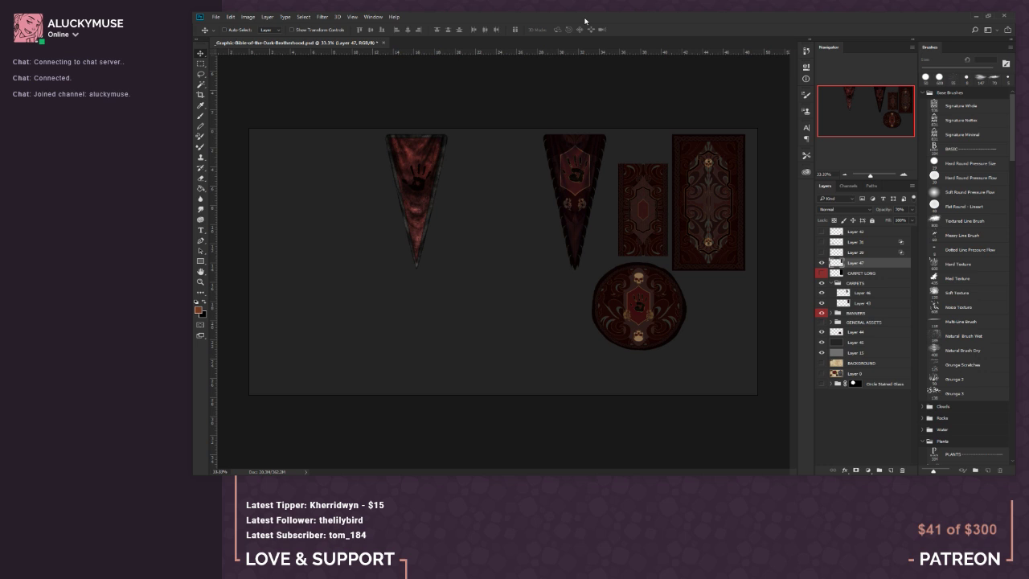
{"action": "left_click", "coordinate": [903, 176]}
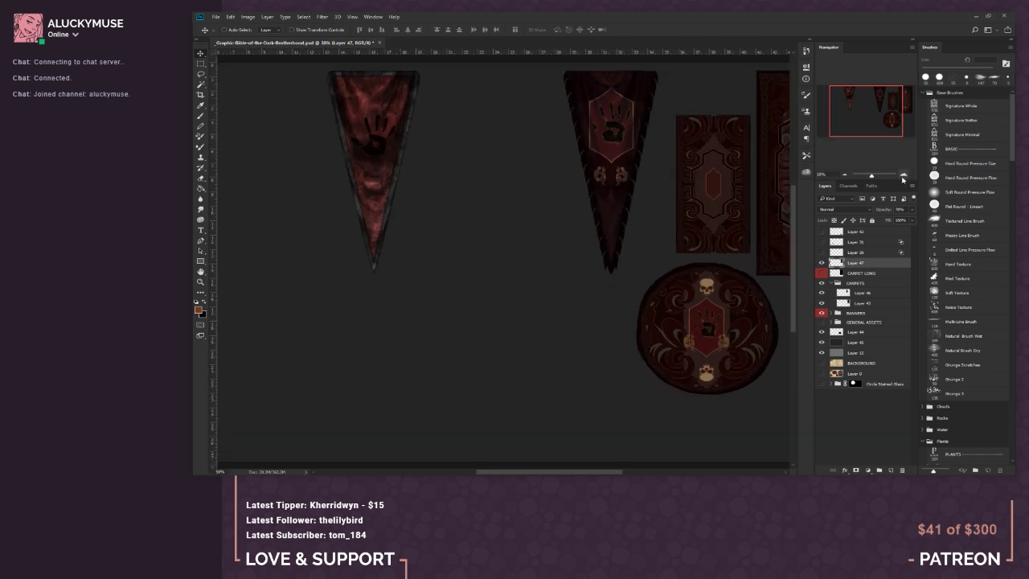
{"action": "left_click_drag", "start_coordinate": [861, 111], "coordinate": [903, 107]}
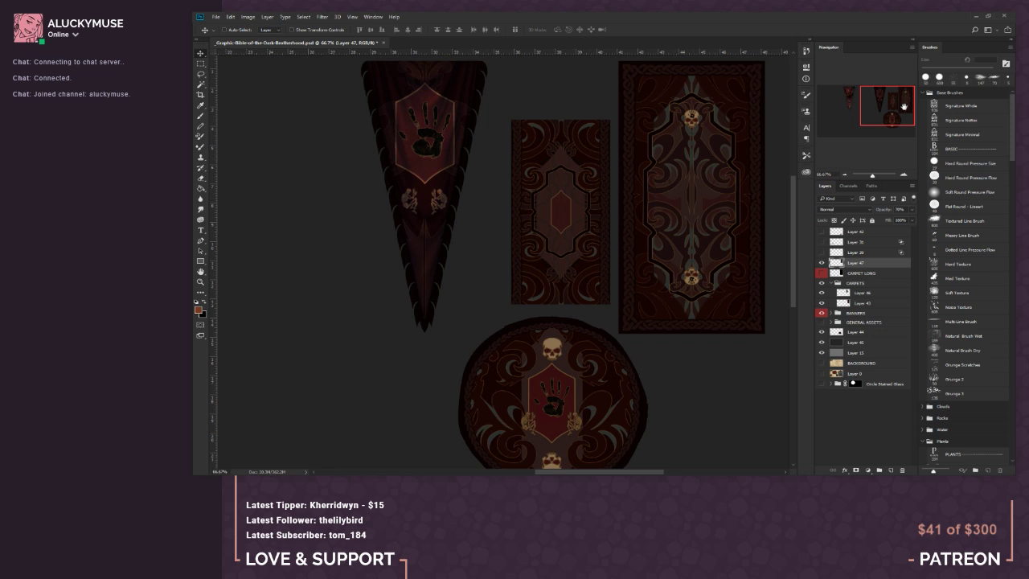
{"action": "left_click", "coordinate": [844, 175]}
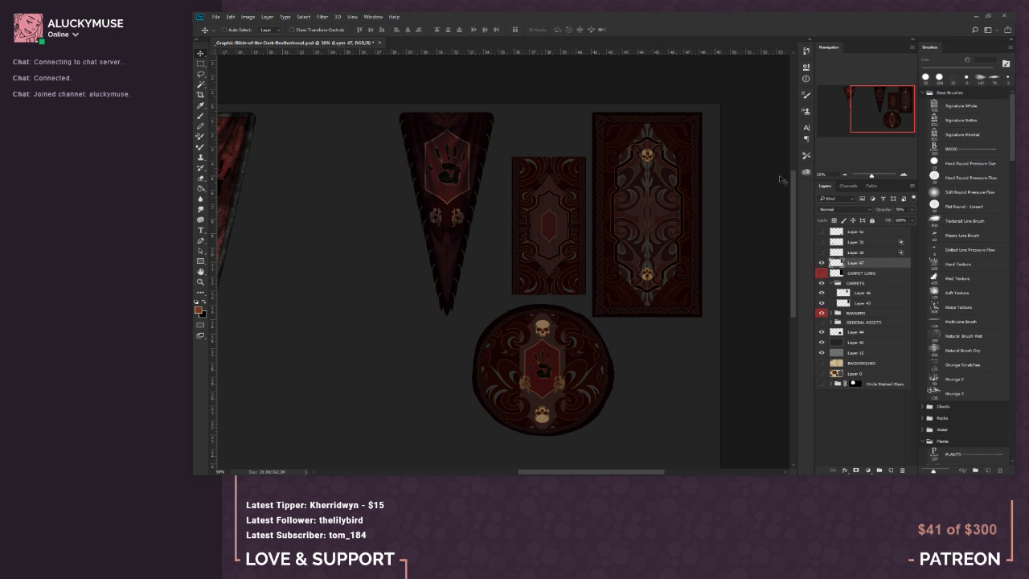
Step: Disable the f.lux screen tint for an hour
{"action": "left_click", "coordinate": [902, 480]}
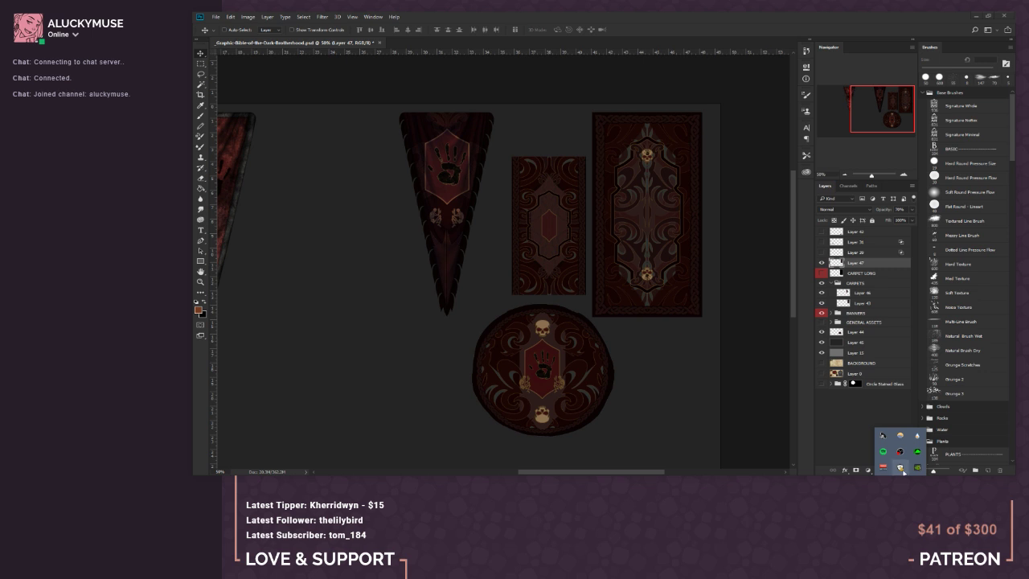
{"action": "right_click", "coordinate": [885, 434]}
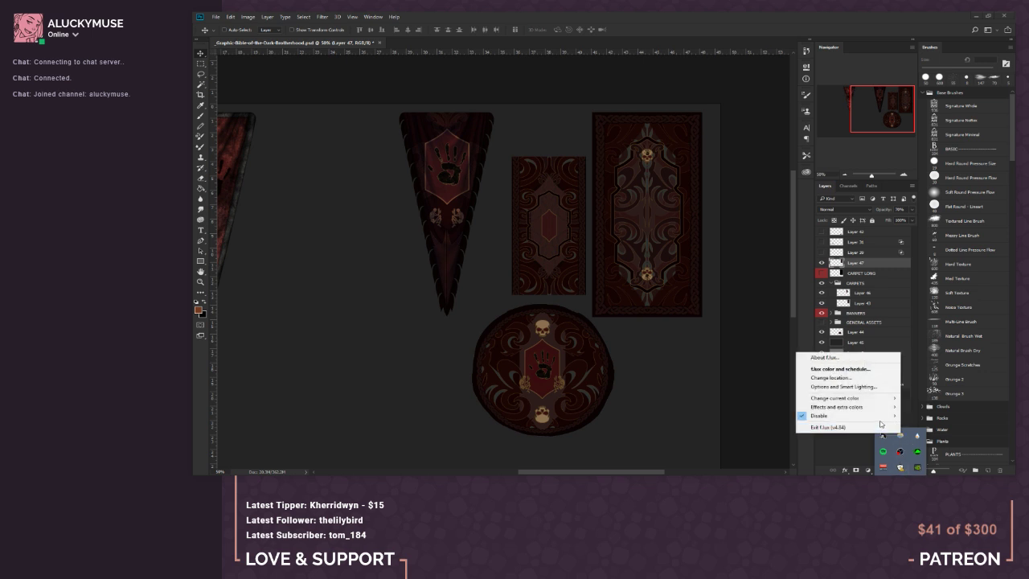
{"action": "mouse_move", "coordinate": [847, 415]}
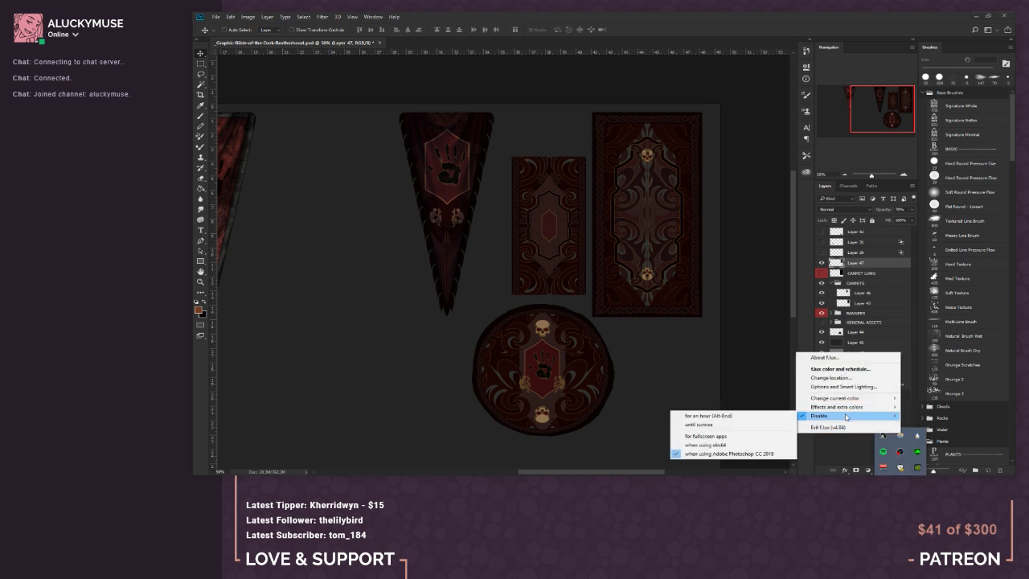
{"action": "left_click", "coordinate": [723, 417]}
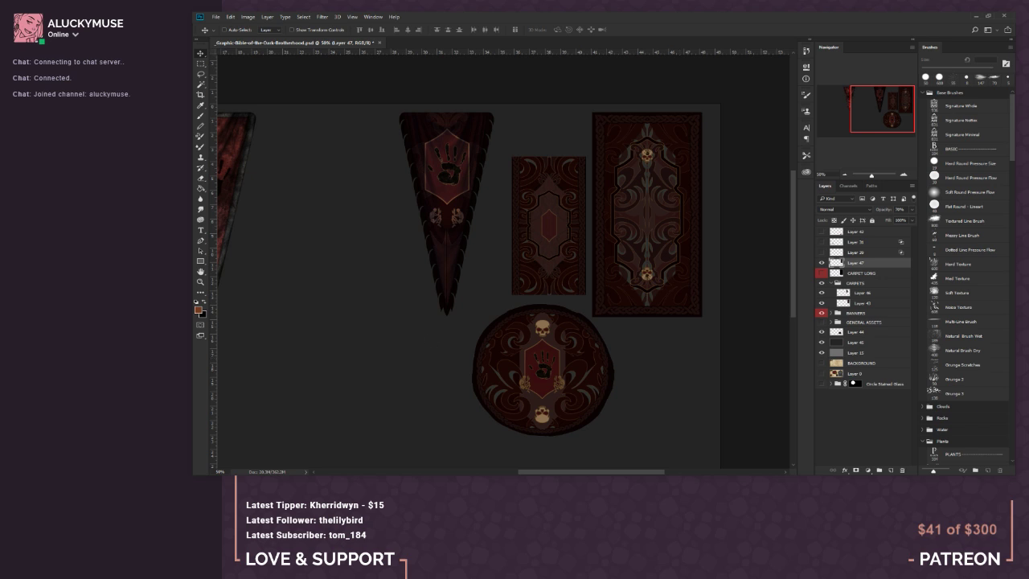
Step: Open dbruglarge.psd as a separate document and hide its guides
{"action": "left_click_drag", "start_coordinate": [448, 70], "coordinate": [434, 44]}
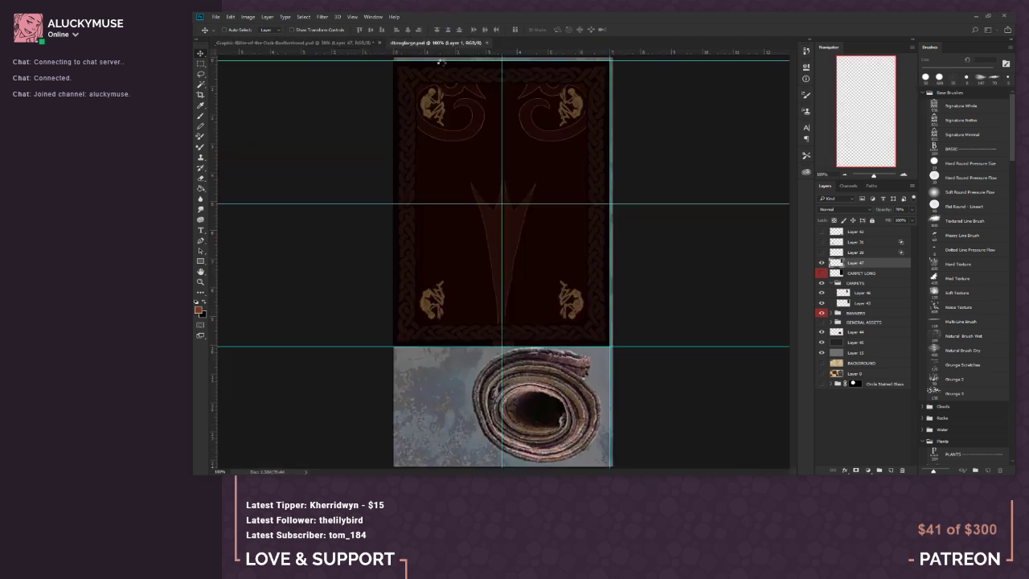
{"action": "left_click", "coordinate": [844, 174]}
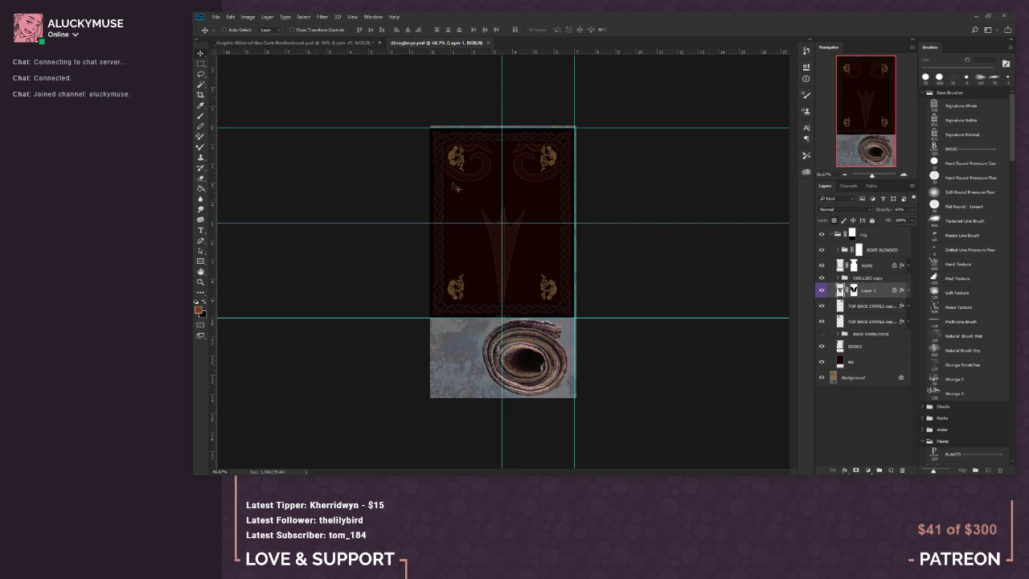
{"action": "left_click", "coordinate": [289, 42]}
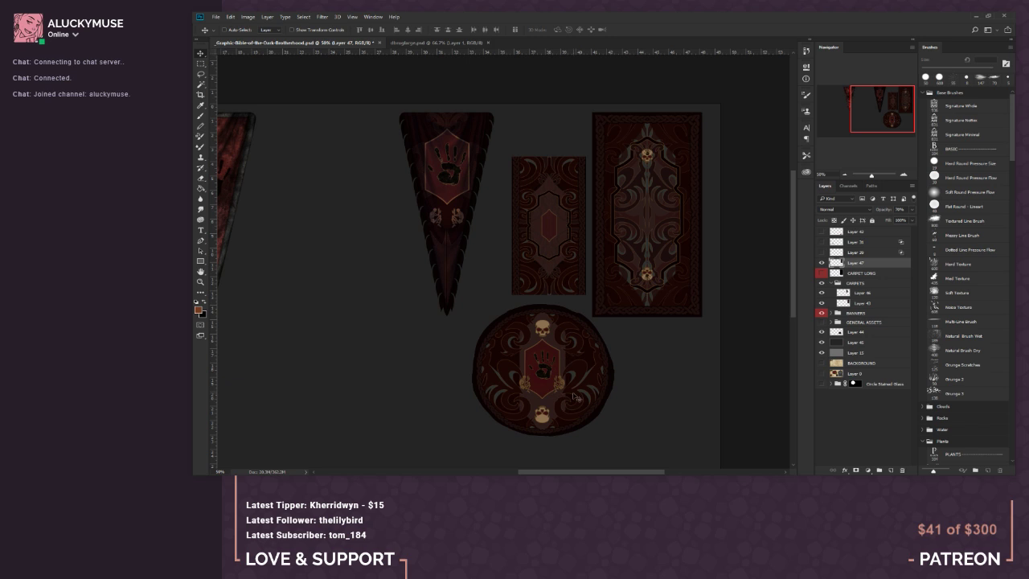
{"action": "scroll", "coordinate": [567, 393], "scroll_direction": "up", "scroll_amount": 1}
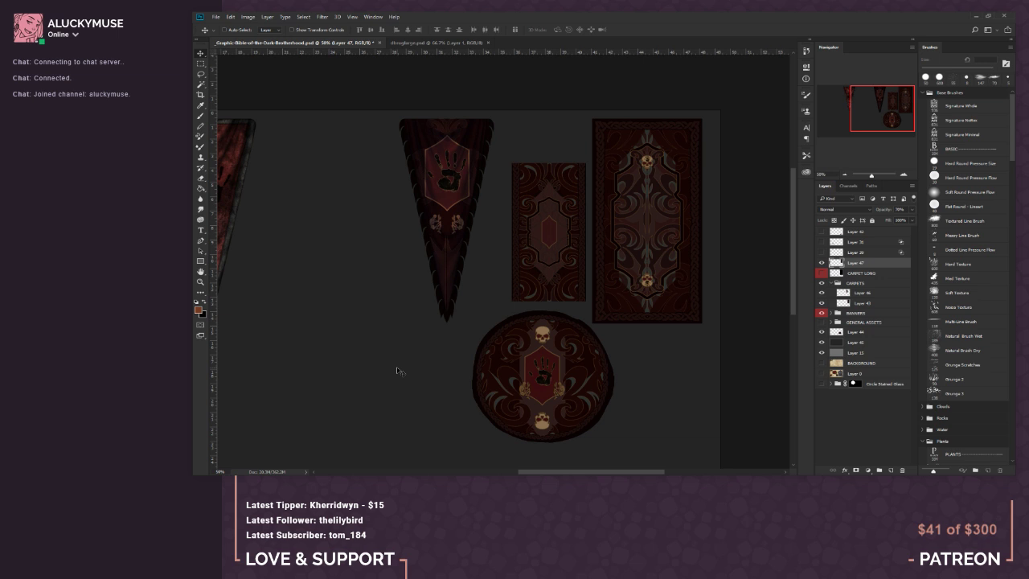
{"action": "left_click", "coordinate": [845, 176]}
{"action": "left_click", "coordinate": [845, 176]}
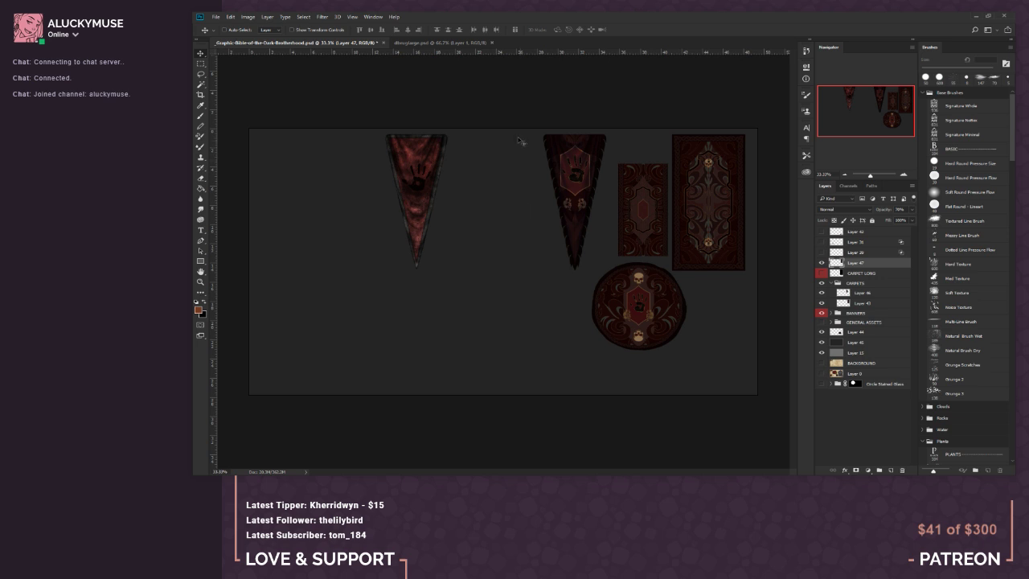
{"action": "left_click", "coordinate": [431, 43]}
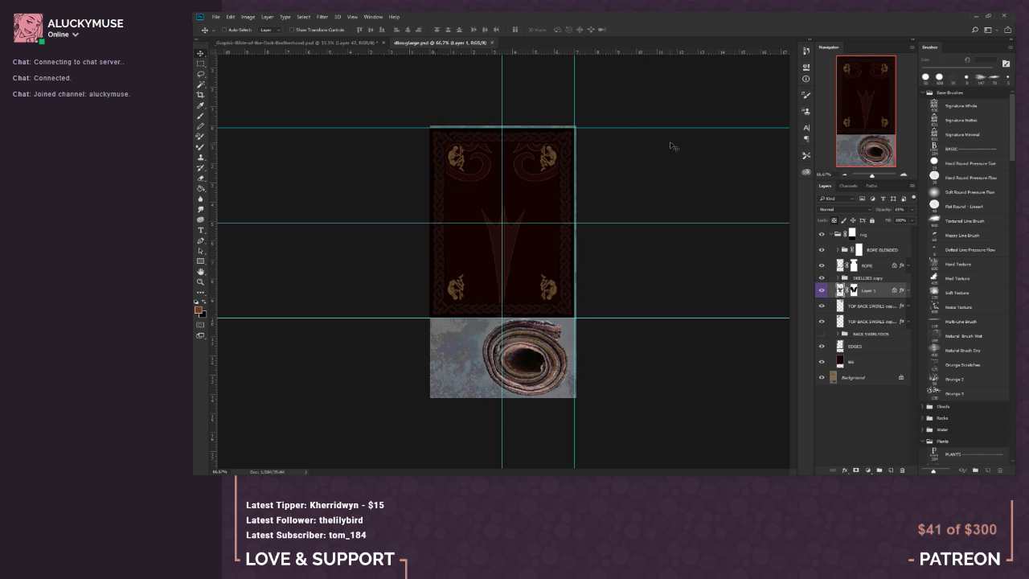
{"action": "key", "text": "ctrl+semicolon"}
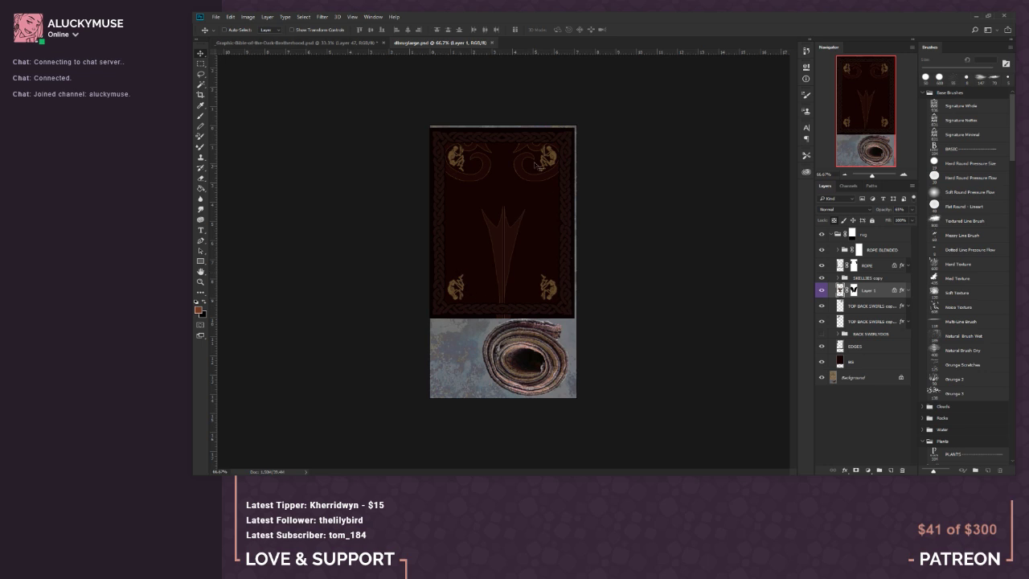
Step: Open dbruglong.psd and dbruground.psd as separate documents, discarding their embedded color profiles
{"action": "left_click", "coordinate": [346, 42]}
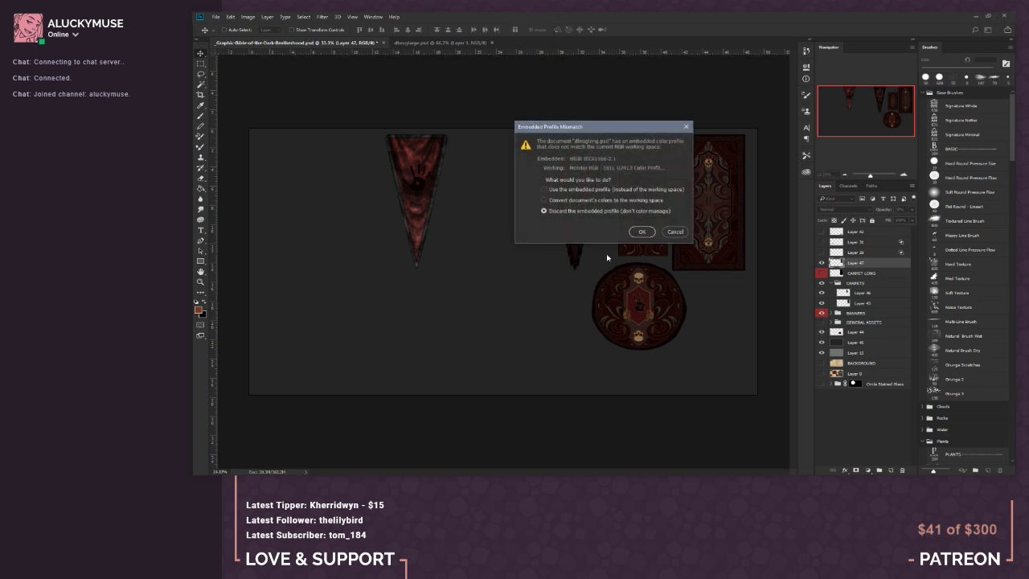
{"action": "left_click", "coordinate": [642, 232]}
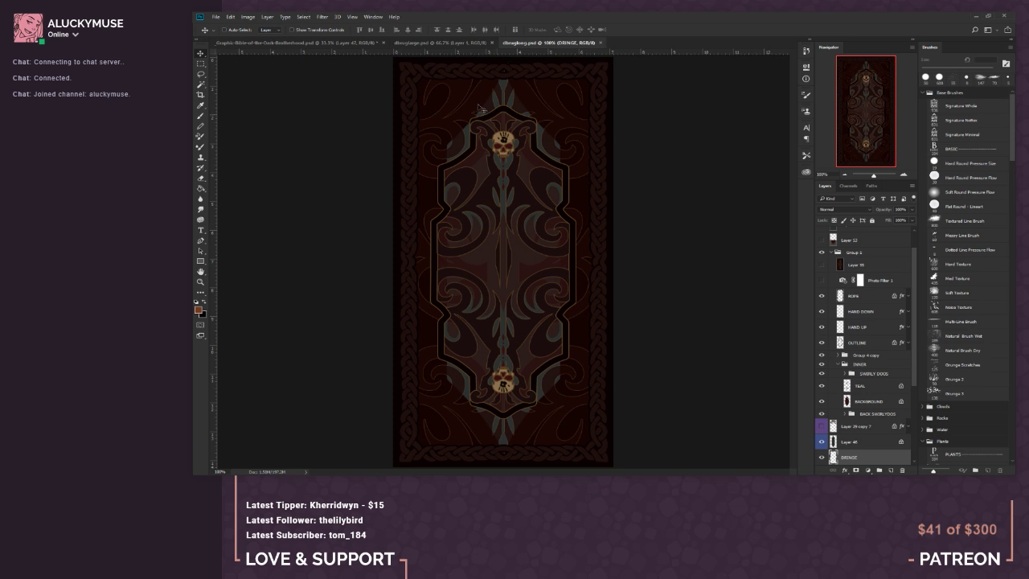
{"action": "left_click", "coordinate": [361, 43]}
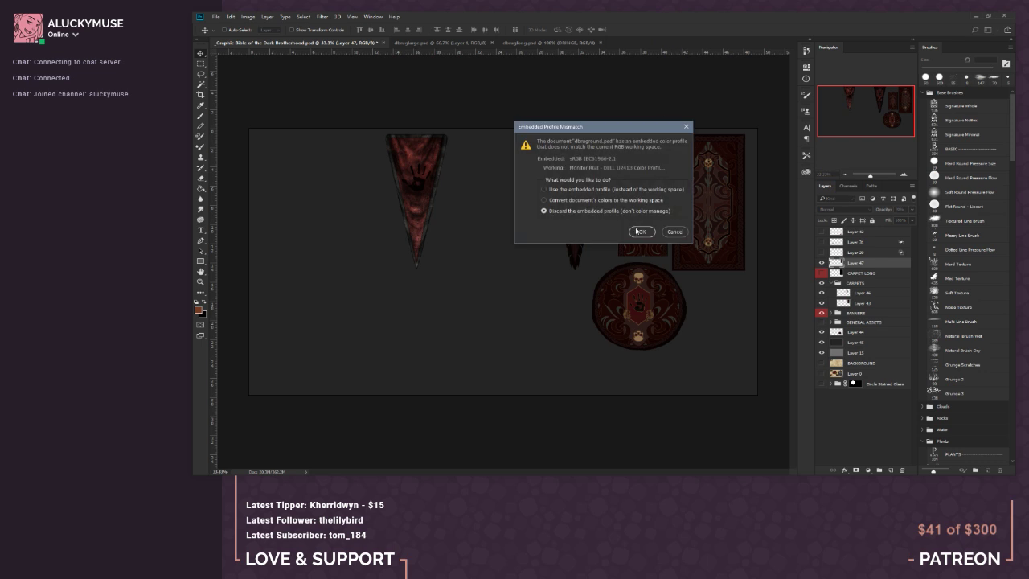
{"action": "left_click", "coordinate": [642, 232]}
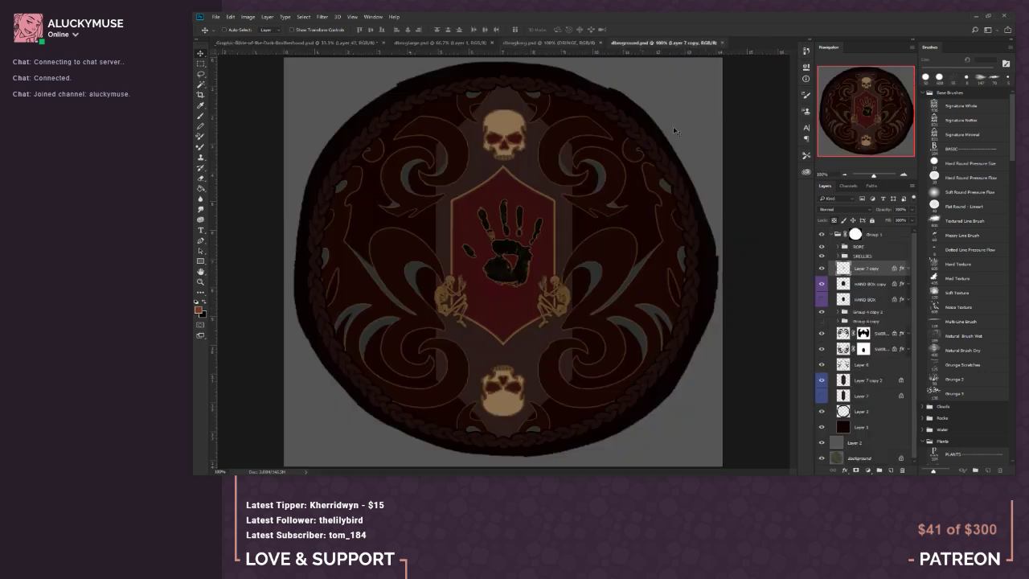
Step: Review the large and long rug documents and compare them with dbrugrunner.psd in a small IrfanView window
{"action": "left_click", "coordinate": [451, 44]}
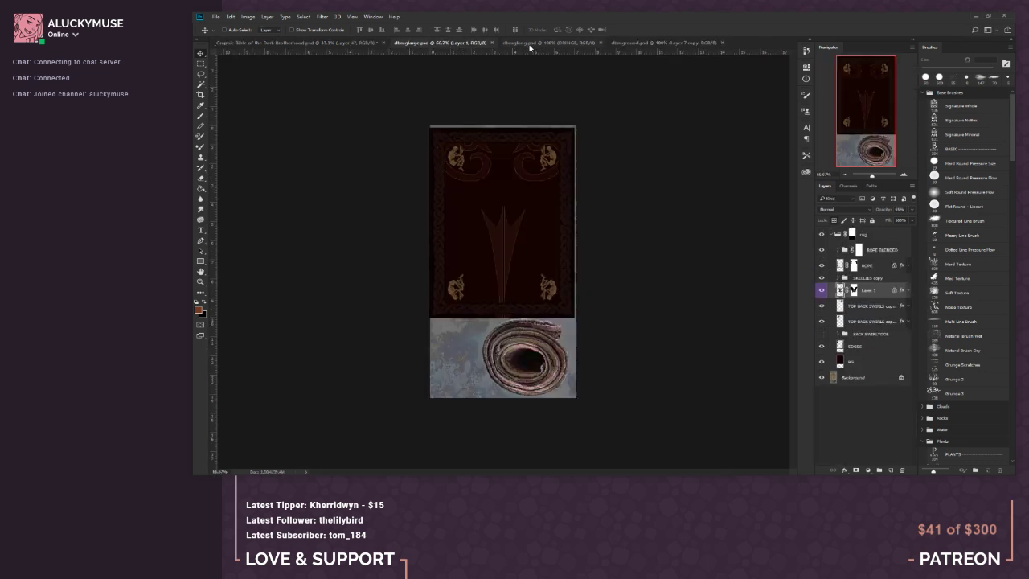
{"action": "left_click", "coordinate": [561, 45]}
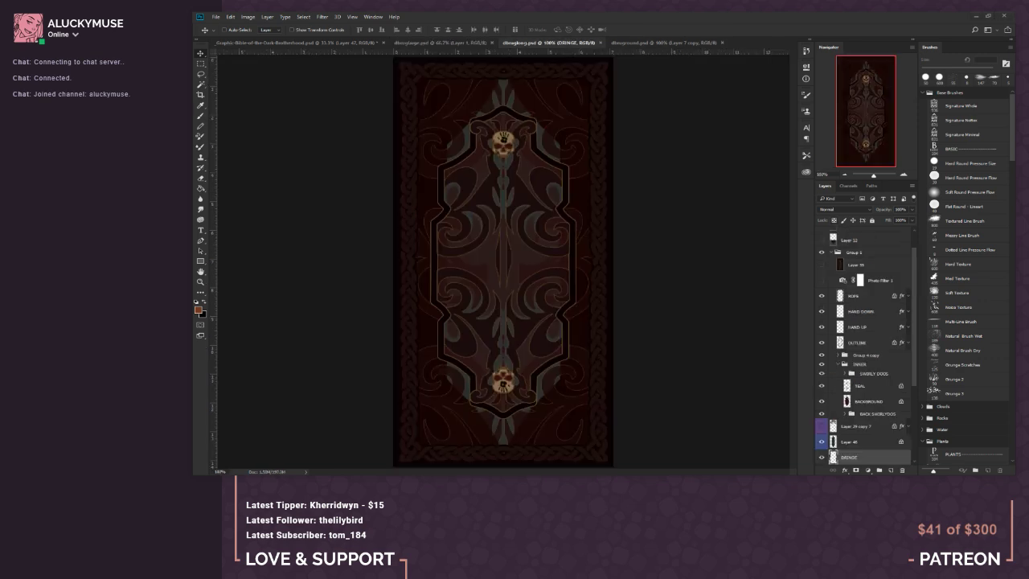
{"action": "key", "text": "alt+Tab"}
{"action": "left_click_drag", "start_coordinate": [557, 15], "coordinate": [495, 82]}
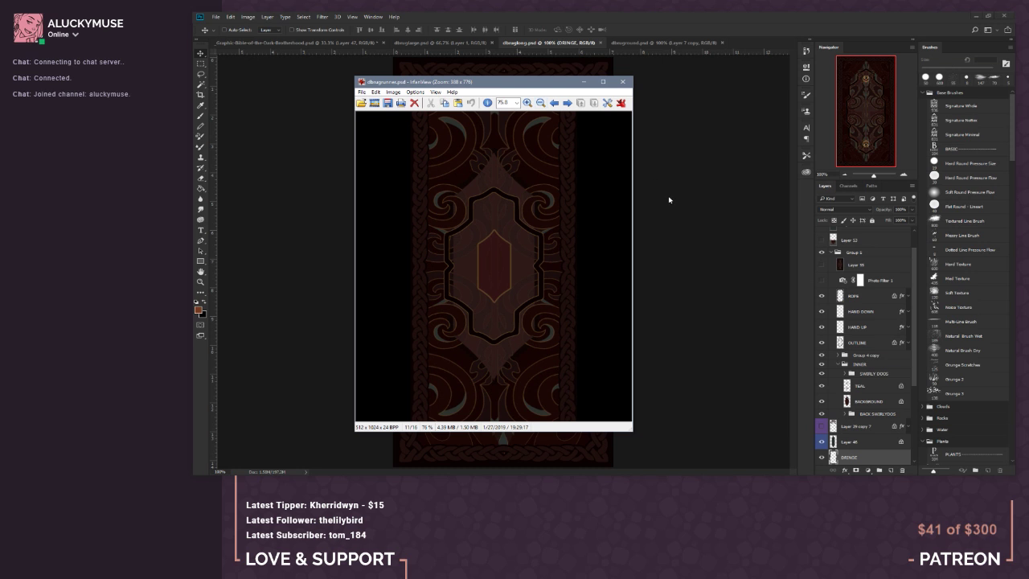
{"action": "left_click_drag", "start_coordinate": [633, 191], "coordinate": [540, 201]}
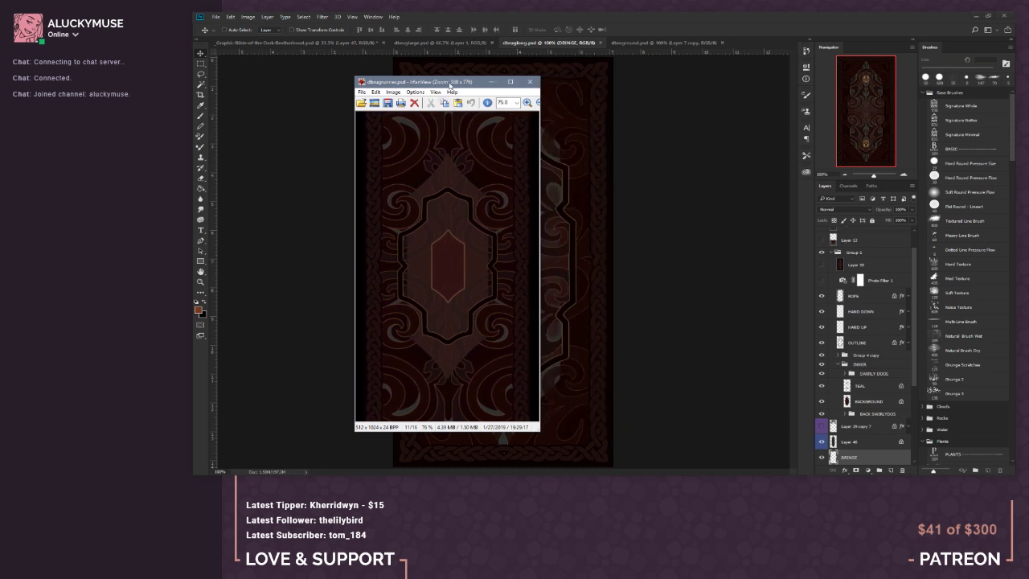
{"action": "left_click_drag", "start_coordinate": [449, 86], "coordinate": [393, 177]}
{"action": "key", "text": "alt+Tab"}
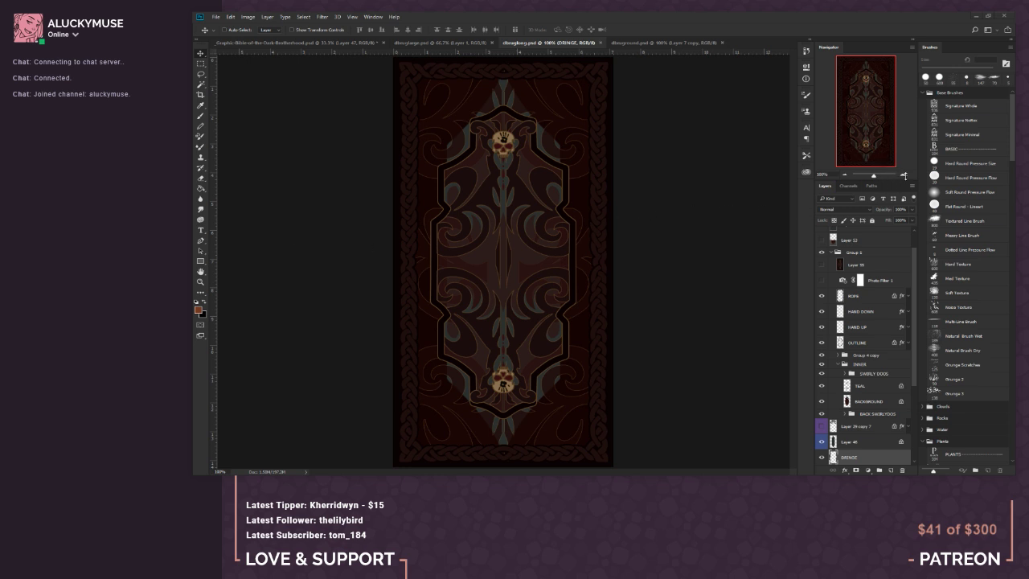
Step: Check the open large, long and round rug documents and open dbrugrunner.psd alongside them
{"action": "left_click", "coordinate": [643, 41]}
{"action": "left_click", "coordinate": [478, 43]}
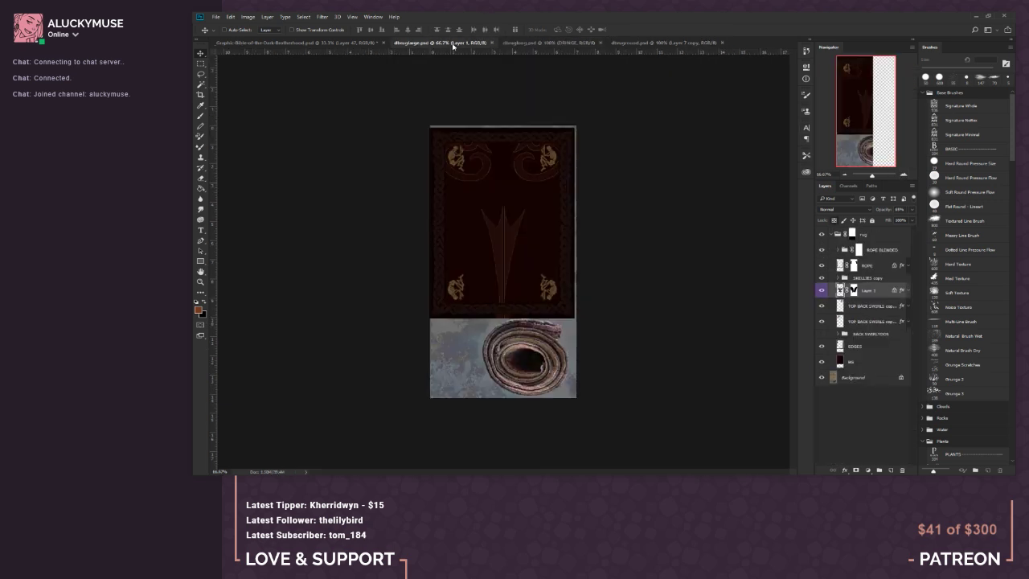
{"action": "left_click", "coordinate": [539, 43]}
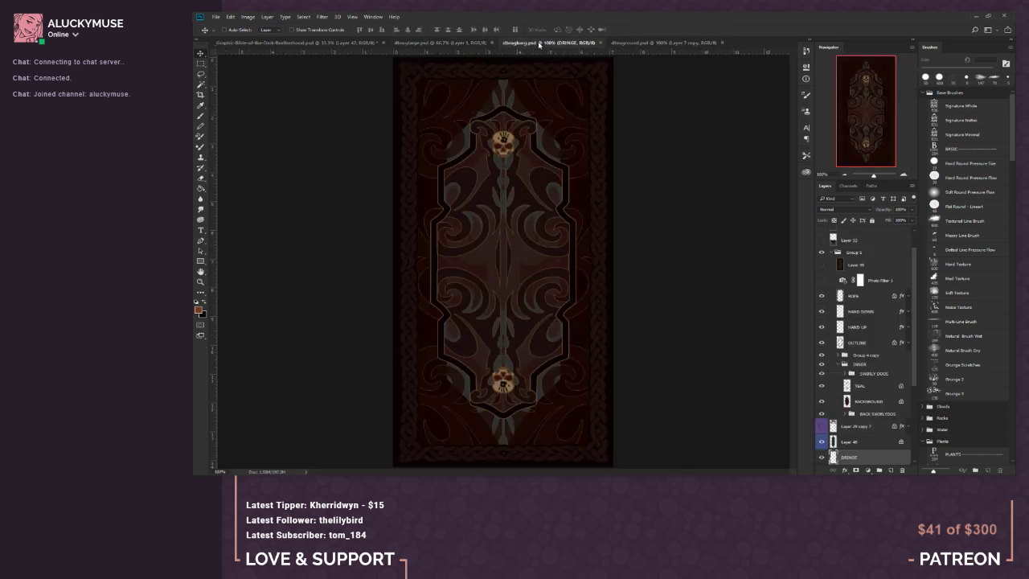
{"action": "left_click", "coordinate": [684, 43]}
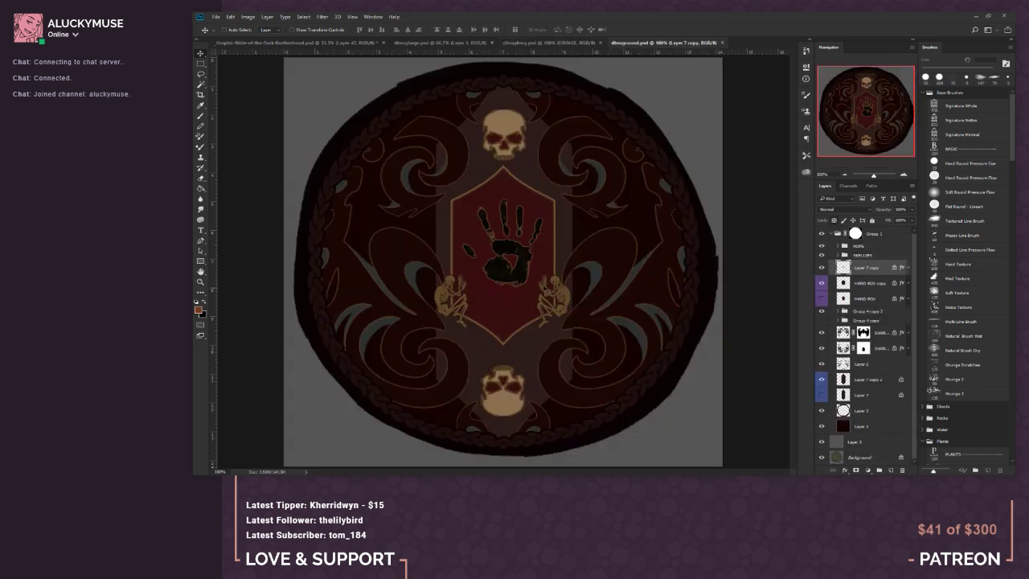
{"action": "left_click", "coordinate": [582, 44]}
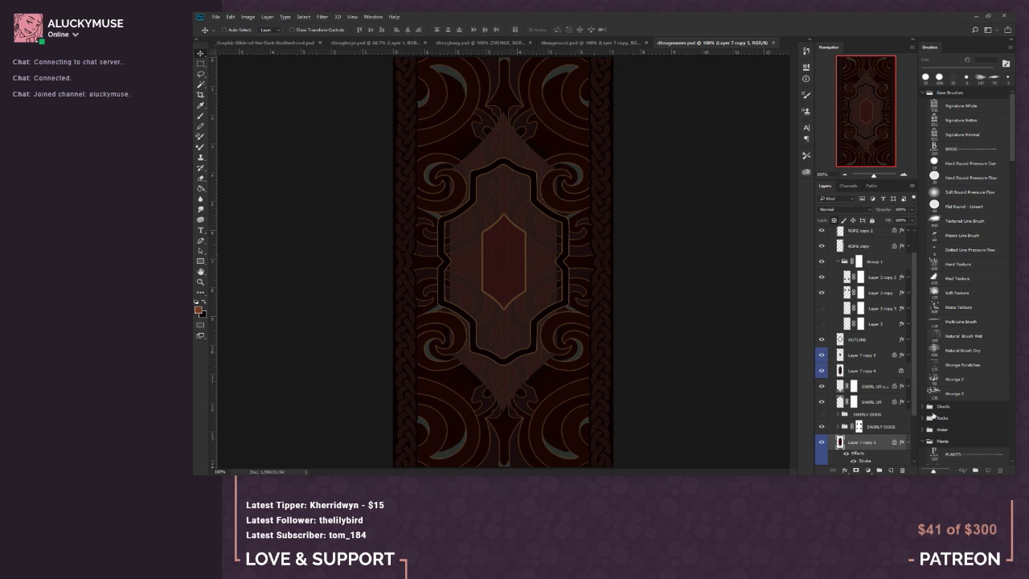
Step: Copy Layer 7 copy 5 and Layer 7 copy 4, the runner's central hexagon and its backing, from dbrugrunner.psd into dbruglong.psd
{"action": "scroll", "coordinate": [887, 380], "scroll_direction": "down", "scroll_amount": 2}
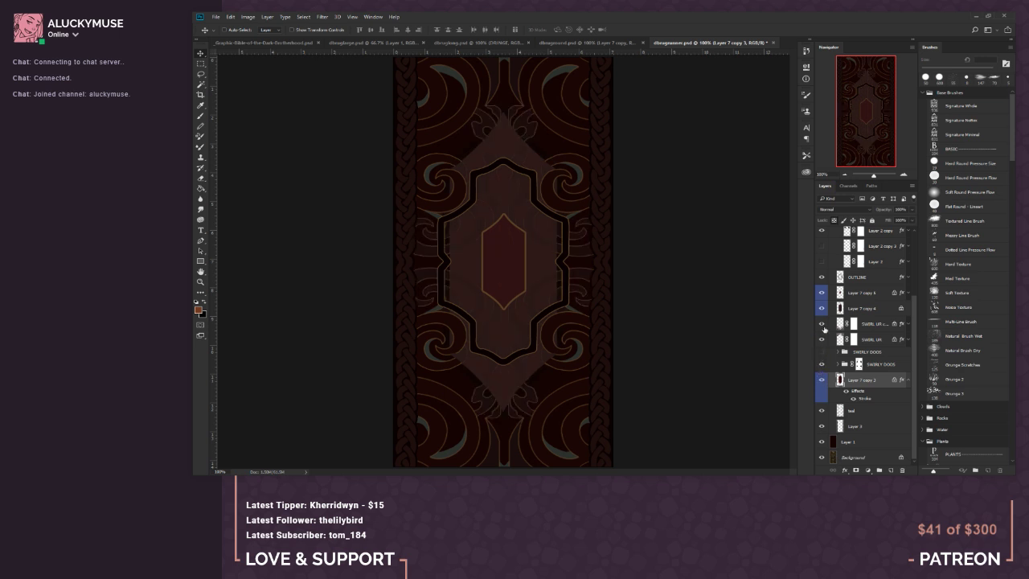
{"action": "left_click", "coordinate": [850, 309]}
{"action": "left_click", "coordinate": [821, 307]}
{"action": "left_click", "coordinate": [821, 308]}
{"action": "left_click", "coordinate": [821, 307]}
{"action": "left_click", "coordinate": [821, 308]}
{"action": "left_click", "coordinate": [864, 295], "text": "shift"}
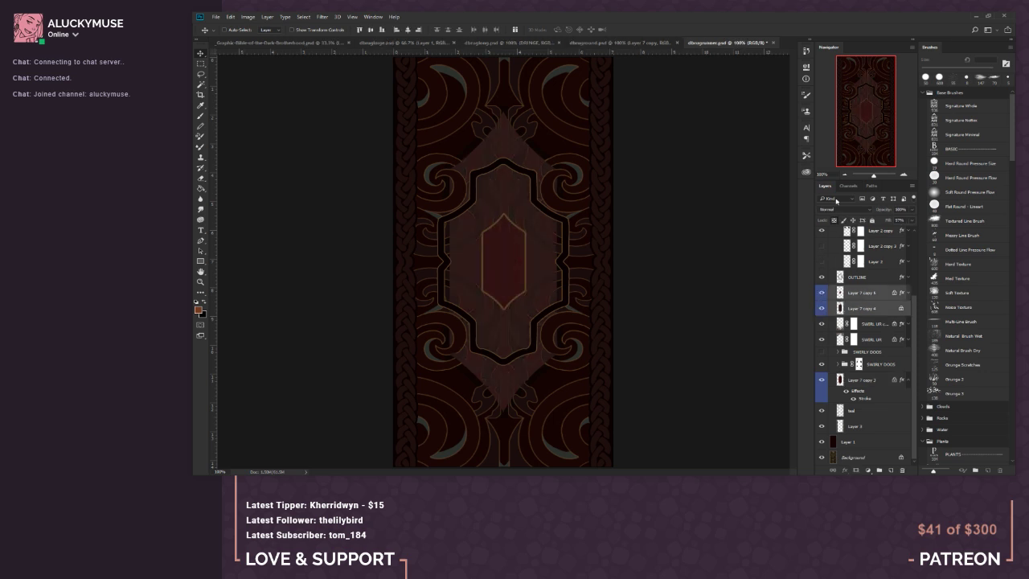
{"action": "left_click_drag", "start_coordinate": [747, 43], "coordinate": [619, 120]}
{"action": "left_click_drag", "start_coordinate": [878, 307], "coordinate": [496, 249]}
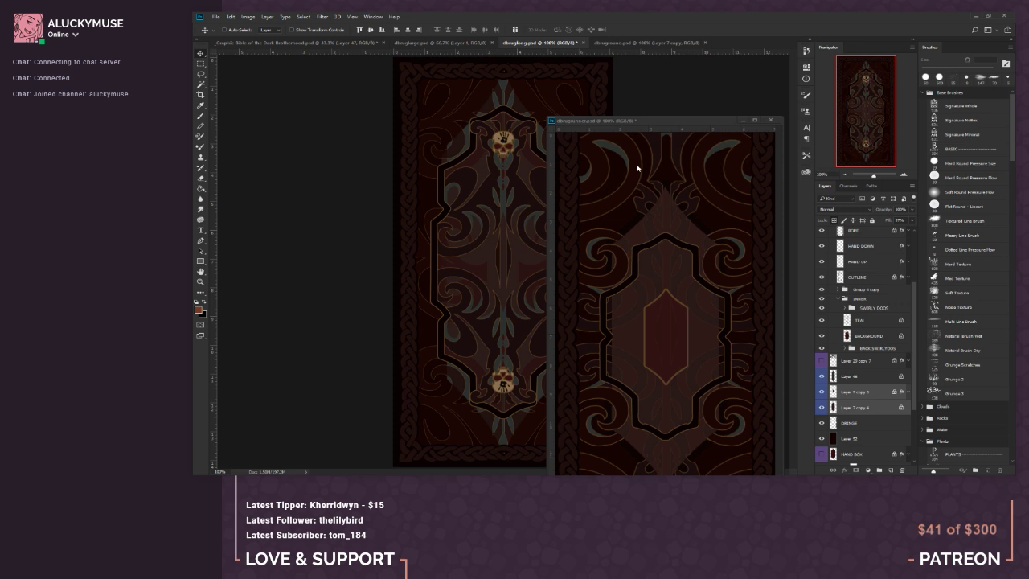
{"action": "left_click_drag", "start_coordinate": [647, 122], "coordinate": [571, 47]}
{"action": "left_click", "coordinate": [533, 43]}
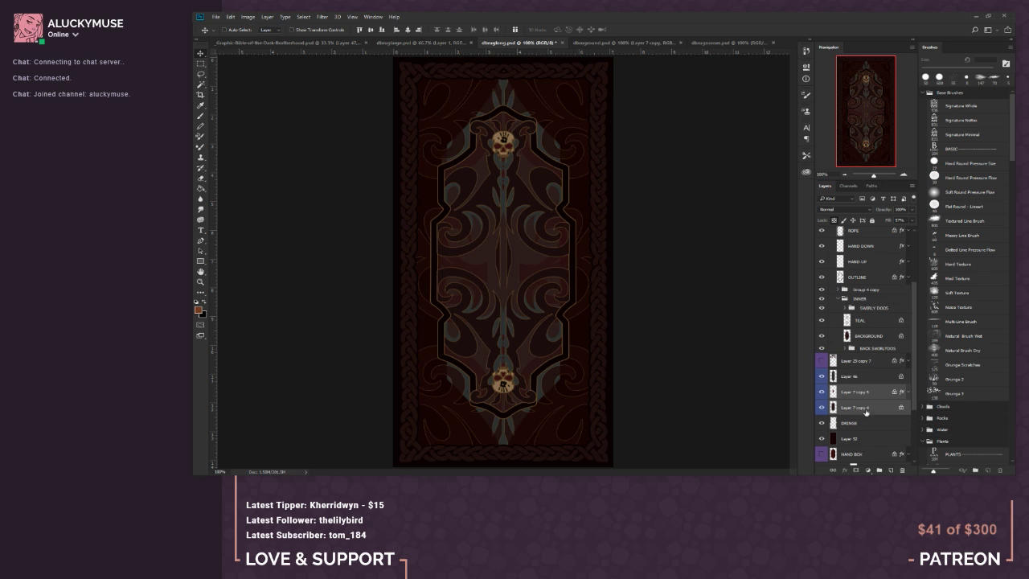
Step: Move the two copied layers between ROPE and HAND DOWN and center the hexagon on the long rug
{"action": "left_click_drag", "start_coordinate": [862, 433], "coordinate": [882, 275]}
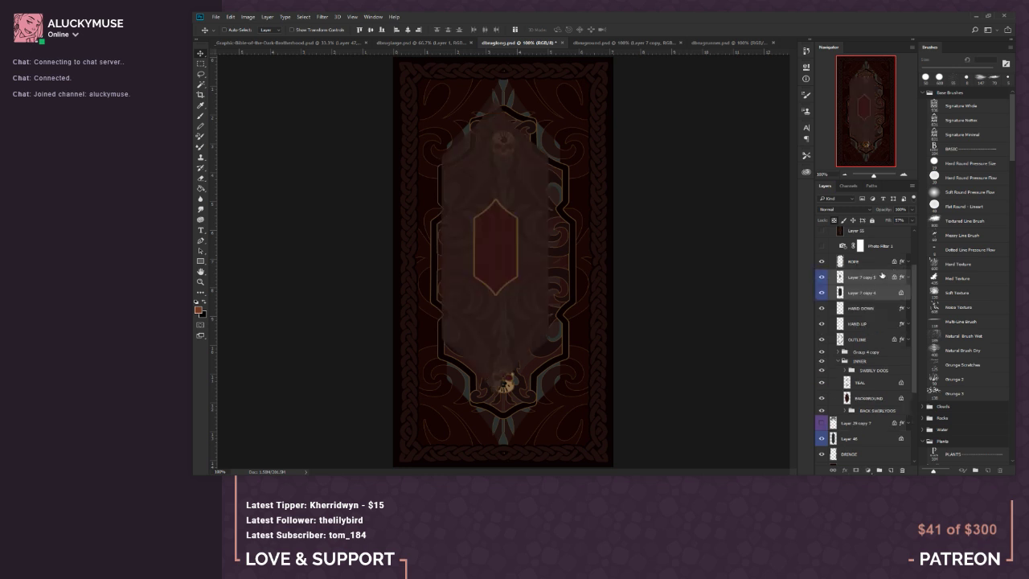
{"action": "left_click_drag", "start_coordinate": [482, 219], "coordinate": [483, 233]}
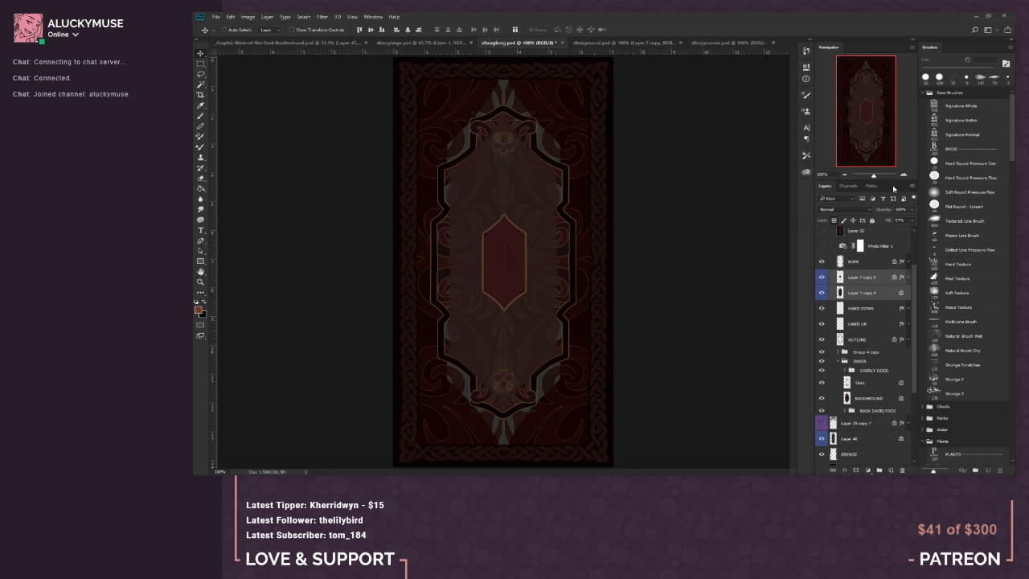
{"action": "key", "text": "ctrl+plus"}
{"action": "left_click_drag", "start_coordinate": [550, 219], "coordinate": [555, 215]}
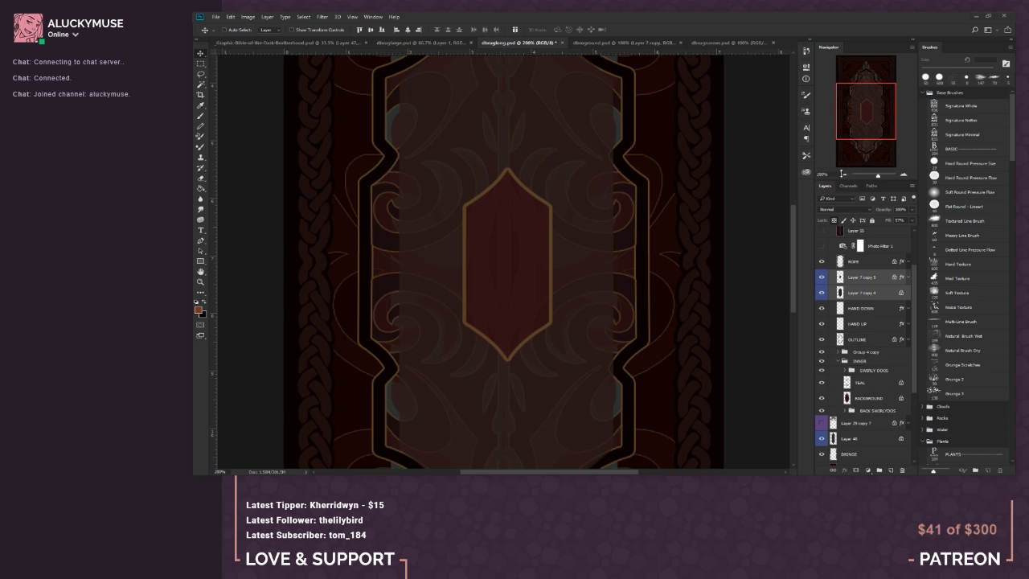
{"action": "left_click", "coordinate": [845, 175]}
{"action": "key", "text": "ctrl"}
{"action": "left_click_drag", "start_coordinate": [483, 235], "coordinate": [486, 235]}
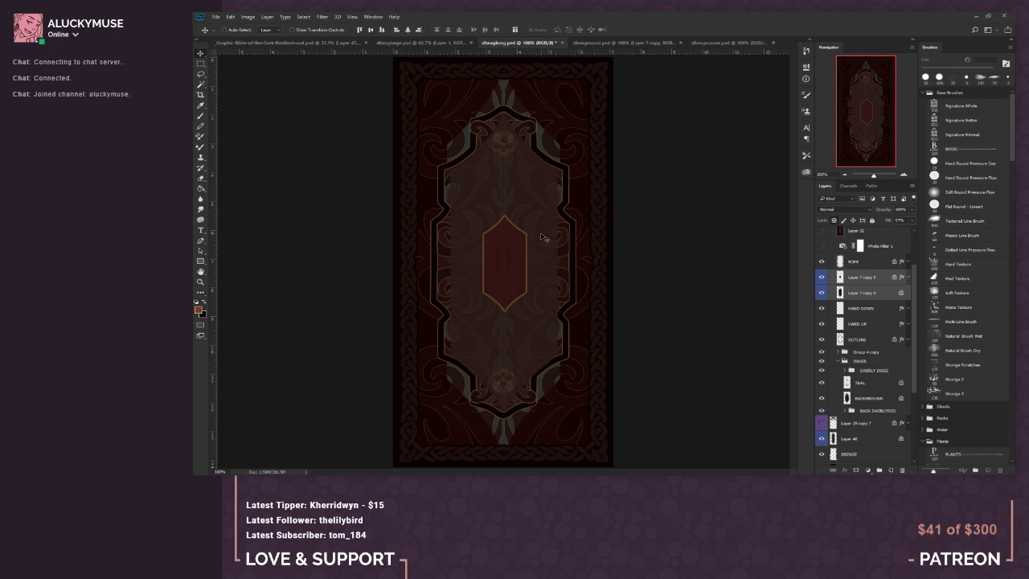
Step: Hide Layer 7 copy 4 and shift the hexagon on Layer 7 copy 5 slightly to center it on the rug
{"action": "left_click", "coordinate": [821, 293]}
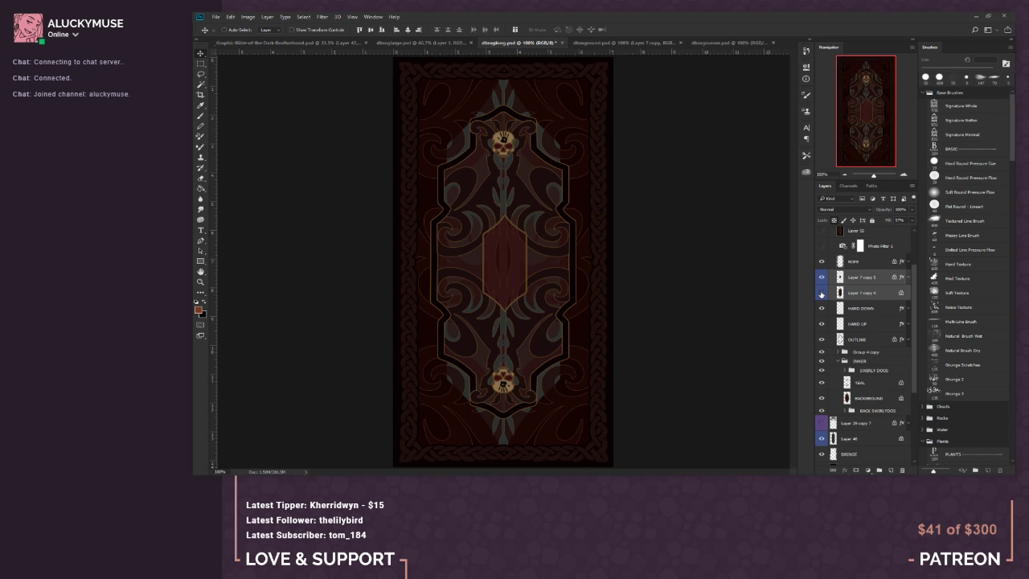
{"action": "left_click", "coordinate": [860, 277]}
{"action": "left_click_drag", "start_coordinate": [544, 267], "coordinate": [509, 263]}
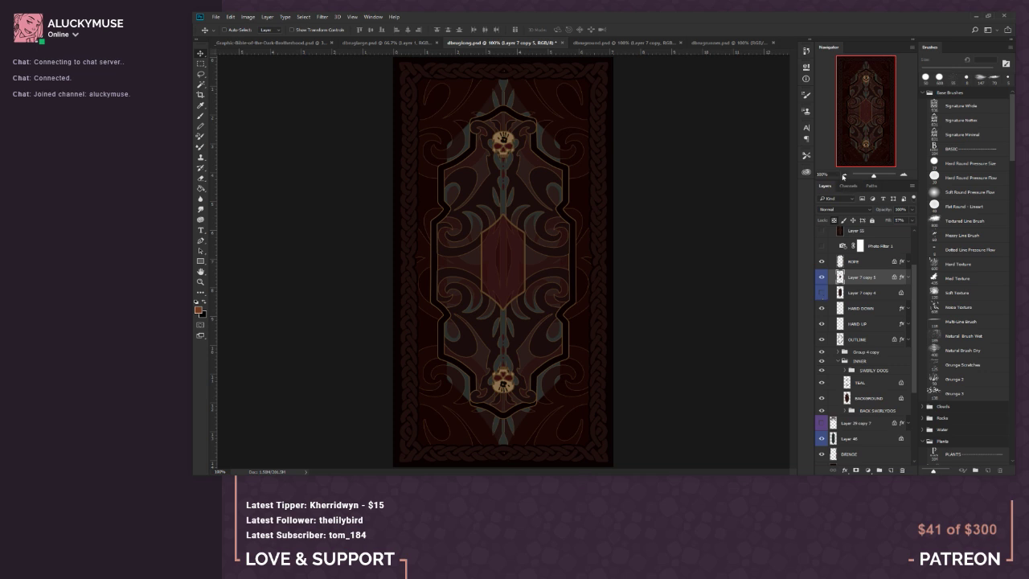
{"action": "left_click", "coordinate": [822, 293]}
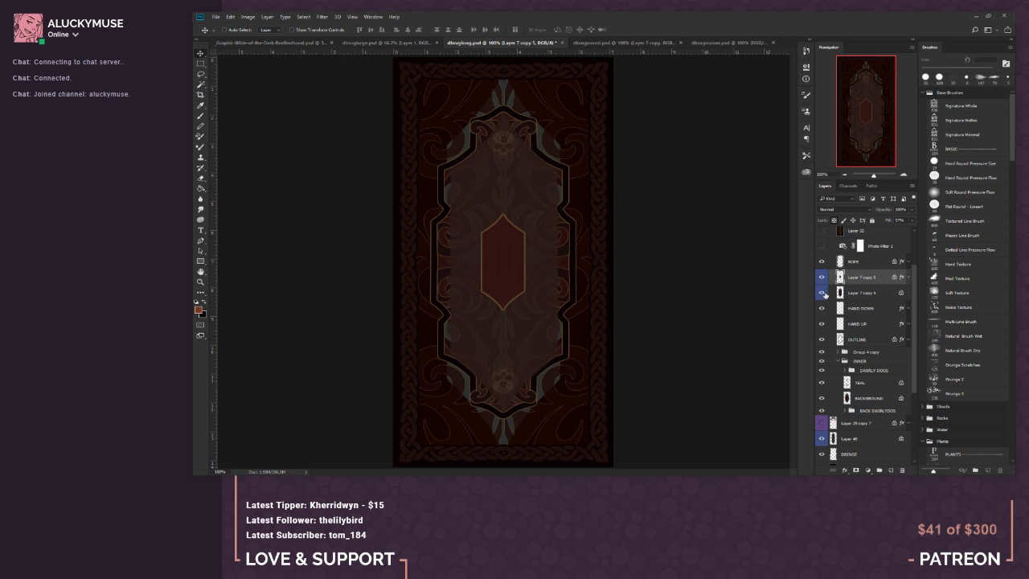
{"action": "left_click", "coordinate": [822, 294]}
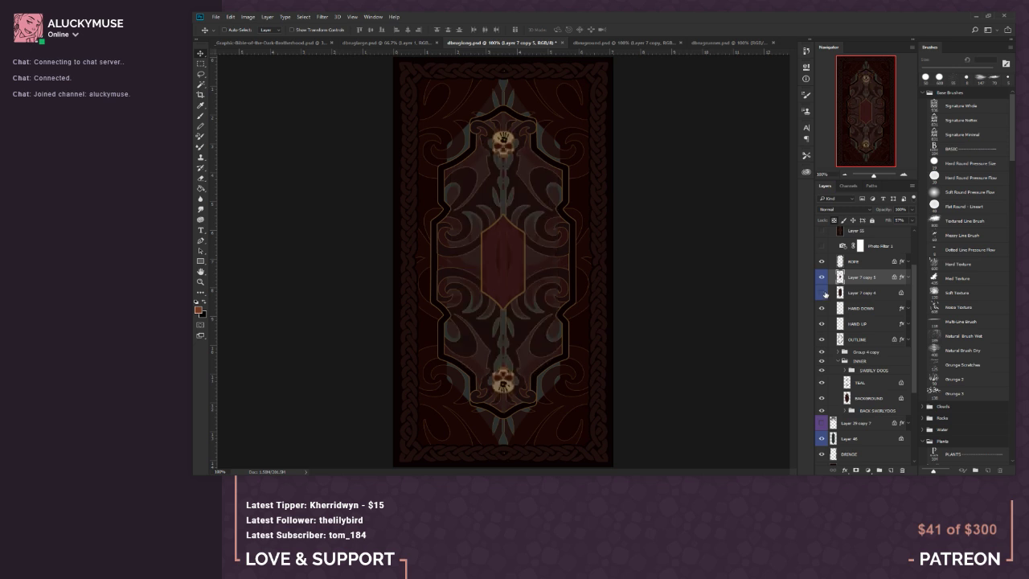
Step: Try Layer 7 copy 4 between Group 4 copy and the INNER group, comparing the rug with and without it
{"action": "left_click", "coordinate": [864, 293]}
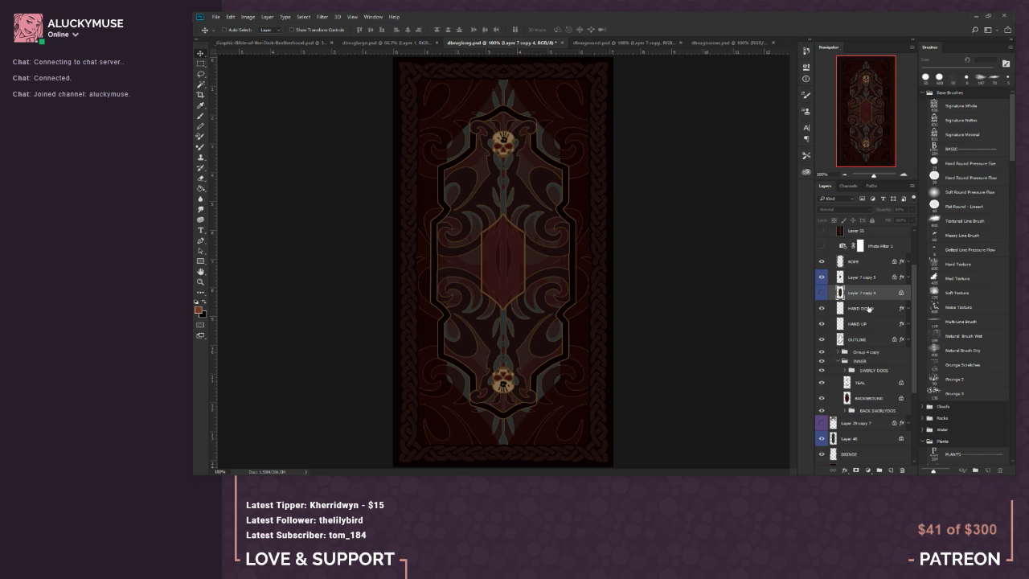
{"action": "left_click_drag", "start_coordinate": [875, 351], "coordinate": [873, 351]}
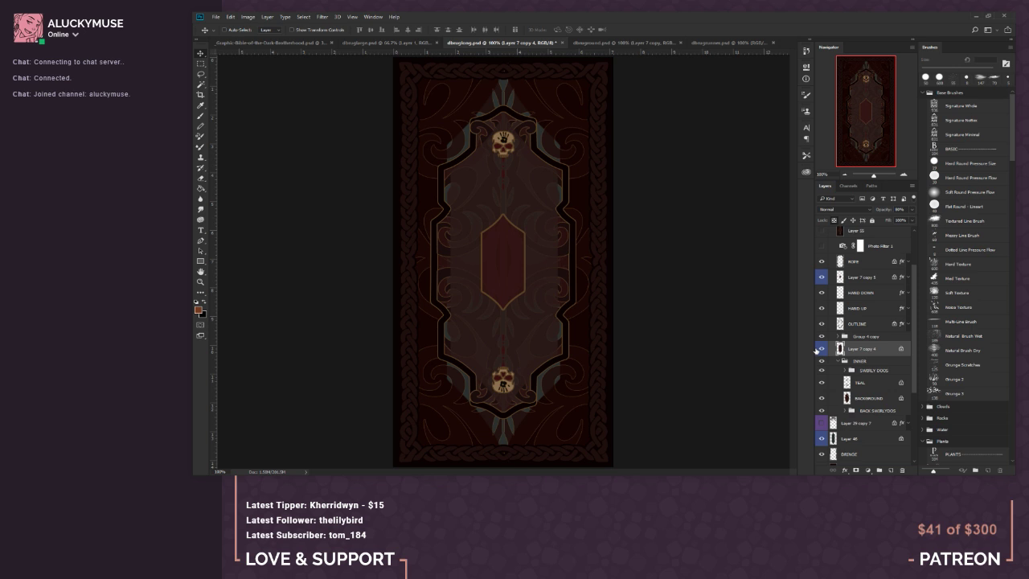
{"action": "left_click", "coordinate": [819, 349]}
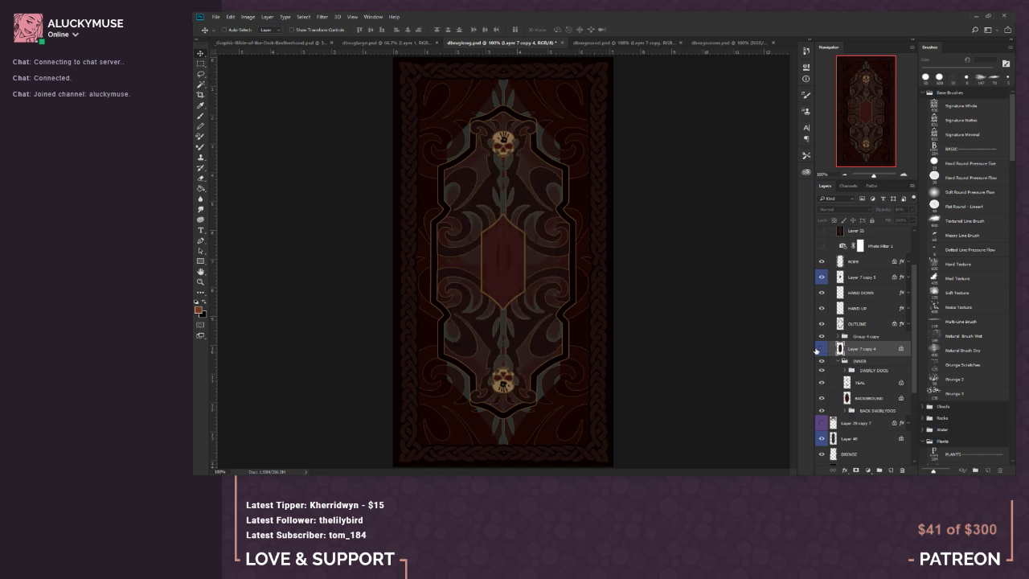
{"action": "left_click", "coordinate": [818, 349]}
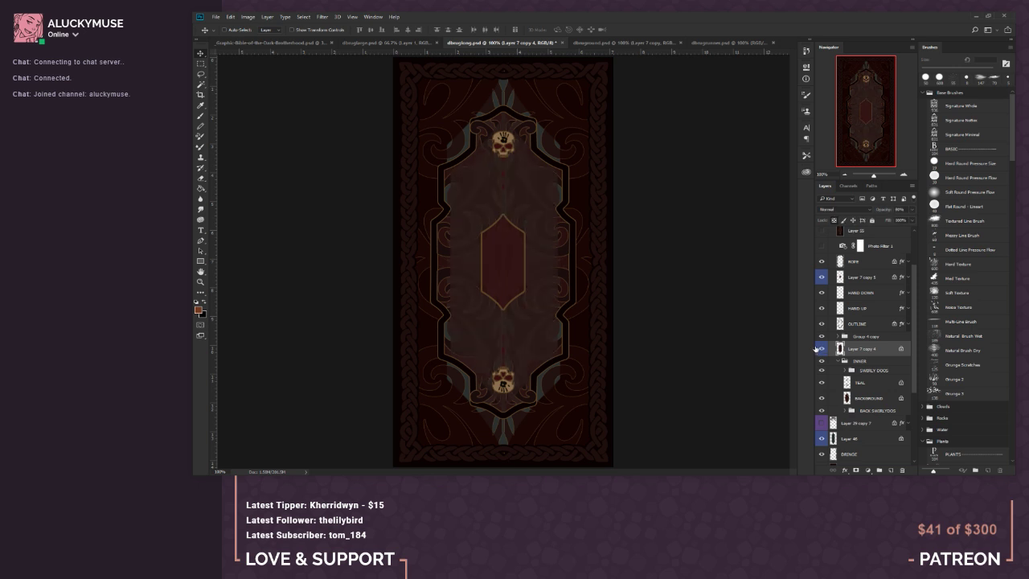
{"action": "left_click", "coordinate": [819, 349]}
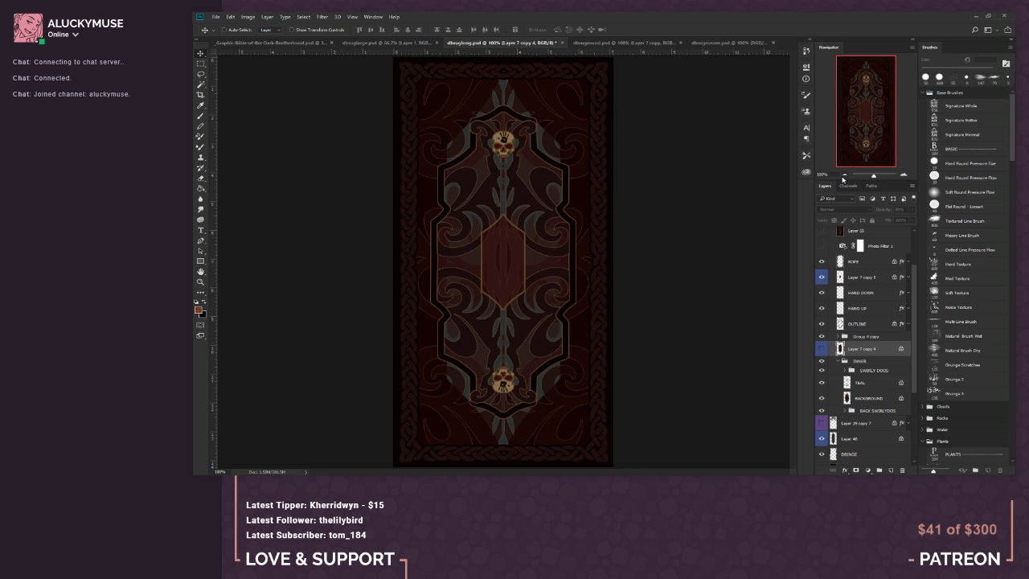
Step: Show Layer 7 copy 4 again and try it at 29% opacity
{"action": "left_click", "coordinate": [844, 175]}
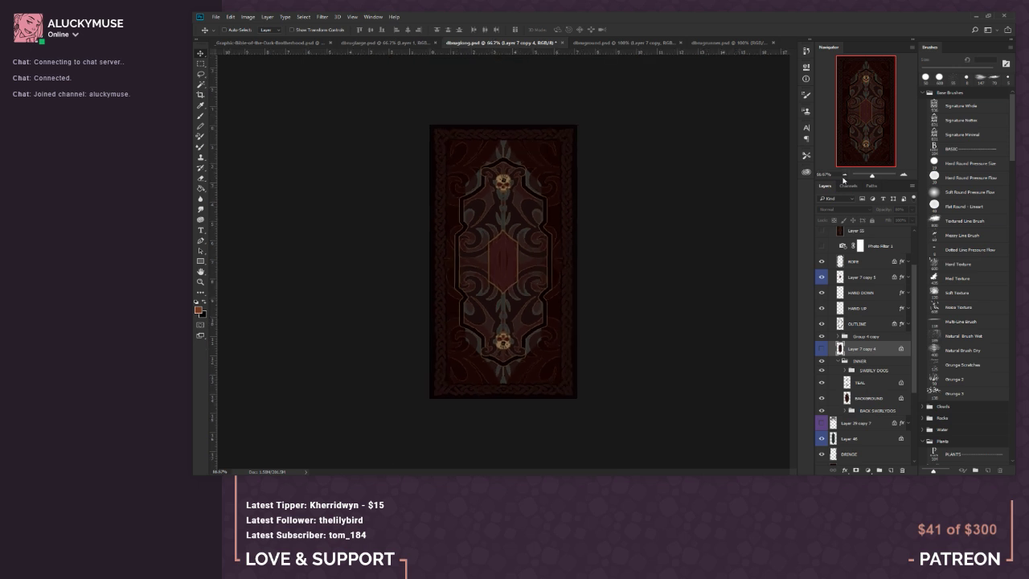
{"action": "left_click", "coordinate": [821, 349]}
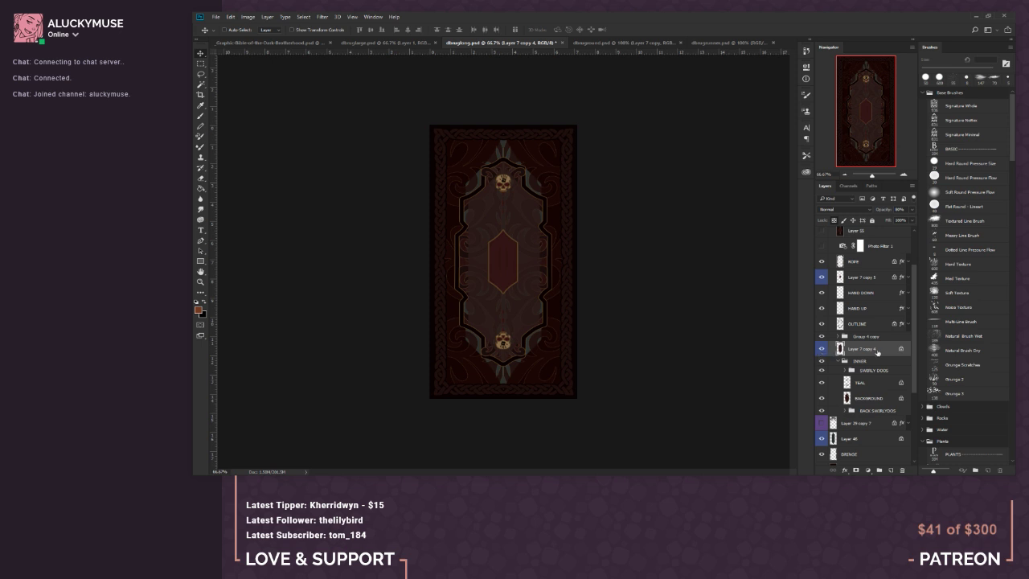
{"action": "left_click", "coordinate": [908, 210]}
{"action": "left_click_drag", "start_coordinate": [881, 220], "coordinate": [884, 222]}
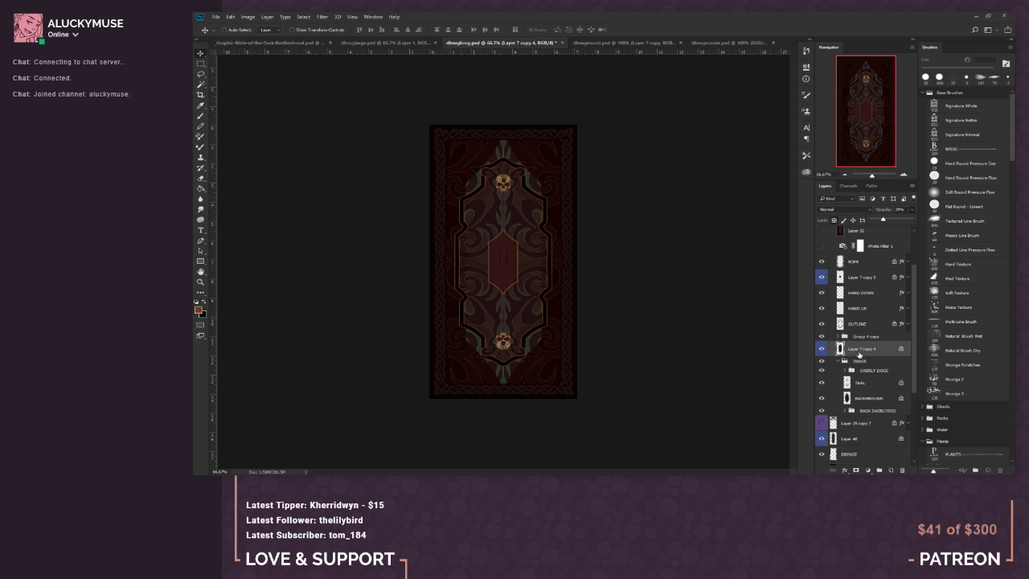
Step: Move Layer 7 copy 4 between OUTLINE and Group 4 copy and set its opacity to 59%
{"action": "left_click", "coordinate": [862, 351]}
{"action": "left_click_drag", "start_coordinate": [862, 351], "coordinate": [866, 333]}
{"action": "left_click", "coordinate": [912, 209]}
{"action": "left_click", "coordinate": [898, 221]}
{"action": "left_click_drag", "start_coordinate": [898, 222], "coordinate": [895, 225]}
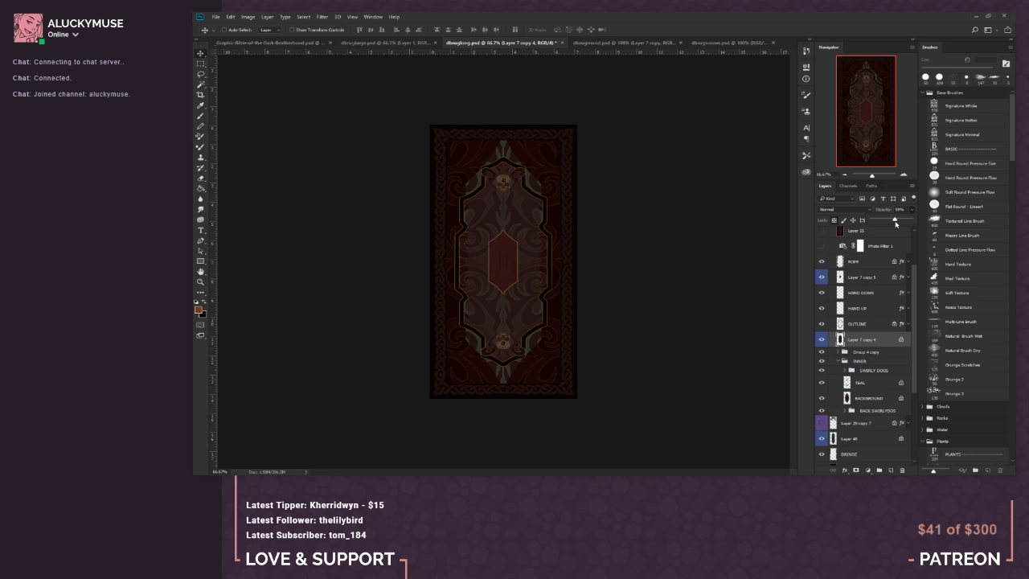
Step: Compare the long rug with dbrugrunner.psd in IrfanView and with its own hexagon backing, leaving Layer 7 copy 4 hidden
{"action": "left_click", "coordinate": [822, 340]}
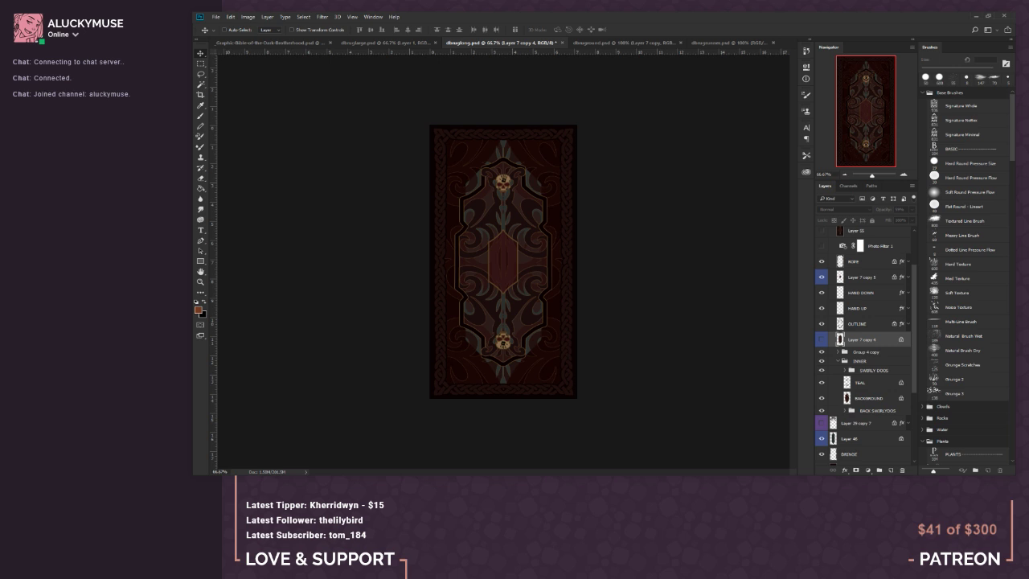
{"action": "left_click_drag", "start_coordinate": [422, 150], "coordinate": [696, 103]}
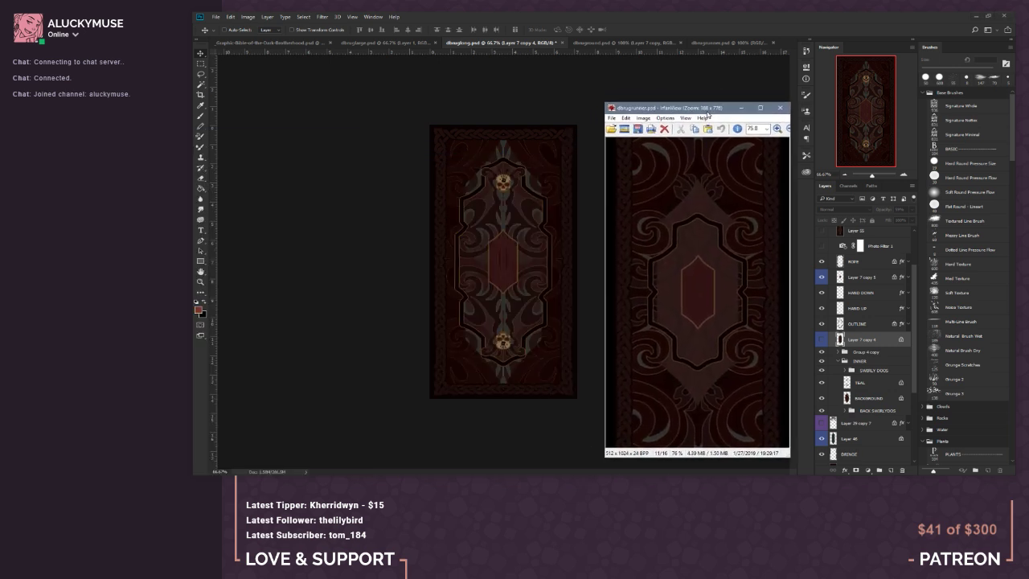
{"action": "key", "text": "Escape"}
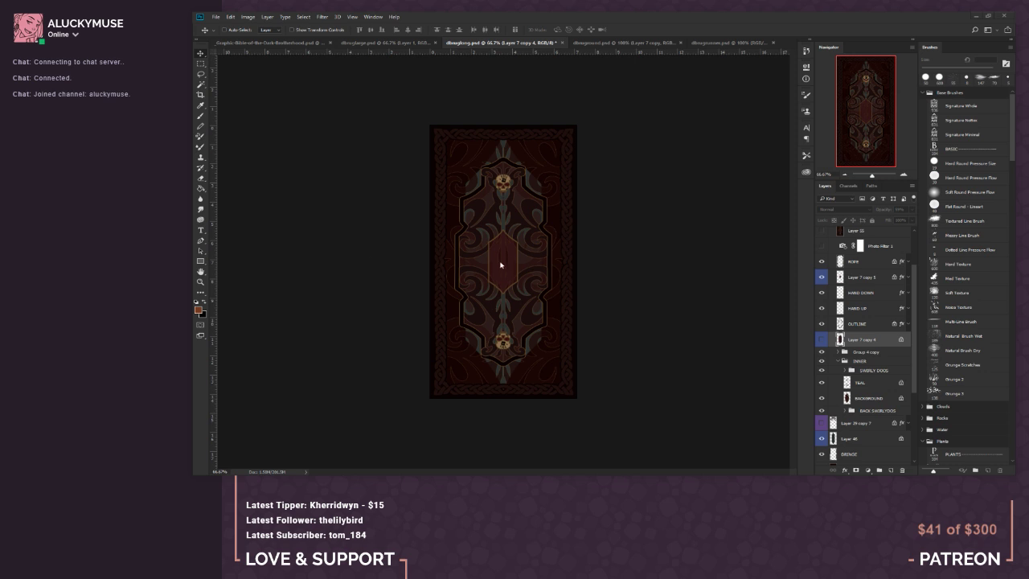
{"action": "scroll", "coordinate": [848, 342], "scroll_direction": "down", "scroll_amount": 5}
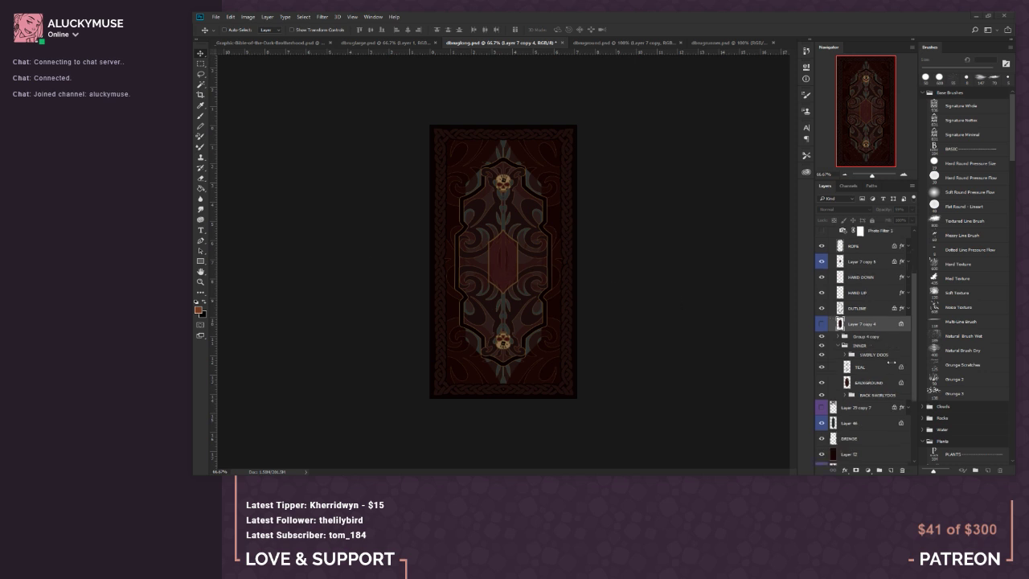
{"action": "scroll", "coordinate": [852, 344], "scroll_direction": "down", "scroll_amount": 2}
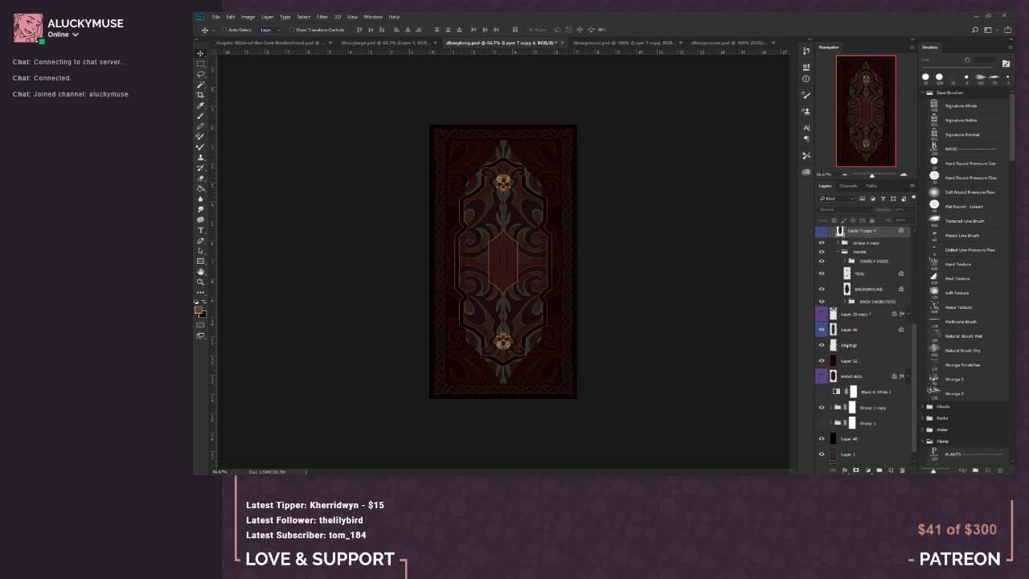
{"action": "scroll", "coordinate": [851, 345], "scroll_direction": "up", "scroll_amount": 1}
{"action": "scroll", "coordinate": [860, 344], "scroll_direction": "up", "scroll_amount": 1}
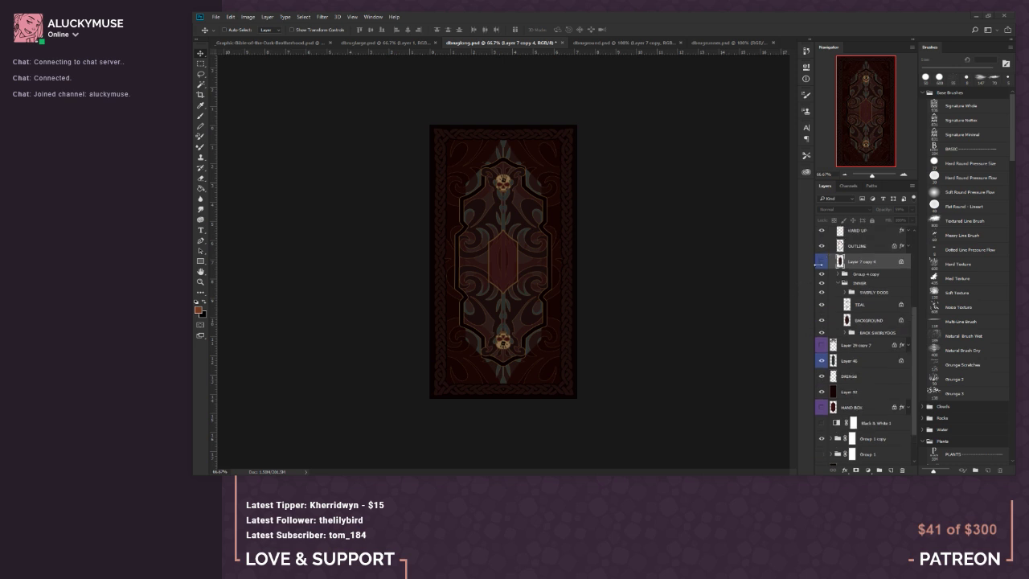
{"action": "left_click", "coordinate": [820, 263]}
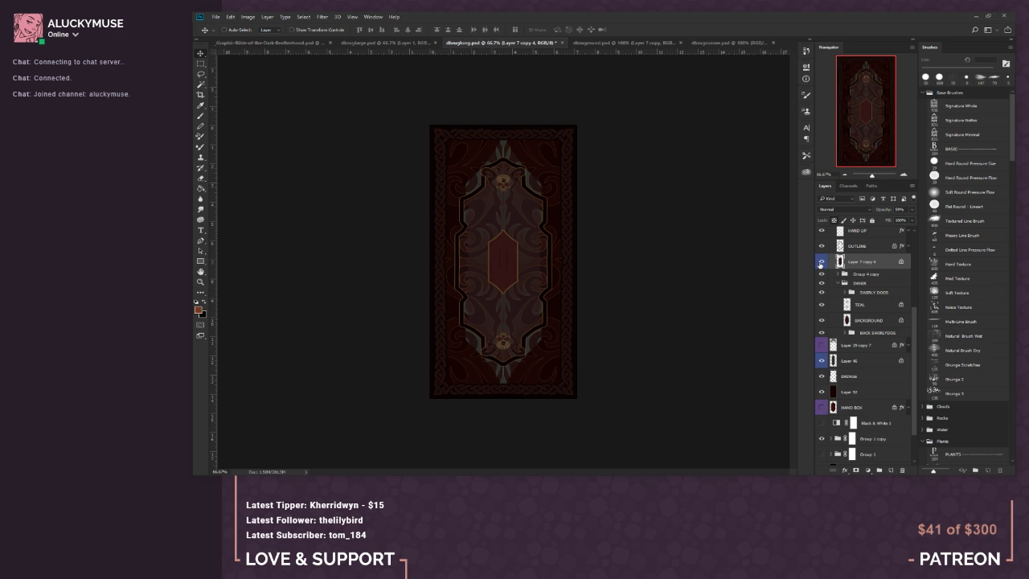
{"action": "left_click", "coordinate": [821, 262]}
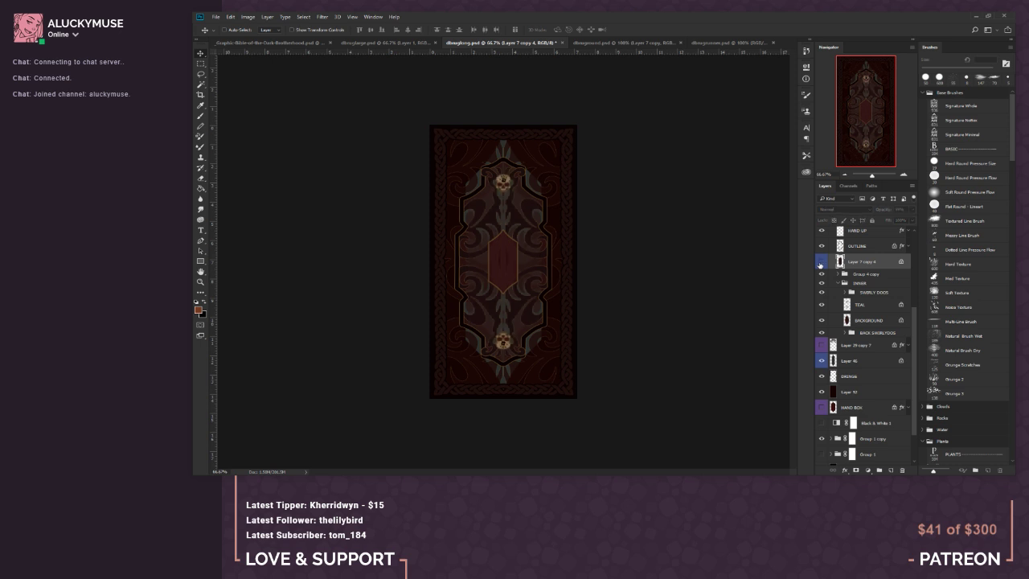
Step: Hide CENTER L and CENTER R in the SWIRLY DOOS group and check the rug's center with and without the hexagon
{"action": "scroll", "coordinate": [856, 349], "scroll_direction": "down", "scroll_amount": 3}
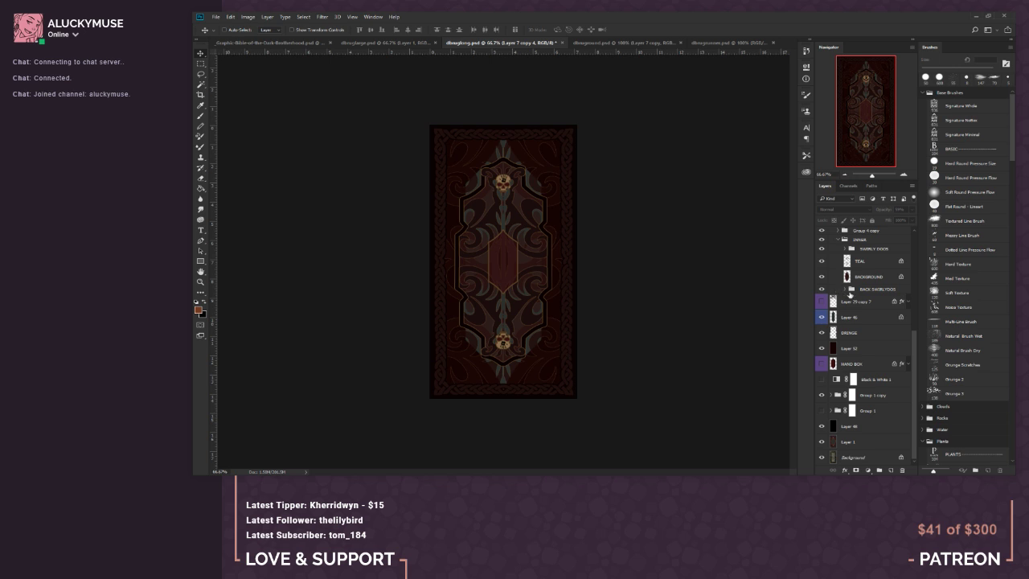
{"action": "left_click", "coordinate": [821, 290]}
{"action": "scroll", "coordinate": [821, 290], "scroll_direction": "up", "scroll_amount": 2}
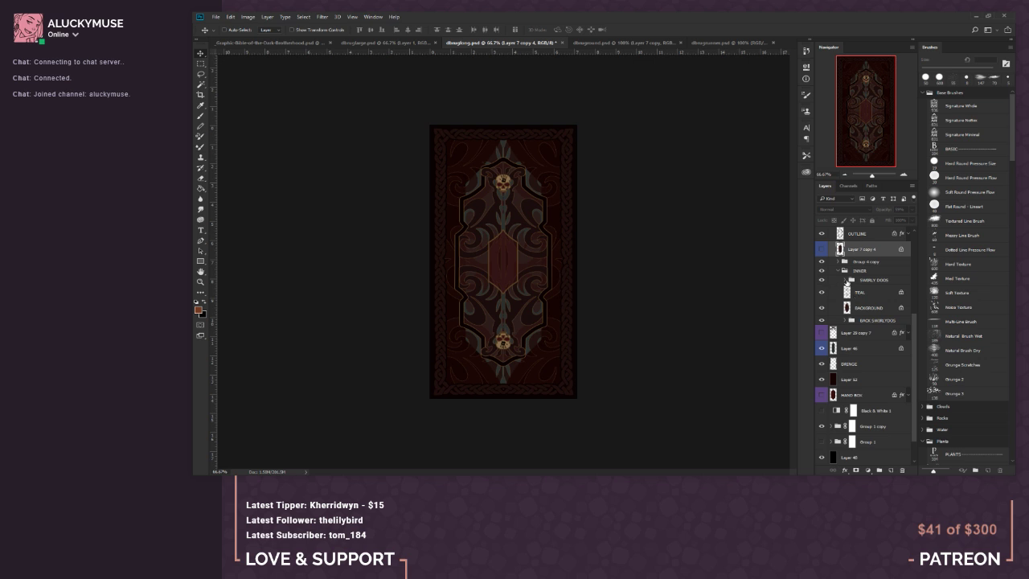
{"action": "left_click", "coordinate": [821, 294]}
{"action": "left_click", "coordinate": [843, 279]}
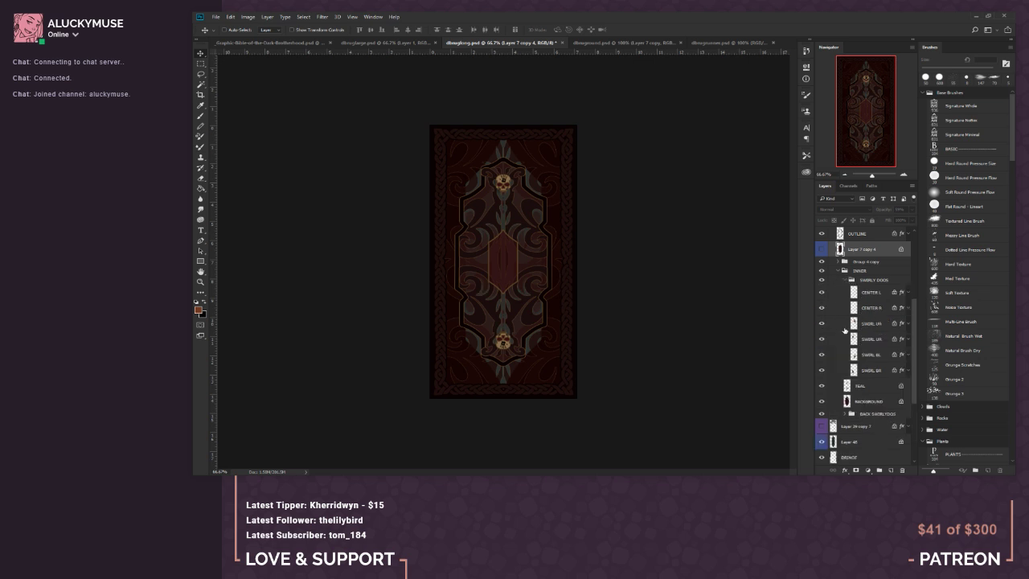
{"action": "left_click", "coordinate": [821, 308]}
{"action": "left_click", "coordinate": [819, 295]}
{"action": "left_click", "coordinate": [905, 172]}
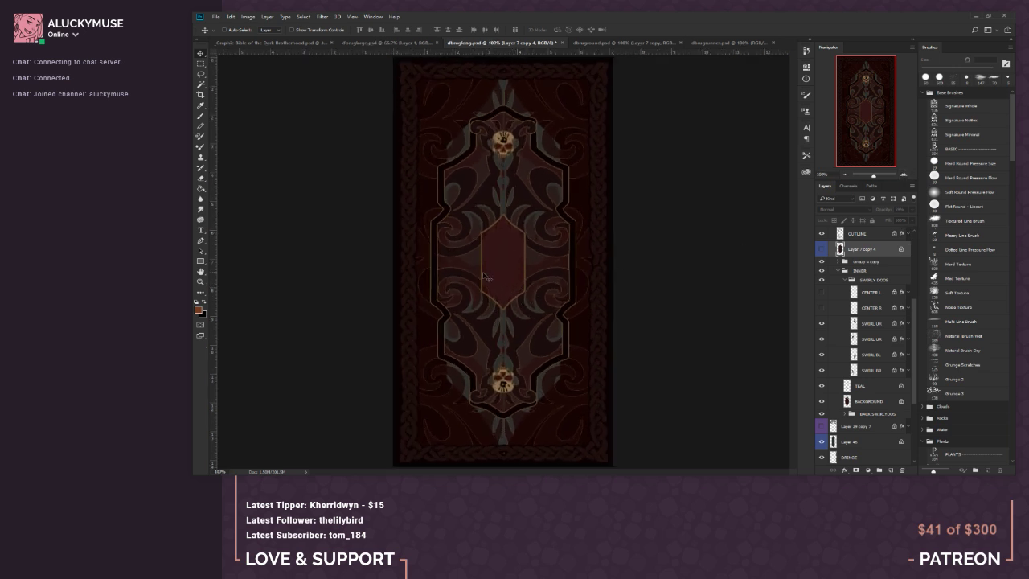
{"action": "scroll", "coordinate": [826, 248], "scroll_direction": "up", "scroll_amount": 3}
{"action": "left_click", "coordinate": [822, 265]}
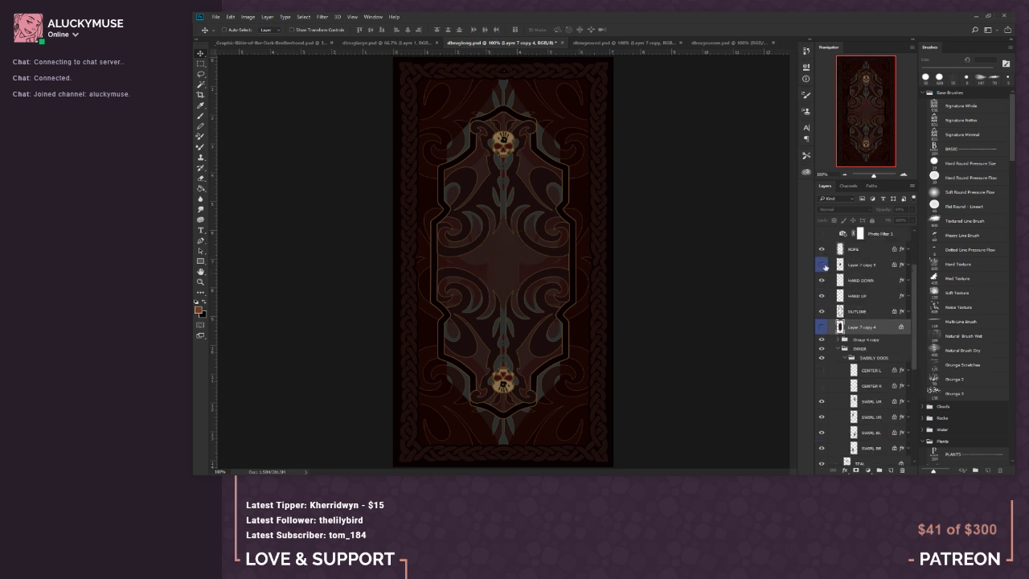
{"action": "left_click", "coordinate": [822, 264]}
{"action": "left_click", "coordinate": [850, 177]}
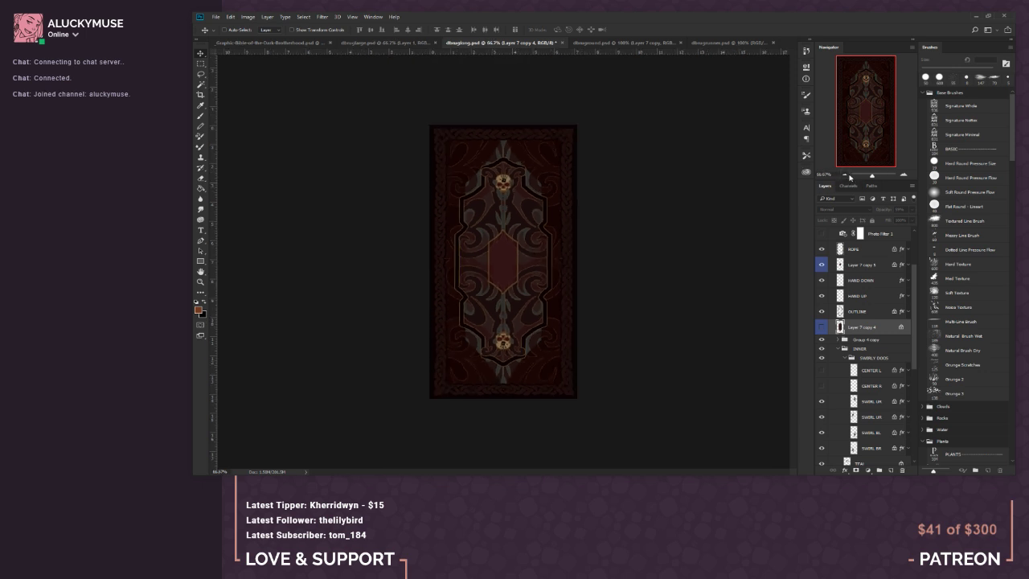
Step: Save dbruglong.psd and paste a merged copy of the whole rug into _Graphic-Bible-of-the-Dark-Brotherhood.psd, placing it between the two banners
{"action": "left_click", "coordinate": [216, 16]}
{"action": "left_click", "coordinate": [249, 75]}
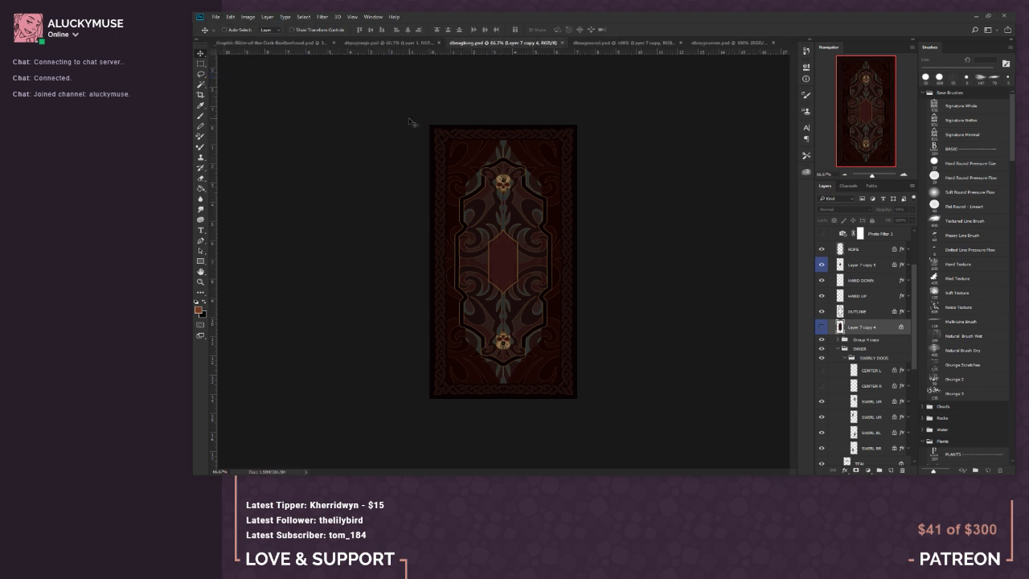
{"action": "key", "text": "ctrl+a"}
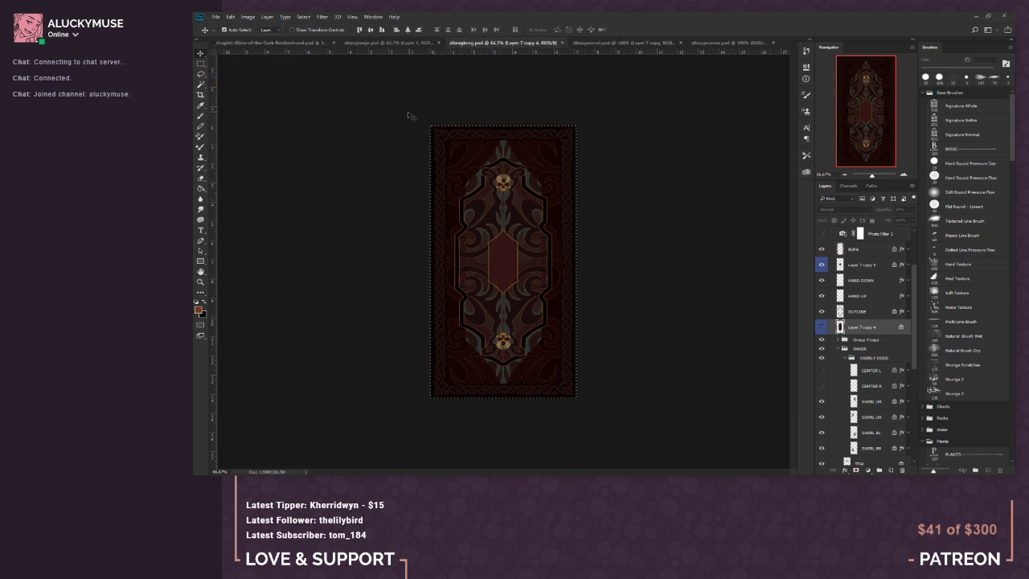
{"action": "left_click", "coordinate": [312, 43]}
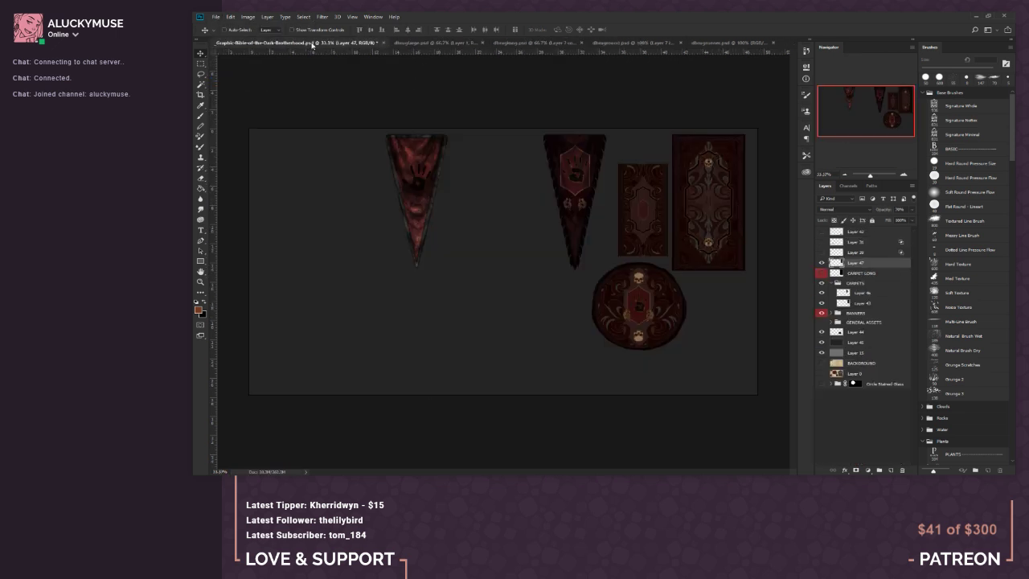
{"action": "key", "text": "ctrl+v"}
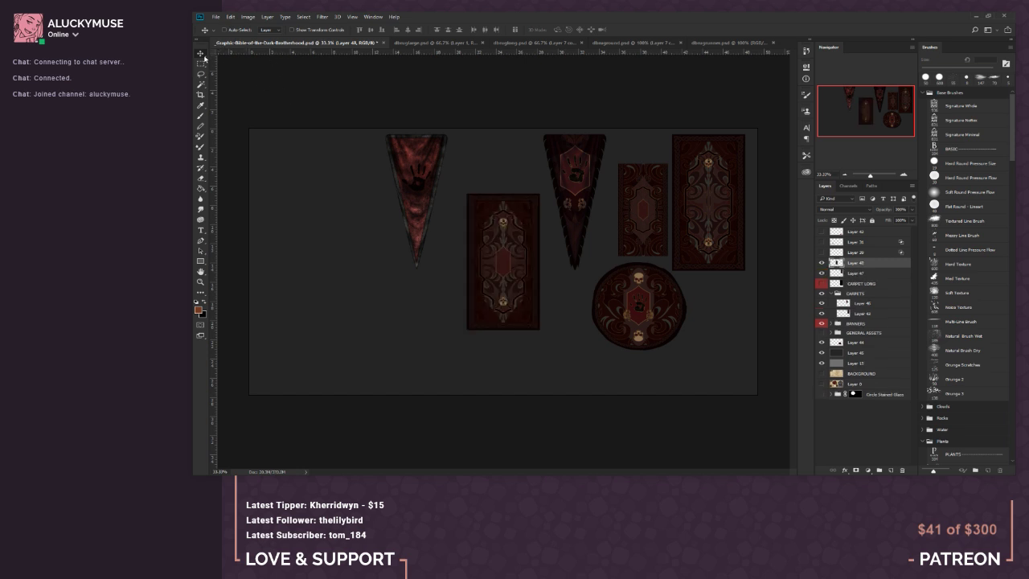
{"action": "left_click_drag", "start_coordinate": [520, 247], "coordinate": [517, 213]}
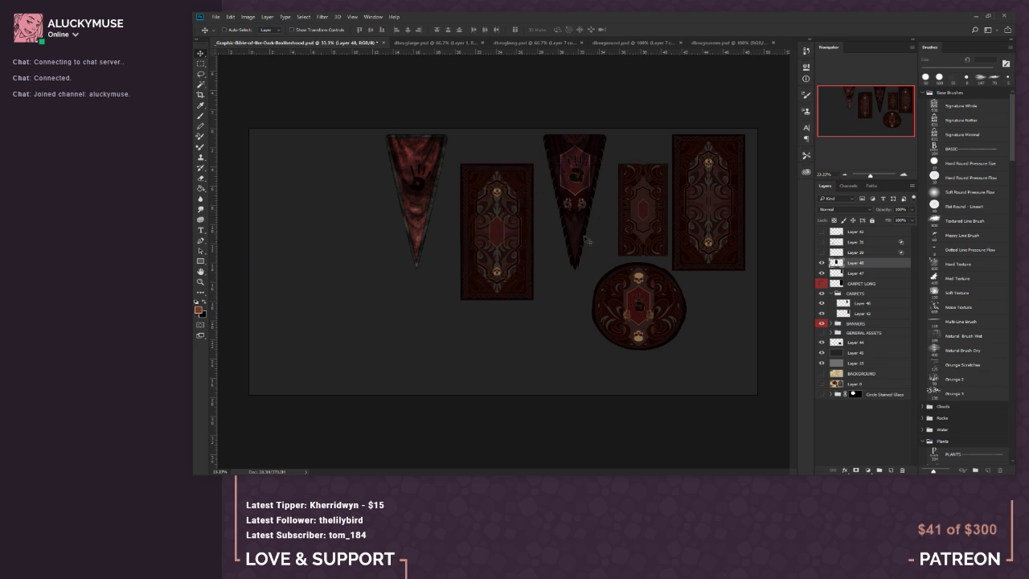
Step: Turn on Proof Colors for dbruglong.psd
{"action": "left_click", "coordinate": [384, 43]}
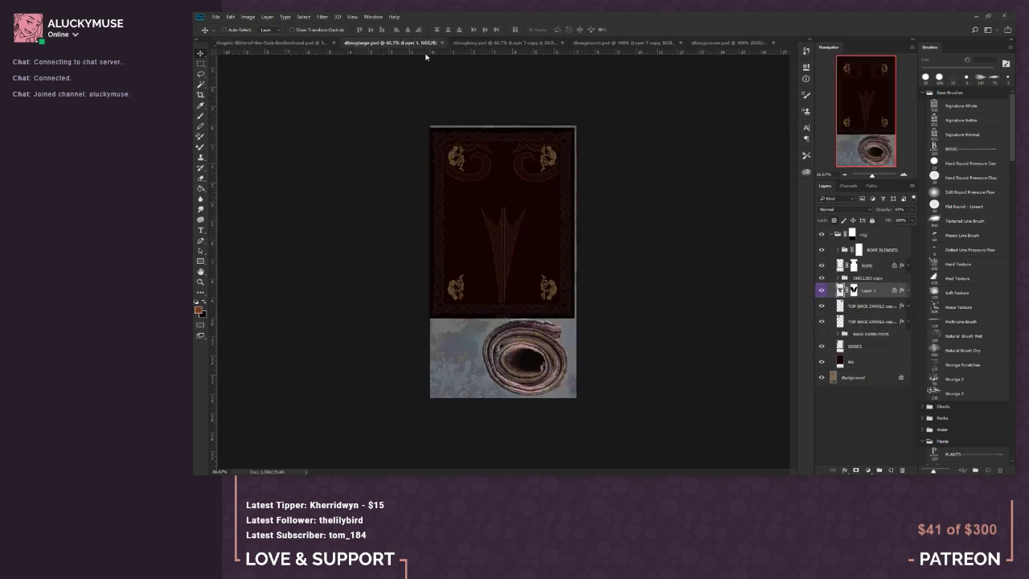
{"action": "left_click", "coordinate": [555, 43]}
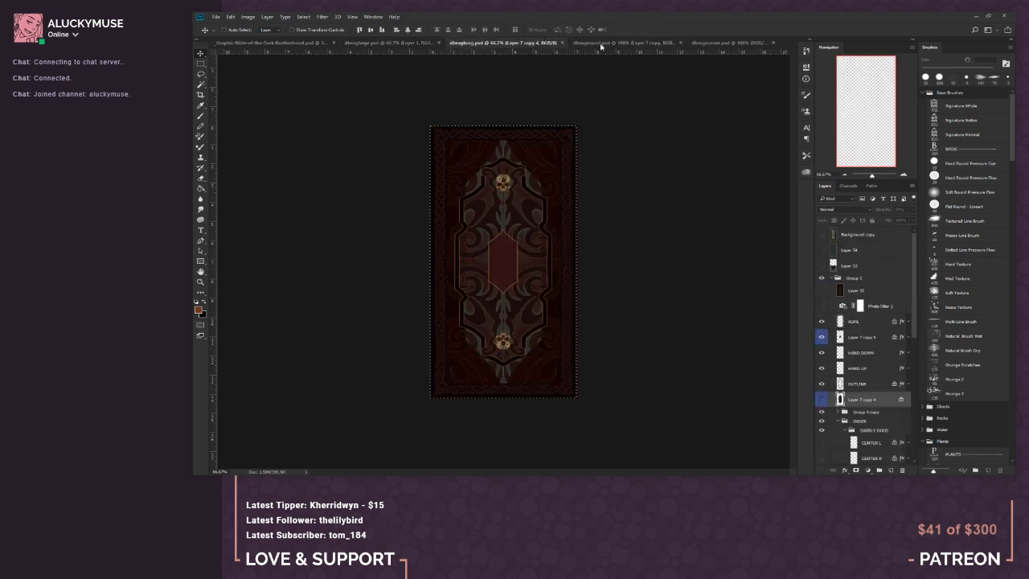
{"action": "left_click", "coordinate": [352, 17]}
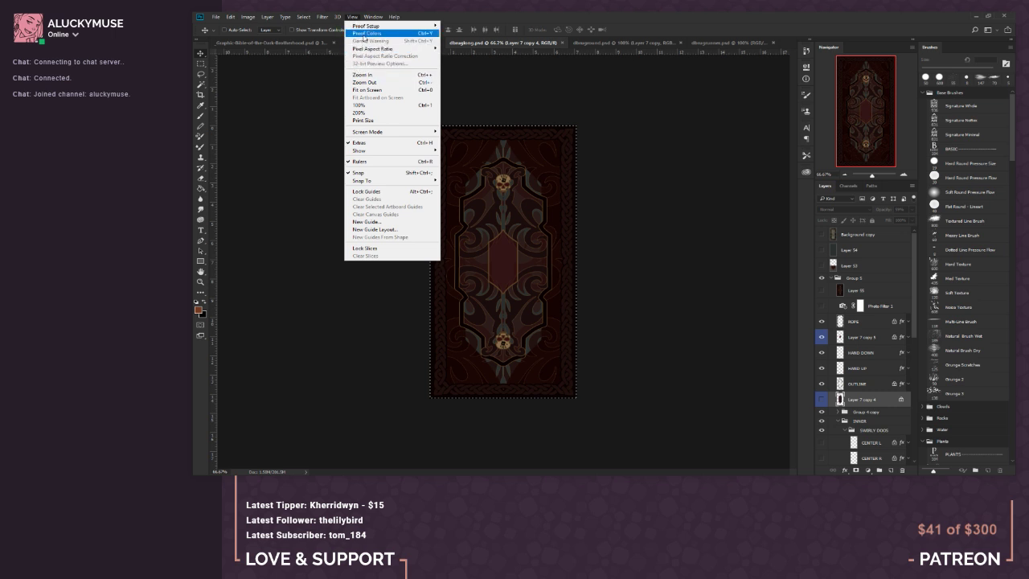
{"action": "left_click", "coordinate": [366, 33]}
{"action": "left_click", "coordinate": [349, 16]}
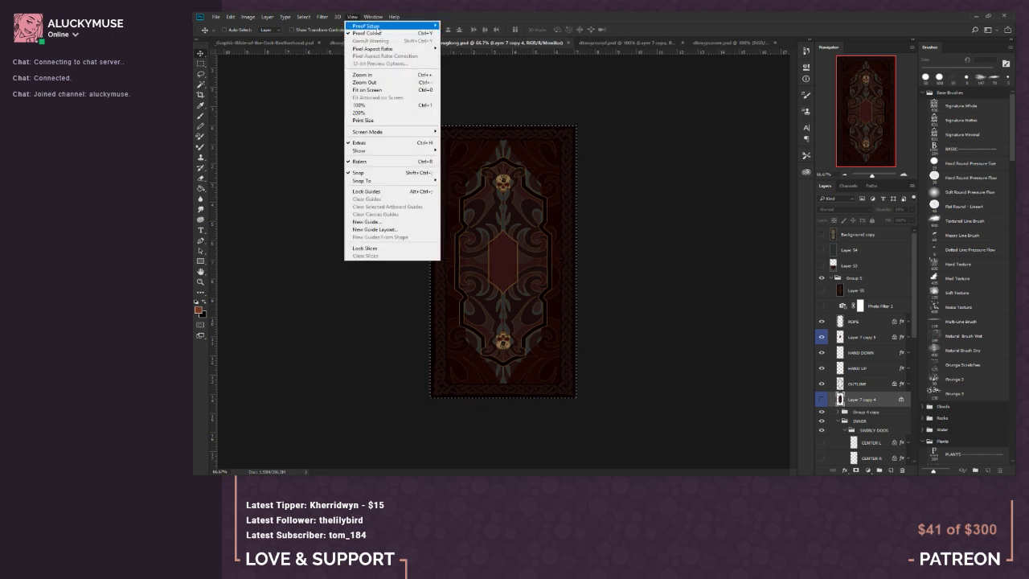
{"action": "mouse_move", "coordinate": [375, 27]}
{"action": "key", "text": "Escape"}
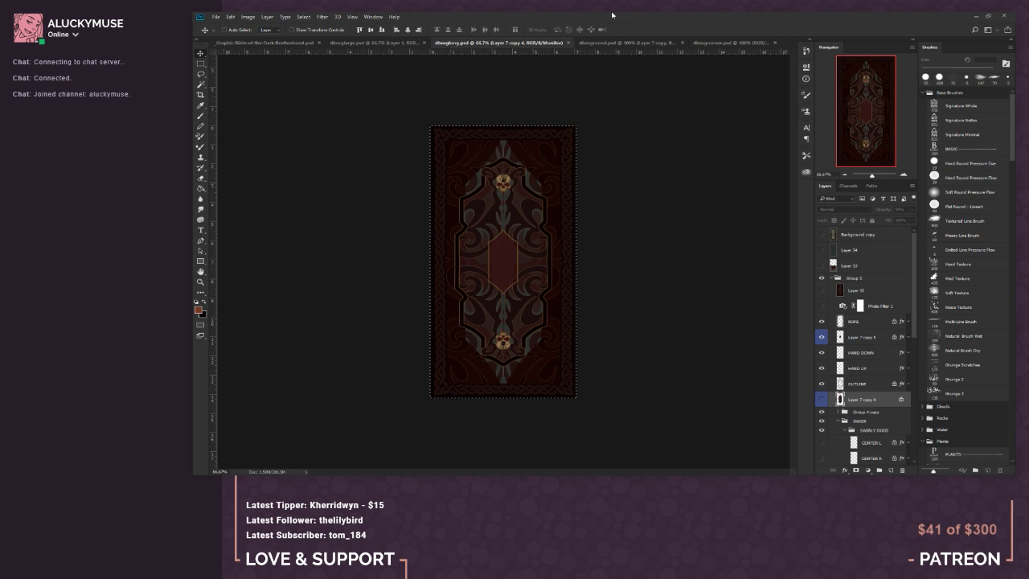
Step: Compare the pasted rug with the old long rug in the graphic bible document, and place it exactly over the old one
{"action": "left_click", "coordinate": [279, 43]}
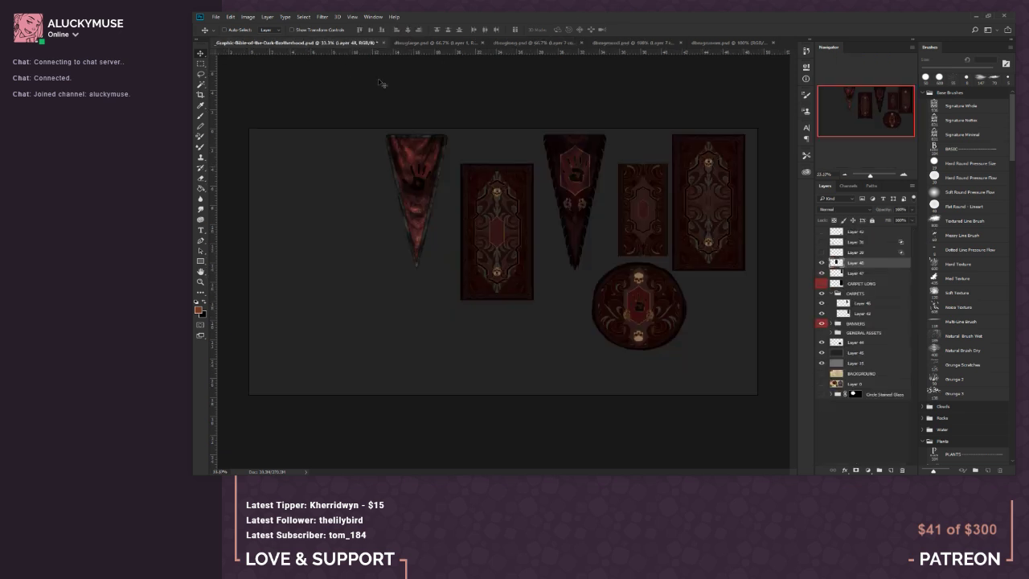
{"action": "left_click_drag", "start_coordinate": [472, 221], "coordinate": [634, 192]}
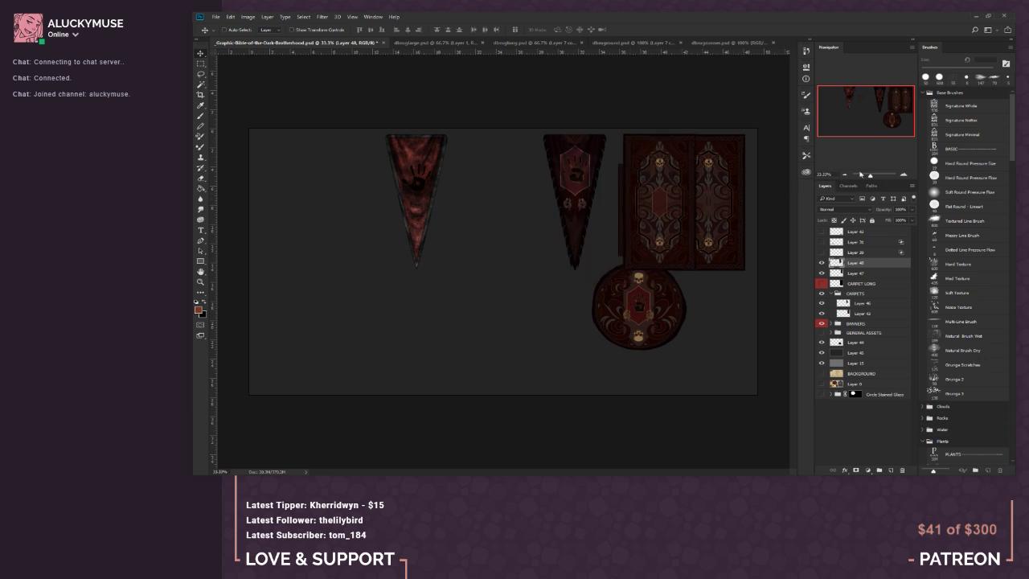
{"action": "scroll", "coordinate": [742, 277], "scroll_direction": "up", "scroll_amount": 2}
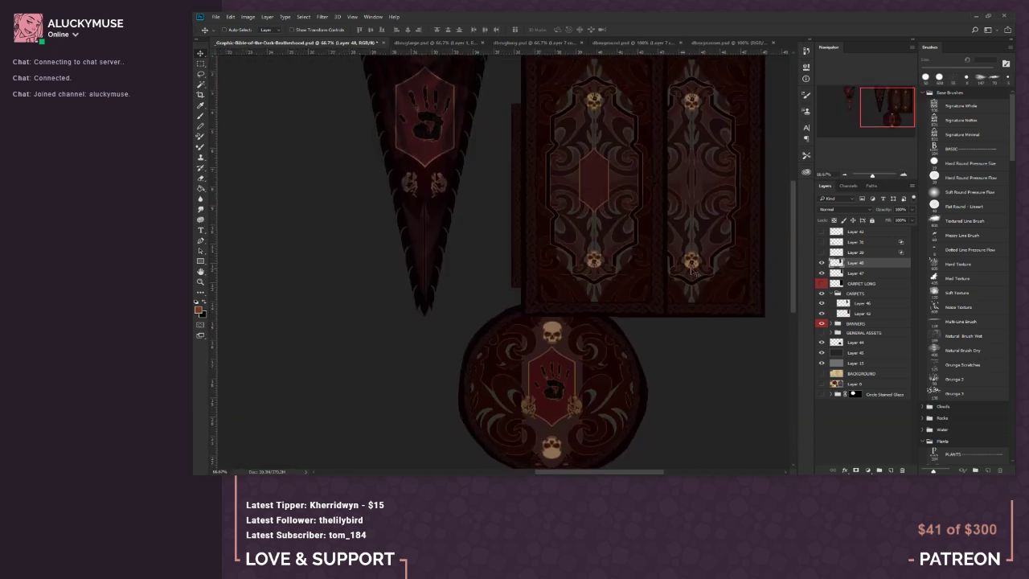
{"action": "left_click_drag", "start_coordinate": [604, 216], "coordinate": [312, 264]}
{"action": "left_click_drag", "start_coordinate": [301, 220], "coordinate": [646, 194]}
{"action": "left_click", "coordinate": [844, 176]}
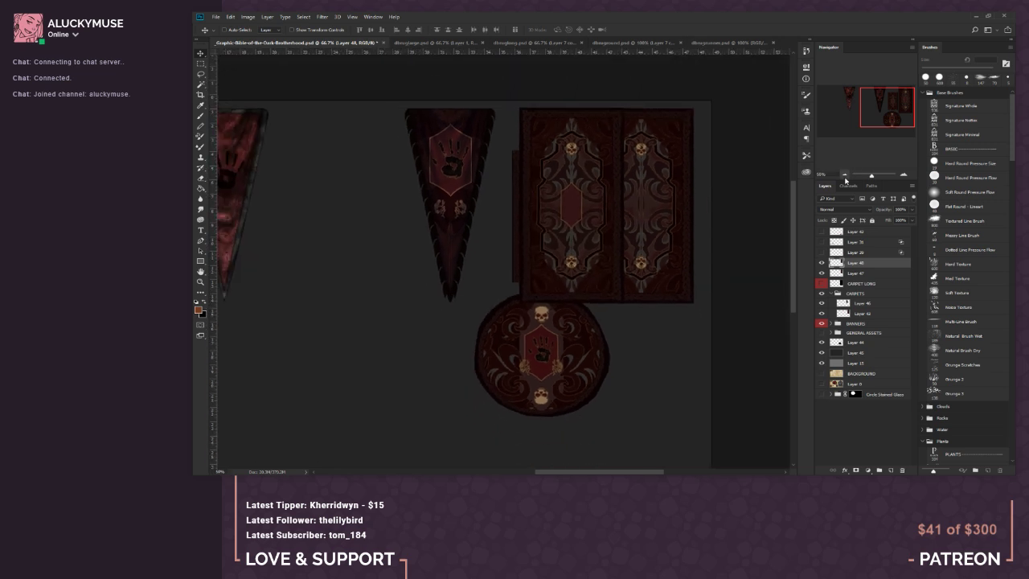
{"action": "left_click", "coordinate": [845, 176]}
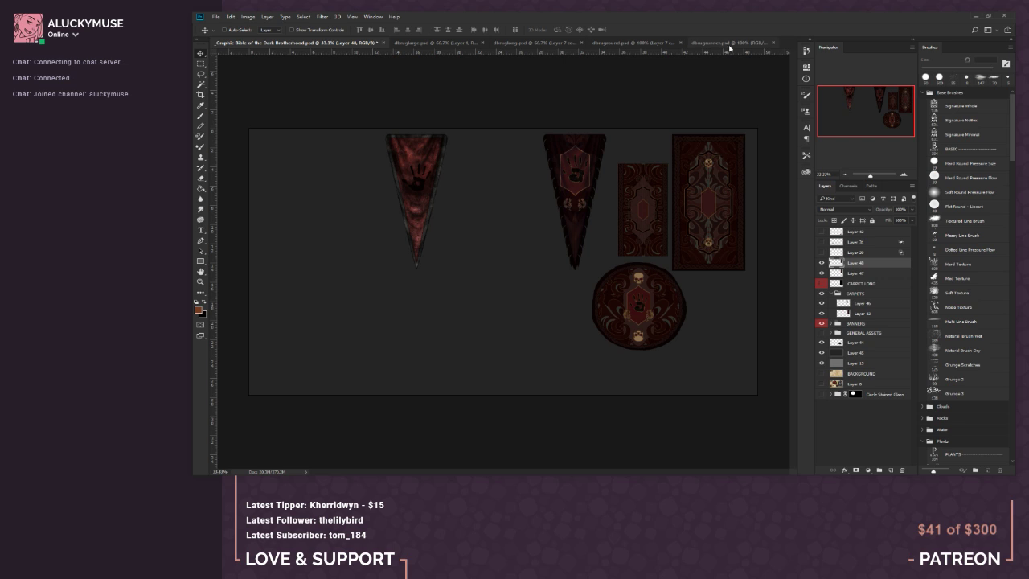
Step: In dbruglong.psd, inspect the fill of the hexagon layer, Layer 7 copy 5, and check the hand layer below it
{"action": "left_click", "coordinate": [636, 42]}
{"action": "left_click", "coordinate": [538, 42]}
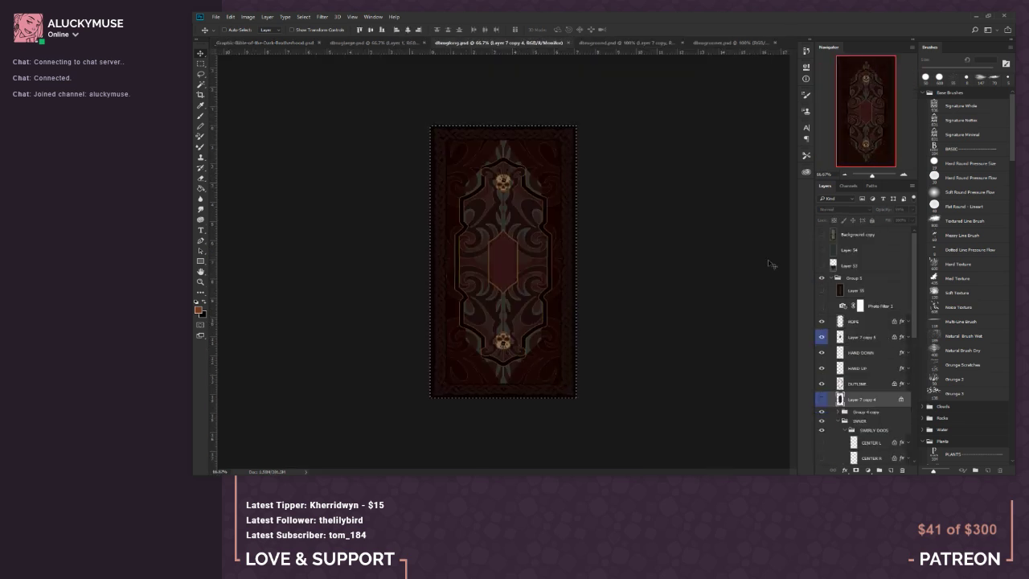
{"action": "left_click", "coordinate": [859, 338]}
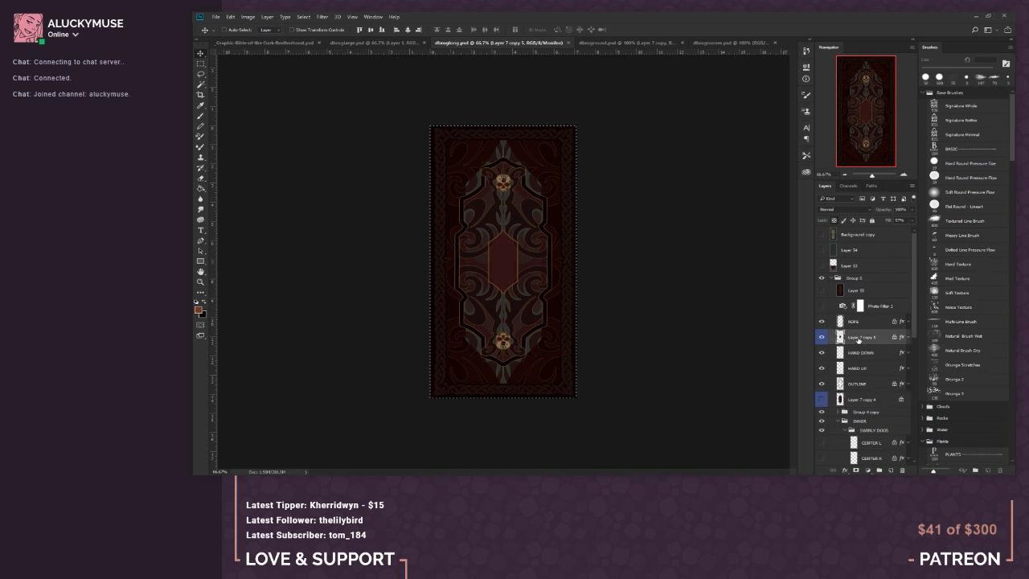
{"action": "left_click", "coordinate": [823, 351]}
{"action": "left_click", "coordinate": [823, 351]}
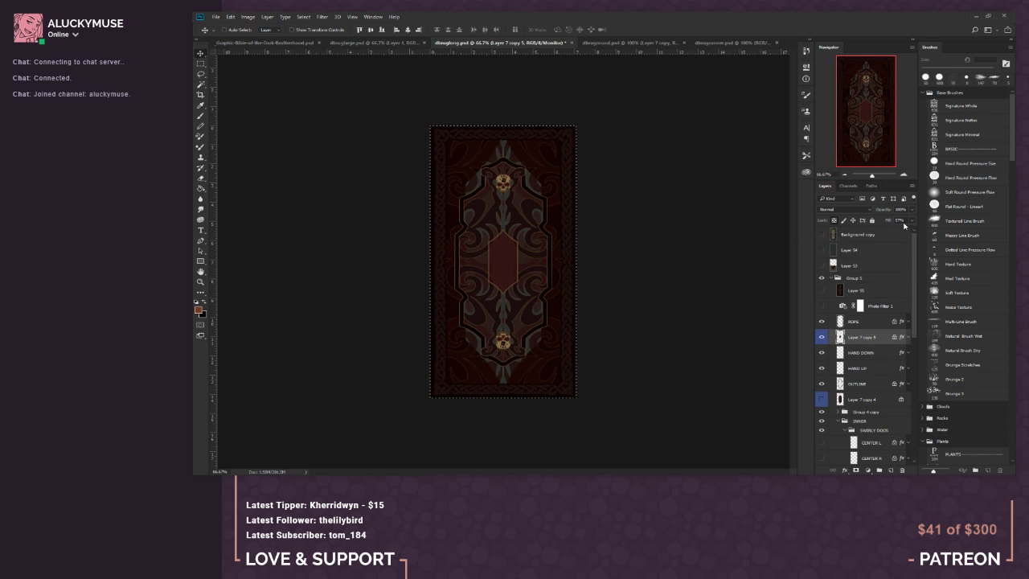
Step: In dbruground.psd, hide the handprint layer, Layer 7 copy, and the HAND BOX layer, leaving HAND BOX copy visible
{"action": "key", "text": "ctrl+Tab"}
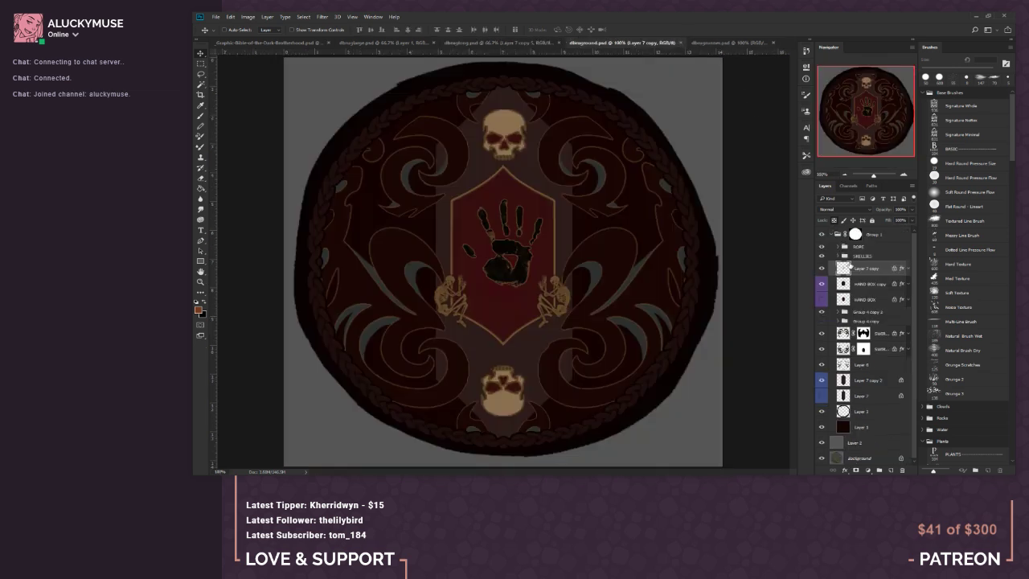
{"action": "left_click", "coordinate": [822, 269]}
{"action": "left_click", "coordinate": [822, 268]}
{"action": "left_click", "coordinate": [822, 268]}
{"action": "left_click", "coordinate": [822, 284]}
{"action": "left_click", "coordinate": [821, 284]}
Step: Lower the fill of the HAND BOX copy layer to 57%
{"action": "left_click", "coordinate": [873, 284]}
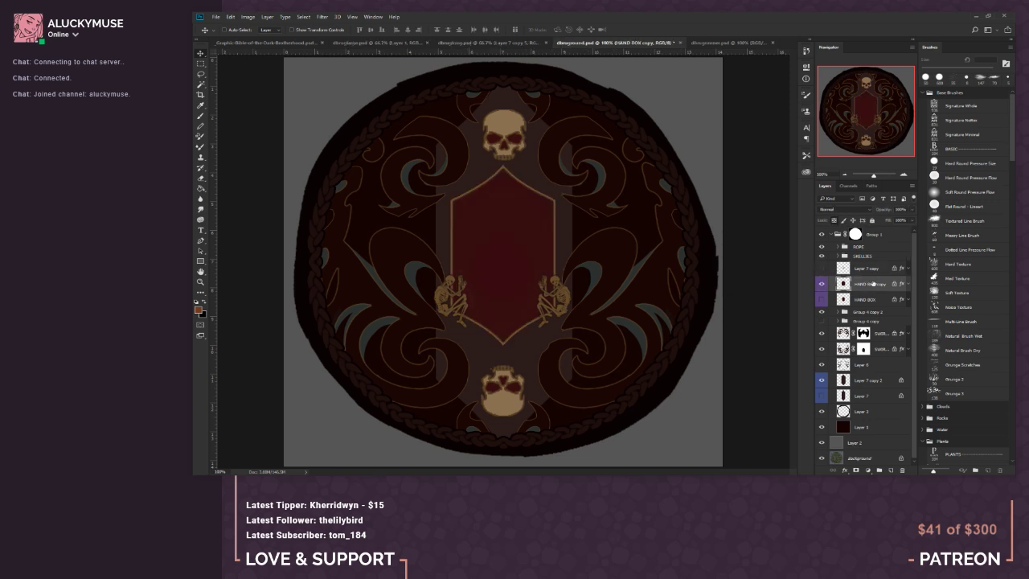
{"action": "left_click", "coordinate": [913, 221]}
{"action": "left_click_drag", "start_coordinate": [902, 232], "coordinate": [893, 231]}
{"action": "left_click", "coordinate": [874, 285]}
Step: Check Group 4 copy 2 and Layer 6 by toggling their visibility, and hide the SKELLIES group
{"action": "left_click", "coordinate": [820, 315]}
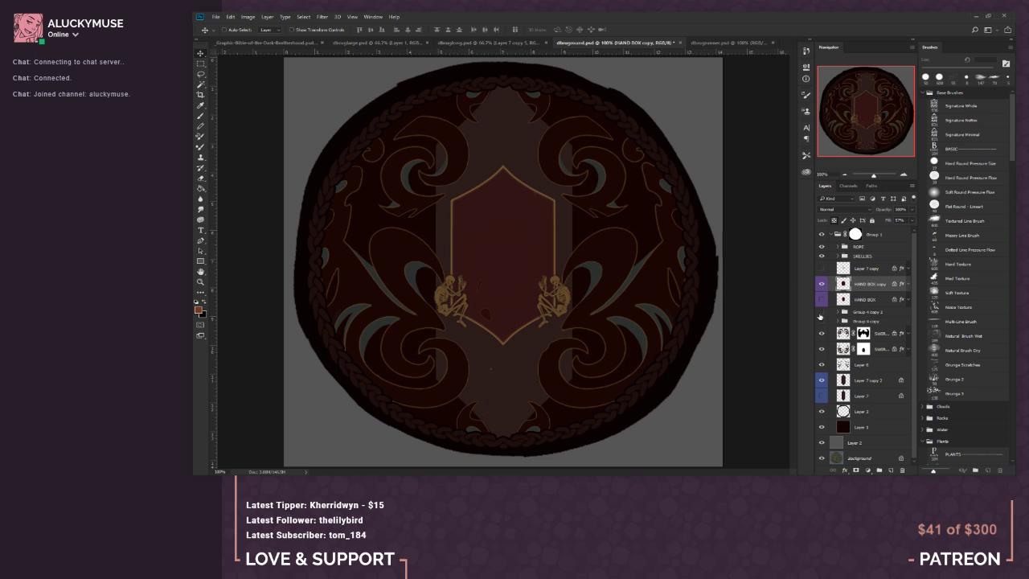
{"action": "left_click", "coordinate": [820, 315]}
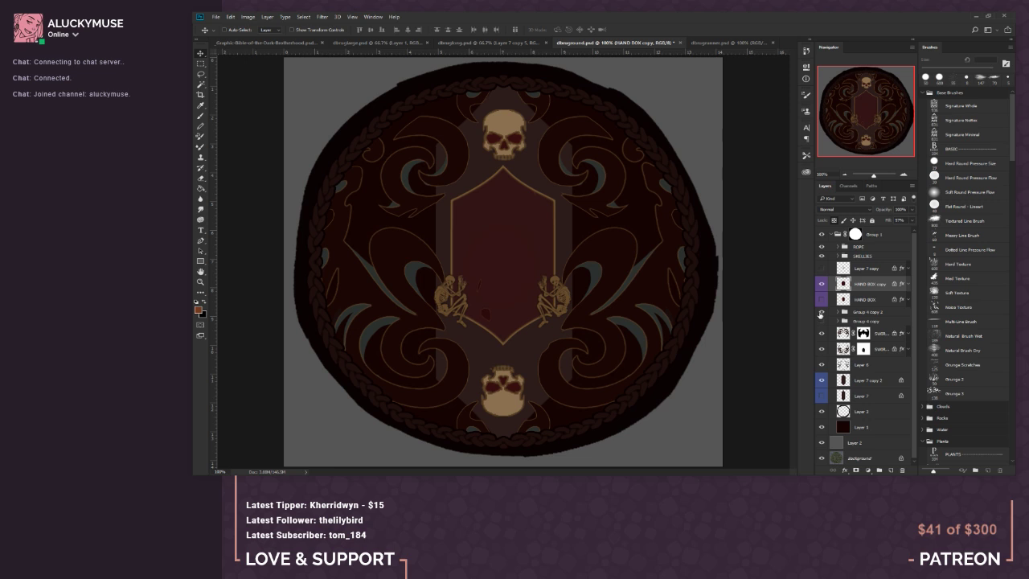
{"action": "left_click", "coordinate": [820, 363]}
{"action": "left_click", "coordinate": [820, 364]}
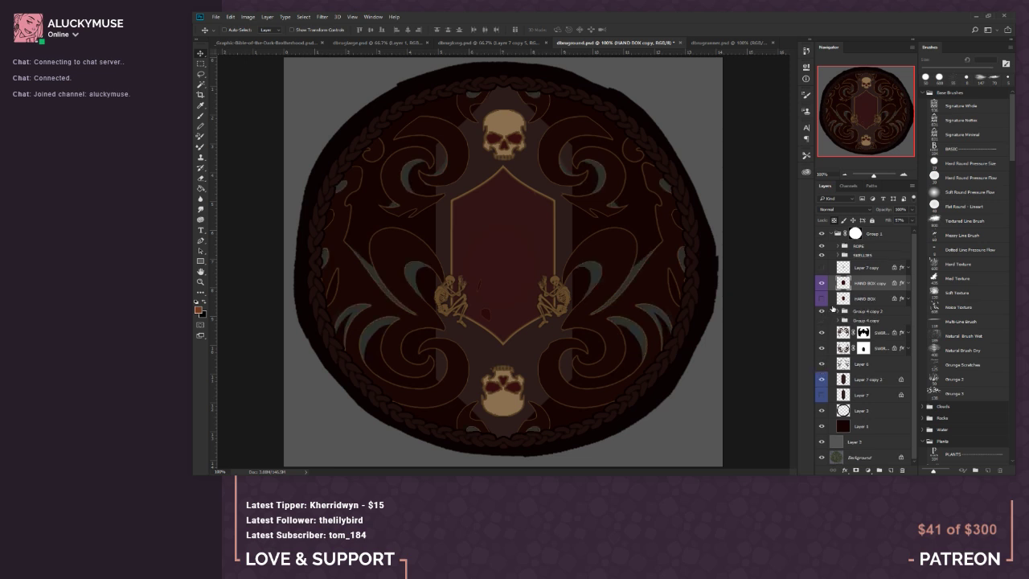
{"action": "left_click", "coordinate": [821, 255]}
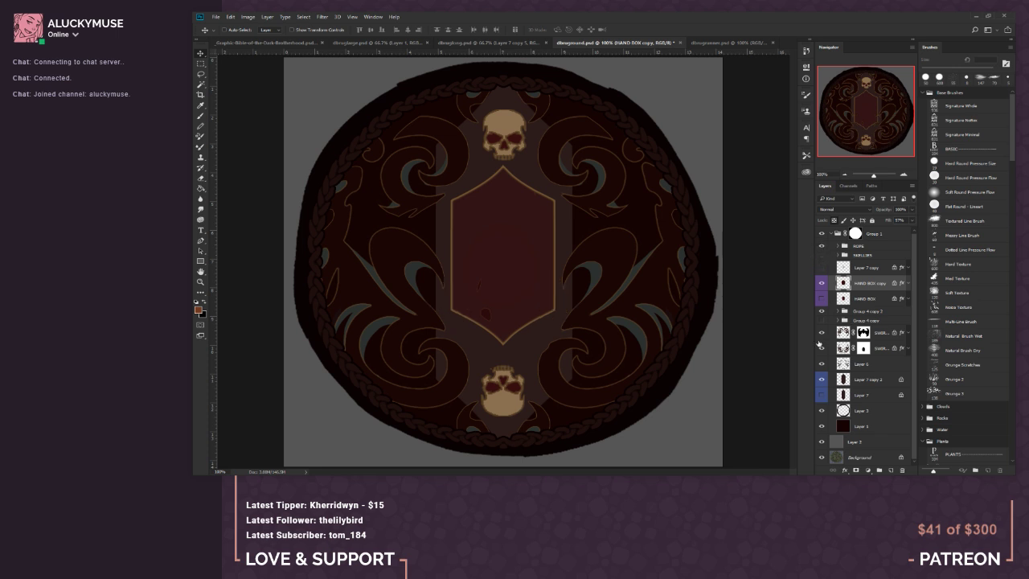
Step: Find the swirl layer showing through the hexagon and lasso its leftover fragment for filling on the SWIRL UR layer mask
{"action": "left_click", "coordinate": [821, 333]}
{"action": "left_click", "coordinate": [822, 332]}
{"action": "left_click", "coordinate": [822, 348]}
{"action": "left_click", "coordinate": [822, 349]}
{"action": "left_click", "coordinate": [863, 348]}
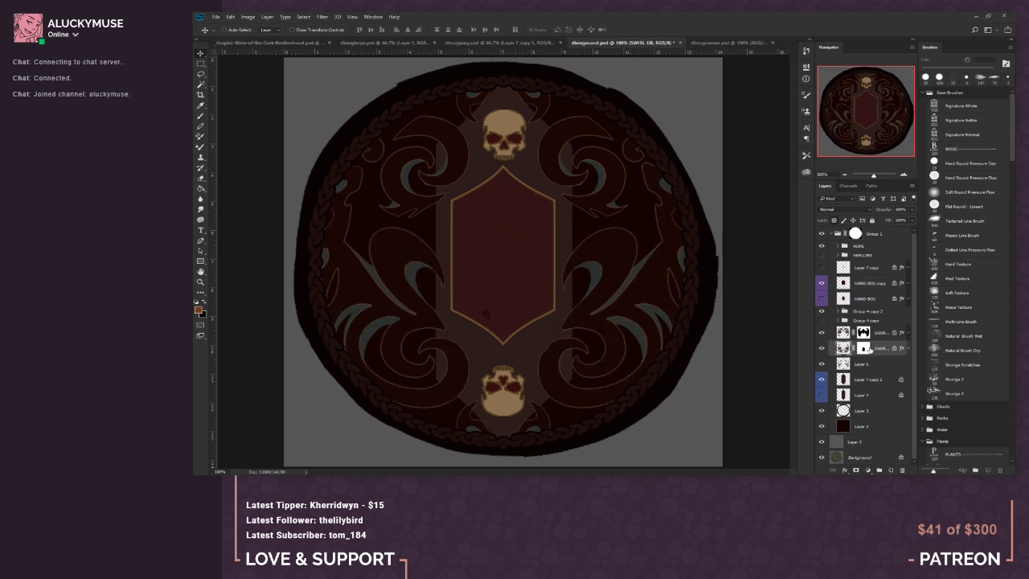
{"action": "left_click", "coordinate": [200, 74]}
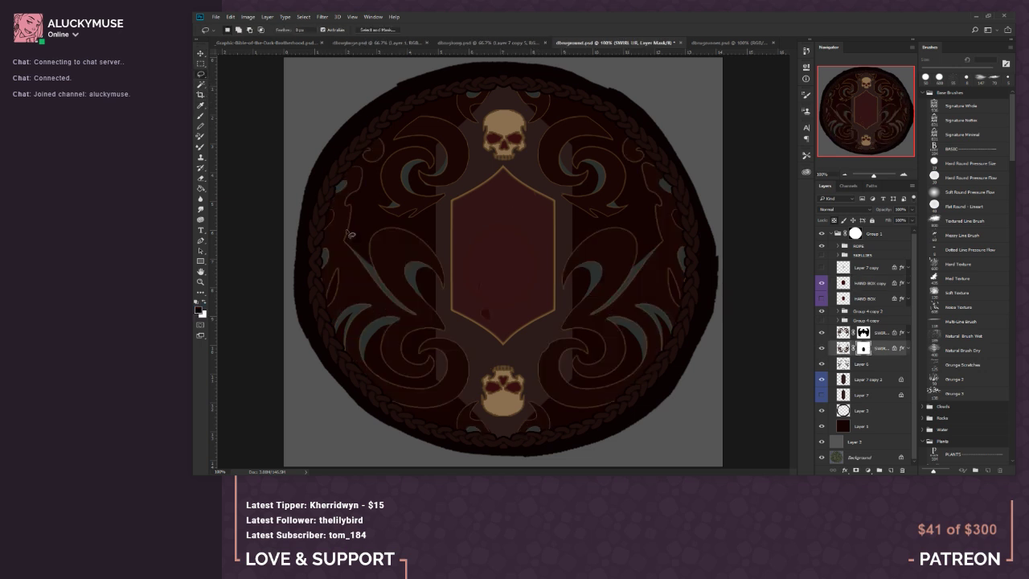
{"action": "mouse_move", "coordinate": [468, 287]}
{"action": "left_mouse_down"}
{"action": "mouse_move", "coordinate": [461, 318]}
{"action": "mouse_move", "coordinate": [473, 333]}
{"action": "mouse_move", "coordinate": [500, 345]}
{"action": "mouse_move", "coordinate": [529, 334]}
{"action": "mouse_move", "coordinate": [554, 313]}
{"action": "mouse_move", "coordinate": [543, 284]}
{"action": "mouse_move", "coordinate": [480, 270]}
{"action": "left_mouse_up"}
{"action": "left_click", "coordinate": [200, 189]}
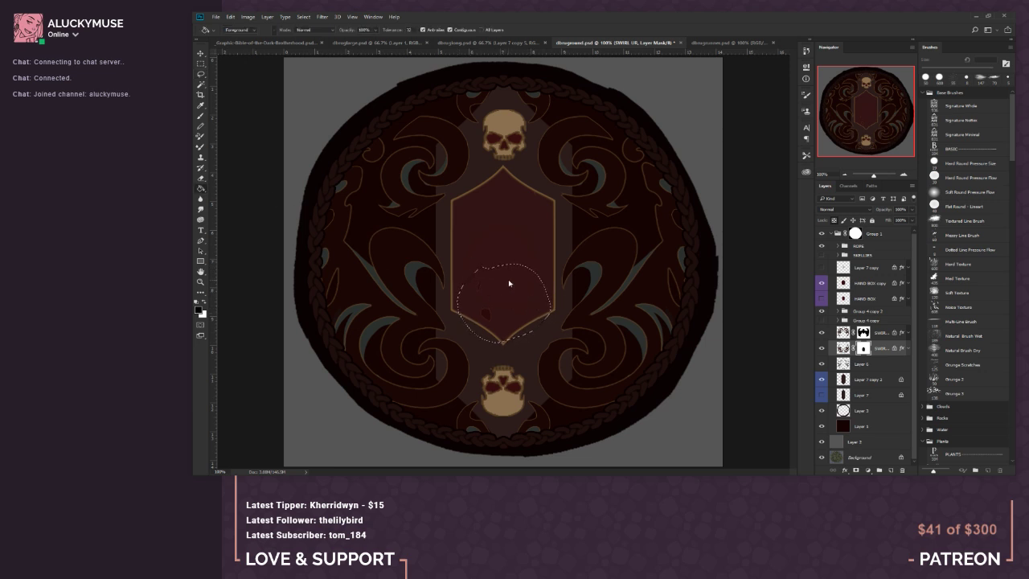
Step: Set the brush flow to 100%, clear the selection, and paint black on the SWIRL UR mask inside the hexagon
{"action": "left_click", "coordinate": [201, 115]}
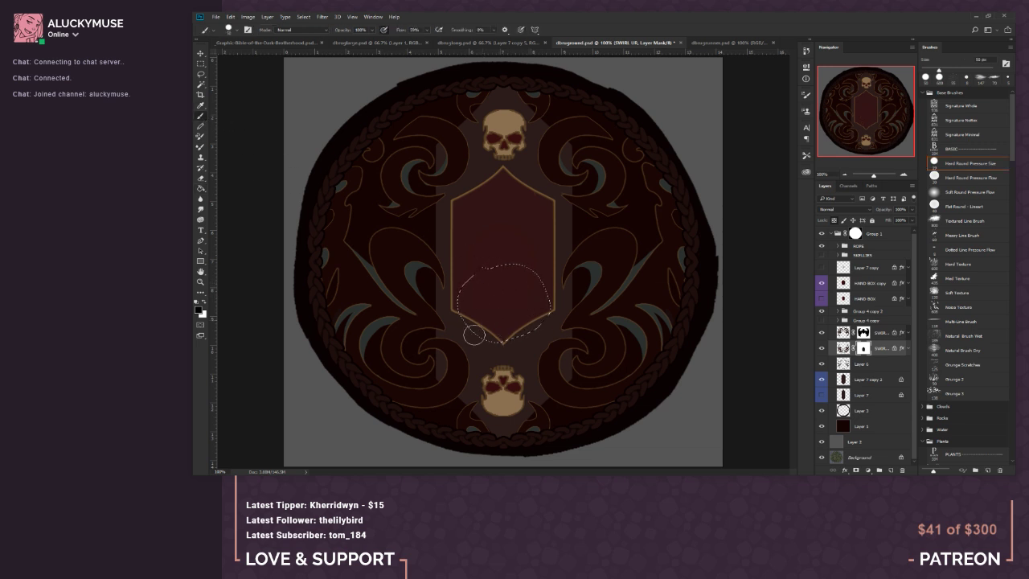
{"action": "left_click", "coordinate": [426, 30]}
{"action": "left_click_drag", "start_coordinate": [433, 38], "coordinate": [446, 40]}
{"action": "left_click", "coordinate": [384, 29]}
{"action": "left_click", "coordinate": [200, 63]}
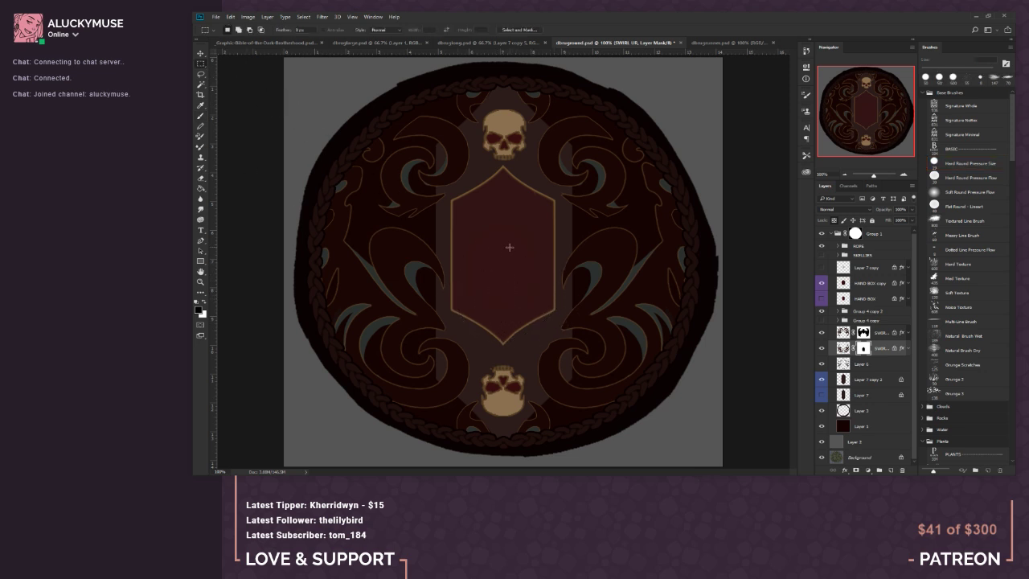
{"action": "left_click", "coordinate": [201, 115]}
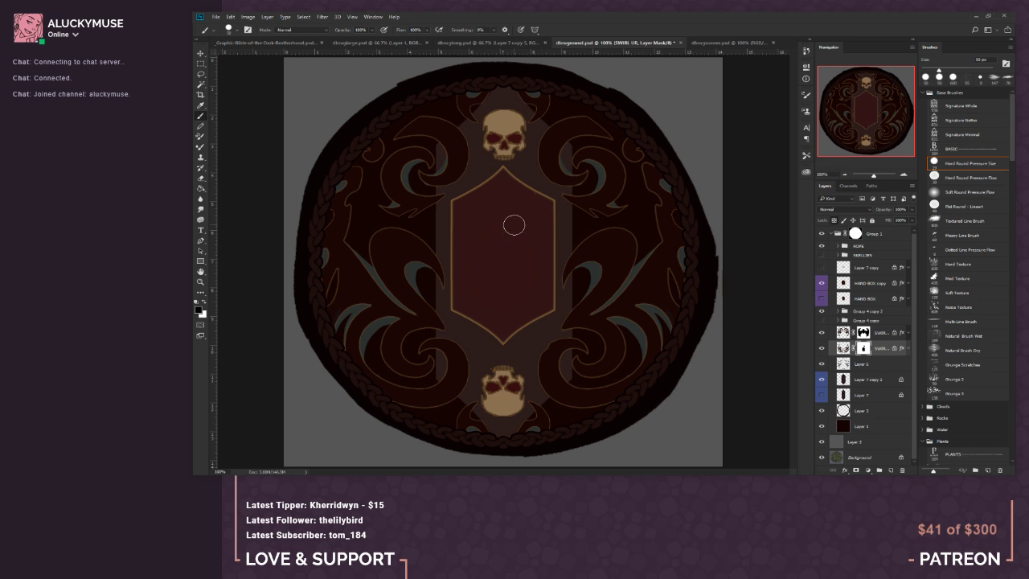
Step: Check SWIRL UR and SWIRL UR copy by toggling their visibility, and select the SWIRL UR copy layer mask
{"action": "left_click", "coordinate": [823, 348]}
{"action": "left_click", "coordinate": [822, 348]}
{"action": "left_click", "coordinate": [822, 334]}
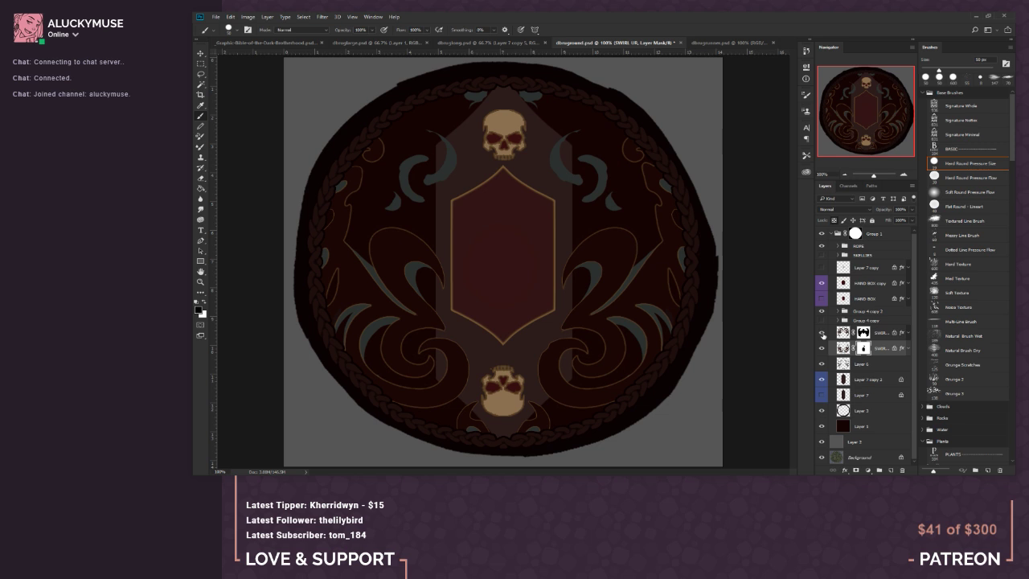
{"action": "left_click", "coordinate": [822, 334]}
{"action": "left_click", "coordinate": [866, 332]}
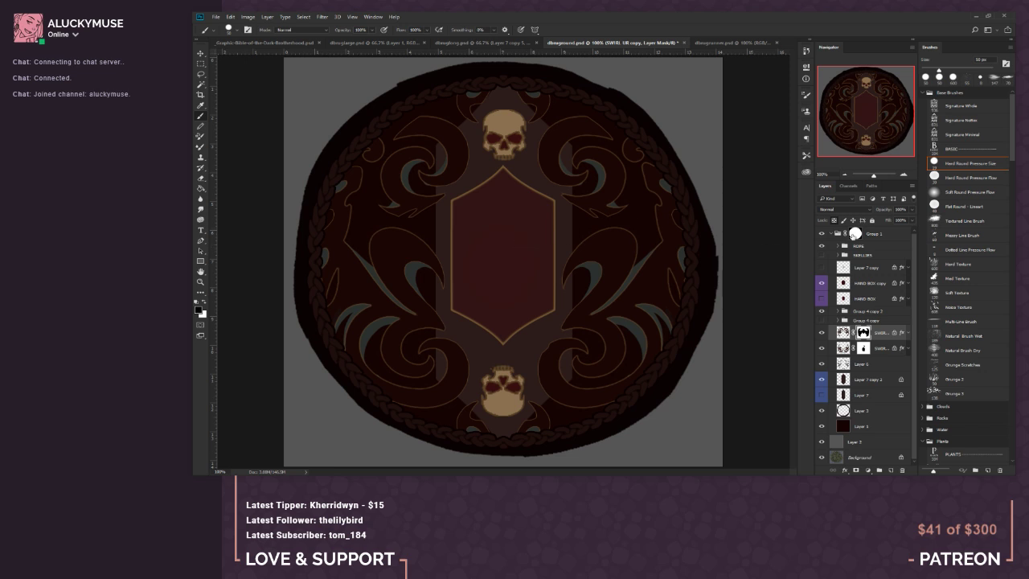
Step: Compare the round rug at reduced size with the long rug and the runner
{"action": "left_click", "coordinate": [843, 175]}
{"action": "left_click", "coordinate": [843, 175]}
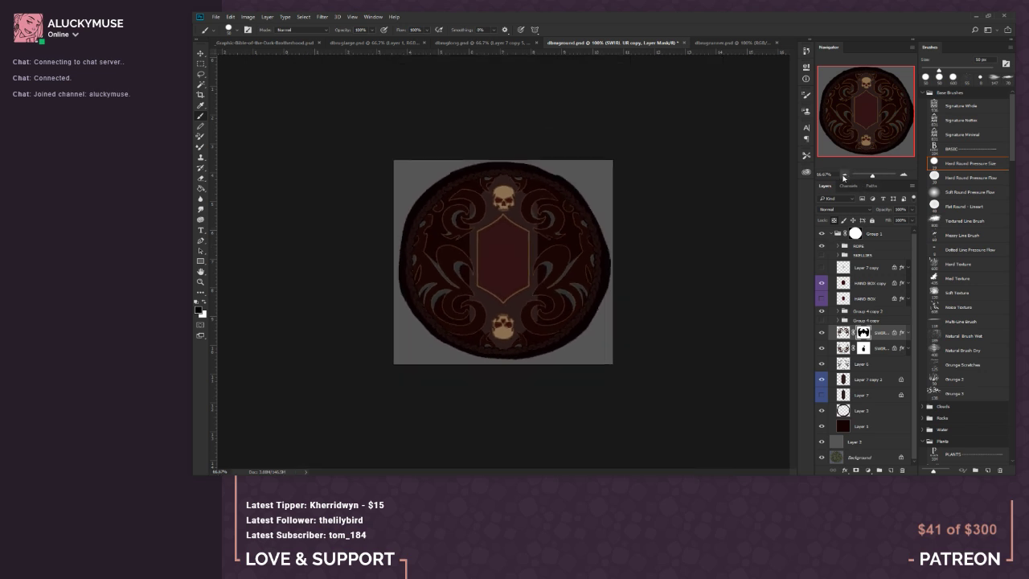
{"action": "left_click", "coordinate": [843, 175]}
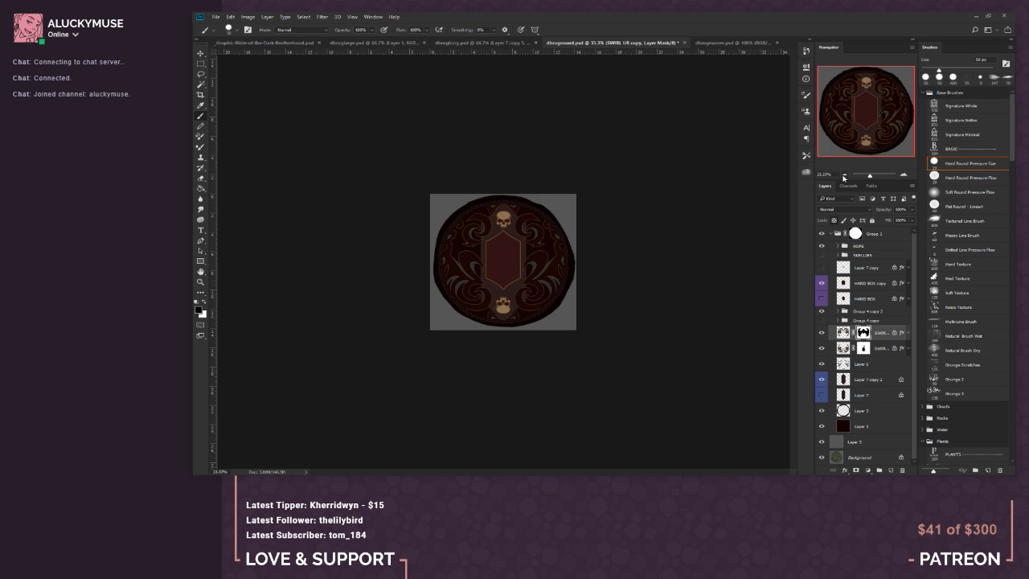
{"action": "left_click", "coordinate": [502, 43]}
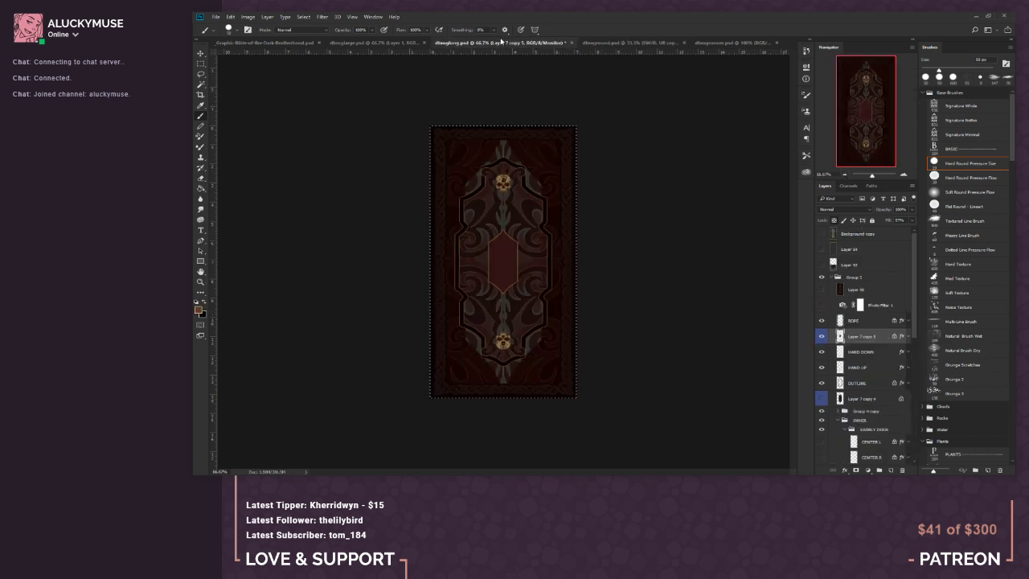
{"action": "left_click", "coordinate": [615, 42]}
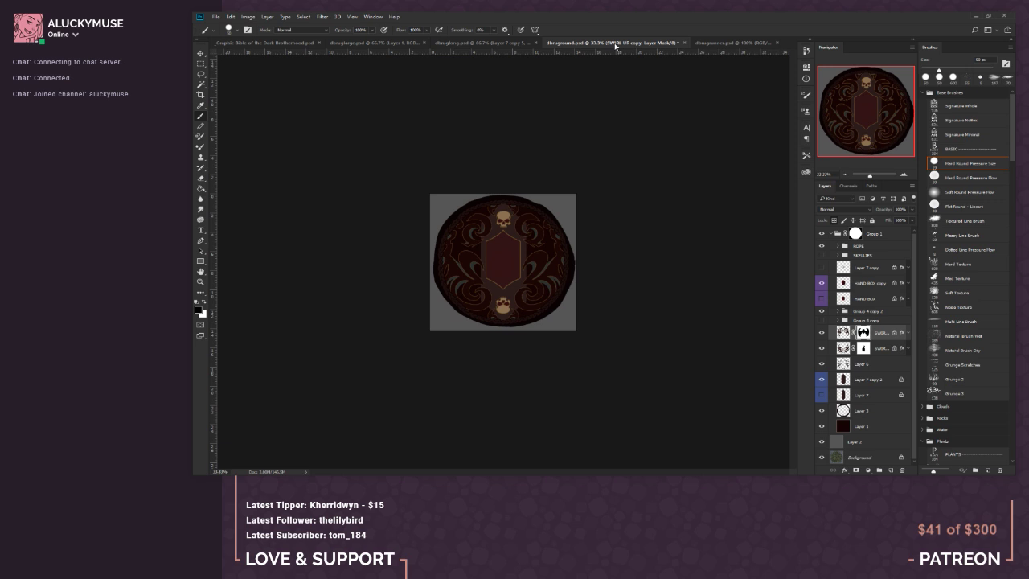
{"action": "left_click", "coordinate": [725, 45]}
{"action": "left_click", "coordinate": [520, 45]}
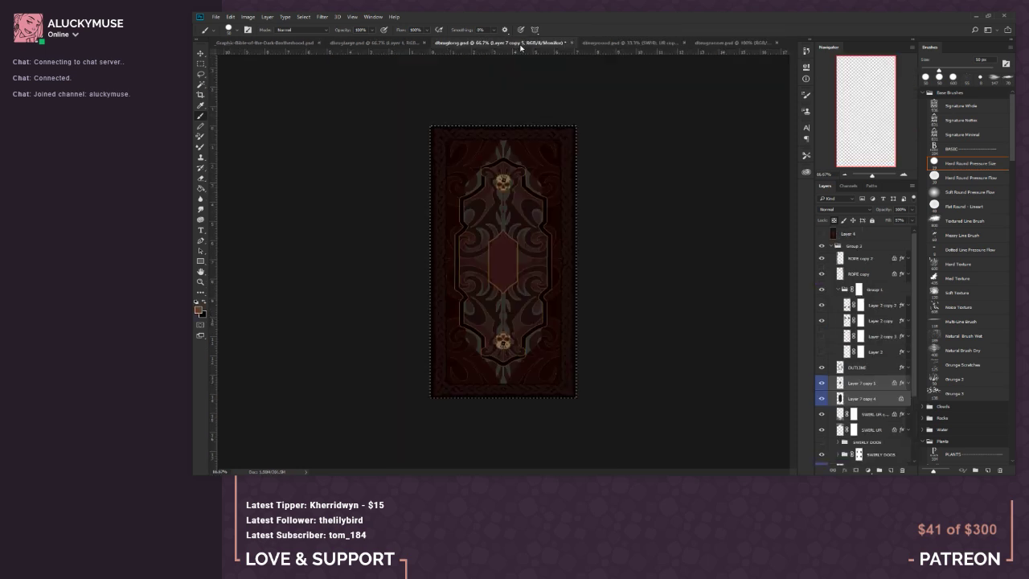
{"action": "left_click", "coordinate": [617, 45]}
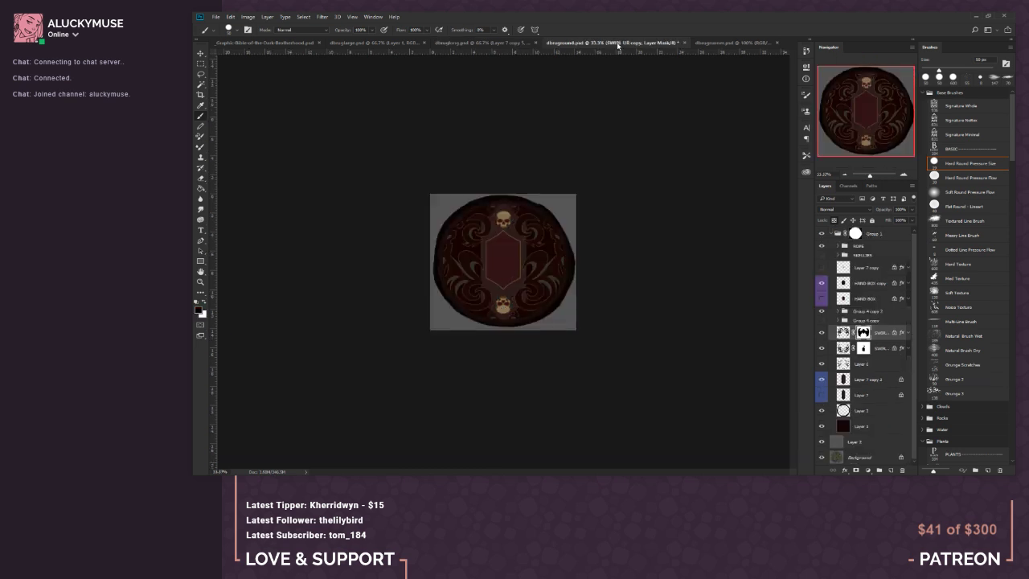
{"action": "left_click", "coordinate": [488, 42]}
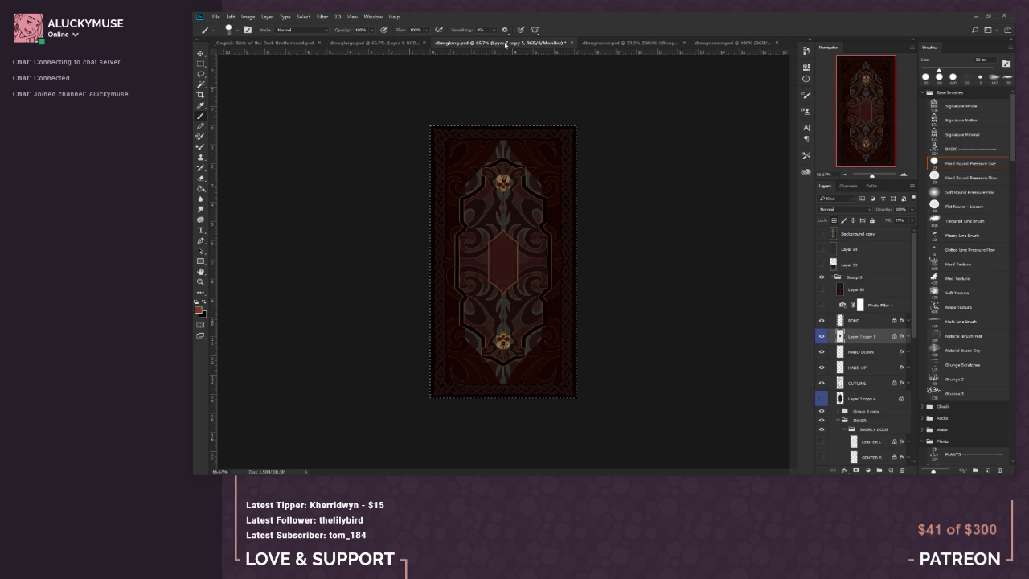
{"action": "left_click", "coordinate": [623, 43]}
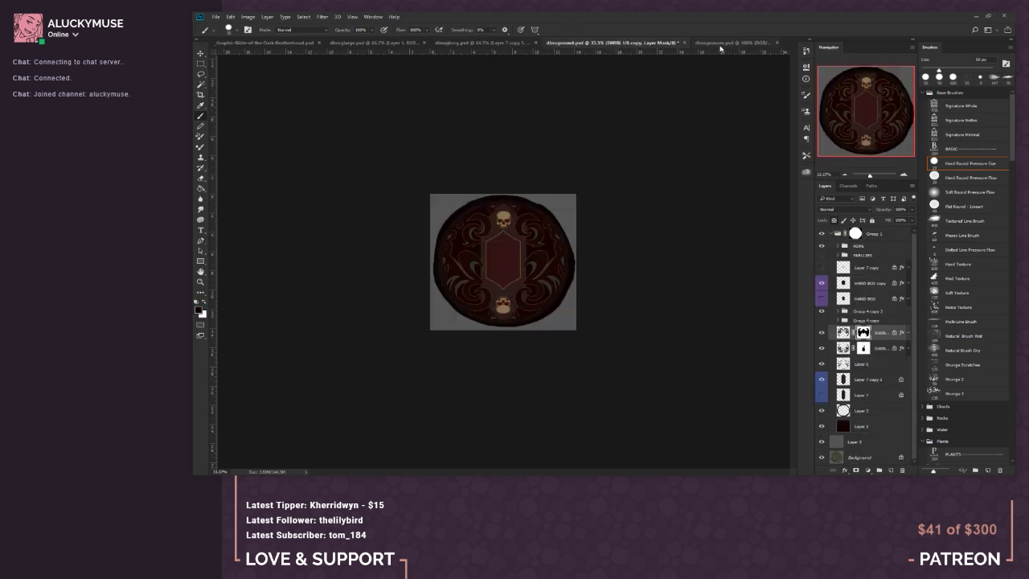
Step: In the runner rug document, collapse Group 1, check it by toggling its visibility, and select the OUTLINE layer
{"action": "left_click", "coordinate": [719, 47]}
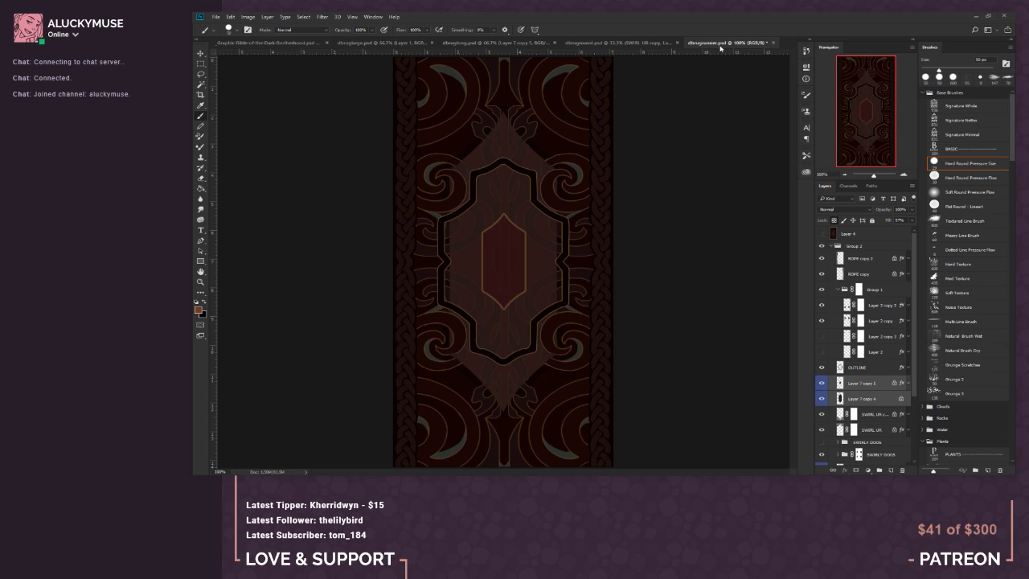
{"action": "left_click", "coordinate": [856, 275]}
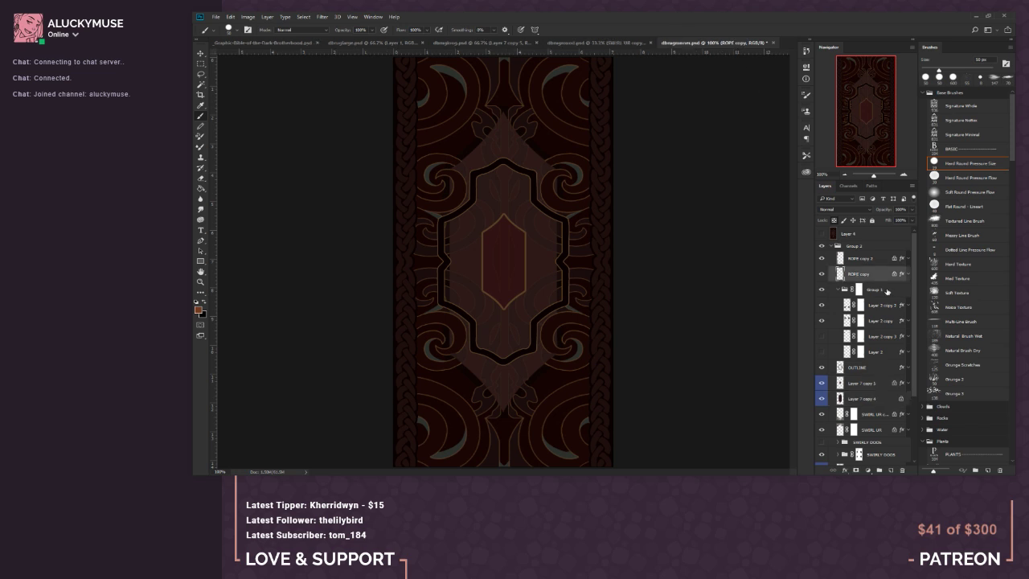
{"action": "left_click", "coordinate": [836, 291]}
{"action": "left_click", "coordinate": [838, 289]}
{"action": "left_click", "coordinate": [823, 292]}
{"action": "left_click", "coordinate": [822, 292]}
{"action": "left_click", "coordinate": [857, 306]}
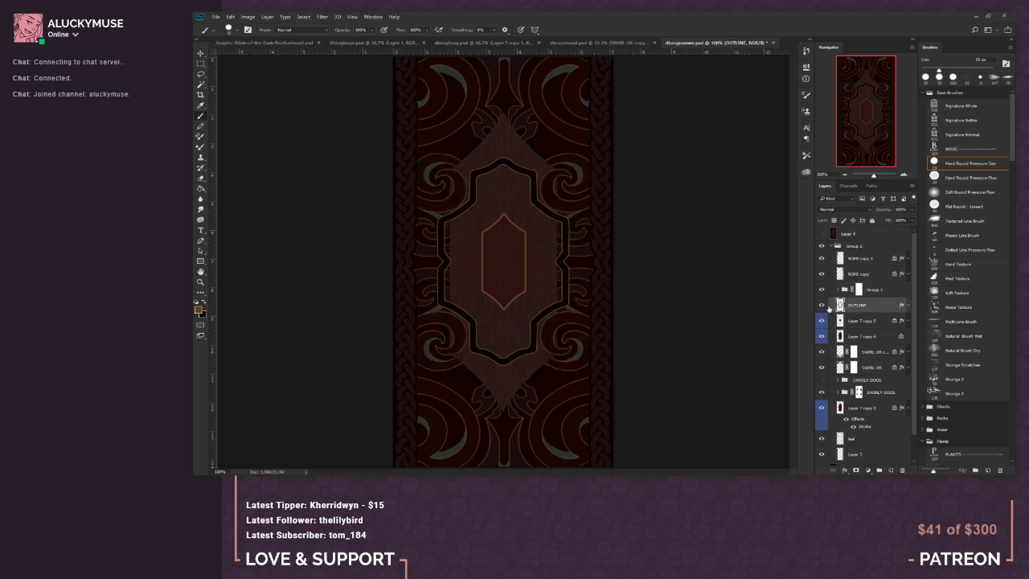
Step: Float the runner rug window, copy its OUTLINE layer into the round rug document, and dock the window again
{"action": "left_click_drag", "start_coordinate": [711, 45], "coordinate": [681, 117]}
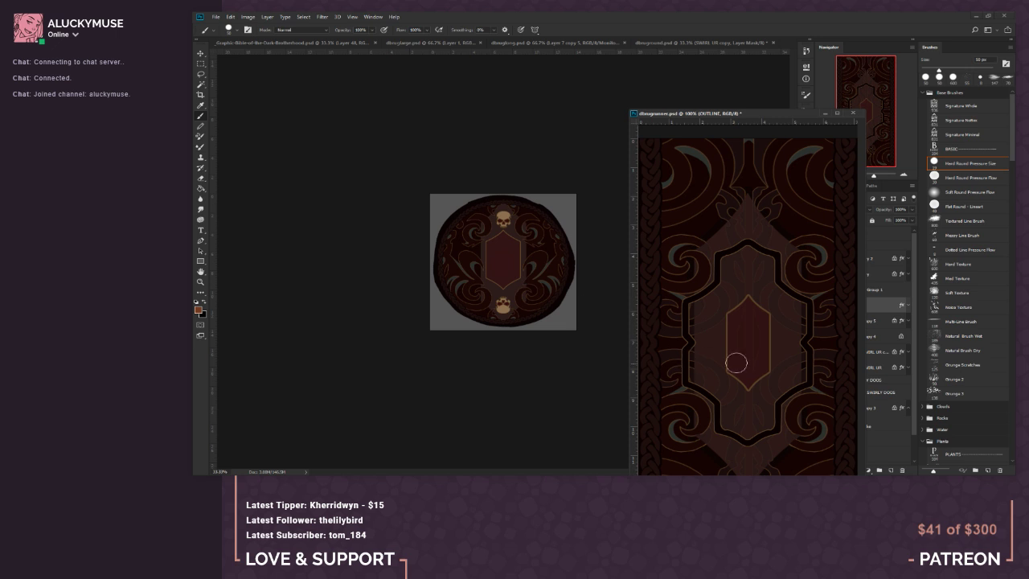
{"action": "left_click_drag", "start_coordinate": [724, 114], "coordinate": [641, 87]}
{"action": "left_click_drag", "start_coordinate": [876, 306], "coordinate": [504, 256]}
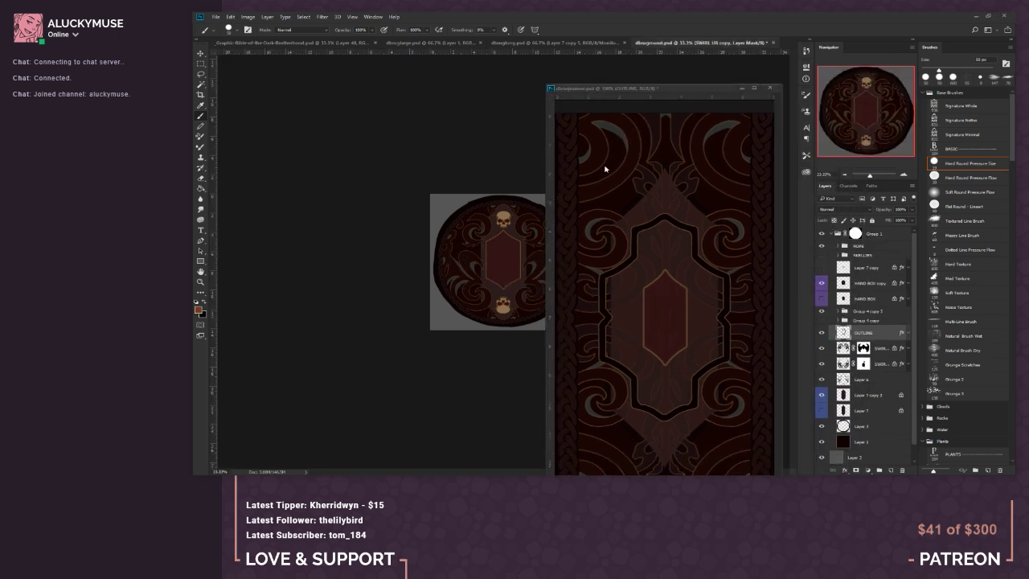
{"action": "left_click_drag", "start_coordinate": [680, 100], "coordinate": [669, 44]}
{"action": "left_click", "coordinate": [599, 42]}
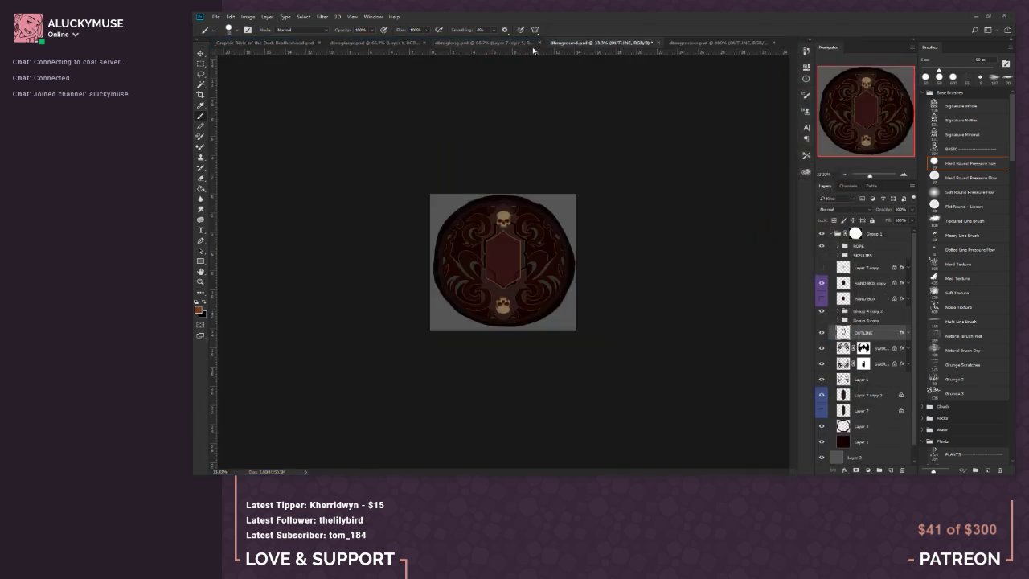
Step: Check the outline's placement on the long rug and move the round rug's OUTLINE artwork over the central hexagon
{"action": "left_click", "coordinate": [521, 44]}
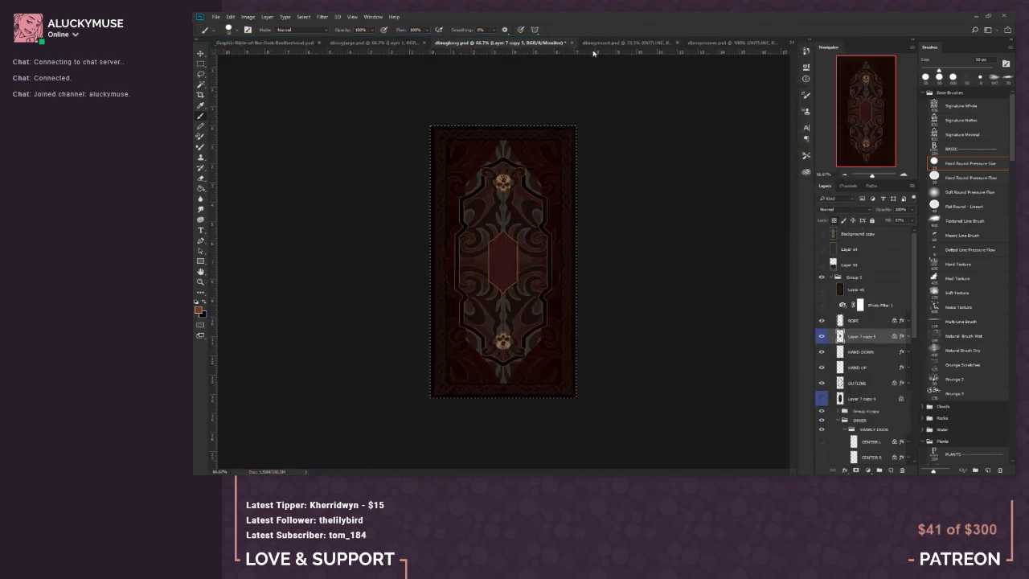
{"action": "key", "text": "ctrl+Tab"}
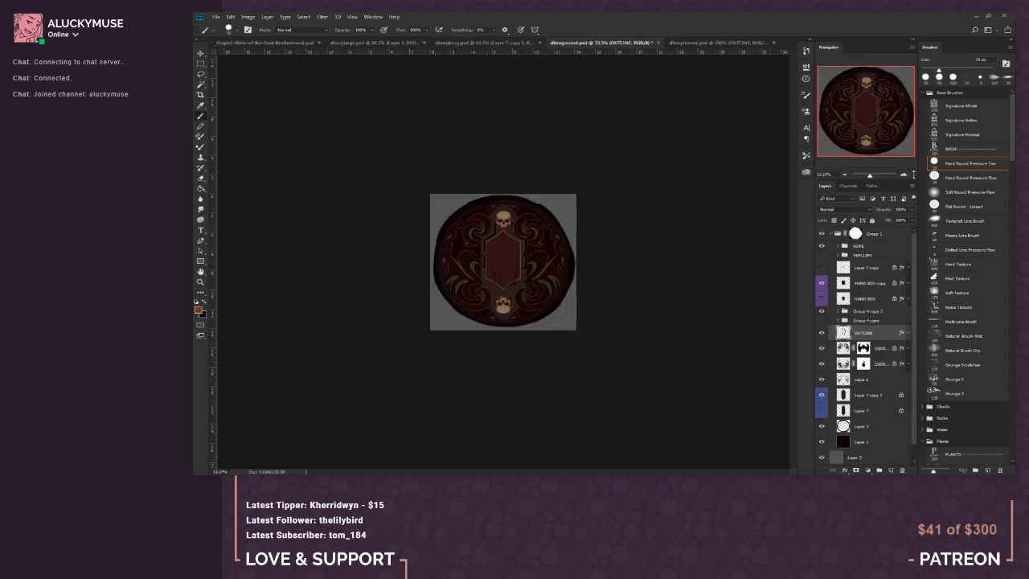
{"action": "left_click", "coordinate": [911, 174]}
{"action": "left_click", "coordinate": [912, 175]}
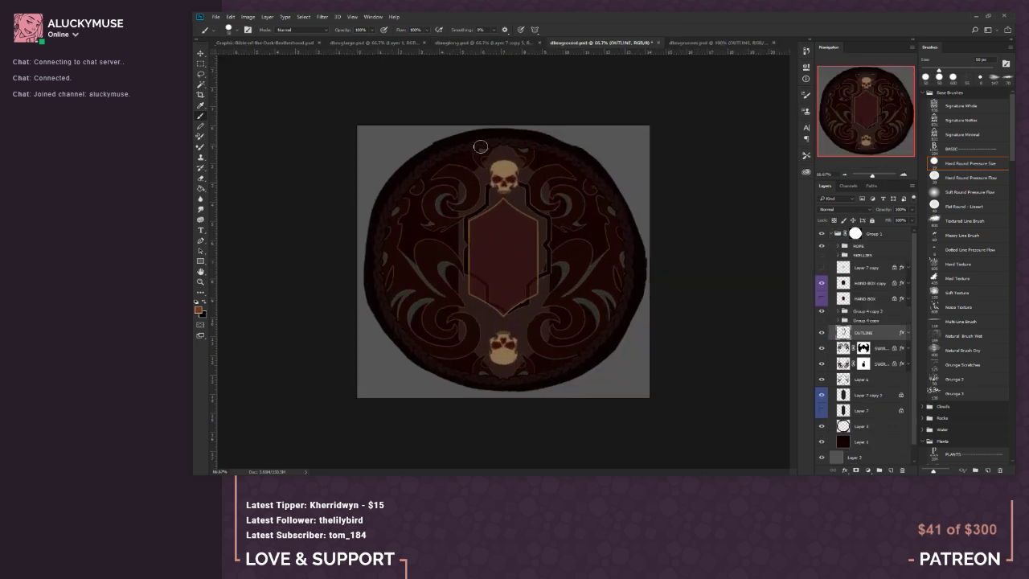
{"action": "key", "text": "v"}
{"action": "mouse_move", "coordinate": [474, 212]}
{"action": "left_mouse_down"}
{"action": "mouse_move", "coordinate": [500, 241]}
{"action": "mouse_move", "coordinate": [505, 230]}
{"action": "left_mouse_up"}
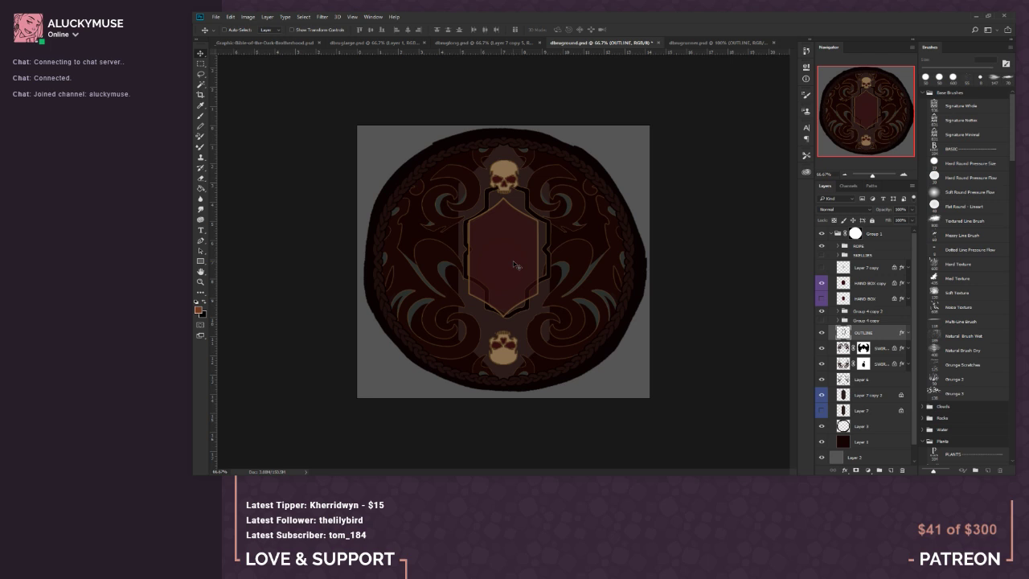
Step: Enlarge the OUTLINE layer with Free Transform to frame the hexagon between the two skulls, and center it on the round rug
{"action": "left_click", "coordinate": [200, 64]}
{"action": "right_click", "coordinate": [517, 267]}
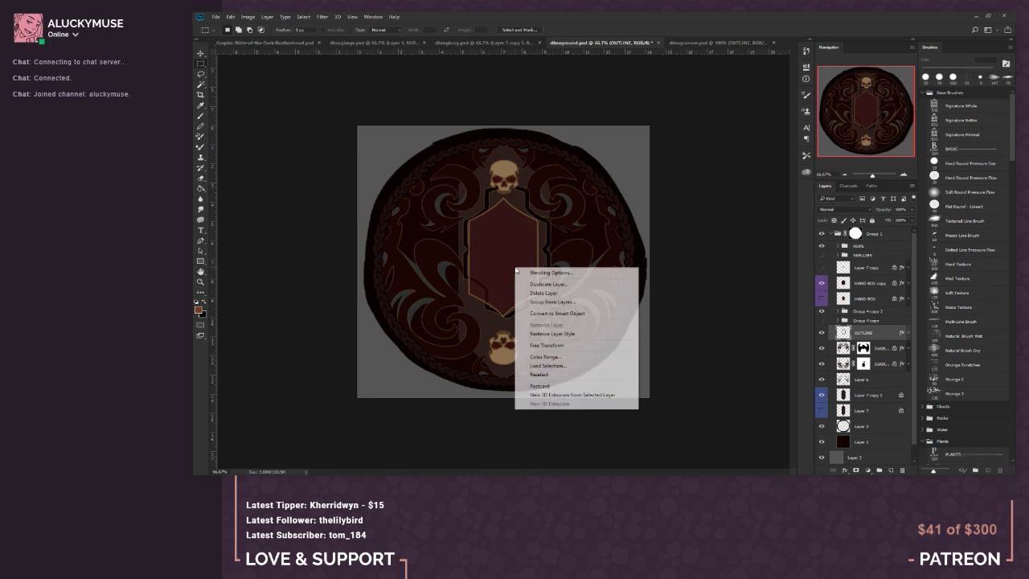
{"action": "left_click", "coordinate": [546, 345]}
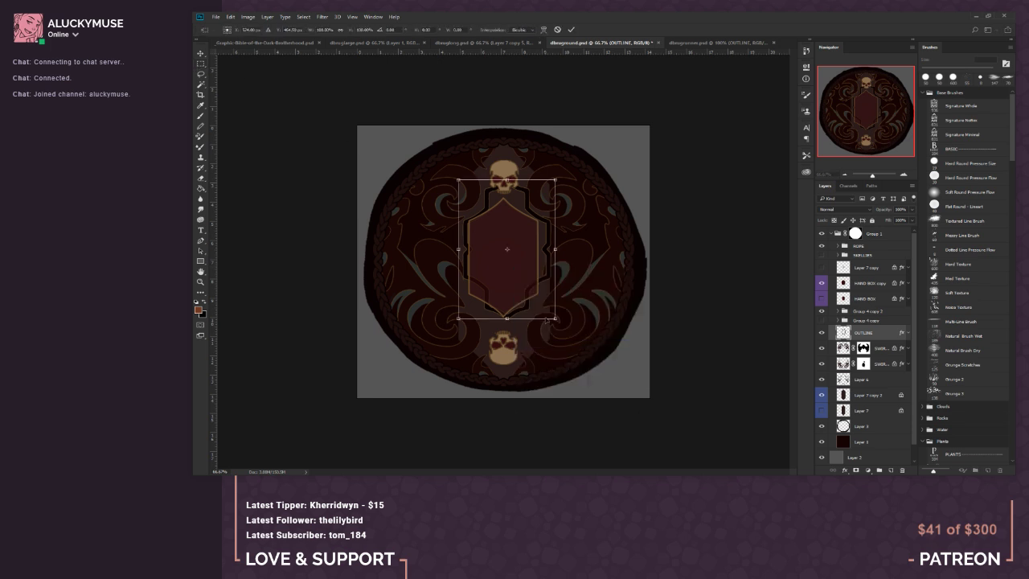
{"action": "left_click_drag", "start_coordinate": [557, 320], "coordinate": [586, 360]}
{"action": "mouse_move", "coordinate": [531, 283]}
{"action": "left_mouse_down"}
{"action": "mouse_move", "coordinate": [513, 266]}
{"action": "mouse_move", "coordinate": [513, 276]}
{"action": "left_mouse_up"}
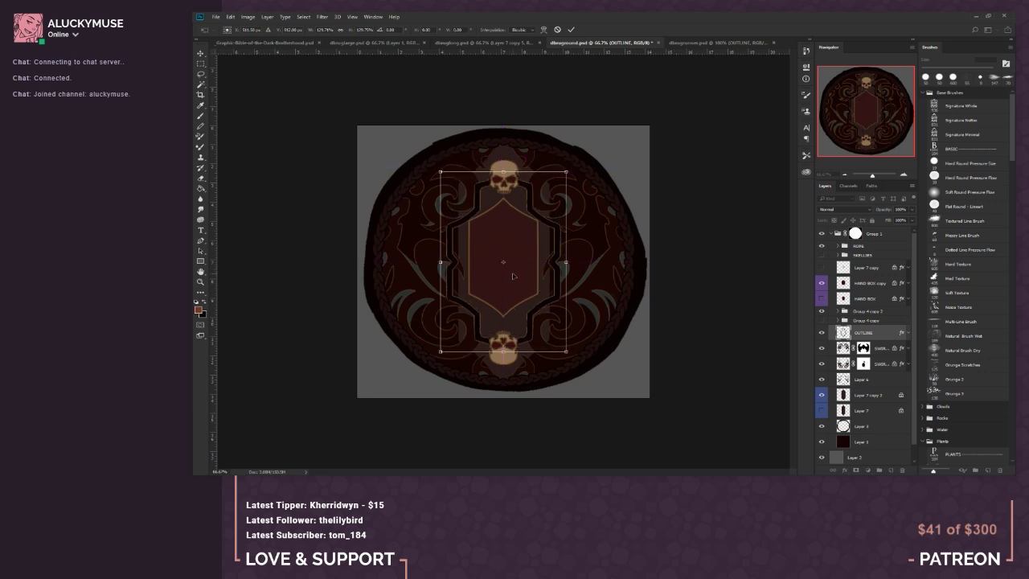
{"action": "left_click", "coordinate": [201, 72]}
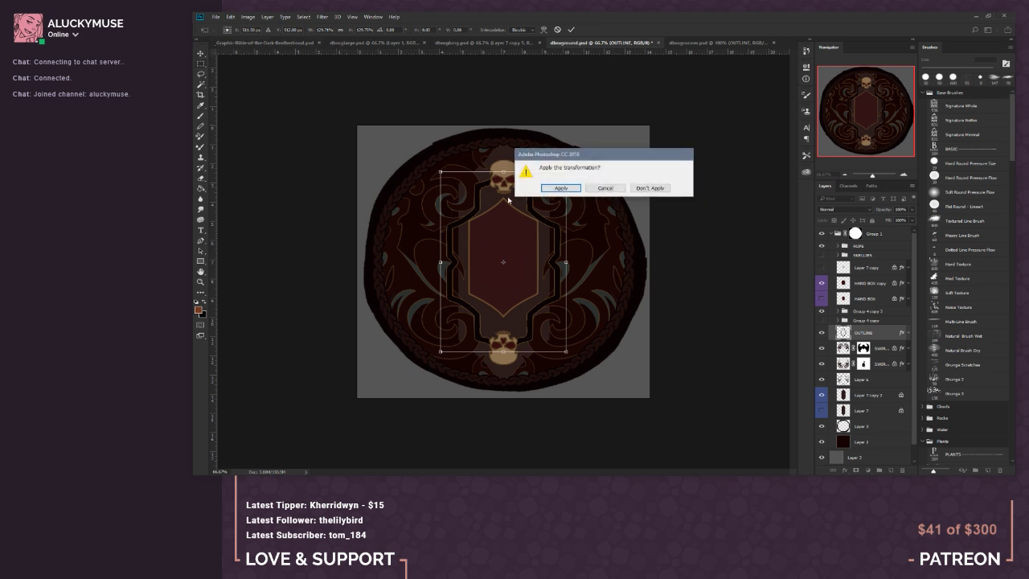
{"action": "left_click", "coordinate": [561, 188]}
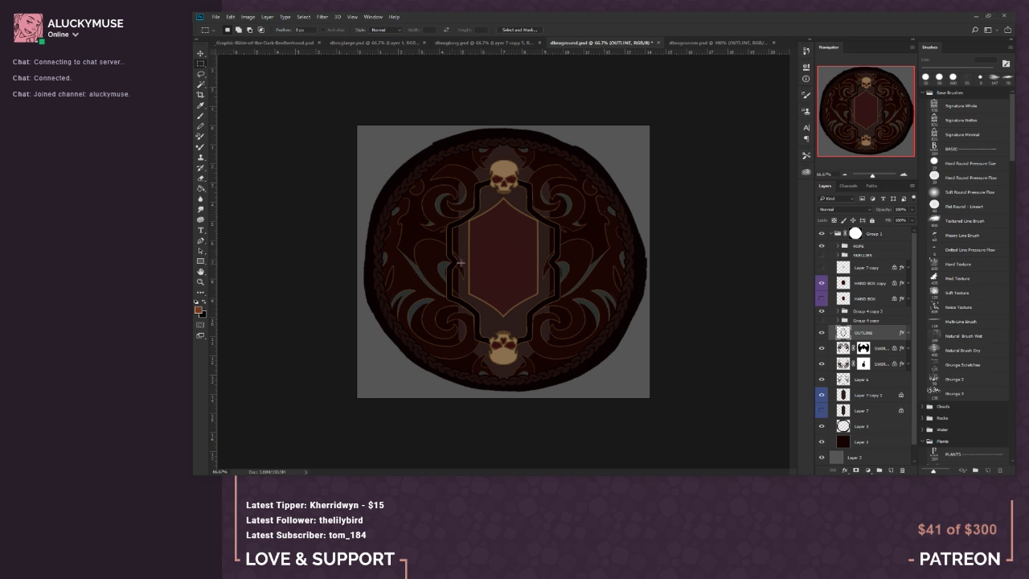
Step: Compare the outline with the runner and long rugs, and shift the HAND BOX copy hexagon down to center it inside the outline
{"action": "left_click", "coordinate": [731, 42]}
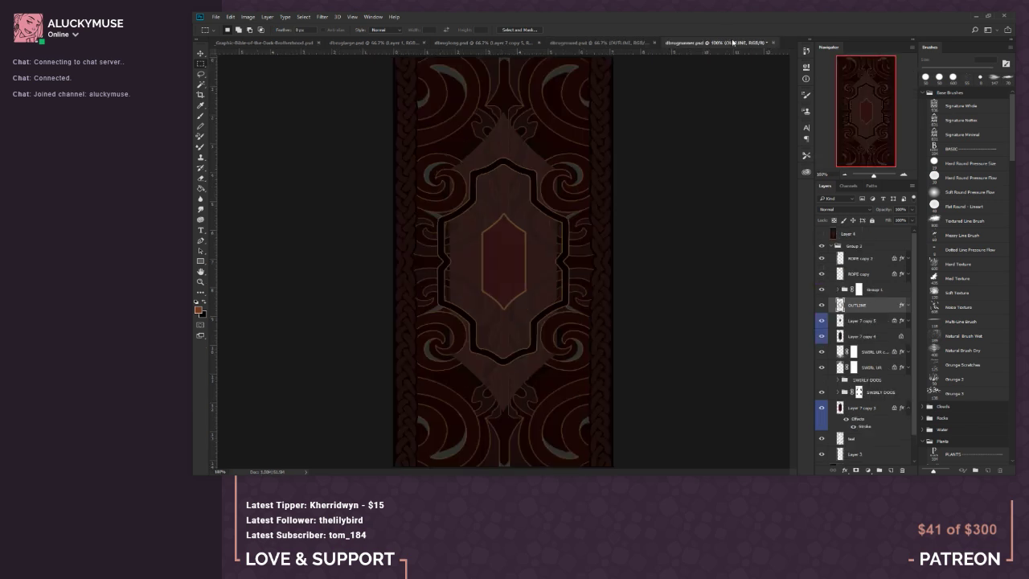
{"action": "left_click", "coordinate": [504, 43]}
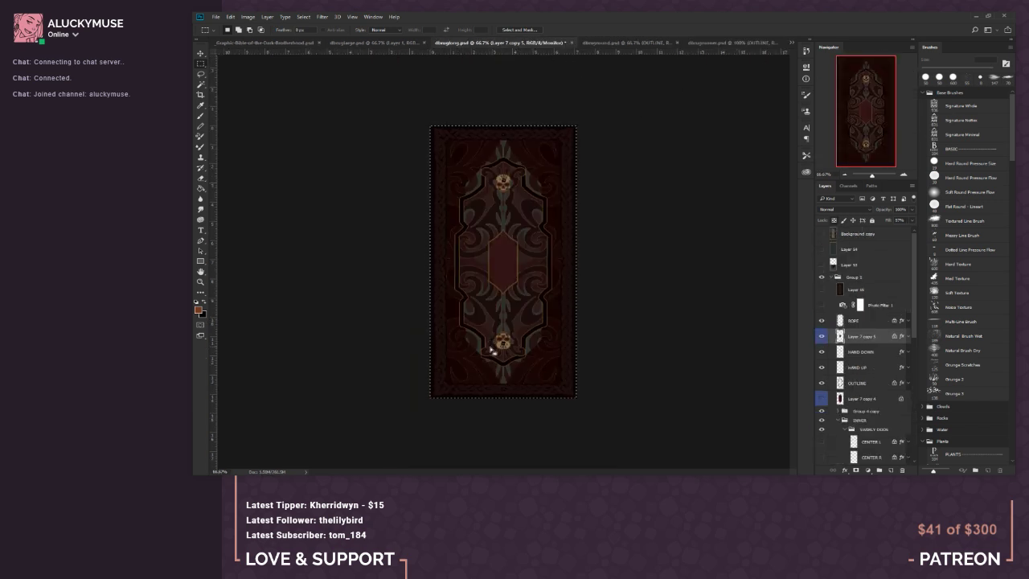
{"action": "left_click", "coordinate": [603, 42]}
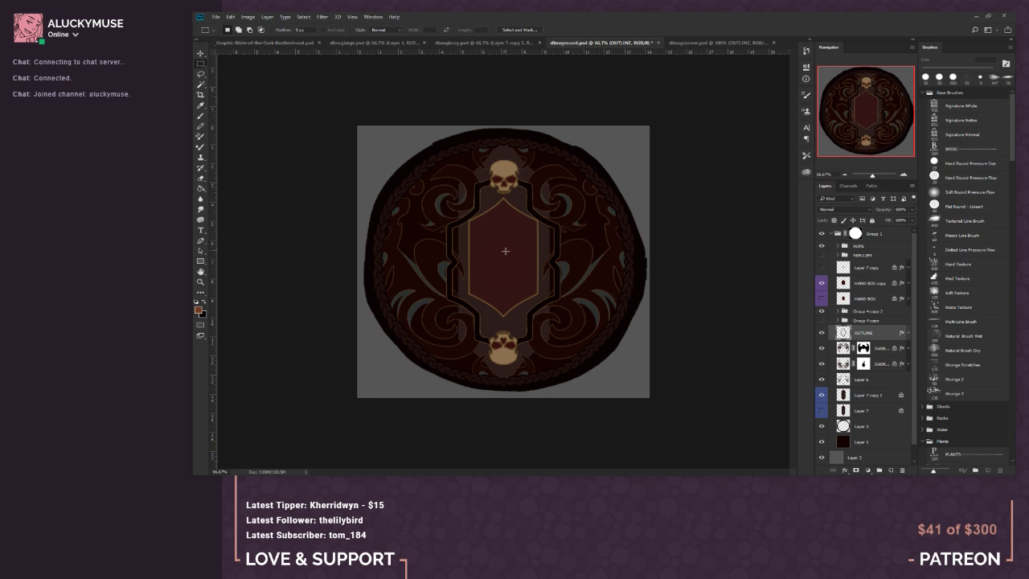
{"action": "left_click", "coordinate": [858, 284]}
{"action": "left_click", "coordinate": [200, 54]}
{"action": "left_click_drag", "start_coordinate": [518, 246], "coordinate": [514, 248]}
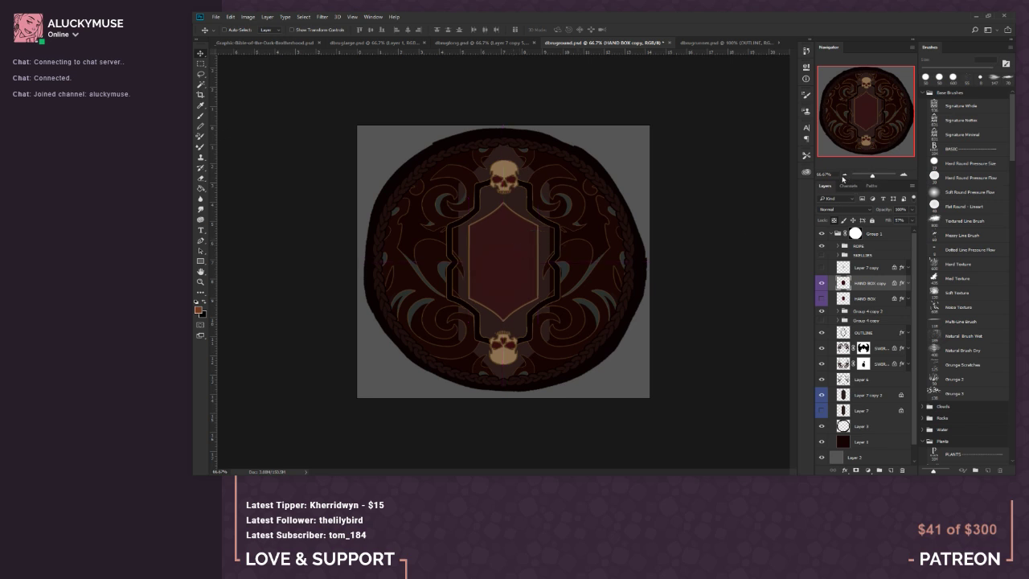
{"action": "left_click", "coordinate": [843, 175]}
{"action": "left_click", "coordinate": [844, 176]}
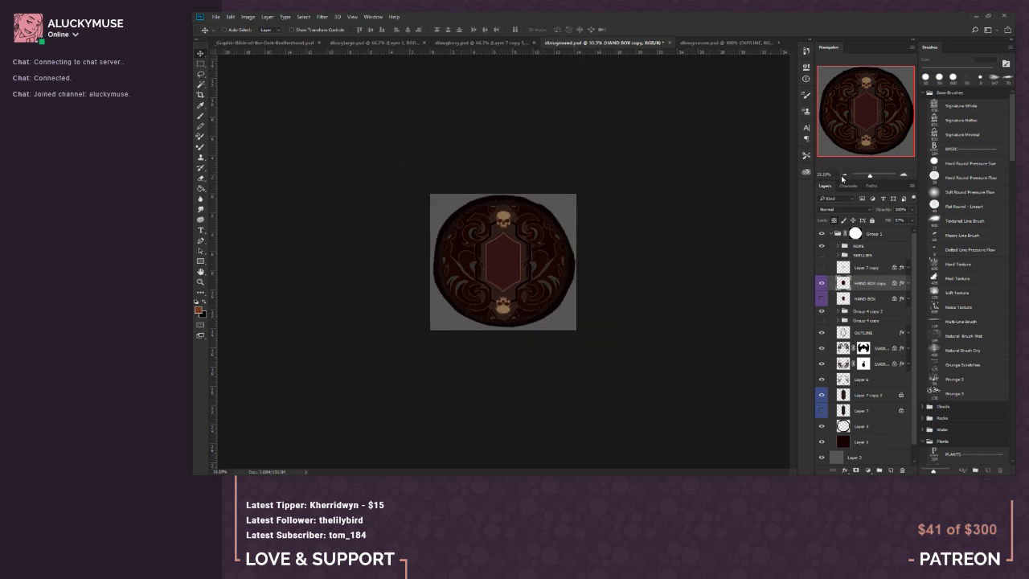
Step: Scale the HAND BOX copy hexagon down to about 87% with Free Transform and recenter it inside the outline
{"action": "left_click", "coordinate": [904, 175]}
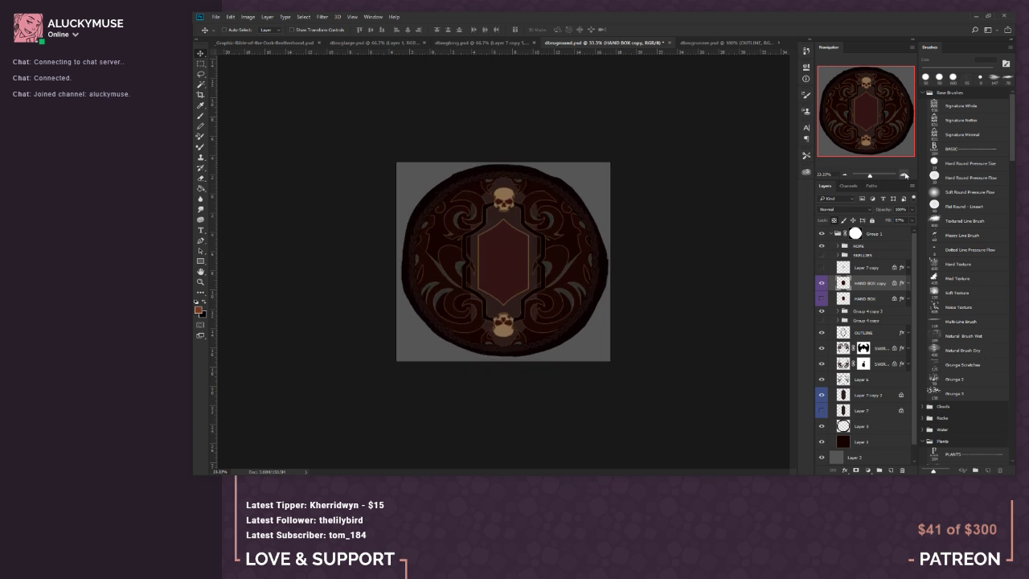
{"action": "left_click", "coordinate": [903, 175]}
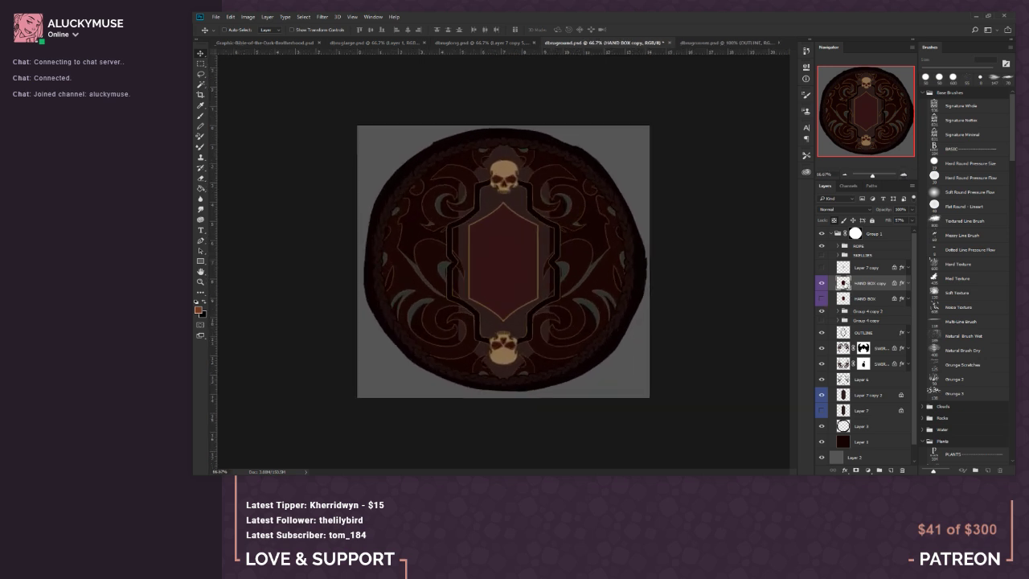
{"action": "left_click", "coordinate": [201, 63]}
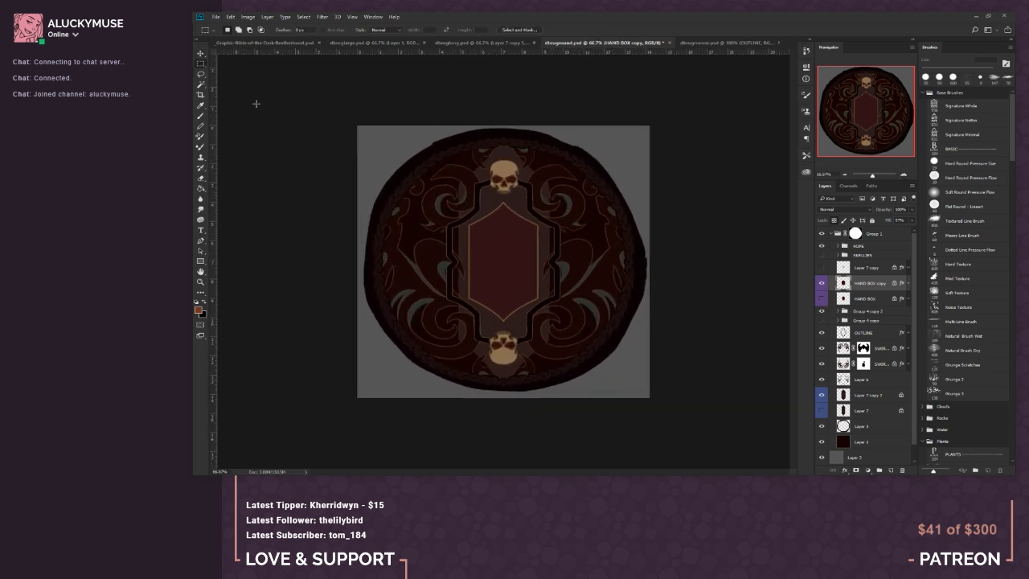
{"action": "right_click", "coordinate": [540, 258]}
{"action": "left_click", "coordinate": [599, 340]}
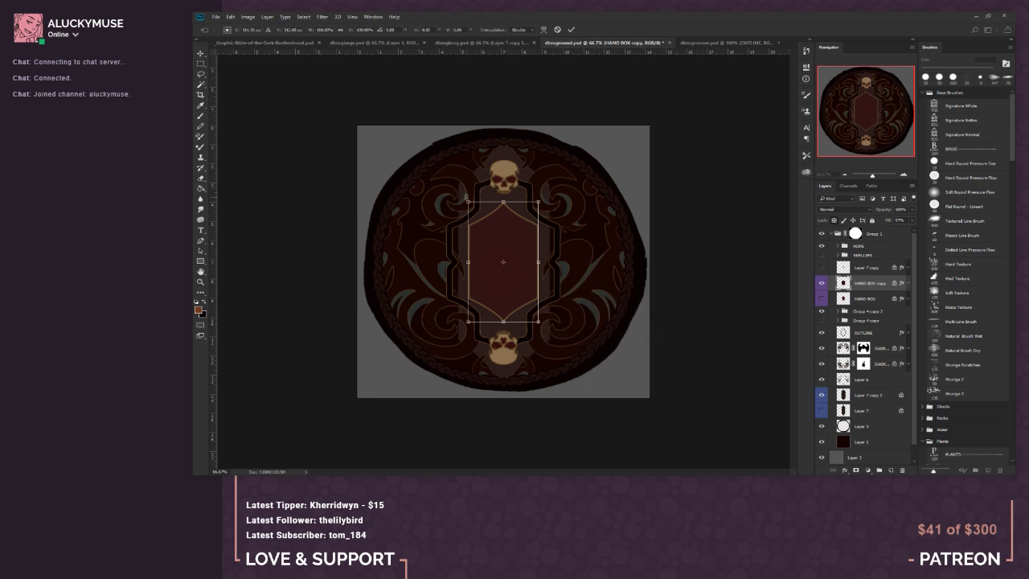
{"action": "left_click_drag", "start_coordinate": [468, 201], "coordinate": [480, 216]}
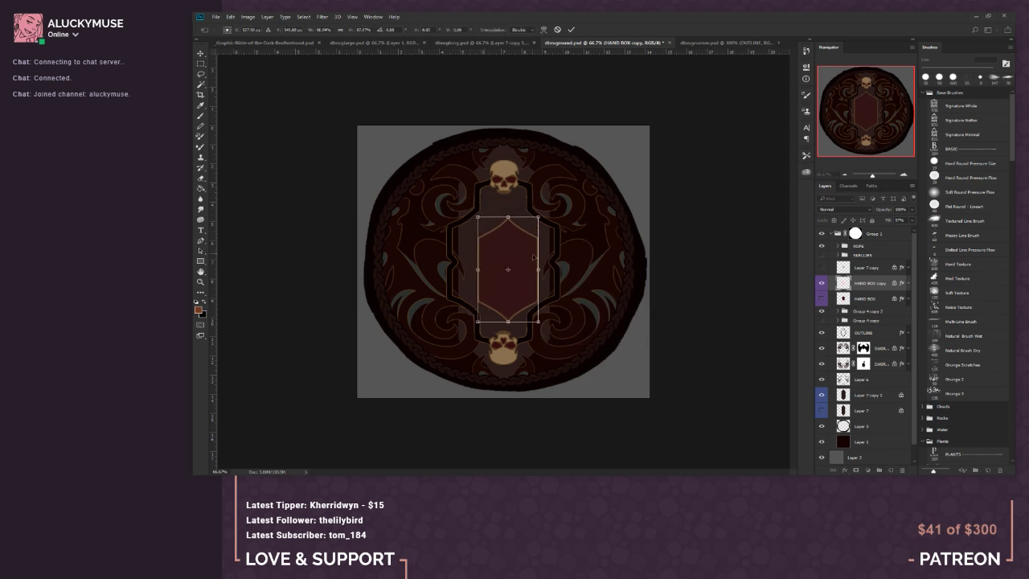
{"action": "key", "text": "Return"}
{"action": "mouse_move", "coordinate": [523, 246]}
{"action": "left_mouse_down"}
{"action": "mouse_move", "coordinate": [525, 227]}
{"action": "mouse_move", "coordinate": [517, 245]}
{"action": "left_mouse_up"}
{"action": "left_click_drag", "start_coordinate": [518, 245], "coordinate": [517, 245]}
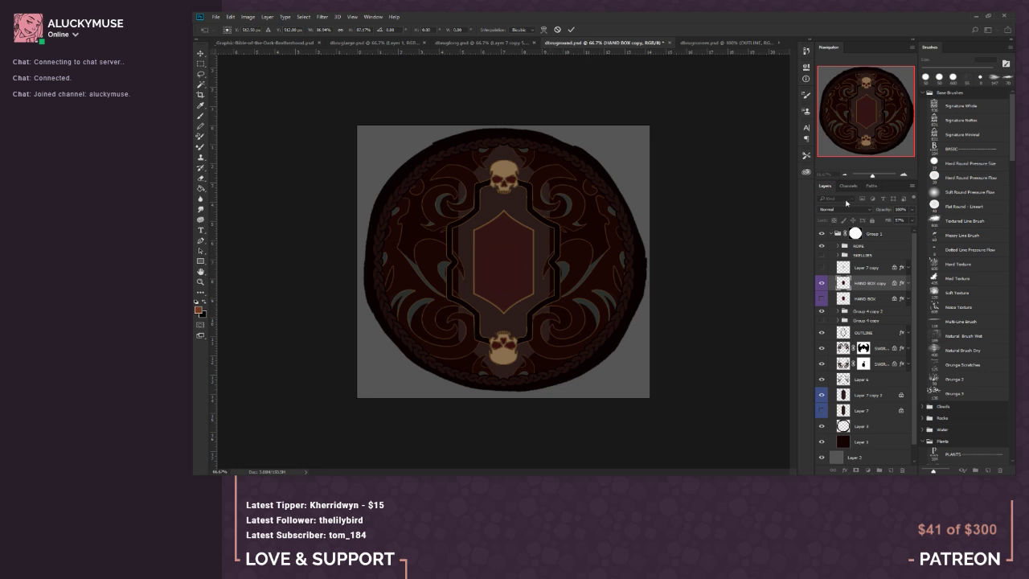
{"action": "left_click", "coordinate": [845, 176]}
{"action": "left_click", "coordinate": [845, 176]}
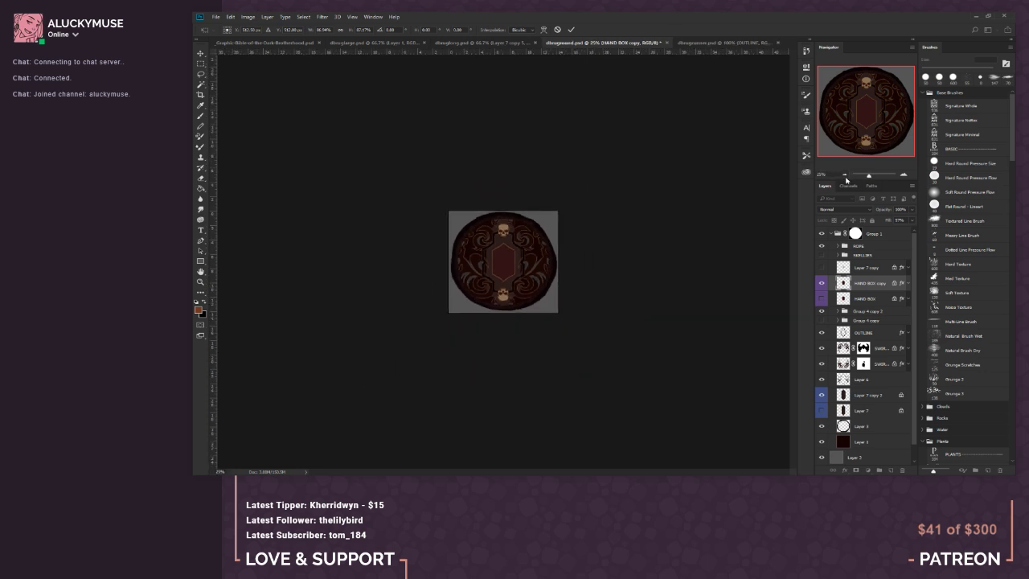
{"action": "left_click", "coordinate": [201, 63]}
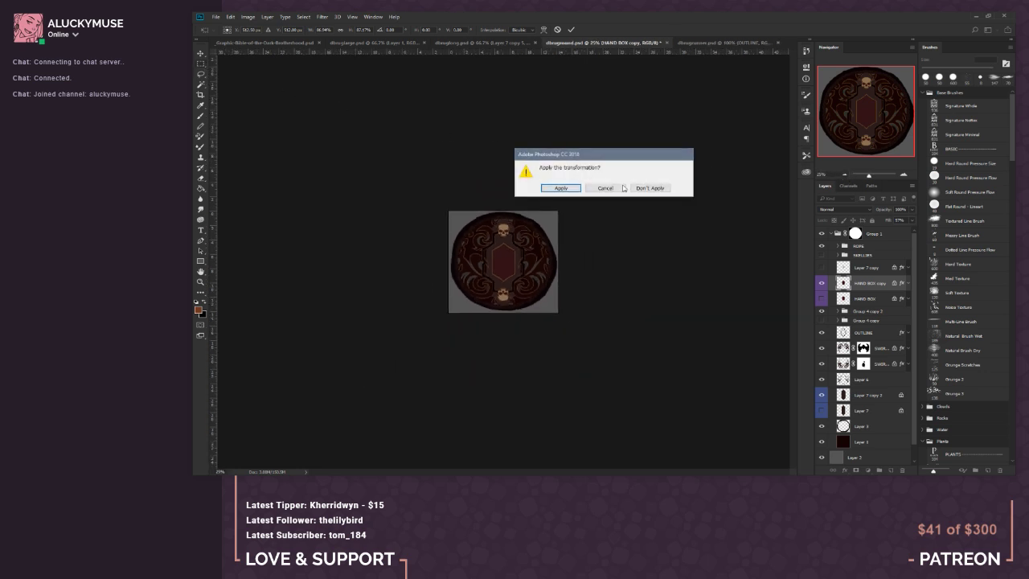
{"action": "left_click", "coordinate": [561, 188]}
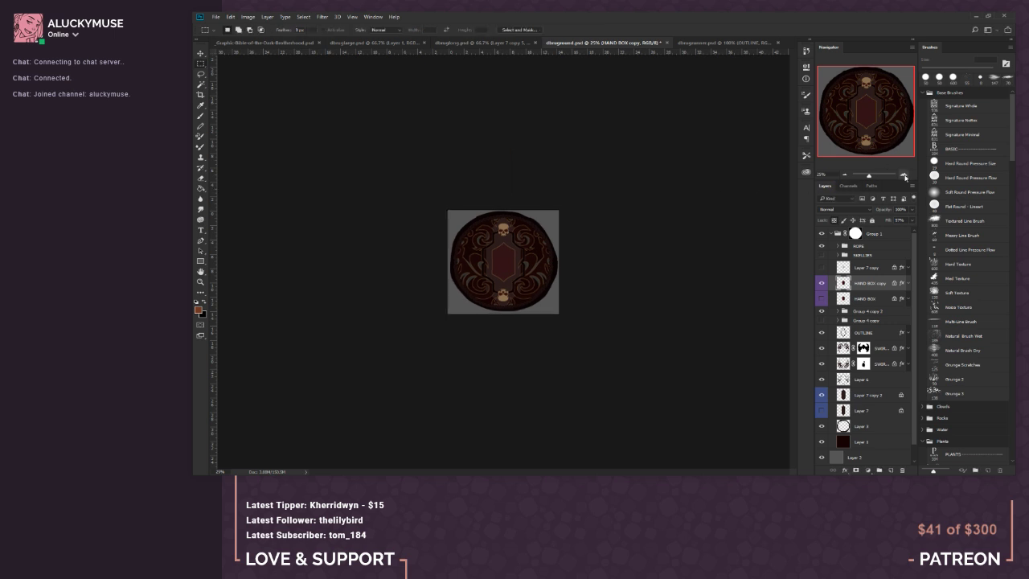
Step: Inspect the resized hexagon up close and reduce the brush size to 15 px
{"action": "left_click", "coordinate": [904, 175]}
{"action": "left_click", "coordinate": [905, 175]}
{"action": "left_click", "coordinate": [904, 176]}
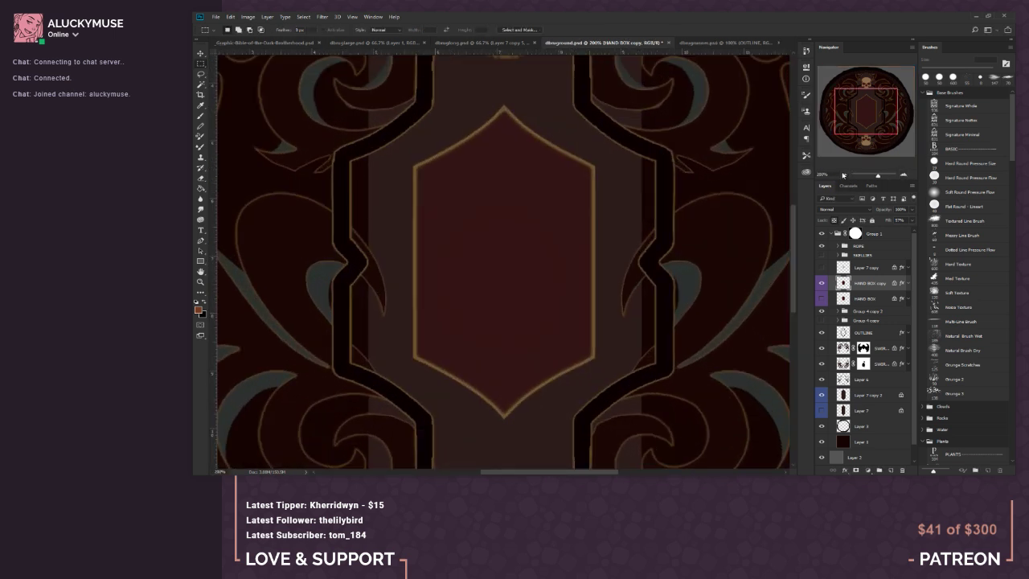
{"action": "left_click", "coordinate": [844, 176]}
{"action": "left_click", "coordinate": [201, 117]}
{"action": "key", "text": "bracketleft"}
{"action": "key", "text": "bracketleft"}
{"action": "key", "text": "bracketleft"}
{"action": "key", "text": "bracketleft"}
{"action": "key", "text": "bracketleft"}
{"action": "key", "text": "bracketleft"}
{"action": "key", "text": "bracketleft"}
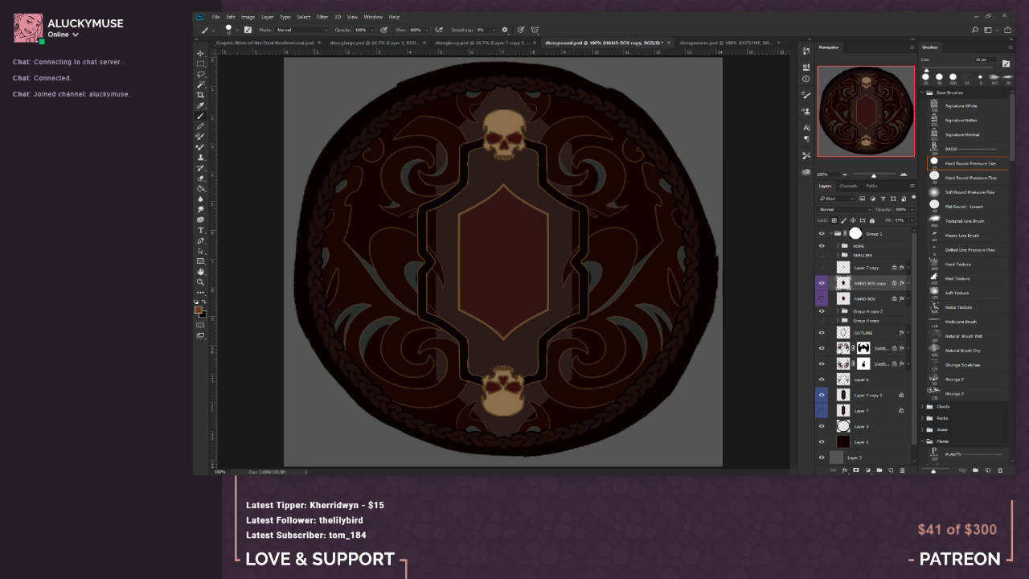
Step: Check the two swirl layers by toggling their visibility, and add a layer mask to the OUTLINE layer
{"action": "left_click", "coordinate": [823, 350]}
{"action": "left_click", "coordinate": [822, 350]}
{"action": "left_click", "coordinate": [821, 364]}
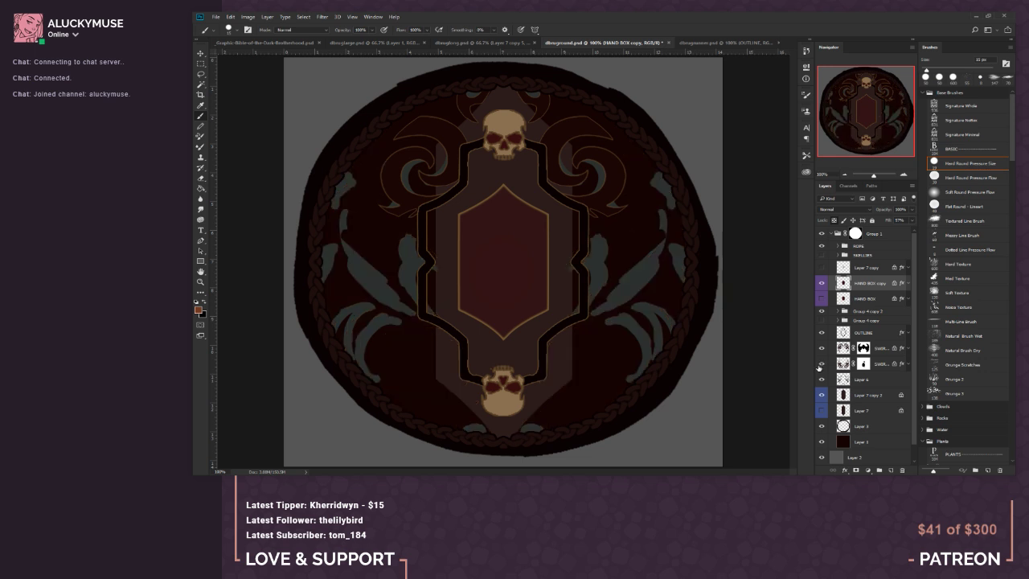
{"action": "left_click", "coordinate": [821, 364]}
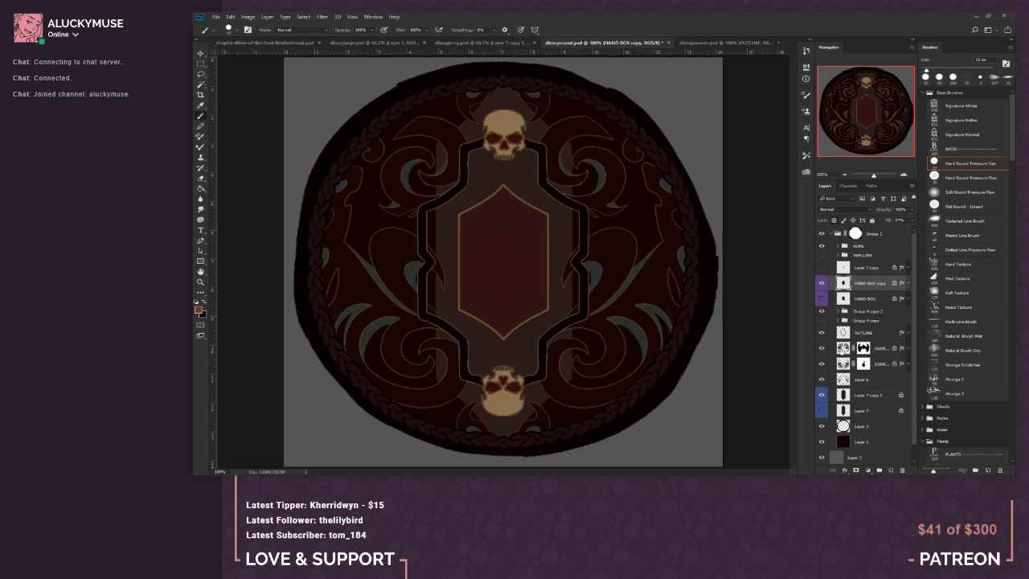
{"action": "left_click", "coordinate": [844, 336]}
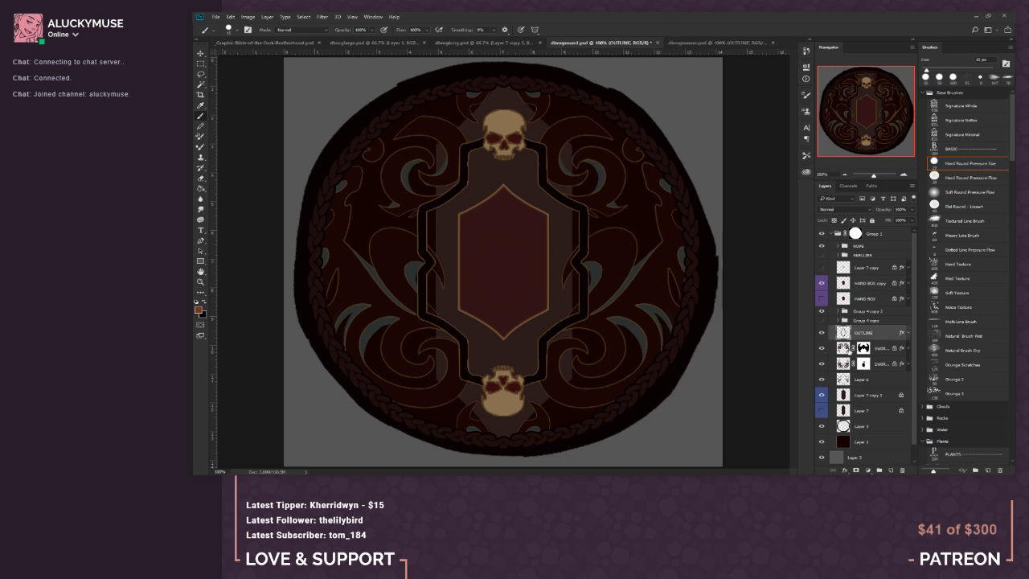
{"action": "left_click", "coordinate": [856, 469]}
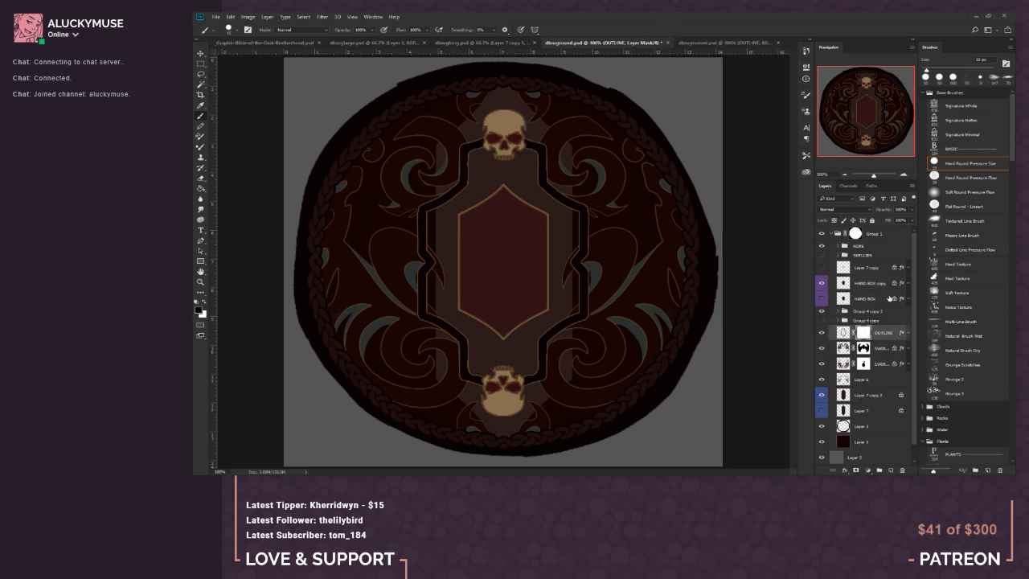
Step: Reduce the brush to 8 px and mask out the OUTLINE layer where it crosses the large left swirl, so the swirl overlaps it
{"action": "key", "text": "ctrl+plus"}
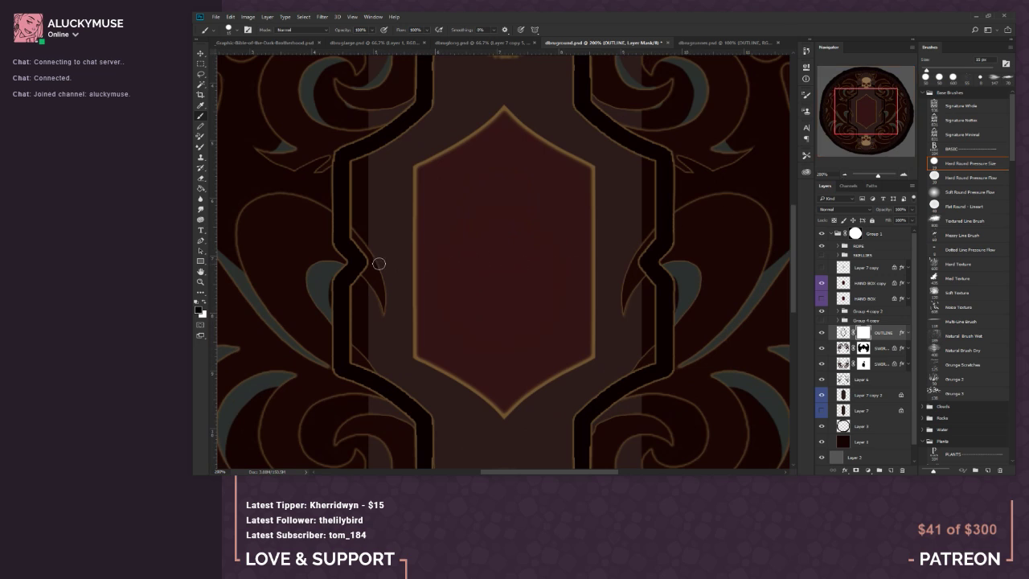
{"action": "left_click_drag", "start_coordinate": [386, 252], "coordinate": [438, 249]}
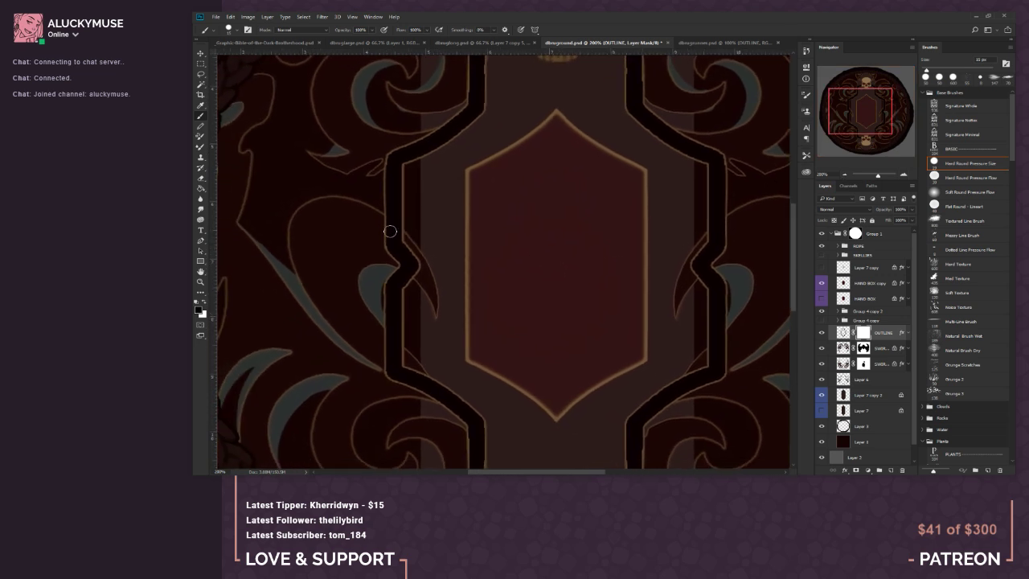
{"action": "key", "text": "bracketleft"}
{"action": "key", "text": "bracketleft"}
{"action": "key", "text": "bracketleft"}
{"action": "mouse_move", "coordinate": [383, 225]}
{"action": "left_mouse_down"}
{"action": "mouse_move", "coordinate": [402, 248]}
{"action": "mouse_move", "coordinate": [383, 231]}
{"action": "mouse_move", "coordinate": [415, 258]}
{"action": "mouse_move", "coordinate": [396, 231]}
{"action": "left_mouse_up"}
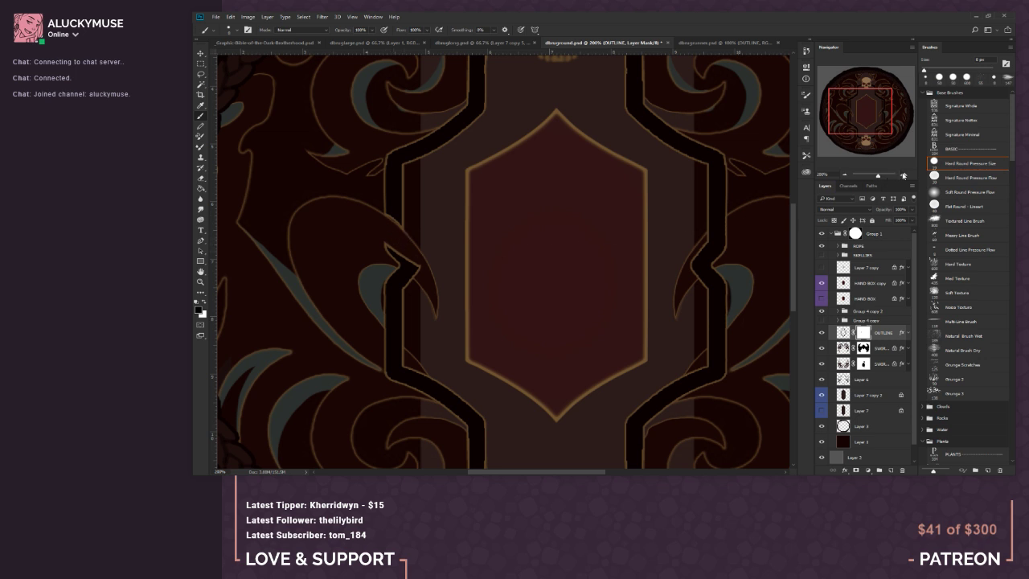
{"action": "left_click", "coordinate": [903, 174]}
{"action": "mouse_move", "coordinate": [357, 238]}
{"action": "left_mouse_down"}
{"action": "mouse_move", "coordinate": [423, 262]}
{"action": "mouse_move", "coordinate": [430, 275]}
{"action": "mouse_move", "coordinate": [391, 259]}
{"action": "left_mouse_up"}
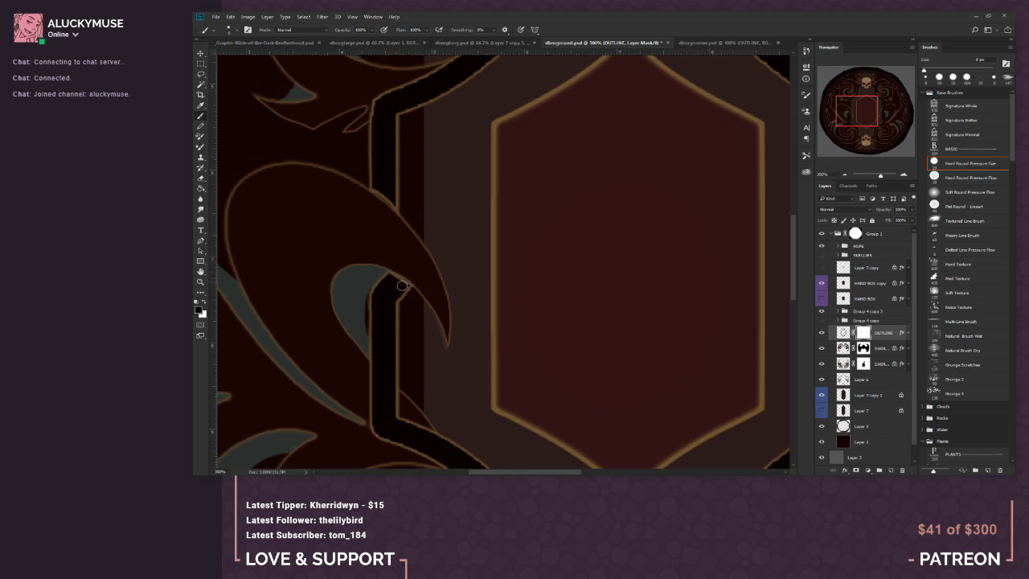
{"action": "key", "text": "period"}
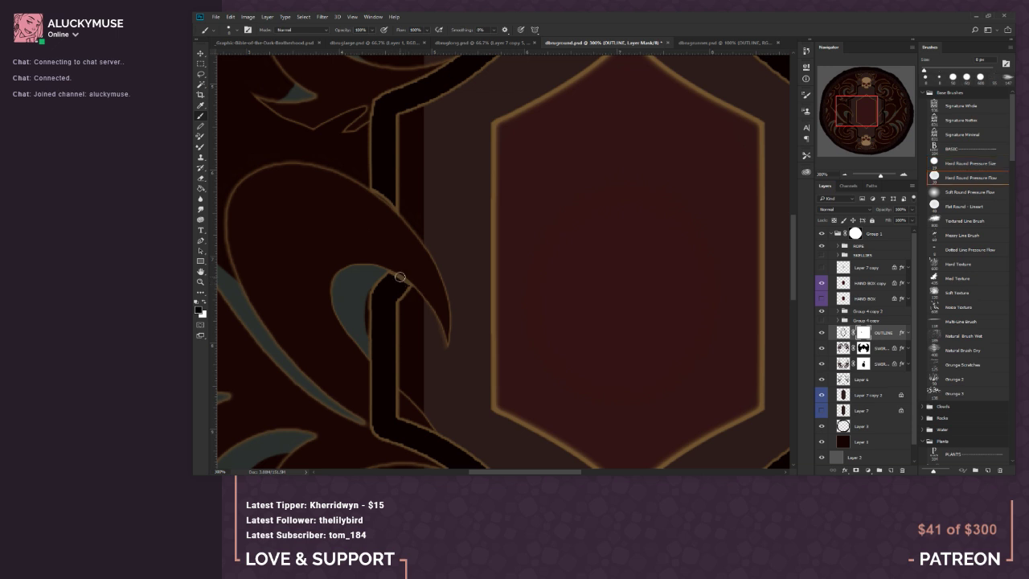
{"action": "key", "text": "comma"}
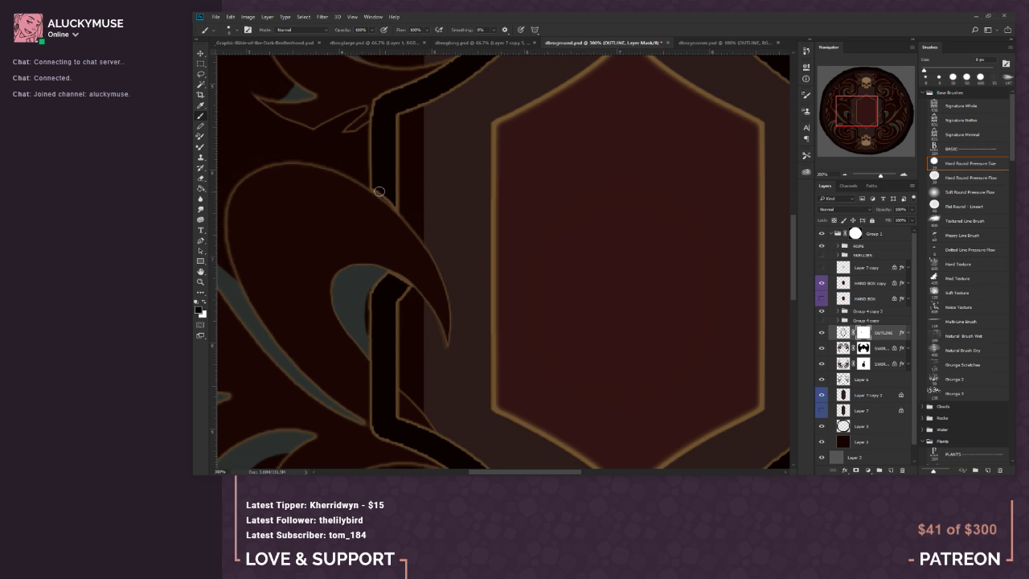
{"action": "key", "text": "period"}
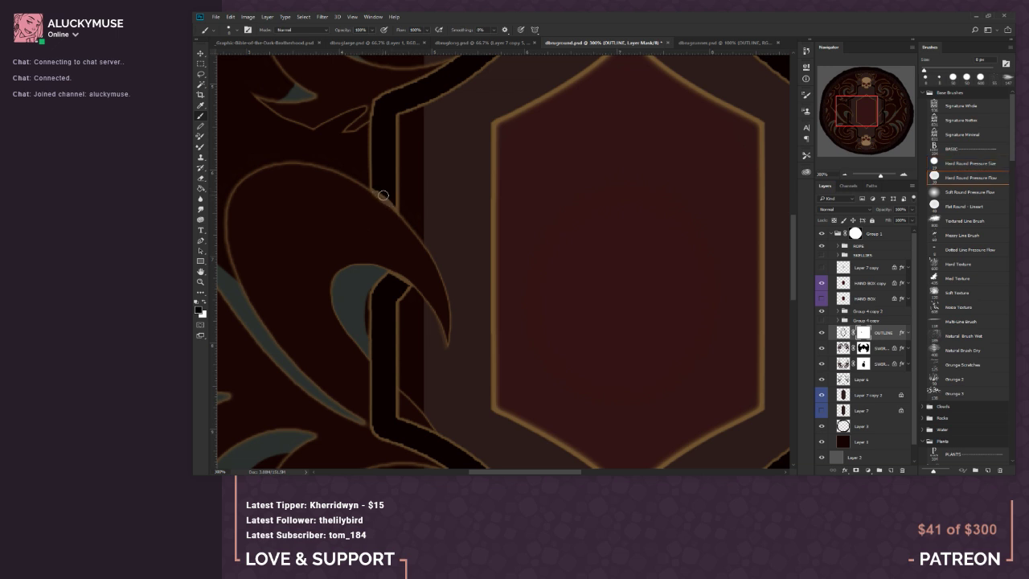
{"action": "key", "text": "comma"}
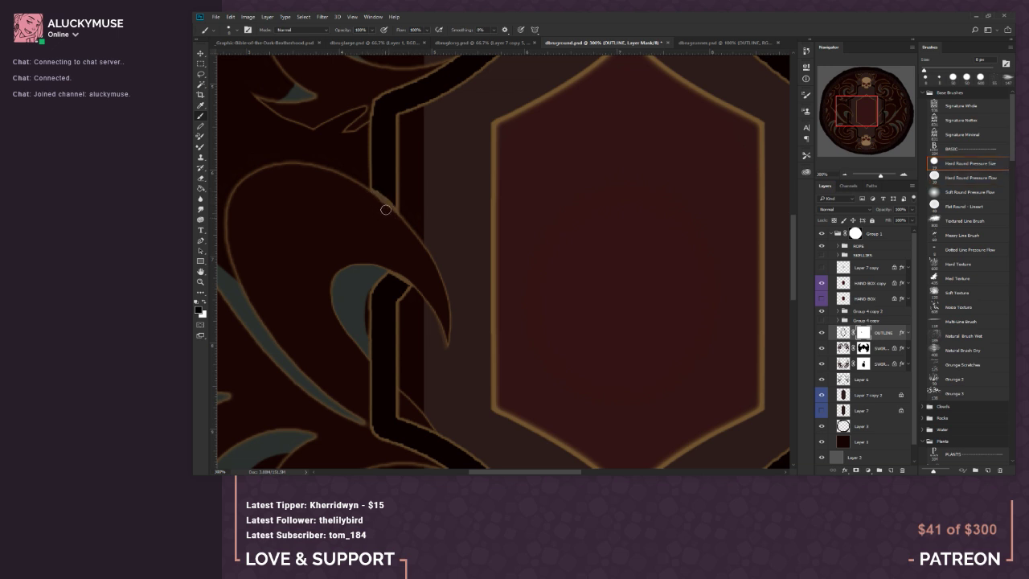
Step: Mask out the outline where it crosses the large right swirl, following the swirl's edges to match the left side
{"action": "left_click_drag", "start_coordinate": [551, 339], "coordinate": [471, 384]}
{"action": "mouse_move", "coordinate": [592, 307]}
{"action": "left_mouse_down"}
{"action": "mouse_move", "coordinate": [528, 314]}
{"action": "mouse_move", "coordinate": [383, 278]}
{"action": "left_mouse_up"}
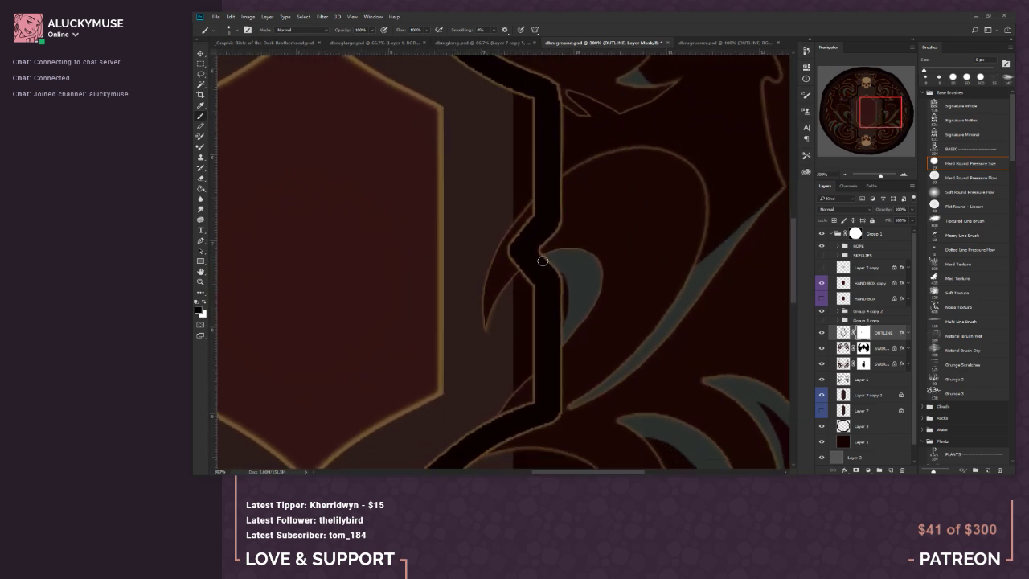
{"action": "mouse_move", "coordinate": [521, 252]}
{"action": "left_mouse_down"}
{"action": "mouse_move", "coordinate": [556, 241]}
{"action": "mouse_move", "coordinate": [553, 229]}
{"action": "mouse_move", "coordinate": [508, 257]}
{"action": "left_mouse_up"}
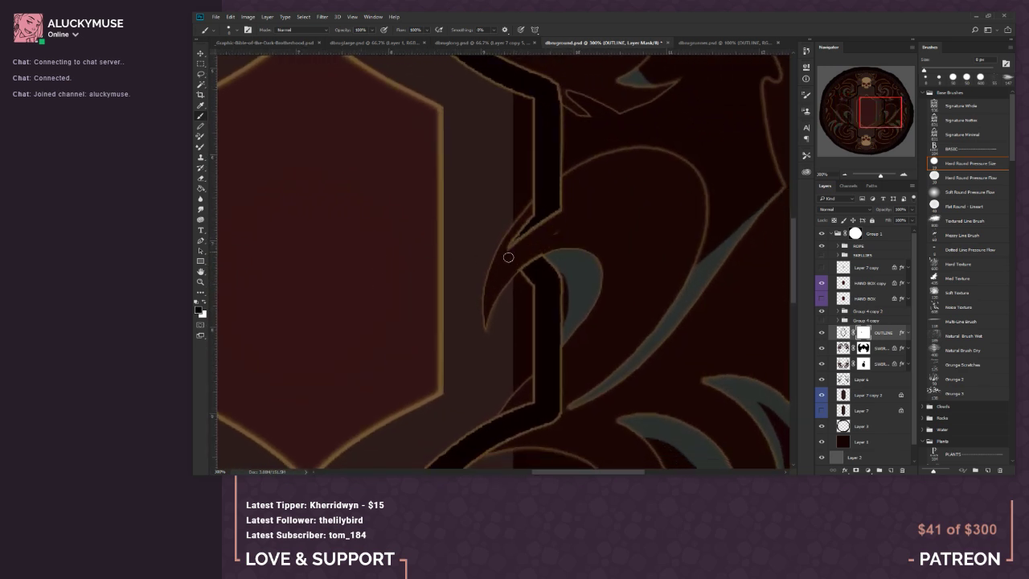
{"action": "mouse_move", "coordinate": [566, 228]}
{"action": "left_mouse_down"}
{"action": "mouse_move", "coordinate": [519, 245]}
{"action": "mouse_move", "coordinate": [559, 202]}
{"action": "mouse_move", "coordinate": [537, 208]}
{"action": "mouse_move", "coordinate": [544, 198]}
{"action": "mouse_move", "coordinate": [570, 180]}
{"action": "left_mouse_up"}
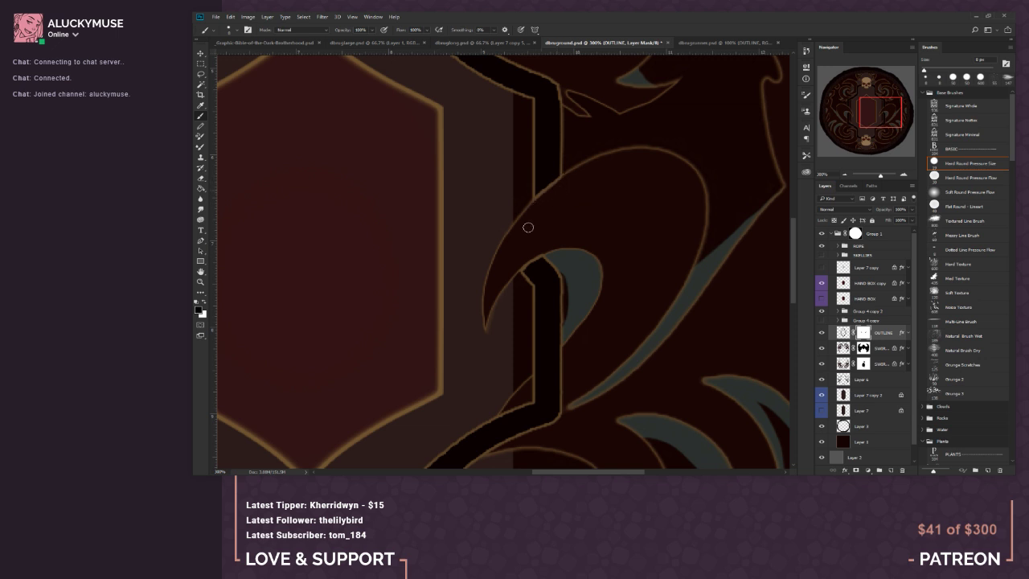
Step: Examine the masked outline overlaps, both skulls, the surrounding swirls and the braided border of the round rug
{"action": "left_click_drag", "start_coordinate": [425, 296], "coordinate": [482, 370]}
{"action": "scroll", "coordinate": [515, 358], "scroll_direction": "up", "scroll_amount": 5}
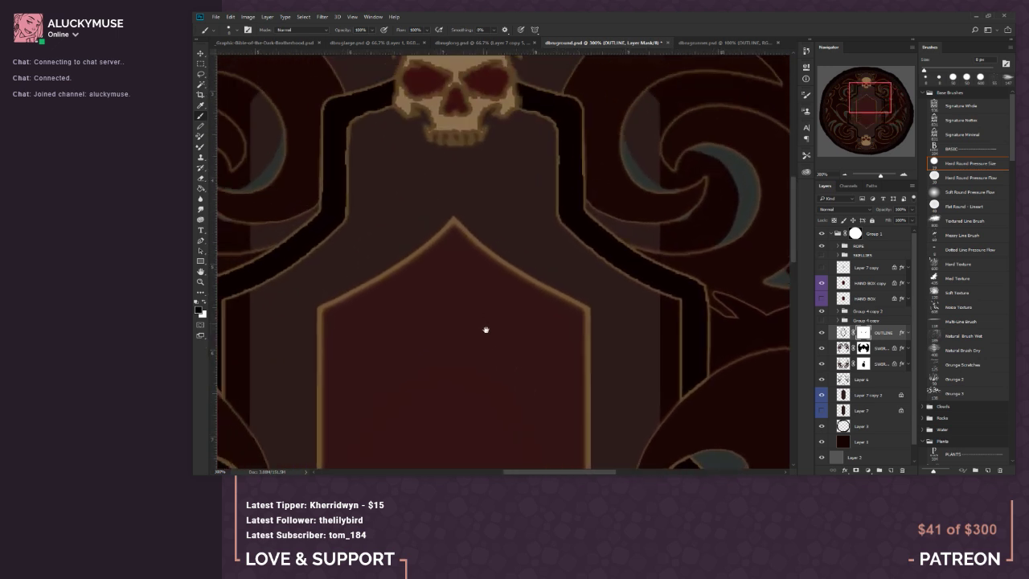
{"action": "scroll", "coordinate": [514, 242], "scroll_direction": "up", "scroll_amount": 3}
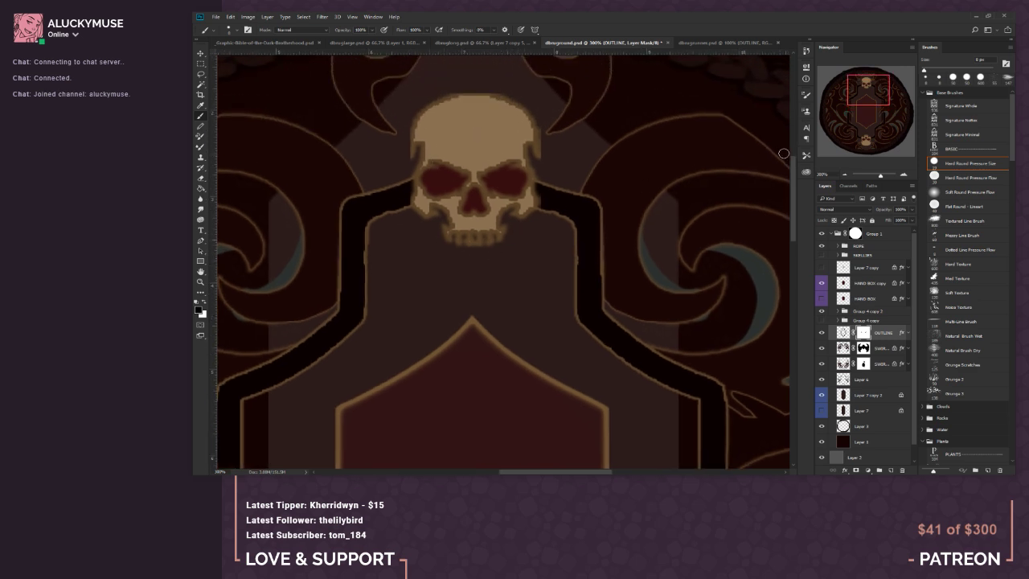
{"action": "left_click", "coordinate": [844, 175]}
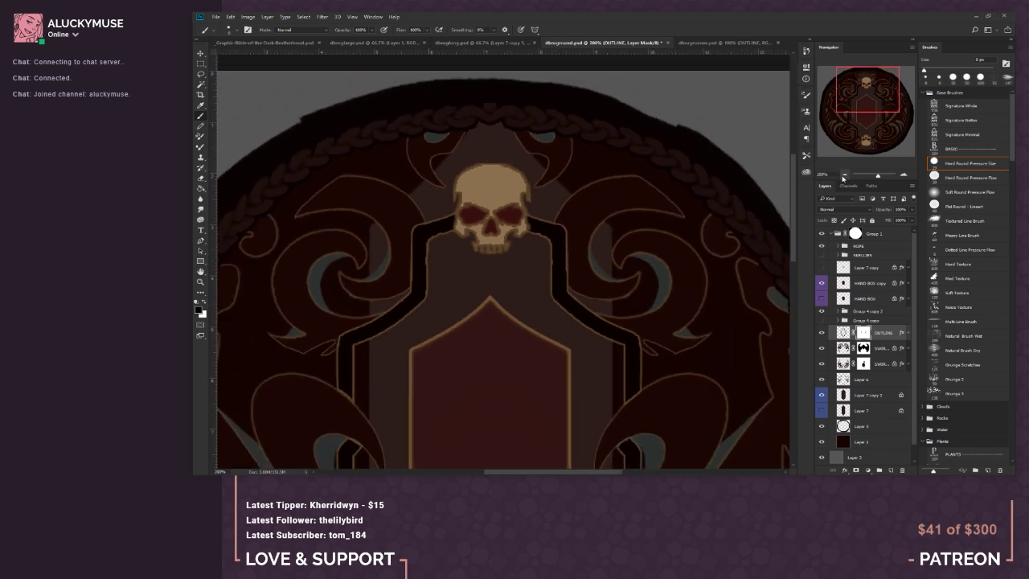
{"action": "left_click", "coordinate": [844, 174]}
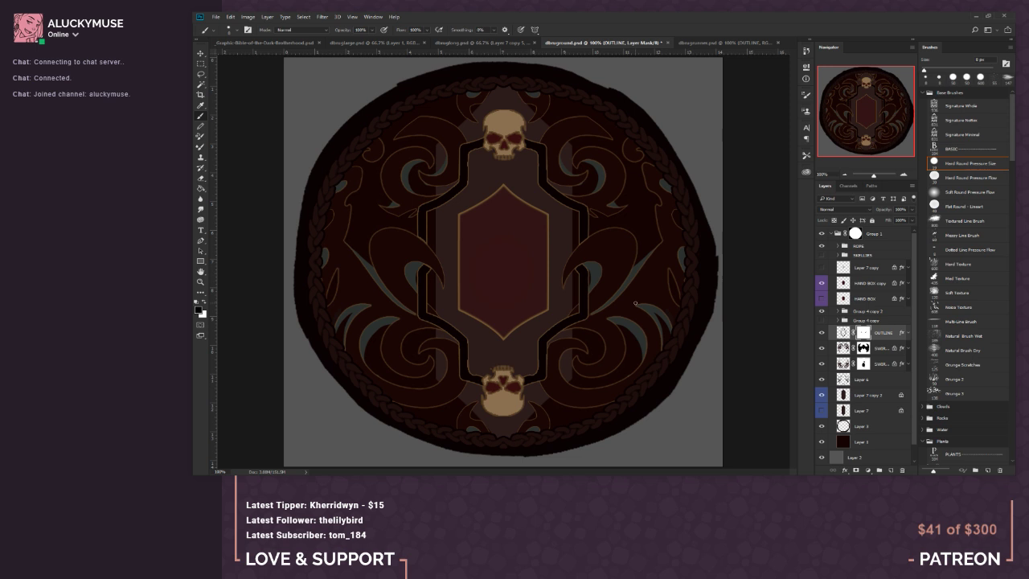
{"action": "left_click", "coordinate": [903, 176]}
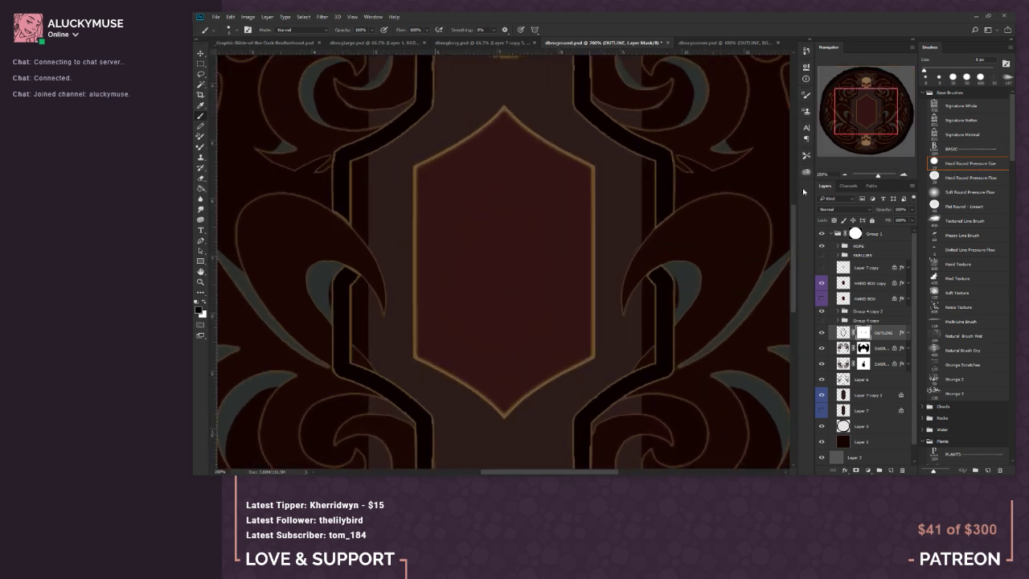
{"action": "left_click_drag", "start_coordinate": [536, 181], "coordinate": [531, 240]}
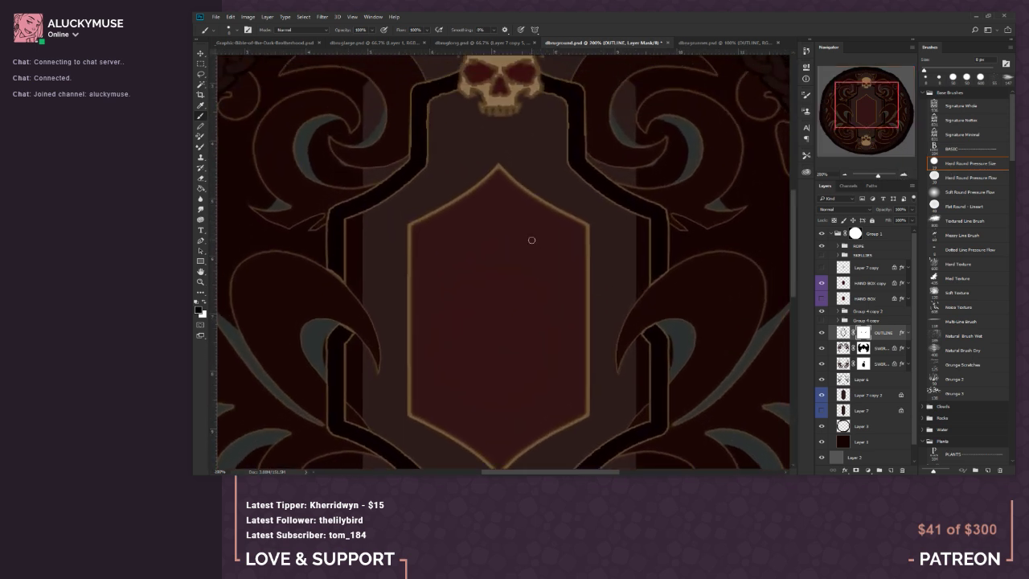
{"action": "left_click_drag", "start_coordinate": [576, 191], "coordinate": [585, 283]}
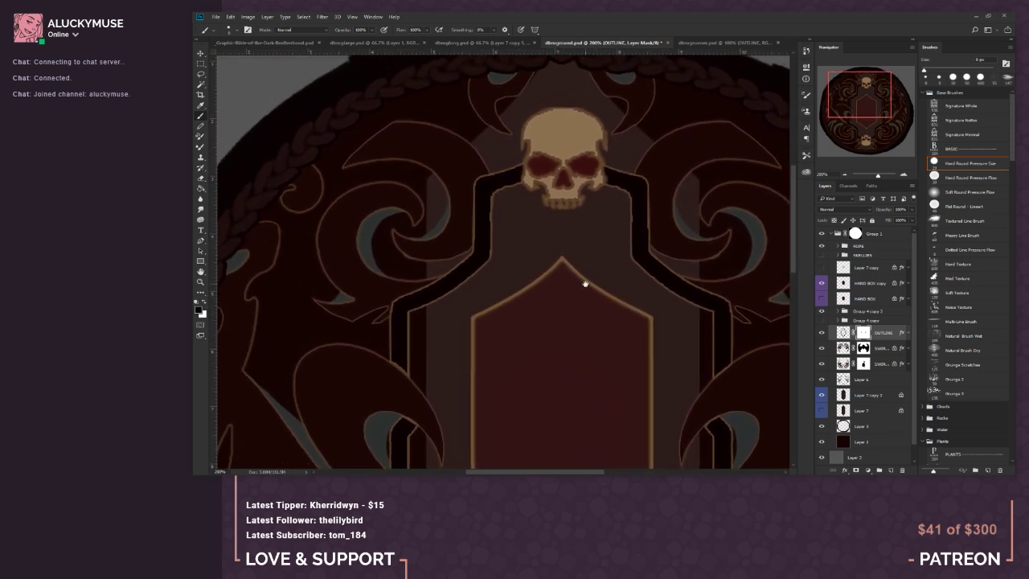
{"action": "scroll", "coordinate": [585, 283], "scroll_direction": "down", "scroll_amount": 6}
{"action": "left_click_drag", "start_coordinate": [599, 271], "coordinate": [512, 266]}
{"action": "left_click_drag", "start_coordinate": [558, 227], "coordinate": [537, 268]}
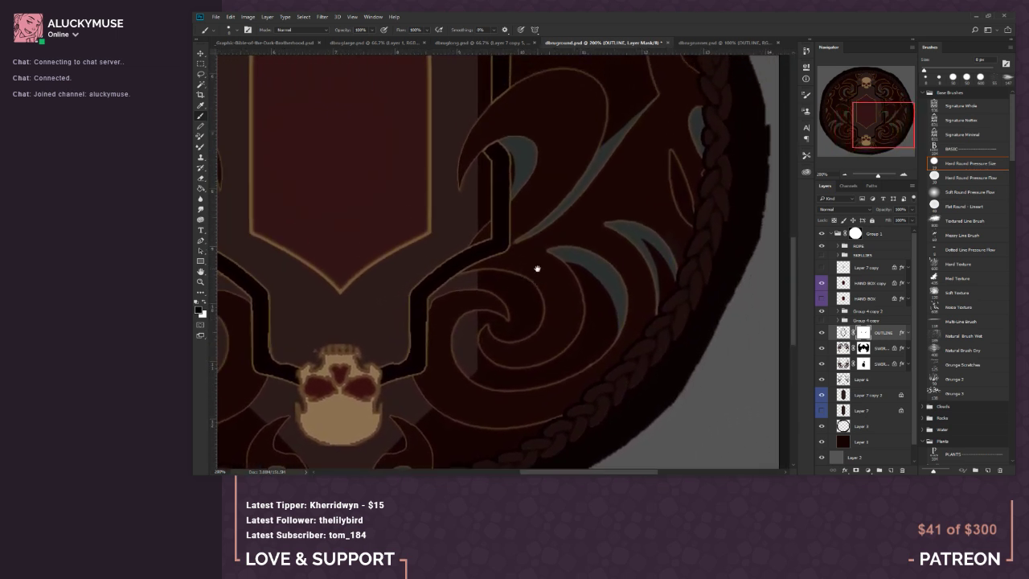
{"action": "left_click_drag", "start_coordinate": [537, 269], "coordinate": [552, 220]}
{"action": "left_click_drag", "start_coordinate": [584, 372], "coordinate": [583, 306]}
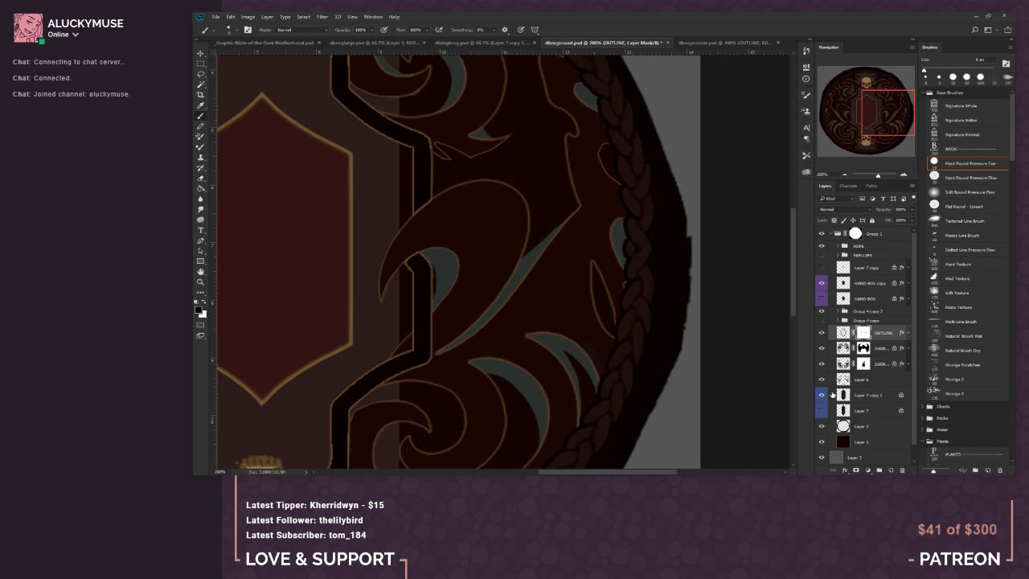
Step: Toggle the outline, swirl, teal accent and other layers one by one to check what each contributes to the rug
{"action": "left_click", "coordinate": [822, 351]}
{"action": "left_click", "coordinate": [821, 351]}
{"action": "left_click", "coordinate": [821, 366]}
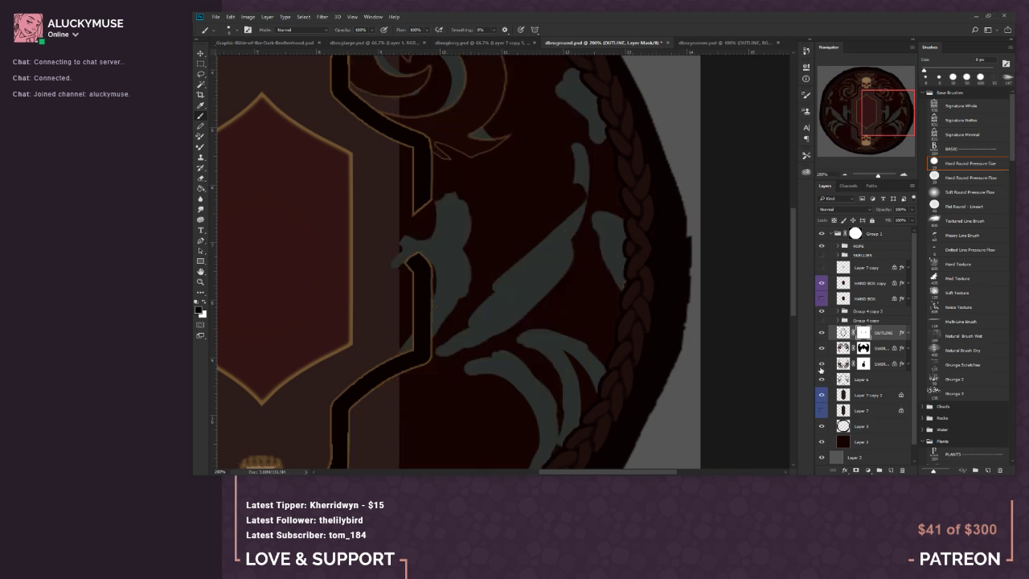
{"action": "left_click", "coordinate": [820, 367]}
{"action": "left_click", "coordinate": [821, 384]}
{"action": "left_click", "coordinate": [821, 380]}
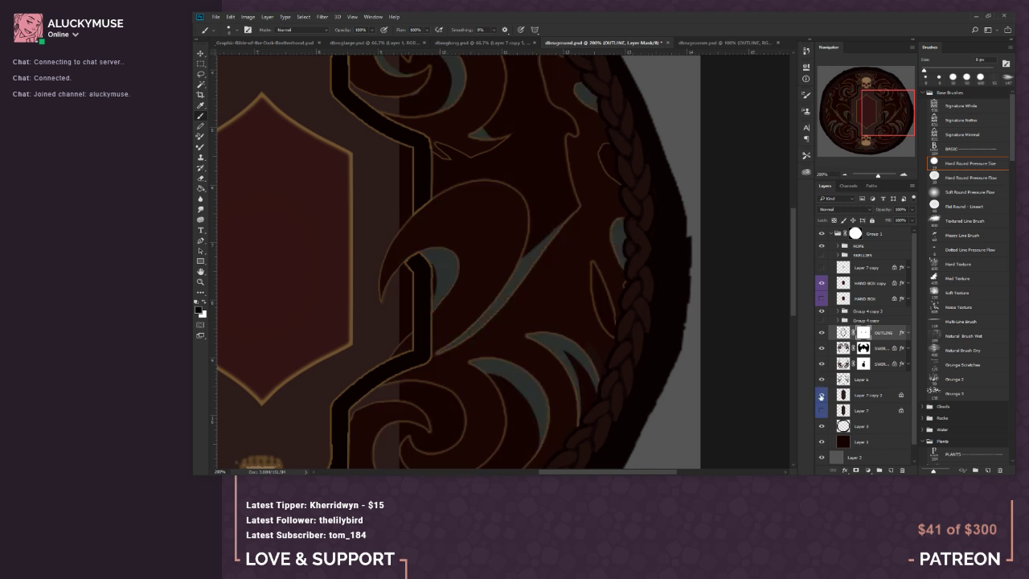
{"action": "left_click", "coordinate": [821, 285]}
{"action": "left_click", "coordinate": [821, 300]}
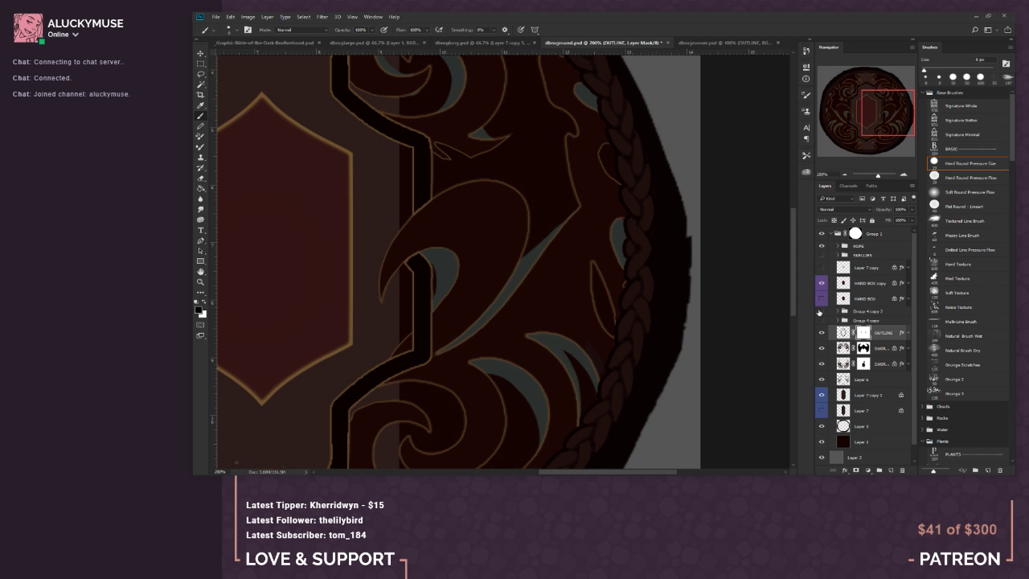
{"action": "left_click", "coordinate": [820, 334]}
{"action": "left_click", "coordinate": [820, 334]}
{"action": "left_click", "coordinate": [820, 349]}
{"action": "left_click", "coordinate": [821, 363]}
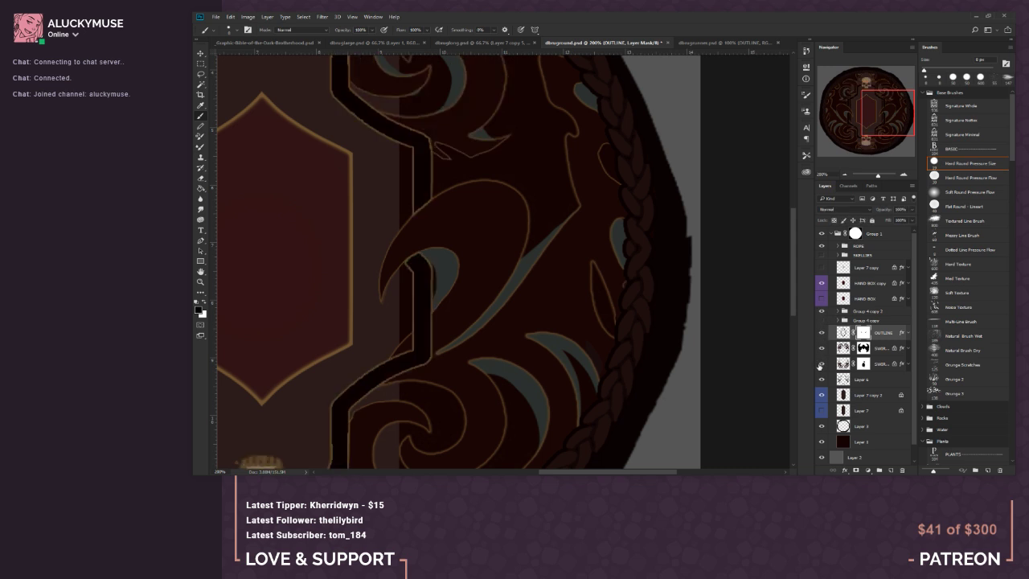
{"action": "left_click", "coordinate": [820, 366]}
{"action": "left_click", "coordinate": [820, 385]}
{"action": "left_click", "coordinate": [821, 386]}
Step: Select the dark border layer, sample its black and touch up the border along the right side of the braid
{"action": "left_click", "coordinate": [857, 431]}
{"action": "left_click", "coordinate": [674, 256], "text": "alt"}
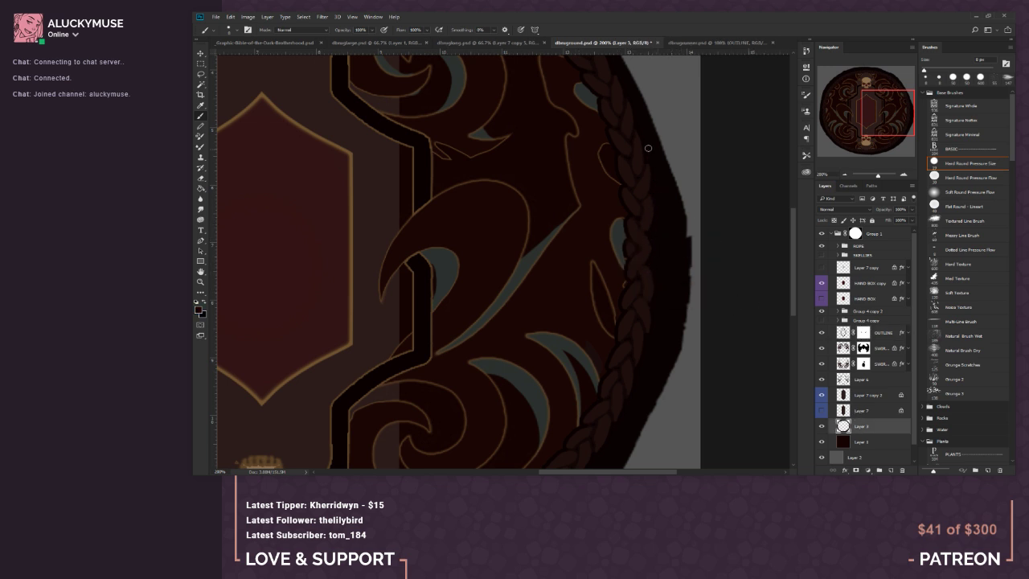
{"action": "left_click_drag", "start_coordinate": [650, 167], "coordinate": [648, 259]}
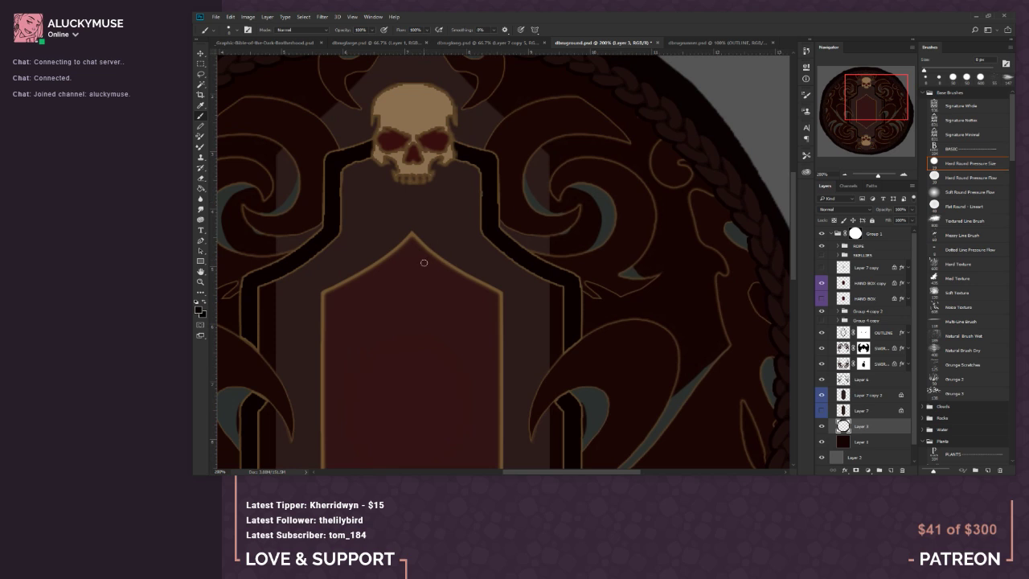
Step: Inspect the round rug from the upper skull to the lower one, up close and as a whole
{"action": "left_click_drag", "start_coordinate": [455, 197], "coordinate": [567, 241]}
{"action": "scroll", "coordinate": [485, 264], "scroll_direction": "down", "scroll_amount": 10}
{"action": "scroll", "coordinate": [518, 307], "scroll_direction": "right", "scroll_amount": 2}
{"action": "scroll", "coordinate": [518, 307], "scroll_direction": "down", "scroll_amount": 2}
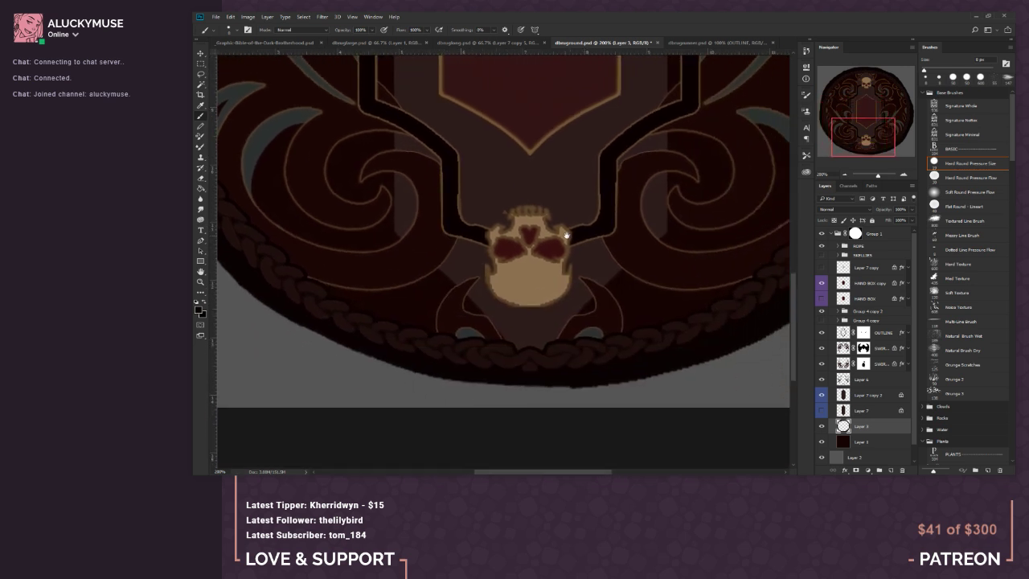
{"action": "scroll", "coordinate": [531, 252], "scroll_direction": "up", "scroll_amount": 6}
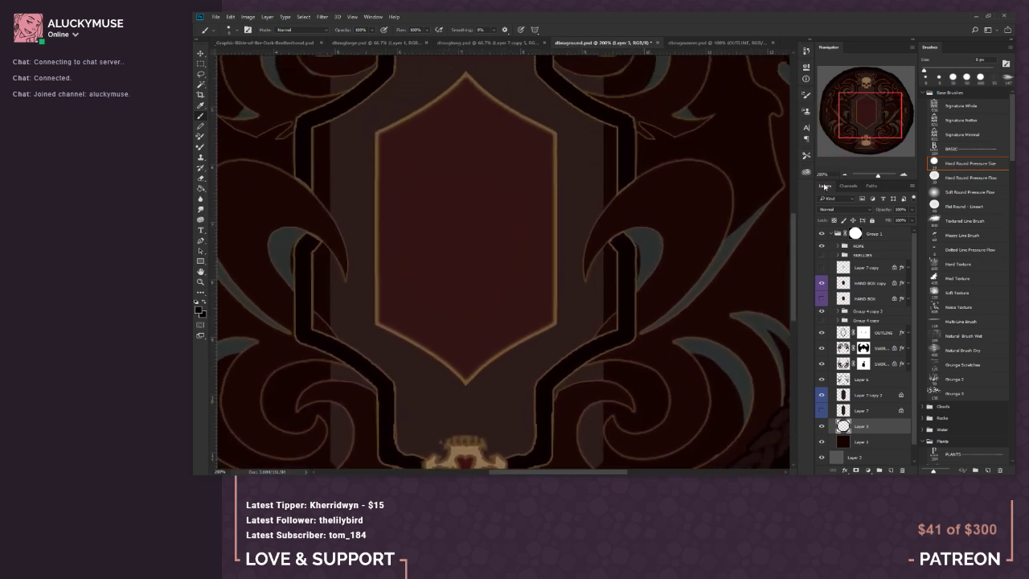
{"action": "left_click", "coordinate": [843, 174]}
{"action": "left_click", "coordinate": [843, 175]}
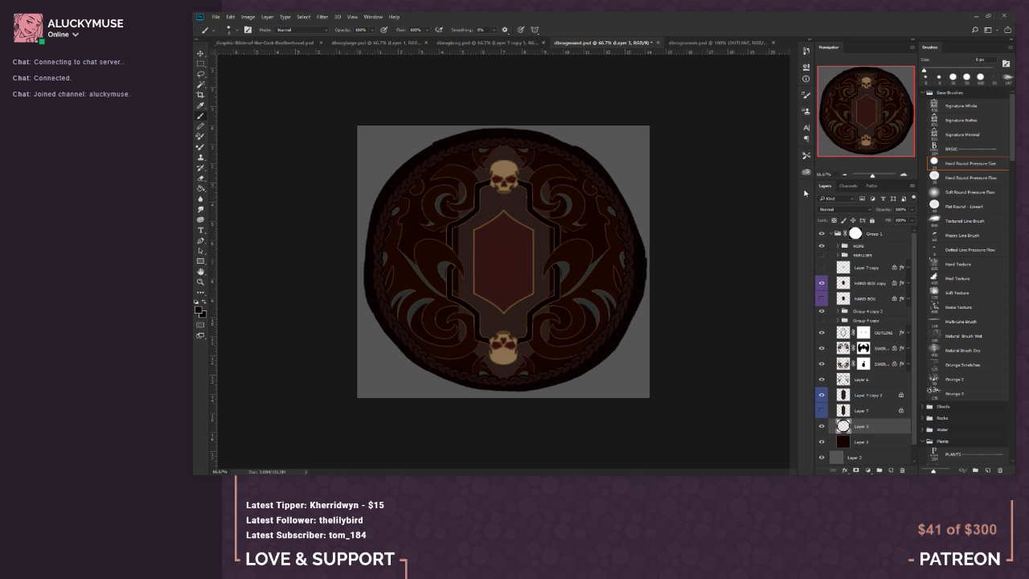
{"action": "left_click", "coordinate": [904, 176]}
{"action": "left_click", "coordinate": [903, 176]}
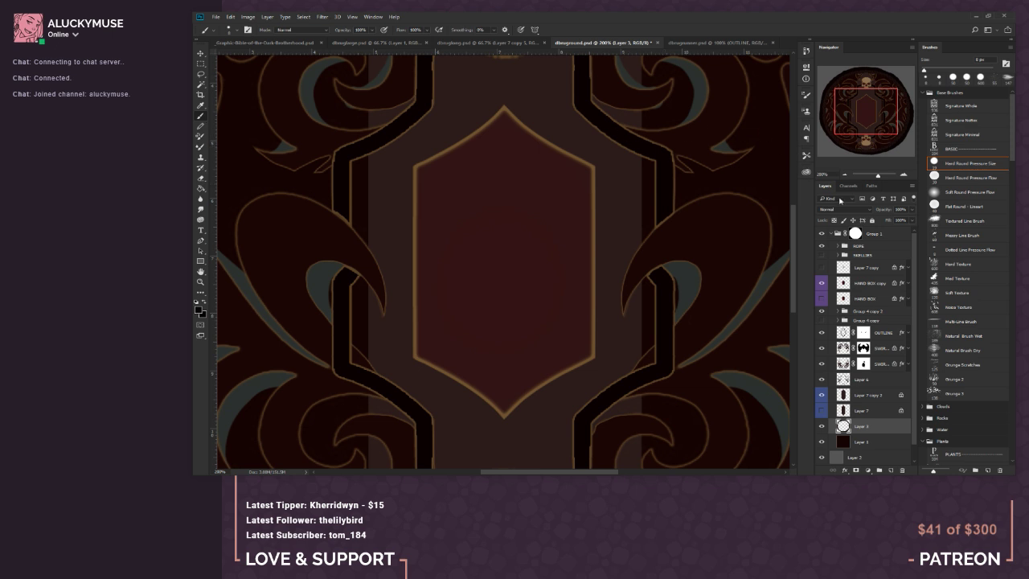
{"action": "left_click", "coordinate": [846, 174]}
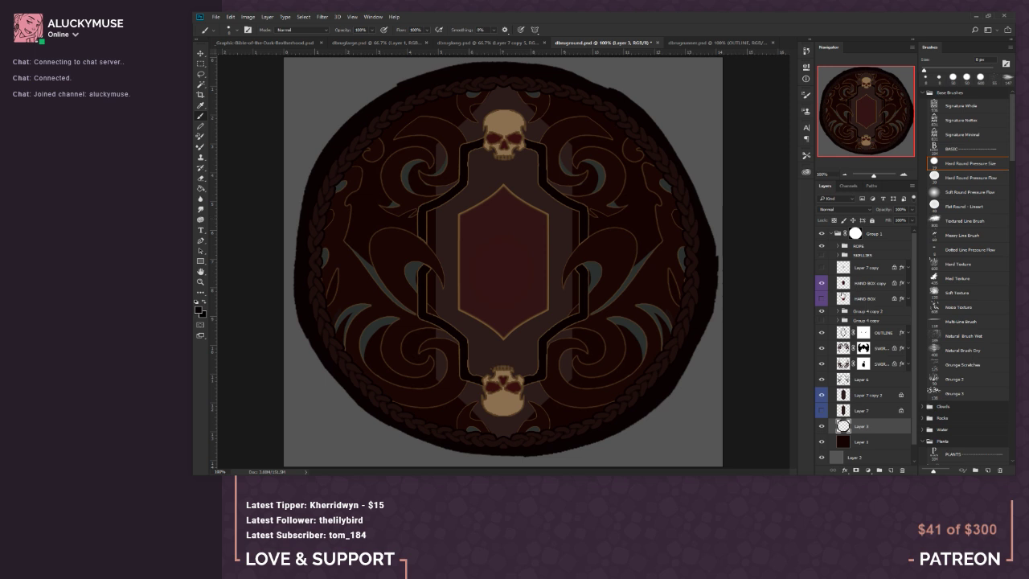
Step: Toggle the skull, outline and swirl layers of the round rug one by one, and review the whole rug at smaller sizes
{"action": "left_click", "coordinate": [821, 311]}
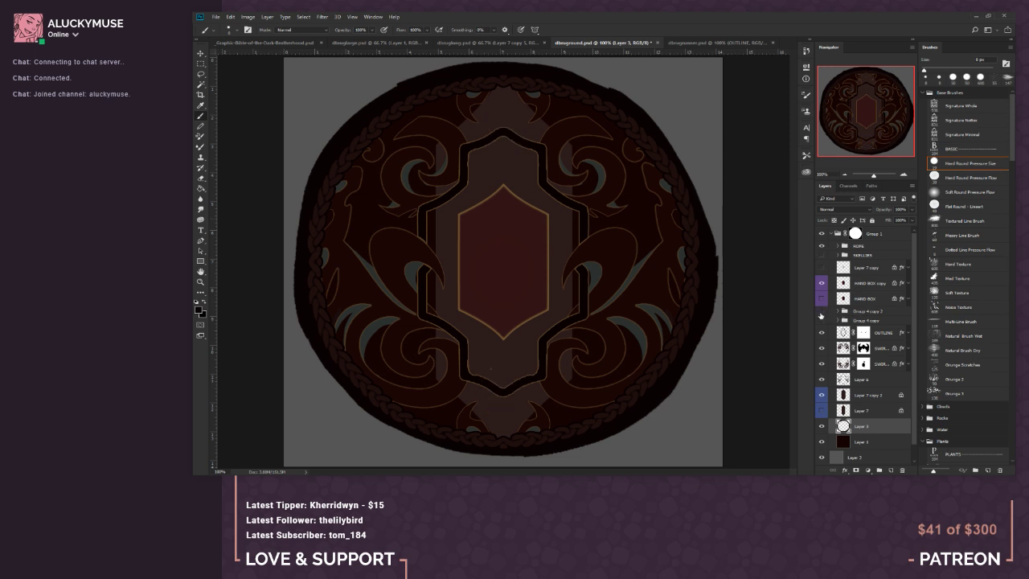
{"action": "left_click", "coordinate": [822, 312]}
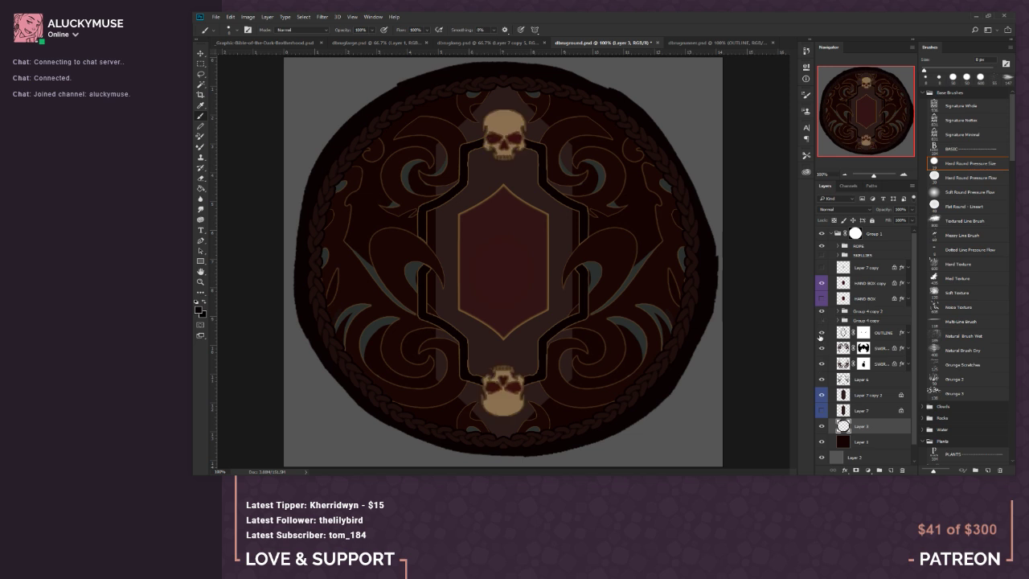
{"action": "left_click", "coordinate": [821, 333]}
{"action": "left_click", "coordinate": [821, 333]}
{"action": "left_click", "coordinate": [821, 348]}
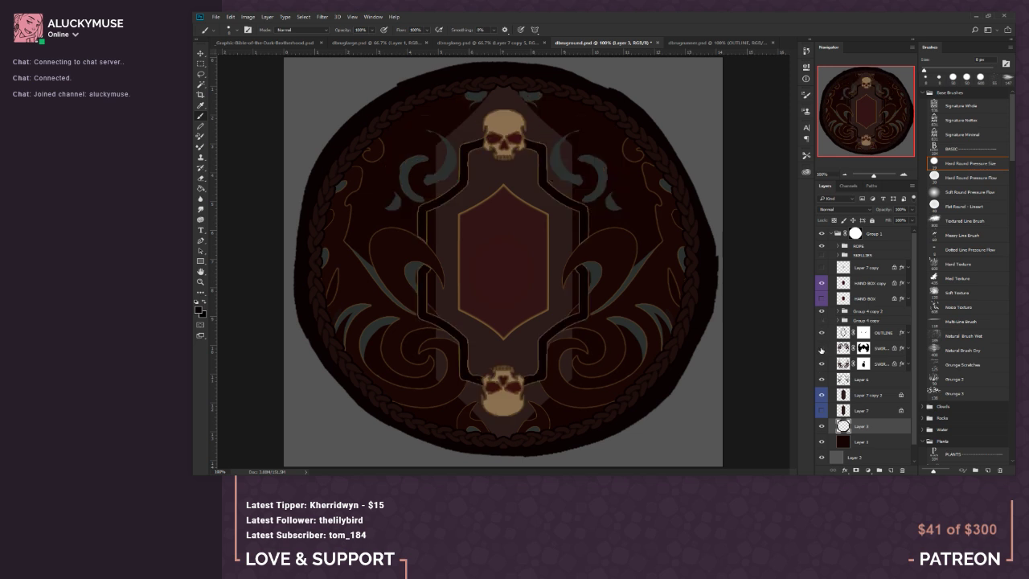
{"action": "left_click", "coordinate": [821, 348]}
{"action": "left_click", "coordinate": [821, 364]}
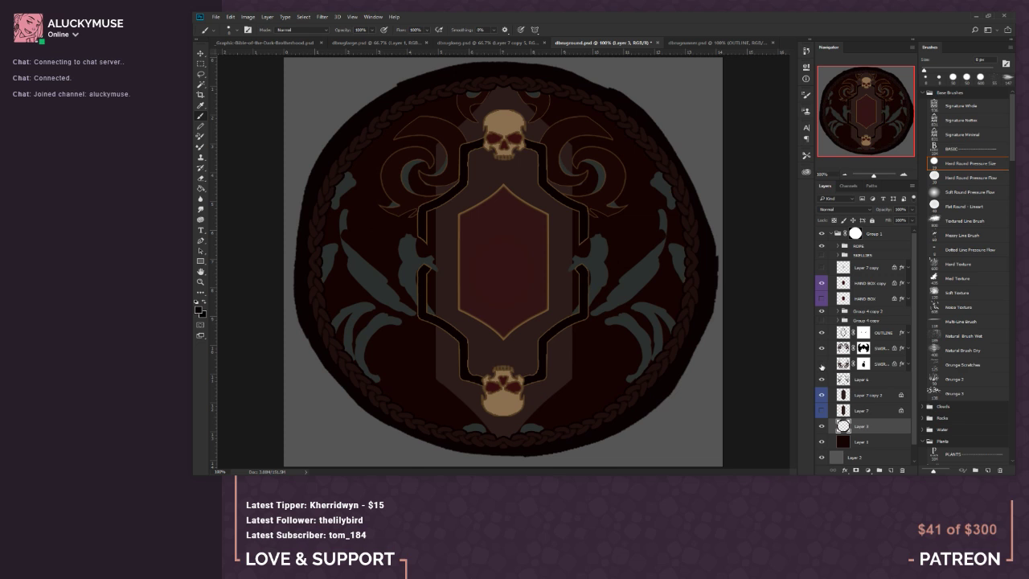
{"action": "left_click", "coordinate": [822, 364]}
{"action": "left_click", "coordinate": [862, 364]}
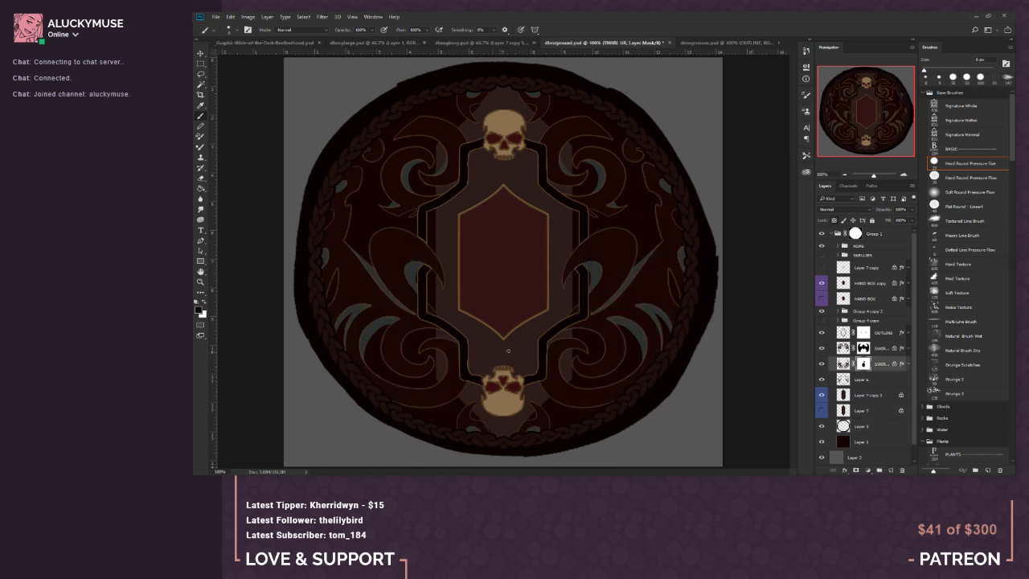
{"action": "left_click", "coordinate": [846, 174]}
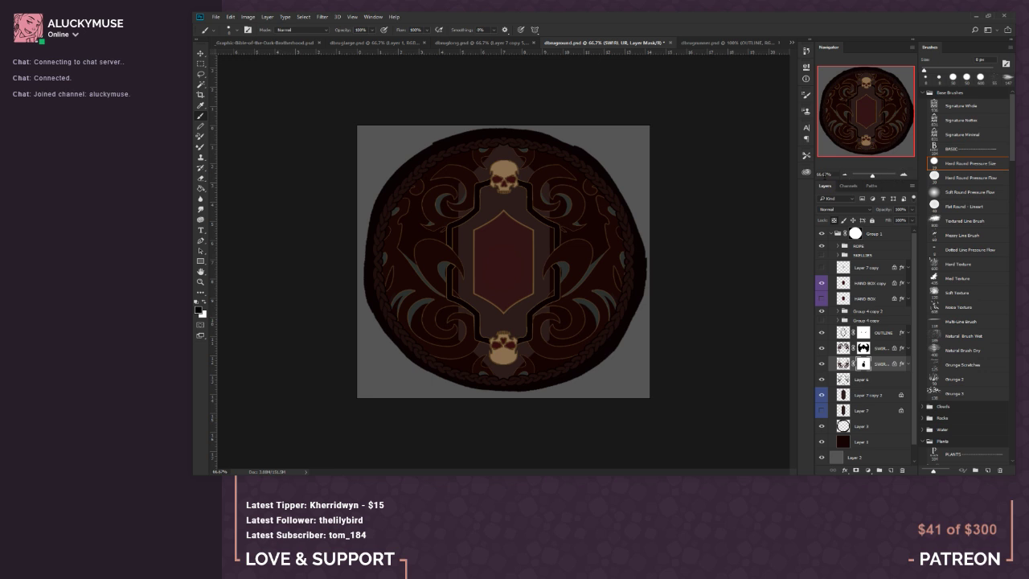
{"action": "left_click", "coordinate": [844, 176]}
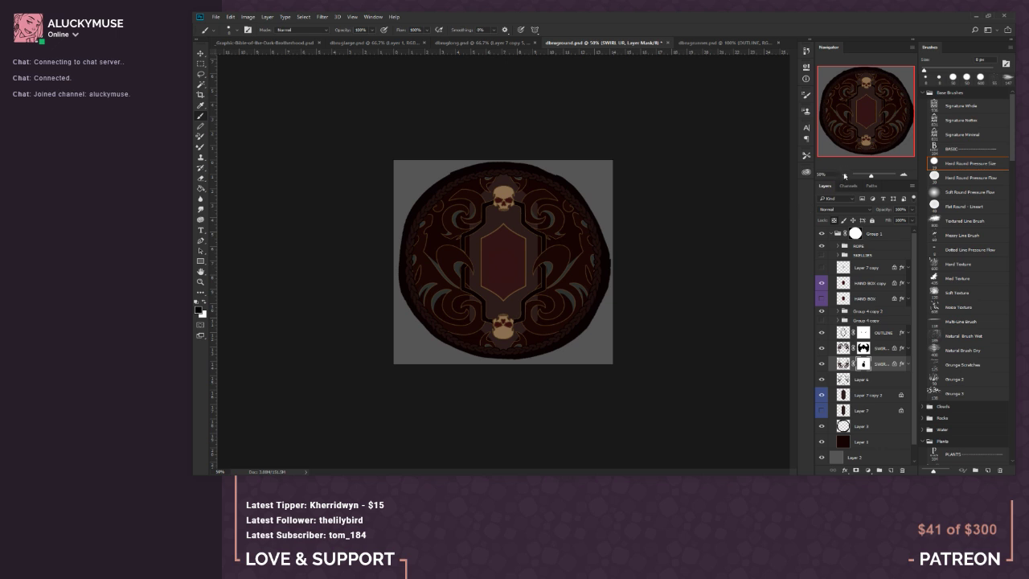
{"action": "left_click", "coordinate": [844, 175]}
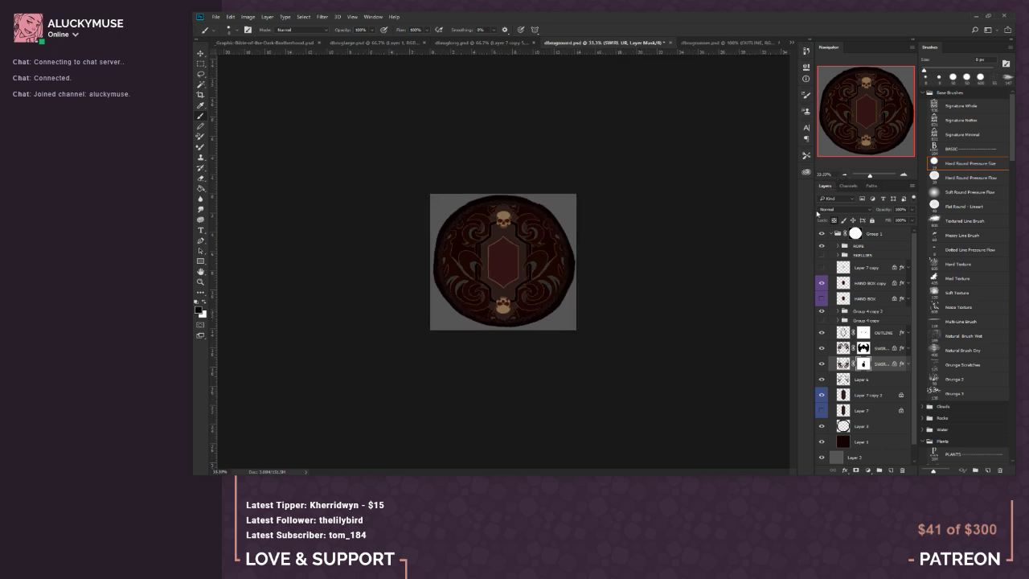
{"action": "left_click", "coordinate": [217, 16]}
{"action": "left_click", "coordinate": [231, 80]}
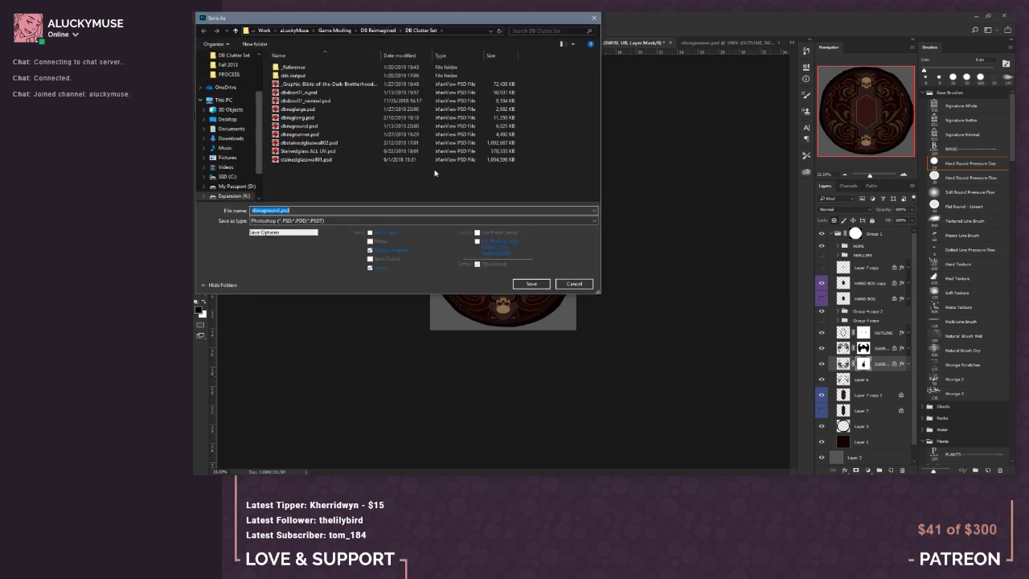
{"action": "left_click", "coordinate": [558, 284]}
Step: Save the round rug document and the long rug document under their existing file names
{"action": "left_click", "coordinate": [215, 16]}
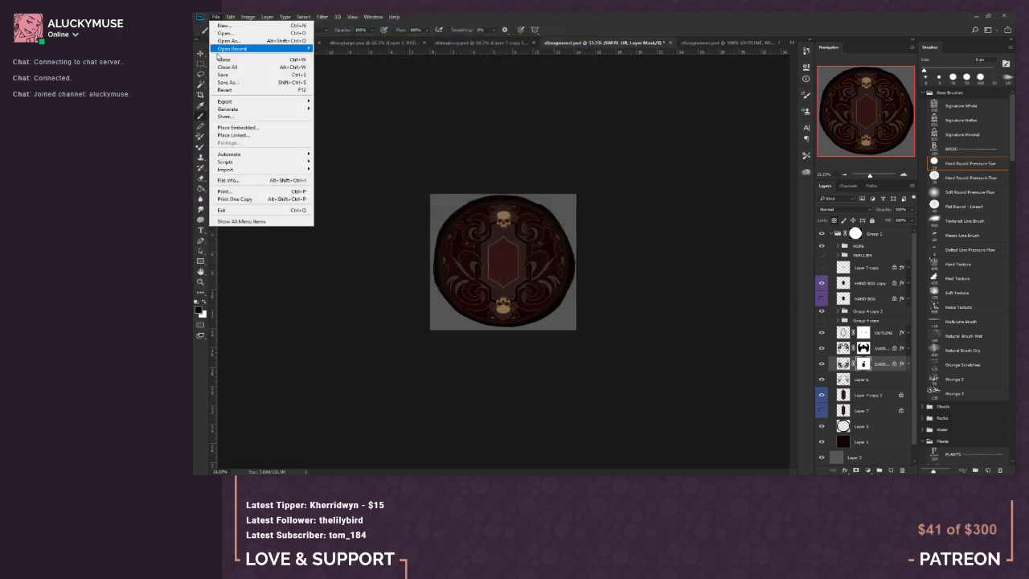
{"action": "left_click", "coordinate": [232, 76]}
{"action": "left_click", "coordinate": [478, 43]}
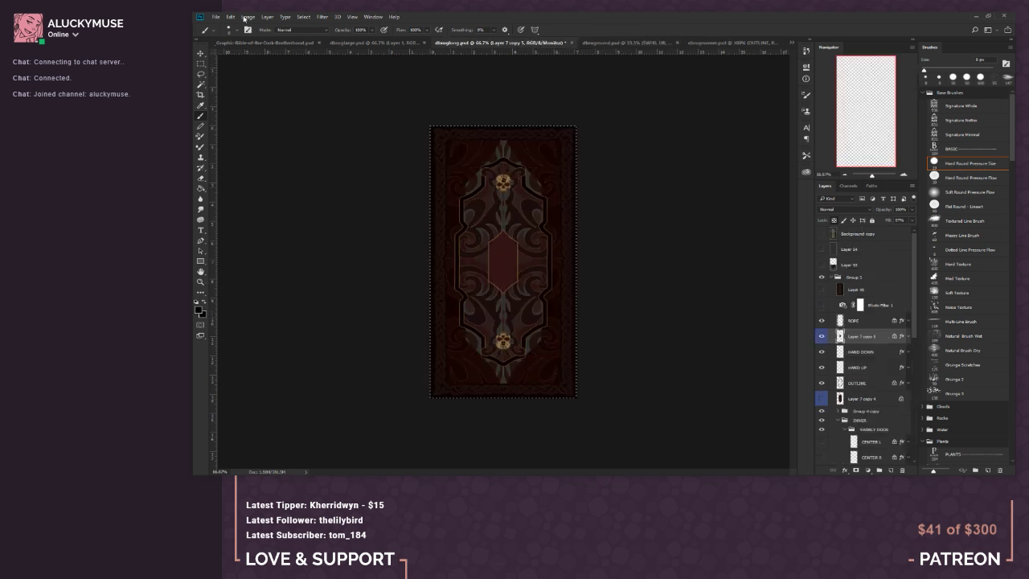
{"action": "left_click", "coordinate": [215, 16]}
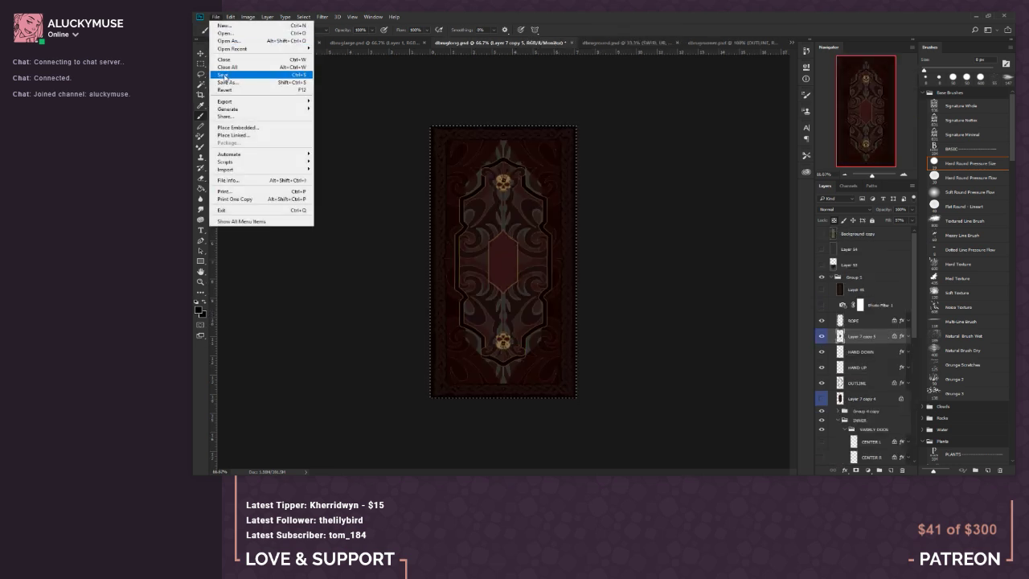
{"action": "left_click", "coordinate": [232, 76]}
Step: Close the runner rug document and save its changes
{"action": "left_click", "coordinate": [369, 43]}
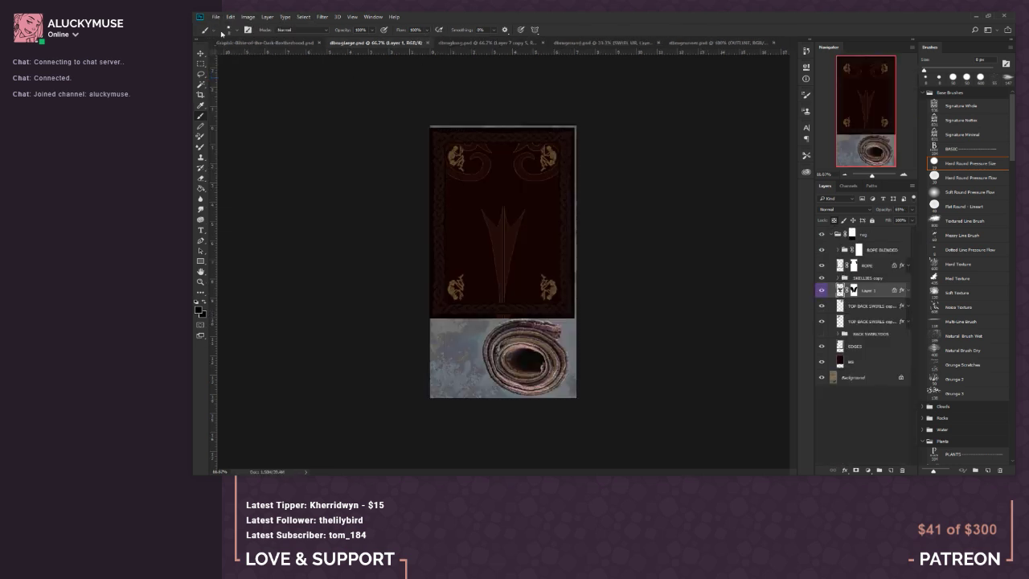
{"action": "left_click", "coordinate": [700, 44]}
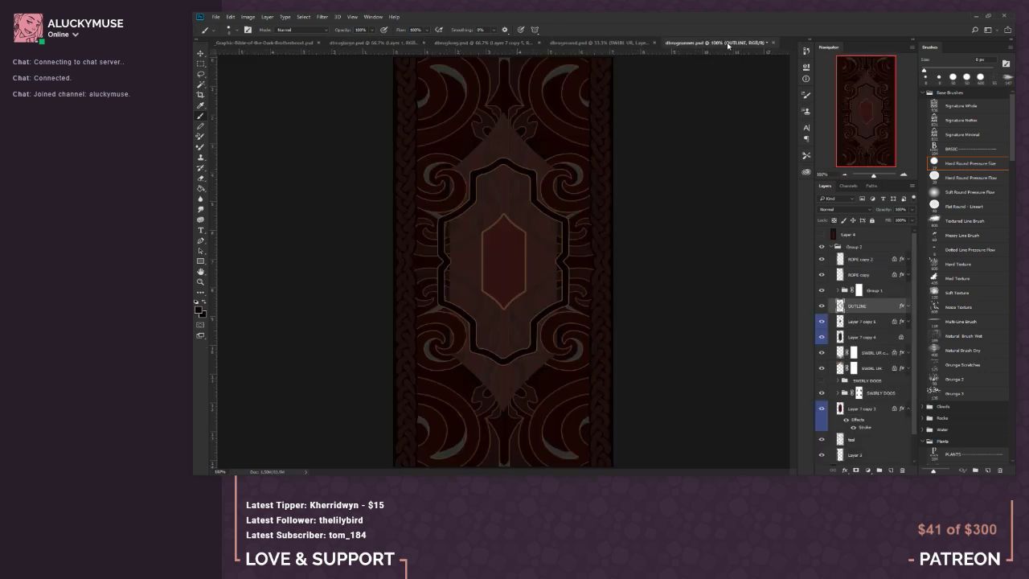
{"action": "left_click", "coordinate": [773, 43]}
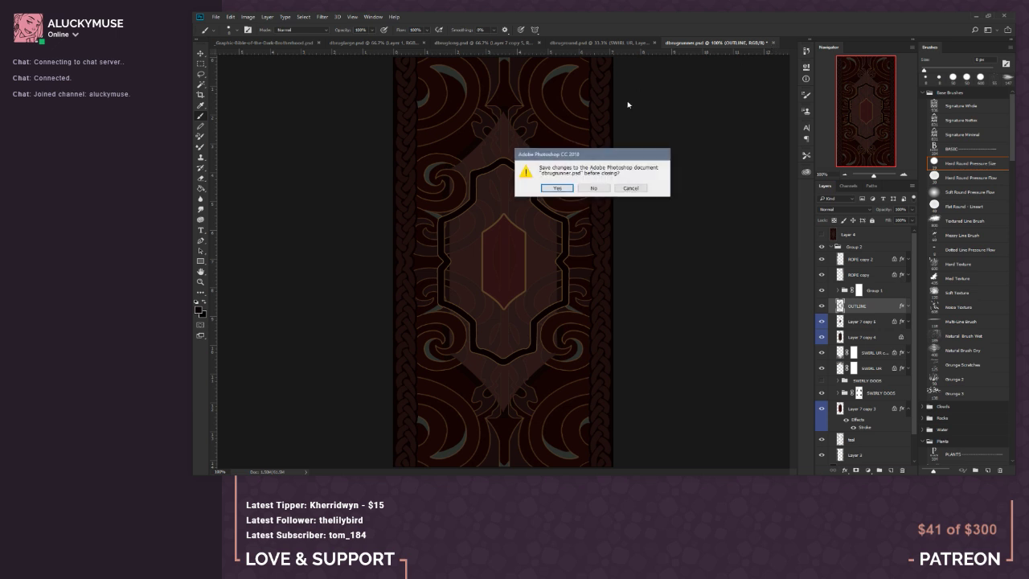
{"action": "left_click", "coordinate": [551, 189]}
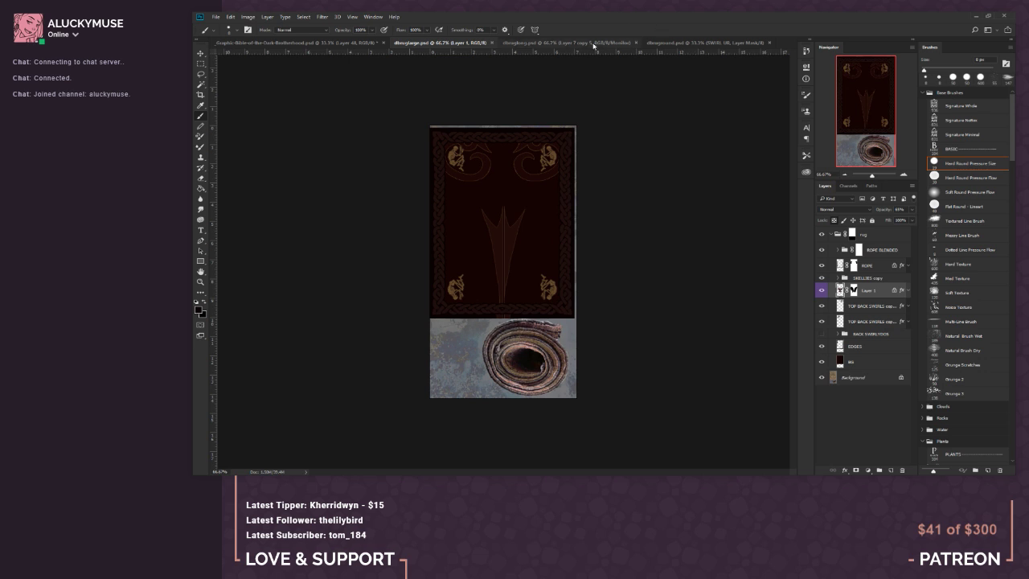
Step: Try to paste a copy of the round rug into the graphic bible, and undo the paste
{"action": "left_click", "coordinate": [593, 46]}
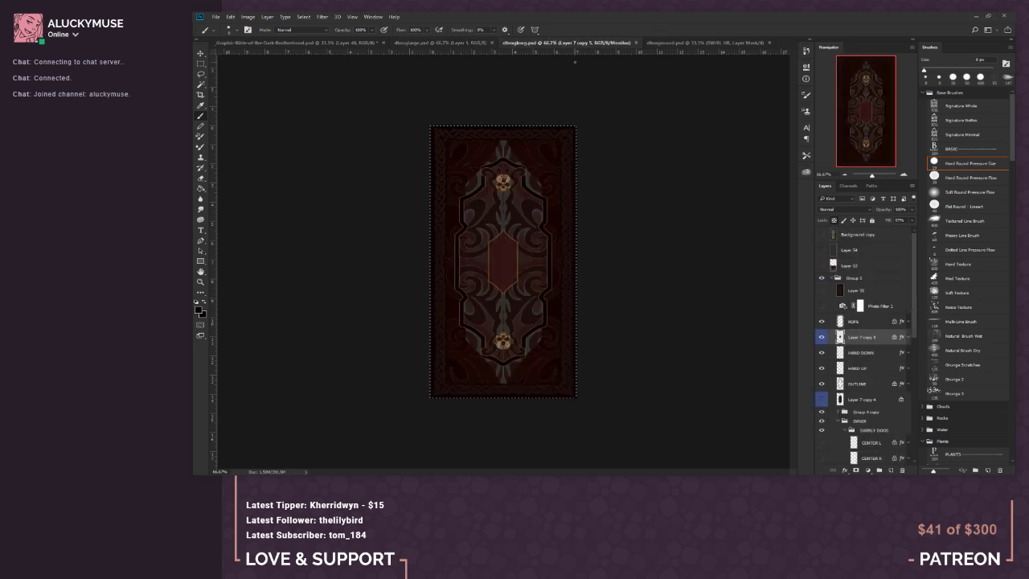
{"action": "left_click", "coordinate": [682, 44]}
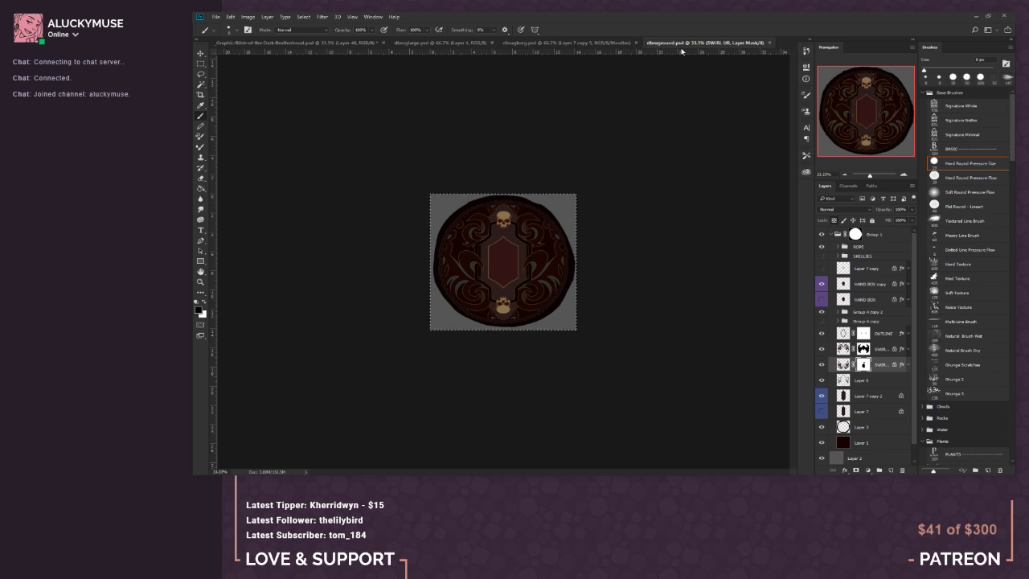
{"action": "left_click", "coordinate": [300, 45]}
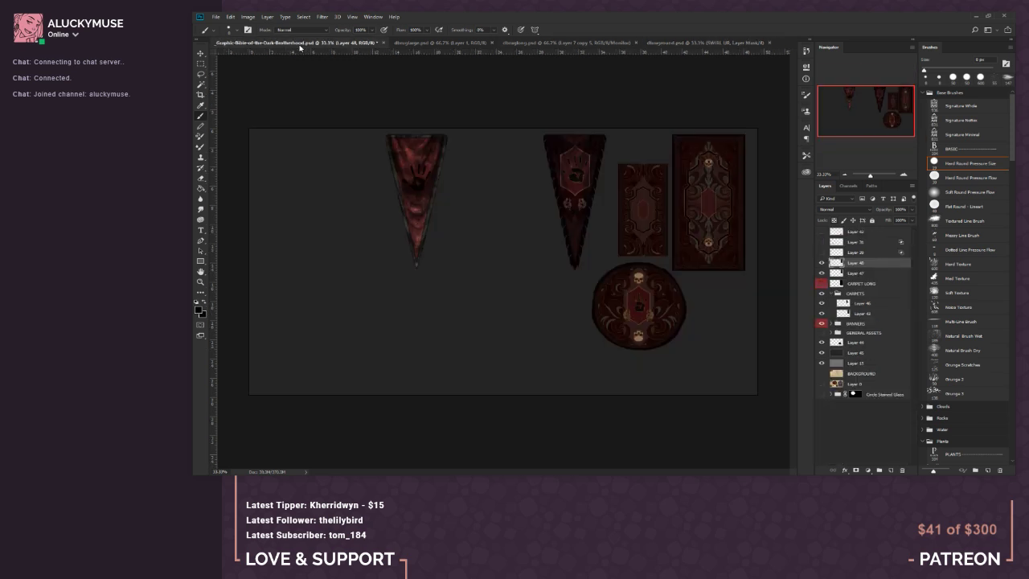
{"action": "key", "text": "ctrl+v"}
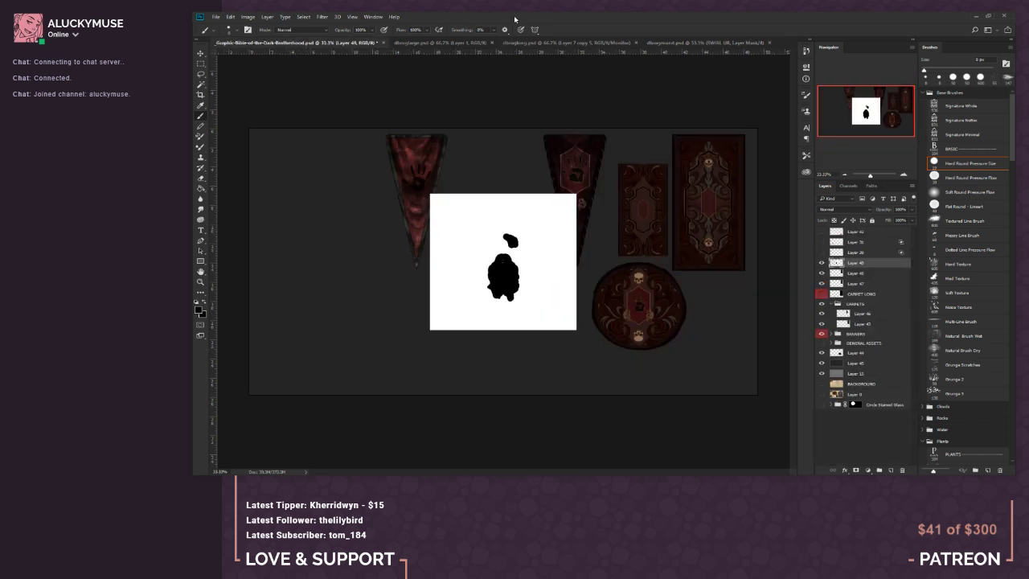
{"action": "left_click", "coordinate": [234, 16]}
{"action": "left_click", "coordinate": [230, 25]}
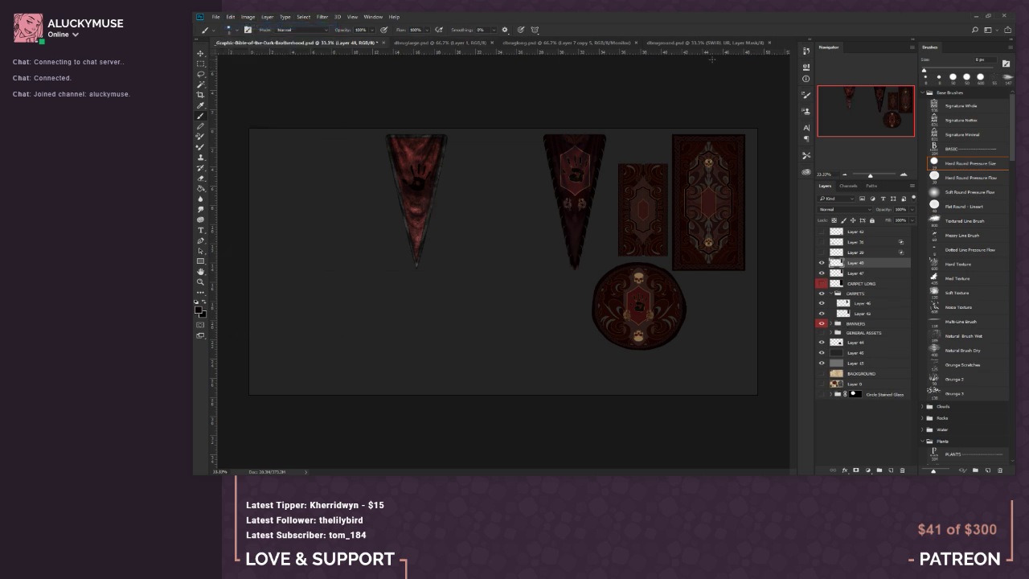
Step: Copy the merged round rug with its grey background and paste it into the graphic bible
{"action": "left_click", "coordinate": [706, 45]}
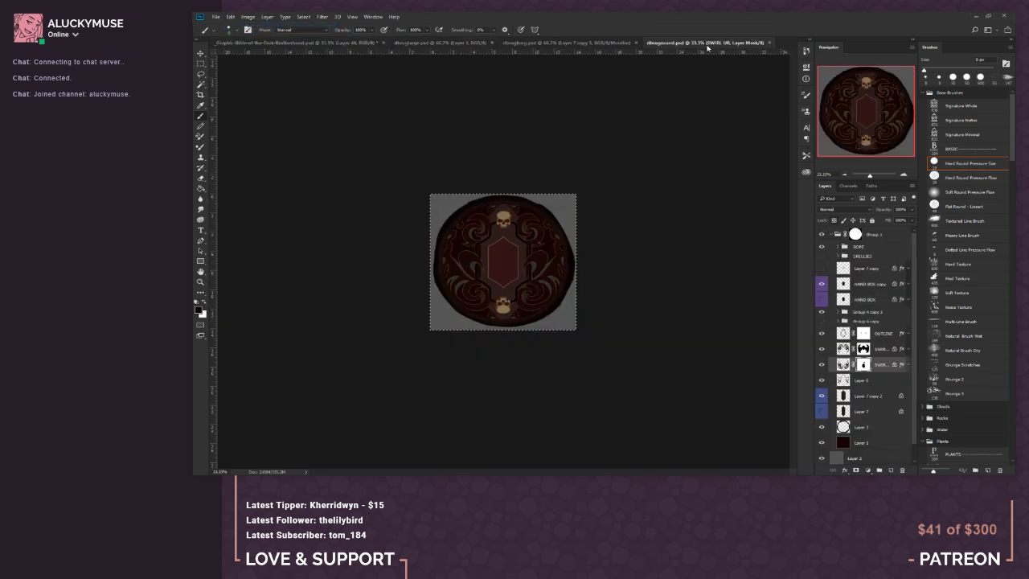
{"action": "left_click", "coordinate": [310, 43]}
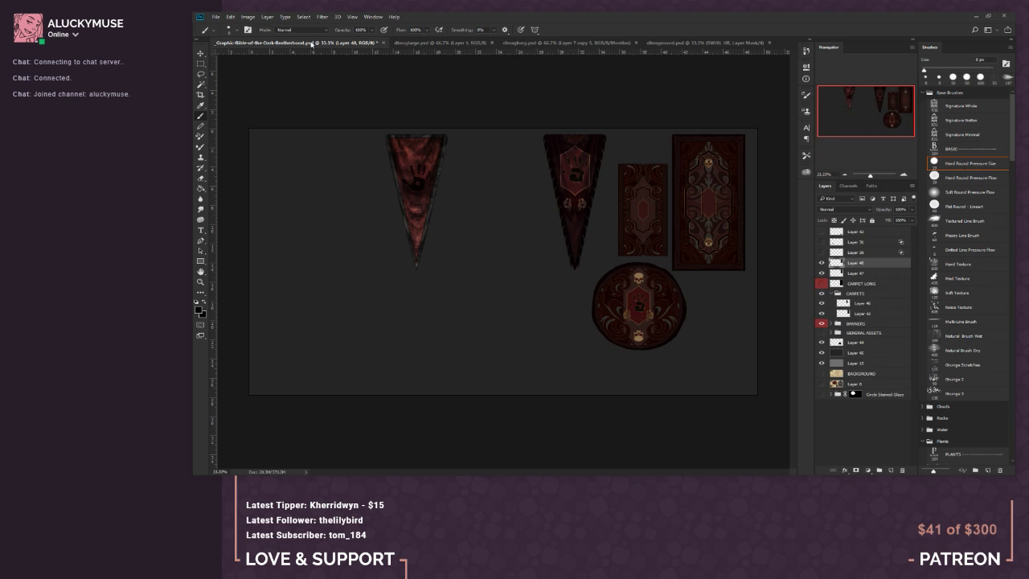
{"action": "key", "text": "ctrl+v"}
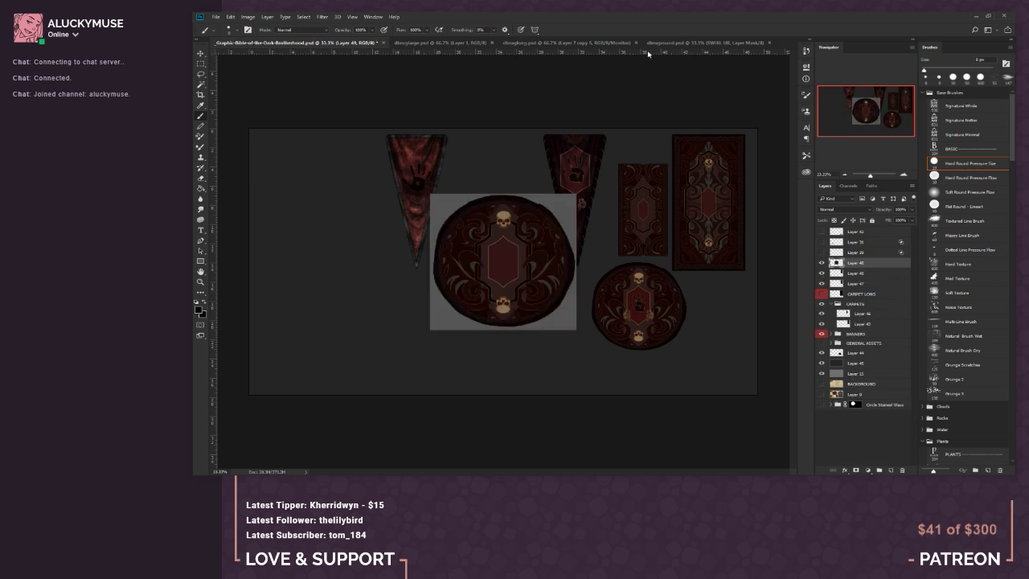
Step: Sample the graphic bible's dark grey background and fill the round rug's bottom background layer with it
{"action": "left_click", "coordinate": [688, 43]}
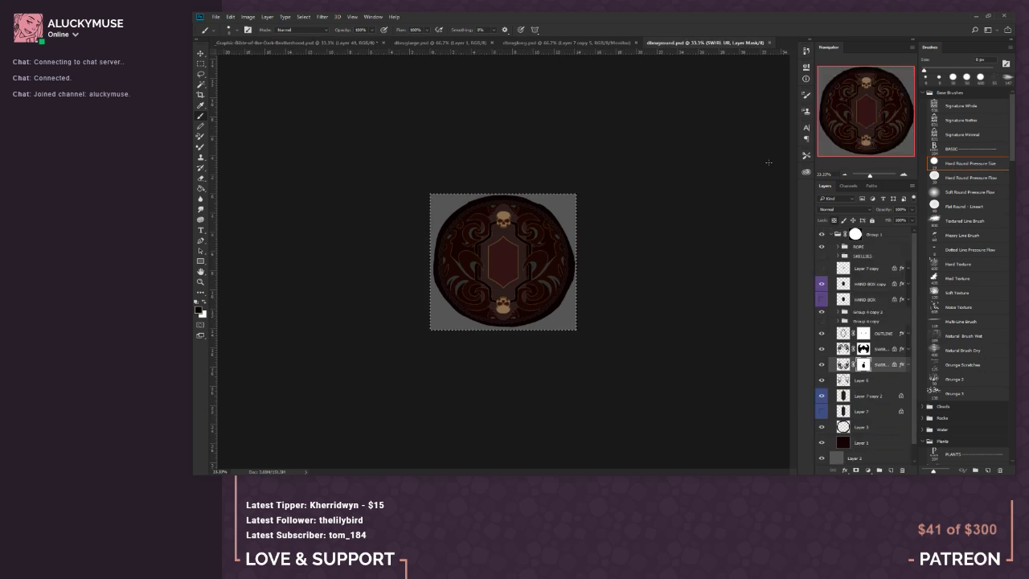
{"action": "left_click", "coordinate": [820, 458]}
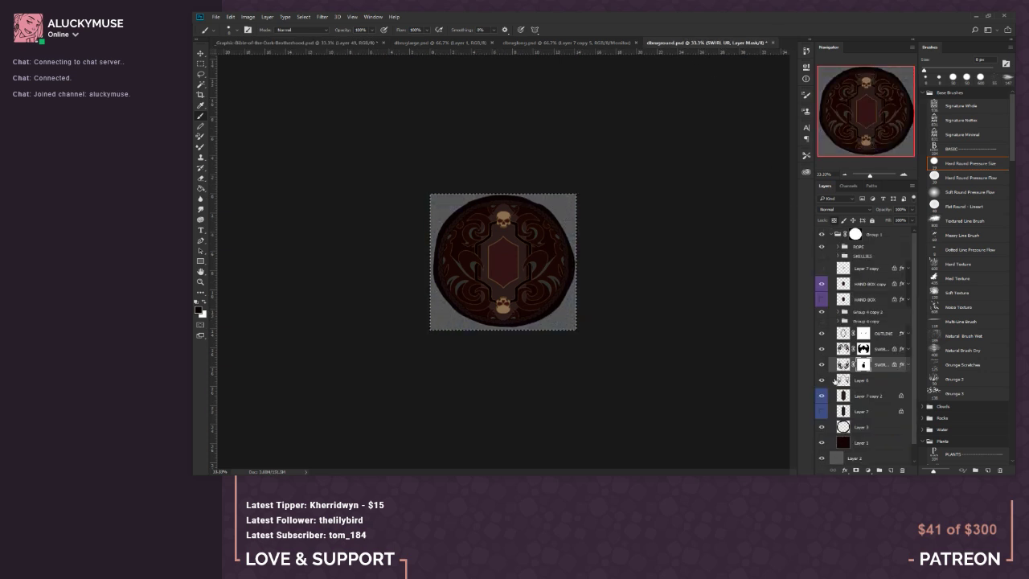
{"action": "left_click", "coordinate": [555, 42]}
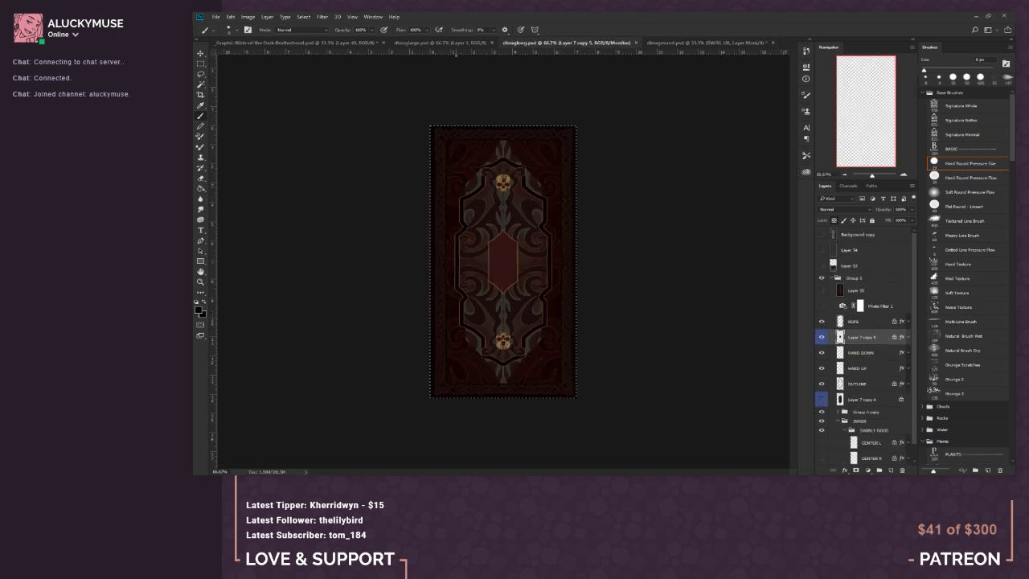
{"action": "left_click", "coordinate": [708, 42]}
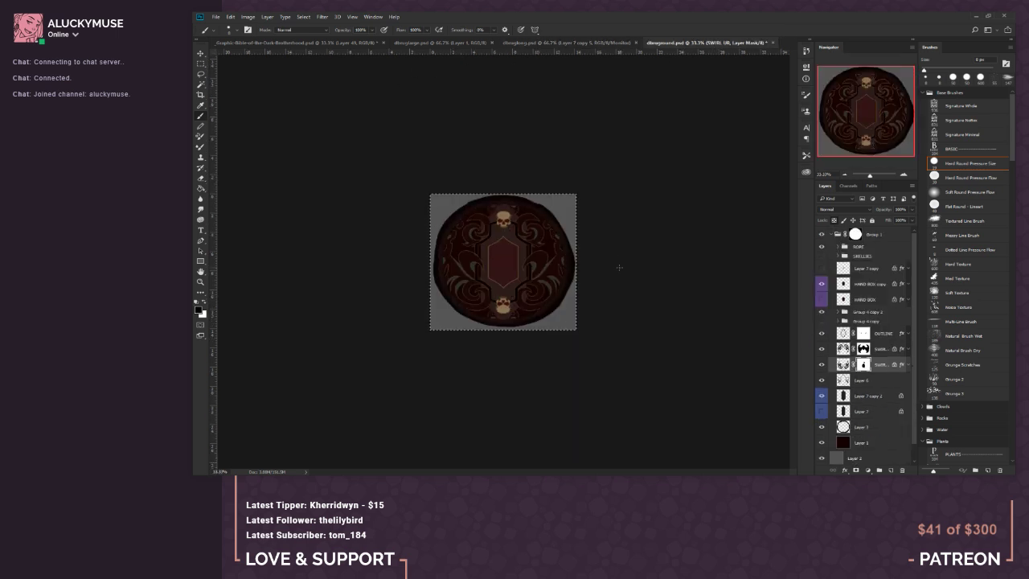
{"action": "key", "text": "alt+comma"}
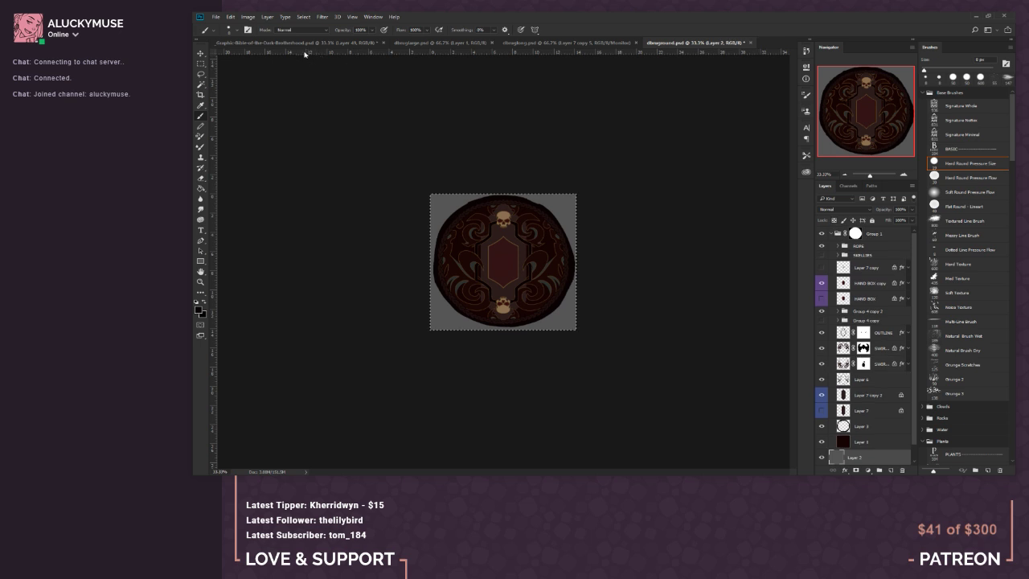
{"action": "left_click", "coordinate": [304, 44]}
{"action": "key", "text": "ctrl+v"}
{"action": "key", "text": "i"}
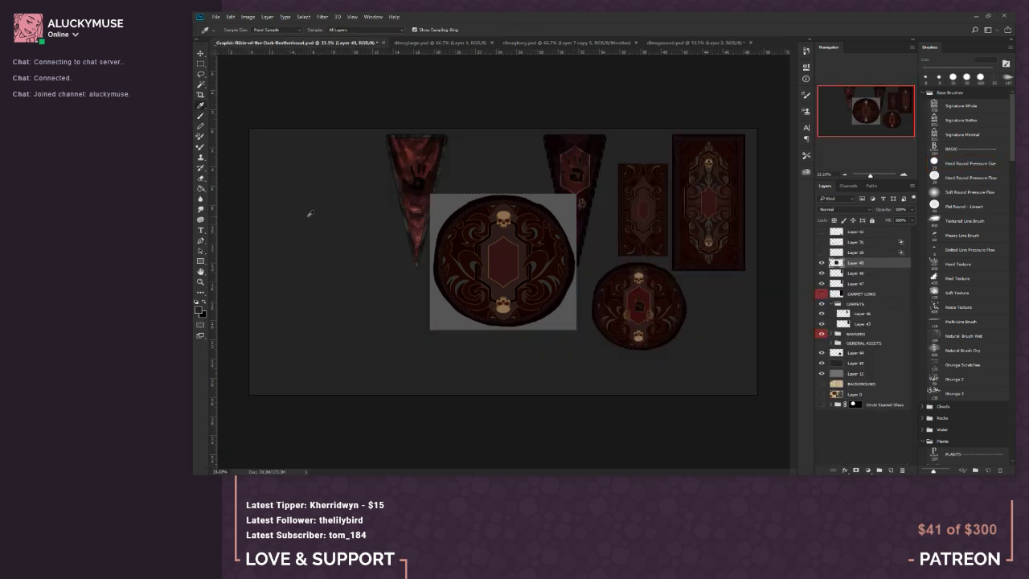
{"action": "left_click", "coordinate": [691, 43]}
{"action": "key", "text": "g"}
{"action": "left_click", "coordinate": [512, 326]}
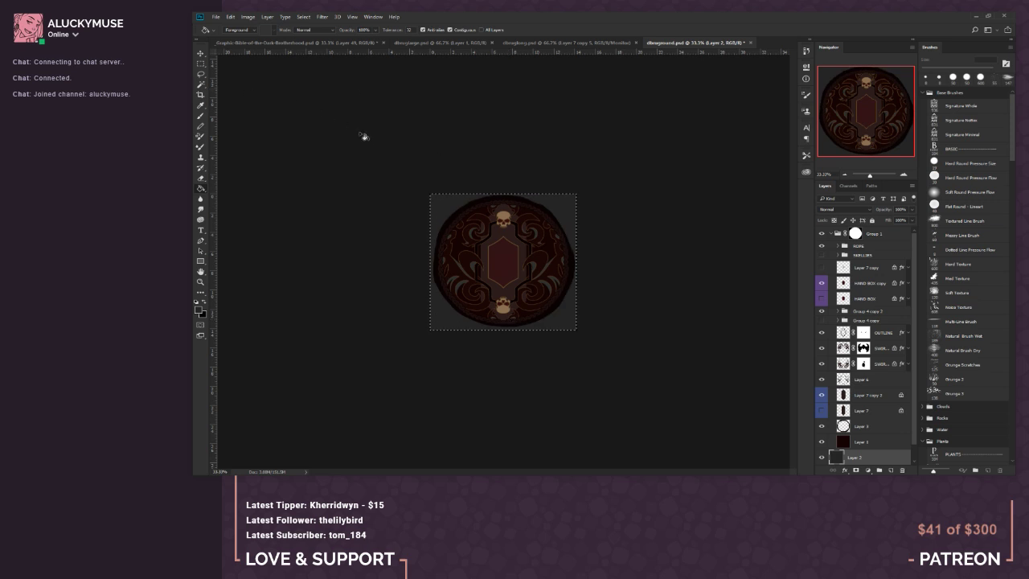
Step: Paste the round rug with the dark grey background into the graphic bible and delete the earlier pasted copy with the lighter background
{"action": "left_click", "coordinate": [462, 43]}
{"action": "left_click", "coordinate": [320, 42]}
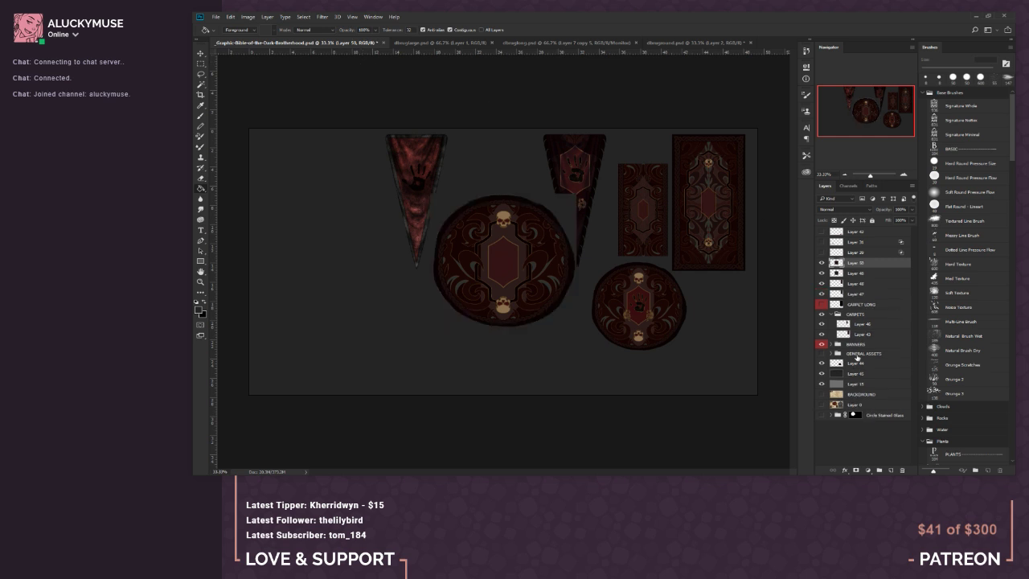
{"action": "left_click", "coordinate": [859, 275]}
{"action": "key", "text": "Delete"}
Step: Scale the pasted round rug down with Free Transform and position it over the old round rug beneath the rectangular rugs
{"action": "left_click", "coordinate": [203, 64]}
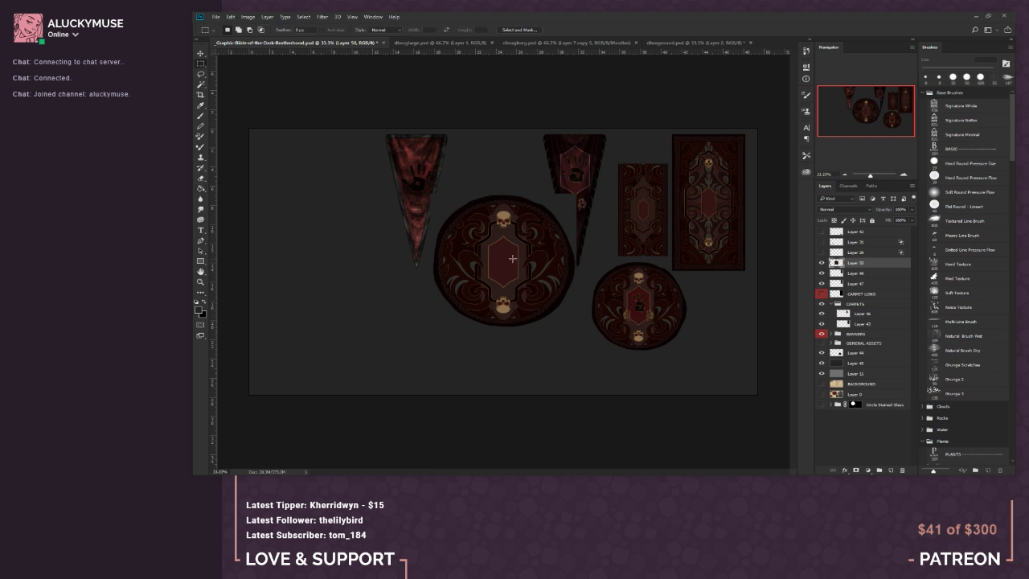
{"action": "right_click", "coordinate": [513, 259]}
{"action": "left_click", "coordinate": [550, 338]}
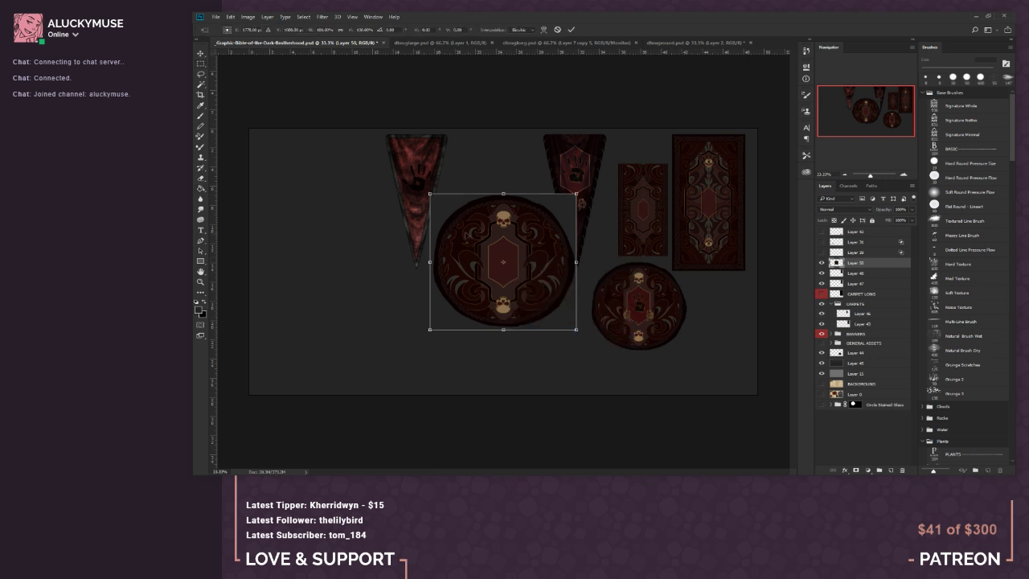
{"action": "left_click_drag", "start_coordinate": [429, 193], "coordinate": [477, 237]}
{"action": "left_click_drag", "start_coordinate": [514, 277], "coordinate": [629, 303]}
{"action": "left_click_drag", "start_coordinate": [689, 268], "coordinate": [688, 264]}
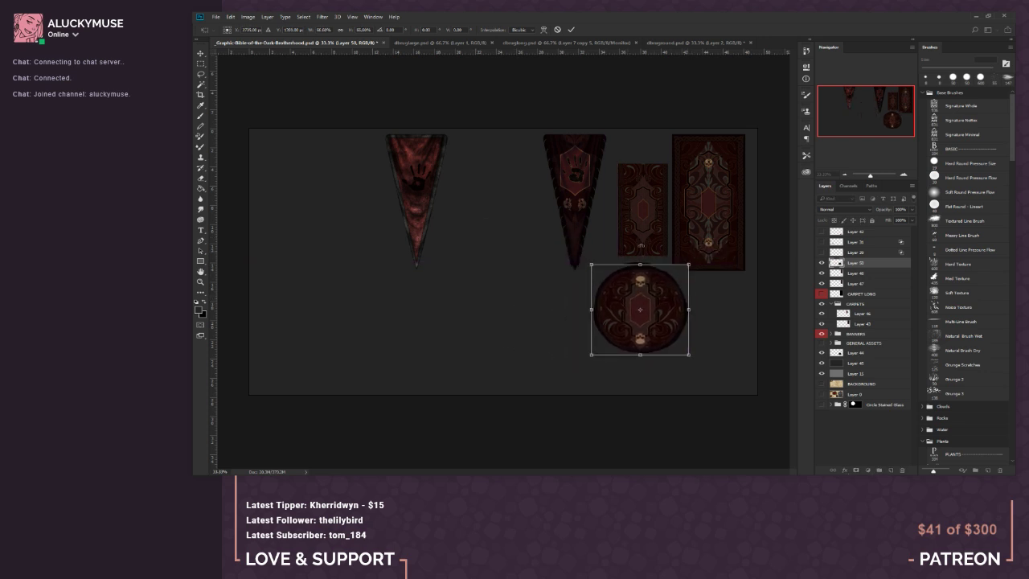
{"action": "left_click", "coordinate": [200, 64]}
{"action": "left_click", "coordinate": [560, 188]}
{"action": "key", "text": "ctrl+plus"}
{"action": "left_click_drag", "start_coordinate": [718, 217], "coordinate": [474, 214]}
{"action": "left_click", "coordinate": [200, 53]}
{"action": "left_click_drag", "start_coordinate": [499, 310], "coordinate": [496, 307]}
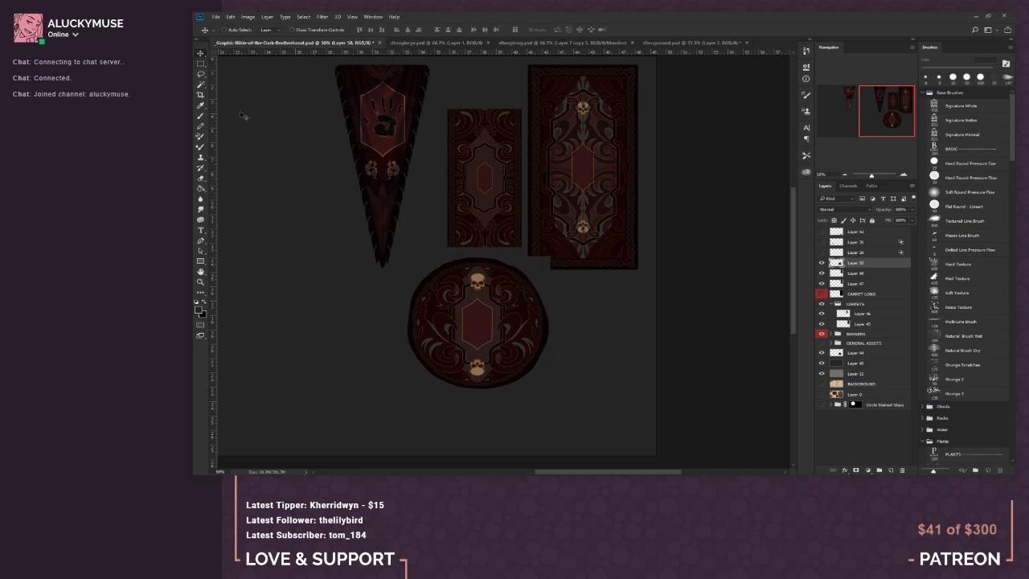
Step: Select the grey background around the new round rug with the Magic Wand, delete it and clear the selection
{"action": "left_click", "coordinate": [200, 83]}
{"action": "left_click", "coordinate": [535, 275]}
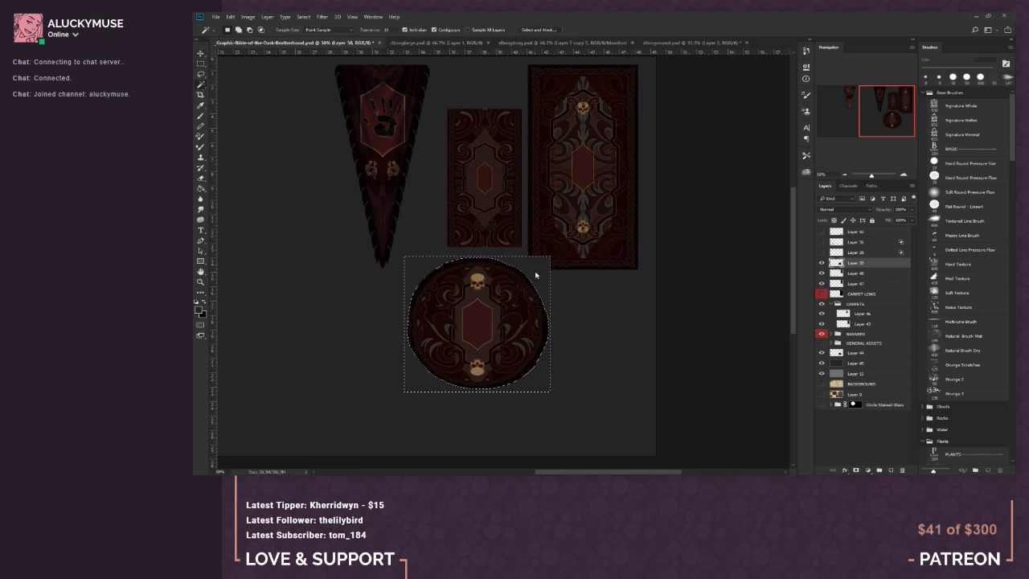
{"action": "key", "text": "ctrl+d"}
{"action": "left_click", "coordinate": [200, 53]}
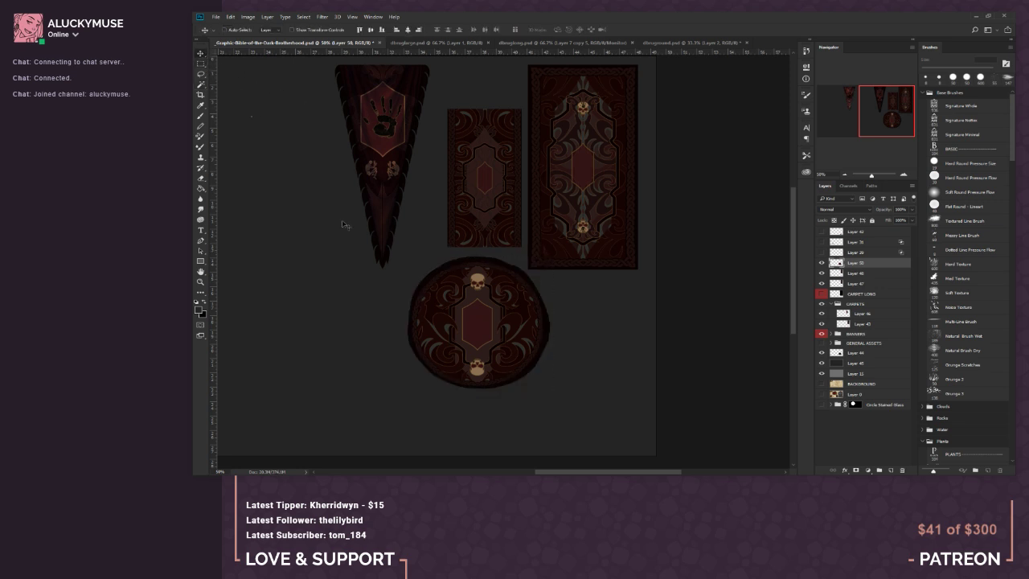
{"action": "left_click", "coordinate": [201, 63]}
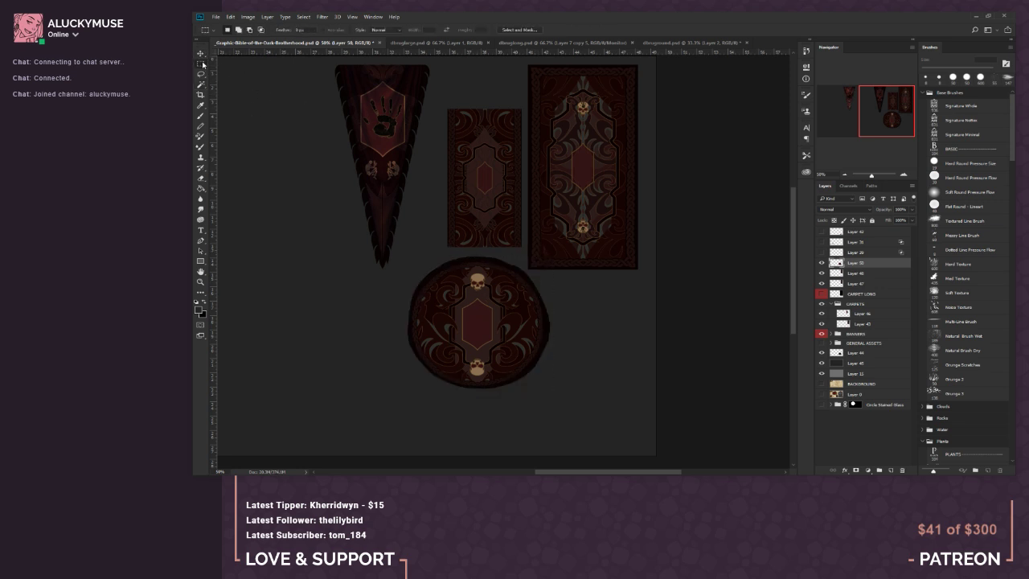
{"action": "left_click", "coordinate": [200, 53]}
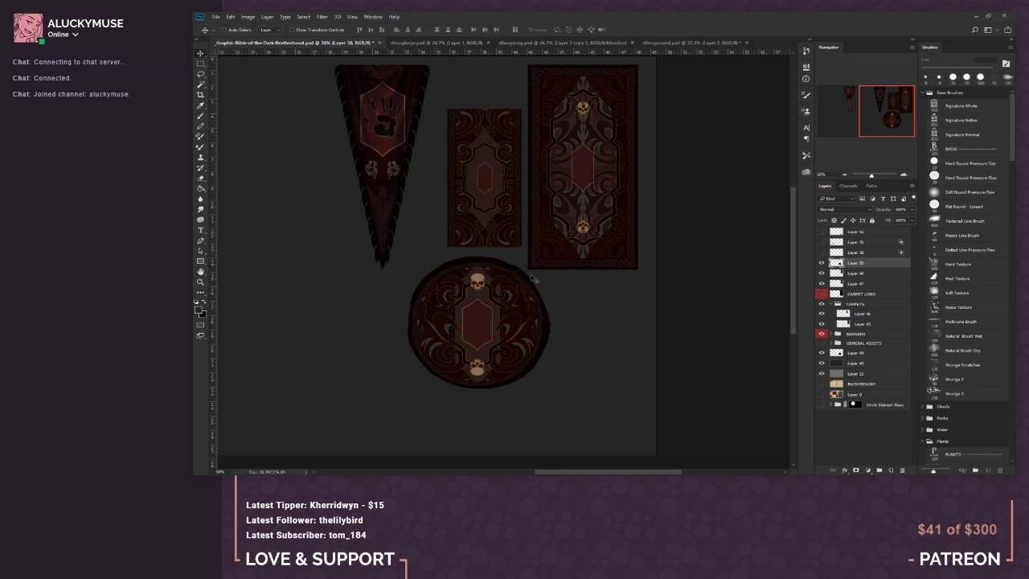
{"action": "left_click_drag", "start_coordinate": [490, 308], "coordinate": [532, 302]}
Step: Compare the pasted rugs by toggling their layer visibility, and delete the superseded Layer 47 and CARPET LONG layers
{"action": "left_click", "coordinate": [872, 273]}
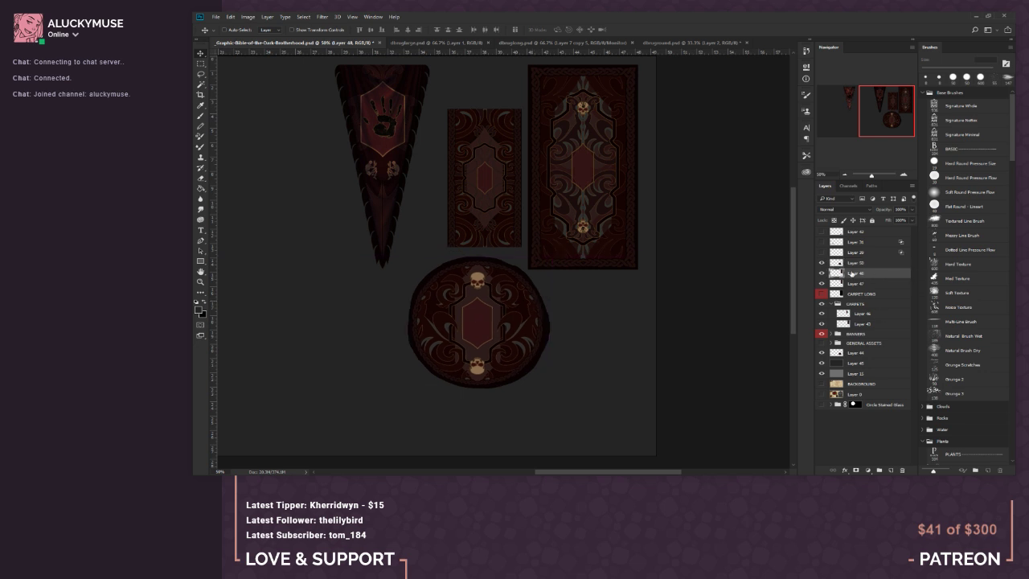
{"action": "left_click", "coordinate": [822, 263]}
{"action": "left_click", "coordinate": [822, 263]}
{"action": "left_click", "coordinate": [822, 263]}
{"action": "left_click", "coordinate": [822, 264]}
{"action": "left_click", "coordinate": [842, 176]}
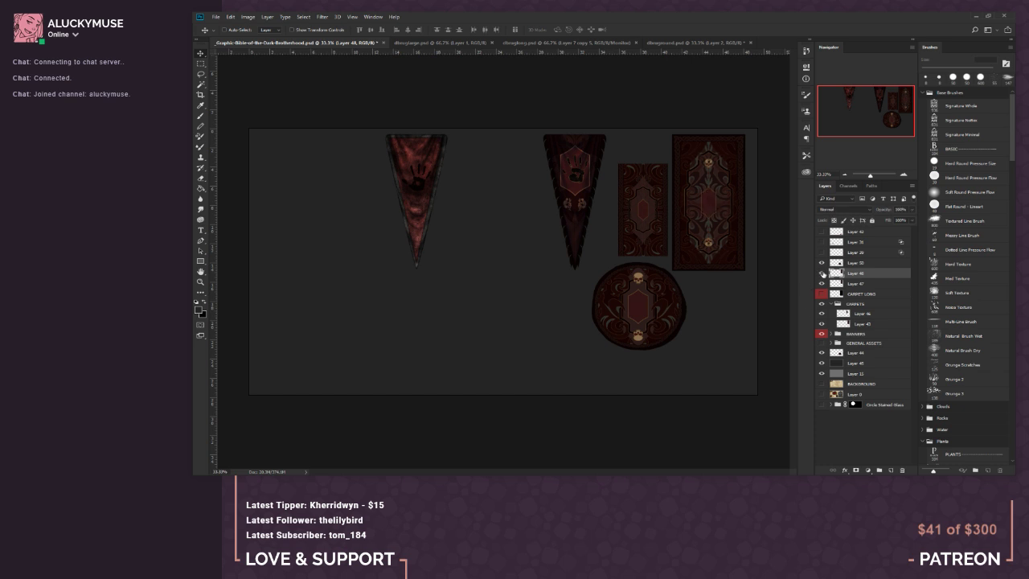
{"action": "left_click", "coordinate": [820, 274]}
{"action": "left_click", "coordinate": [820, 275]}
{"action": "left_click", "coordinate": [846, 283]}
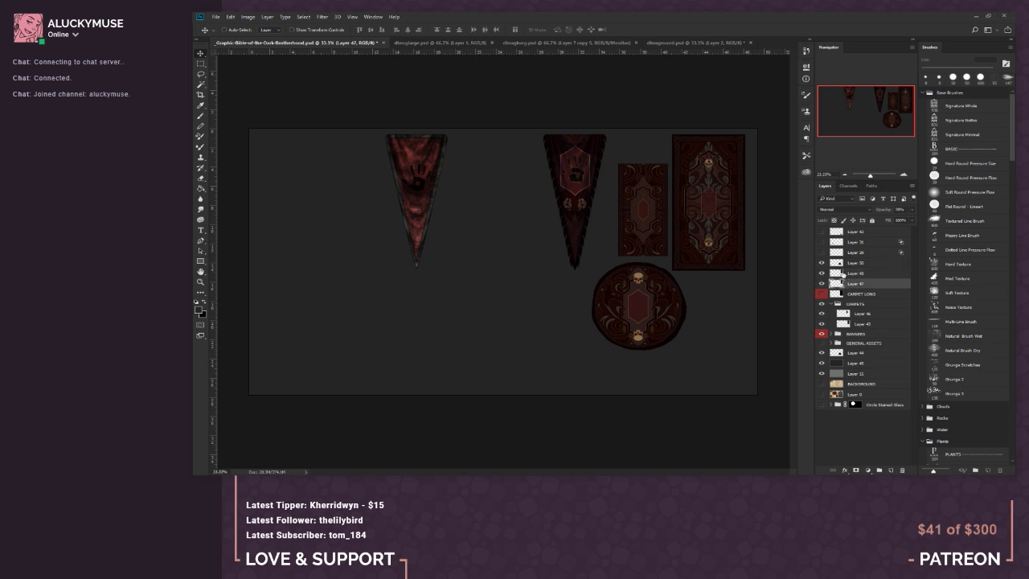
{"action": "key", "text": "Delete"}
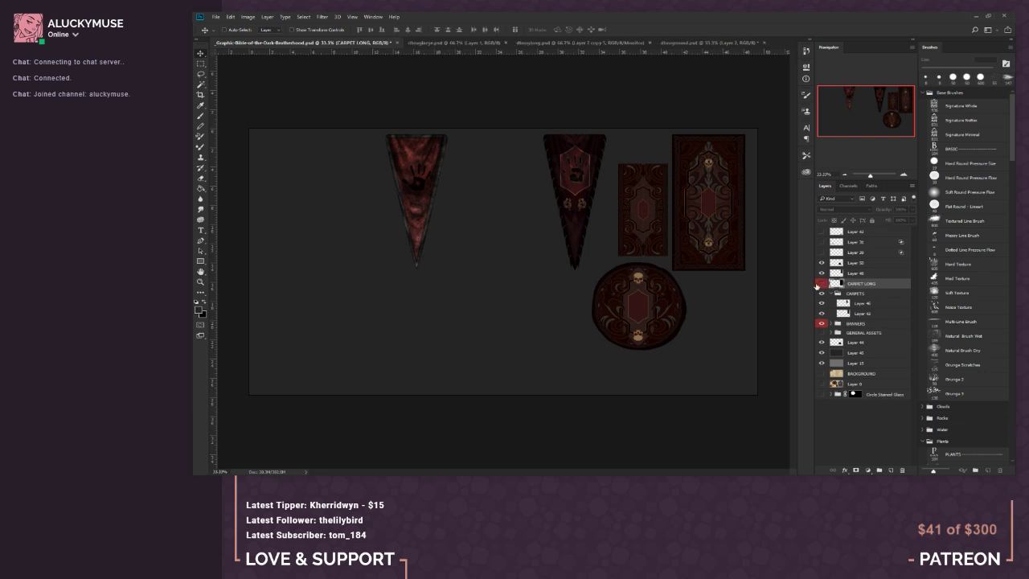
{"action": "left_click", "coordinate": [820, 285]}
{"action": "left_click", "coordinate": [819, 285]}
{"action": "key", "text": "Delete"}
Step: Compare the new round rug with the old one underneath by toggling visibility, and examine the new rug up close
{"action": "left_click", "coordinate": [821, 268]}
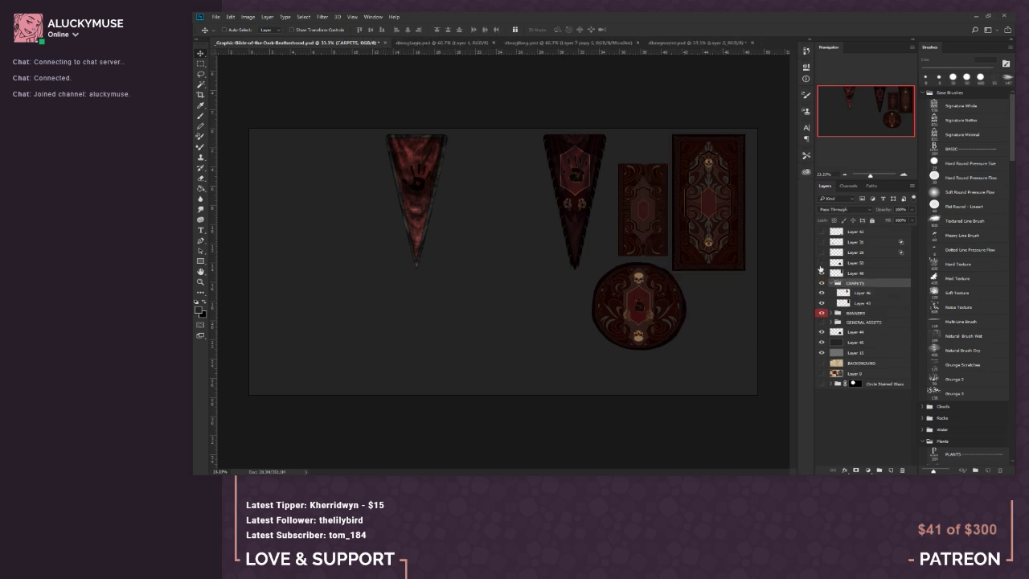
{"action": "left_click", "coordinate": [821, 270]}
{"action": "left_click", "coordinate": [821, 270]}
{"action": "left_click", "coordinate": [821, 269]}
{"action": "left_click", "coordinate": [903, 175]}
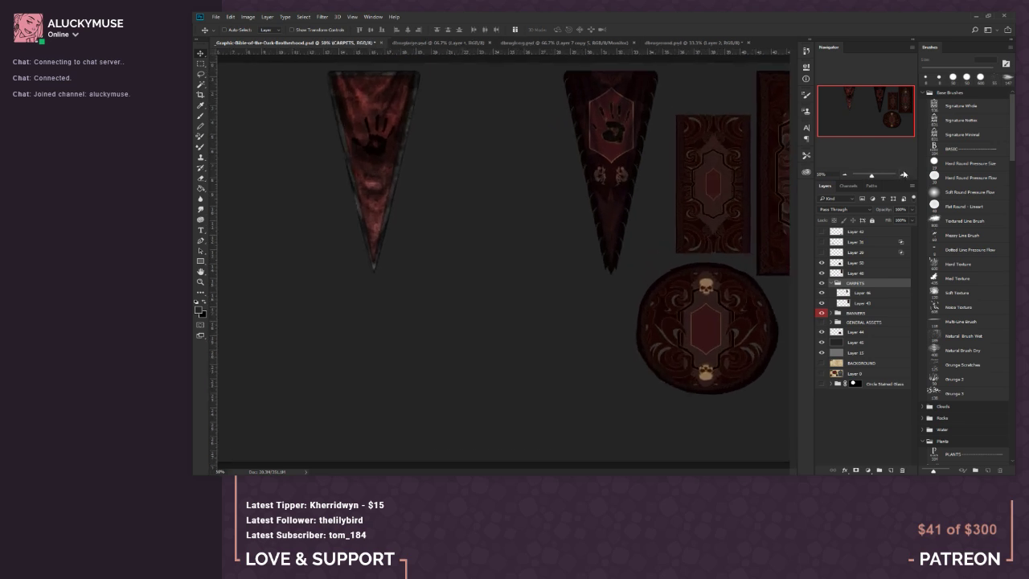
{"action": "mouse_move", "coordinate": [884, 132]}
{"action": "left_mouse_down"}
{"action": "mouse_move", "coordinate": [876, 120]}
{"action": "mouse_move", "coordinate": [893, 125]}
{"action": "left_mouse_up"}
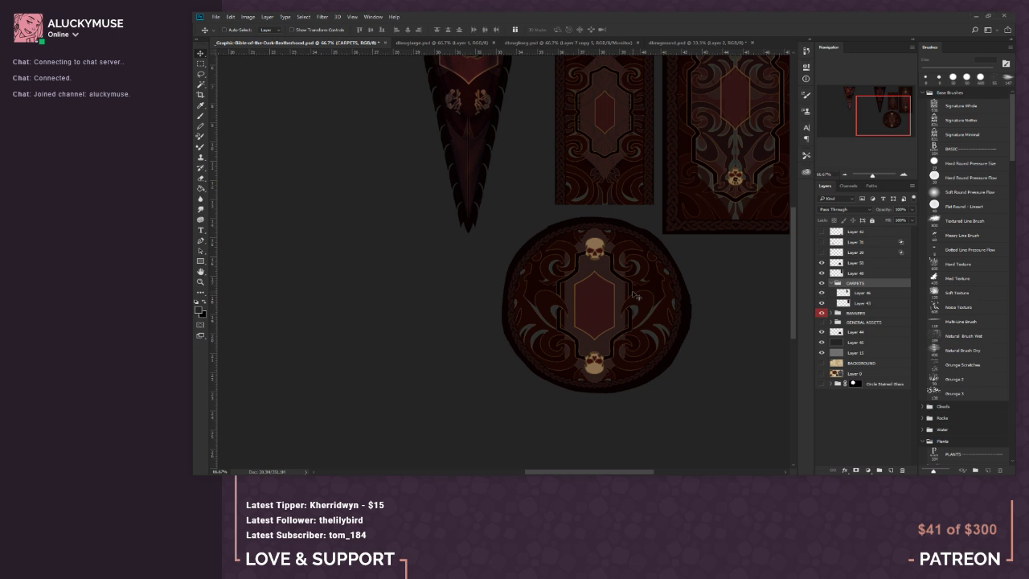
{"action": "scroll", "coordinate": [667, 313], "scroll_direction": "up", "scroll_amount": 1}
{"action": "scroll", "coordinate": [667, 313], "scroll_direction": "up", "scroll_amount": 3}
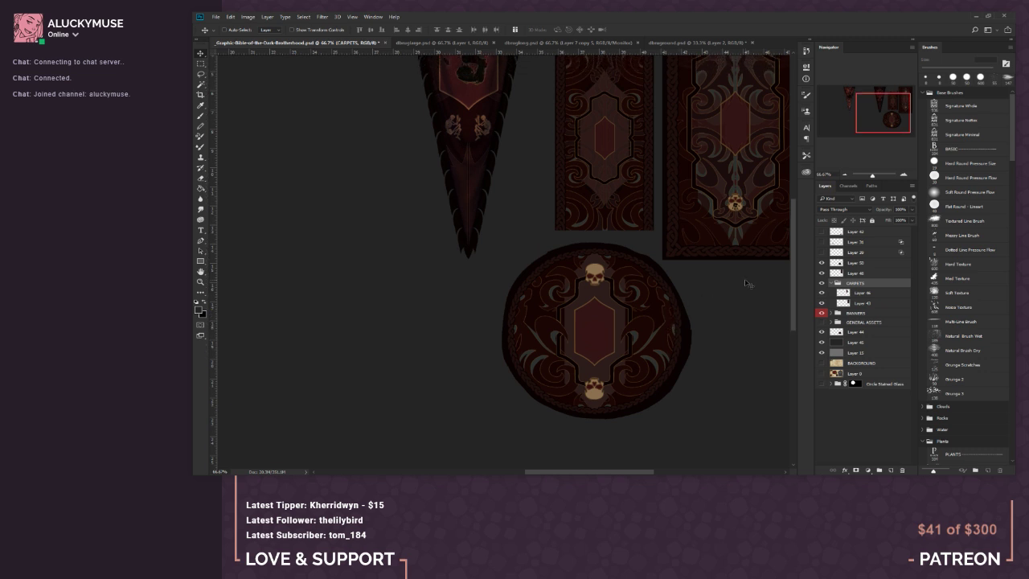
{"action": "key", "text": "ctrl+minus"}
{"action": "key", "text": "ctrl+minus"}
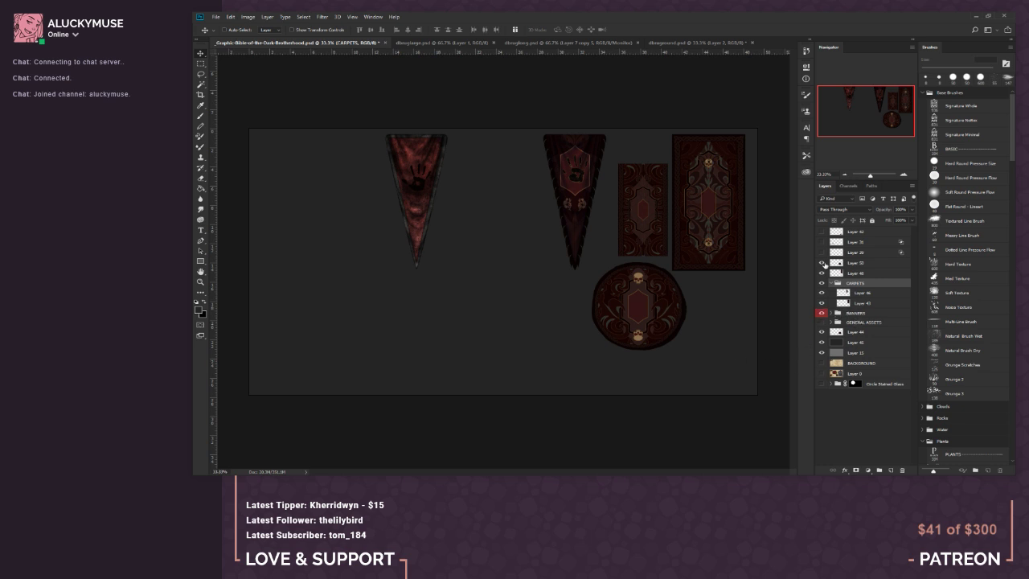
Step: Hide and delete Layer 44, which holds the old round rug
{"action": "left_click", "coordinate": [820, 334]}
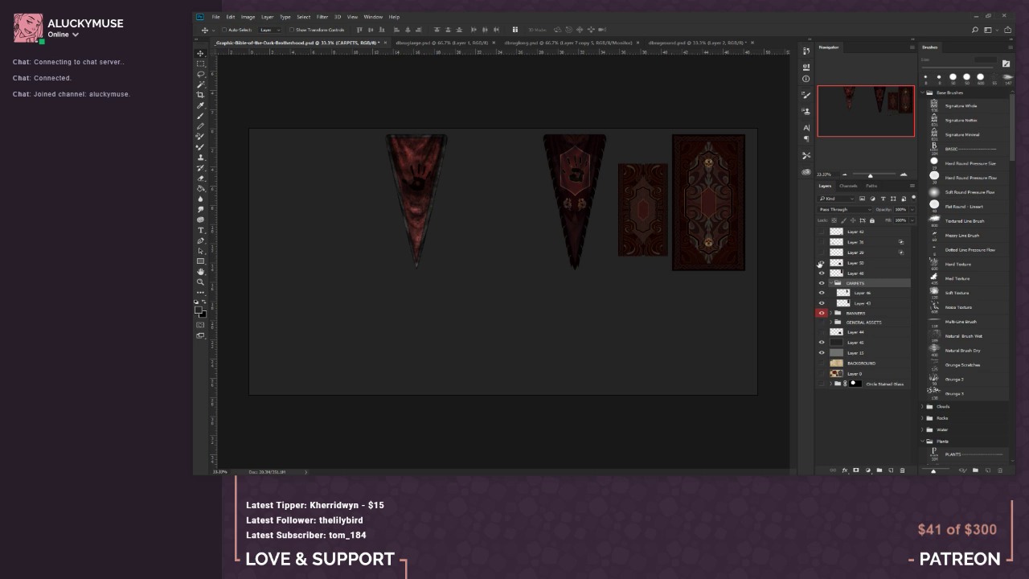
{"action": "left_click", "coordinate": [864, 333]}
{"action": "key", "text": "Delete"}
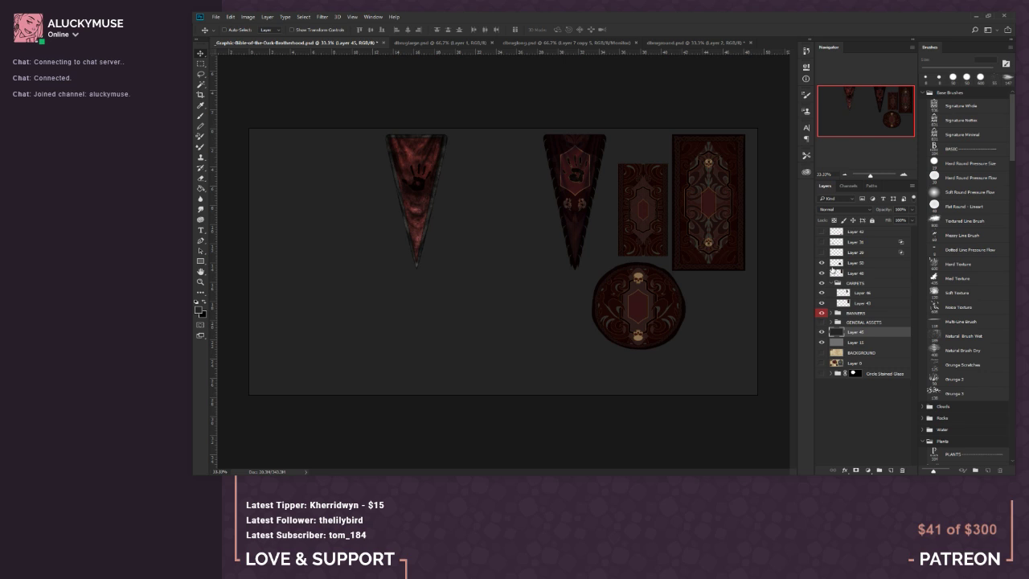
Step: Compare the designs in the round, long and large rug documents
{"action": "left_click", "coordinate": [570, 43]}
{"action": "key", "text": "ctrl+Tab"}
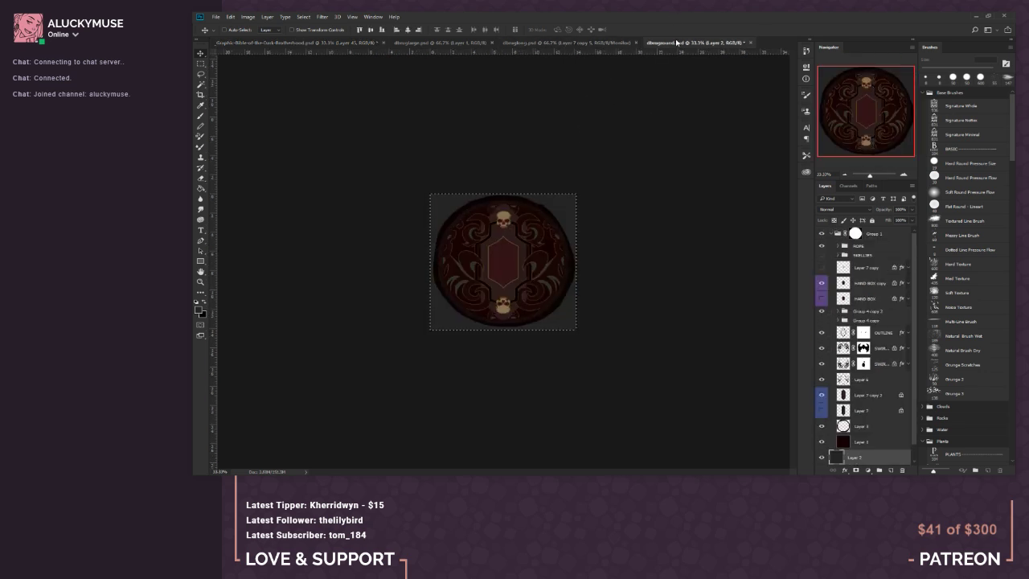
{"action": "key", "text": "ctrl+plus"}
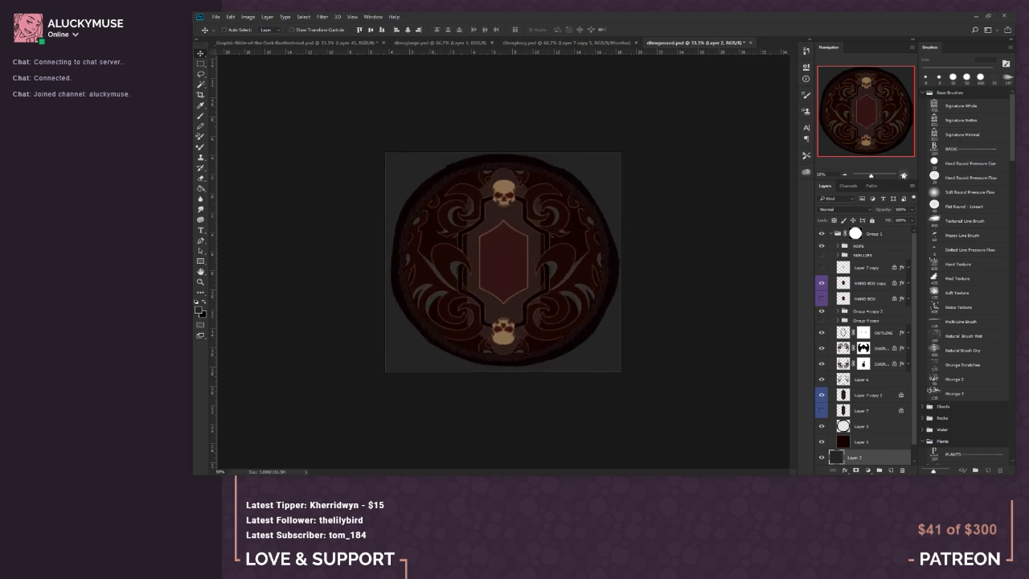
{"action": "left_click", "coordinate": [599, 42]}
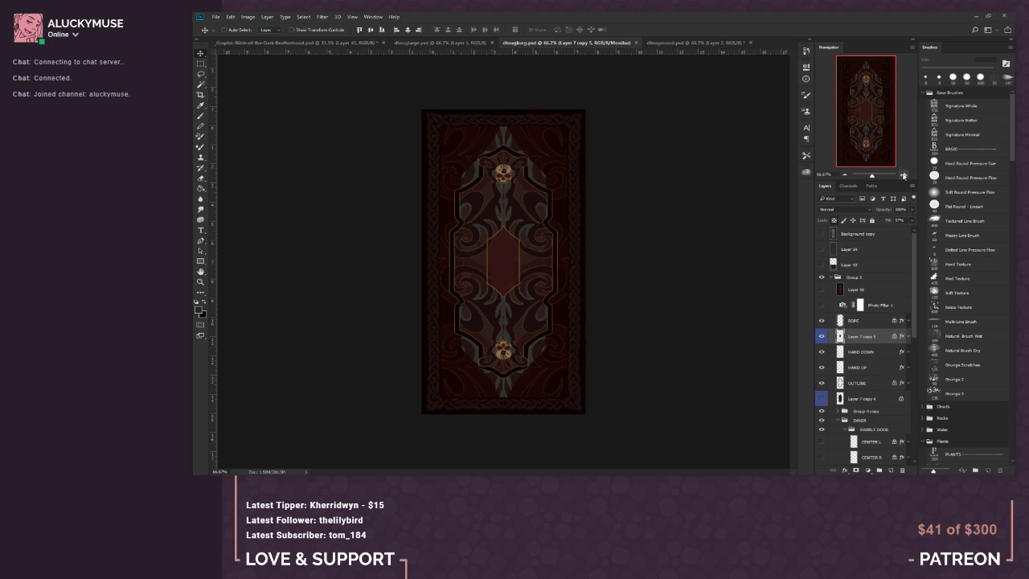
{"action": "key", "text": "ctrl+plus"}
{"action": "left_click", "coordinate": [440, 42]}
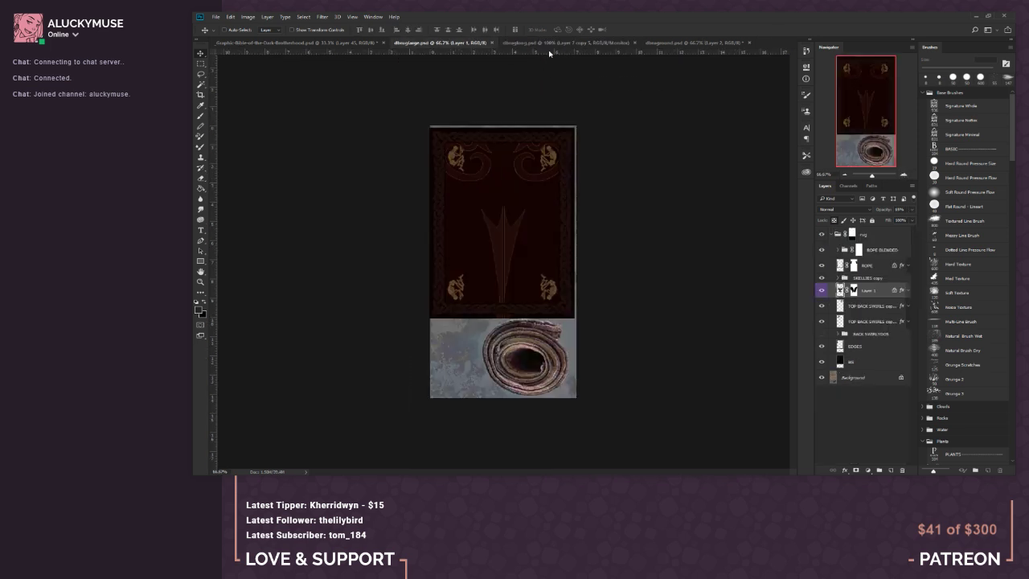
{"action": "left_click", "coordinate": [563, 44]}
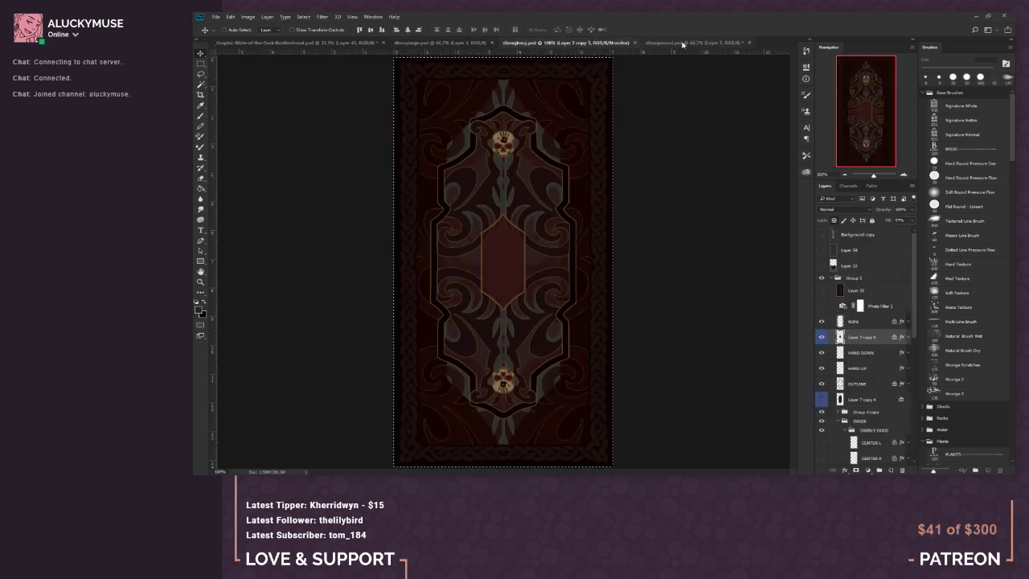
{"action": "left_click", "coordinate": [691, 44]}
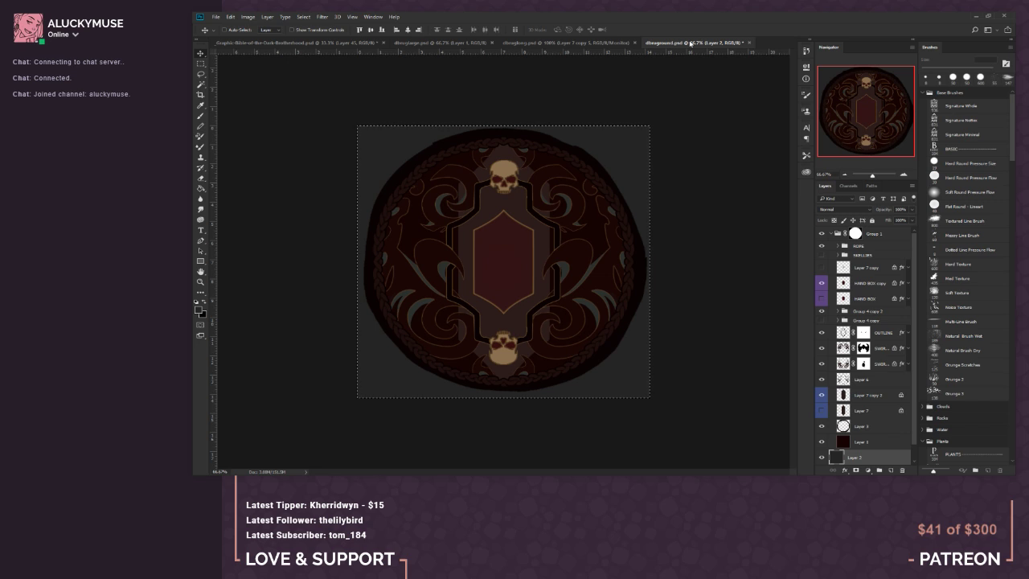
{"action": "left_click", "coordinate": [426, 42]}
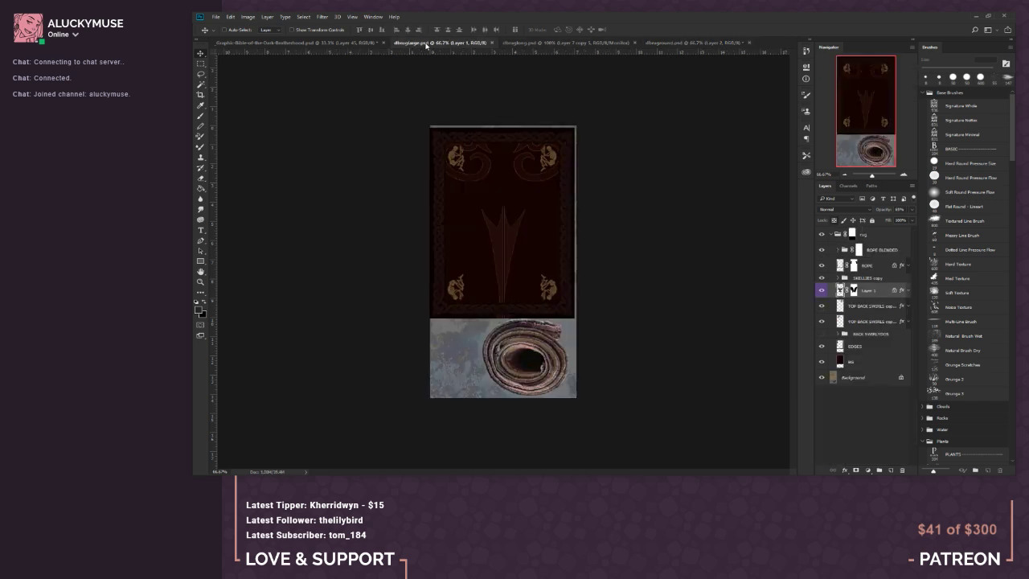
Step: Copy the spiked motif on Layer 1 from the large rug into the round rug document, placing it above HAND BOX copy in Group 1
{"action": "left_click", "coordinate": [200, 63]}
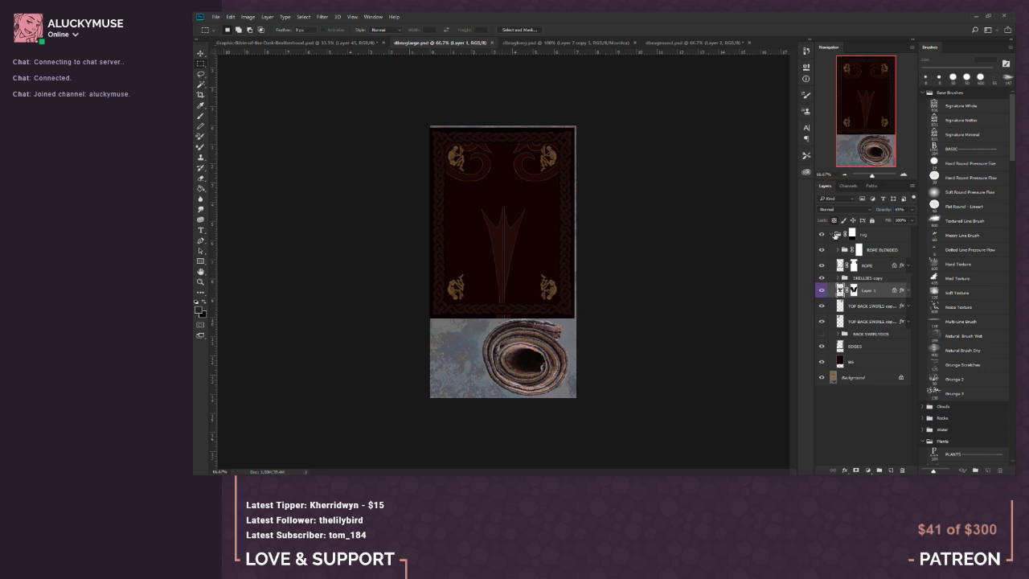
{"action": "left_click", "coordinate": [822, 288]}
{"action": "left_click", "coordinate": [822, 288]}
{"action": "left_click_drag", "start_coordinate": [677, 45], "coordinate": [385, 67]}
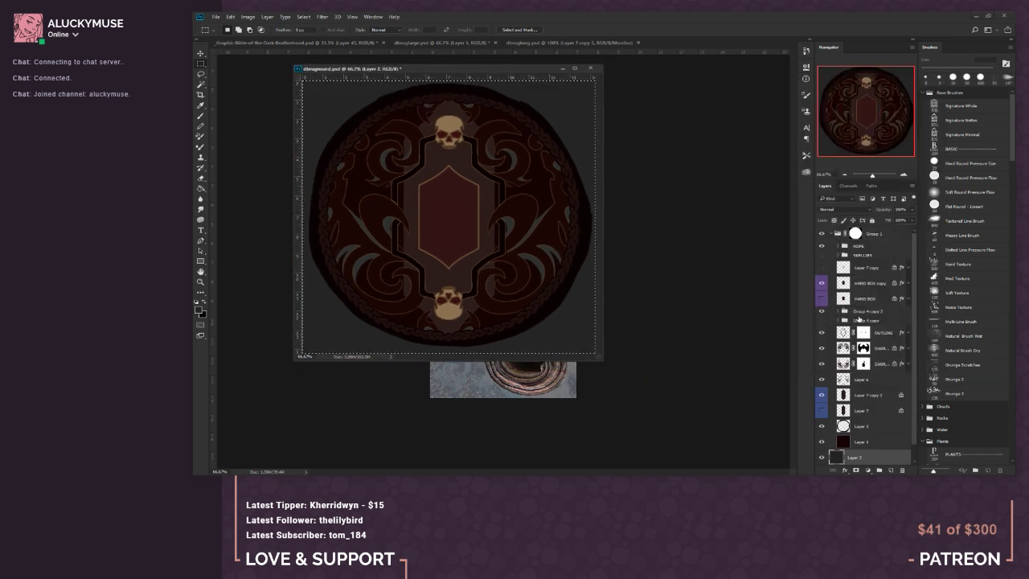
{"action": "left_click", "coordinate": [719, 426]}
{"action": "left_click_drag", "start_coordinate": [842, 294], "coordinate": [458, 238]}
{"action": "left_click_drag", "start_coordinate": [474, 69], "coordinate": [711, 46]}
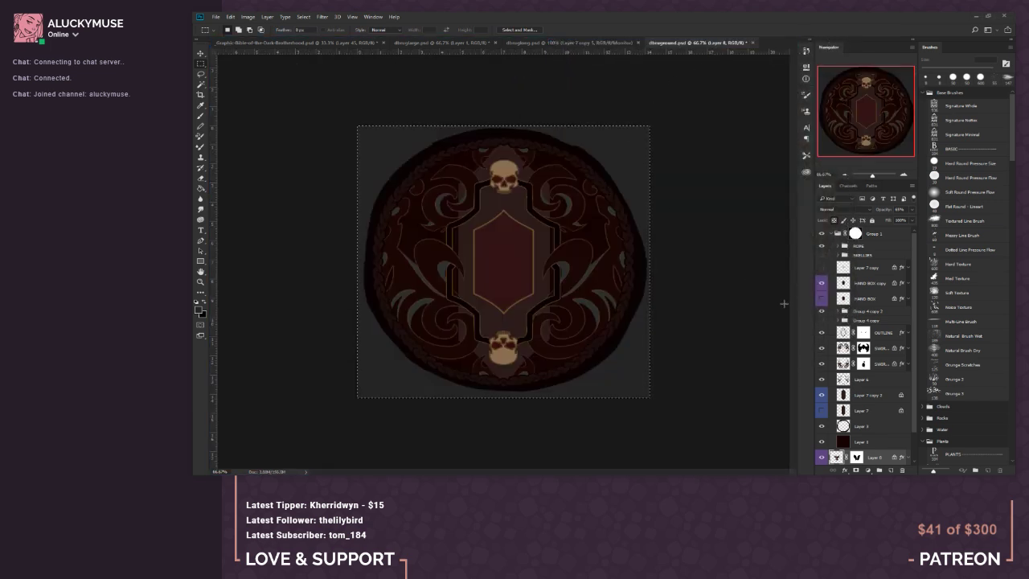
{"action": "left_click_drag", "start_coordinate": [837, 465], "coordinate": [852, 277]}
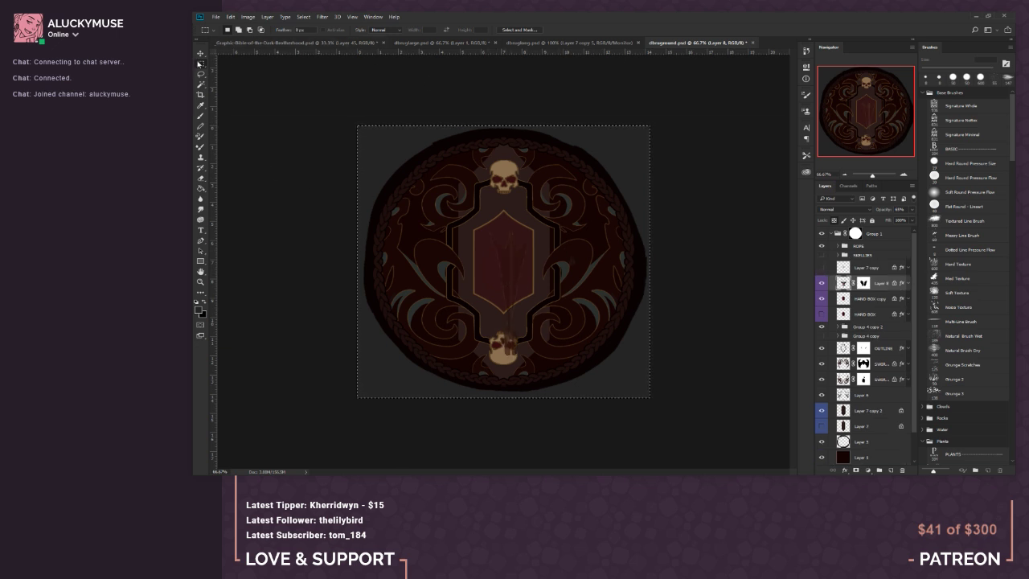
{"action": "right_click", "coordinate": [481, 287]}
{"action": "left_click", "coordinate": [518, 379]}
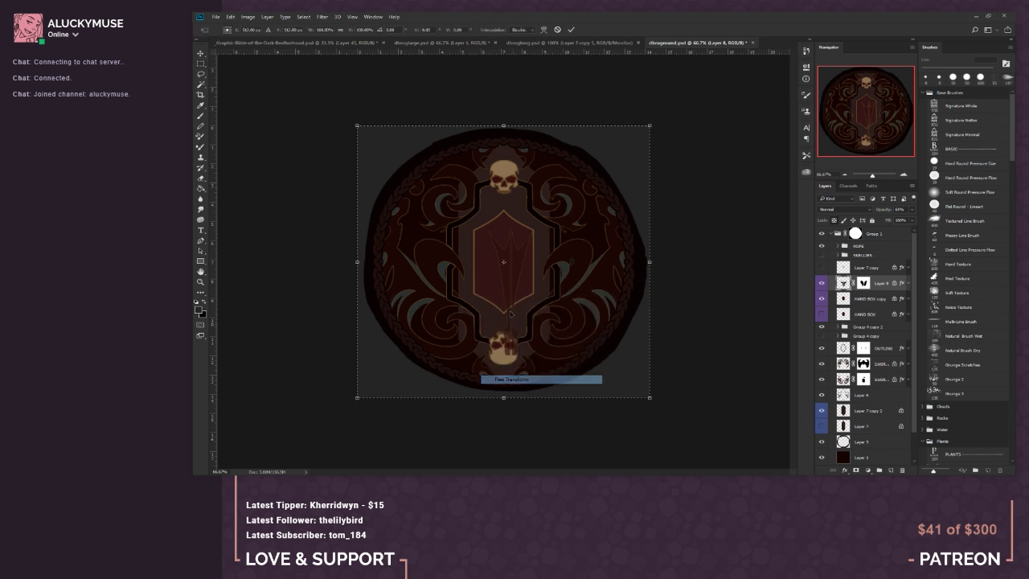
{"action": "left_click", "coordinate": [200, 63]}
Step: Clear the selection, then enlarge the spiked motif and center it horizontally over the lower half of the round rug
{"action": "key", "text": "ctrl+d"}
{"action": "right_click", "coordinate": [508, 263]}
{"action": "left_click", "coordinate": [546, 344]}
{"action": "left_click_drag", "start_coordinate": [576, 212], "coordinate": [519, 282]}
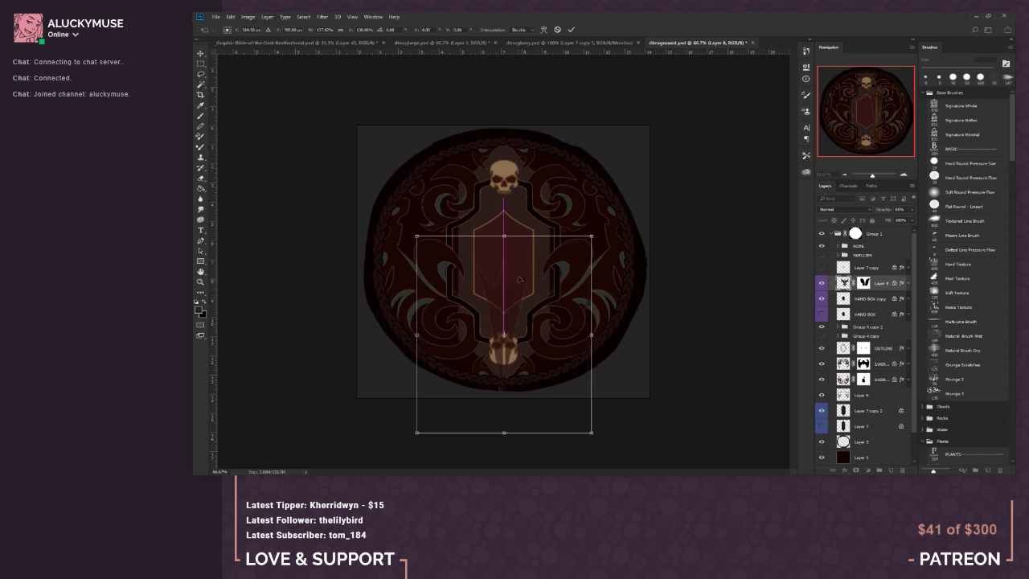
{"action": "left_click", "coordinate": [201, 63]}
{"action": "left_click", "coordinate": [561, 190]}
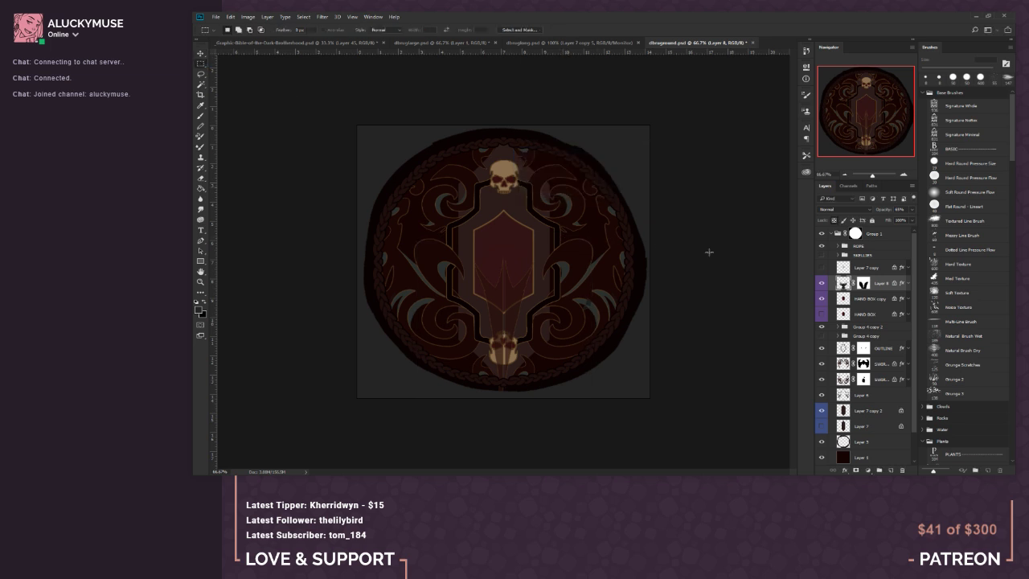
Step: Move the spiked motif's layer below Group 4 copy 2 so it sits behind the skulls, and return to the large rug document
{"action": "left_click_drag", "start_coordinate": [844, 285], "coordinate": [859, 335]}
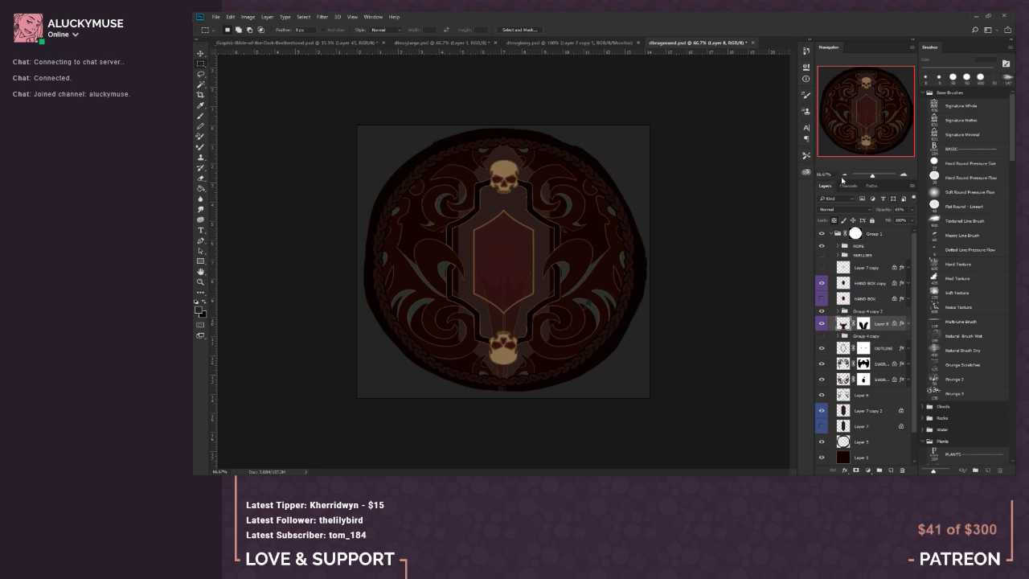
{"action": "left_click", "coordinate": [435, 44]}
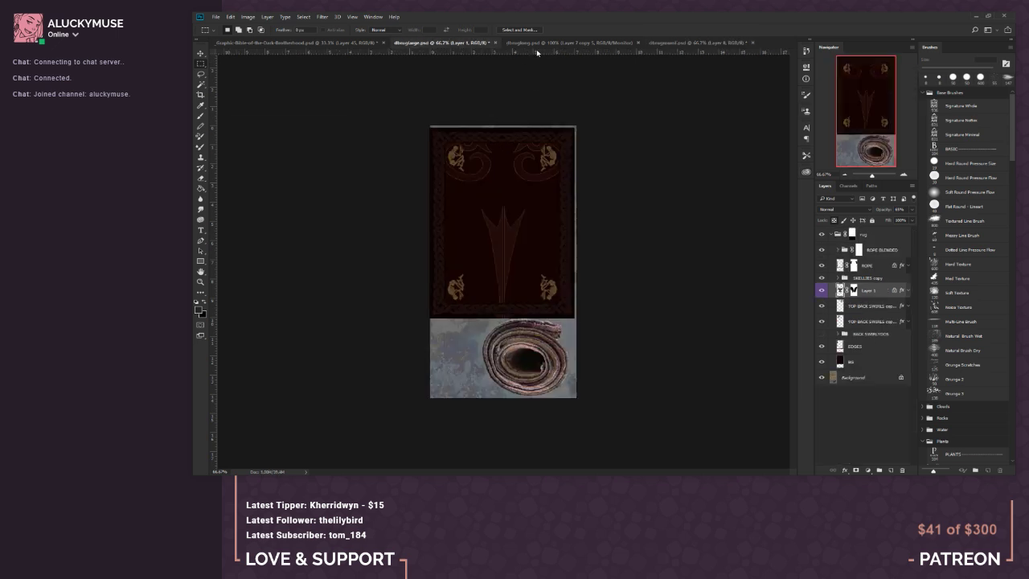
Step: Sample a colour above the central hexagon in the long rug document, and return to the round rug document
{"action": "left_click", "coordinate": [536, 44]}
{"action": "key", "text": "i"}
{"action": "left_click", "coordinate": [521, 198]}
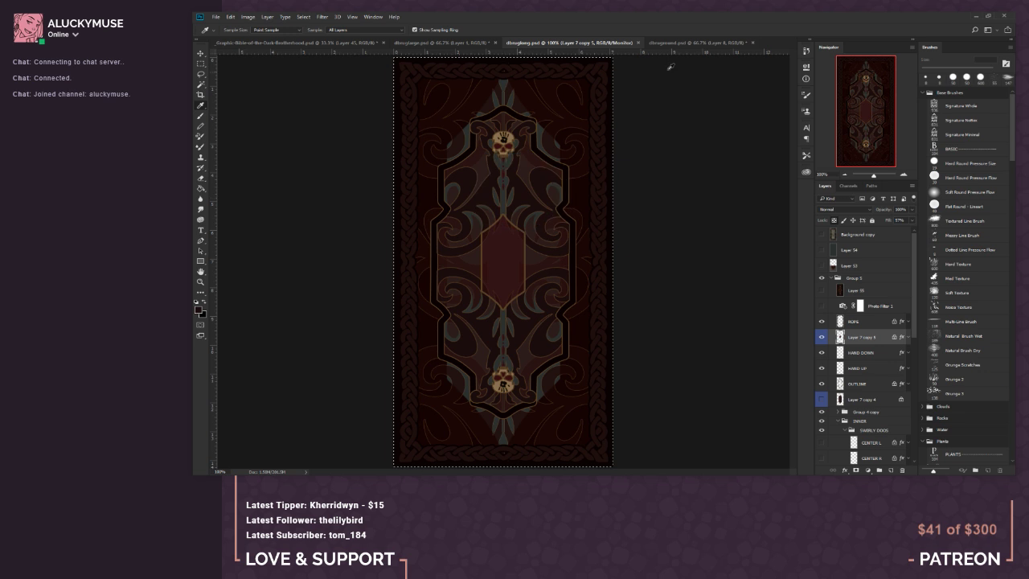
{"action": "left_click", "coordinate": [704, 43]}
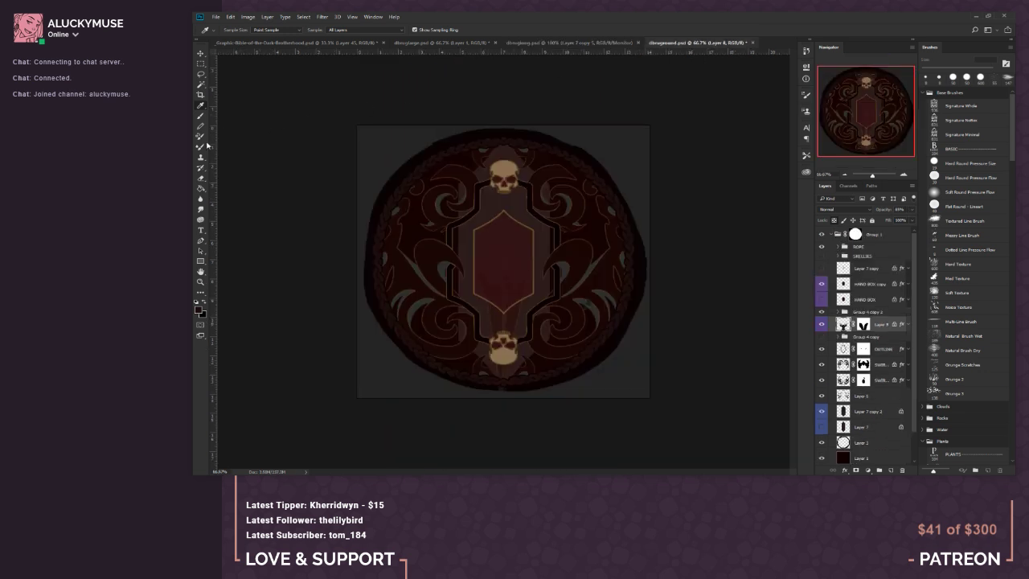
Step: Try painting over the spiked motif on Layer 8 with an enlarged Hard Round Pressure Size brush, and undo the stroke
{"action": "left_click", "coordinate": [201, 116]}
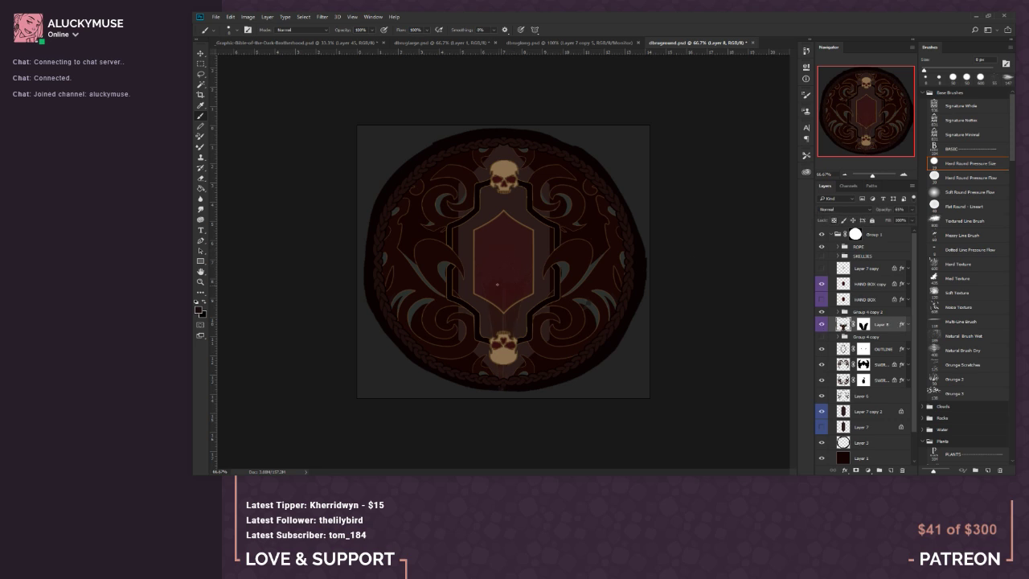
{"action": "key", "text": "bracketright"}
{"action": "key", "text": "bracketright"}
{"action": "key", "text": "bracketright"}
{"action": "key", "text": "bracketright"}
{"action": "key", "text": "bracketright"}
{"action": "key", "text": "bracketright"}
{"action": "key", "text": "bracketright"}
{"action": "key", "text": "bracketright"}
{"action": "key", "text": "bracketright"}
{"action": "key", "text": "bracketright"}
{"action": "left_click_drag", "start_coordinate": [525, 216], "coordinate": [508, 282]}
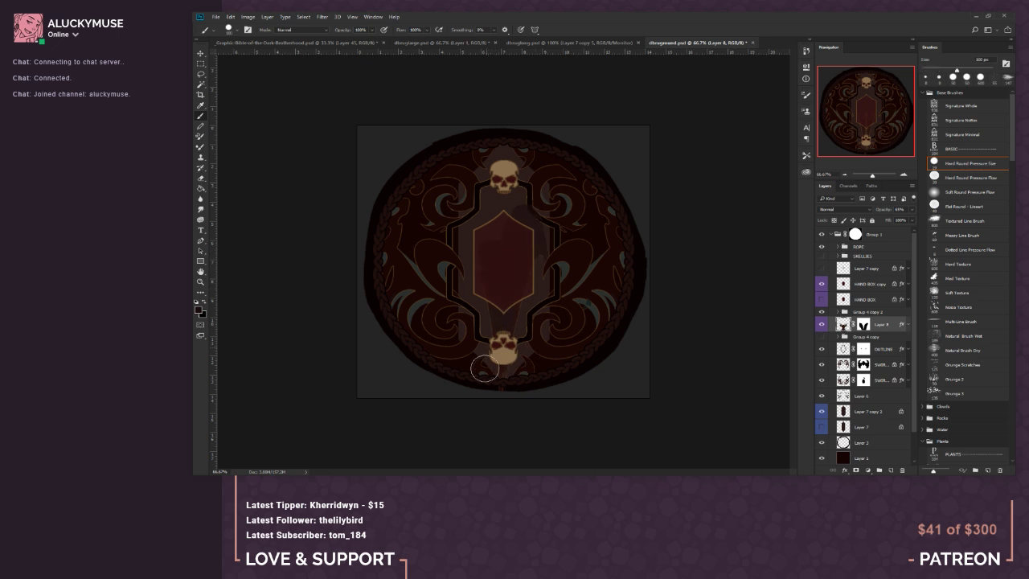
{"action": "left_click", "coordinate": [234, 22]}
{"action": "left_click", "coordinate": [243, 28]}
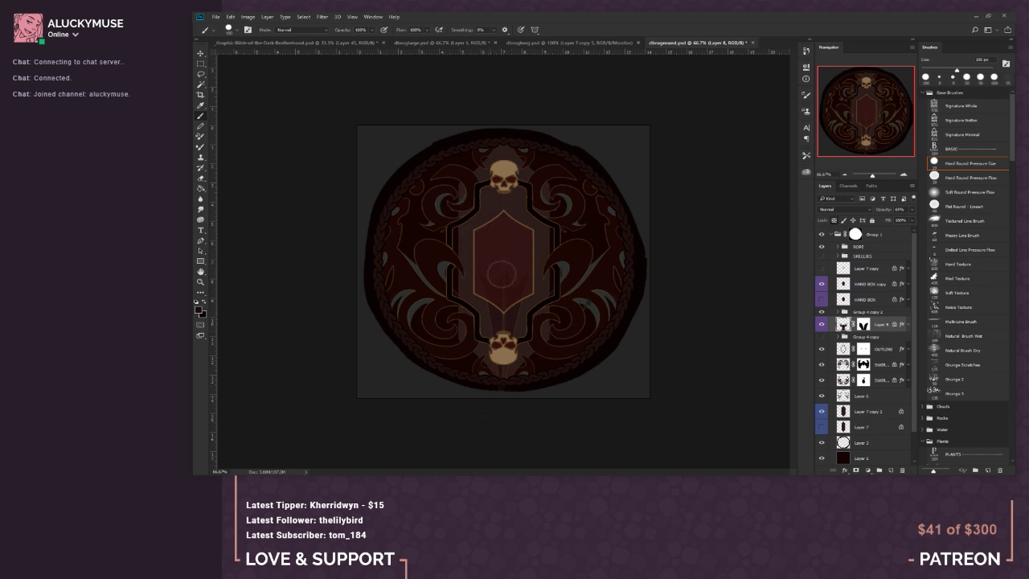
Step: Duplicate the spiked motif's Layer 8 and flip the copy horizontally with Free Transform
{"action": "key", "text": "m"}
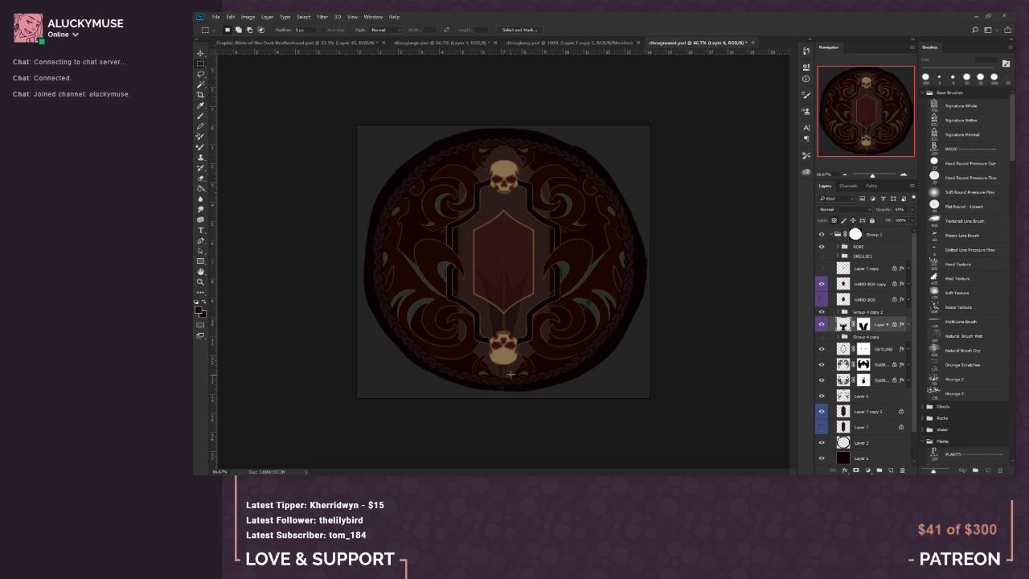
{"action": "left_click_drag", "start_coordinate": [841, 325], "coordinate": [890, 472]}
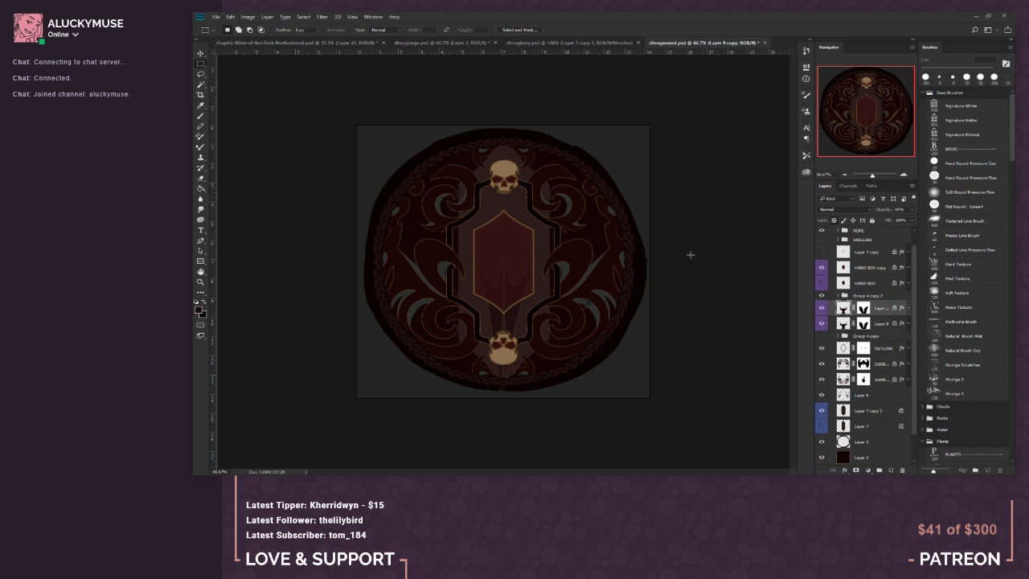
{"action": "right_click", "coordinate": [492, 235]}
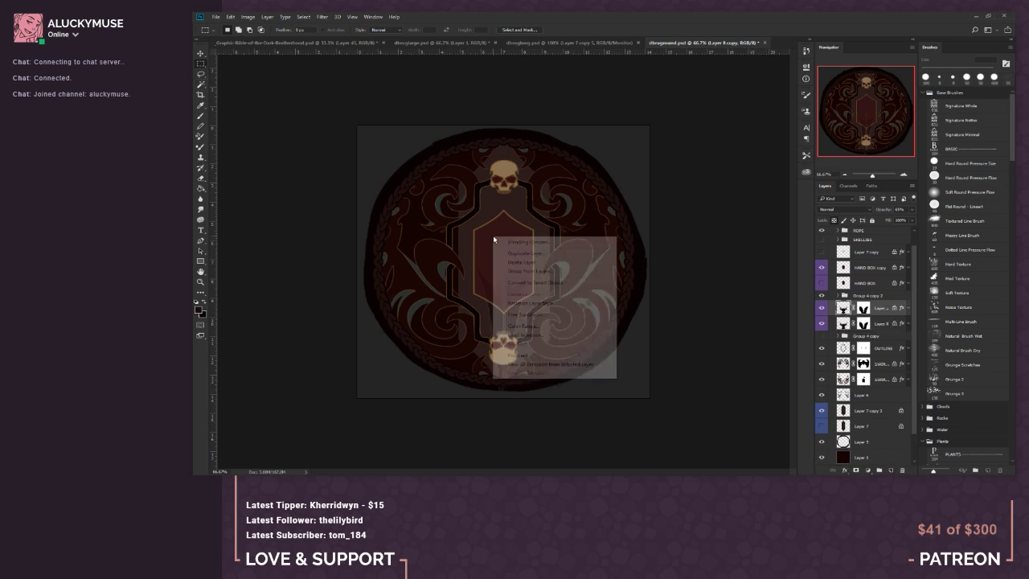
{"action": "left_click", "coordinate": [524, 314]}
{"action": "right_click", "coordinate": [523, 309]}
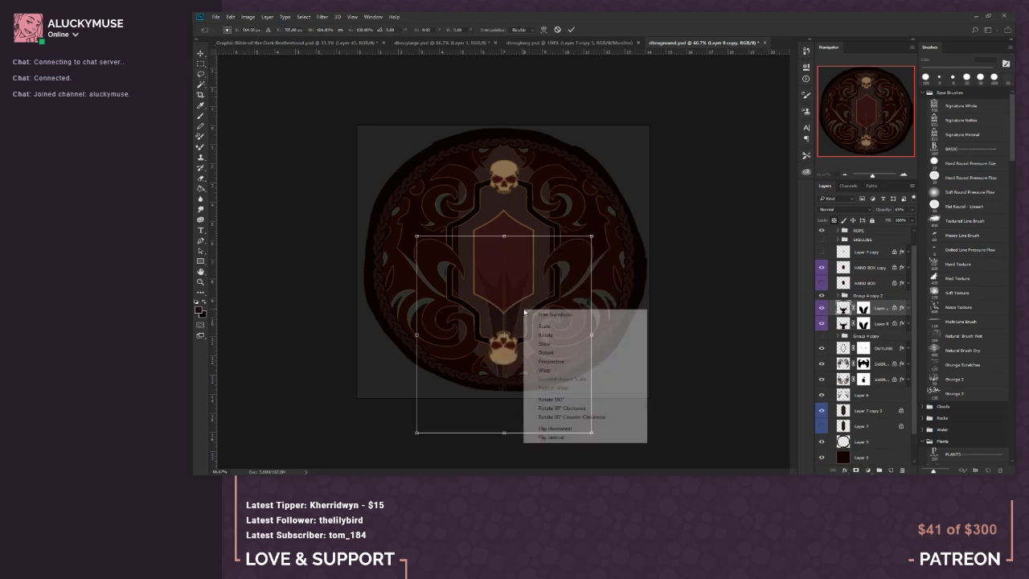
{"action": "left_click", "coordinate": [570, 427]}
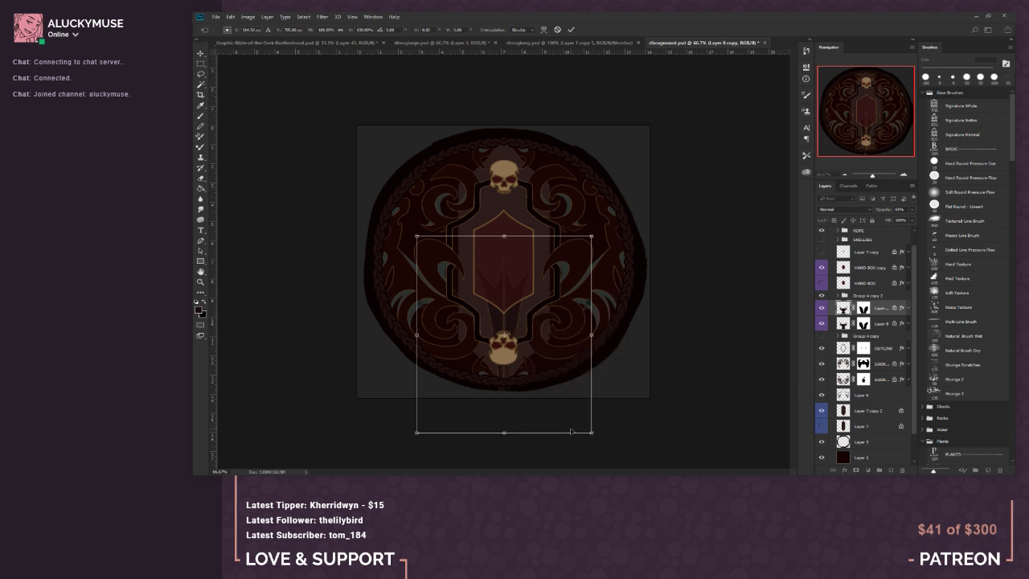
{"action": "left_click", "coordinate": [200, 62]}
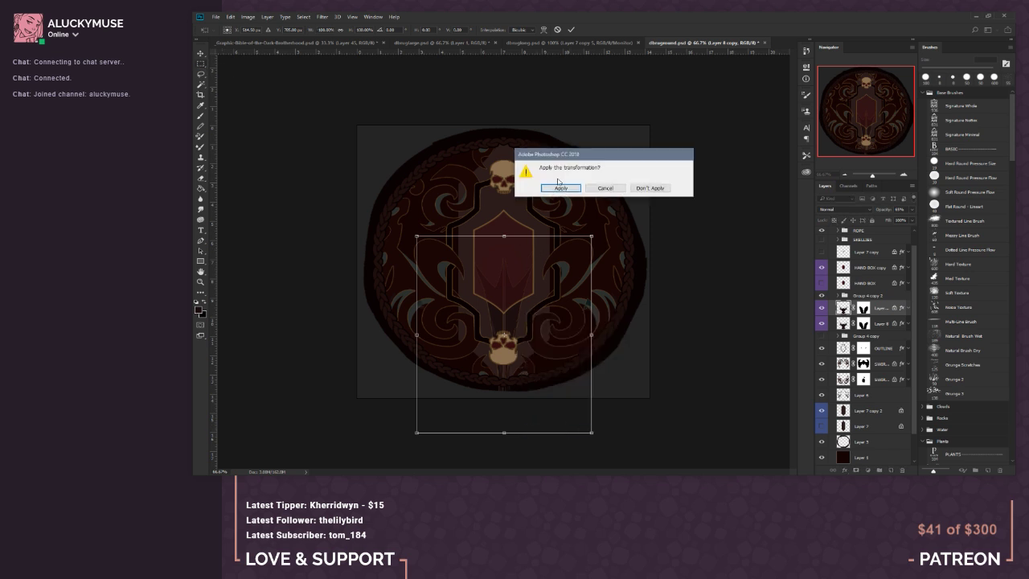
{"action": "left_click", "coordinate": [566, 190]}
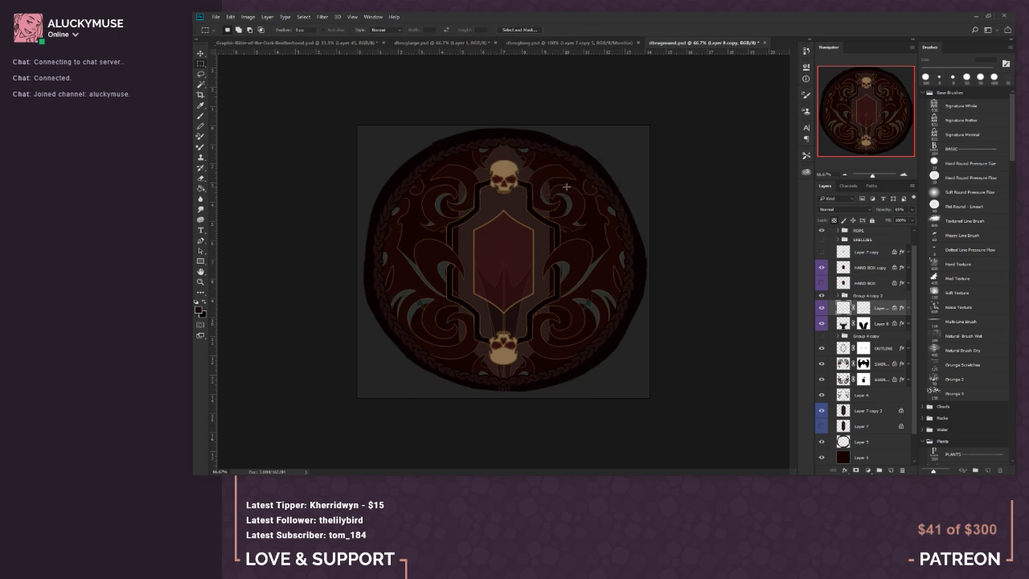
Step: Set the opacity of both spiked motif layers to 100% and hide the Inner Glow effect on Layer 8 copy
{"action": "left_click", "coordinate": [913, 210]}
{"action": "left_click_drag", "start_coordinate": [897, 219], "coordinate": [920, 221]}
{"action": "key", "text": "6"}
{"action": "key", "text": "9"}
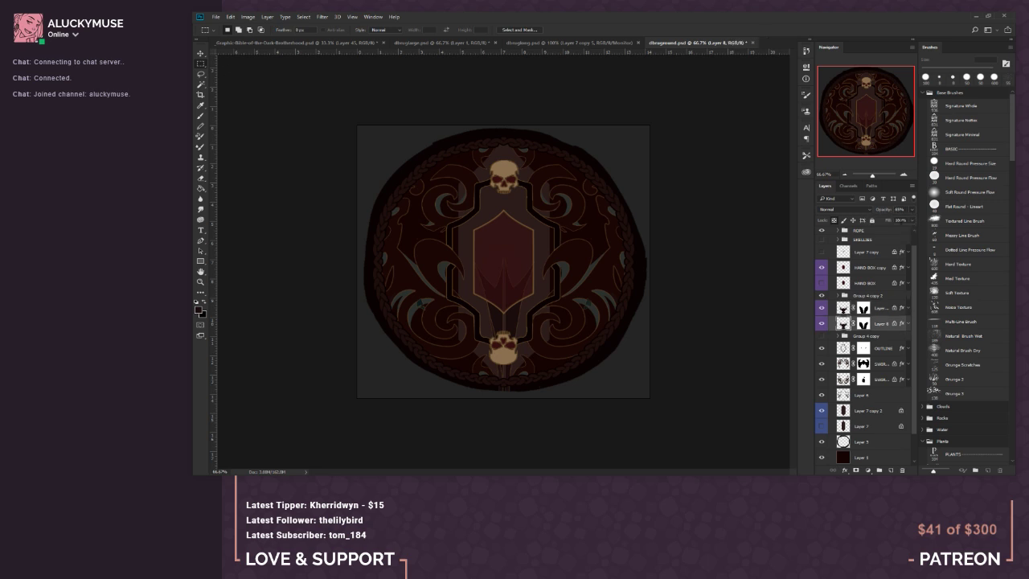
{"action": "left_click", "coordinate": [912, 209]}
{"action": "left_click_drag", "start_coordinate": [900, 219], "coordinate": [925, 222]}
{"action": "left_click", "coordinate": [909, 308]}
{"action": "left_click", "coordinate": [847, 321]}
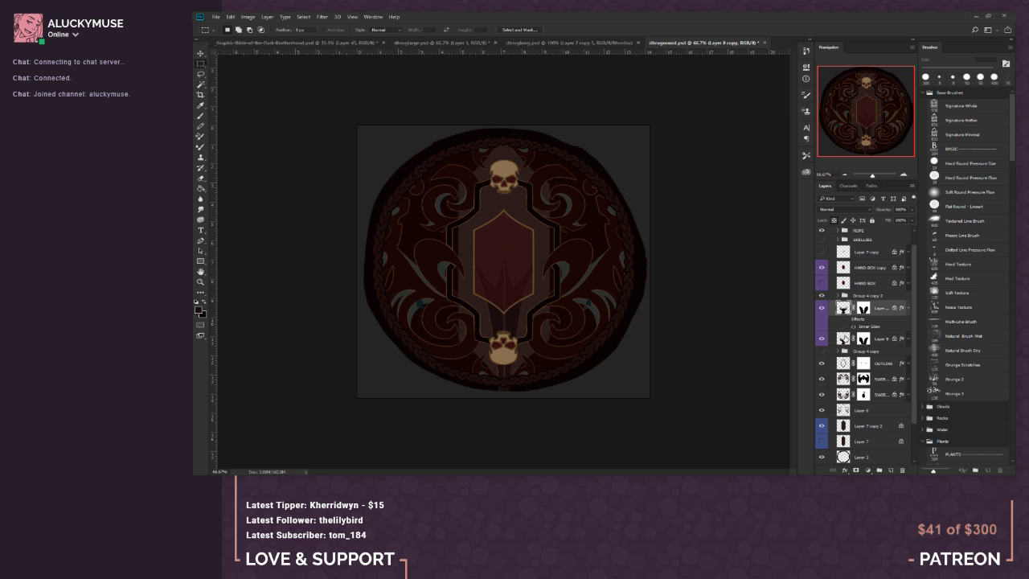
Step: Try merging Layer 8 copy with Layer 8, and undo the merge
{"action": "left_click", "coordinate": [844, 340], "text": "shift"}
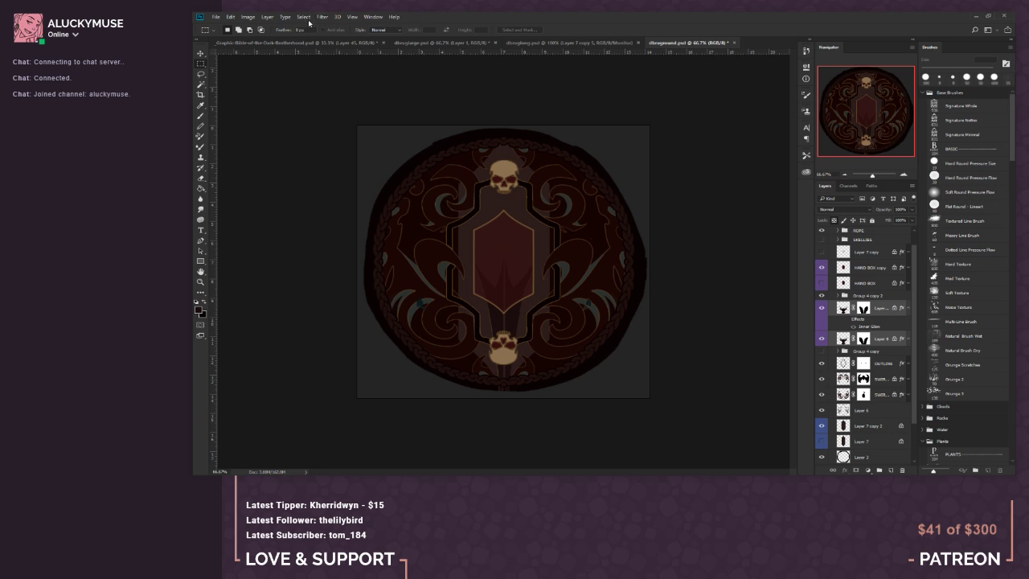
{"action": "left_click", "coordinate": [267, 17]}
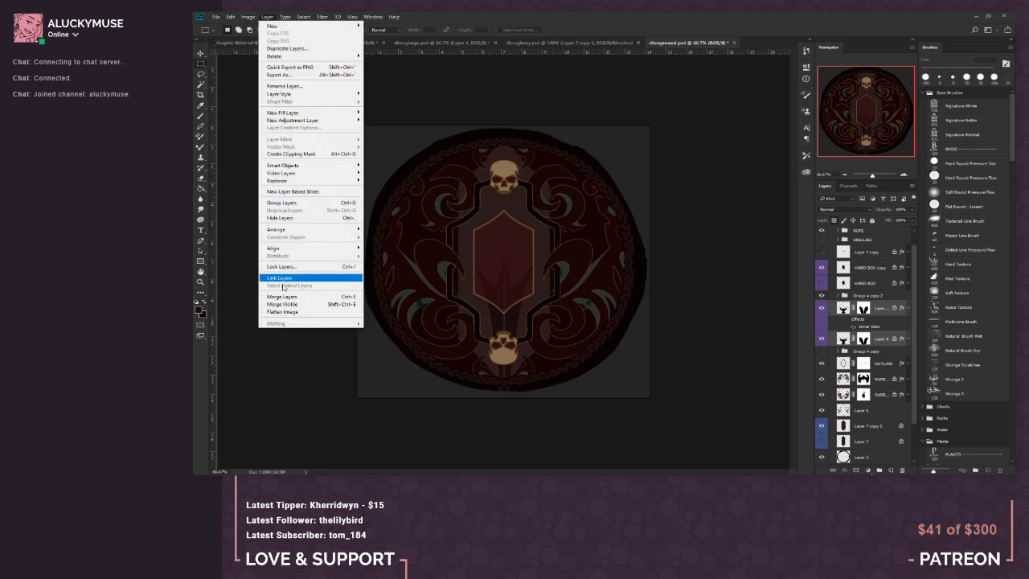
{"action": "left_click", "coordinate": [295, 298]}
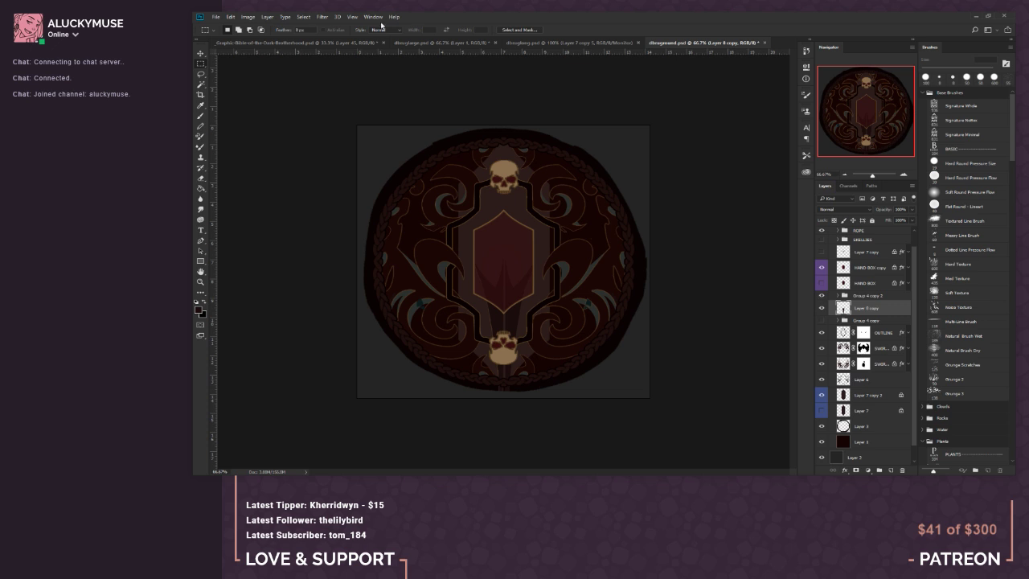
{"action": "left_click", "coordinate": [231, 16]}
{"action": "left_click", "coordinate": [241, 42]}
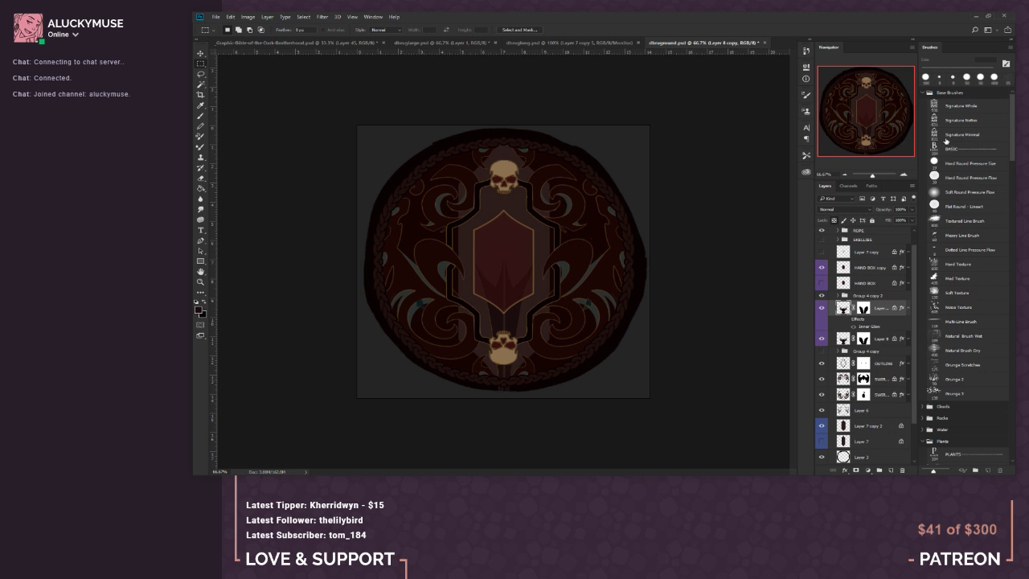
Step: Expand the effects of Layer 8 and hide its Inner Glow
{"action": "left_click", "coordinate": [904, 172]}
{"action": "left_click", "coordinate": [903, 172]}
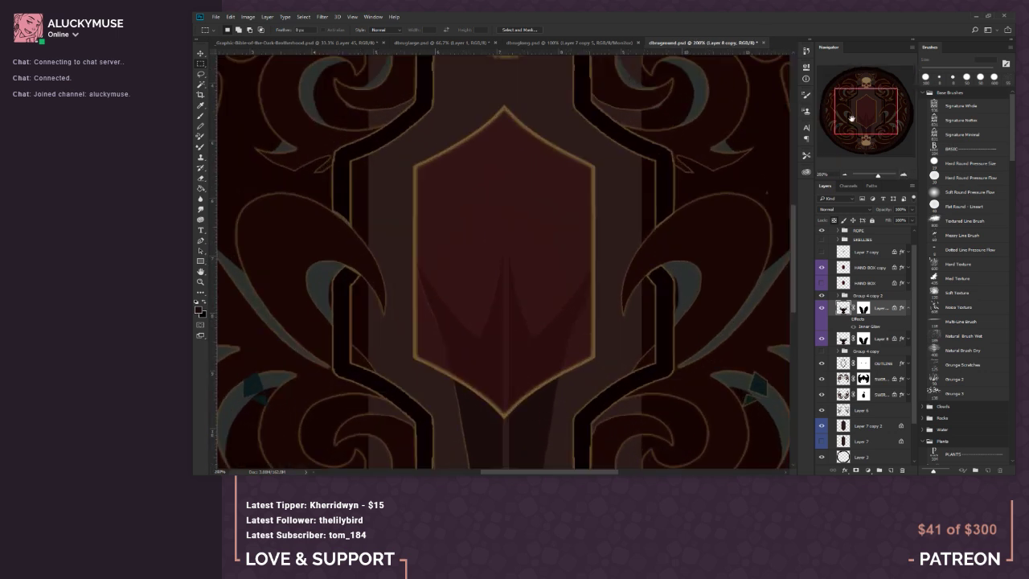
{"action": "left_click_drag", "start_coordinate": [871, 110], "coordinate": [866, 140]}
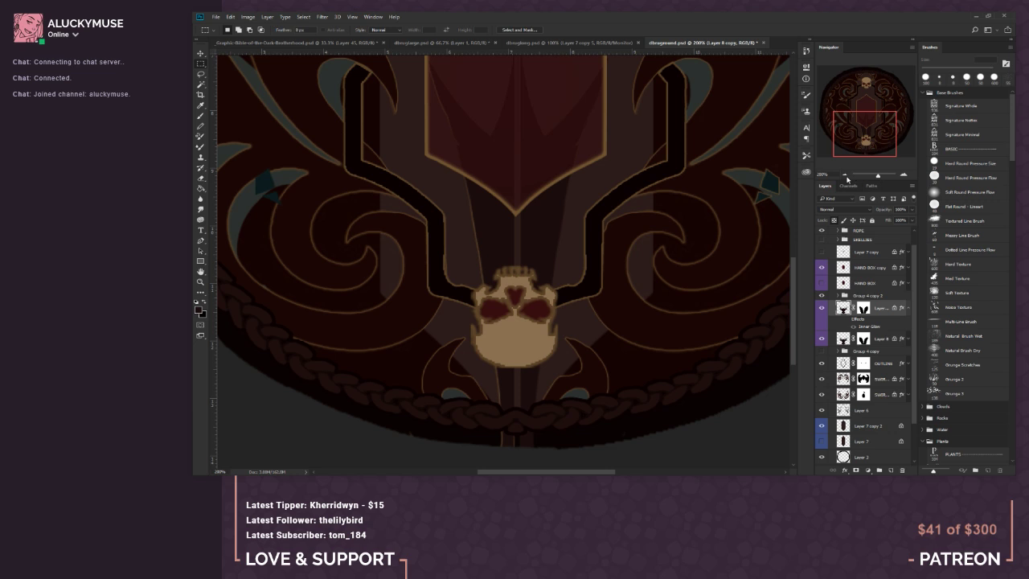
{"action": "left_click", "coordinate": [876, 338]}
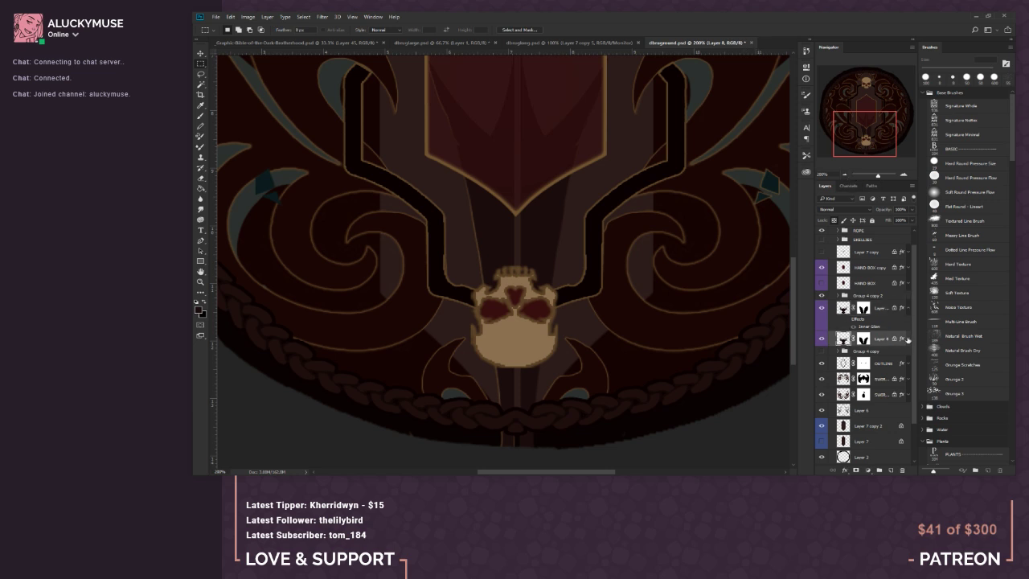
{"action": "left_click", "coordinate": [907, 339]}
Step: Try merging Layer 8 copy down into Layer 8 with the layer mask preserved, check its effects, and undo the merge
{"action": "left_click", "coordinate": [844, 308]}
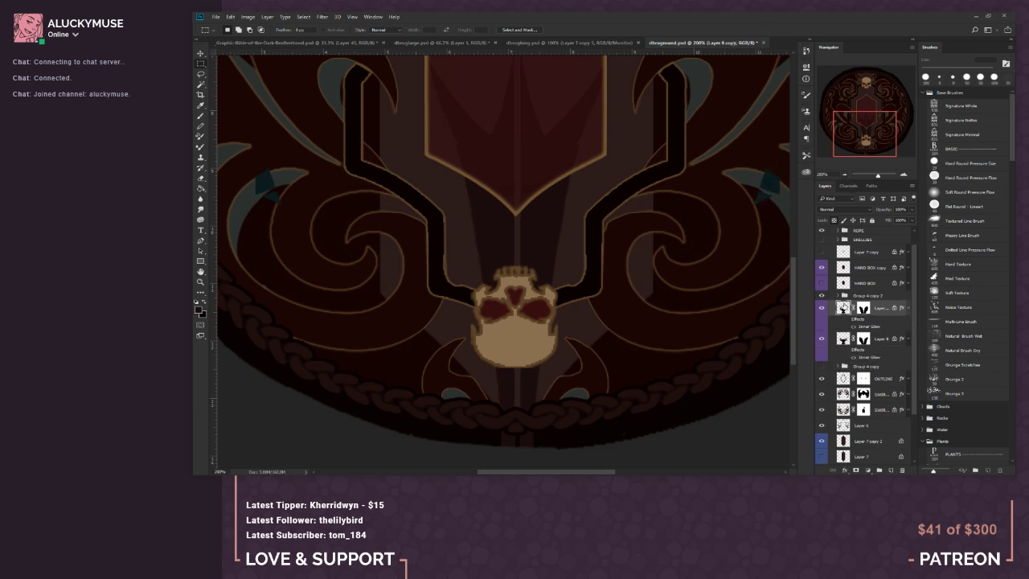
{"action": "left_click", "coordinate": [266, 16]}
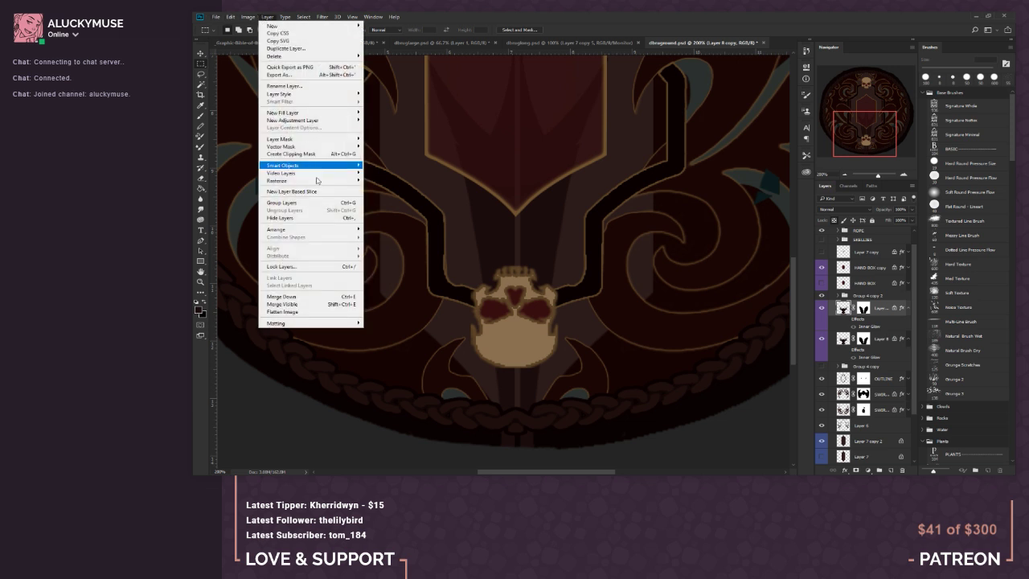
{"action": "left_click", "coordinate": [305, 299]}
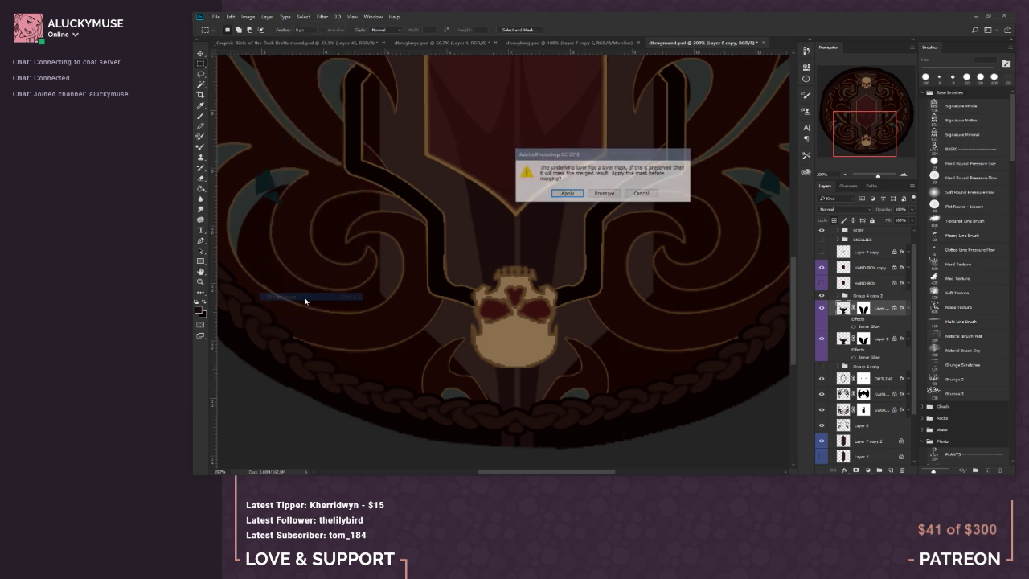
{"action": "left_click", "coordinate": [605, 193]}
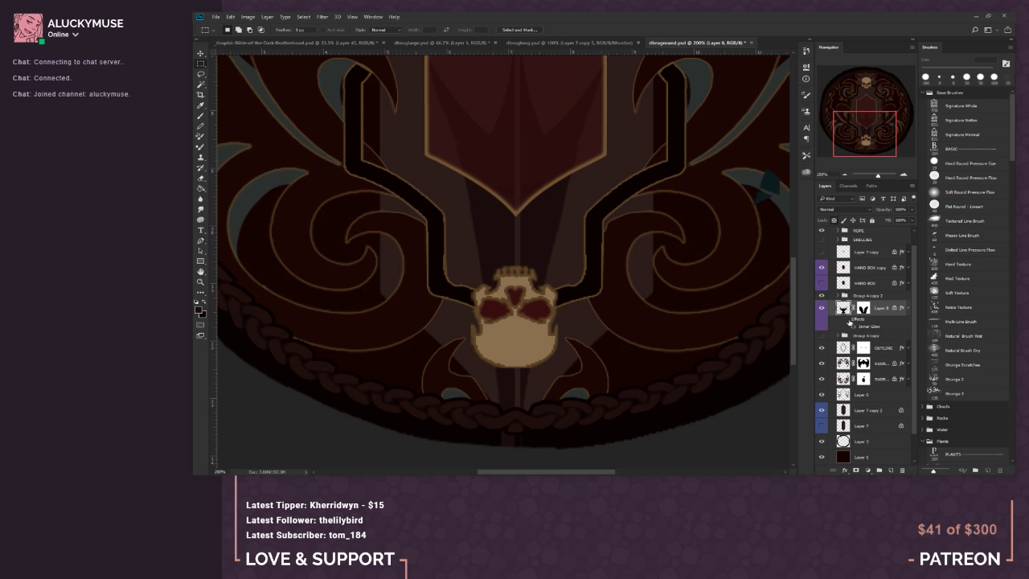
{"action": "left_click", "coordinate": [847, 319]}
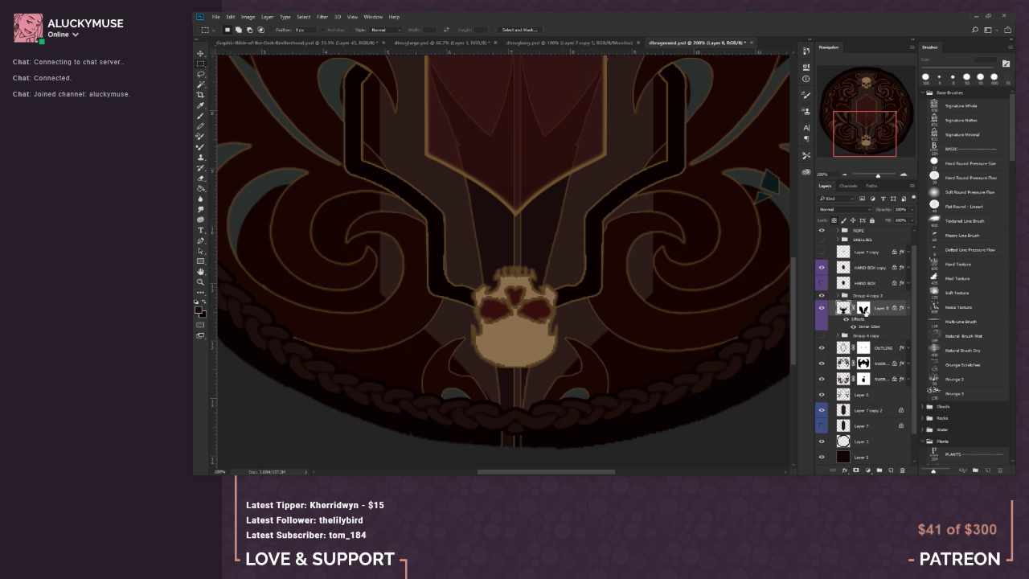
{"action": "left_click", "coordinate": [249, 17]}
{"action": "key", "text": "Escape"}
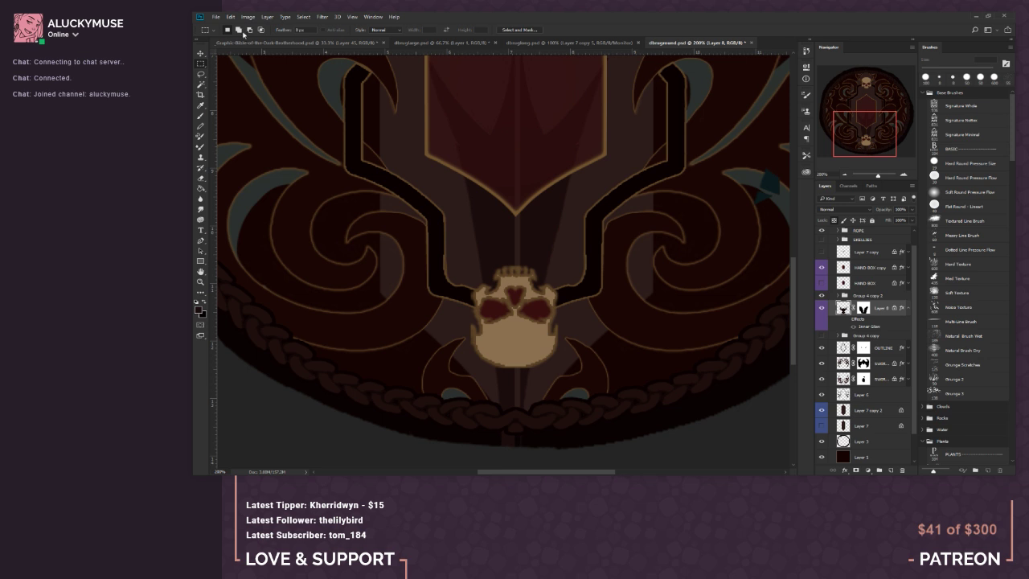
{"action": "left_click", "coordinate": [233, 17]}
{"action": "left_click", "coordinate": [249, 41]}
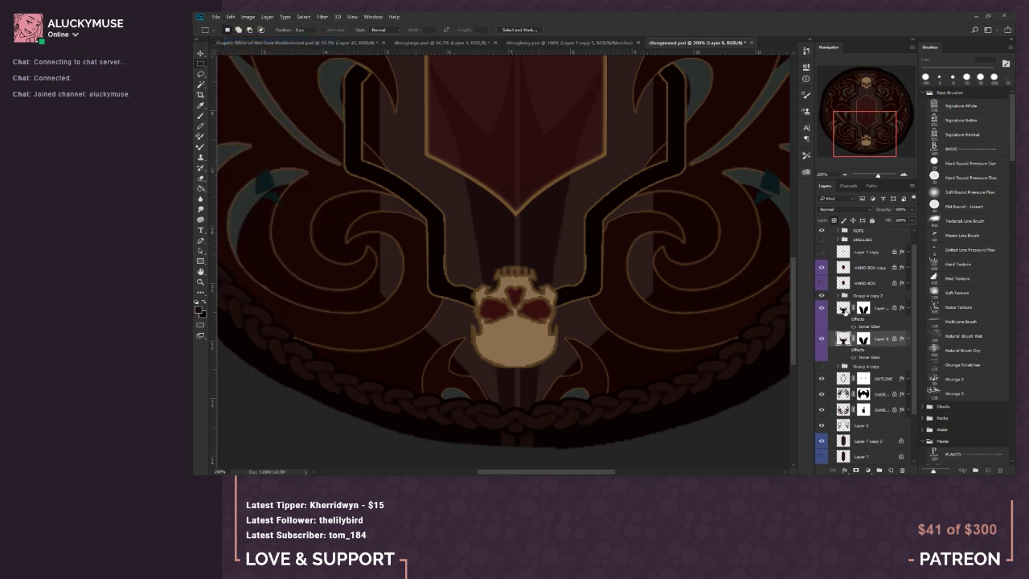
Step: Select both Layer 8 copy and Layer 8 and merge them into a single motif layer
{"action": "left_click", "coordinate": [846, 312]}
{"action": "left_click", "coordinate": [844, 341], "text": "shift"}
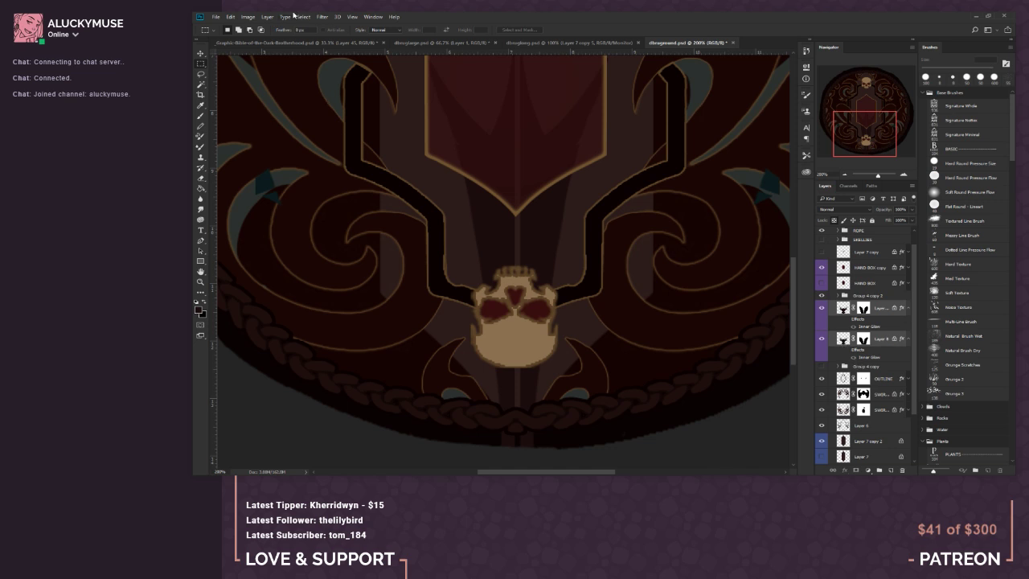
{"action": "left_click", "coordinate": [268, 16]}
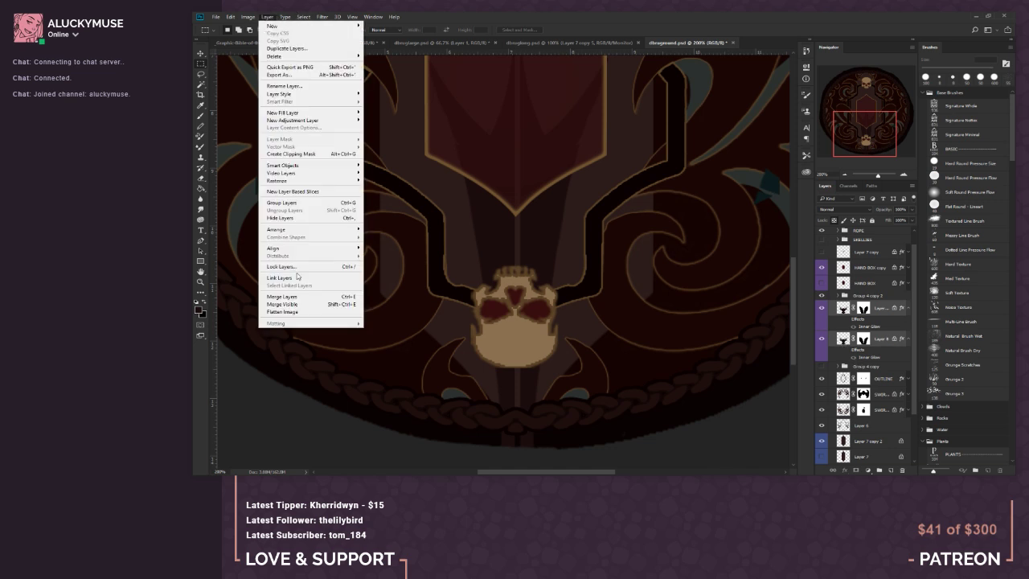
{"action": "left_click", "coordinate": [302, 297]}
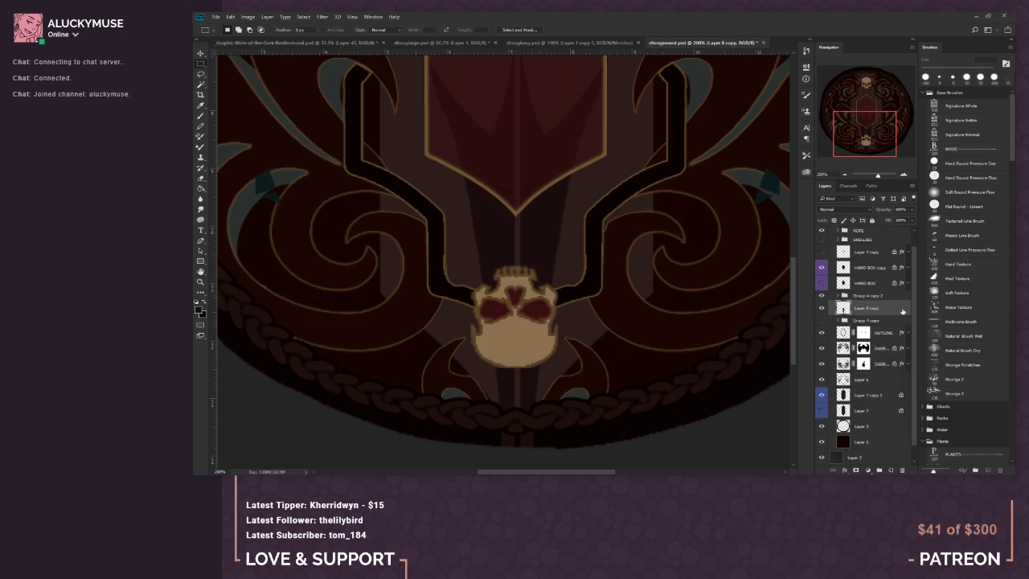
Step: Give the merged motif layer a thin outside stroke in the dark brown #4a311c sampled from the rug's swirl outline
{"action": "double_click", "coordinate": [894, 308]}
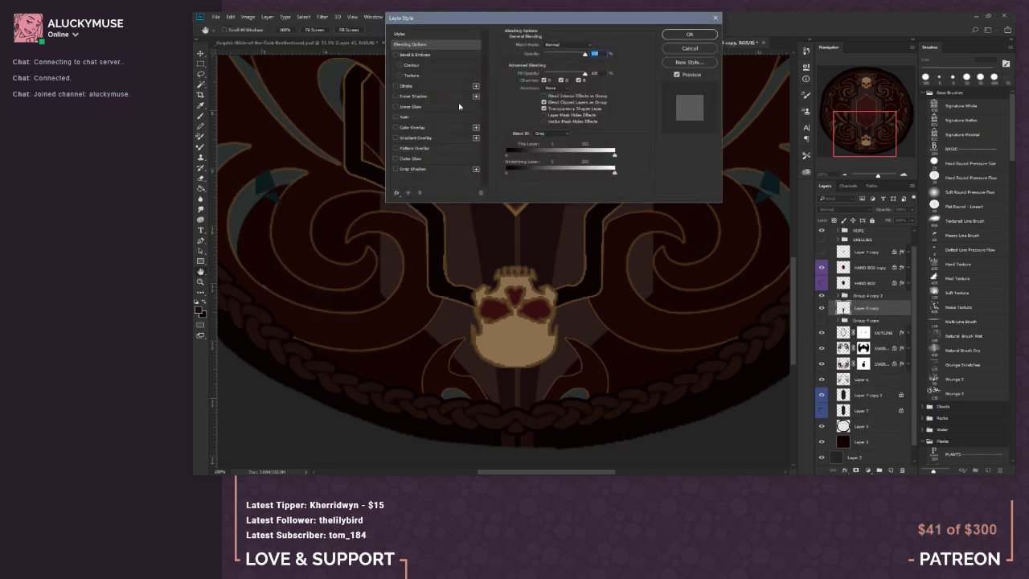
{"action": "left_click", "coordinate": [406, 86]}
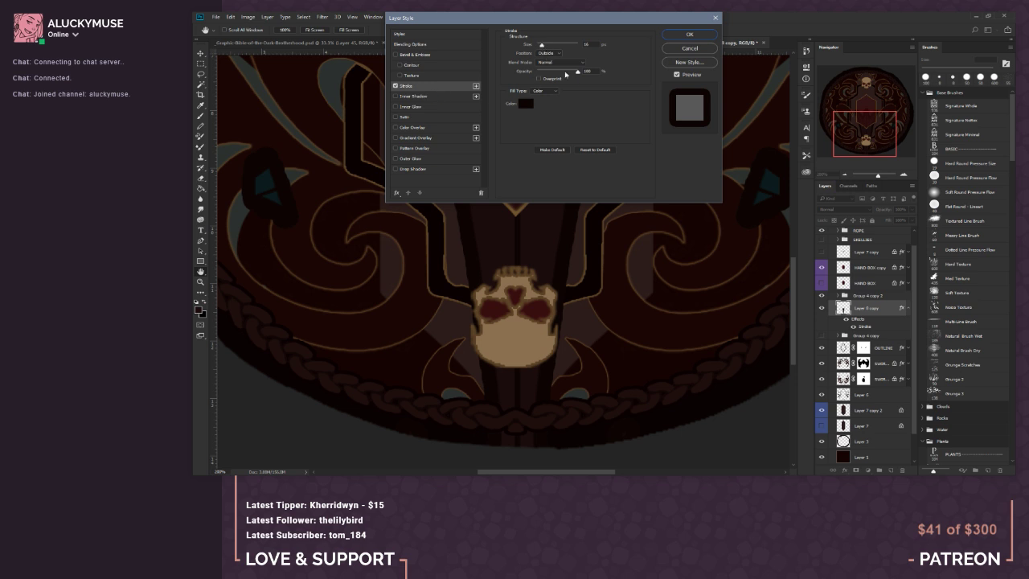
{"action": "left_click_drag", "start_coordinate": [535, 47], "coordinate": [537, 47]}
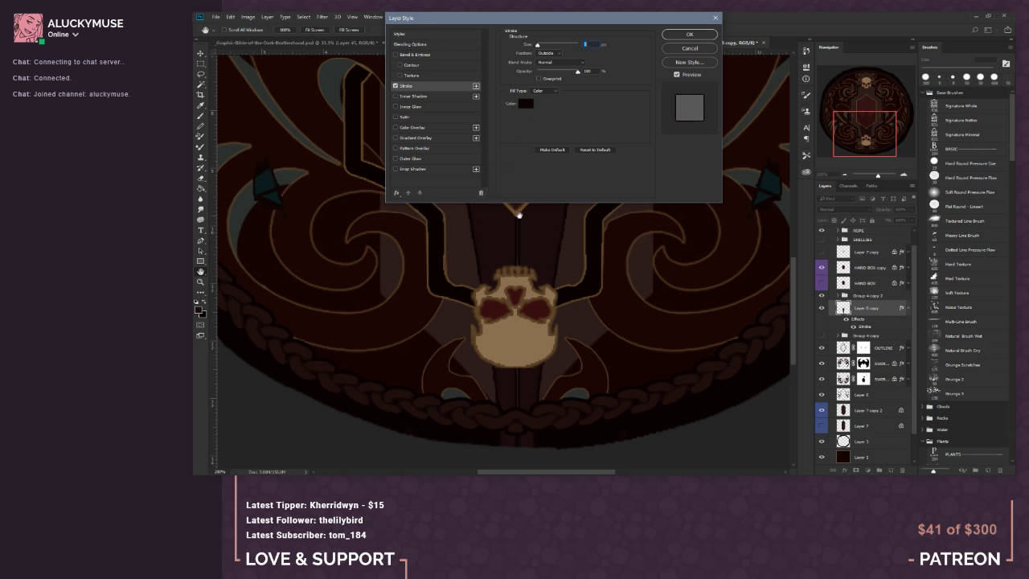
{"action": "left_click", "coordinate": [525, 102]}
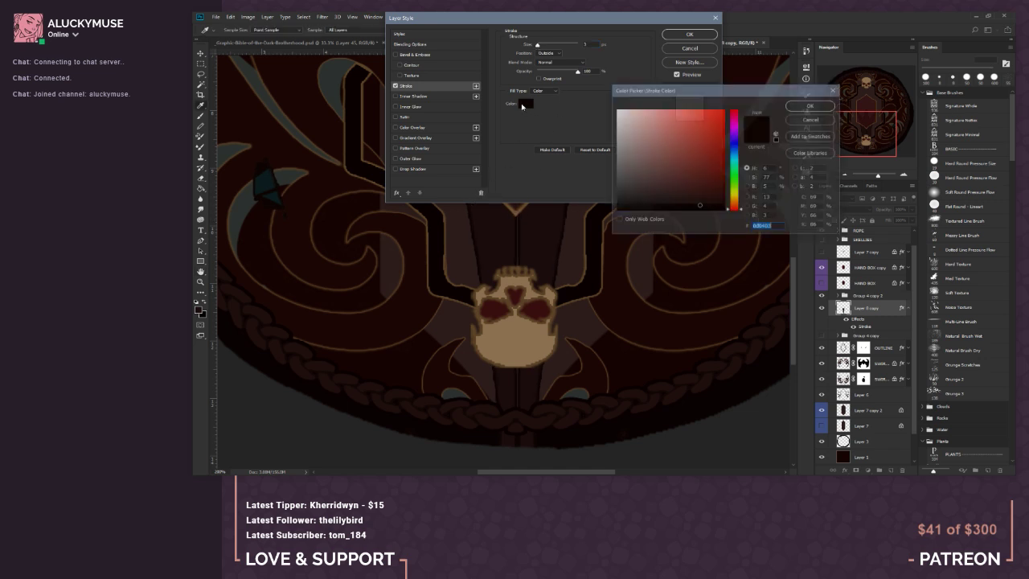
{"action": "left_click", "coordinate": [518, 209]}
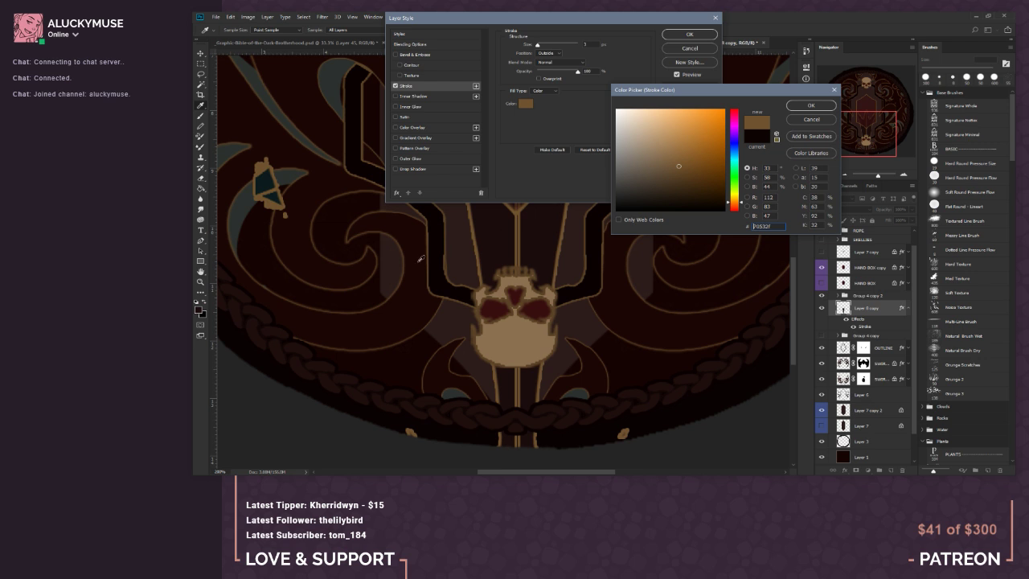
{"action": "left_click", "coordinate": [350, 229]}
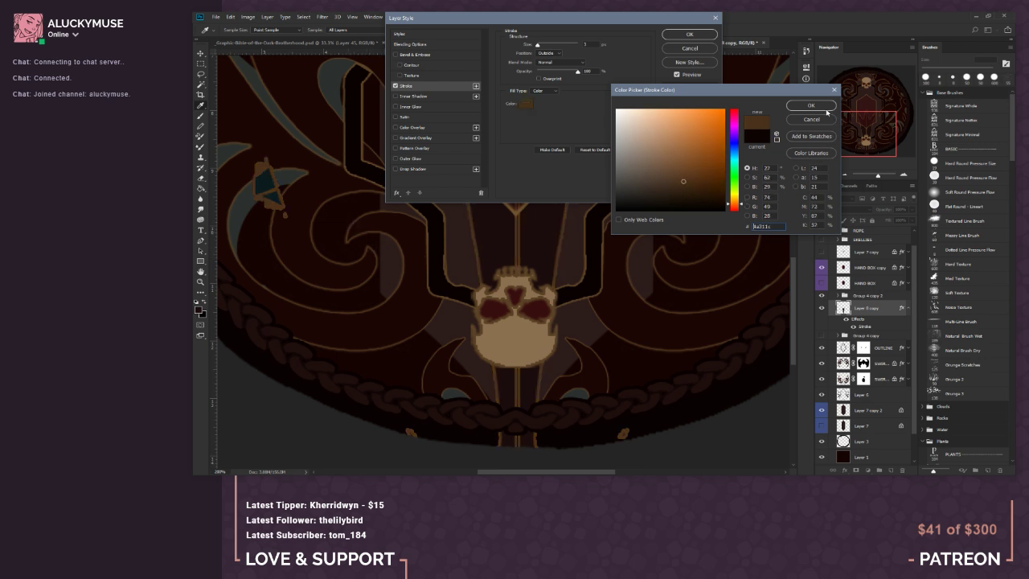
{"action": "left_click", "coordinate": [812, 105]}
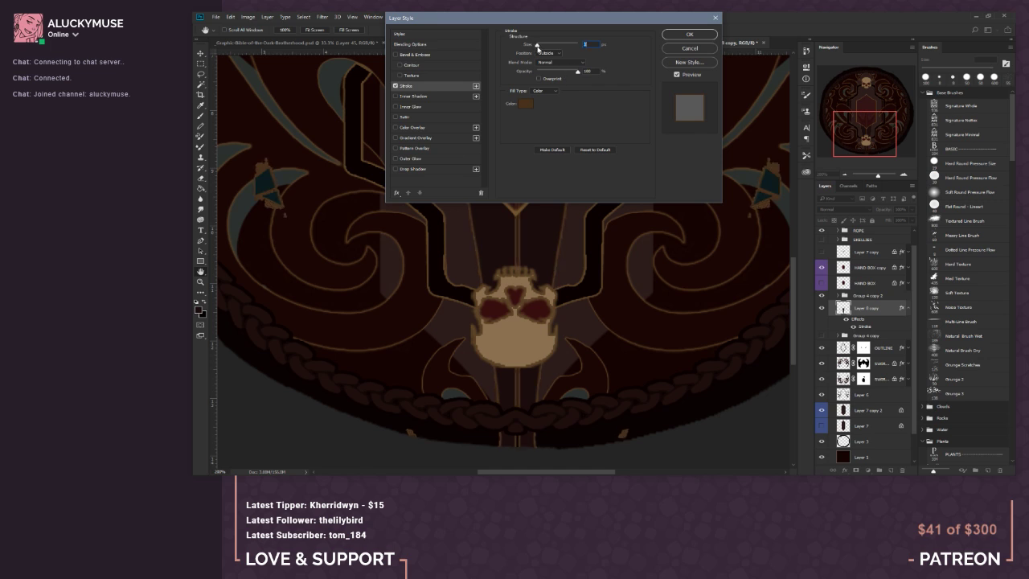
{"action": "left_click", "coordinate": [689, 33]}
Step: Lasso and delete the stray motif fragments lying over the left and right swirls of the round rug
{"action": "left_click", "coordinate": [846, 175]}
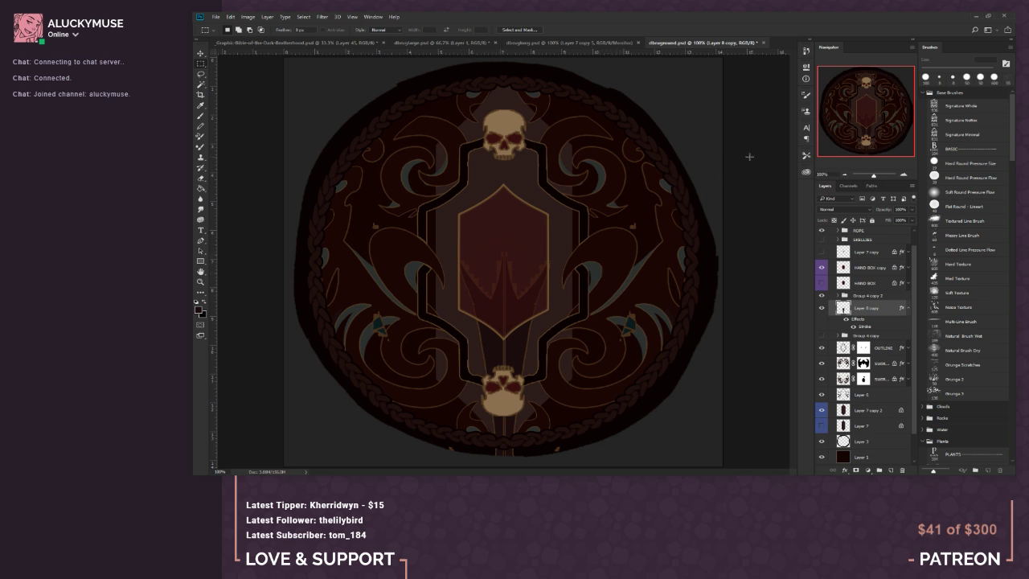
{"action": "left_click", "coordinate": [844, 176]}
{"action": "left_click", "coordinate": [844, 176]}
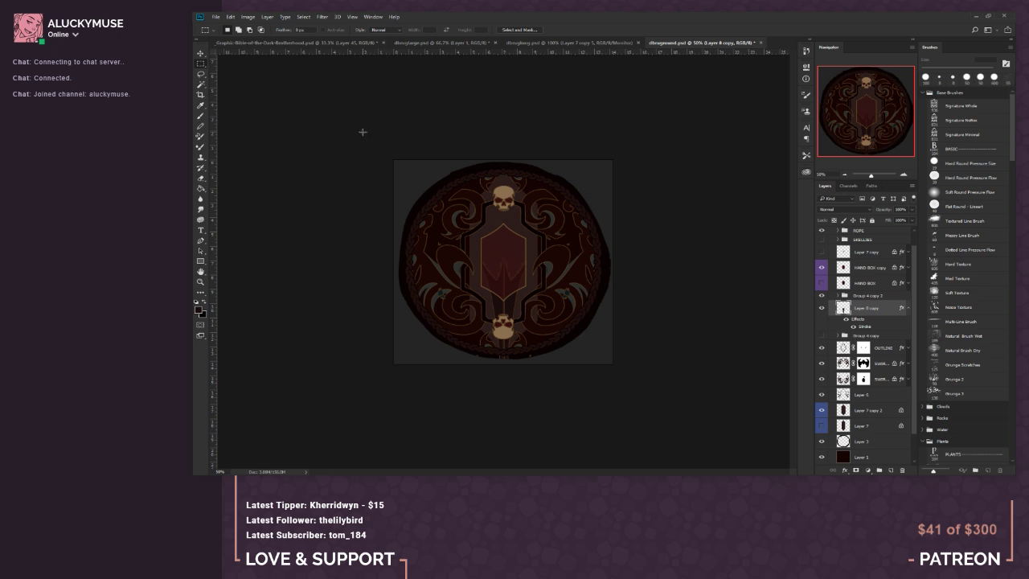
{"action": "left_click", "coordinate": [904, 173]}
{"action": "left_click", "coordinate": [903, 174]}
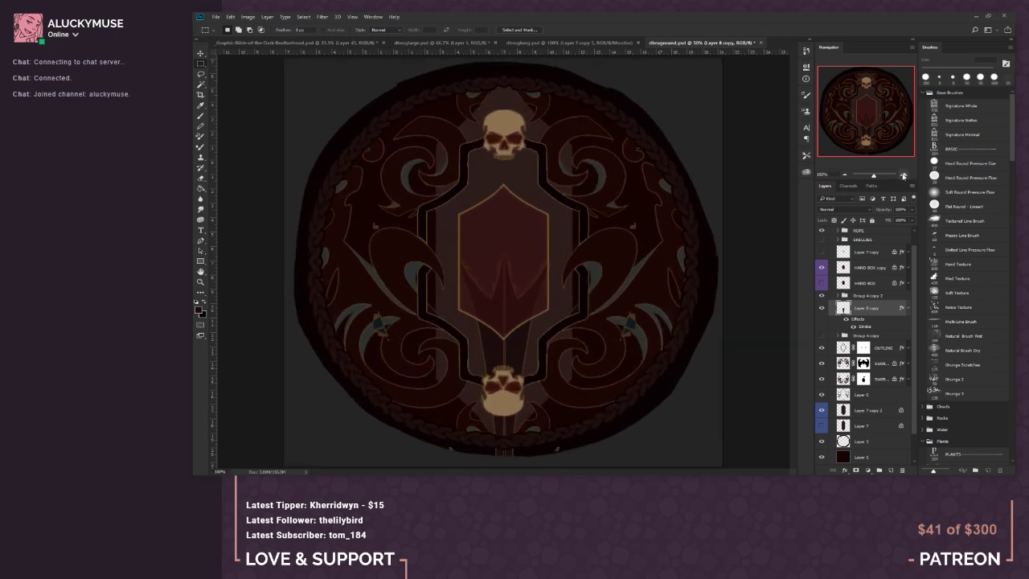
{"action": "left_click", "coordinate": [201, 75]}
{"action": "mouse_move", "coordinate": [346, 299]}
{"action": "left_mouse_down"}
{"action": "mouse_move", "coordinate": [406, 368]}
{"action": "mouse_move", "coordinate": [366, 296]}
{"action": "mouse_move", "coordinate": [346, 299]}
{"action": "left_mouse_up"}
{"action": "key", "text": "Delete"}
{"action": "key", "text": "ctrl+d"}
{"action": "mouse_move", "coordinate": [381, 252]}
{"action": "left_mouse_down"}
{"action": "mouse_move", "coordinate": [416, 217]}
{"action": "mouse_move", "coordinate": [375, 248]}
{"action": "left_mouse_up"}
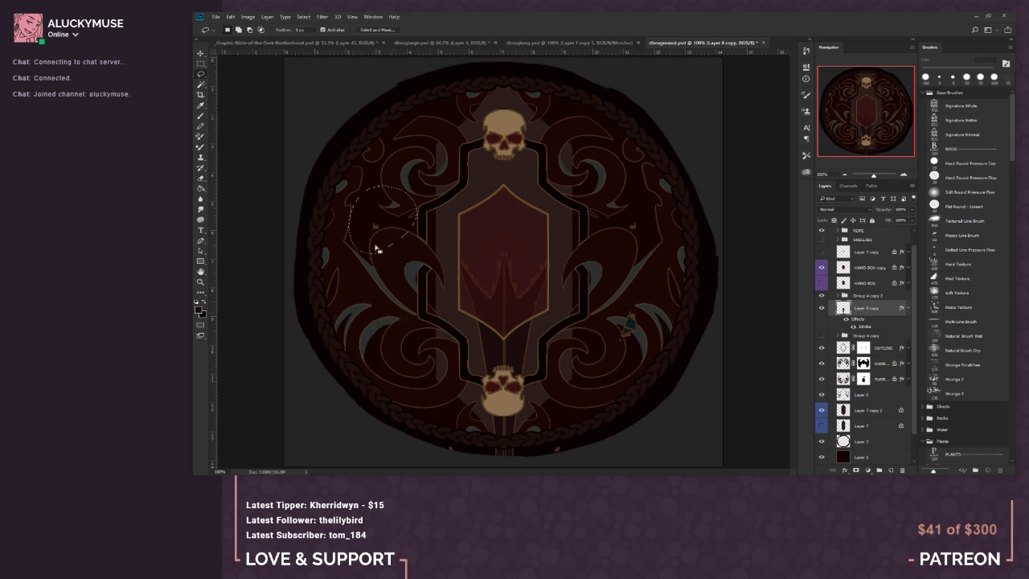
{"action": "mouse_move", "coordinate": [659, 298]}
{"action": "left_mouse_down"}
{"action": "mouse_move", "coordinate": [619, 358]}
{"action": "mouse_move", "coordinate": [655, 299]}
{"action": "mouse_move", "coordinate": [582, 346]}
{"action": "mouse_move", "coordinate": [655, 334]}
{"action": "left_mouse_up"}
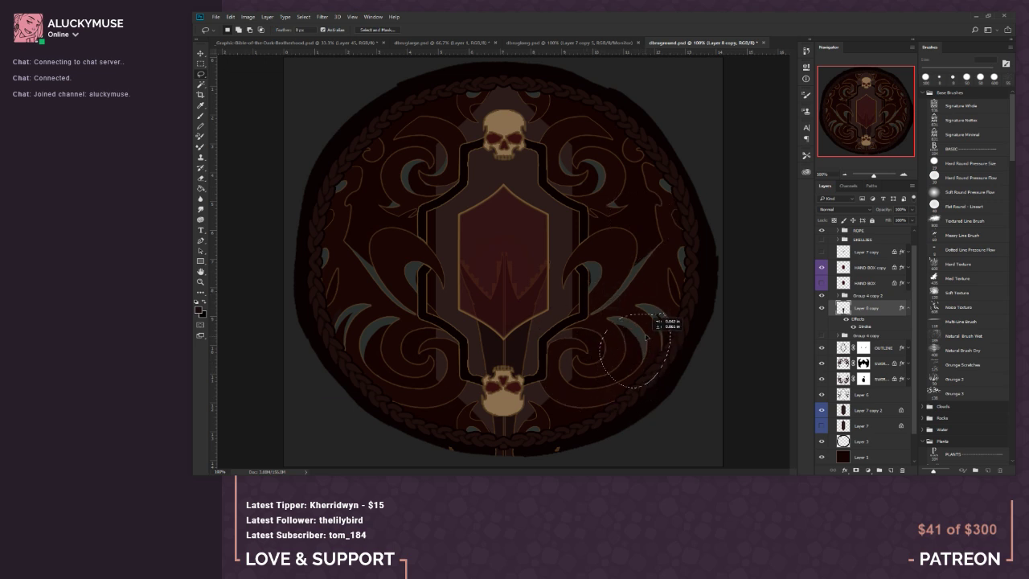
Step: Lasso and delete the stray motif bits along the lower edge of the braided border
{"action": "mouse_move", "coordinate": [591, 444]}
{"action": "left_mouse_down"}
{"action": "mouse_move", "coordinate": [553, 446]}
{"action": "mouse_move", "coordinate": [576, 432]}
{"action": "left_mouse_up"}
{"action": "left_click_drag", "start_coordinate": [487, 454], "coordinate": [472, 444]}
{"action": "mouse_move", "coordinate": [472, 443]}
{"action": "left_mouse_down"}
{"action": "mouse_move", "coordinate": [415, 453]}
{"action": "mouse_move", "coordinate": [476, 446]}
{"action": "left_mouse_up"}
Step: Switch to the Hard Round brush and reduce its size to 4 px for detail work on the central hexagon
{"action": "left_click", "coordinate": [904, 173]}
{"action": "left_click", "coordinate": [200, 115]}
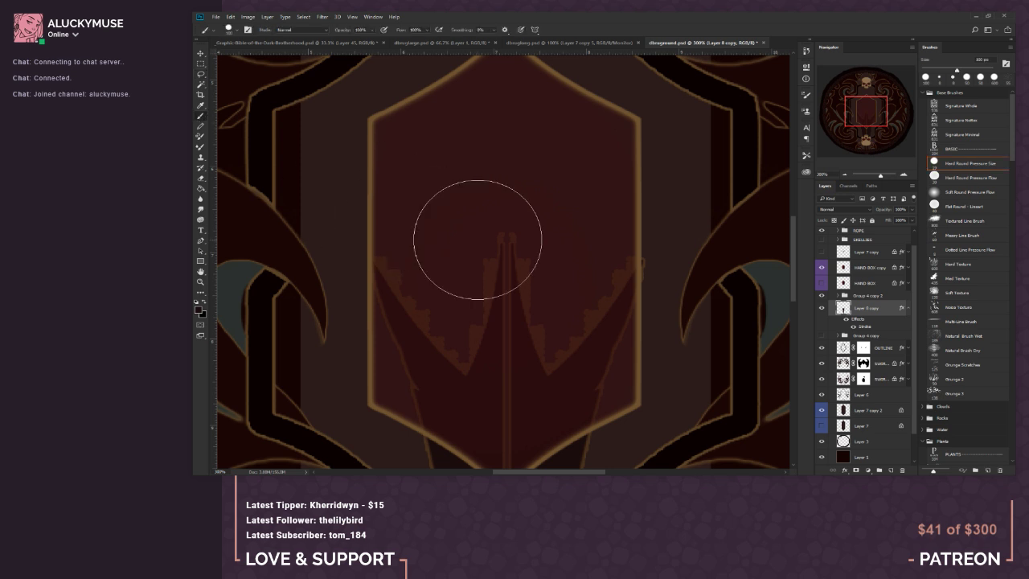
{"action": "key", "text": "bracketleft"}
{"action": "key", "text": "bracketleft"}
{"action": "key", "text": "bracketleft"}
{"action": "key", "text": "bracketleft"}
{"action": "key", "text": "bracketleft"}
{"action": "key", "text": "bracketleft"}
{"action": "key", "text": "bracketleft"}
{"action": "key", "text": "bracketleft"}
{"action": "key", "text": "bracketleft"}
{"action": "key", "text": "bracketleft"}
{"action": "key", "text": "bracketleft"}
{"action": "key", "text": "bracketleft"}
{"action": "key", "text": "bracketleft"}
{"action": "key", "text": "bracketleft"}
{"action": "key", "text": "bracketleft"}
{"action": "key", "text": "bracketleft"}
{"action": "key", "text": "bracketleft"}
{"action": "key", "text": "bracketleft"}
{"action": "key", "text": "bracketleft"}
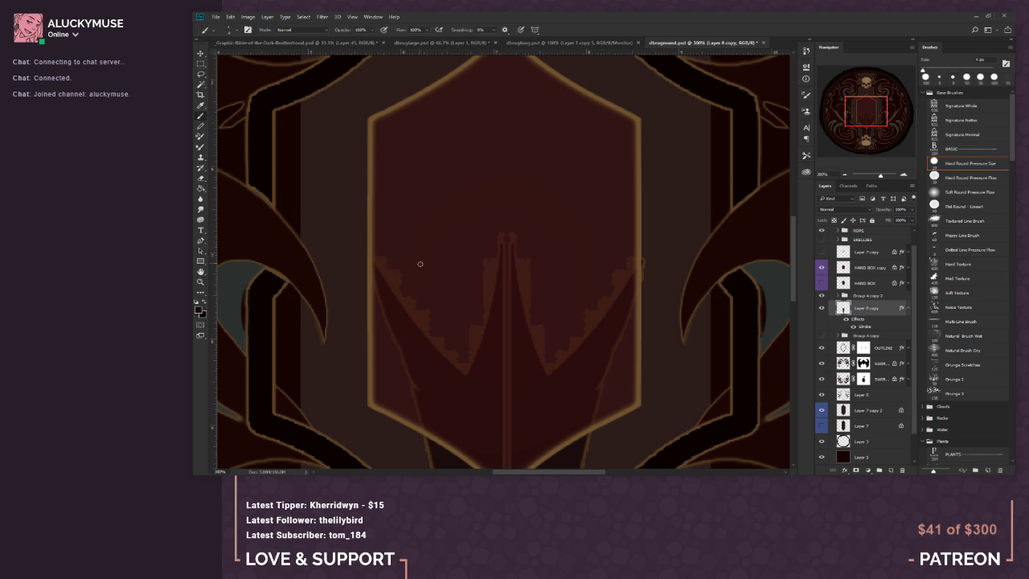
Step: Try painting over the jagged left edge of the spiked motif directly on its layer
{"action": "left_click_drag", "start_coordinate": [427, 283], "coordinate": [411, 242]}
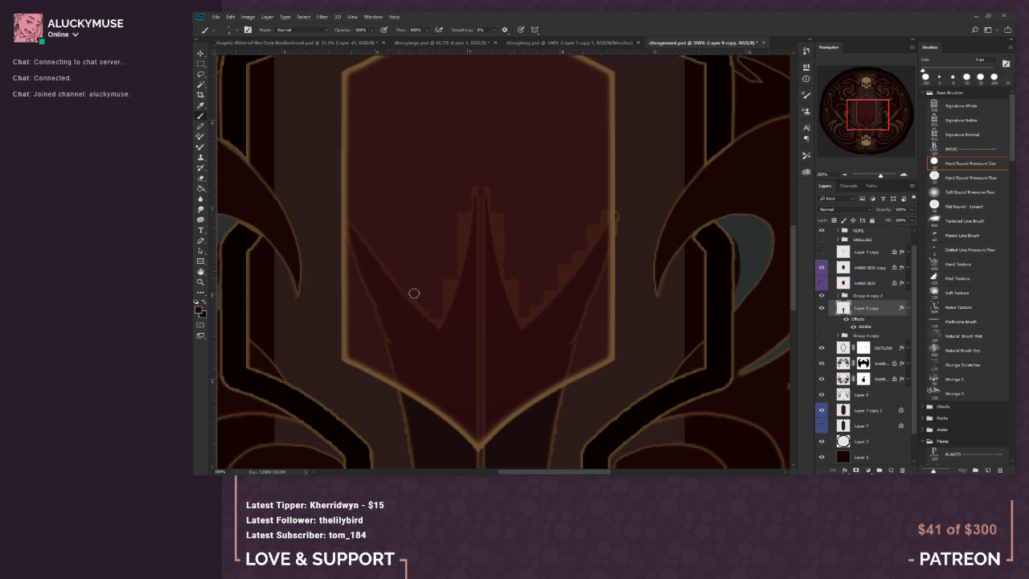
{"action": "key", "text": "period"}
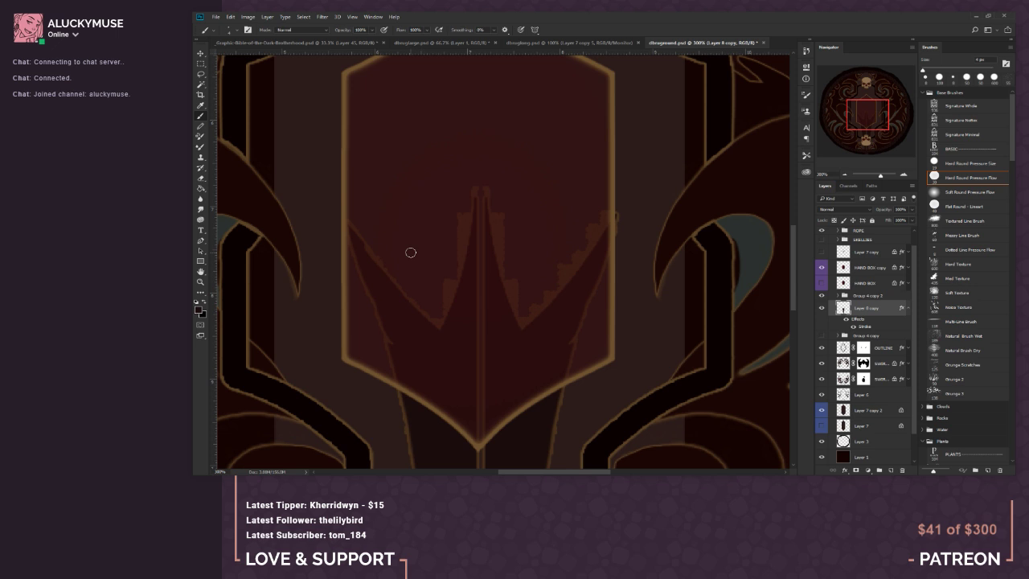
{"action": "key", "text": "comma"}
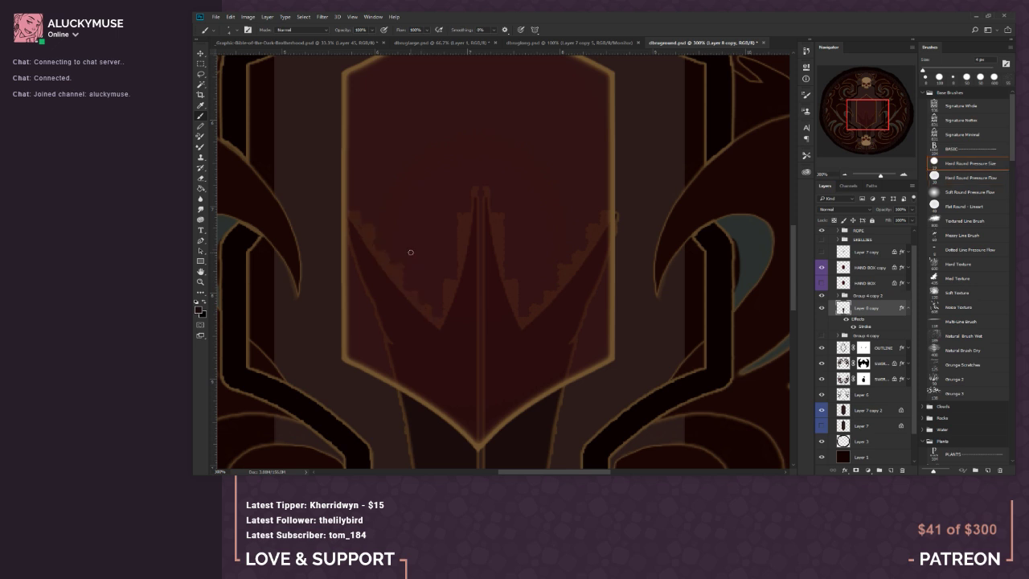
Step: Add a layer mask to the motif layer and paint out the jagged edges around its spikes, using a 5 px brush
{"action": "left_click", "coordinate": [856, 470]}
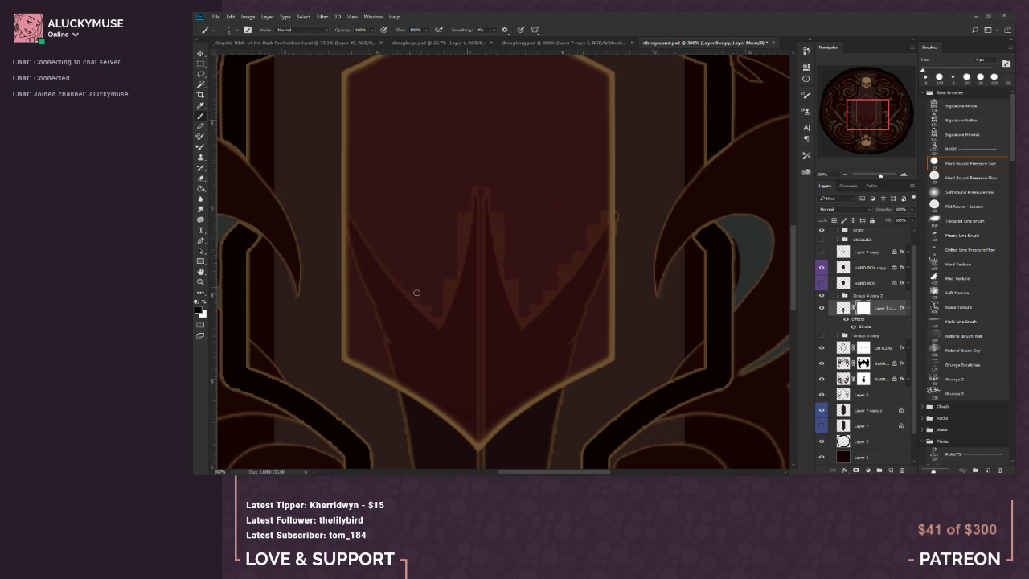
{"action": "key", "text": "bracketright"}
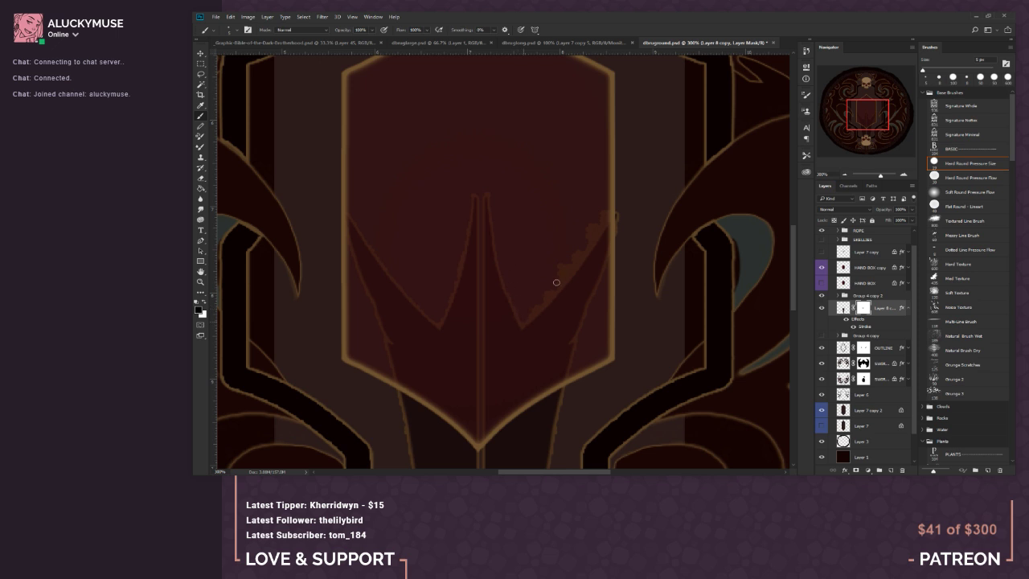
{"action": "mouse_move", "coordinate": [529, 315]}
{"action": "left_mouse_down"}
{"action": "mouse_move", "coordinate": [612, 211]}
{"action": "mouse_move", "coordinate": [595, 233]}
{"action": "left_mouse_up"}
{"action": "left_click", "coordinate": [844, 176]}
{"action": "left_click", "coordinate": [844, 176]}
{"action": "left_click", "coordinate": [845, 175]}
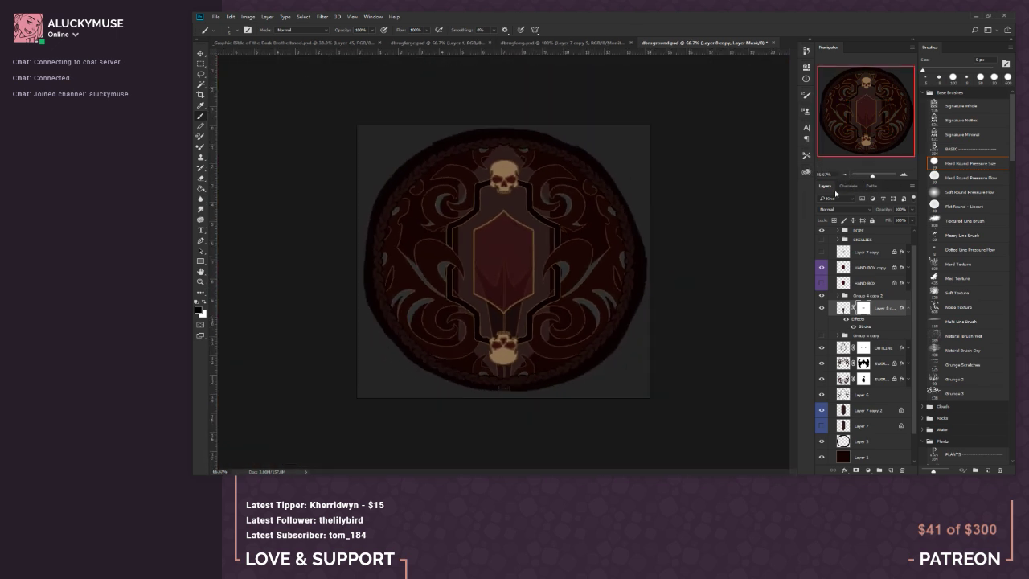
Step: Collapse the motif layer's effects and shift the motif slightly left to center it in the hexagon
{"action": "left_click", "coordinate": [908, 308]}
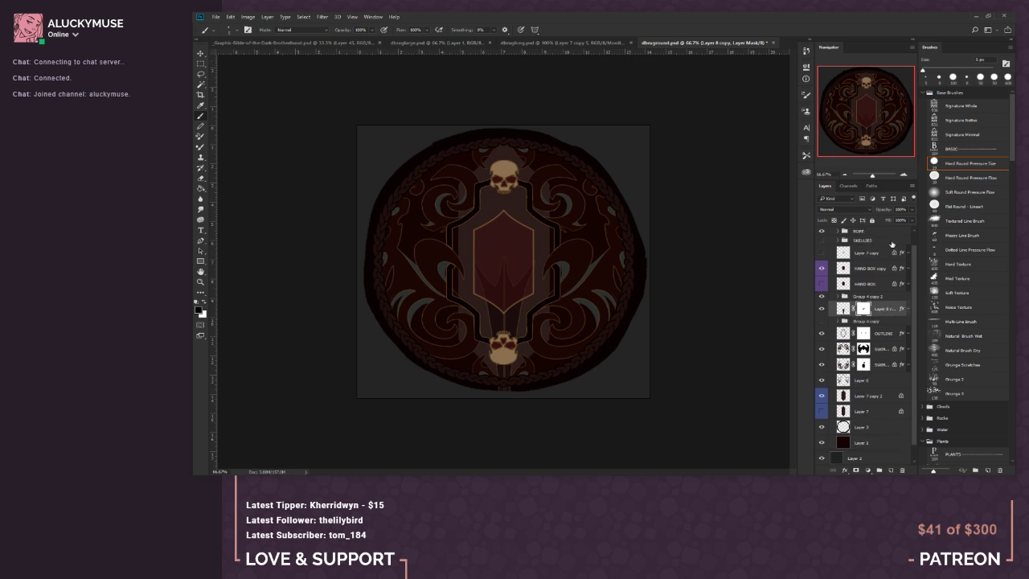
{"action": "left_click", "coordinate": [201, 53]}
{"action": "left_click_drag", "start_coordinate": [504, 287], "coordinate": [501, 287]}
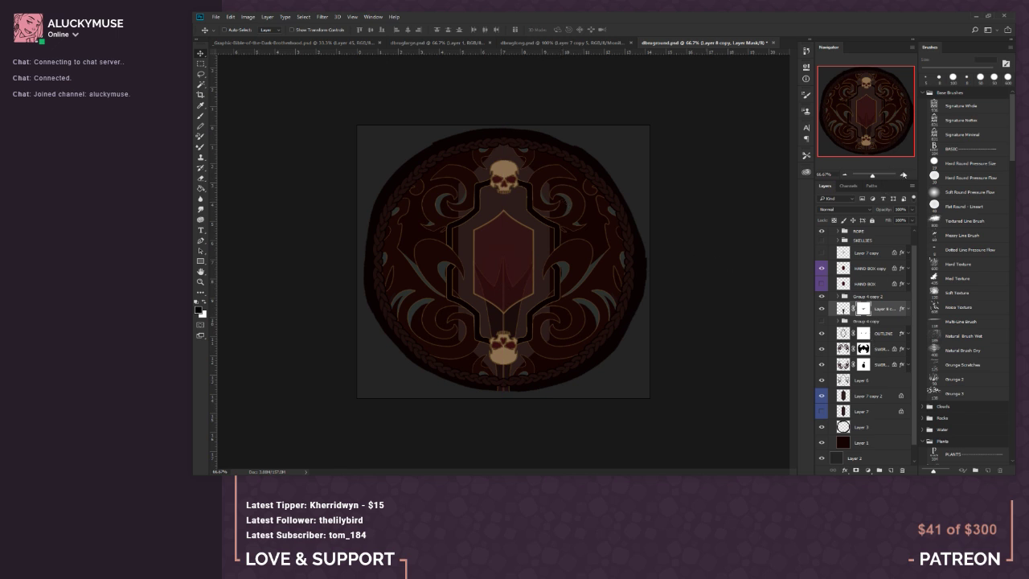
{"action": "left_click", "coordinate": [904, 175]}
{"action": "left_click", "coordinate": [904, 175]}
{"action": "left_click", "coordinate": [905, 175]}
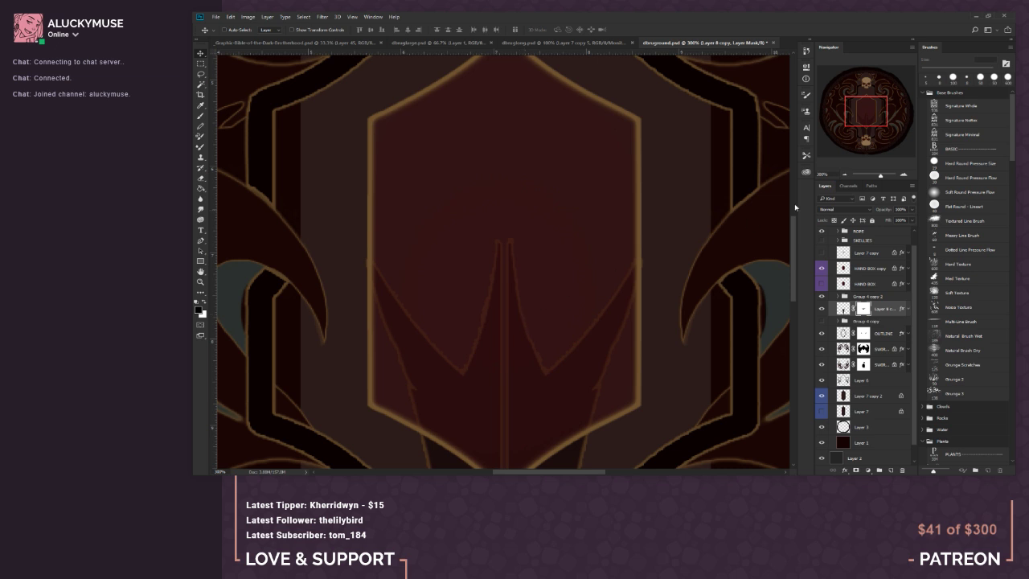
{"action": "left_click", "coordinate": [844, 175]}
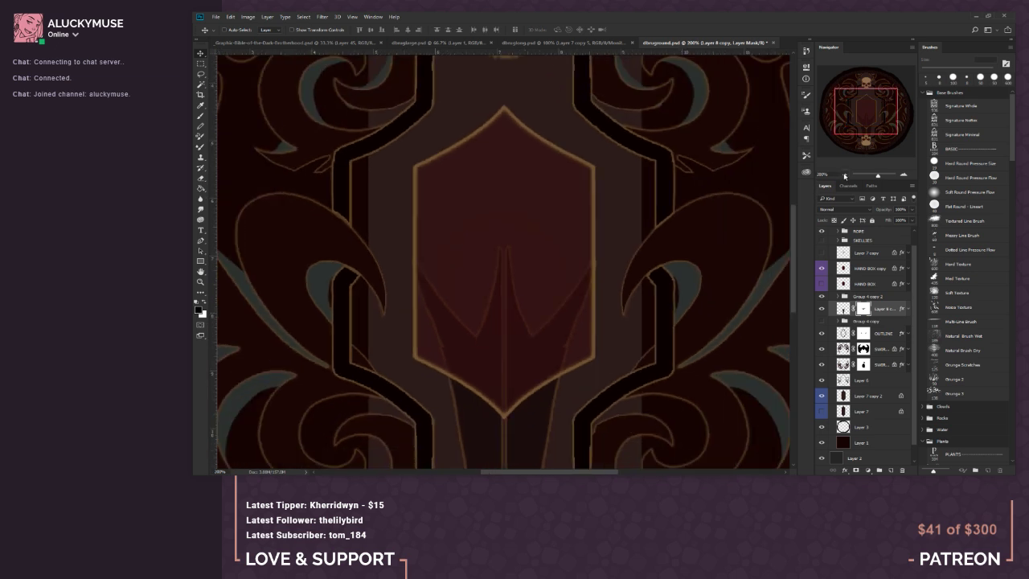
{"action": "left_click", "coordinate": [844, 175]}
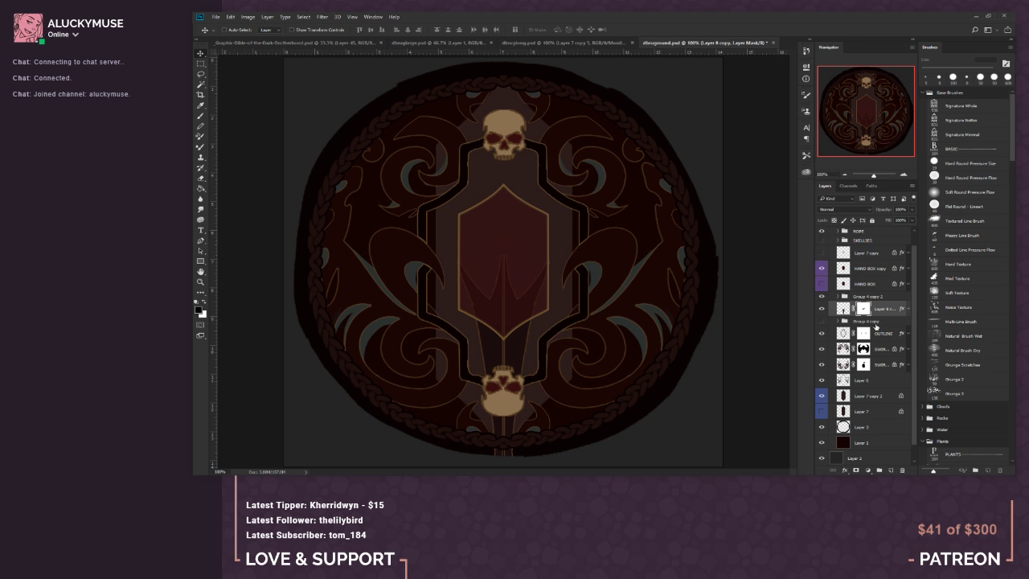
Step: Duplicate the masked motif layer, Layer 8 copy
{"action": "left_click", "coordinate": [840, 313]}
{"action": "left_click", "coordinate": [826, 313]}
{"action": "left_click", "coordinate": [823, 311]}
{"action": "left_click_drag", "start_coordinate": [844, 313], "coordinate": [891, 470]}
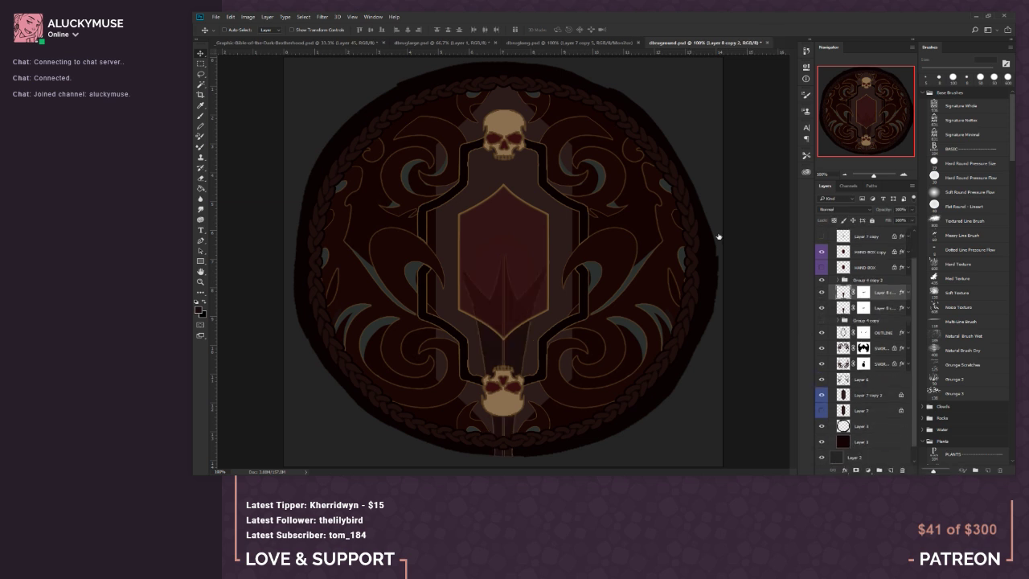
{"action": "left_click", "coordinate": [201, 63]}
{"action": "right_click", "coordinate": [465, 189]}
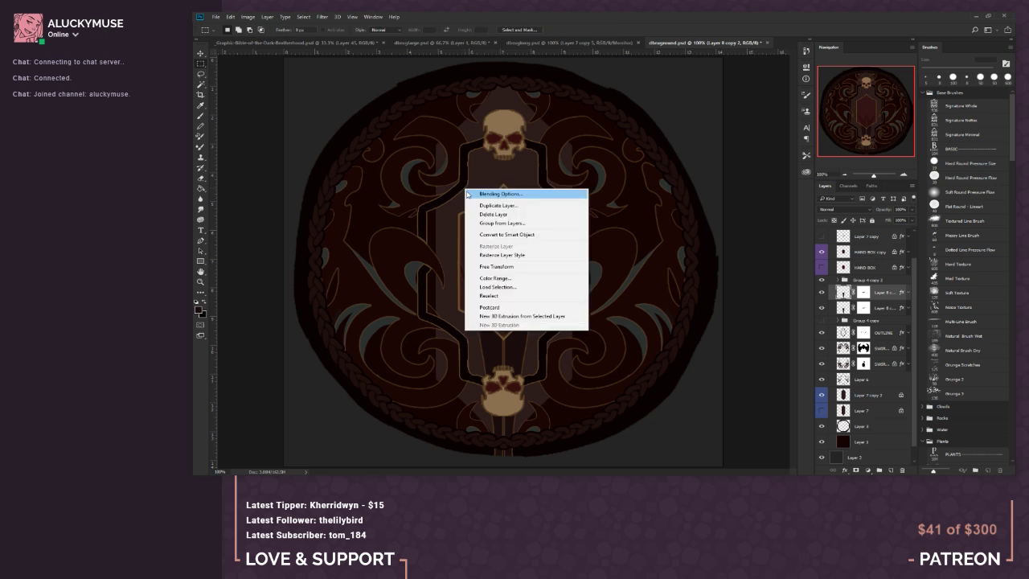
{"action": "left_click", "coordinate": [496, 266]}
{"action": "right_click", "coordinate": [533, 232]}
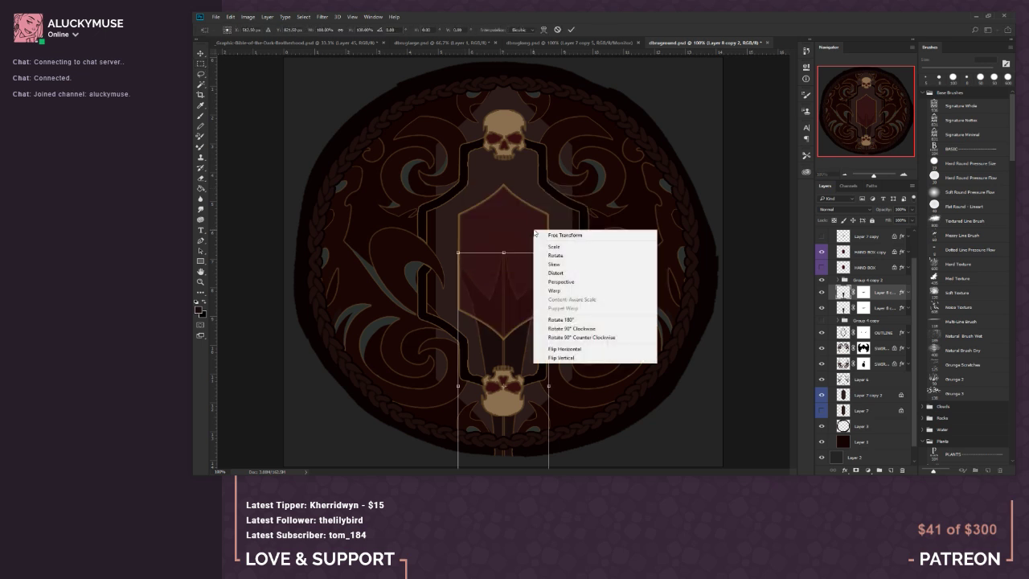
{"action": "key", "text": "Escape"}
{"action": "key", "text": "Escape"}
Step: Flip the duplicated motif vertically across the full canvas so it mirrors into the rug's upper half
{"action": "left_click", "coordinate": [199, 64]}
{"action": "key", "text": "ctrl+a"}
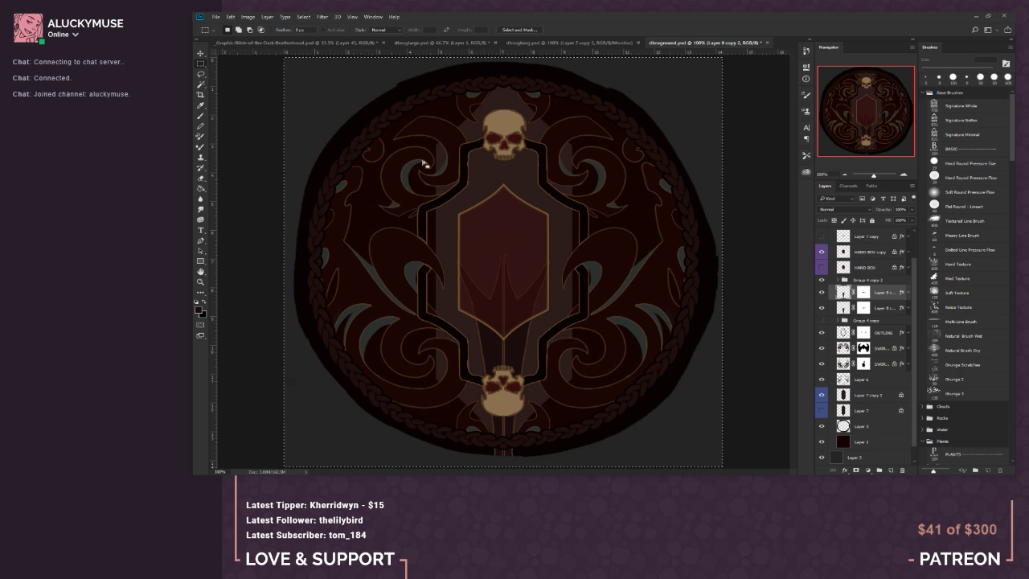
{"action": "right_click", "coordinate": [487, 196]}
{"action": "left_click", "coordinate": [525, 291]}
{"action": "right_click", "coordinate": [521, 230]}
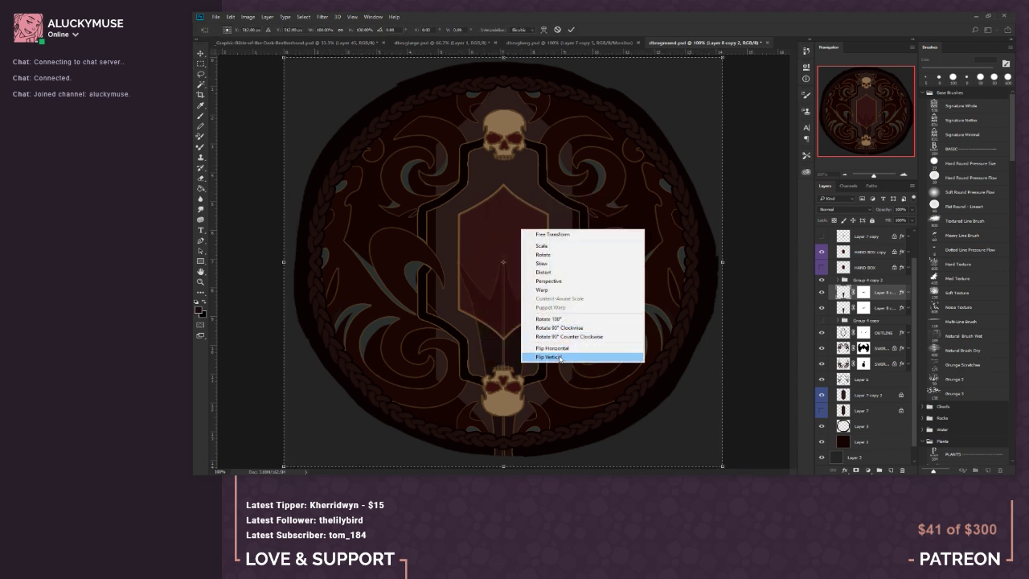
{"action": "left_click", "coordinate": [555, 356]}
{"action": "left_click", "coordinate": [201, 73]}
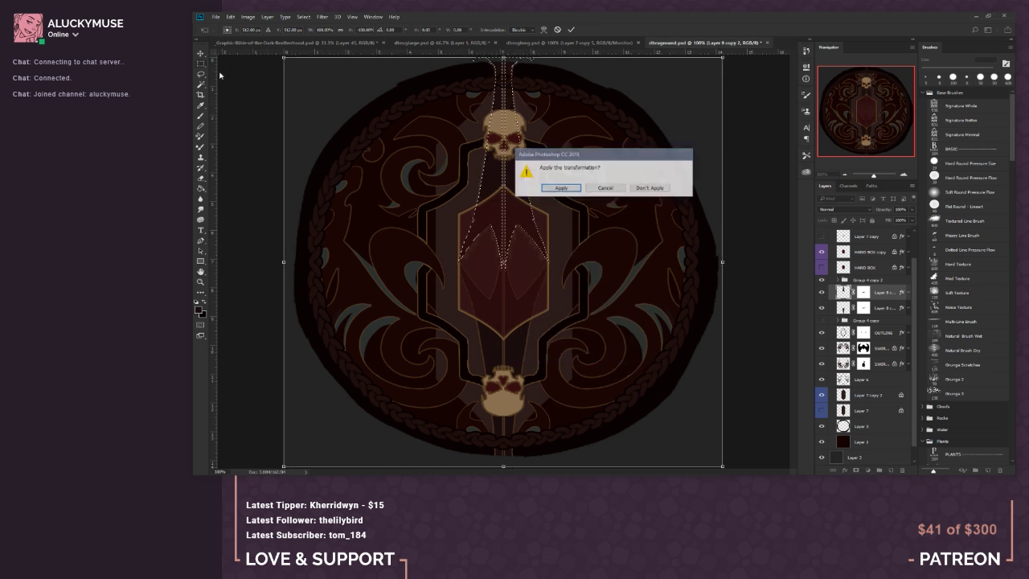
{"action": "left_click", "coordinate": [560, 188]}
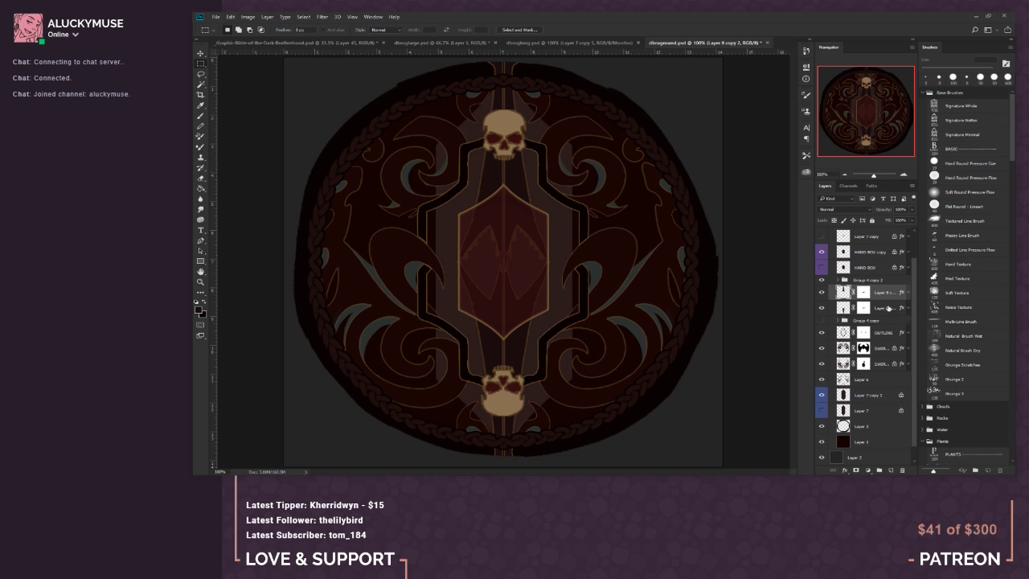
Step: Flip the layer mask of Layer 8 copy 2 vertically across the full canvas so it matches the mirrored motif, then deselect
{"action": "left_click", "coordinate": [864, 294]}
{"action": "right_click", "coordinate": [625, 237]}
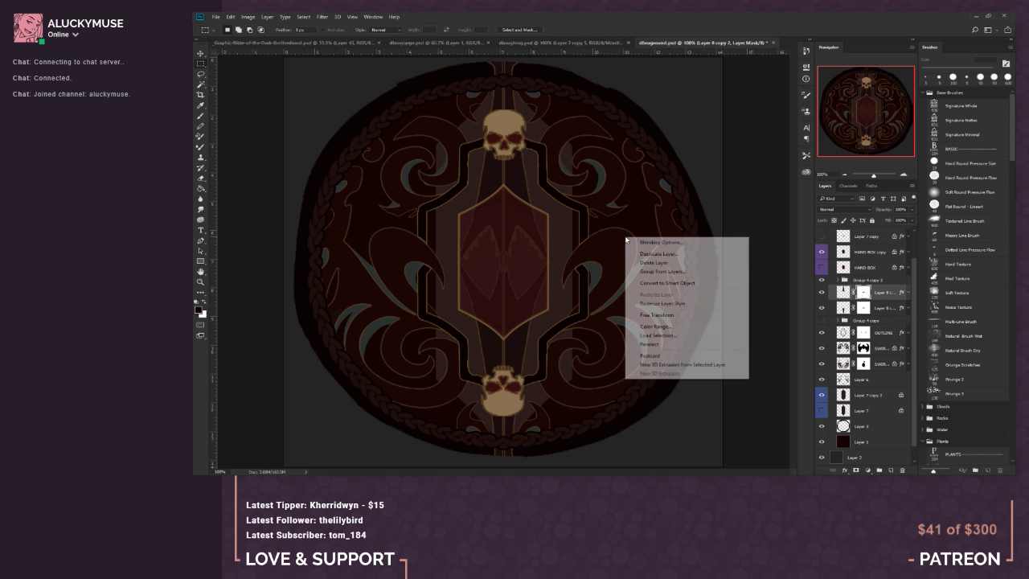
{"action": "left_click", "coordinate": [598, 231]}
{"action": "key", "text": "ctrl+a"}
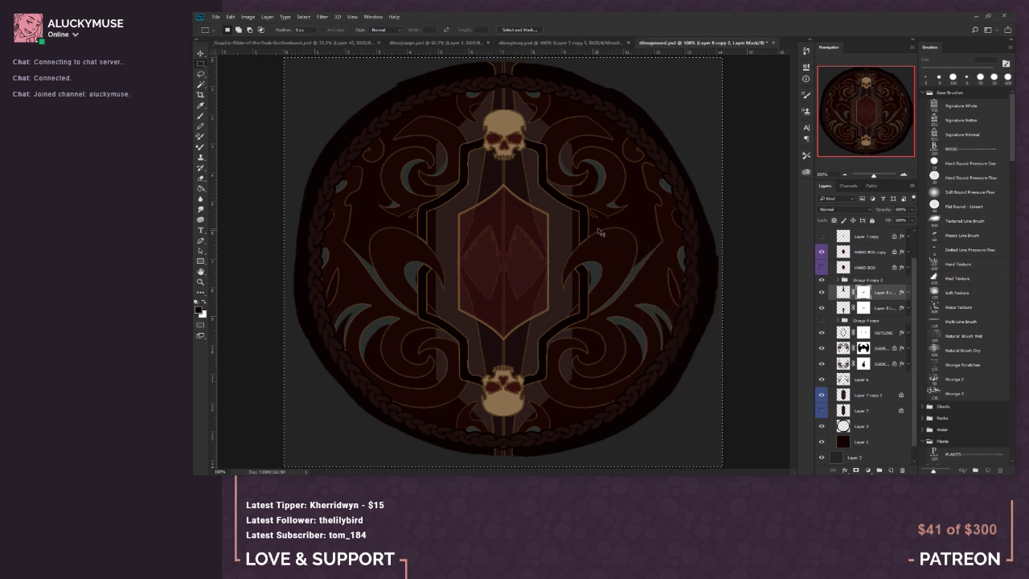
{"action": "right_click", "coordinate": [599, 231]}
{"action": "left_click", "coordinate": [646, 321]}
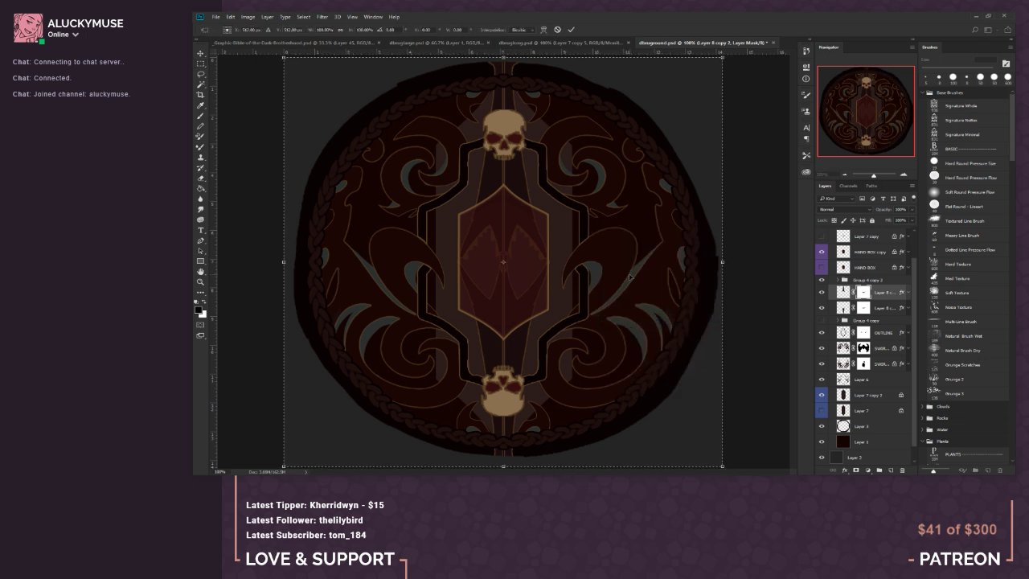
{"action": "right_click", "coordinate": [630, 274]}
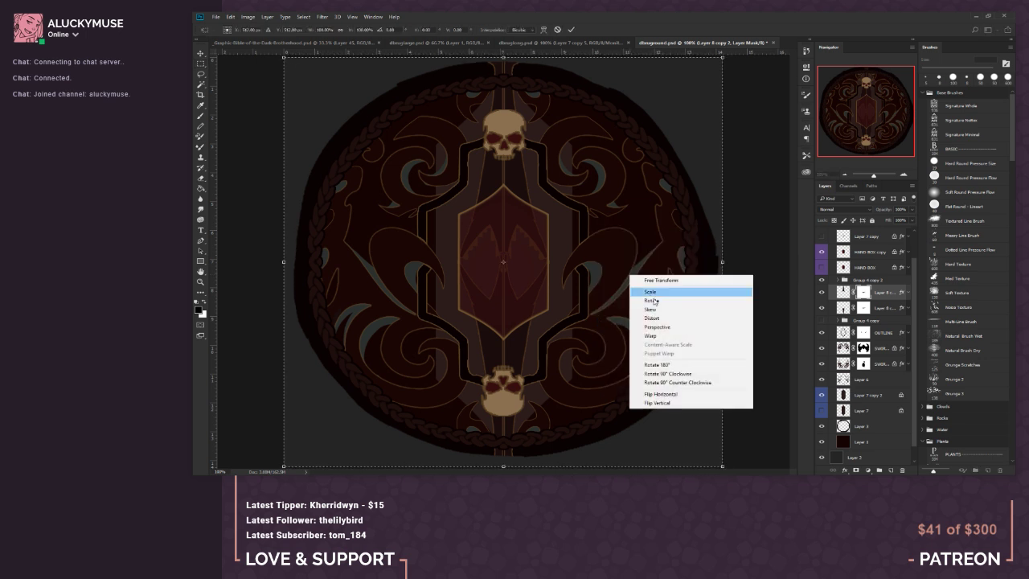
{"action": "left_click", "coordinate": [657, 403]}
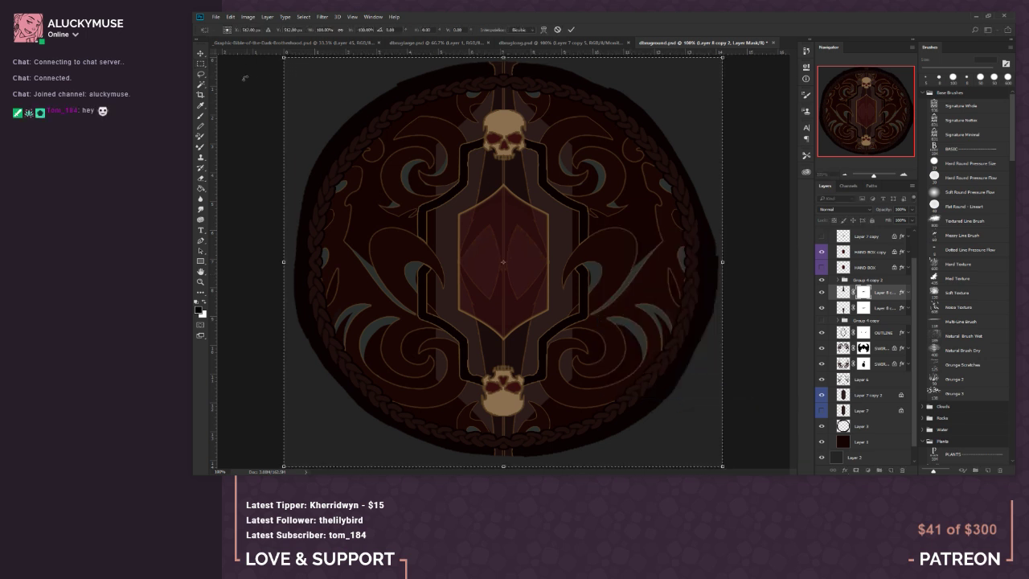
{"action": "left_click", "coordinate": [199, 306]}
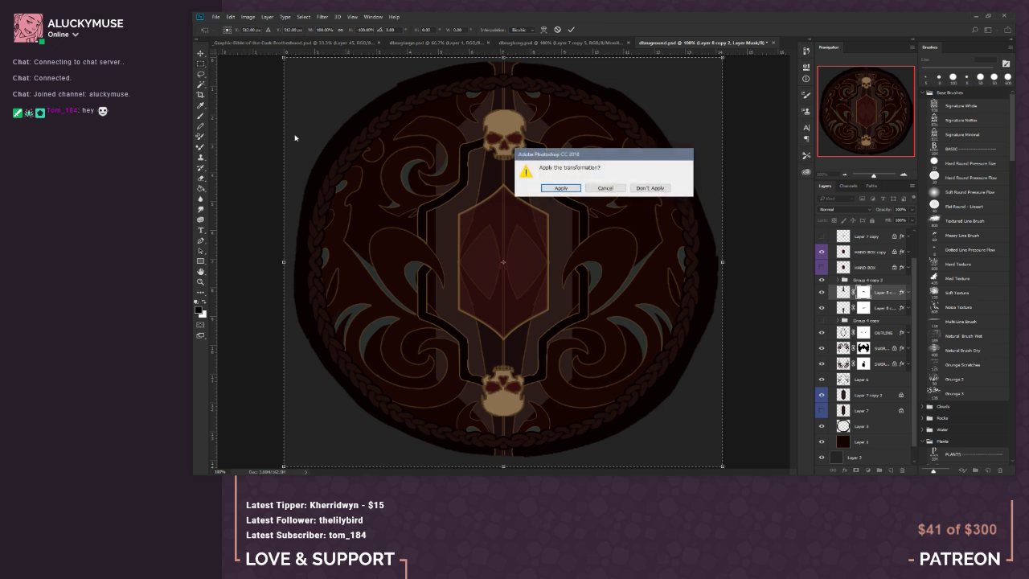
{"action": "left_click", "coordinate": [560, 189]}
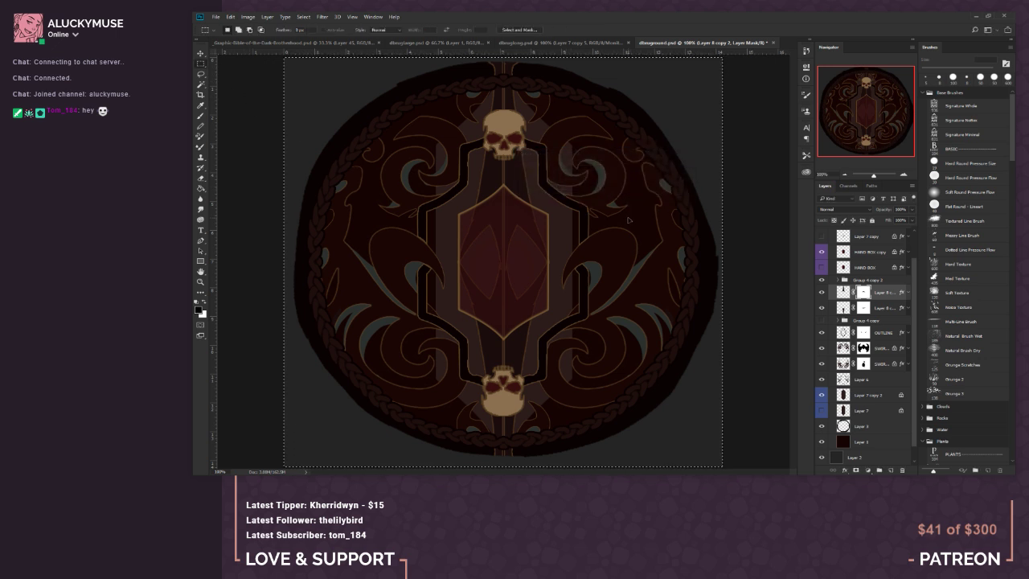
{"action": "key", "text": "ctrl+d"}
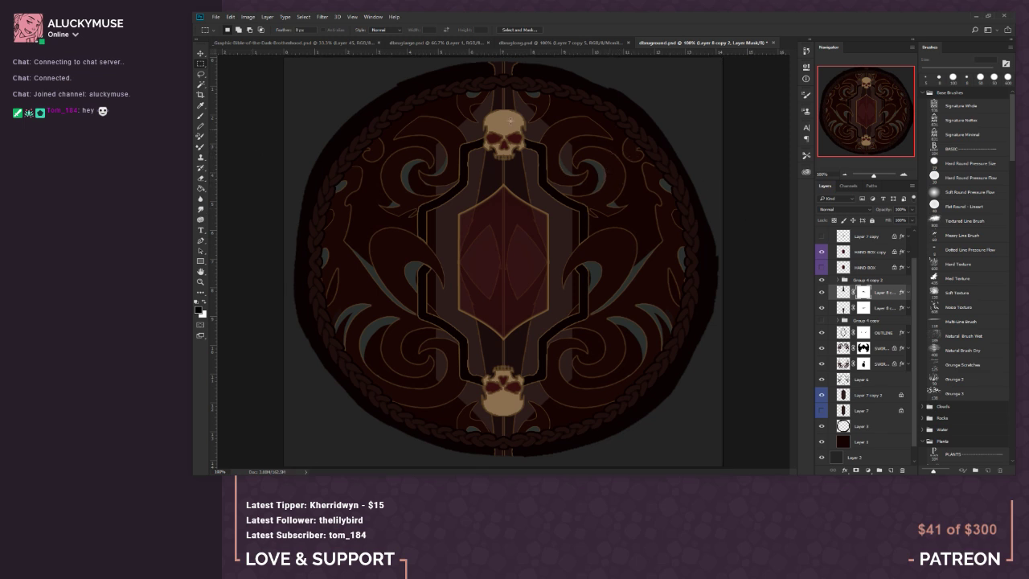
Step: Shift the flipped motif within the hexagon and clear its stray part along the rug's lower edge
{"action": "key", "text": "v"}
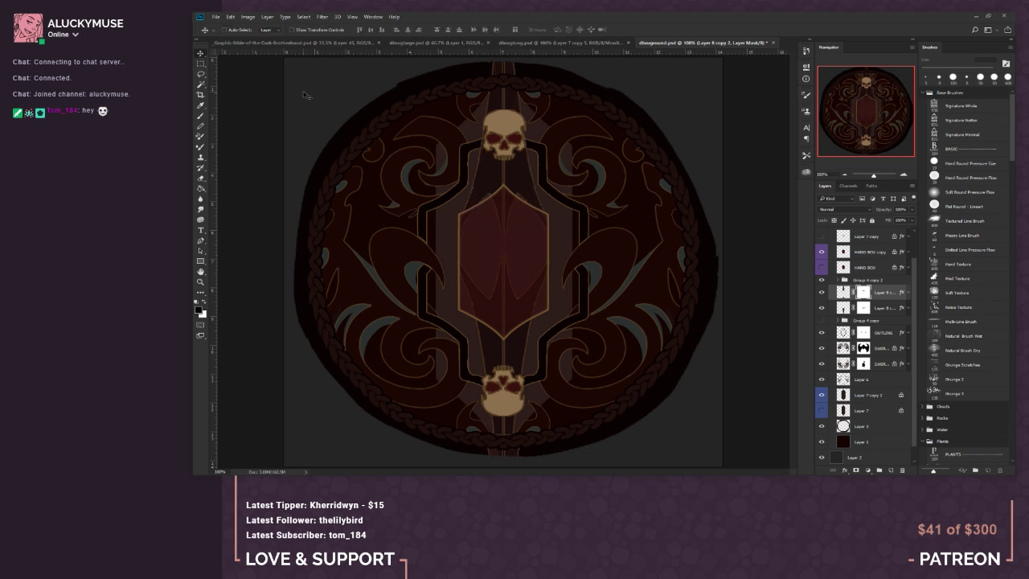
{"action": "left_click", "coordinate": [200, 63]}
{"action": "left_click_drag", "start_coordinate": [578, 464], "coordinate": [408, 428]}
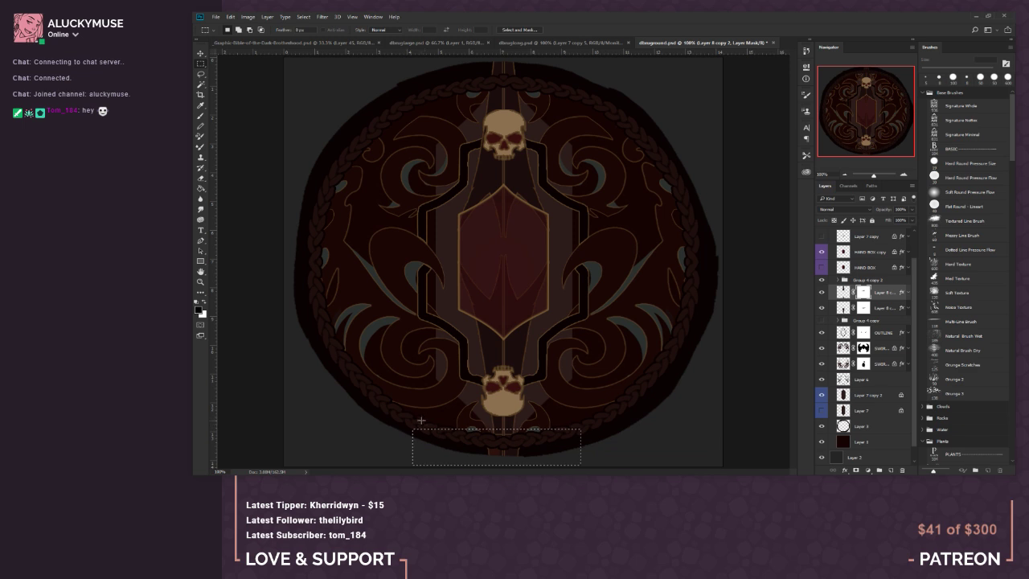
{"action": "key", "text": "ctrl+d"}
{"action": "left_click", "coordinate": [822, 292]}
{"action": "left_click", "coordinate": [822, 293]}
{"action": "left_click", "coordinate": [844, 292]}
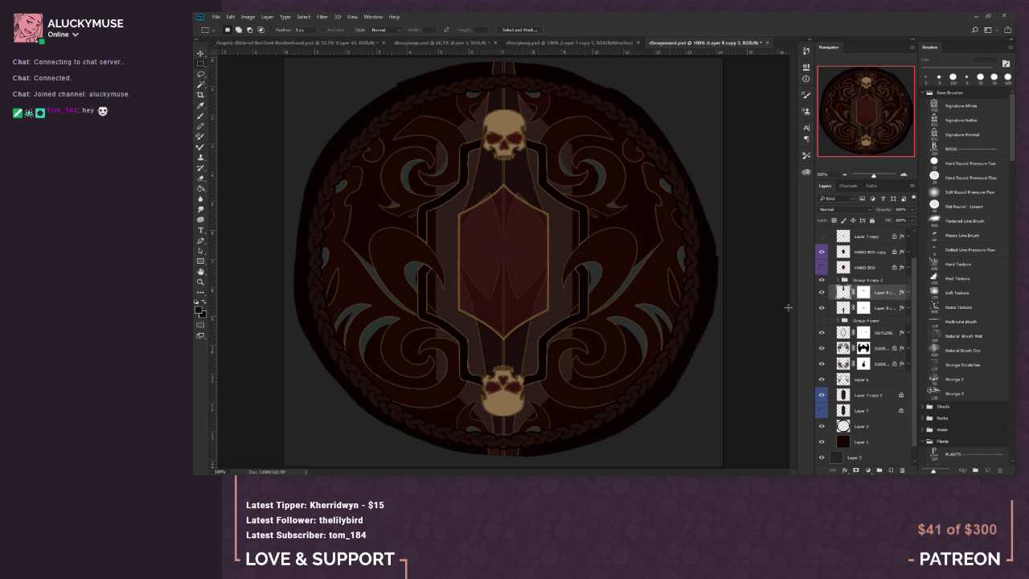
{"action": "left_click_drag", "start_coordinate": [563, 462], "coordinate": [427, 424]}
{"action": "key", "text": "ctrl+d"}
Step: Move the lower motif, Layer 8 copy, down out of the hexagon and toggle its visibility to check its placement
{"action": "left_click", "coordinate": [842, 309]}
{"action": "left_click", "coordinate": [200, 53]}
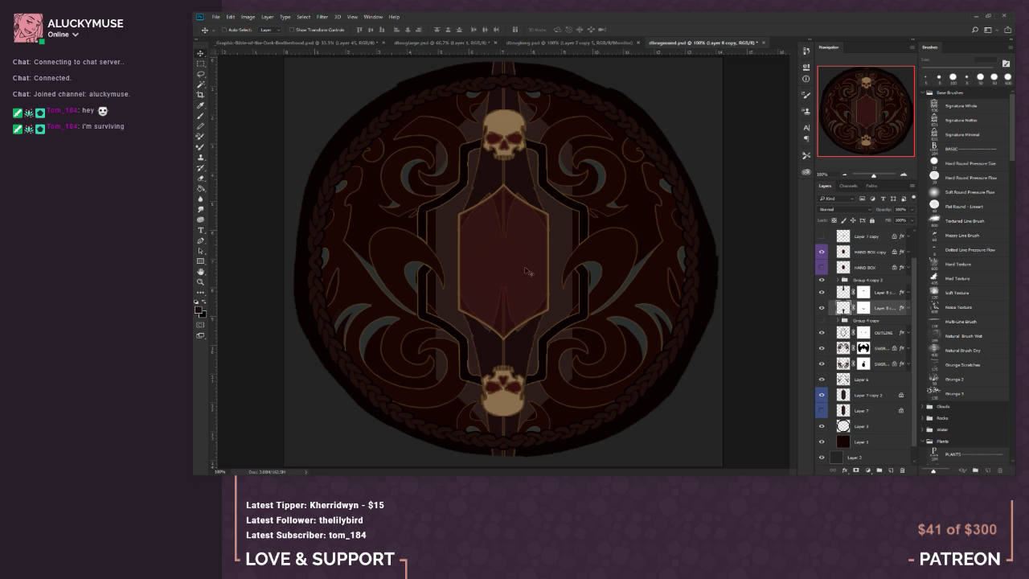
{"action": "left_click", "coordinate": [822, 308]}
{"action": "left_click", "coordinate": [822, 308]}
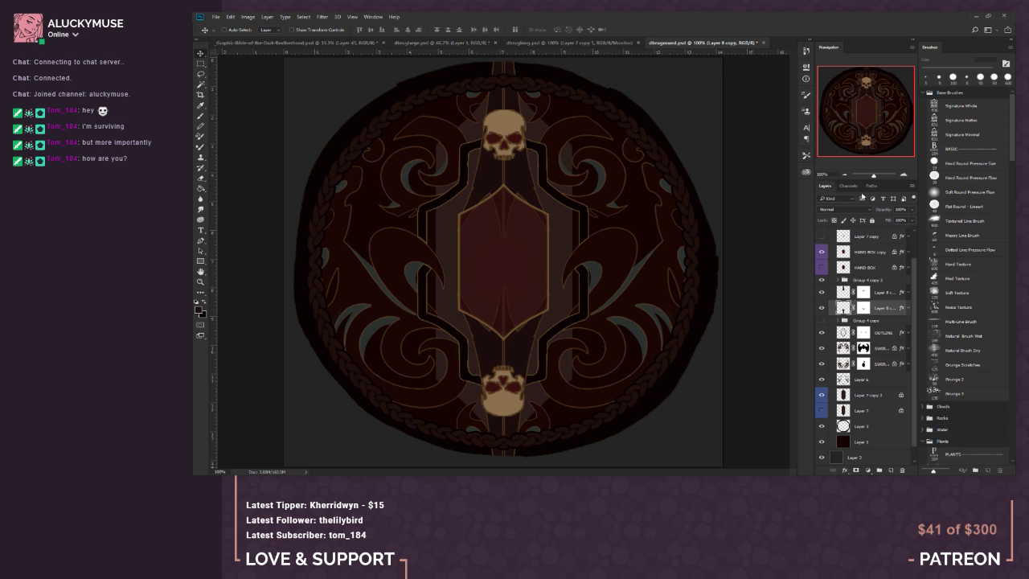
Step: Lower the opacity of the lower motif layer, Layer 8 copy, to 46%
{"action": "left_click", "coordinate": [844, 174]}
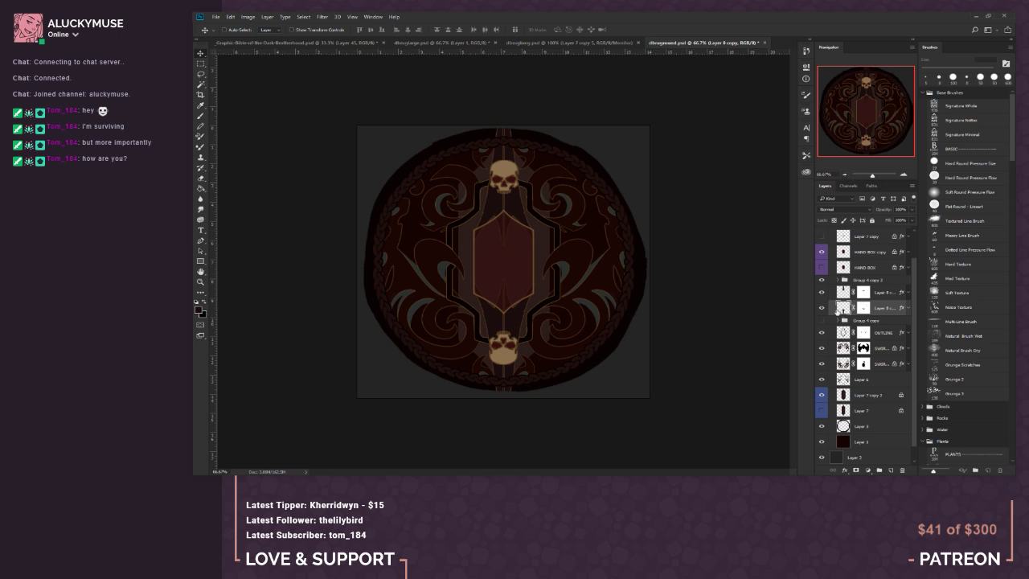
{"action": "left_click", "coordinate": [908, 210]}
{"action": "left_click_drag", "start_coordinate": [900, 223], "coordinate": [895, 222]}
{"action": "left_click_drag", "start_coordinate": [903, 224], "coordinate": [891, 223]}
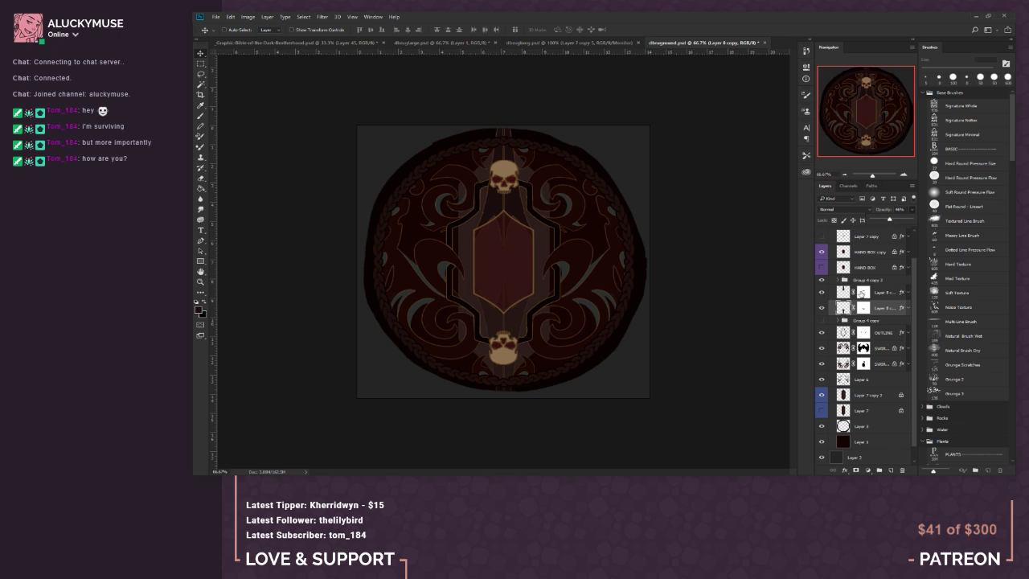
Step: Set the flipped motif layer, Layer 8 copy 2, to the same 46% opacity as the lower motif
{"action": "left_click", "coordinate": [840, 294]}
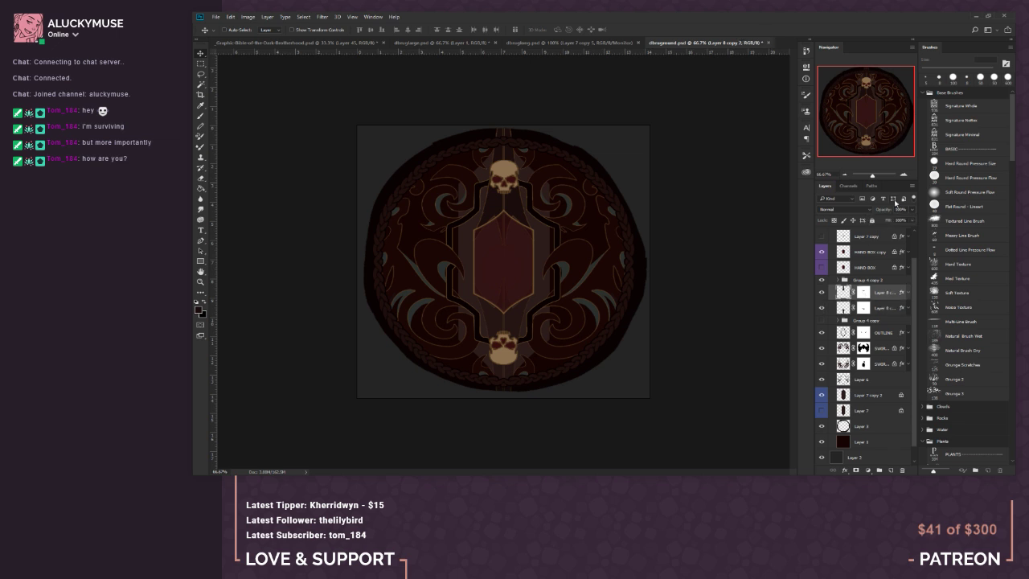
{"action": "left_click", "coordinate": [912, 209]}
{"action": "left_click_drag", "start_coordinate": [914, 222], "coordinate": [888, 222]}
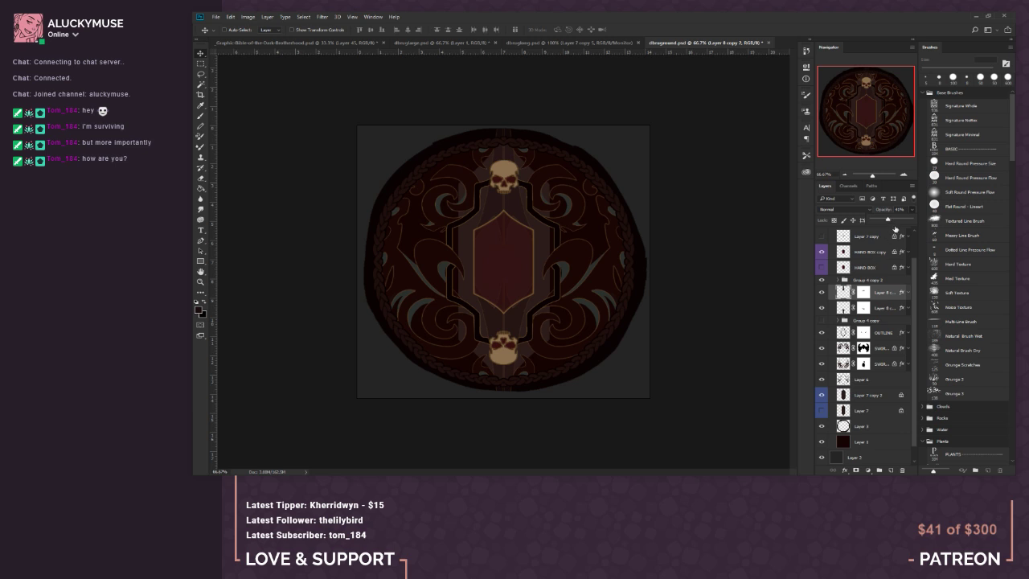
{"action": "left_click", "coordinate": [845, 314]}
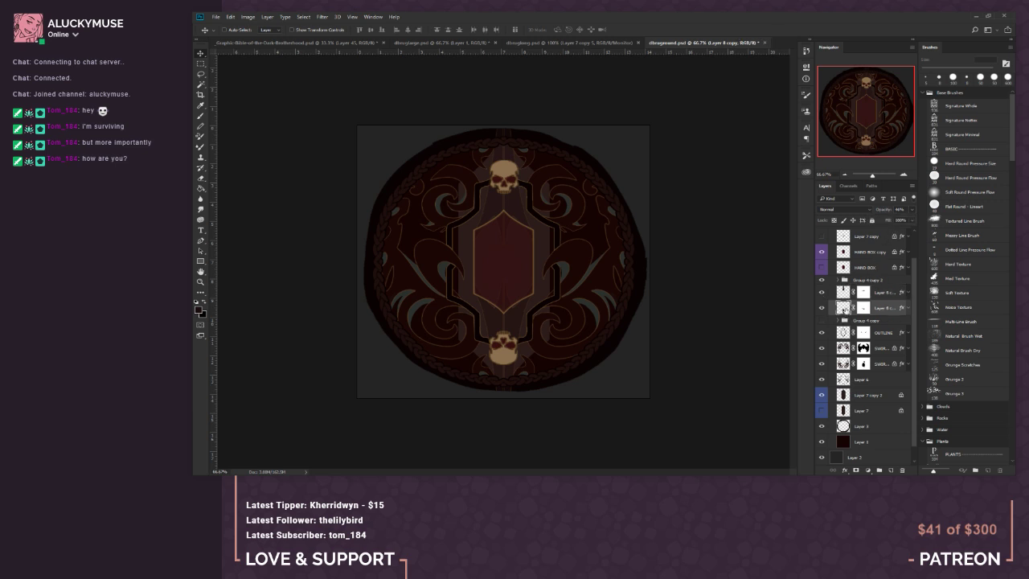
{"action": "left_click", "coordinate": [845, 291]}
{"action": "left_click", "coordinate": [914, 210]}
{"action": "left_click_drag", "start_coordinate": [887, 220], "coordinate": [889, 221]}
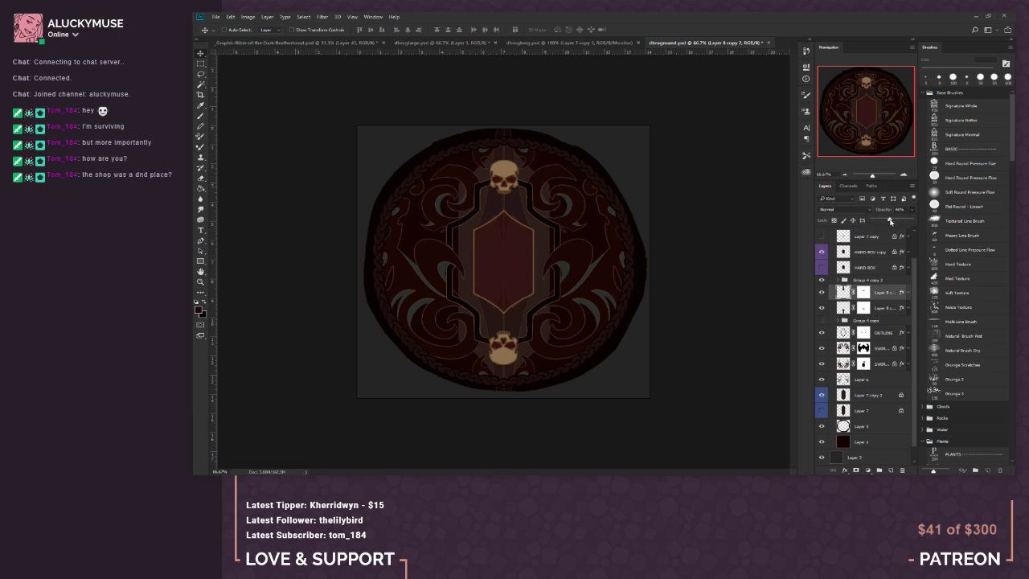
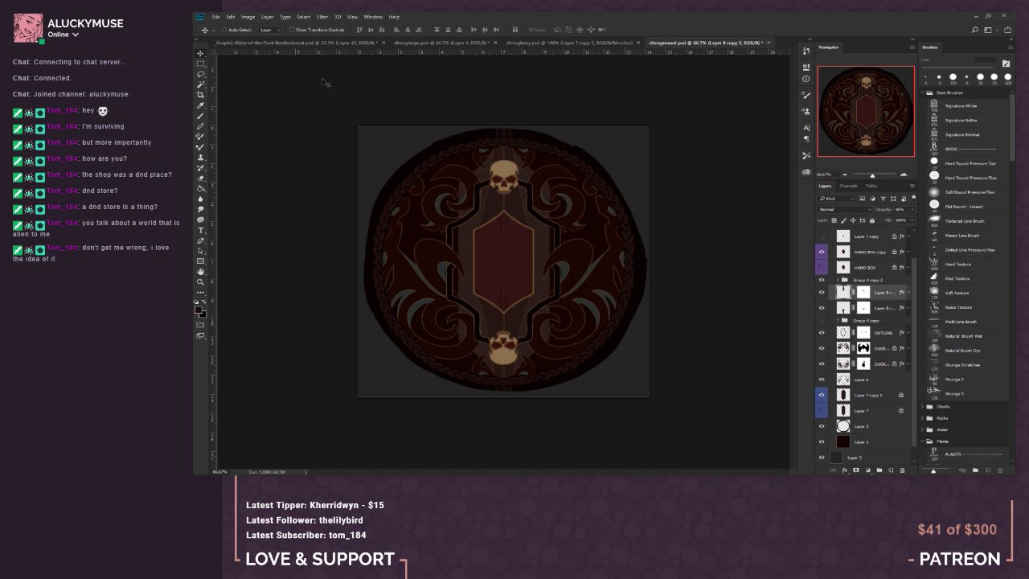
Step: Compare the round rug's center design with the long rug in dbruglong.psd
{"action": "key", "text": "b"}
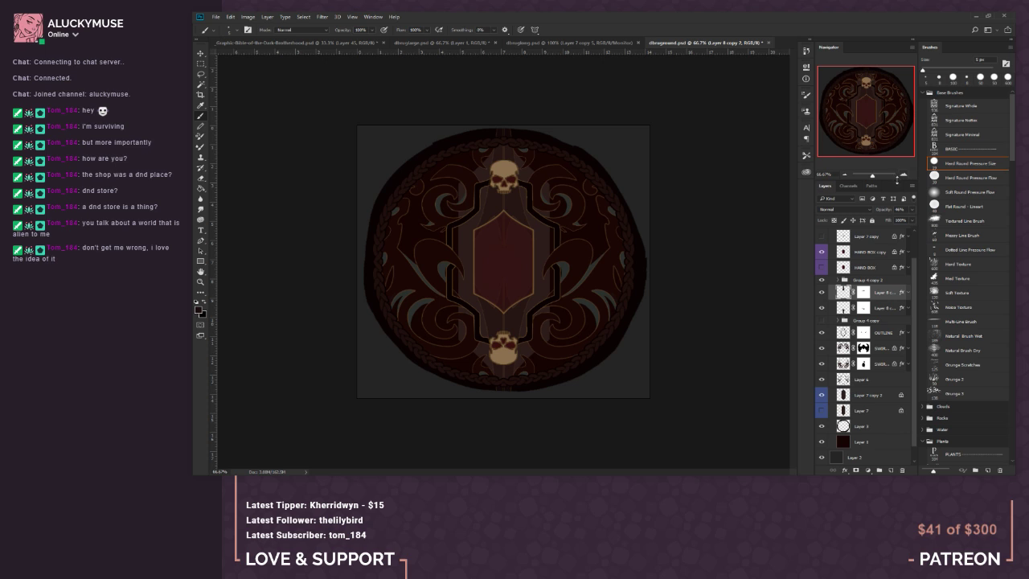
{"action": "left_click", "coordinate": [201, 54]}
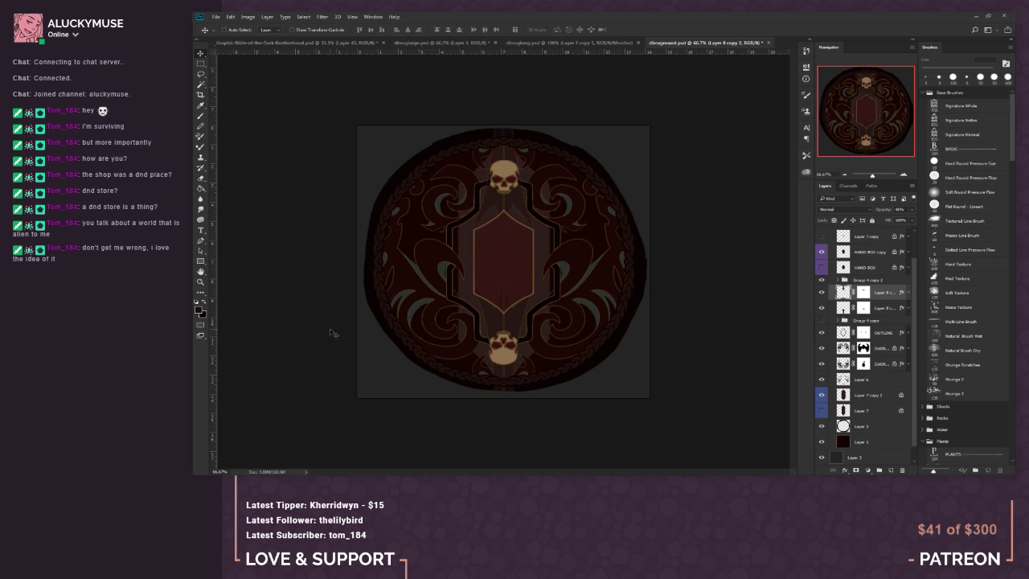
{"action": "left_click", "coordinate": [840, 311]}
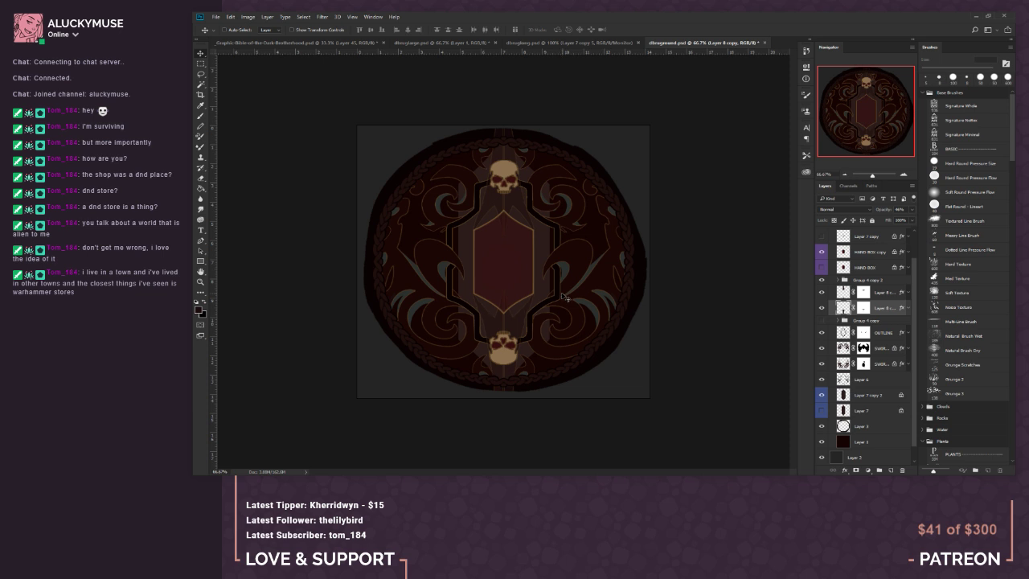
{"action": "left_click", "coordinate": [844, 174]}
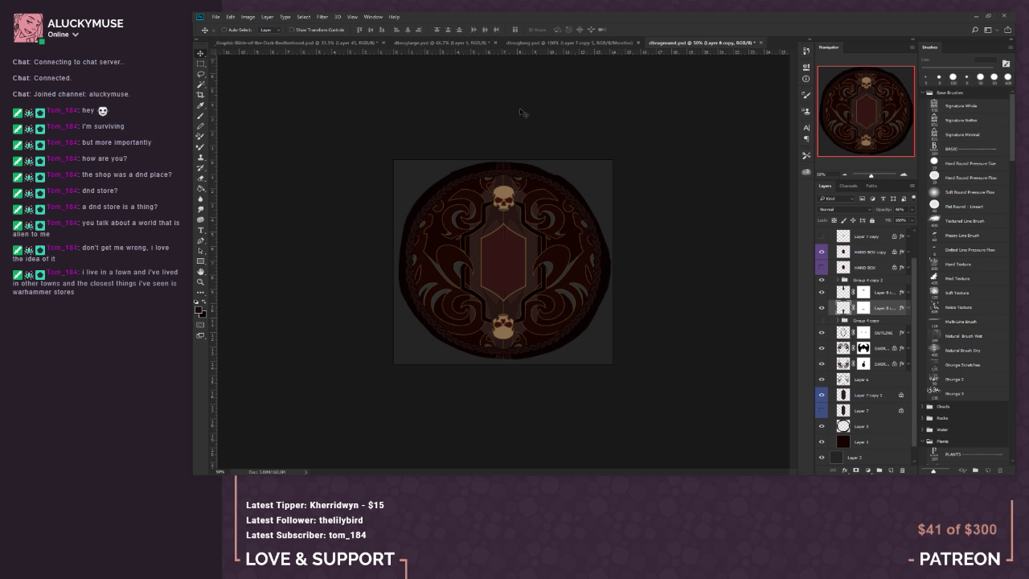
{"action": "left_click", "coordinate": [571, 43]}
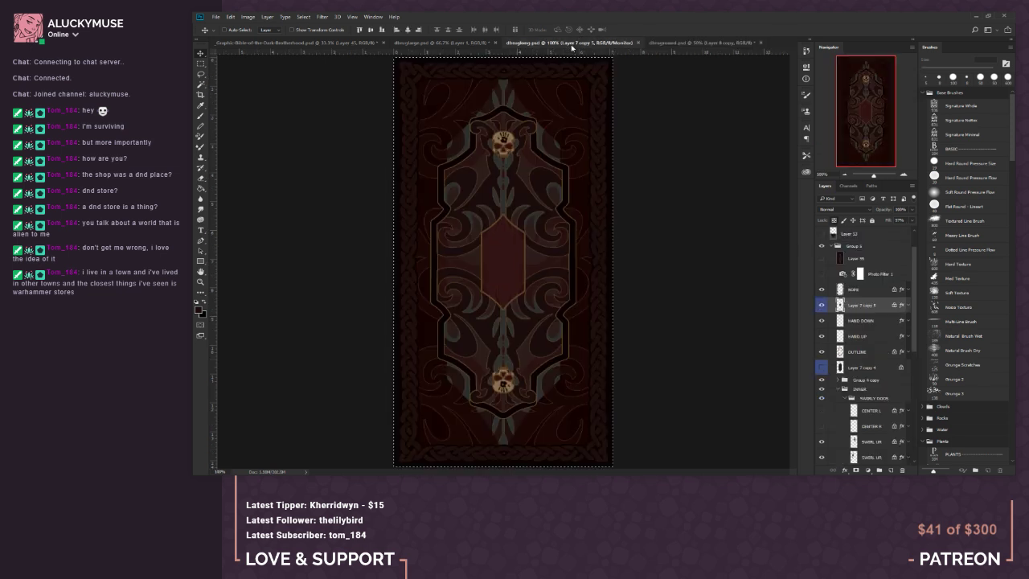
{"action": "left_click", "coordinate": [696, 44]}
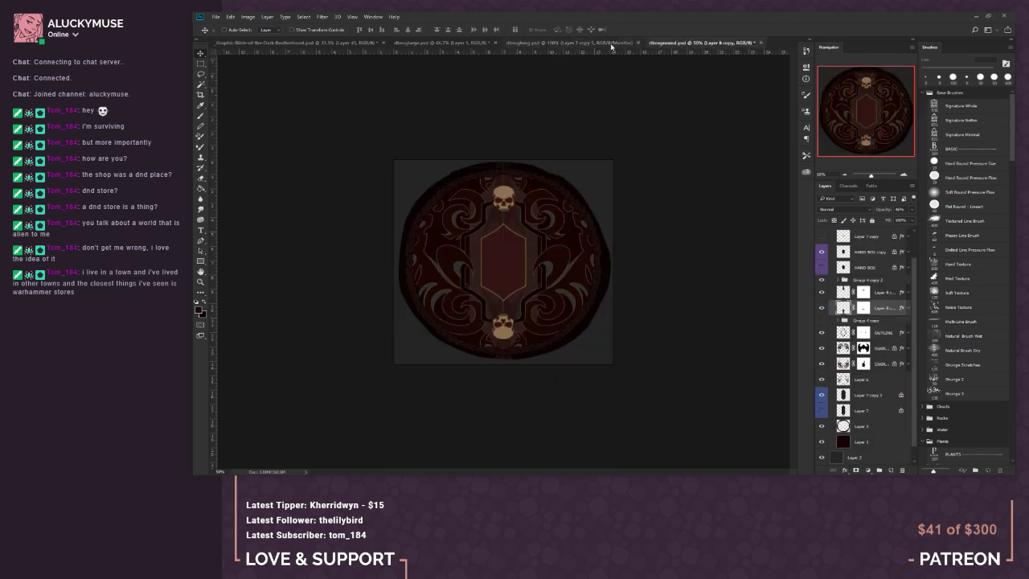
{"action": "left_click", "coordinate": [555, 44]}
{"action": "left_click", "coordinate": [705, 43]}
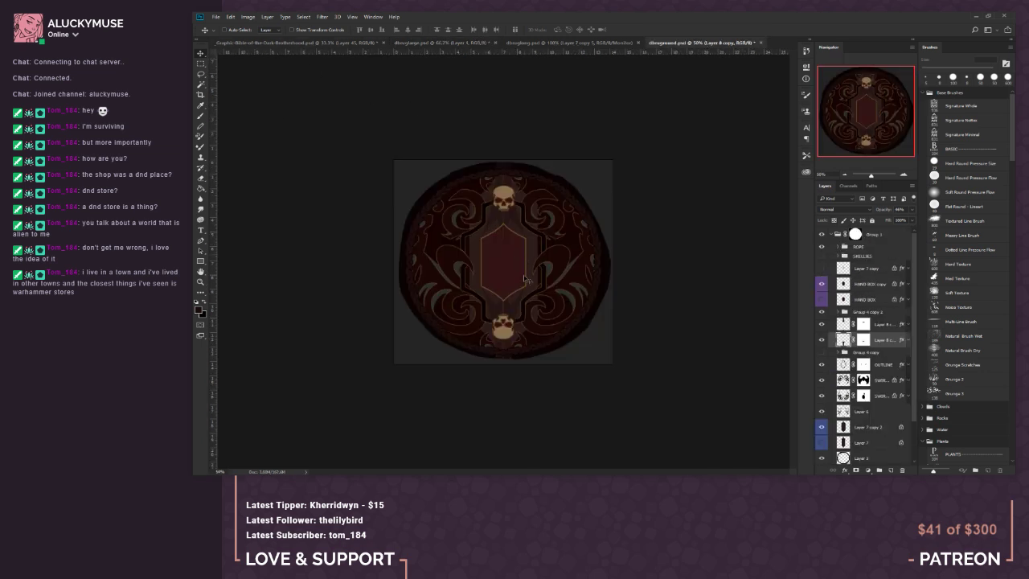
Step: Move the lower motif up and the flipped motif down so their spikes overlap inside the central hexagon
{"action": "left_click_drag", "start_coordinate": [522, 240], "coordinate": [522, 216]}
{"action": "left_click_drag", "start_coordinate": [517, 259], "coordinate": [517, 259]}
{"action": "left_click", "coordinate": [846, 325]}
{"action": "left_click_drag", "start_coordinate": [513, 206], "coordinate": [516, 222]}
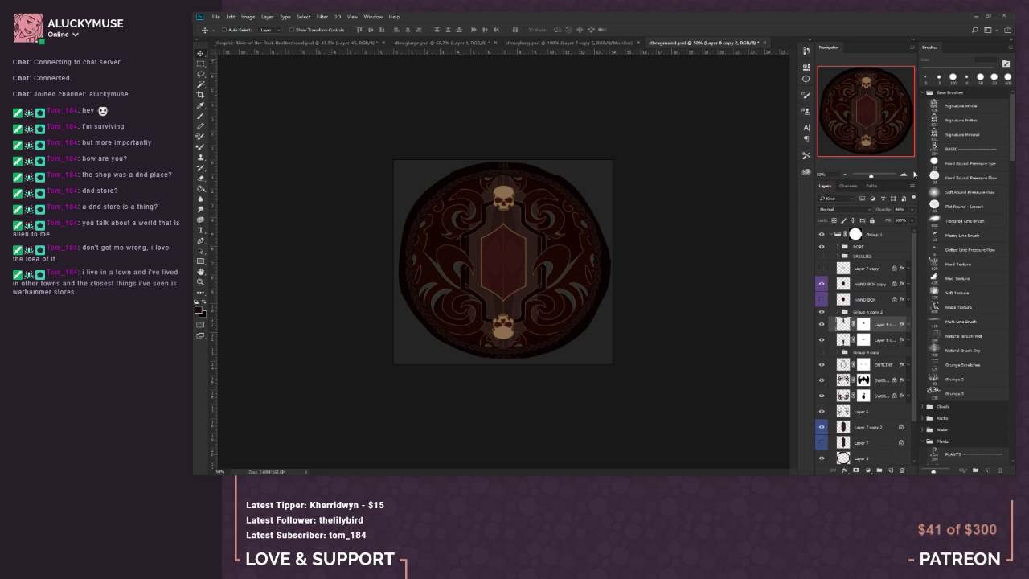
{"action": "left_click", "coordinate": [903, 175]}
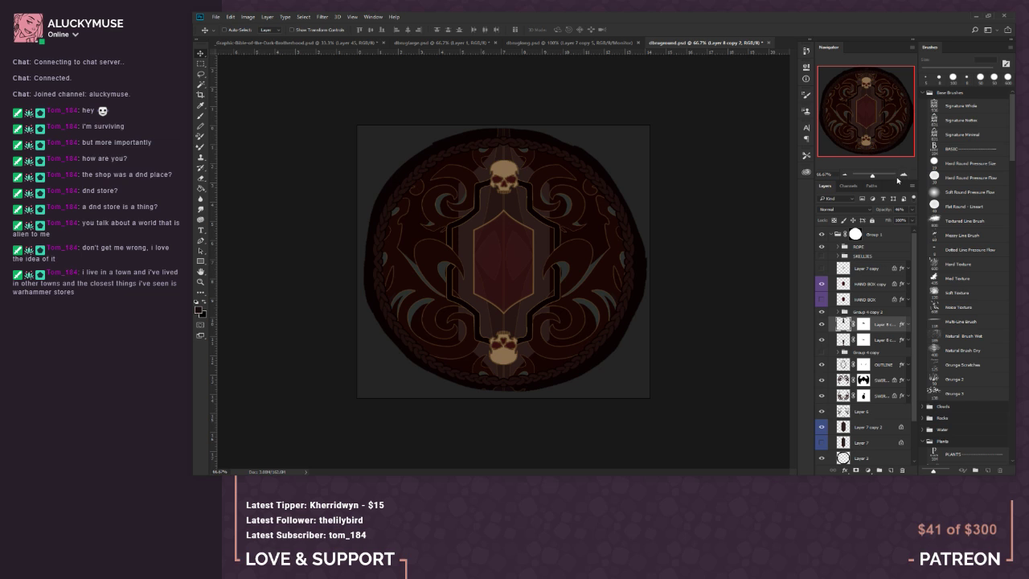
{"action": "left_click", "coordinate": [903, 175]}
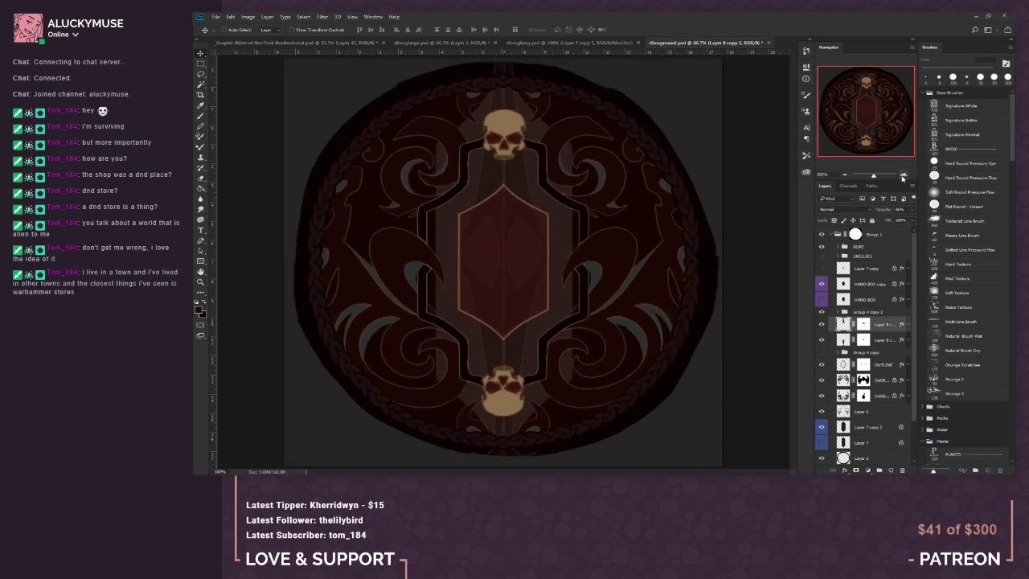
{"action": "left_click", "coordinate": [843, 175]}
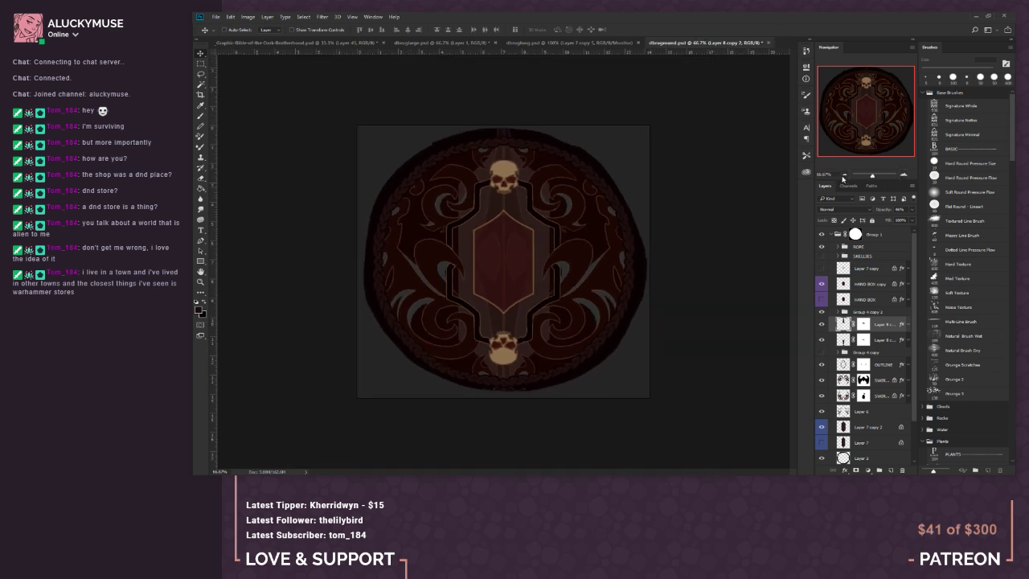
{"action": "left_click", "coordinate": [843, 176]}
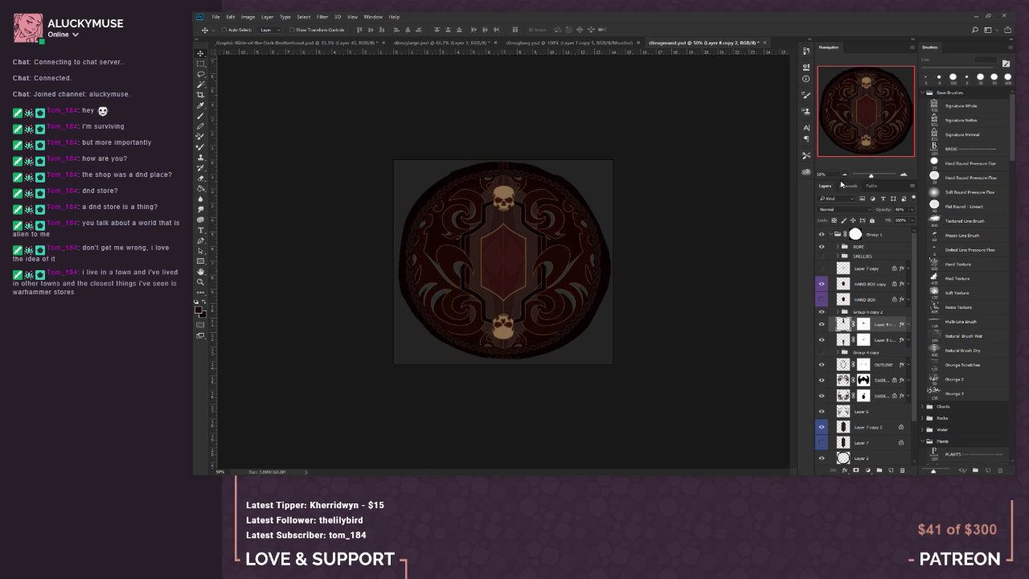
Step: Load the rug border layer's outline as a selection, black out that area on both motif layers' masks, and deselect
{"action": "left_click", "coordinate": [841, 341]}
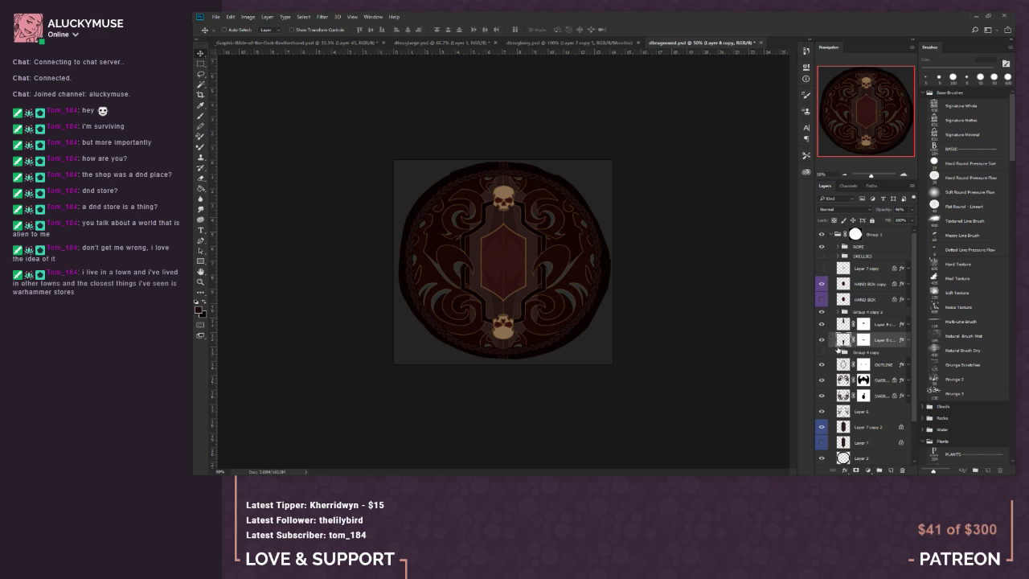
{"action": "scroll", "coordinate": [908, 334], "scroll_direction": "down", "scroll_amount": 2}
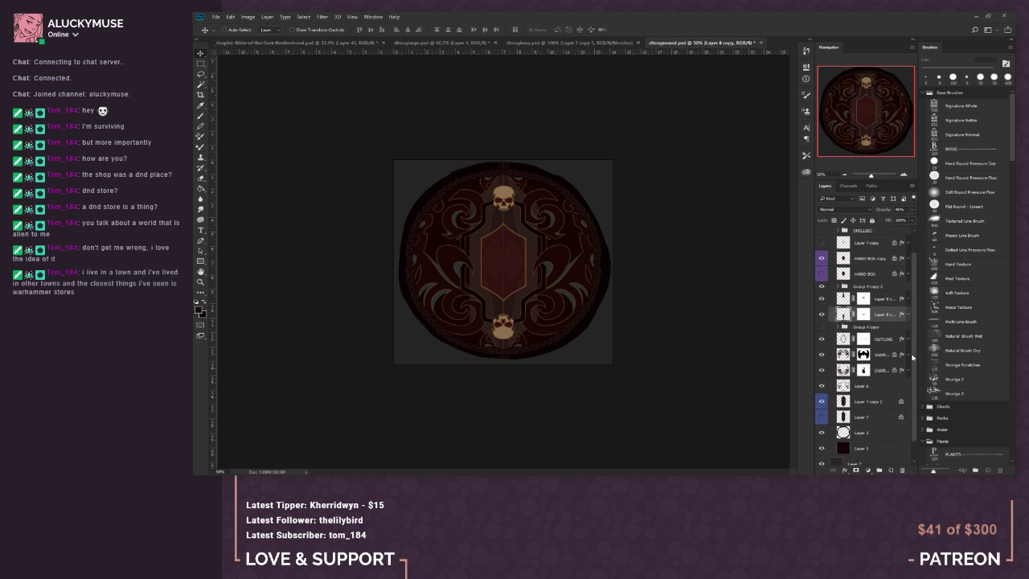
{"action": "left_click", "coordinate": [846, 314], "text": "ctrl"}
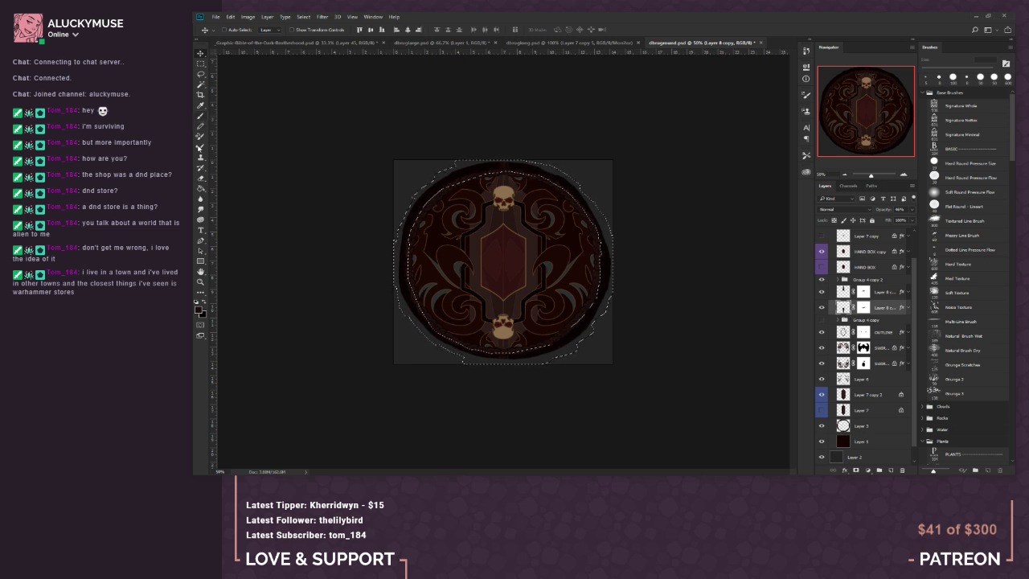
{"action": "left_click", "coordinate": [201, 190]}
{"action": "left_click", "coordinate": [610, 264]}
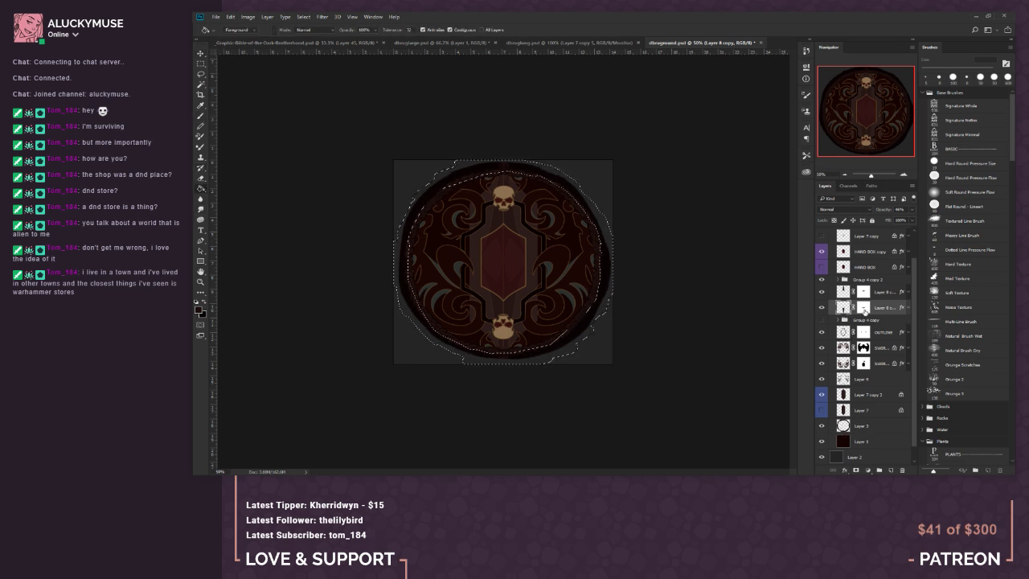
{"action": "left_click", "coordinate": [610, 265]}
{"action": "key", "text": "alt+bracketright"}
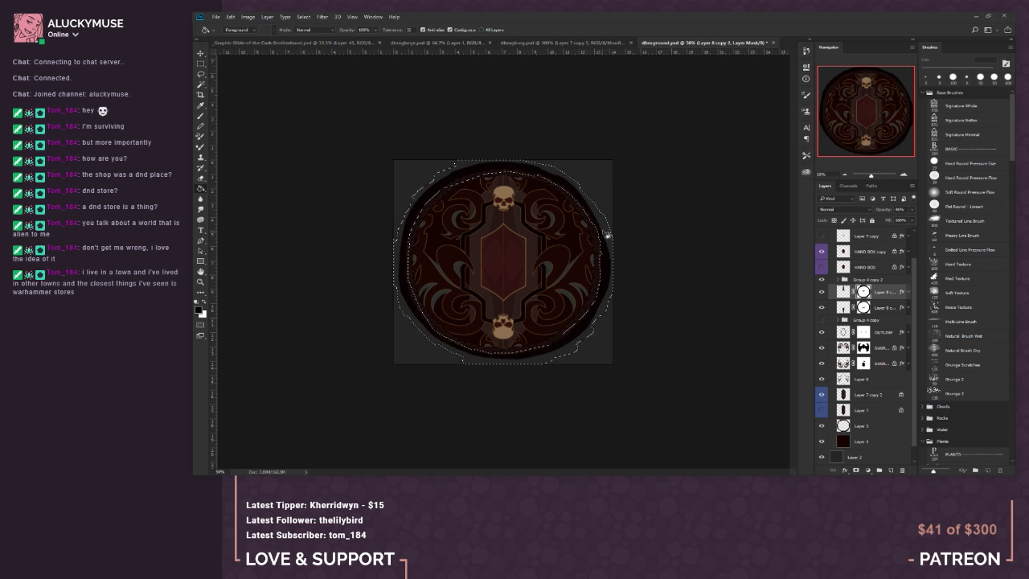
{"action": "left_click", "coordinate": [608, 233]}
{"action": "left_click", "coordinate": [200, 62]}
{"action": "left_click", "coordinate": [266, 123]}
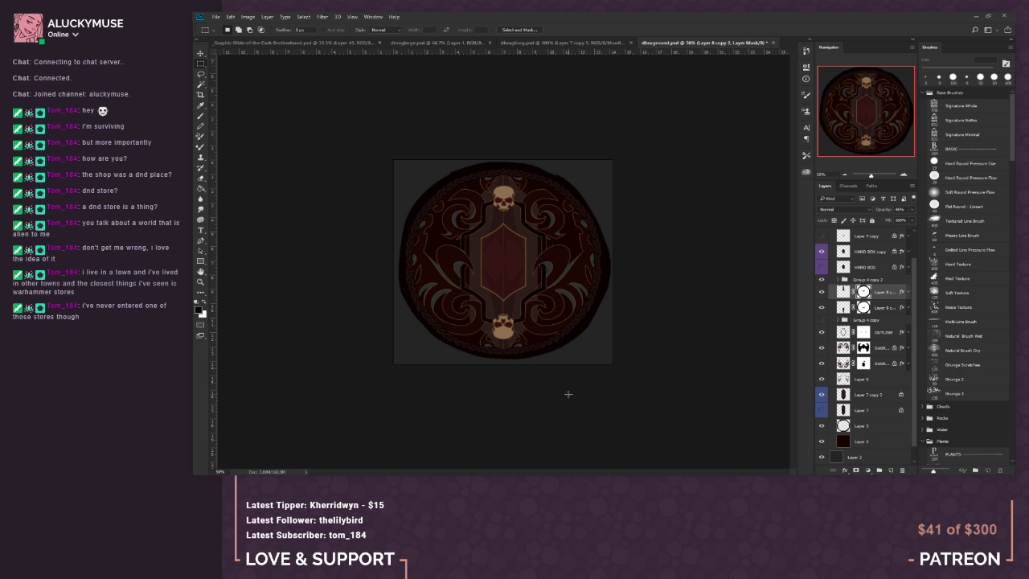
Step: Move the lower motif, Layer 8 copy, slightly down inside the central hexagon
{"action": "left_click", "coordinate": [201, 53]}
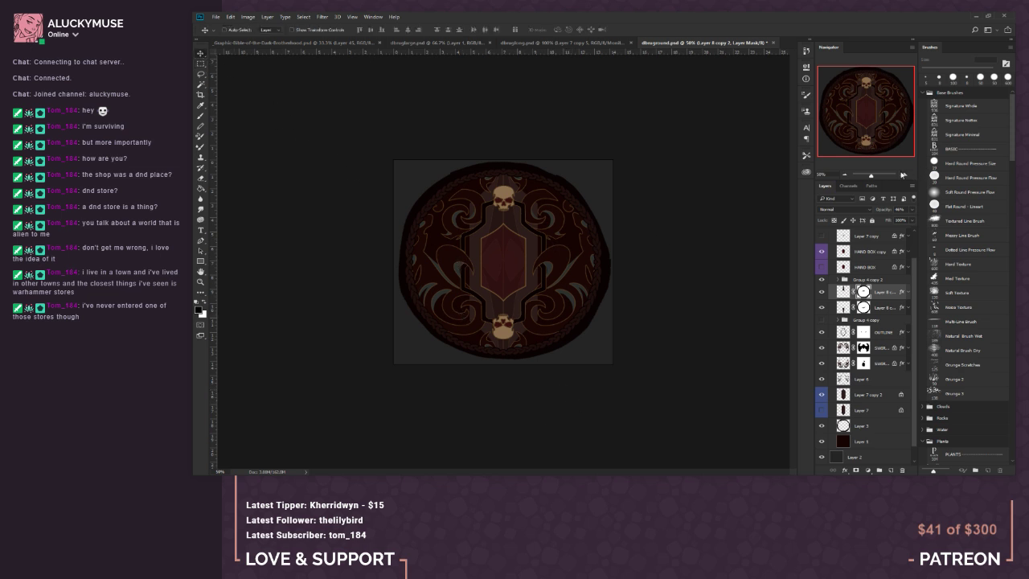
{"action": "left_click", "coordinate": [903, 175]}
{"action": "left_click", "coordinate": [902, 175]}
{"action": "left_click", "coordinate": [903, 176]}
{"action": "left_click", "coordinate": [844, 175]}
{"action": "left_click", "coordinate": [843, 175]}
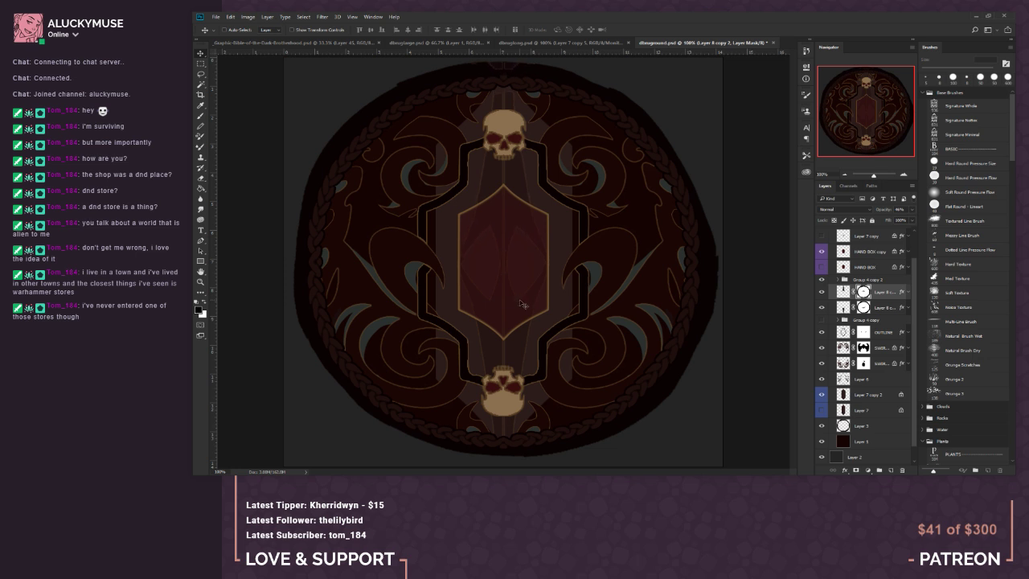
{"action": "left_click", "coordinate": [842, 310]}
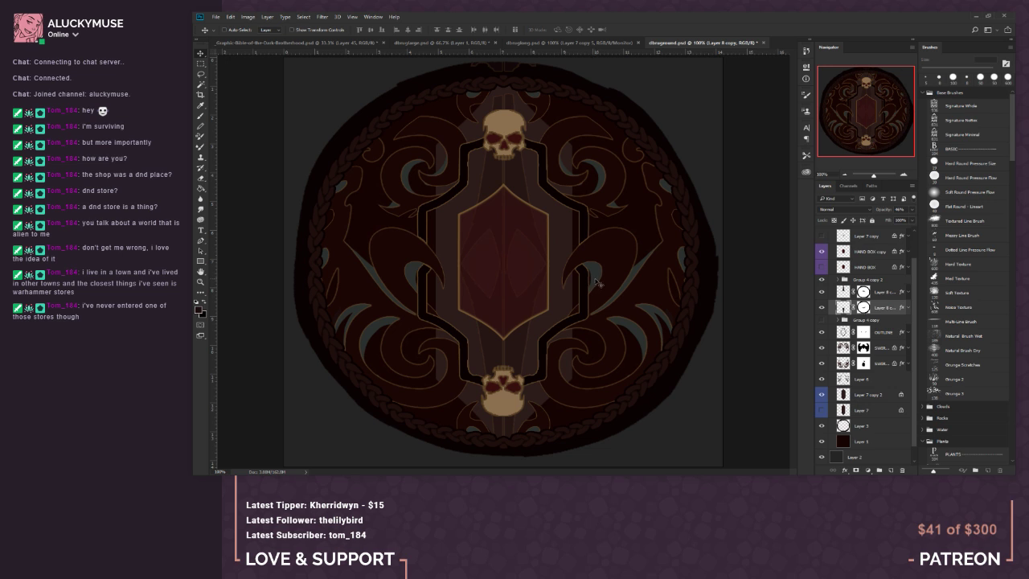
{"action": "left_click", "coordinate": [844, 174]}
{"action": "left_click", "coordinate": [844, 175]}
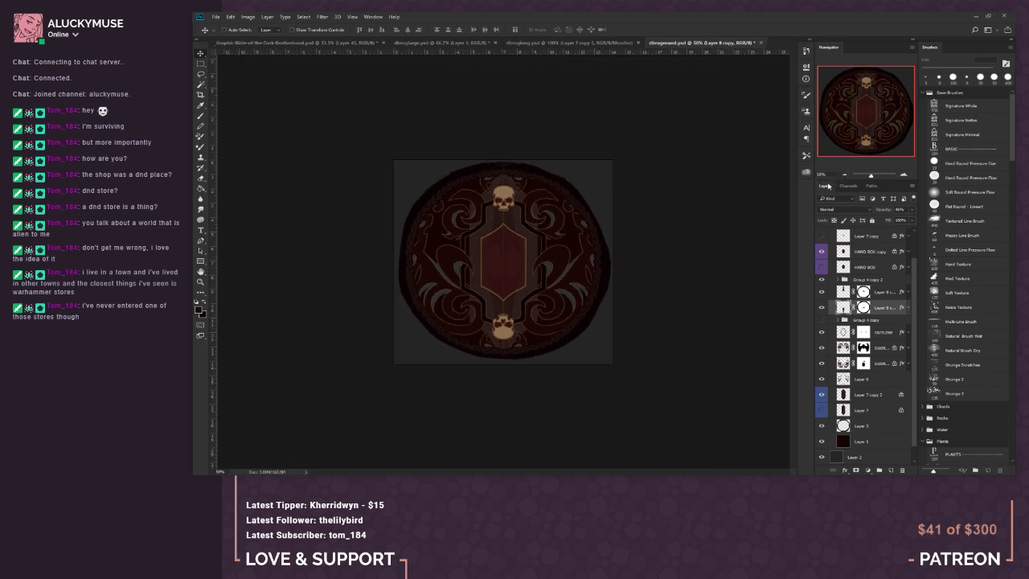
{"action": "left_click", "coordinate": [903, 175]}
{"action": "left_click", "coordinate": [903, 174]}
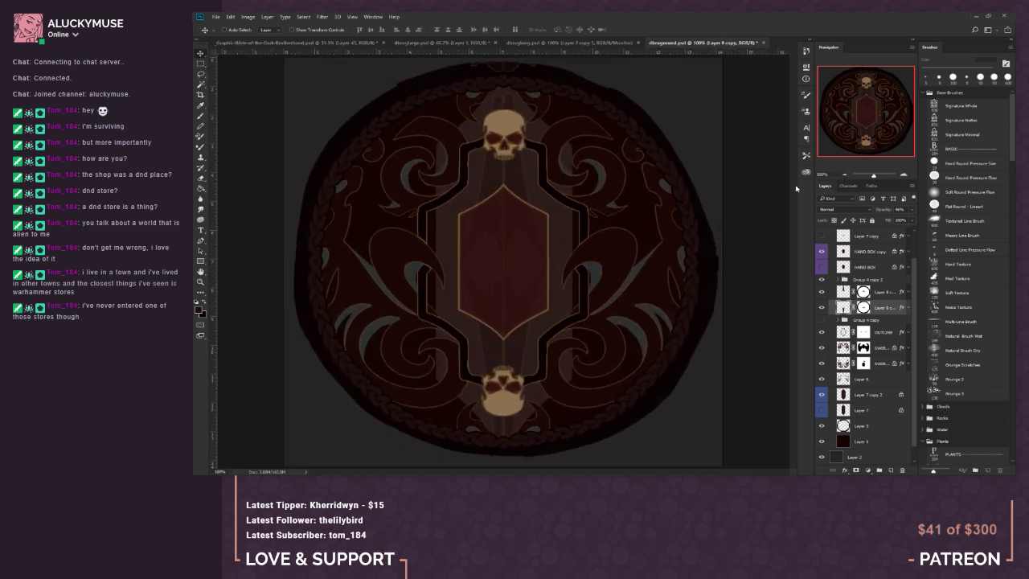
{"action": "mouse_move", "coordinate": [519, 233]}
{"action": "left_mouse_down"}
{"action": "mouse_move", "coordinate": [519, 212]}
{"action": "mouse_move", "coordinate": [521, 245]}
{"action": "left_mouse_up"}
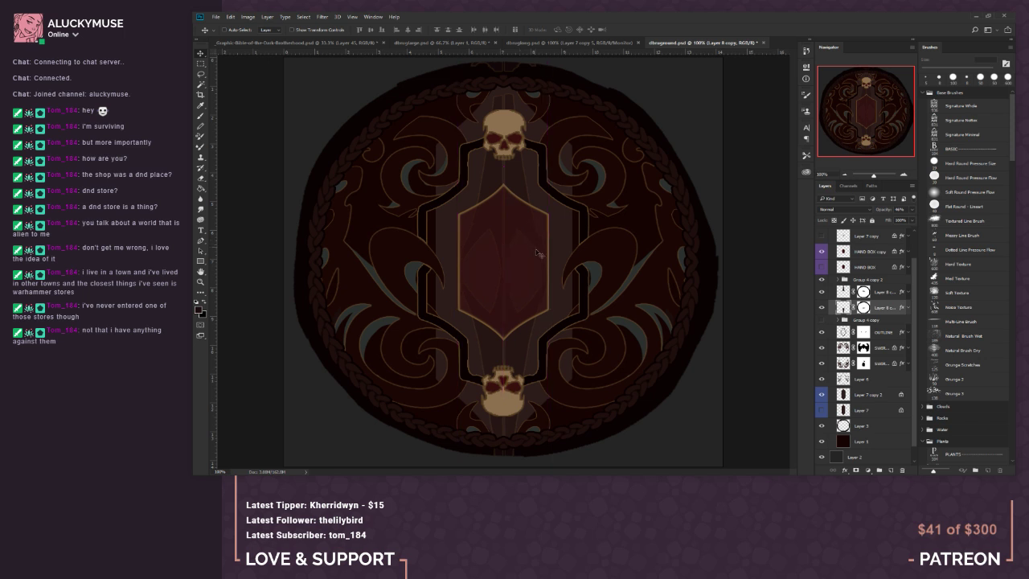
Step: Move the flipped motif, Layer 8 copy 2, slightly up inside the central hexagon
{"action": "left_click", "coordinate": [841, 293]}
{"action": "left_click_drag", "start_coordinate": [496, 246], "coordinate": [497, 229]}
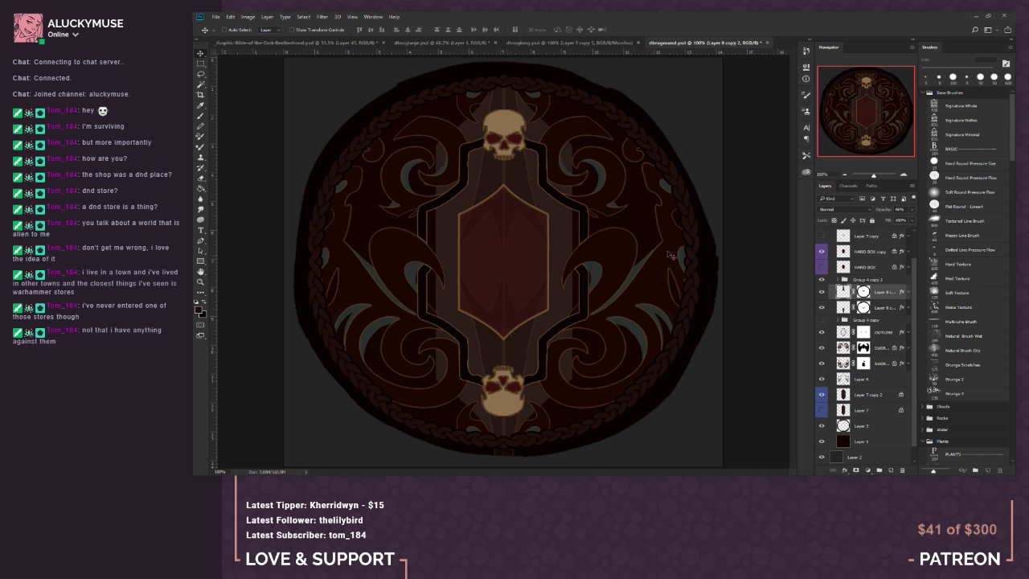
{"action": "left_click", "coordinate": [844, 174]}
{"action": "left_click", "coordinate": [844, 173]}
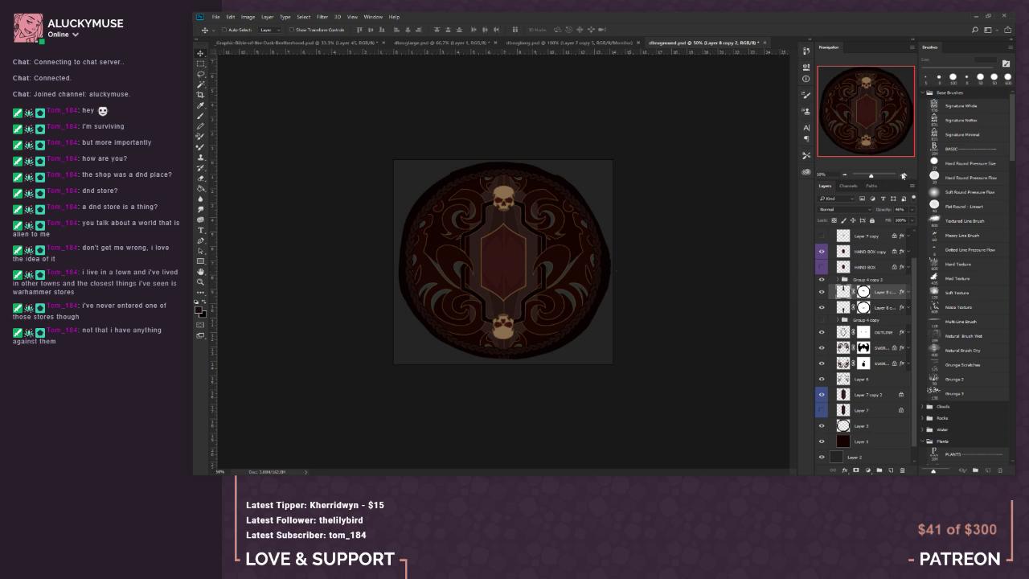
Step: Move the flipped motif further up and the lower motif further down to clear the middle of the central hexagon
{"action": "left_click", "coordinate": [903, 175]}
{"action": "left_click", "coordinate": [902, 175]}
{"action": "left_click_drag", "start_coordinate": [519, 294], "coordinate": [522, 243]}
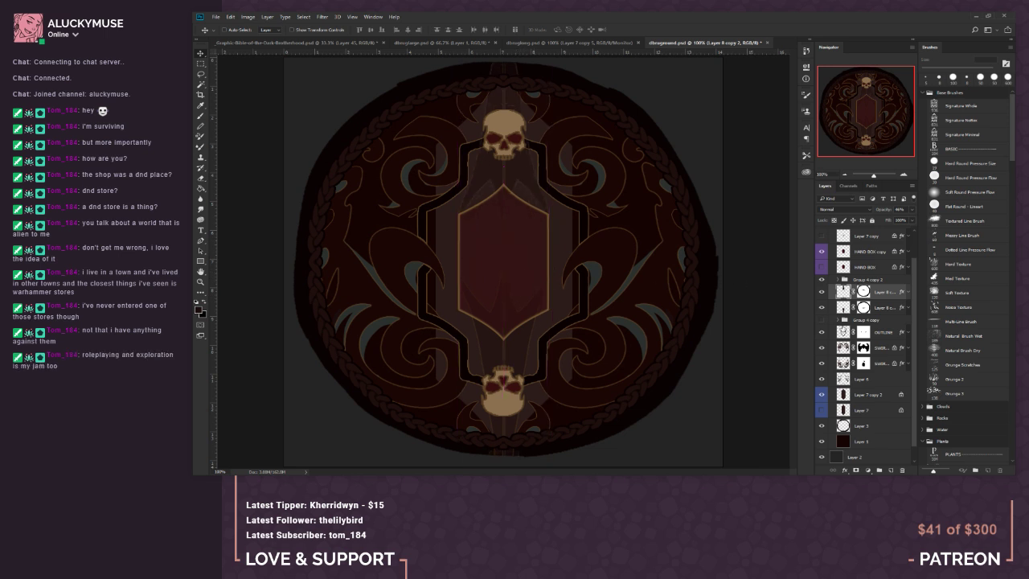
{"action": "left_click", "coordinate": [847, 310]}
{"action": "left_click_drag", "start_coordinate": [502, 295], "coordinate": [504, 329]}
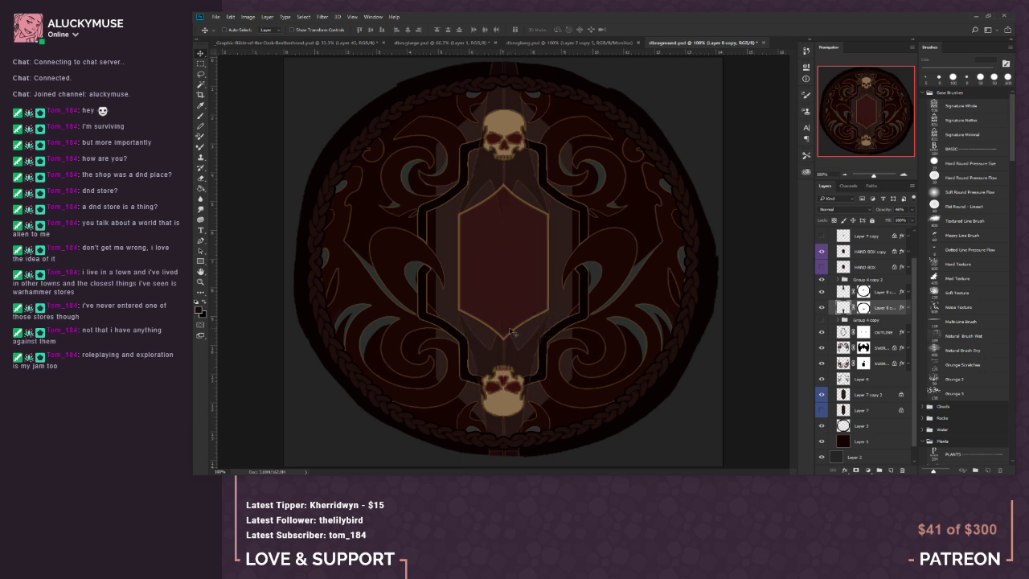
{"action": "left_click_drag", "start_coordinate": [525, 291], "coordinate": [523, 288]}
{"action": "left_click", "coordinate": [843, 174]}
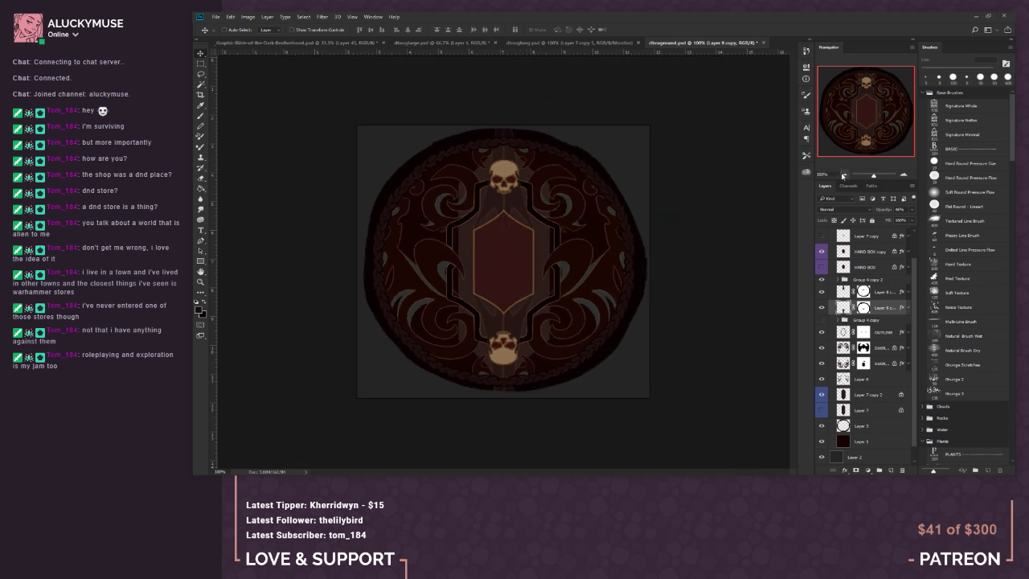
{"action": "left_click", "coordinate": [844, 175]}
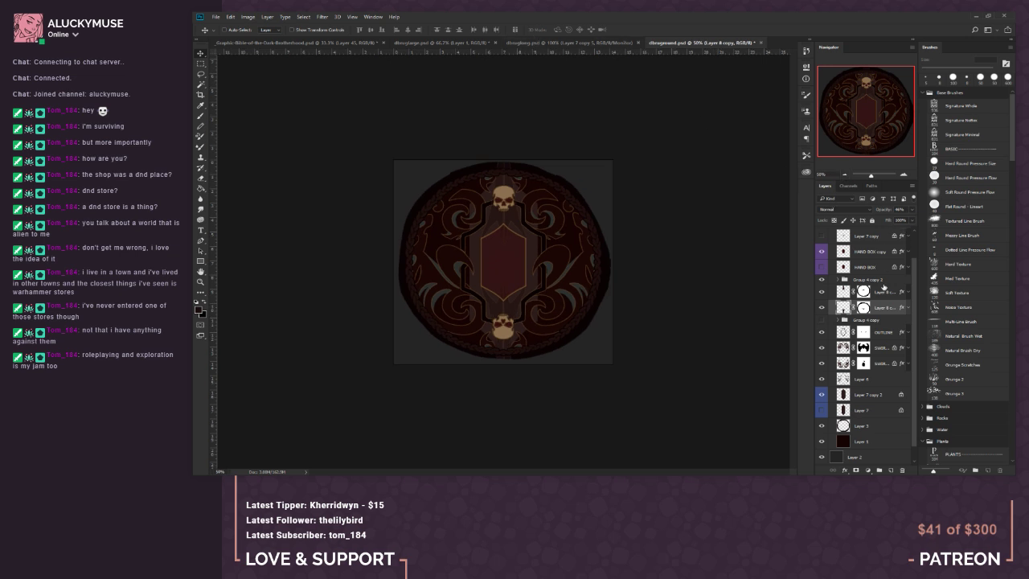
Step: Mask both repositioned motif layers out of the rug's border again using the border layer's outline, and deselect
{"action": "left_click", "coordinate": [864, 309]}
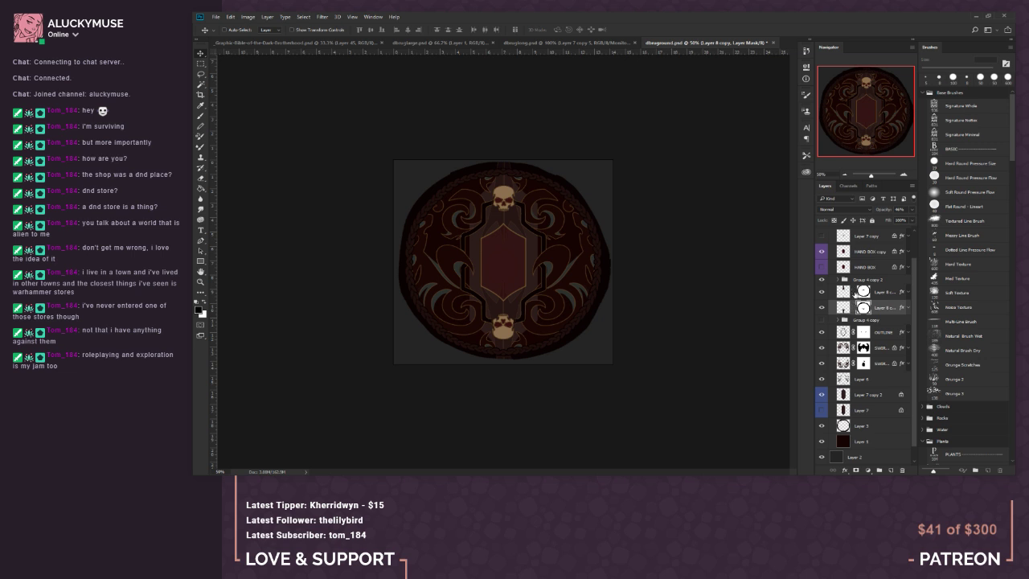
{"action": "left_click", "coordinate": [863, 293]}
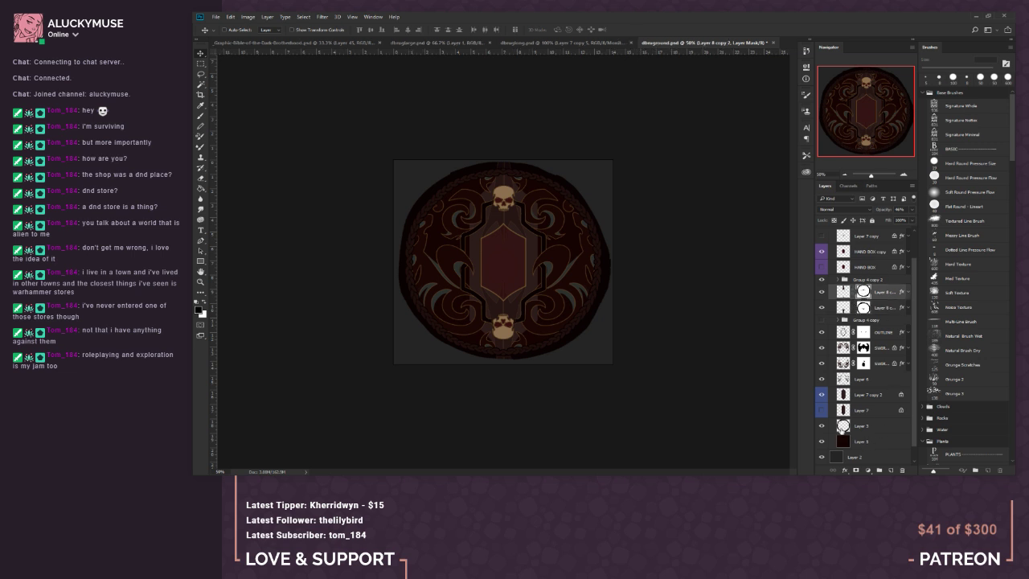
{"action": "left_click", "coordinate": [842, 426], "text": "ctrl"}
{"action": "left_click", "coordinate": [201, 188]}
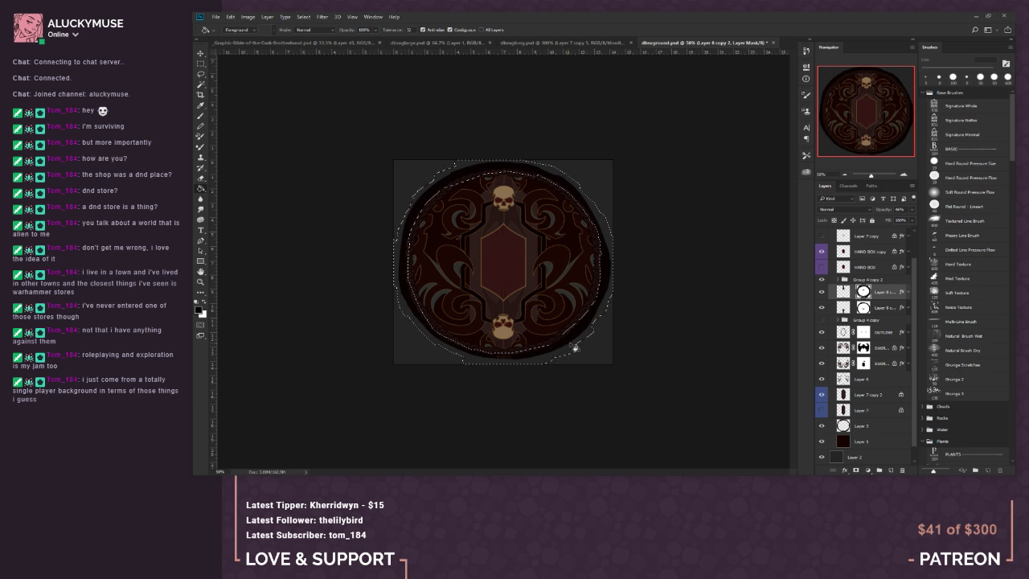
{"action": "key", "text": "alt+bracketleft"}
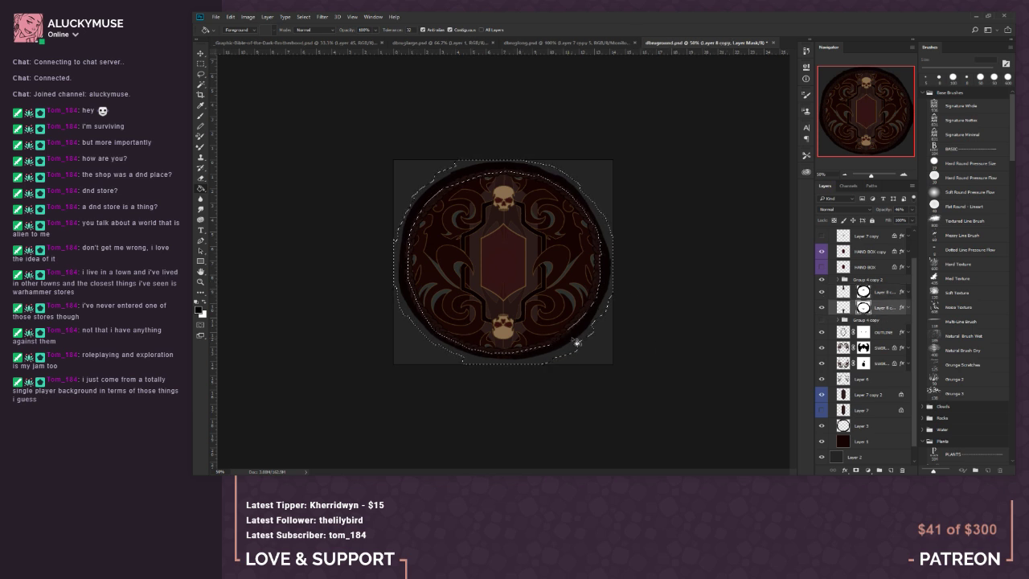
{"action": "left_click", "coordinate": [201, 63]}
{"action": "left_click", "coordinate": [387, 131]}
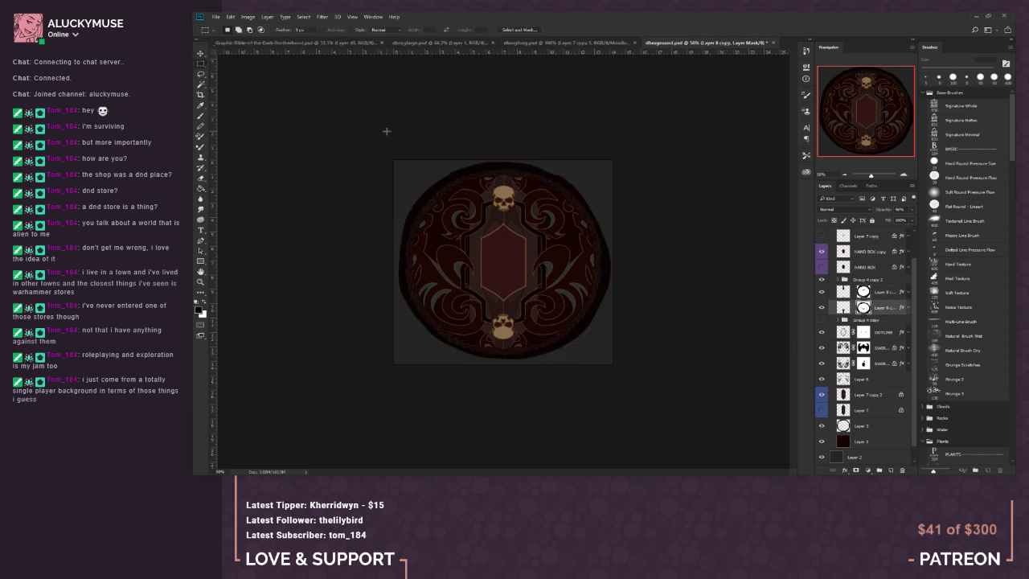
Step: Switch to dbruglong.psd, clear its selection, identify the upper swirl by toggling its visibility, and select the SWIRL UR layer
{"action": "left_click", "coordinate": [608, 44]}
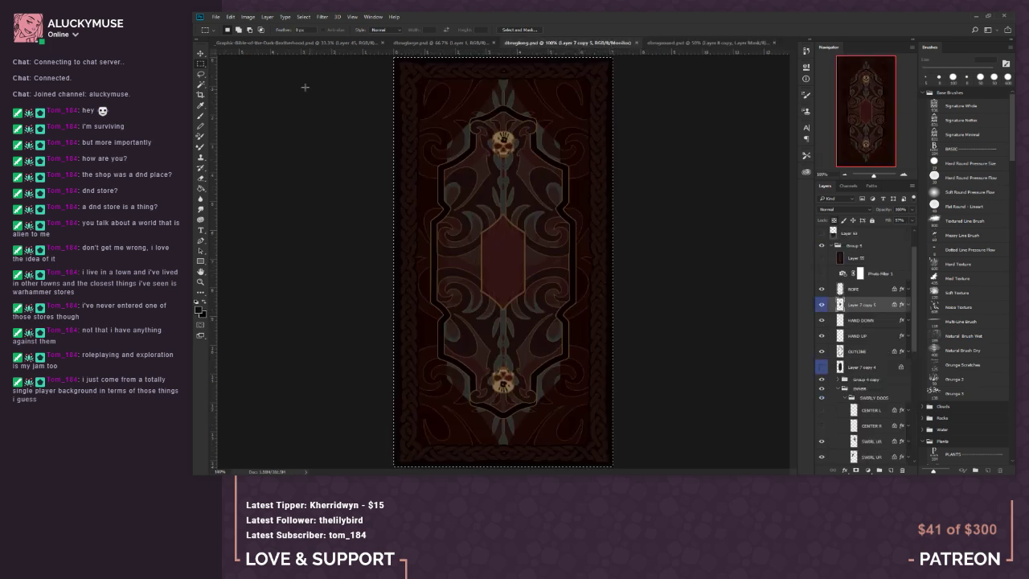
{"action": "left_click", "coordinate": [293, 122]}
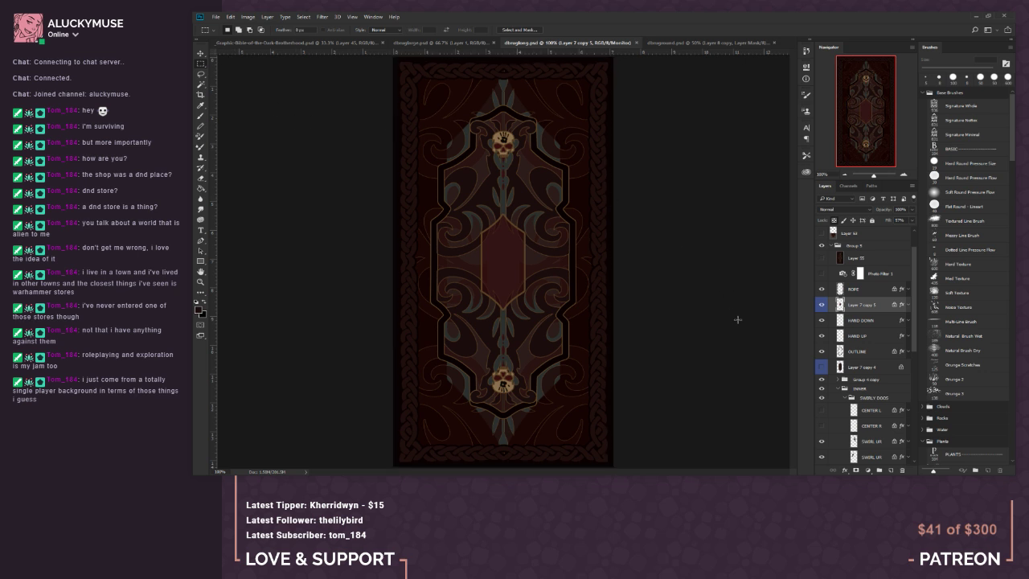
{"action": "scroll", "coordinate": [878, 345], "scroll_direction": "down", "scroll_amount": 3}
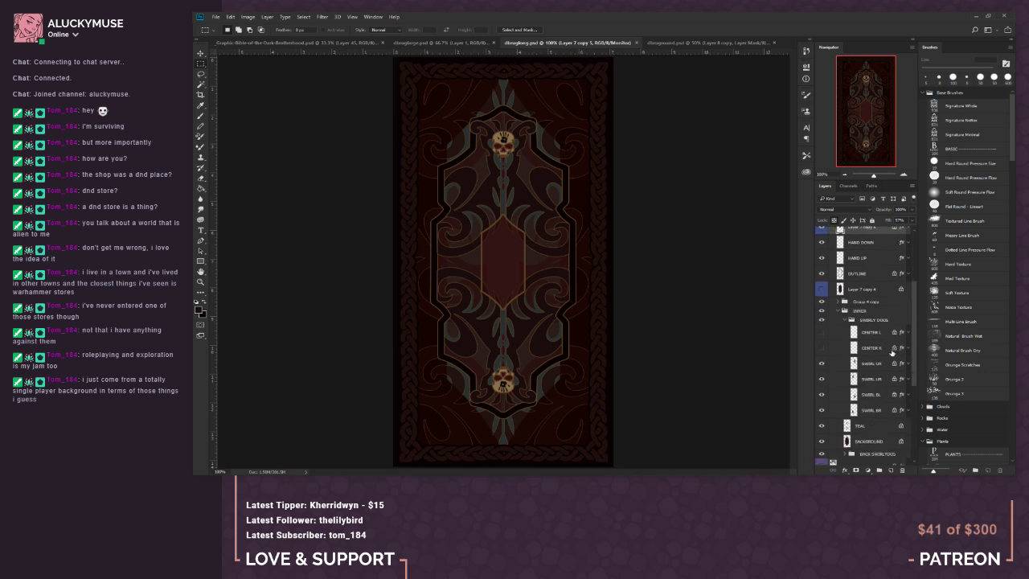
{"action": "left_click", "coordinate": [822, 363]}
{"action": "left_click", "coordinate": [821, 363]}
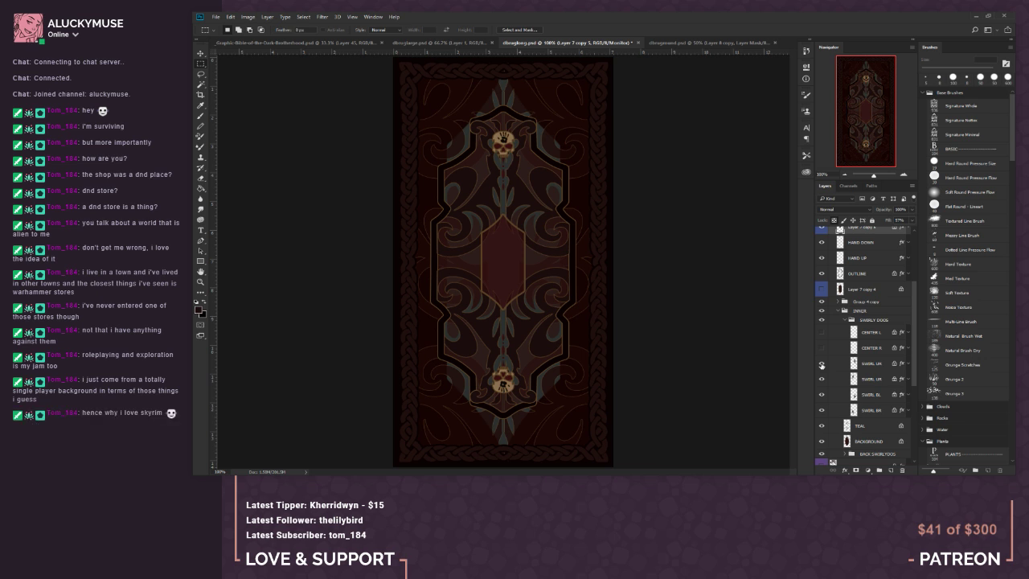
{"action": "left_click", "coordinate": [873, 368]}
Step: Copy the SWIRL UR layer from the long rug into the round rug document, using a floating window that is docked again
{"action": "left_click_drag", "start_coordinate": [563, 42], "coordinate": [314, 143]}
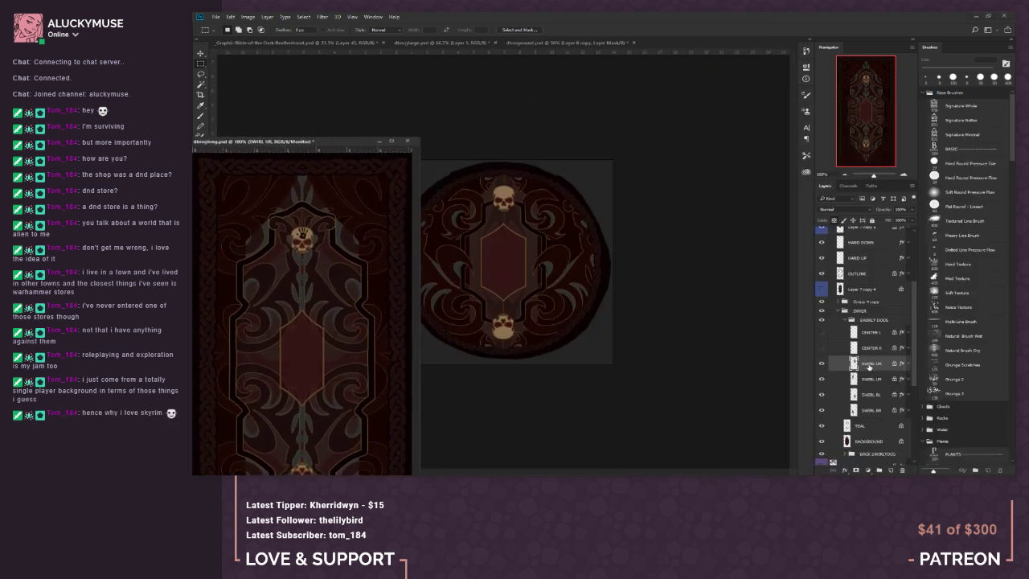
{"action": "left_click", "coordinate": [357, 99]}
{"action": "left_click_drag", "start_coordinate": [290, 141], "coordinate": [691, 42]}
{"action": "left_click", "coordinate": [567, 42]}
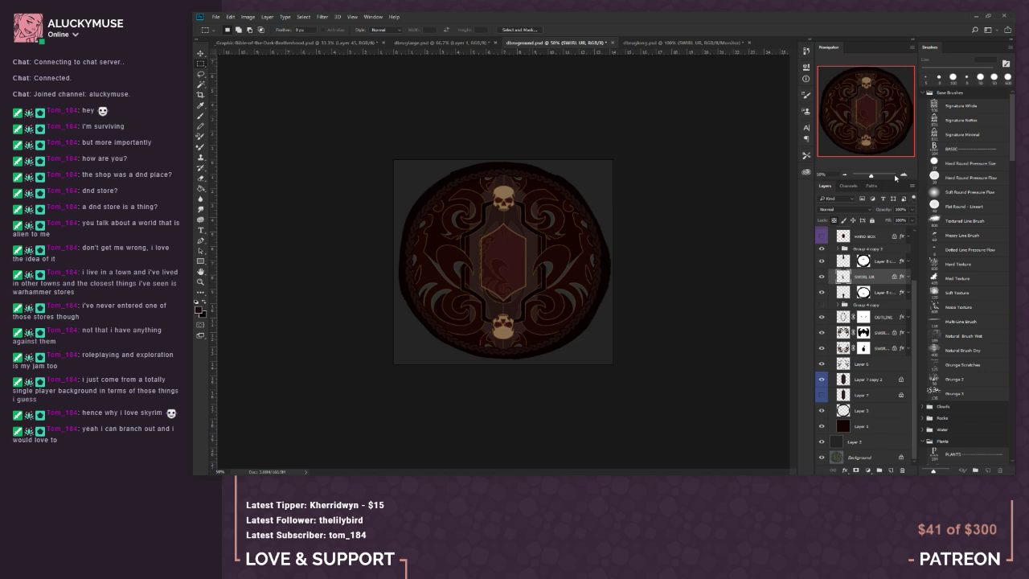
Step: Move the SWIRL UR layer below the lower motif layer, Layer 8 copy, in the round rug's layer stack
{"action": "left_click", "coordinate": [902, 175]}
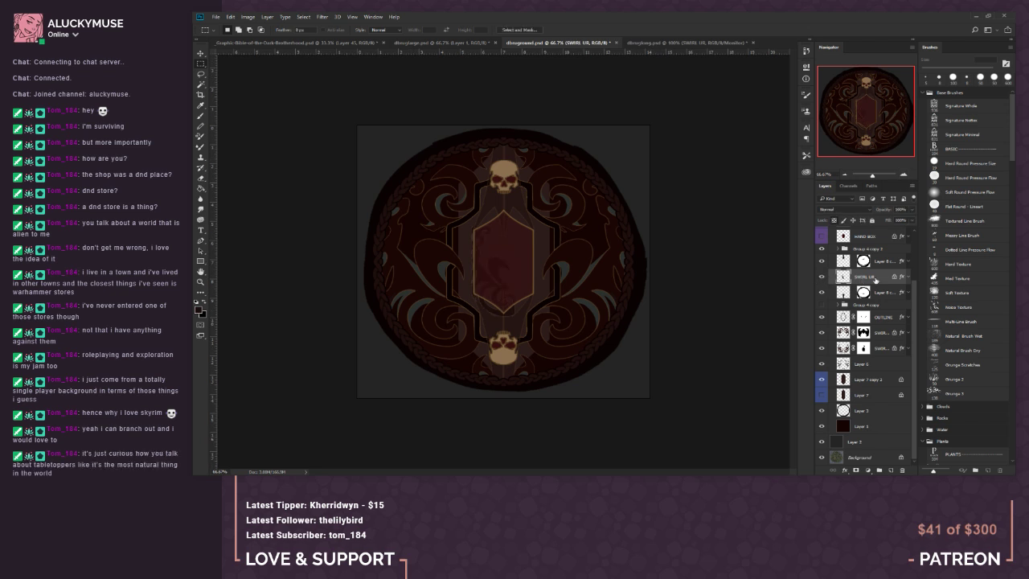
{"action": "left_click_drag", "start_coordinate": [874, 279], "coordinate": [827, 299]}
{"action": "left_click", "coordinate": [822, 293]}
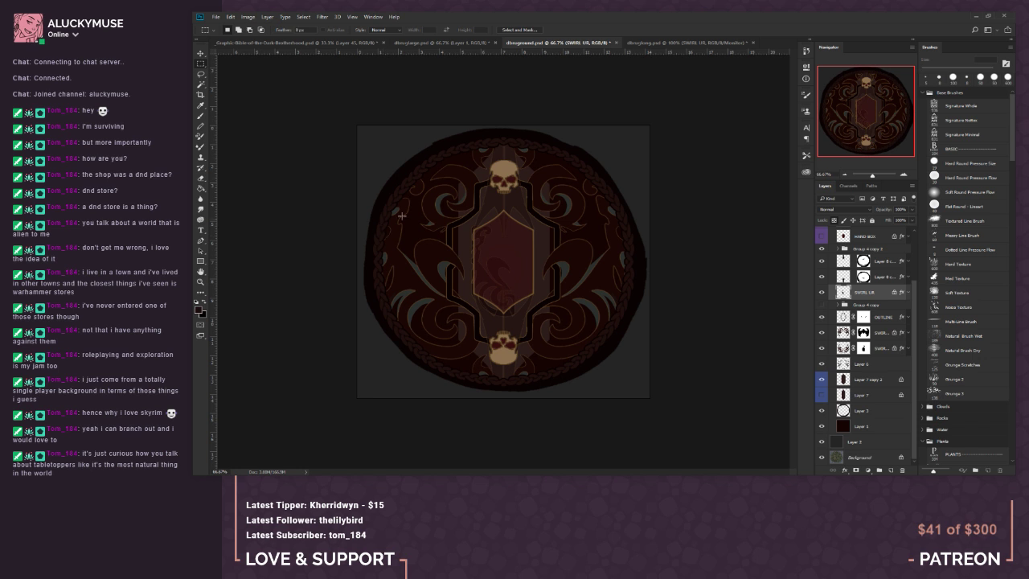
Step: Enlarge the copied swirl with Free Transform, position it over the left half of the central hexagon between the skulls, and apply
{"action": "right_click", "coordinate": [488, 249]}
{"action": "left_click", "coordinate": [520, 325]}
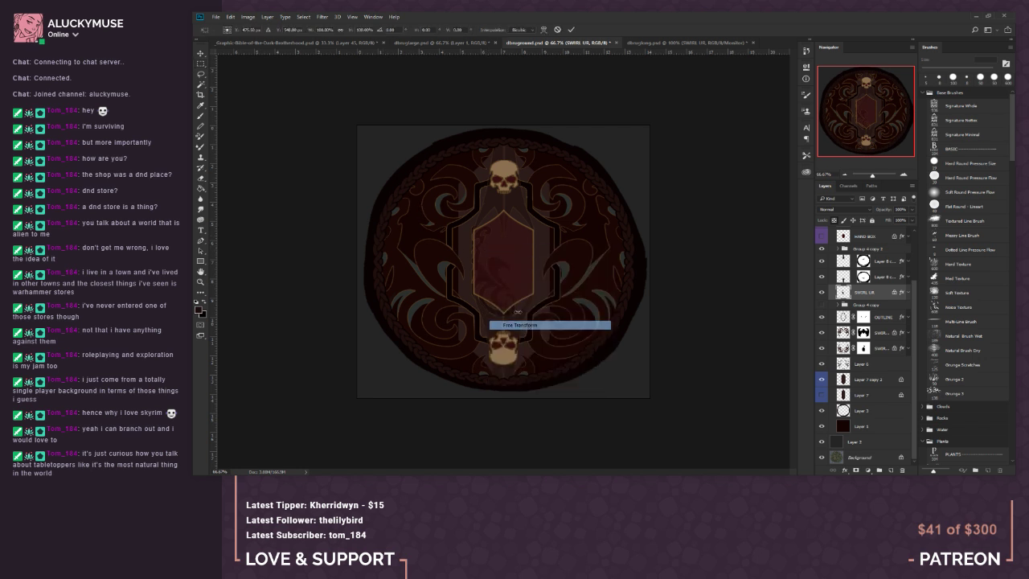
{"action": "left_click_drag", "start_coordinate": [470, 226], "coordinate": [401, 129]}
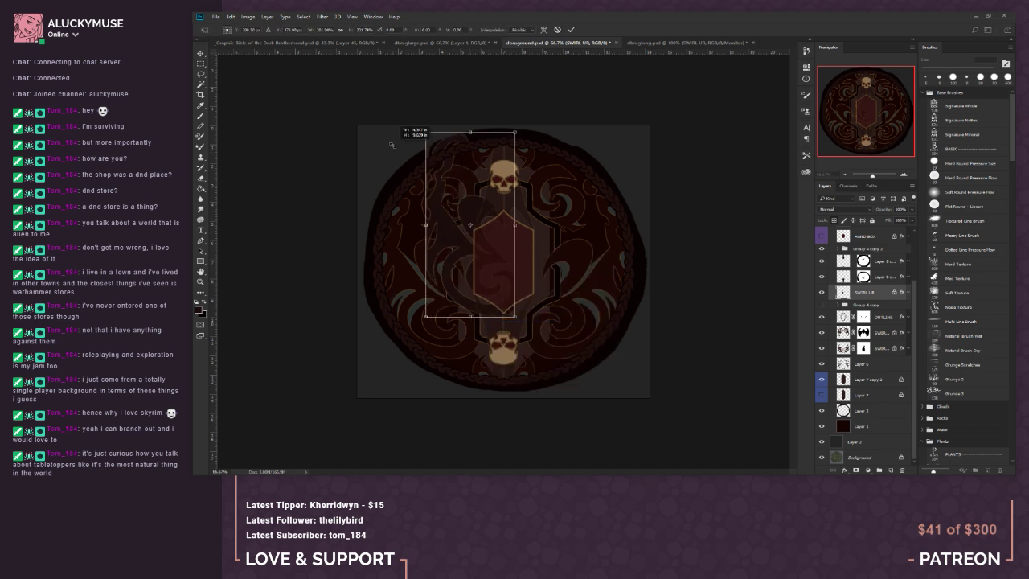
{"action": "mouse_move", "coordinate": [450, 242]}
{"action": "left_mouse_down"}
{"action": "mouse_move", "coordinate": [465, 277]}
{"action": "mouse_move", "coordinate": [461, 259]}
{"action": "left_mouse_up"}
{"action": "left_click_drag", "start_coordinate": [440, 151], "coordinate": [460, 193]}
{"action": "left_click_drag", "start_coordinate": [479, 245], "coordinate": [472, 244]}
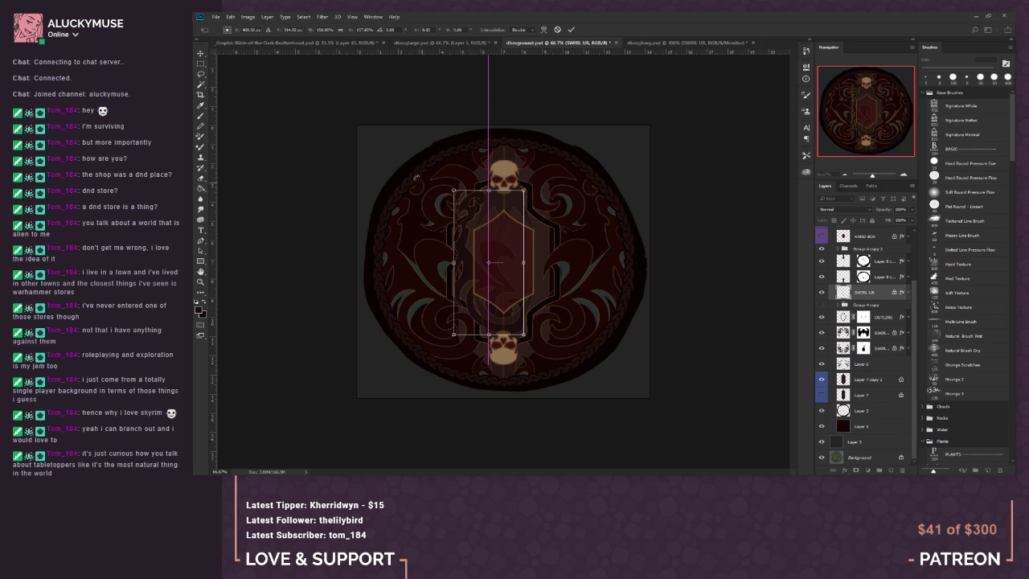
{"action": "left_click", "coordinate": [200, 54]}
{"action": "left_click", "coordinate": [559, 189]}
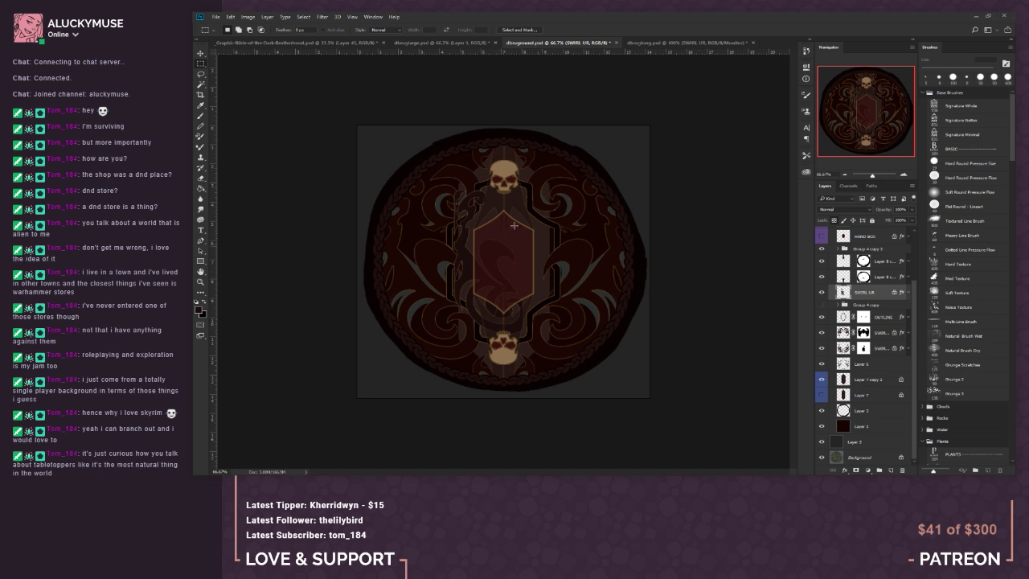
Step: Move the SWIRL UR layer directly above Layer 7 copy 2 and adjust the swirl's position inside the central hexagon
{"action": "left_click", "coordinate": [200, 53]}
{"action": "left_click_drag", "start_coordinate": [537, 278], "coordinate": [534, 282]}
{"action": "left_click_drag", "start_coordinate": [881, 296], "coordinate": [876, 362]}
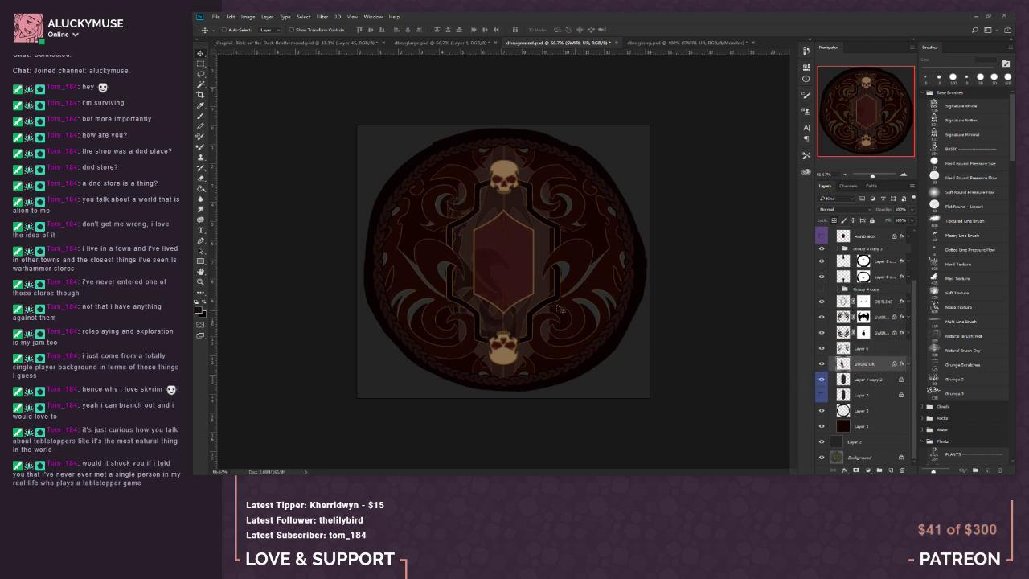
{"action": "mouse_move", "coordinate": [491, 279]}
{"action": "left_mouse_down"}
{"action": "mouse_move", "coordinate": [506, 283]}
{"action": "mouse_move", "coordinate": [499, 285]}
{"action": "left_mouse_up"}
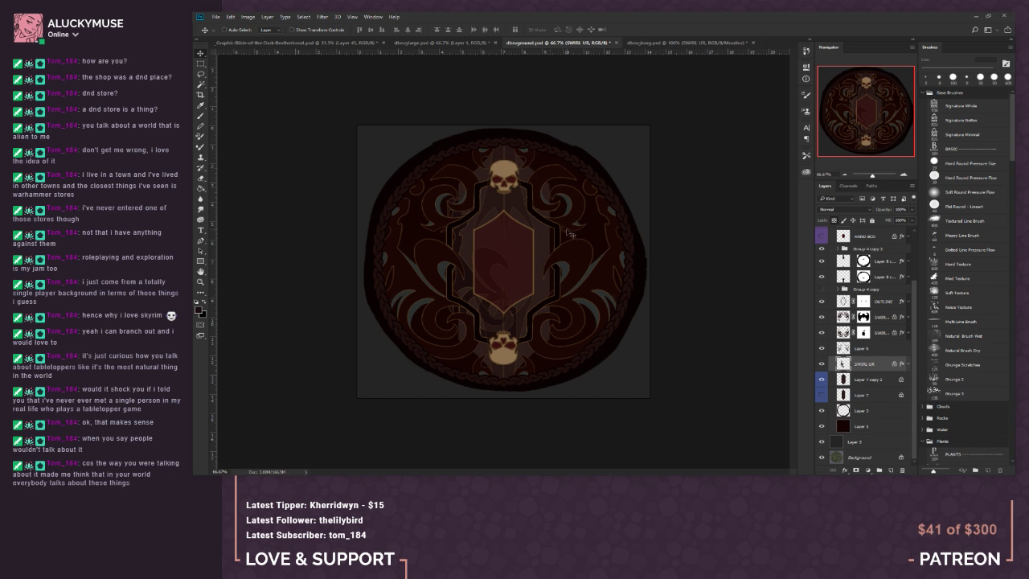
{"action": "left_click", "coordinate": [200, 64]}
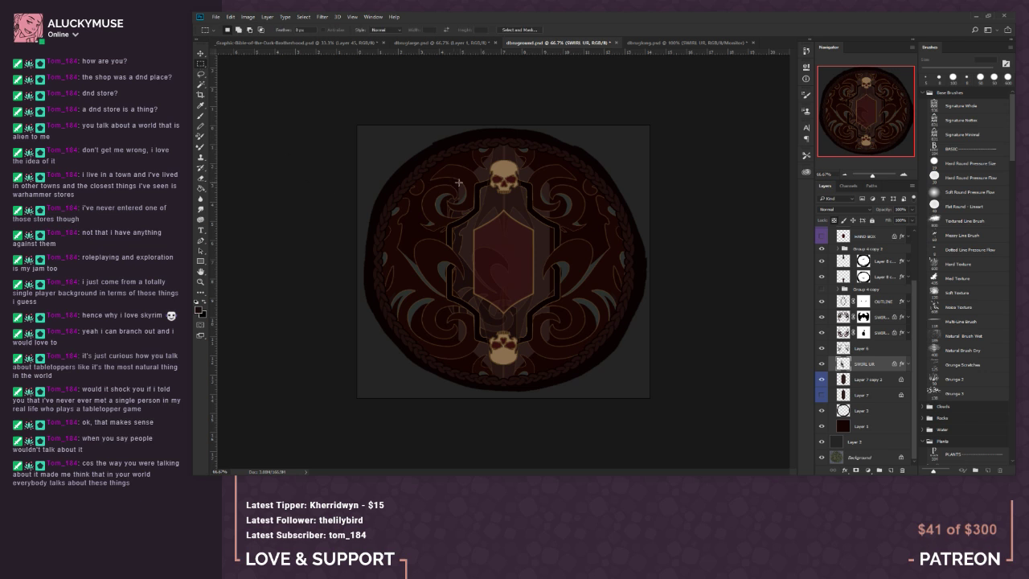
{"action": "left_click", "coordinate": [202, 76]}
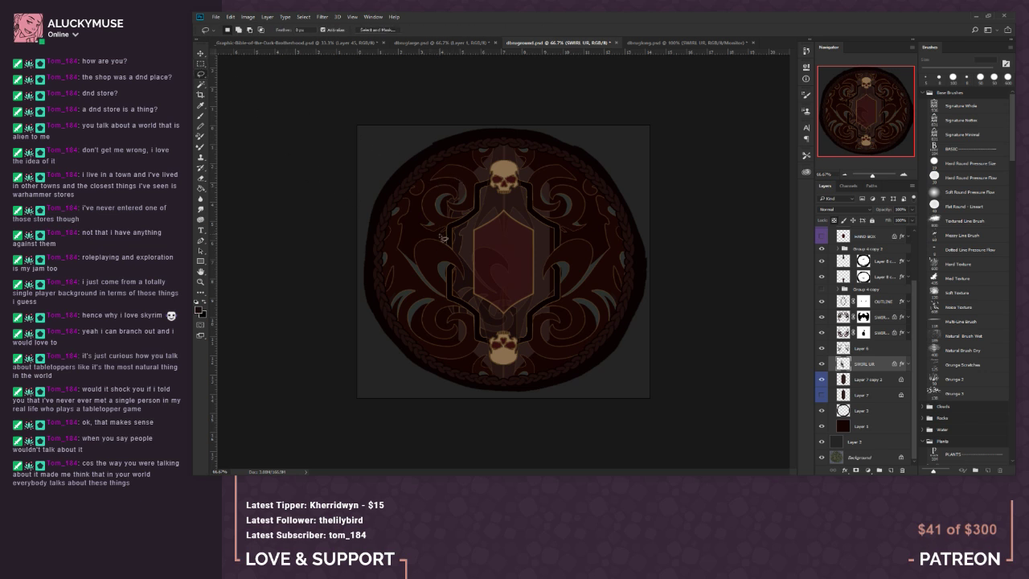
{"action": "mouse_move", "coordinate": [439, 242]}
{"action": "left_mouse_down"}
{"action": "mouse_move", "coordinate": [448, 229]}
{"action": "mouse_move", "coordinate": [397, 173]}
{"action": "left_mouse_up"}
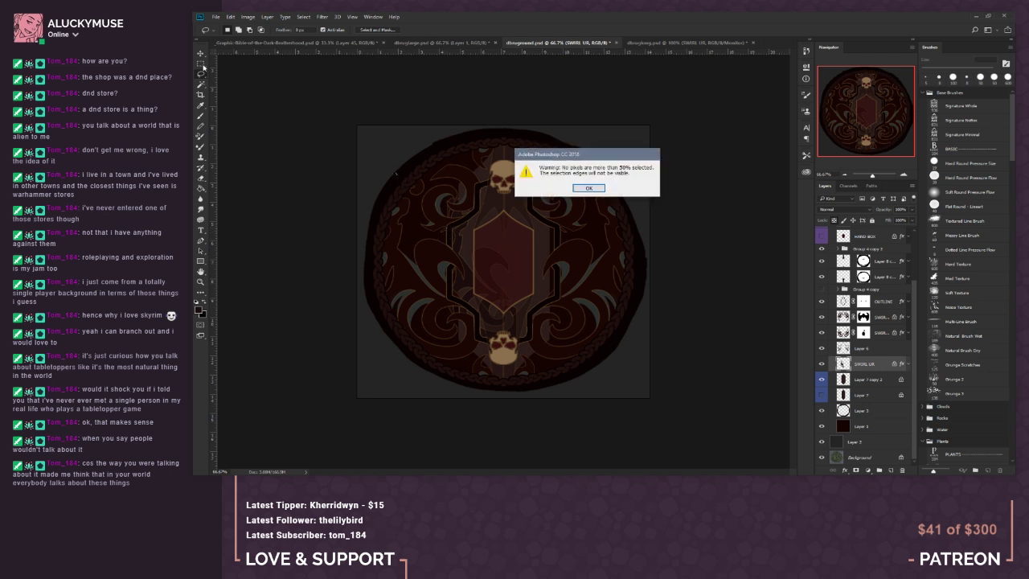
{"action": "left_click", "coordinate": [588, 188]}
Step: Duplicate the SWIRL UR layer in the round rug document
{"action": "left_click_drag", "start_coordinate": [864, 366], "coordinate": [887, 469]}
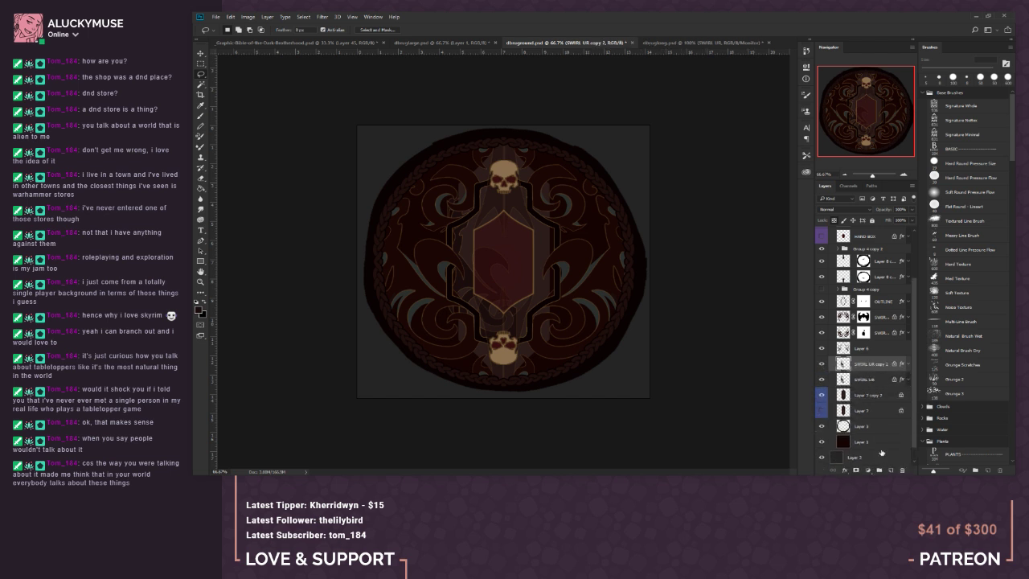
{"action": "left_click", "coordinate": [200, 62]}
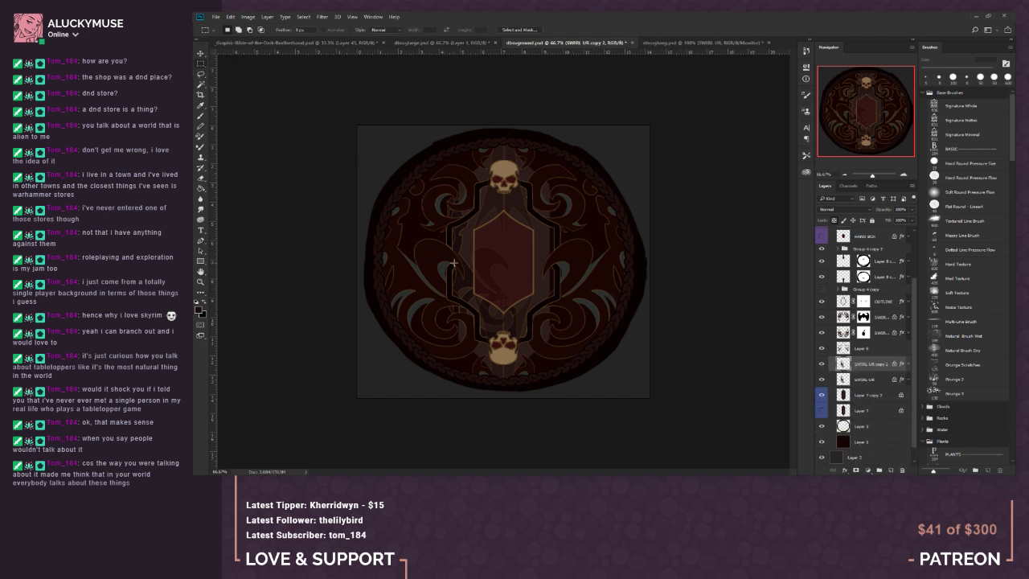
Step: Flip the SWIRL UR copy 2 layer horizontally across the full canvas and apply the transformation
{"action": "right_click", "coordinate": [455, 263]}
{"action": "left_click", "coordinate": [420, 218]}
{"action": "right_click", "coordinate": [500, 264]}
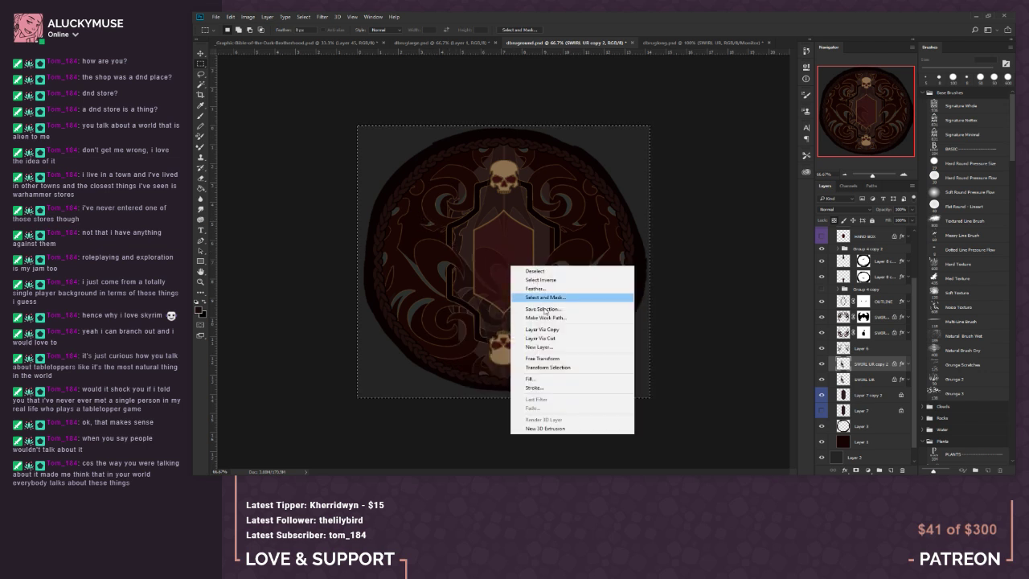
{"action": "left_click", "coordinate": [555, 360]}
{"action": "right_click", "coordinate": [547, 297]}
{"action": "left_click", "coordinate": [572, 417]}
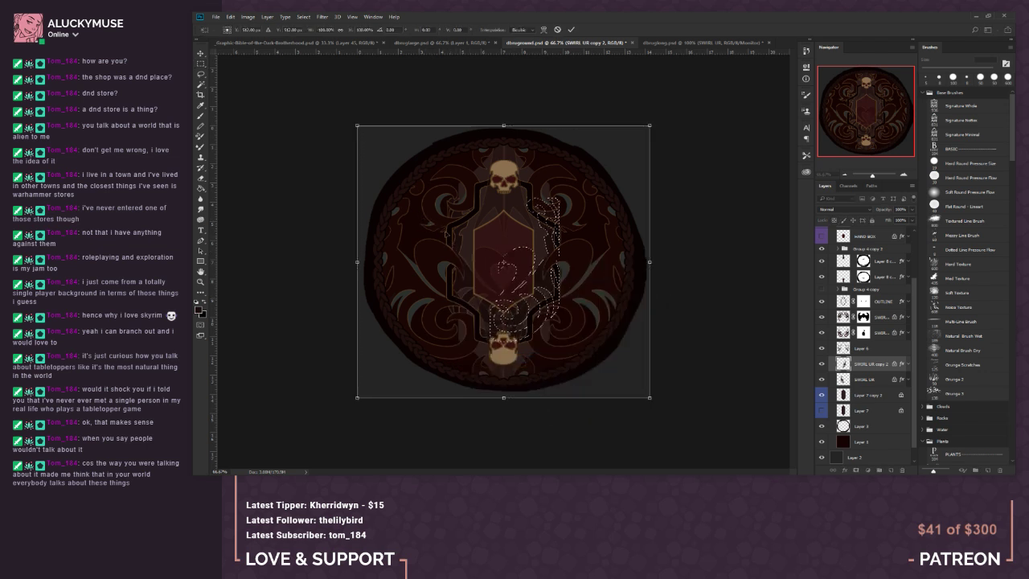
{"action": "left_click", "coordinate": [201, 64]}
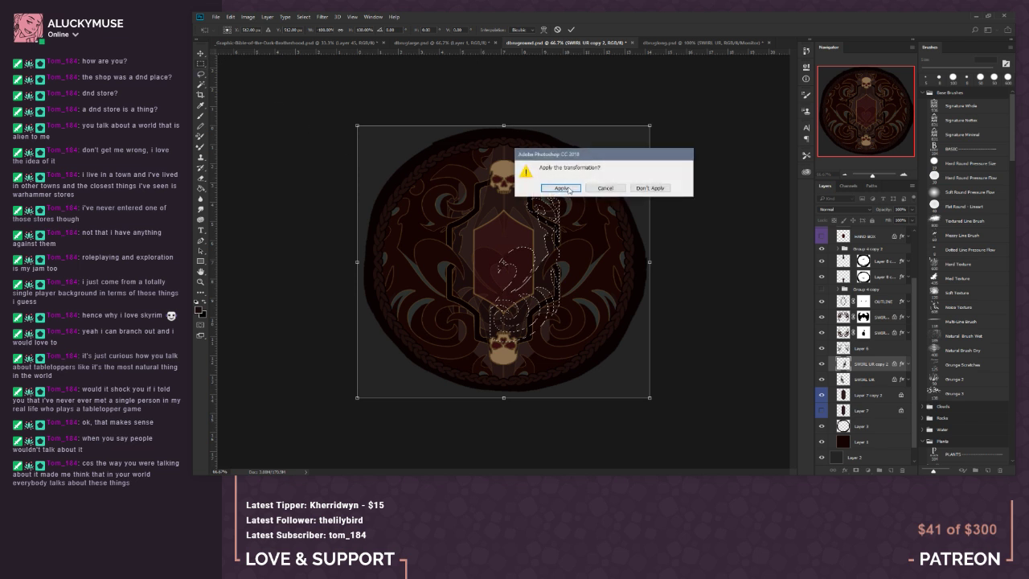
{"action": "left_click", "coordinate": [585, 196]}
{"action": "left_click", "coordinate": [625, 201]}
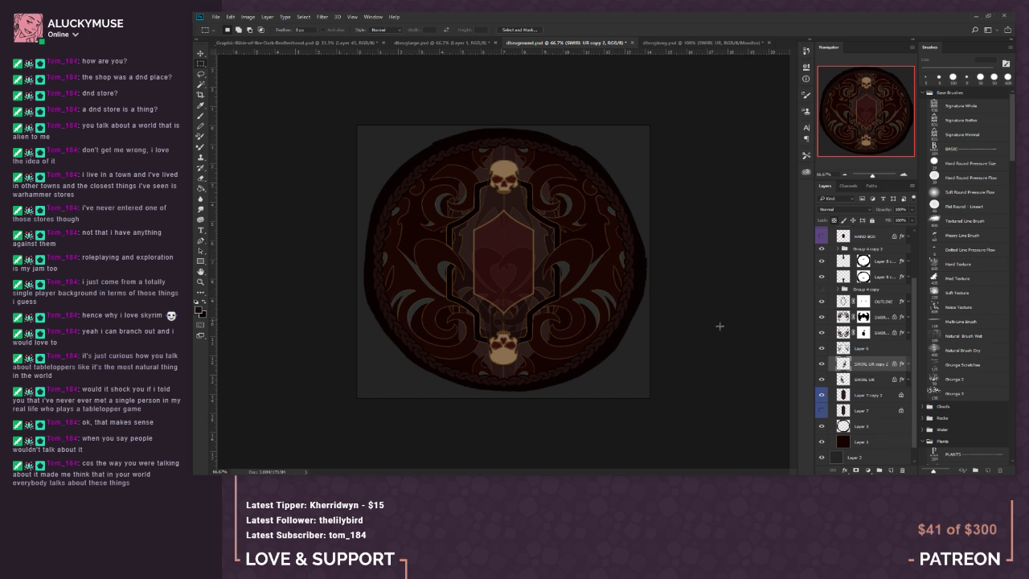
Step: Duplicate the mirrored swirl layer and flip the copy both horizontally and vertically within the full canvas bounds
{"action": "left_click_drag", "start_coordinate": [852, 356], "coordinate": [891, 471]}
{"action": "right_click", "coordinate": [533, 246]}
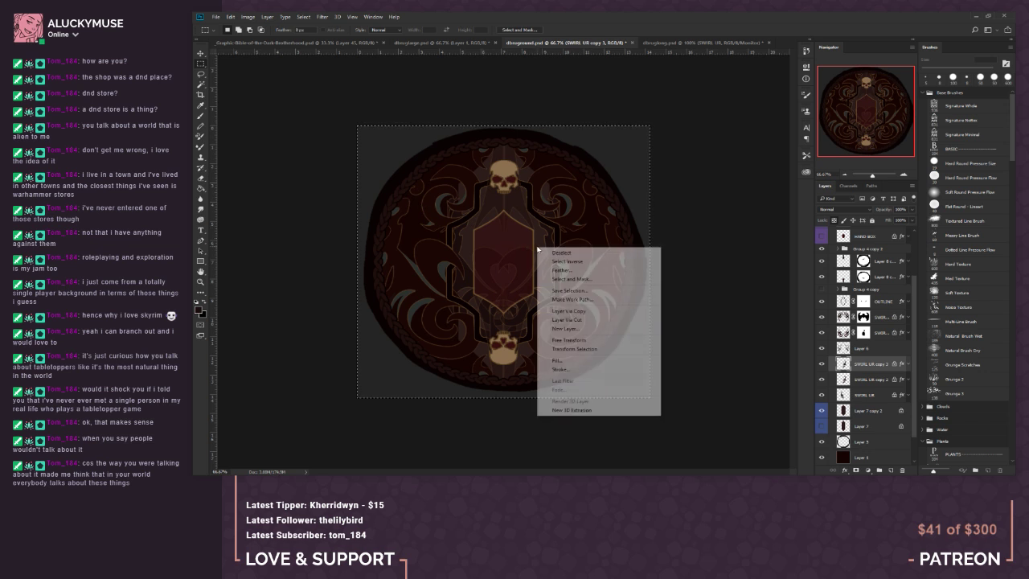
{"action": "left_click", "coordinate": [567, 341]}
{"action": "right_click", "coordinate": [574, 306]}
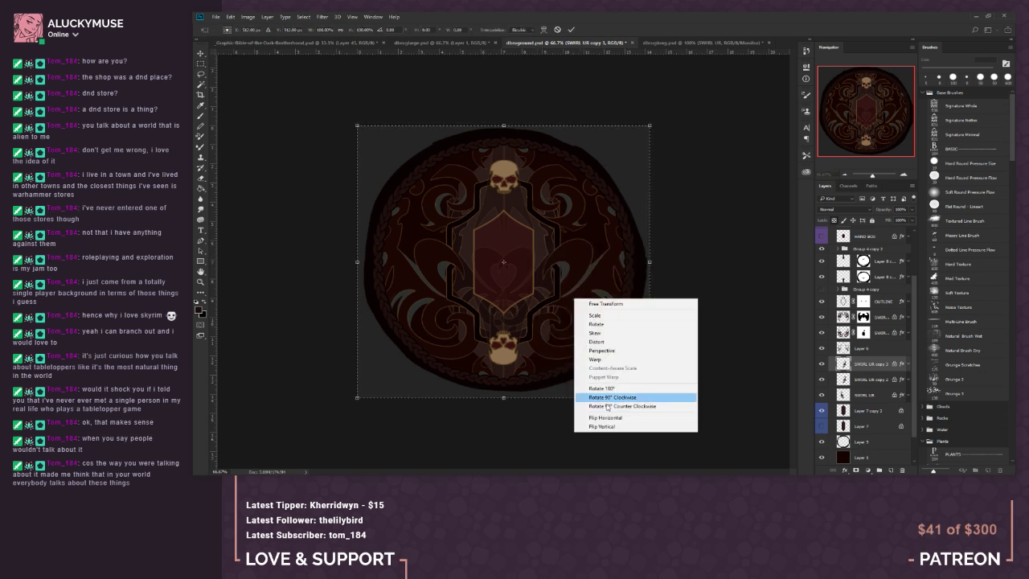
{"action": "left_click", "coordinate": [599, 416]}
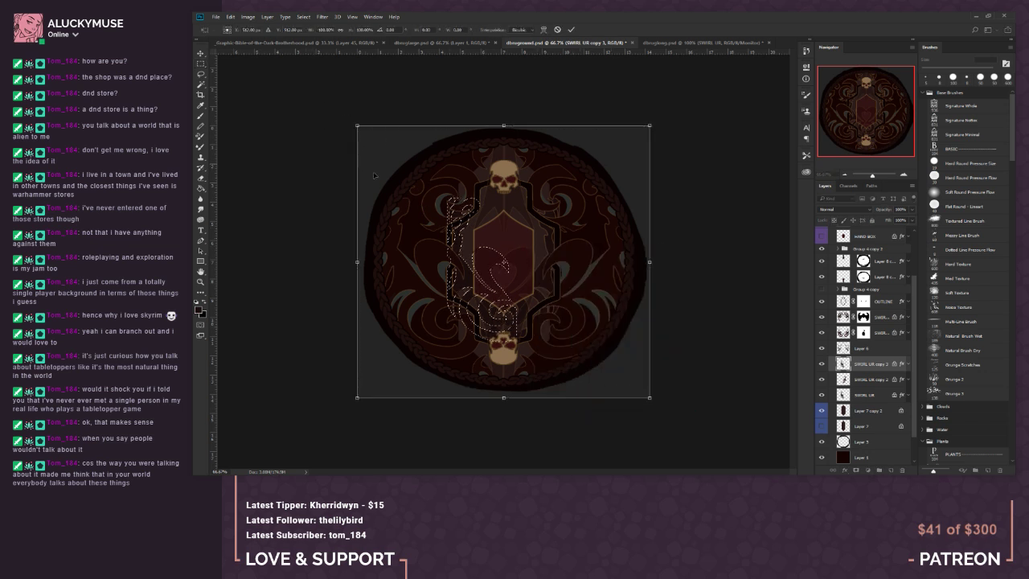
{"action": "right_click", "coordinate": [491, 306]}
{"action": "left_click", "coordinate": [553, 437]}
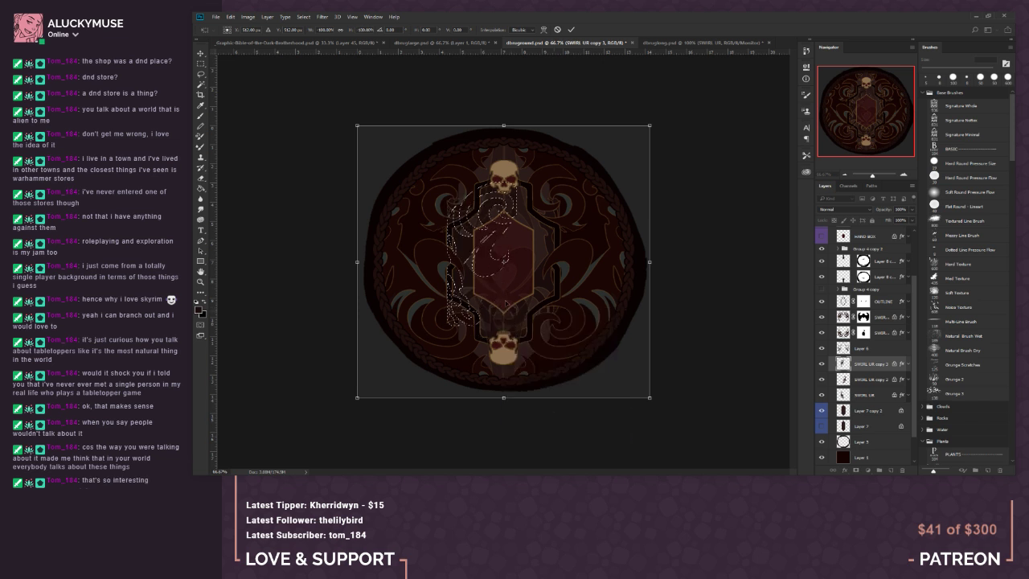
{"action": "left_click", "coordinate": [202, 62]}
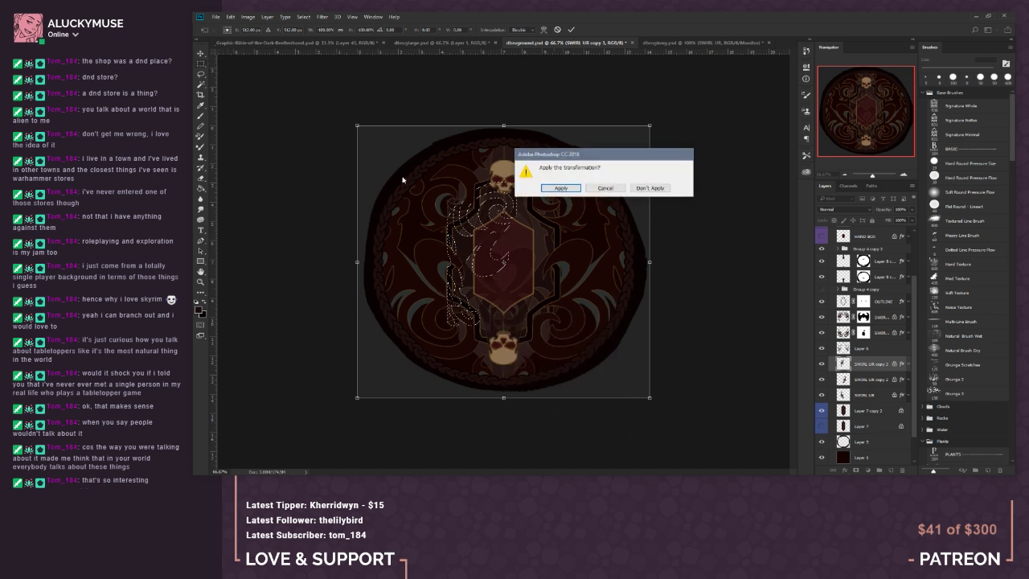
{"action": "left_click", "coordinate": [561, 188]}
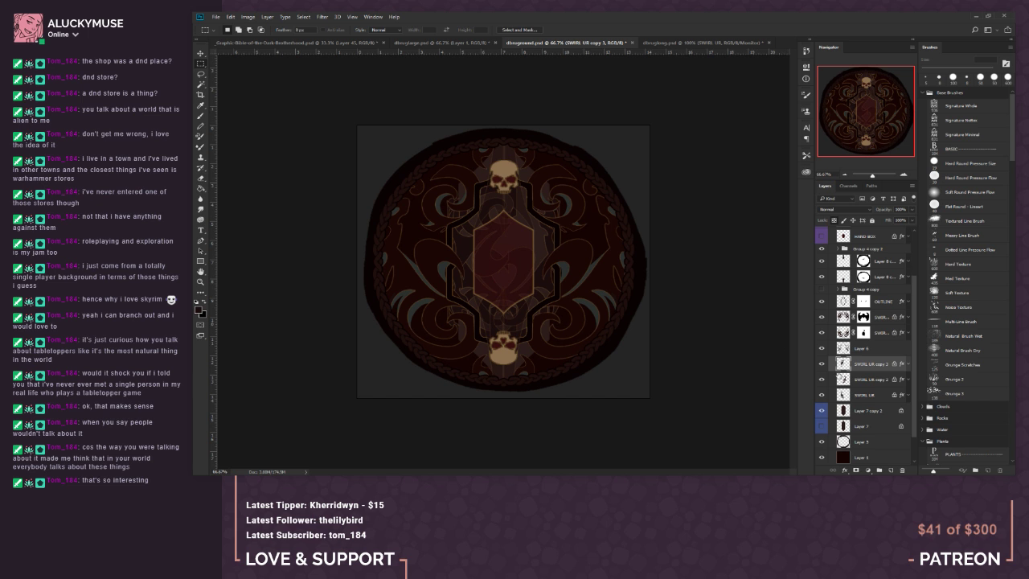
Step: Duplicate the upper-left swirl layer
{"action": "left_click_drag", "start_coordinate": [864, 364], "coordinate": [890, 469]}
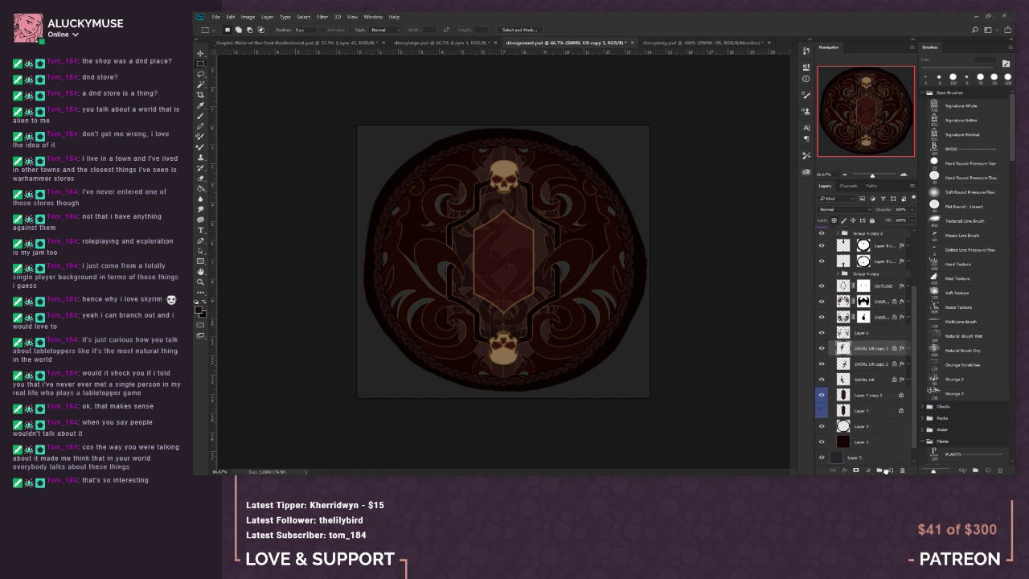
{"action": "right_click", "coordinate": [506, 257]}
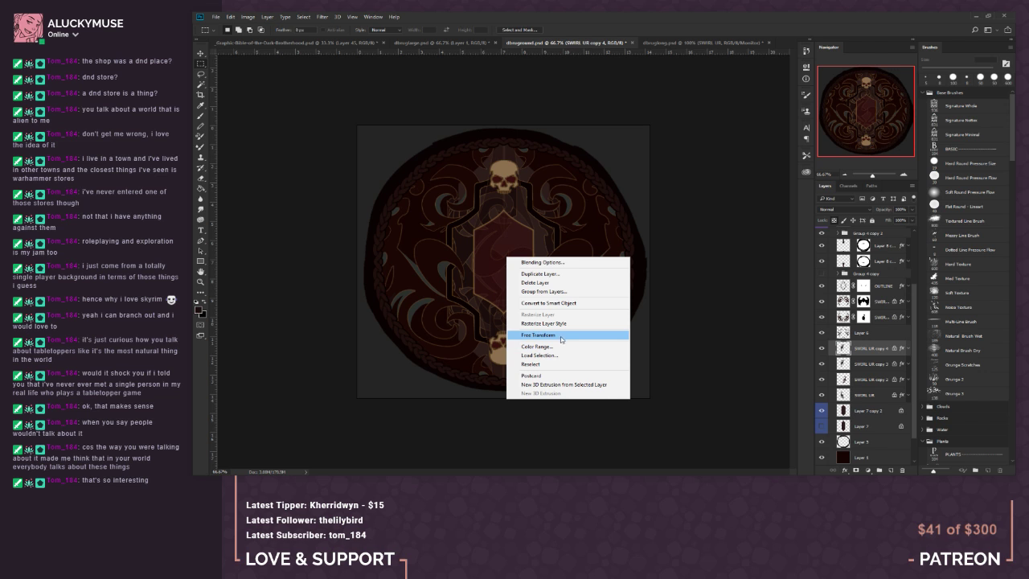
{"action": "left_click", "coordinate": [560, 338]}
{"action": "right_click", "coordinate": [567, 298]}
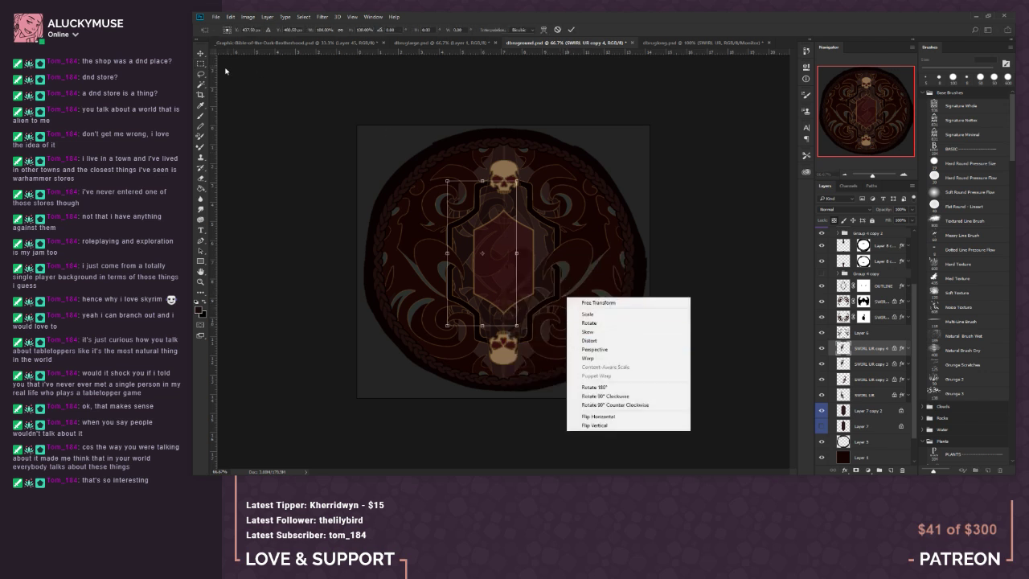
{"action": "key", "text": "Escape"}
{"action": "key", "text": "Escape"}
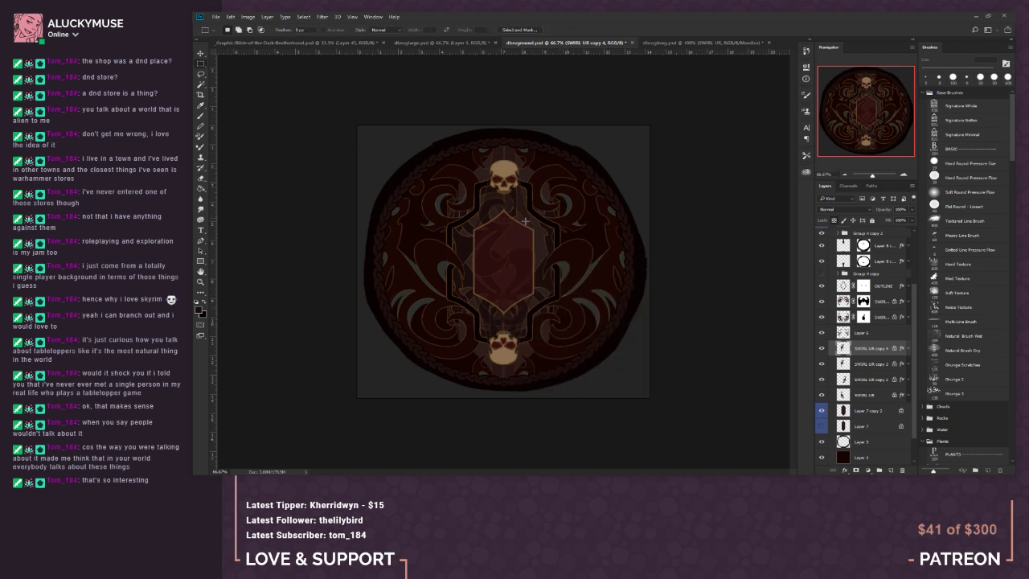
Step: Flip the newest swirl copy horizontally across the full canvas and apply the transformation
{"action": "right_click", "coordinate": [551, 260]}
{"action": "left_click", "coordinate": [572, 350]}
{"action": "right_click", "coordinate": [565, 300]}
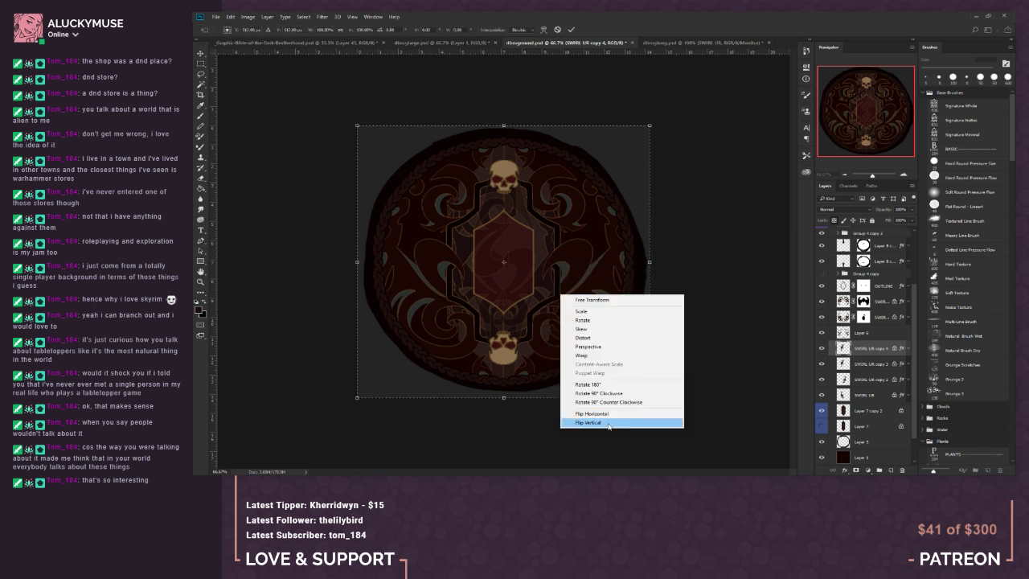
{"action": "left_click", "coordinate": [595, 409]}
{"action": "left_click", "coordinate": [202, 65]}
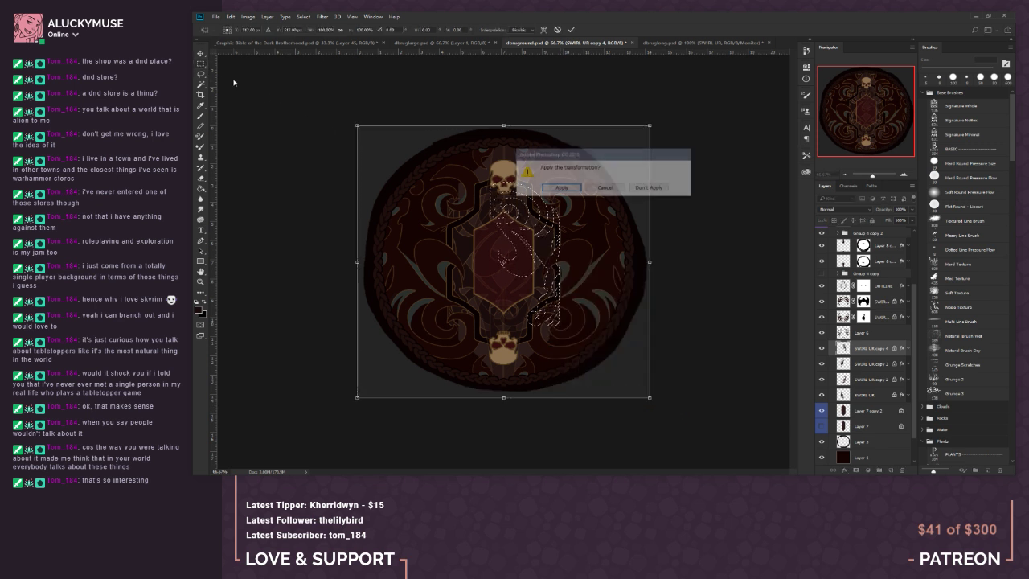
{"action": "left_click", "coordinate": [561, 190]}
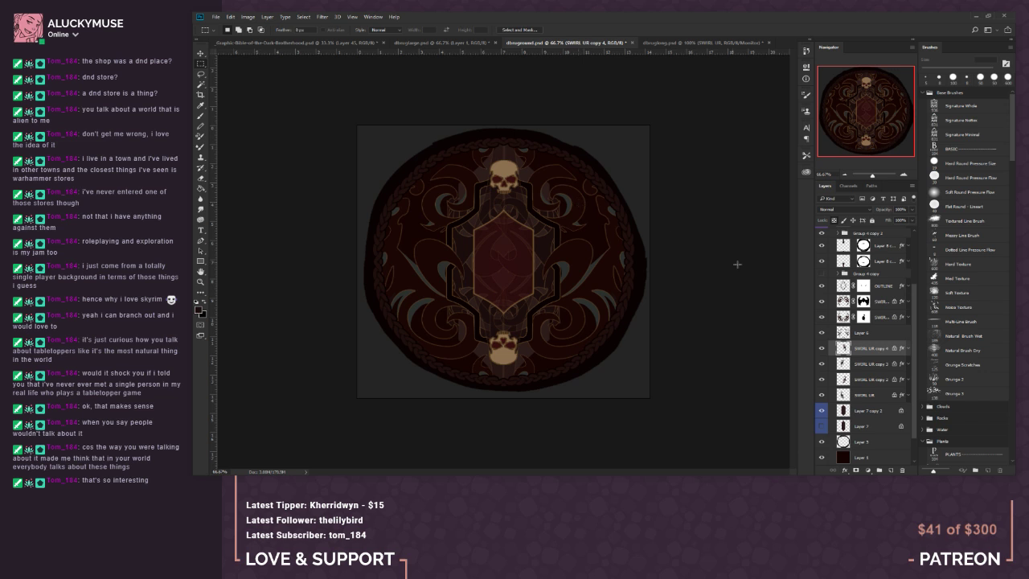
Step: Move the two upper swirl copies outward from the central gem, one to each side
{"action": "left_click", "coordinate": [200, 53]}
{"action": "left_click_drag", "start_coordinate": [517, 239], "coordinate": [581, 224]}
{"action": "left_click", "coordinate": [853, 363]}
{"action": "left_click_drag", "start_coordinate": [491, 248], "coordinate": [472, 229]}
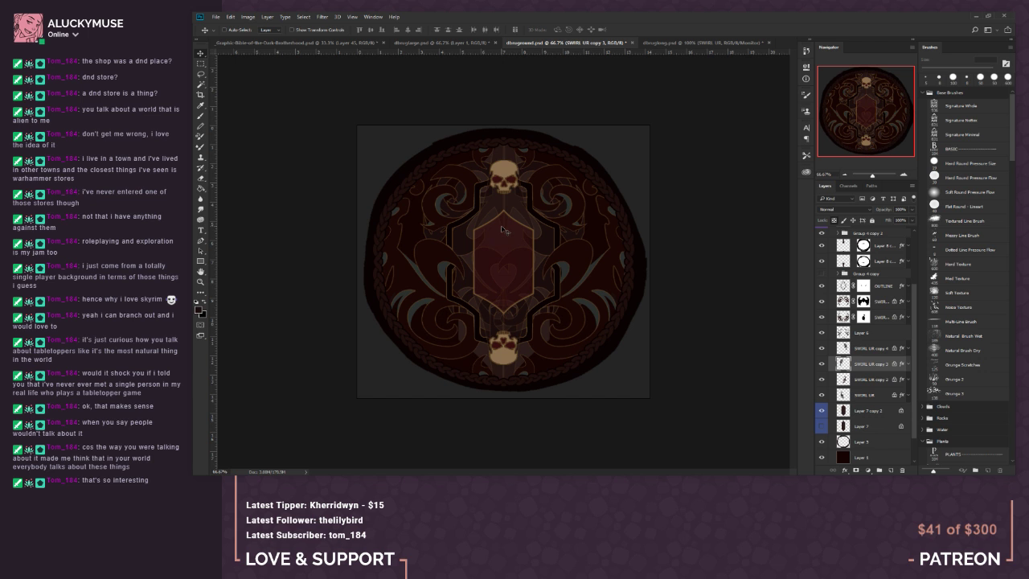
Step: Move the two lower swirls outward from the gem and nudge them until they sit symmetrically behind the frame
{"action": "left_click", "coordinate": [854, 384]}
{"action": "left_click_drag", "start_coordinate": [541, 293], "coordinate": [563, 301]}
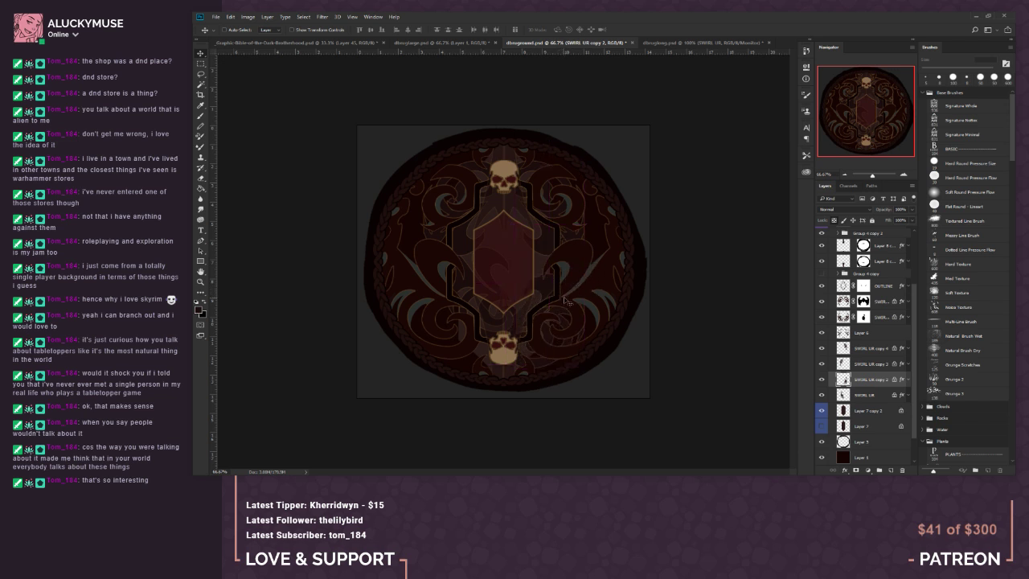
{"action": "left_click", "coordinate": [843, 393]}
{"action": "left_click_drag", "start_coordinate": [487, 291], "coordinate": [469, 301]}
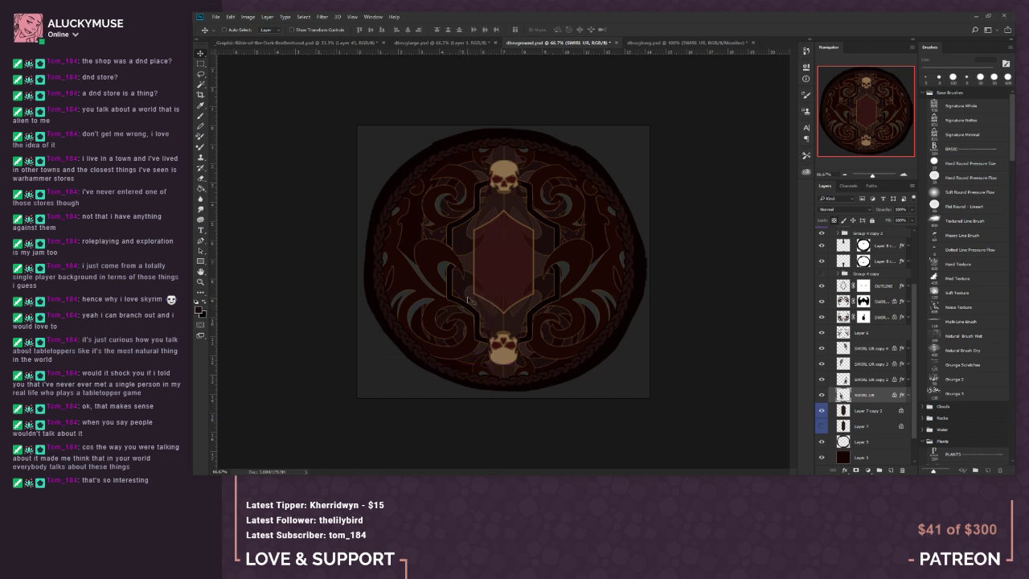
{"action": "left_click_drag", "start_coordinate": [462, 277], "coordinate": [465, 272]}
{"action": "left_click", "coordinate": [865, 382]}
{"action": "left_click_drag", "start_coordinate": [590, 280], "coordinate": [597, 279]}
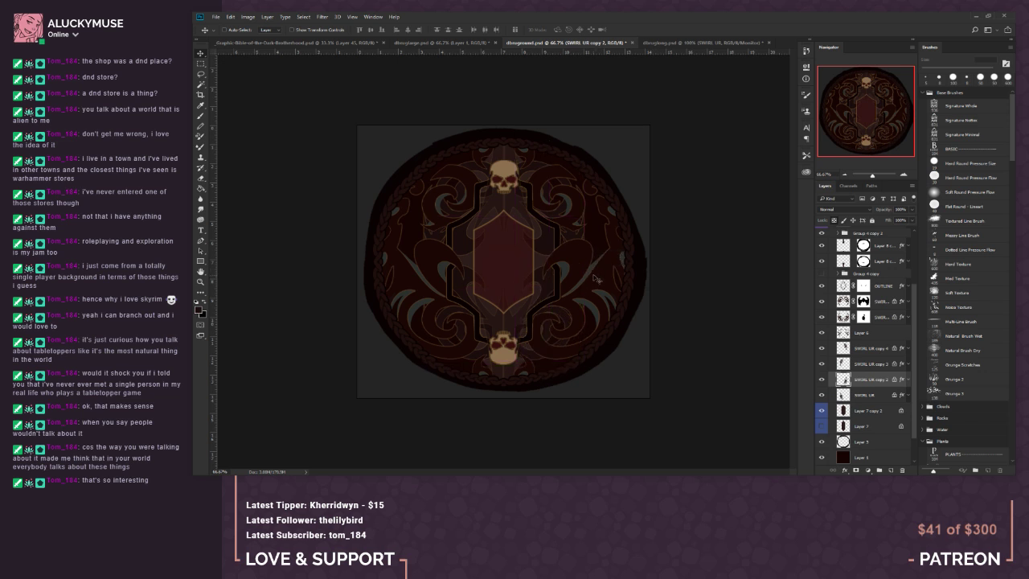
Step: Group the four SWIRL UR layers and add a layer mask to the group
{"action": "left_click", "coordinate": [844, 175]}
{"action": "left_click", "coordinate": [844, 174]}
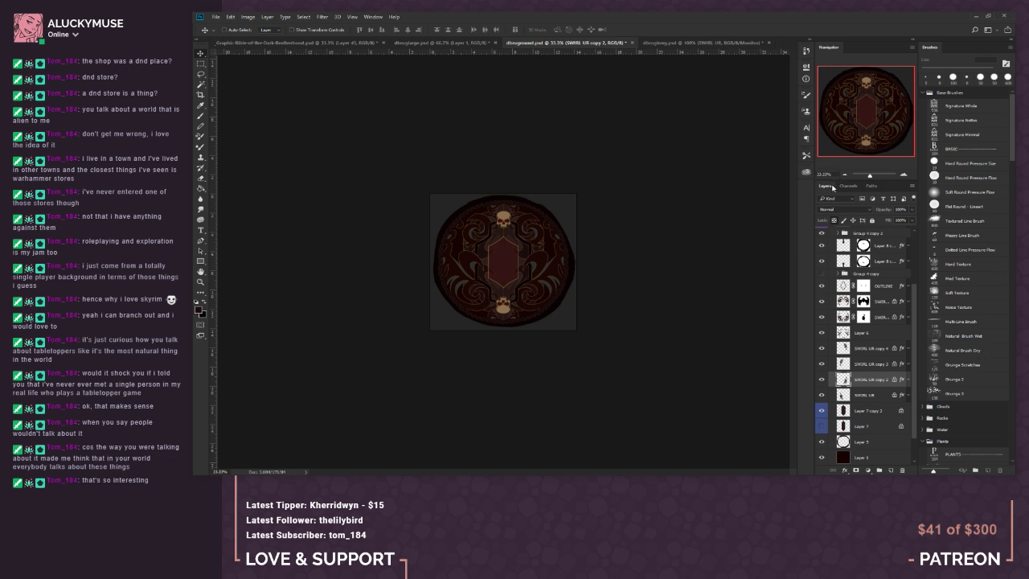
{"action": "left_click", "coordinate": [904, 175]}
{"action": "left_click", "coordinate": [903, 175]}
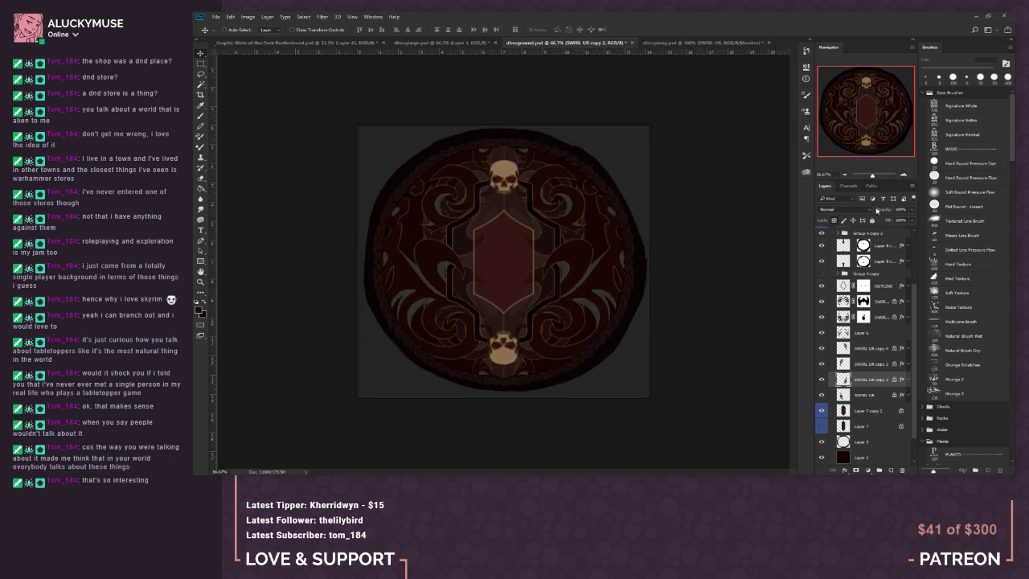
{"action": "left_click", "coordinate": [857, 348]}
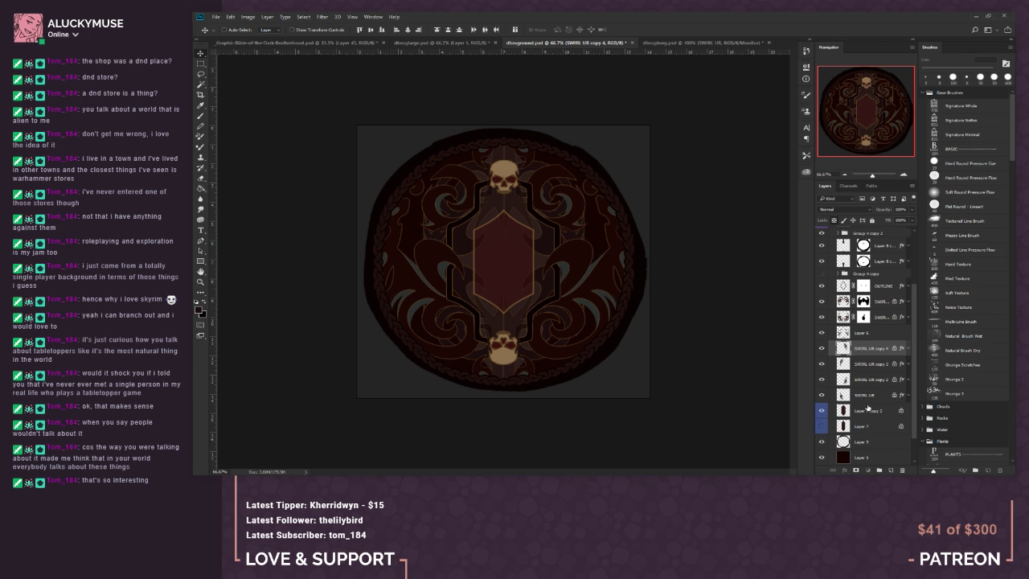
{"action": "left_click", "coordinate": [857, 395], "text": "shift"}
{"action": "left_click", "coordinate": [880, 467]}
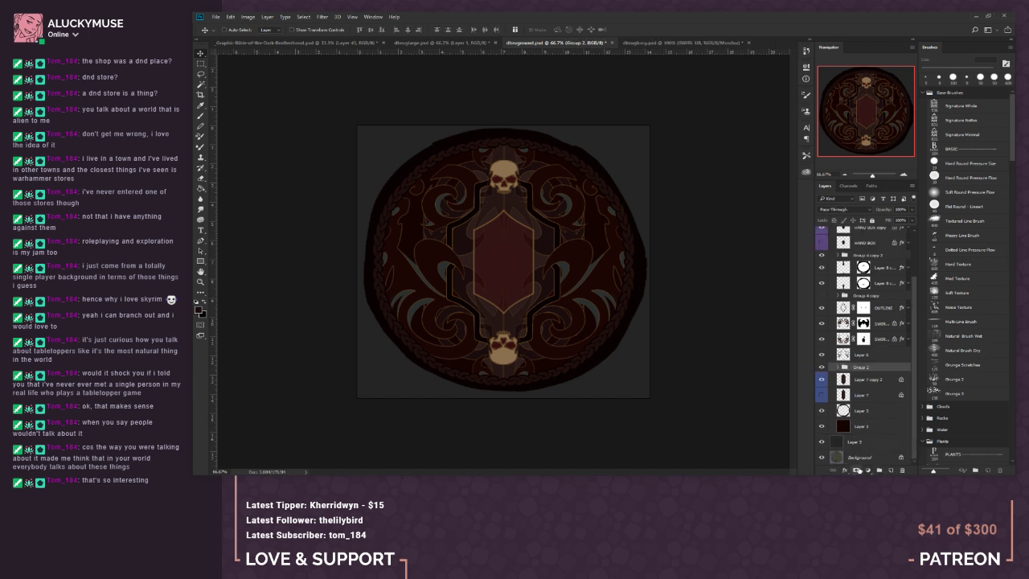
{"action": "left_click", "coordinate": [857, 470]}
Step: Paint black on the swirl group's mask with Hard Round Pressure Size to hide swirl parts overlapping the ornament around the central frame
{"action": "left_click", "coordinate": [903, 172]}
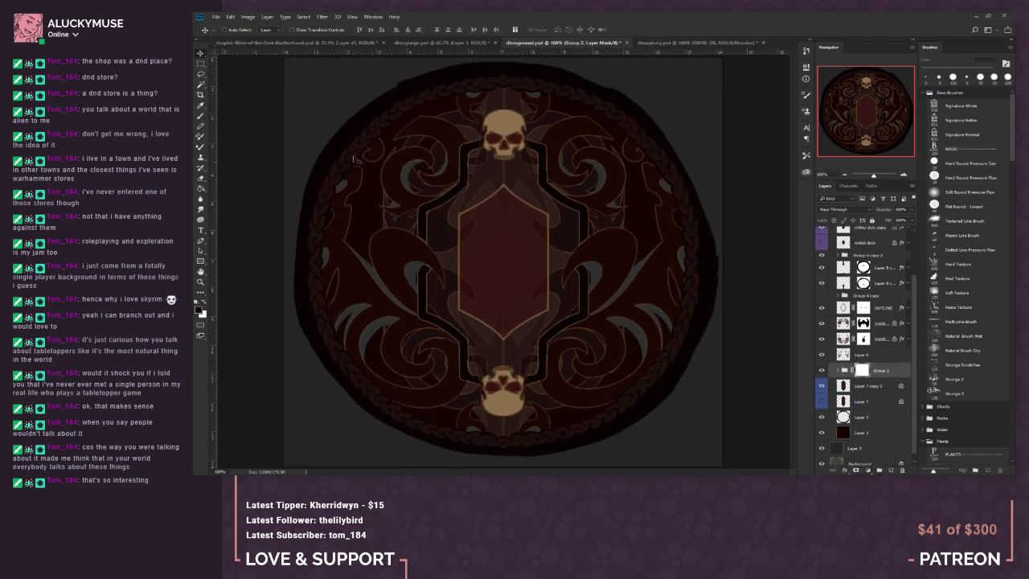
{"action": "left_click", "coordinate": [200, 116]}
{"action": "key", "text": "bracketright"}
{"action": "key", "text": "bracketright"}
{"action": "key", "text": "bracketright"}
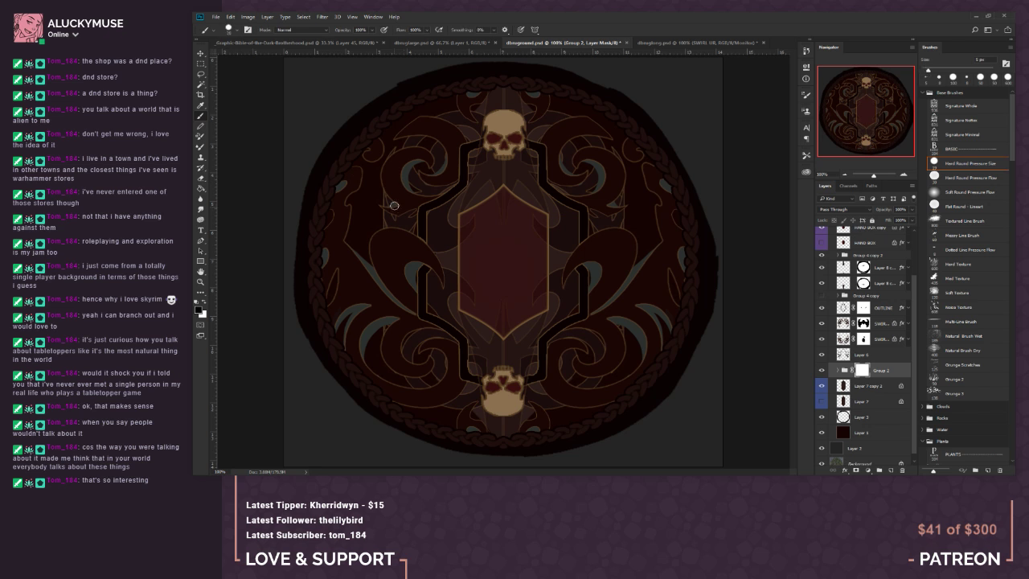
{"action": "key", "text": "bracketright"}
{"action": "key", "text": "bracketright"}
{"action": "key", "text": "bracketright"}
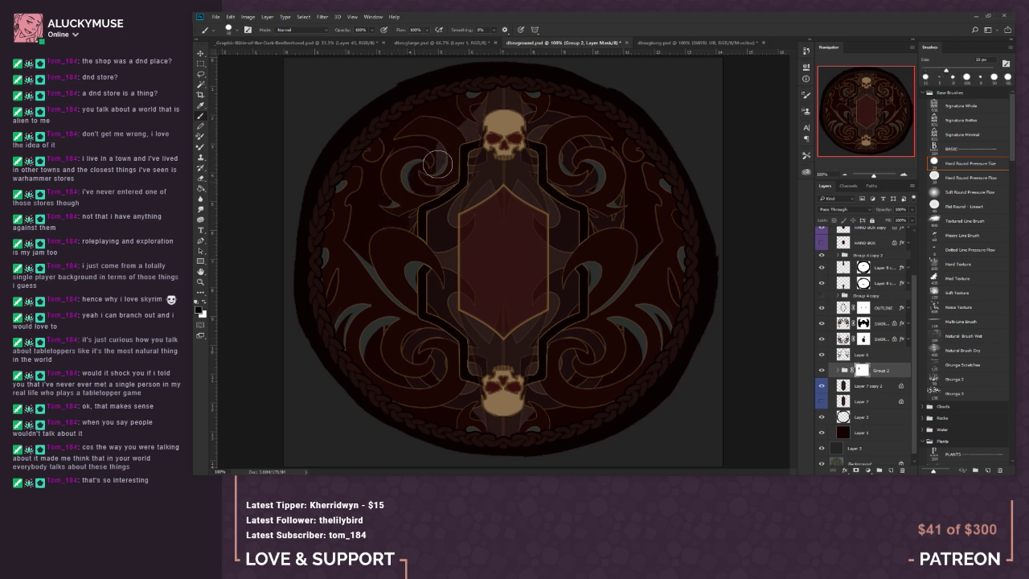
{"action": "key", "text": "bracketleft"}
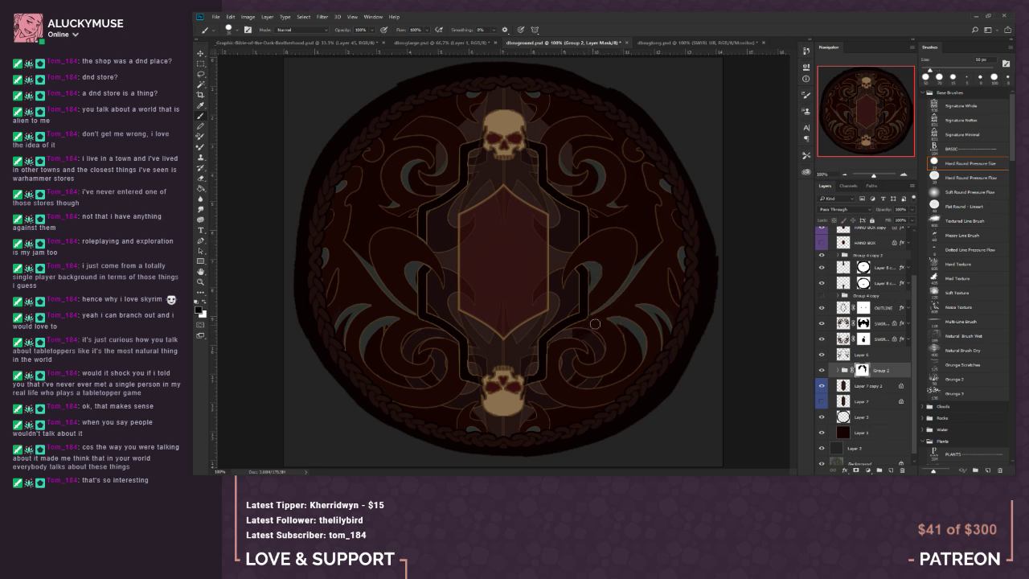
{"action": "key", "text": "bracketleft"}
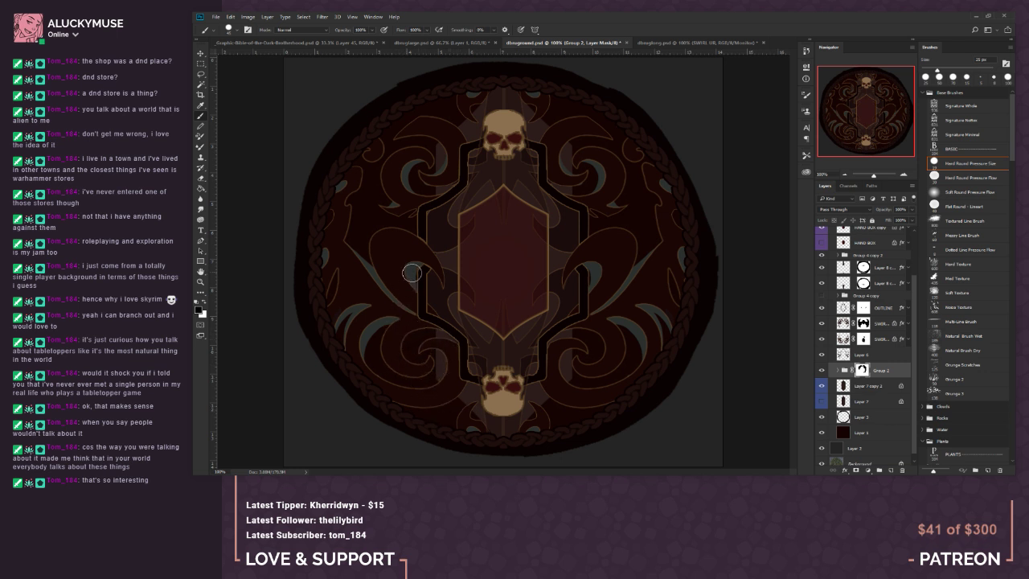
{"action": "key", "text": "bracketright"}
{"action": "key", "text": "bracketright"}
{"action": "key", "text": "bracketright"}
Step: Switch to the Graphic-Bible-of-the-Dark-Brotherhood.psd document and paste the round carpet artwork as a new layer
{"action": "left_click", "coordinate": [847, 176]}
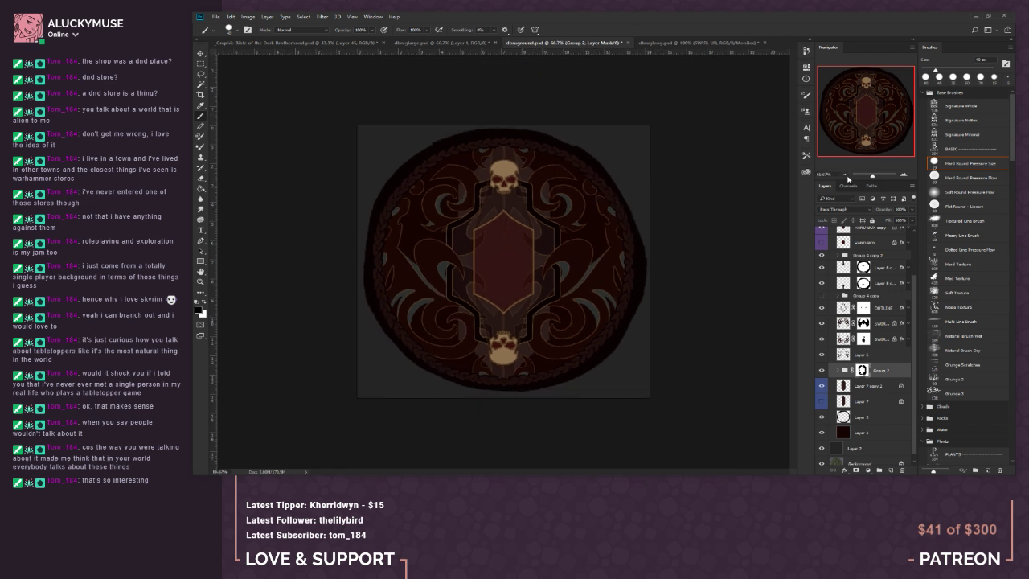
{"action": "left_click", "coordinate": [846, 176]}
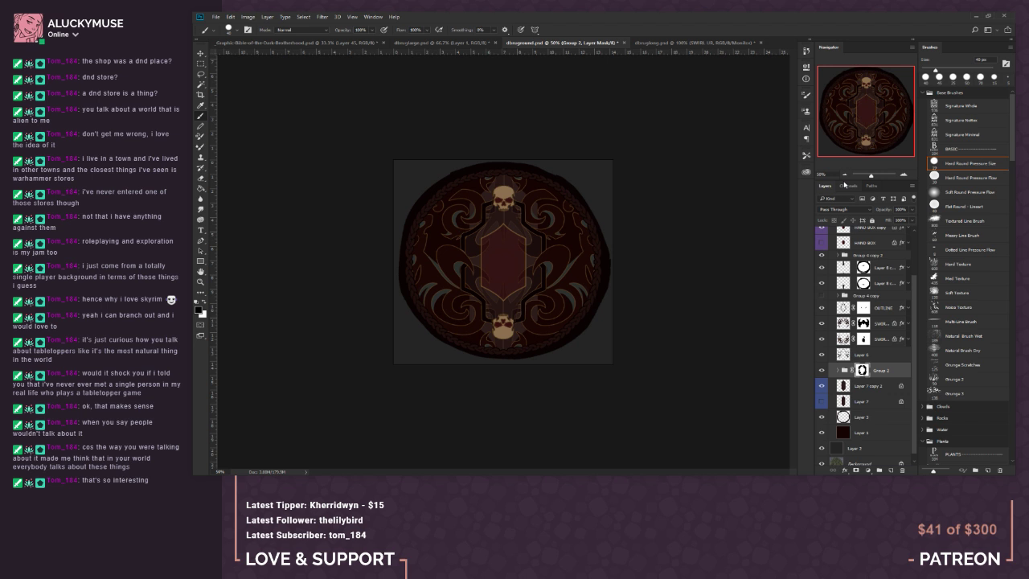
{"action": "left_click", "coordinate": [844, 177]}
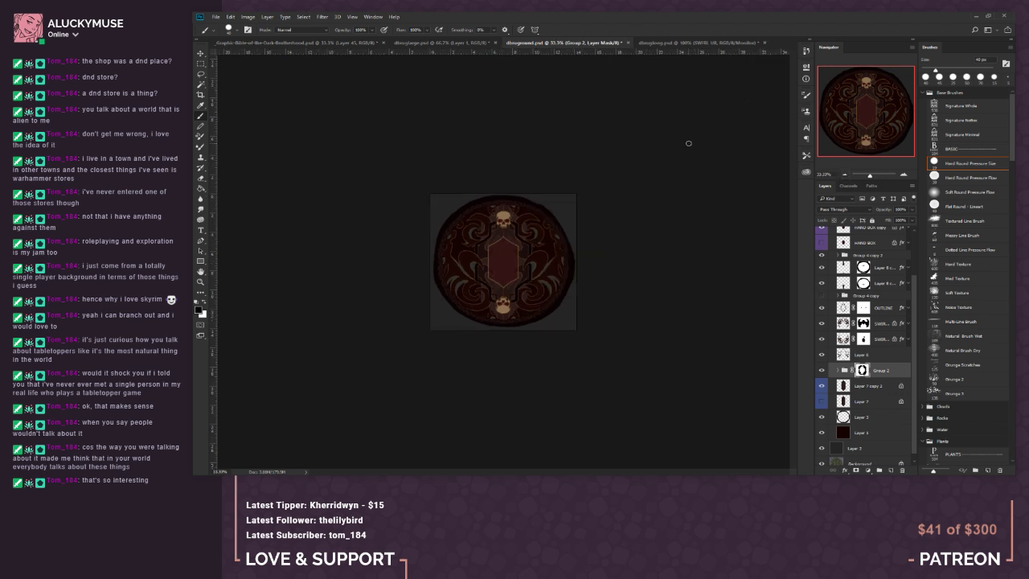
{"action": "left_click", "coordinate": [327, 42]}
{"action": "key", "text": "ctrl+v"}
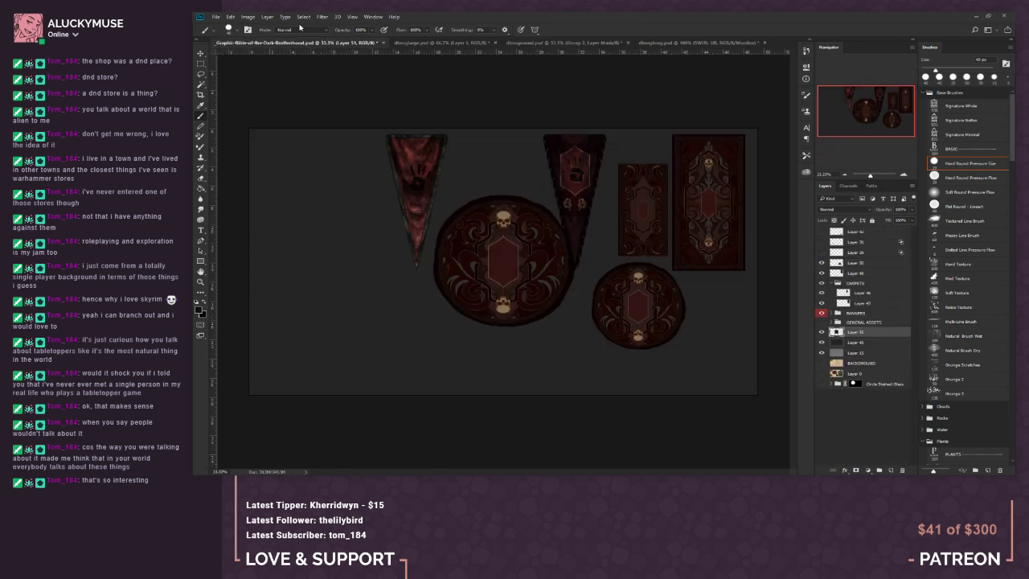
{"action": "key", "text": "m"}
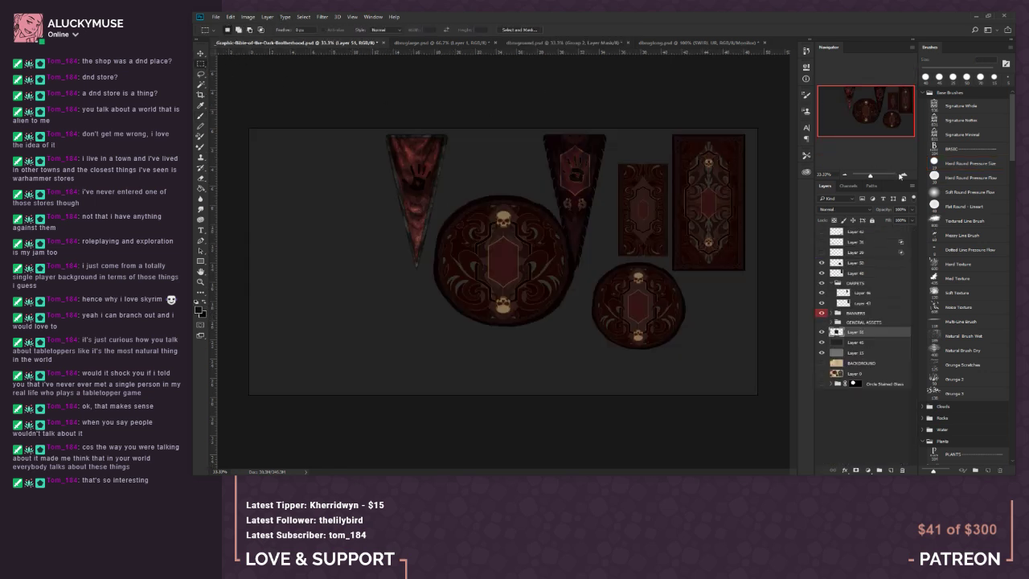
Step: Scale the pasted round carpet down to the existing round carpet's size with Free Transform and place it beside that carpet
{"action": "left_click", "coordinate": [902, 175]}
{"action": "right_click", "coordinate": [595, 232]}
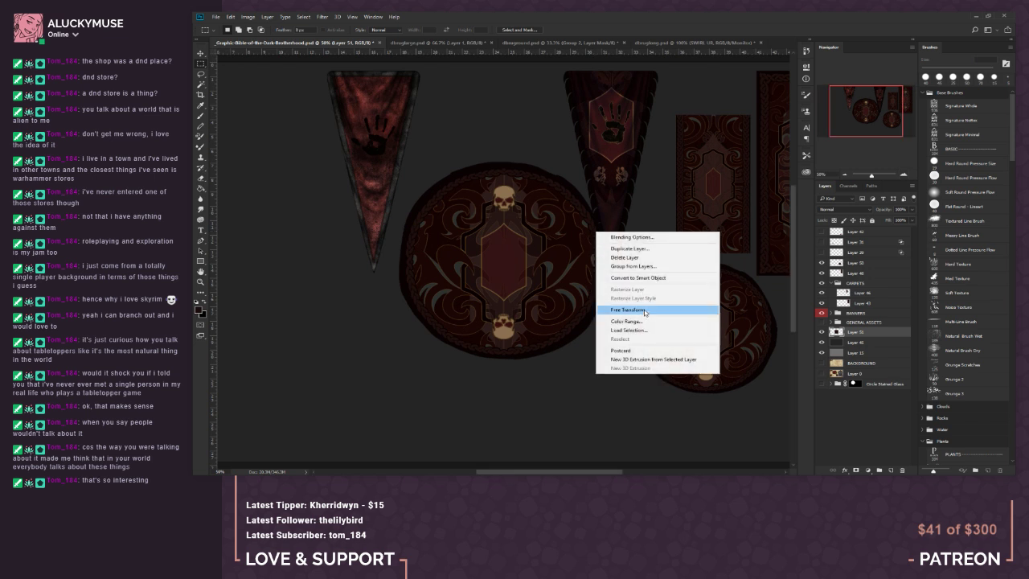
{"action": "left_click", "coordinate": [644, 310]}
{"action": "left_click_drag", "start_coordinate": [393, 160], "coordinate": [461, 219]}
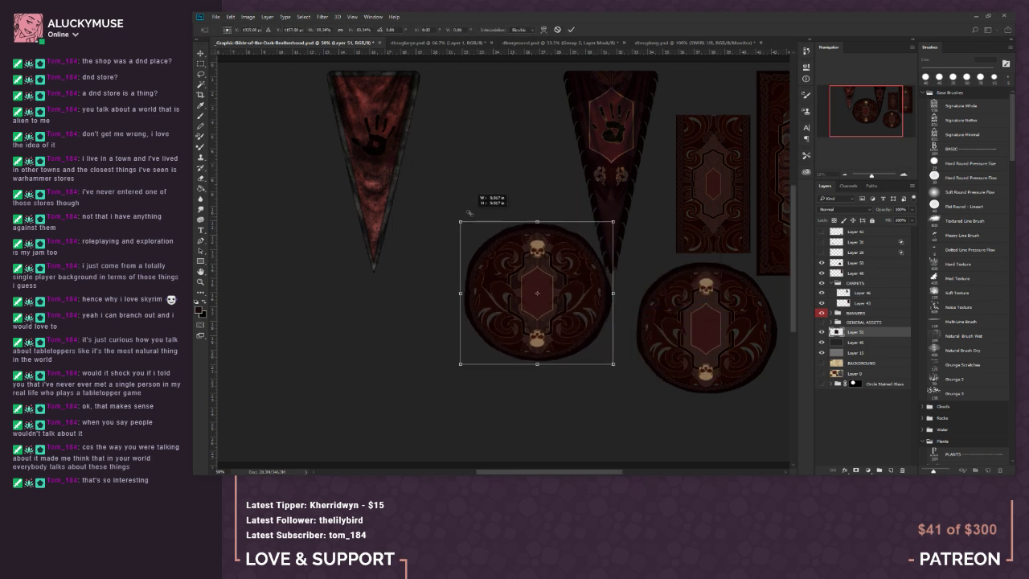
{"action": "left_click_drag", "start_coordinate": [547, 254], "coordinate": [635, 298]}
{"action": "left_click_drag", "start_coordinate": [701, 406], "coordinate": [690, 399]}
{"action": "left_click", "coordinate": [201, 64]}
{"action": "left_click", "coordinate": [561, 190]}
{"action": "left_click_drag", "start_coordinate": [662, 234], "coordinate": [546, 213]}
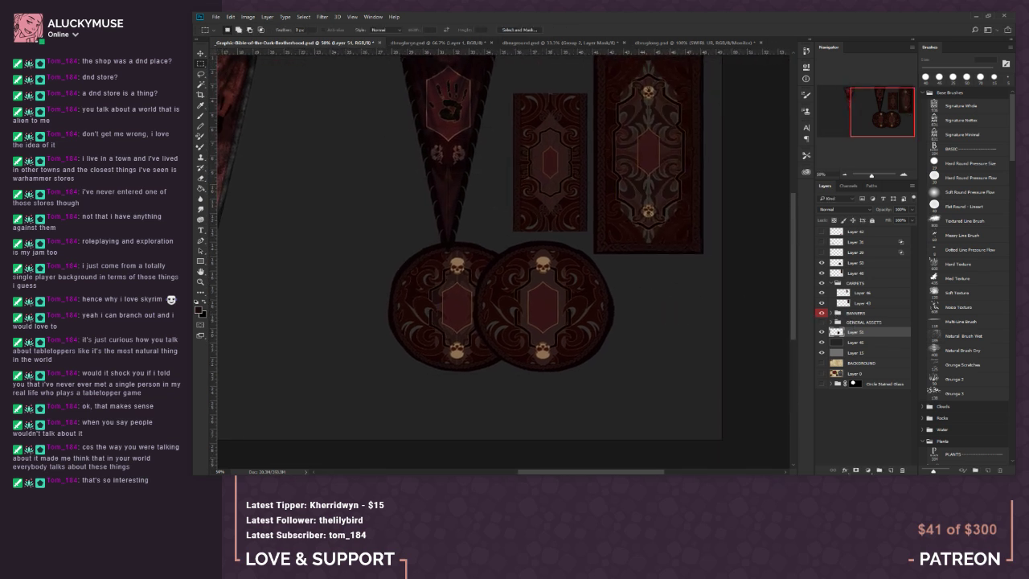
Step: Select the flat background around the pasted round carpet with the Magic Wand, delete it and clear the selection
{"action": "left_click", "coordinate": [203, 85]}
{"action": "left_click", "coordinate": [398, 256]}
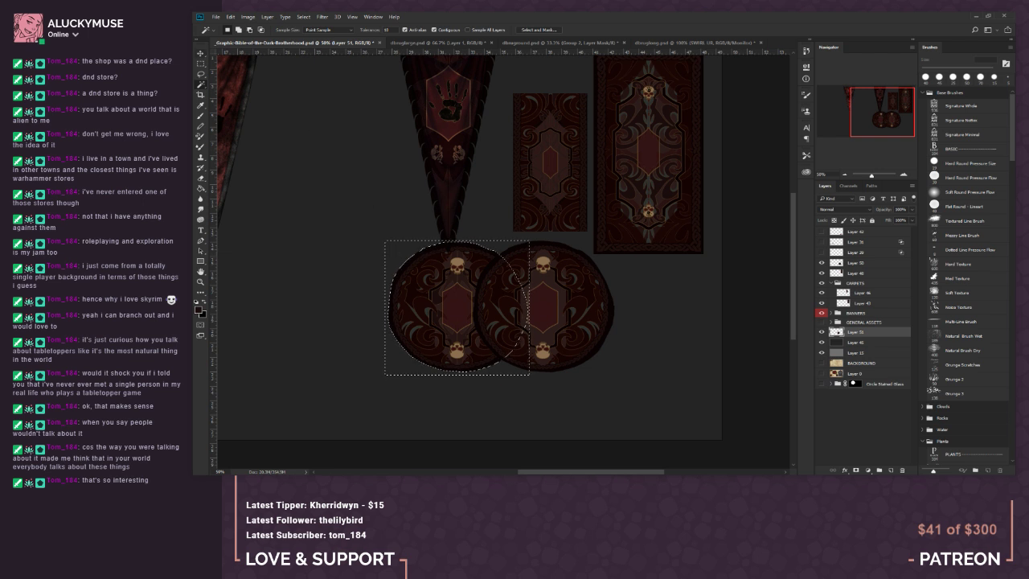
{"action": "key", "text": "m"}
{"action": "key", "text": "ctrl+d"}
Step: Raise Layer 51 above the old round carpet's layer and position the new carpet directly over the old one
{"action": "left_click", "coordinate": [201, 55]}
{"action": "left_click_drag", "start_coordinate": [881, 338], "coordinate": [879, 262]}
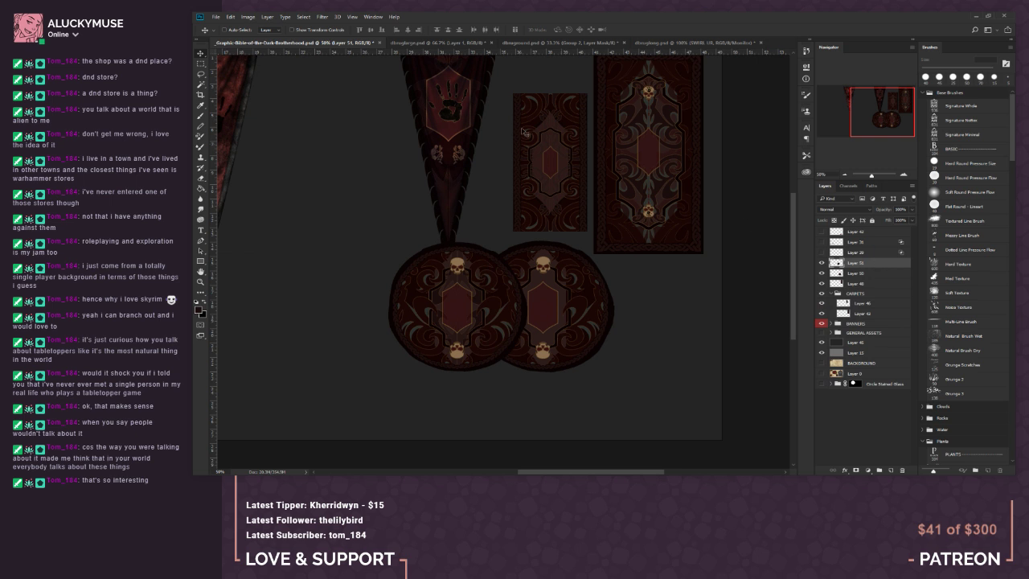
{"action": "left_click_drag", "start_coordinate": [378, 276], "coordinate": [470, 277]}
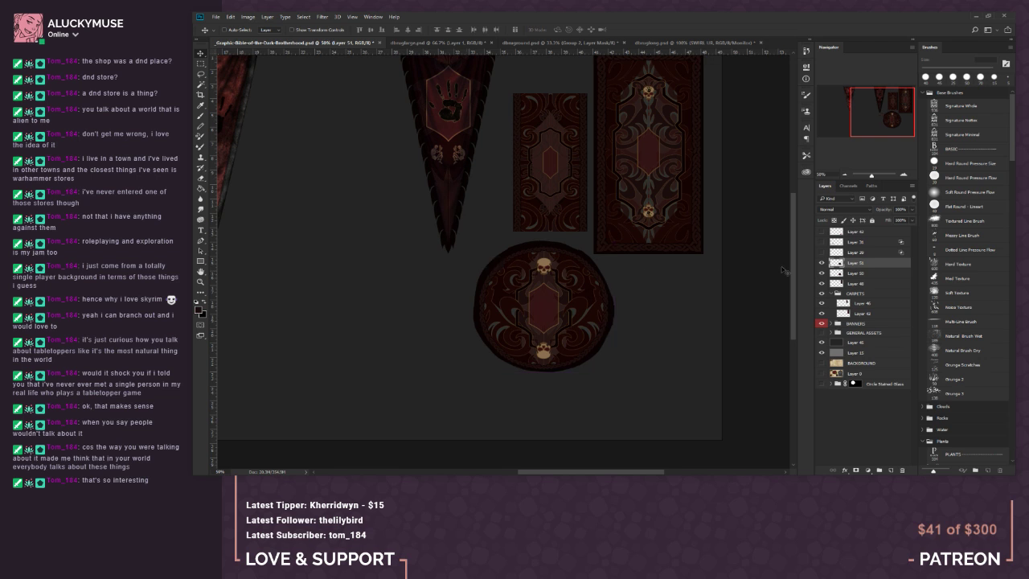
Step: Delete the old round carpet on Layer 50 and nudge the new carpet slightly up and to the left
{"action": "left_click", "coordinate": [839, 274]}
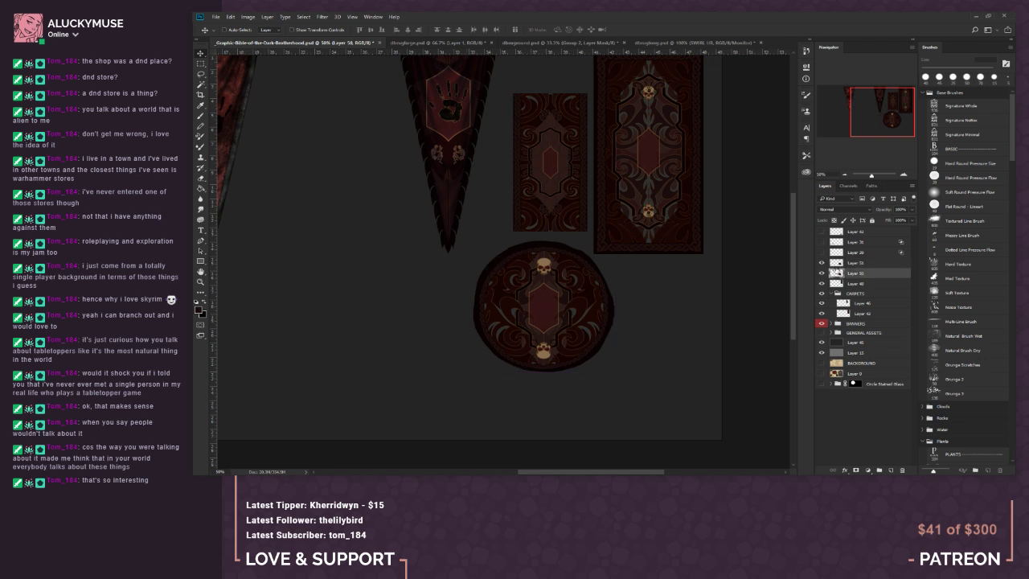
{"action": "key", "text": "Delete"}
{"action": "mouse_move", "coordinate": [548, 287]}
{"action": "left_mouse_down"}
{"action": "mouse_move", "coordinate": [523, 299]}
{"action": "mouse_move", "coordinate": [543, 282]}
{"action": "left_mouse_up"}
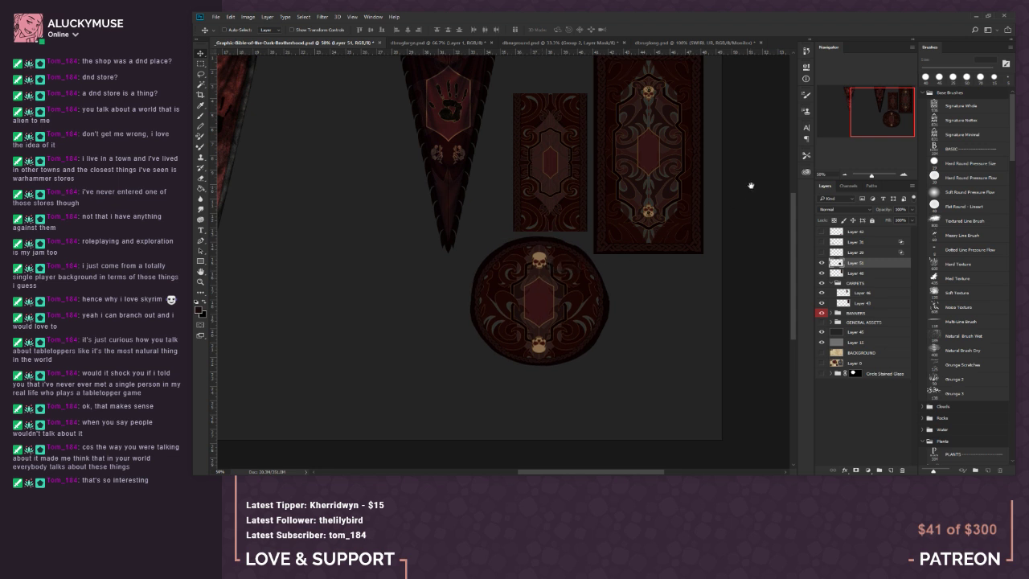
Step: Switch to the round carpet document and lower the opacity of the masked swirl group to 42%
{"action": "left_click_drag", "start_coordinate": [753, 179], "coordinate": [748, 211]}
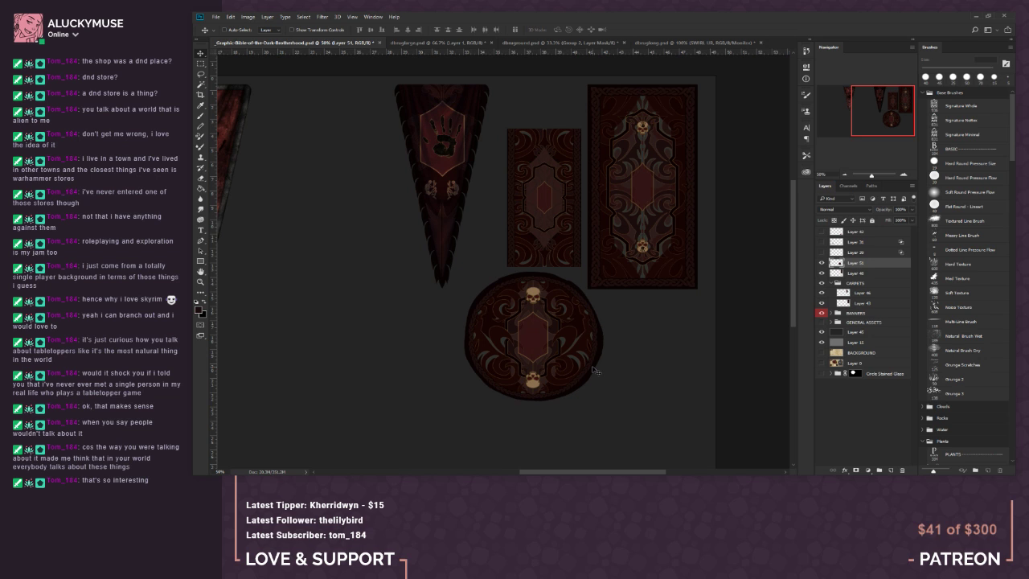
{"action": "left_click", "coordinate": [570, 41]}
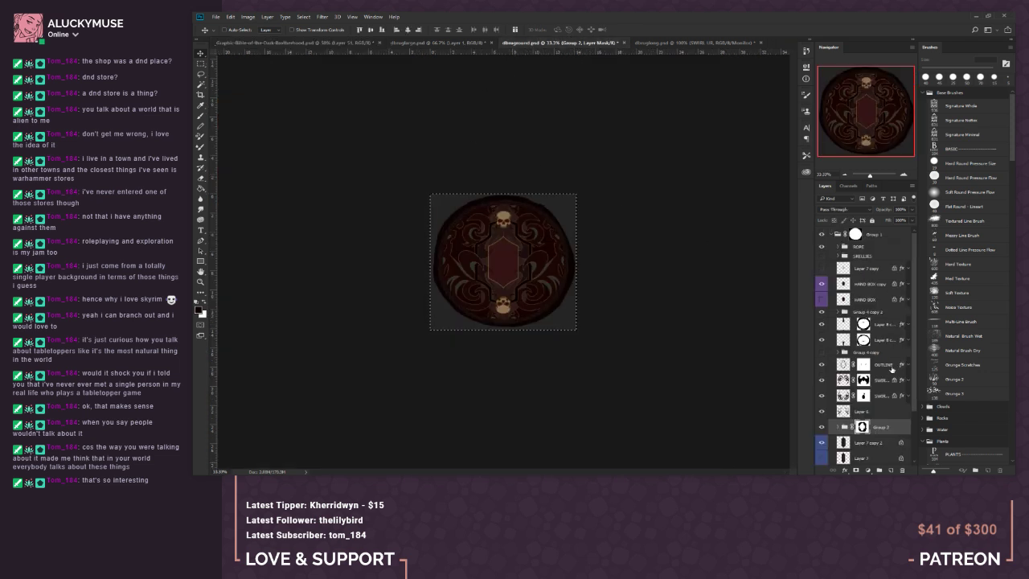
{"action": "left_click", "coordinate": [844, 428]}
{"action": "left_click", "coordinate": [914, 210]}
{"action": "left_click", "coordinate": [890, 220]}
{"action": "left_click_drag", "start_coordinate": [890, 220], "coordinate": [892, 220]}
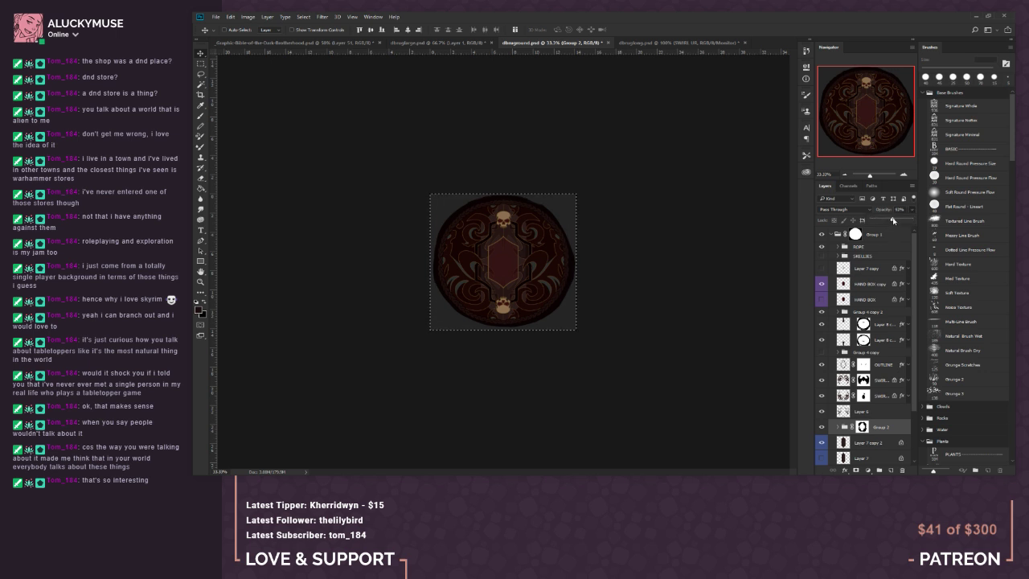
{"action": "left_click", "coordinate": [904, 175]}
{"action": "left_click", "coordinate": [903, 175]}
{"action": "left_click", "coordinate": [904, 175]}
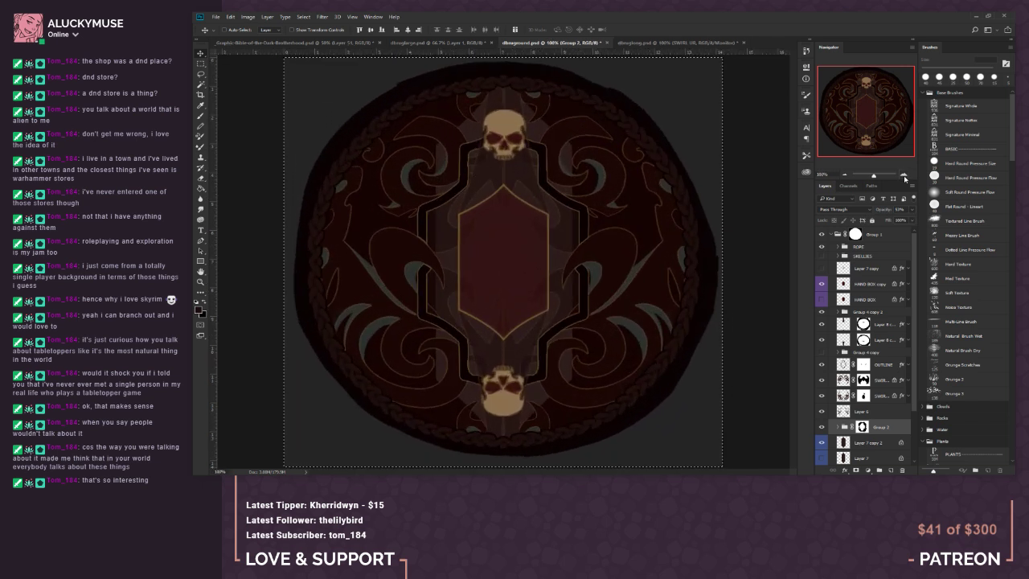
{"action": "left_click_drag", "start_coordinate": [874, 175], "coordinate": [869, 175]}
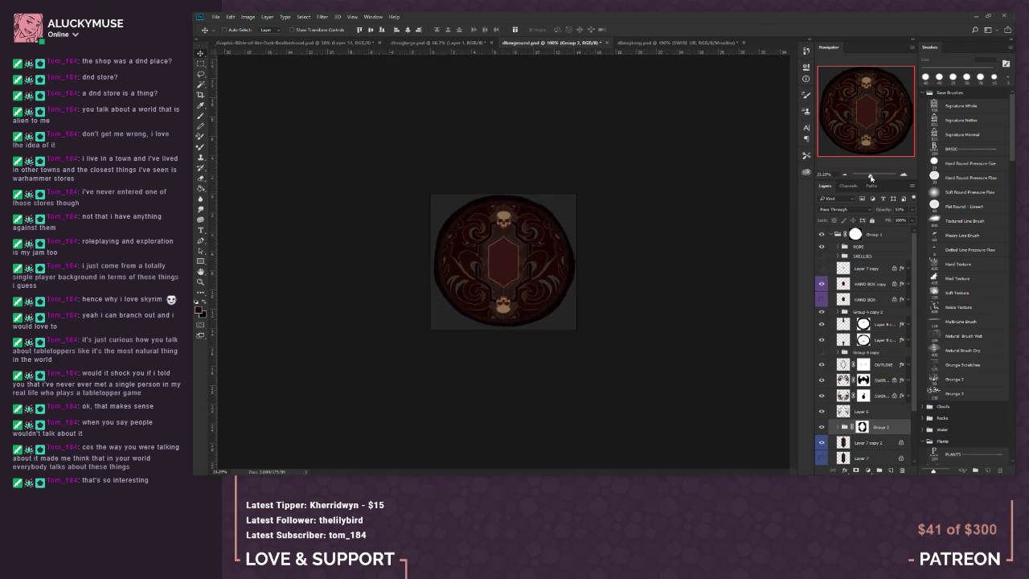
{"action": "left_click", "coordinate": [909, 208]}
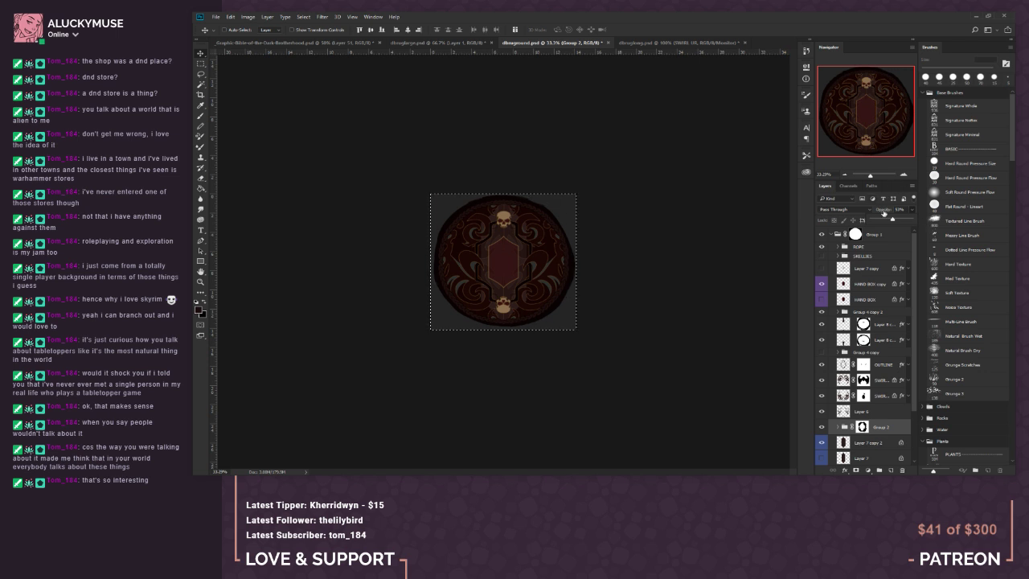
{"action": "left_click_drag", "start_coordinate": [892, 220], "coordinate": [888, 223]}
Step: Copy the whole merged round carpet artwork and paste it as a new layer in Graphic-Bible-of-the-Dark-Brotherhood.psd
{"action": "left_click", "coordinate": [201, 64]}
{"action": "left_click", "coordinate": [376, 121]}
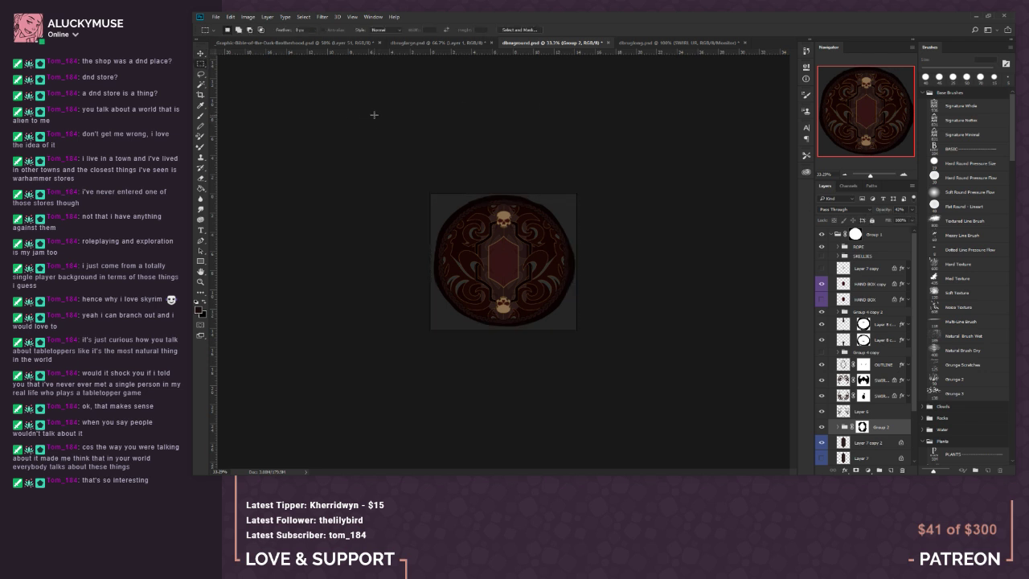
{"action": "key", "text": "ctrl+a"}
{"action": "left_click", "coordinate": [309, 44]}
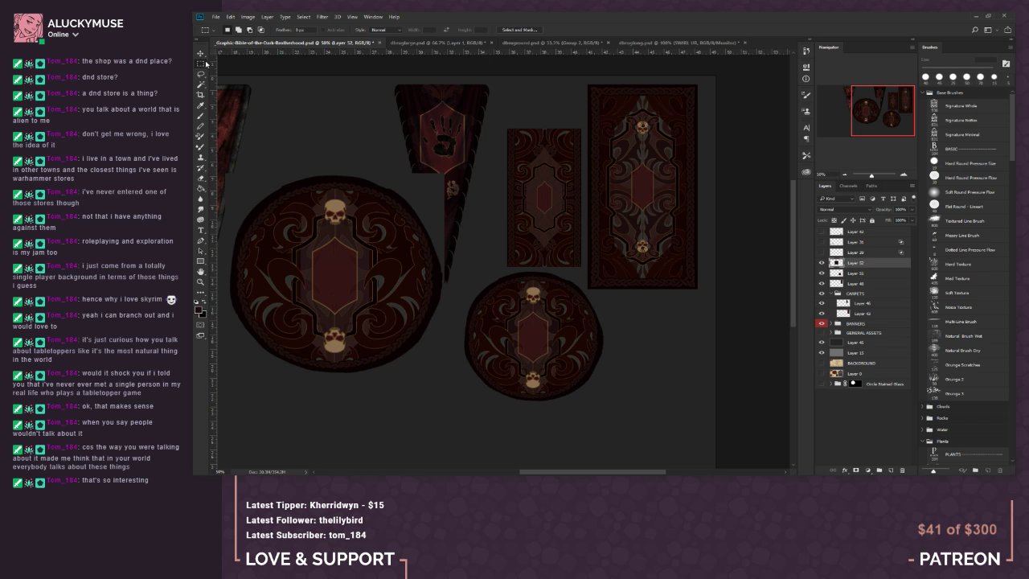
Step: Scale the newly pasted carpet down with Free Transform to match the earlier round carpet and move it beneath the hand banner
{"action": "right_click", "coordinate": [346, 169]}
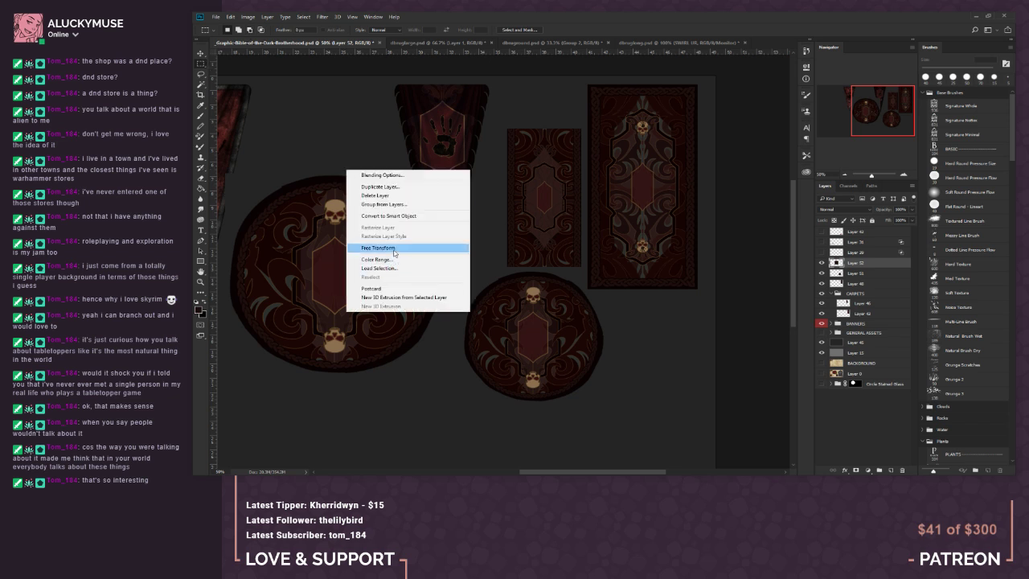
{"action": "left_click", "coordinate": [395, 248]}
{"action": "left_click_drag", "start_coordinate": [223, 175], "coordinate": [319, 233]}
{"action": "left_click_drag", "start_coordinate": [397, 296], "coordinate": [458, 194]}
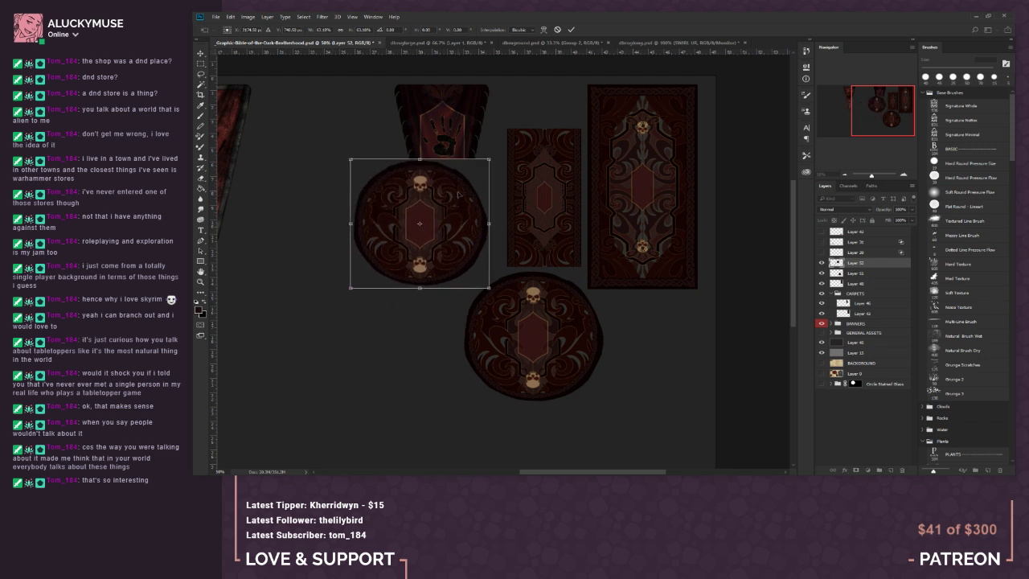
{"action": "left_click", "coordinate": [201, 65]}
{"action": "left_click", "coordinate": [571, 187]}
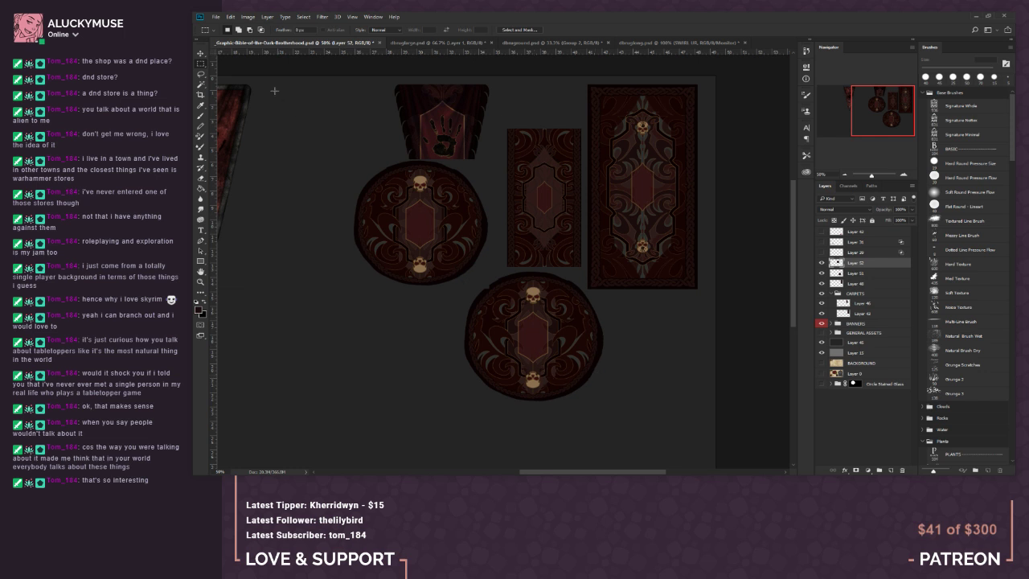
Step: Align the new round carpet exactly over the earlier one and remove the flat background surrounding it
{"action": "left_click", "coordinate": [199, 53]}
{"action": "left_click_drag", "start_coordinate": [338, 203], "coordinate": [451, 311]}
{"action": "left_click", "coordinate": [202, 86]}
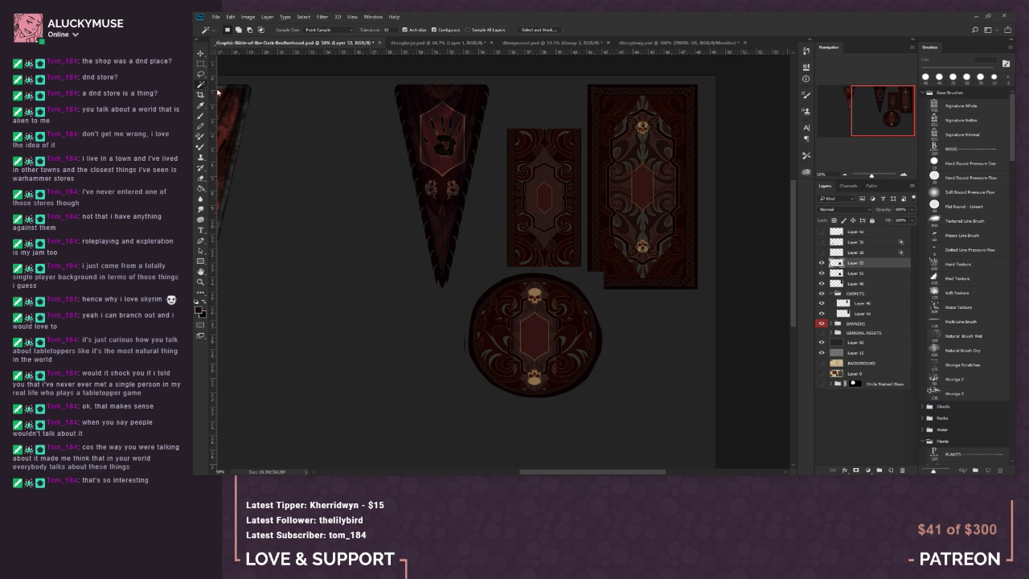
{"action": "left_click", "coordinate": [480, 294]}
{"action": "left_click", "coordinate": [200, 63]}
{"action": "left_click", "coordinate": [339, 216]}
{"action": "left_click", "coordinate": [200, 53]}
{"action": "left_click_drag", "start_coordinate": [588, 321], "coordinate": [586, 320]}
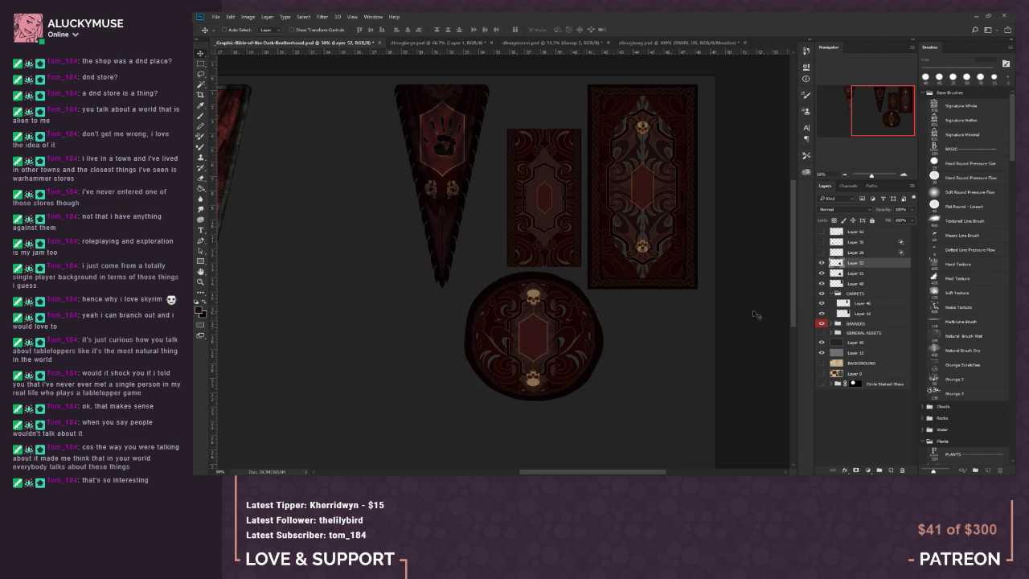
Step: Compare the two round carpet versions by toggling the visibility of Layer 52 and Layer 51
{"action": "left_click", "coordinate": [861, 273]}
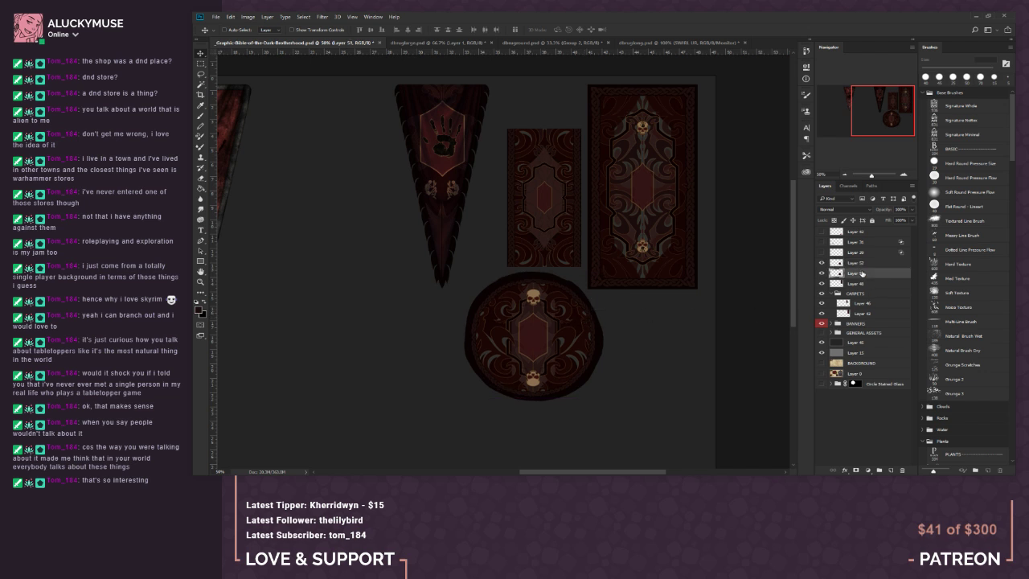
{"action": "left_click", "coordinate": [821, 264]}
{"action": "left_click", "coordinate": [821, 264]}
{"action": "left_click", "coordinate": [821, 264]}
{"action": "left_click", "coordinate": [821, 263]}
{"action": "left_click", "coordinate": [821, 263]}
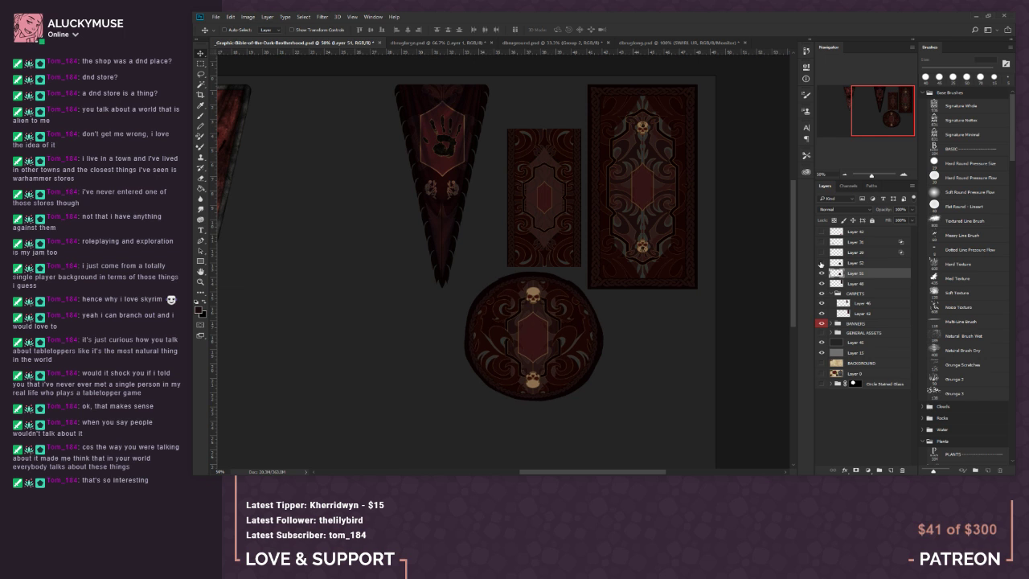
{"action": "left_click", "coordinate": [821, 264]}
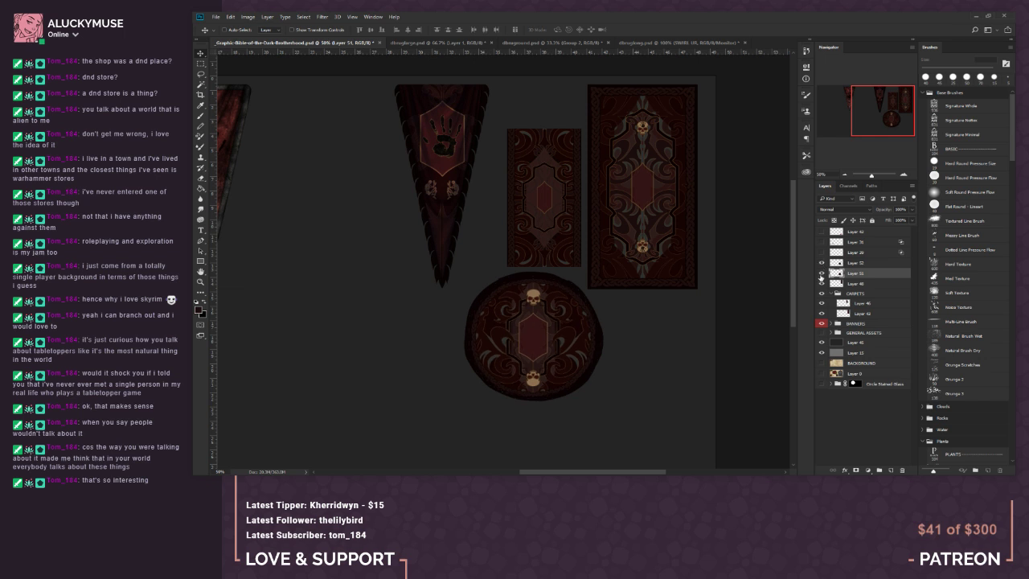
{"action": "left_click", "coordinate": [821, 275]}
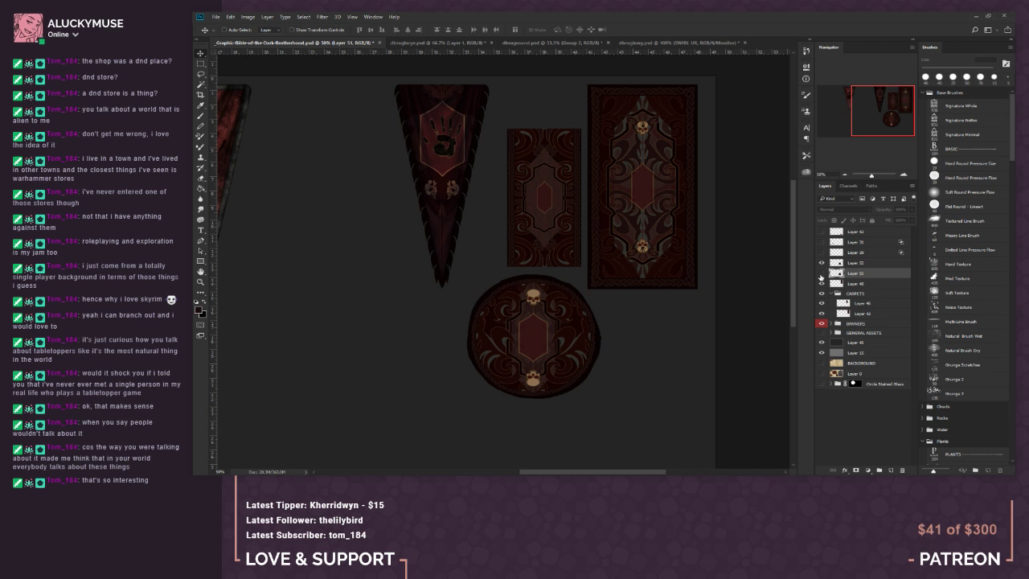
{"action": "left_click", "coordinate": [821, 312]}
{"action": "left_click", "coordinate": [821, 312]}
{"action": "left_click", "coordinate": [822, 263]}
{"action": "left_click", "coordinate": [822, 265]}
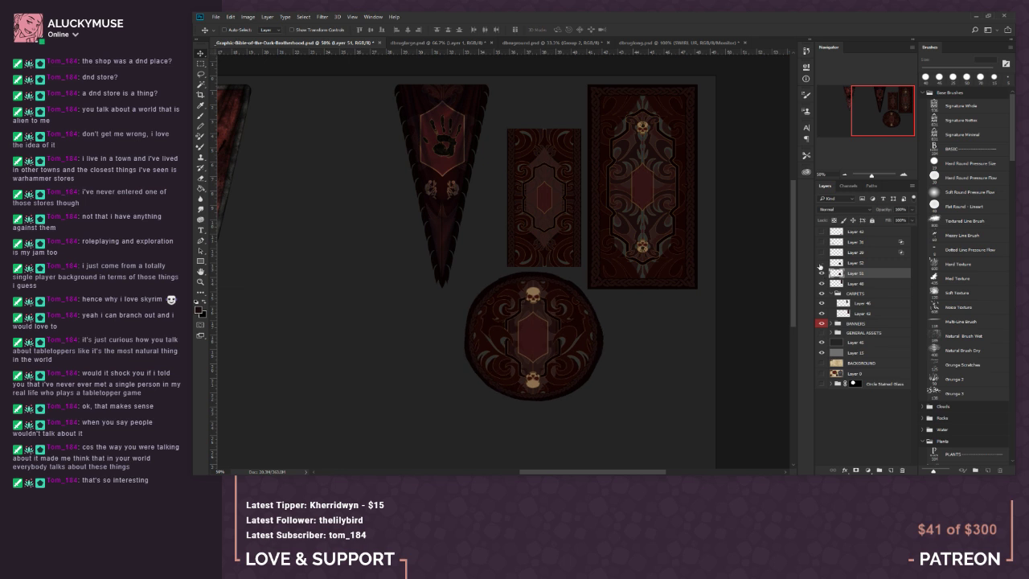
{"action": "left_click", "coordinate": [821, 264]}
{"action": "left_click", "coordinate": [819, 273]}
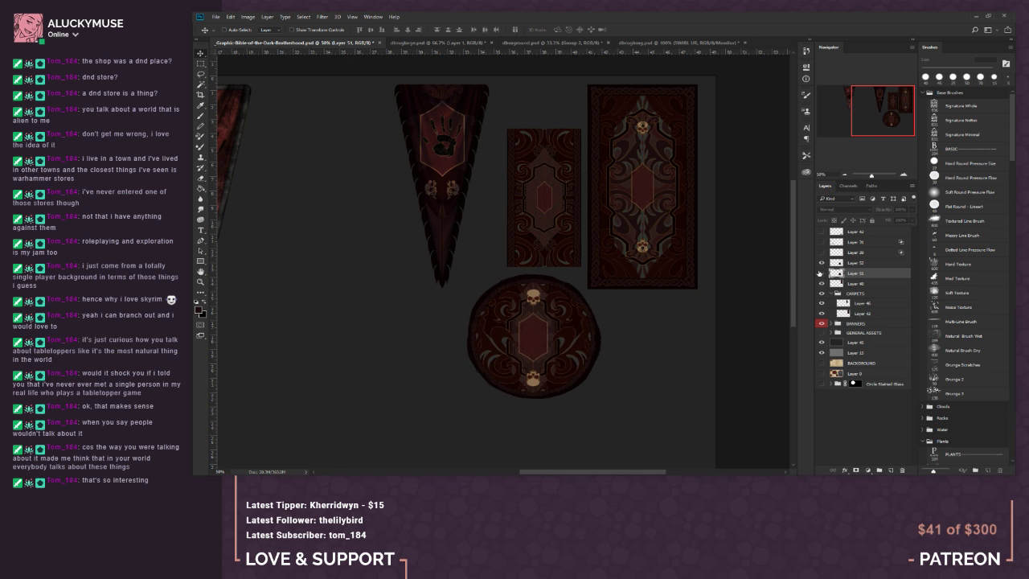
{"action": "left_click", "coordinate": [819, 273]}
{"action": "left_click", "coordinate": [821, 263]}
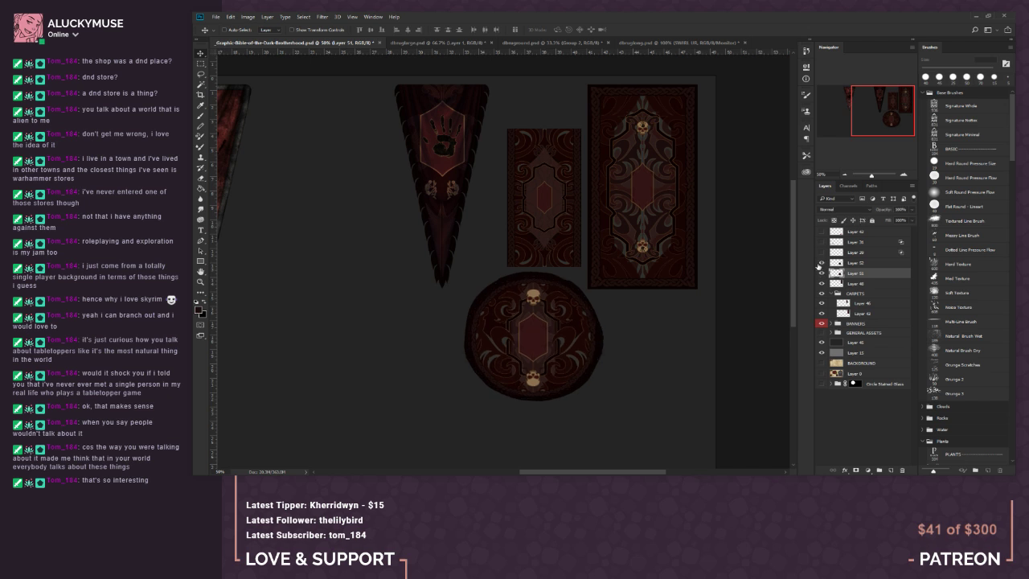
Step: Delete the earlier round carpet version on Layer 51 and save the document
{"action": "key", "text": "ctrl+e"}
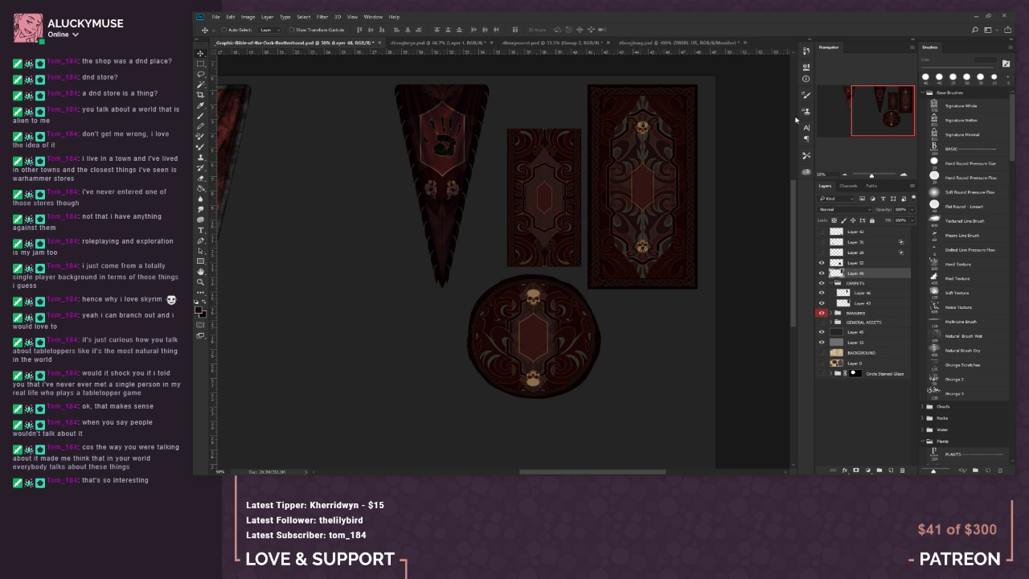
{"action": "left_click", "coordinate": [849, 179]}
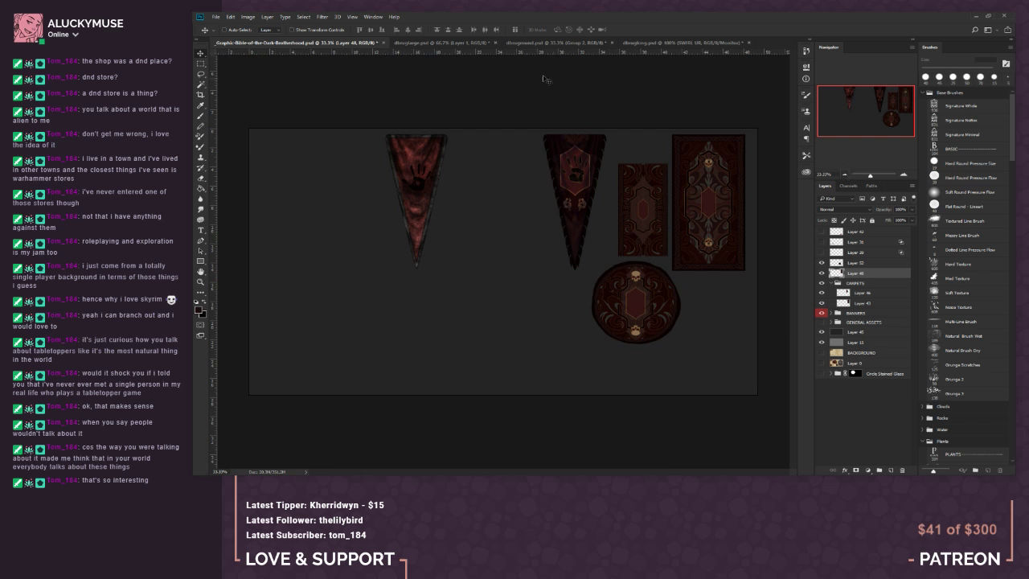
{"action": "left_click", "coordinate": [214, 17]}
{"action": "left_click", "coordinate": [233, 74]}
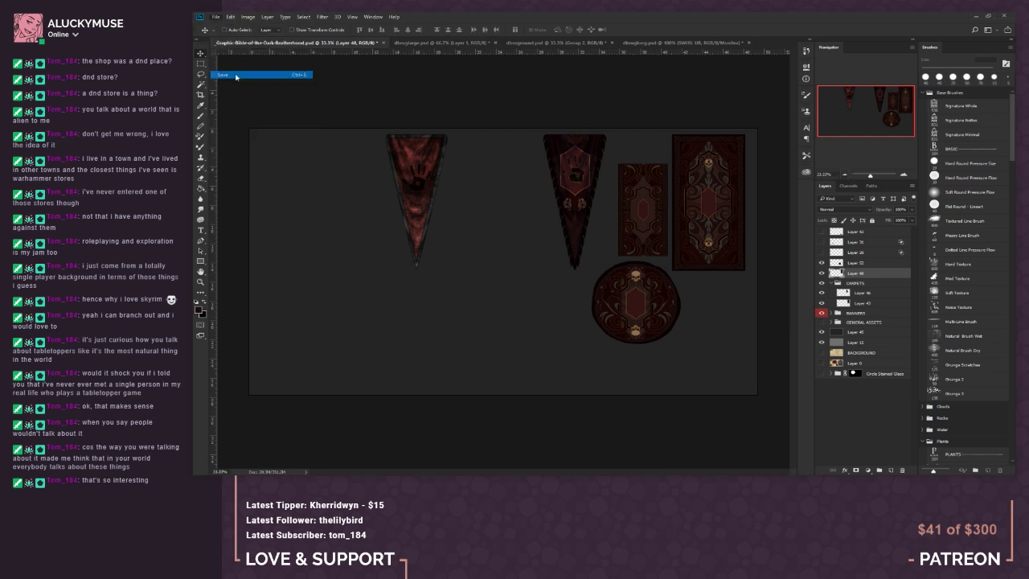
Step: Look through the other open documents containing the round, large and long carpets
{"action": "left_click", "coordinate": [635, 42]}
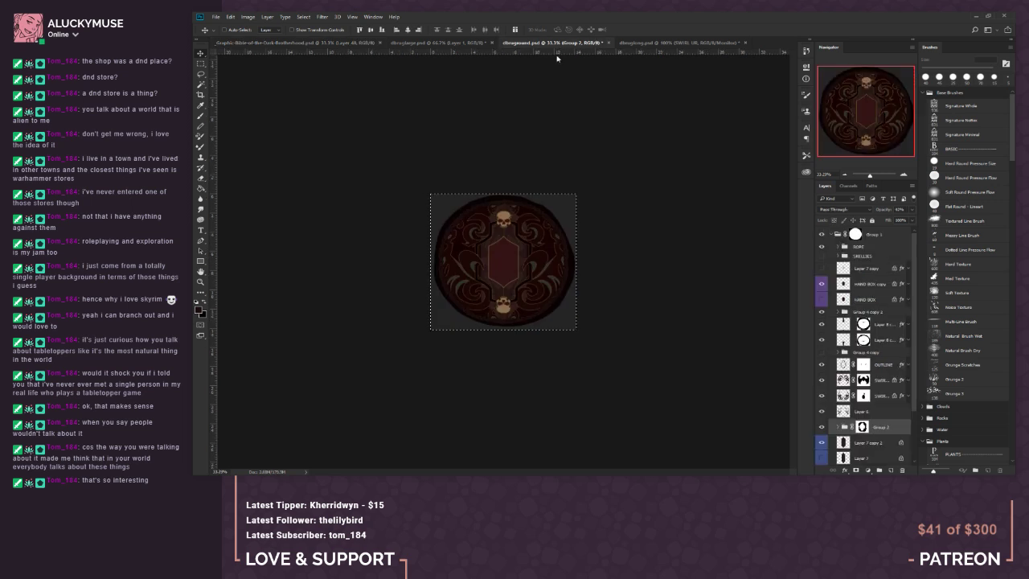
{"action": "left_click", "coordinate": [467, 43]}
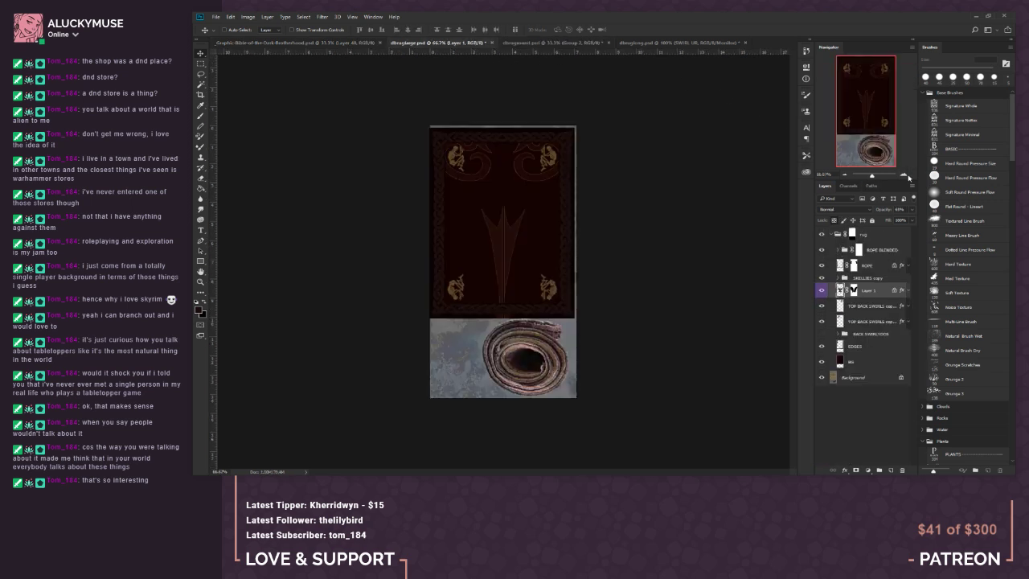
{"action": "left_click", "coordinate": [640, 43]}
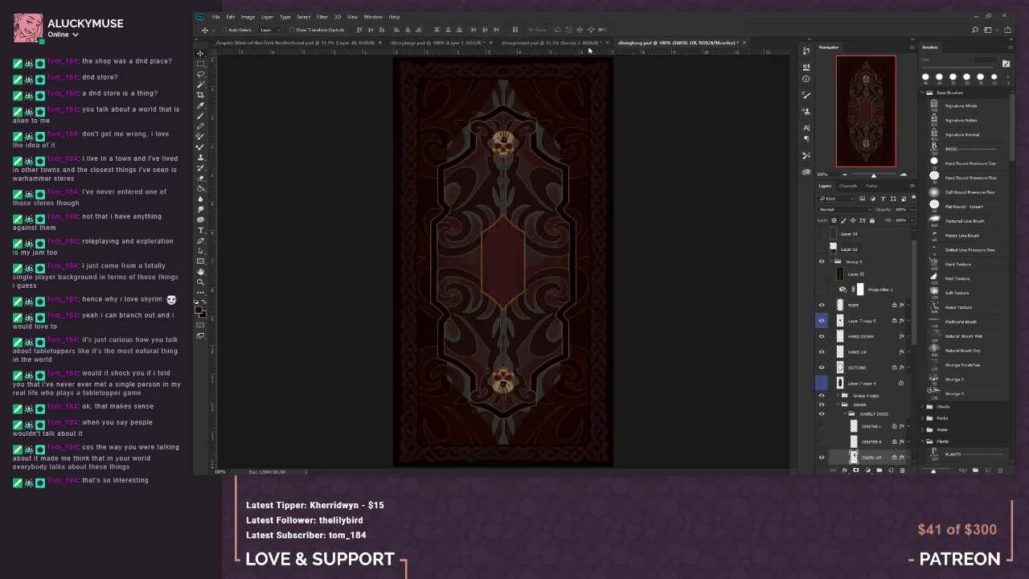
{"action": "left_click", "coordinate": [438, 43]}
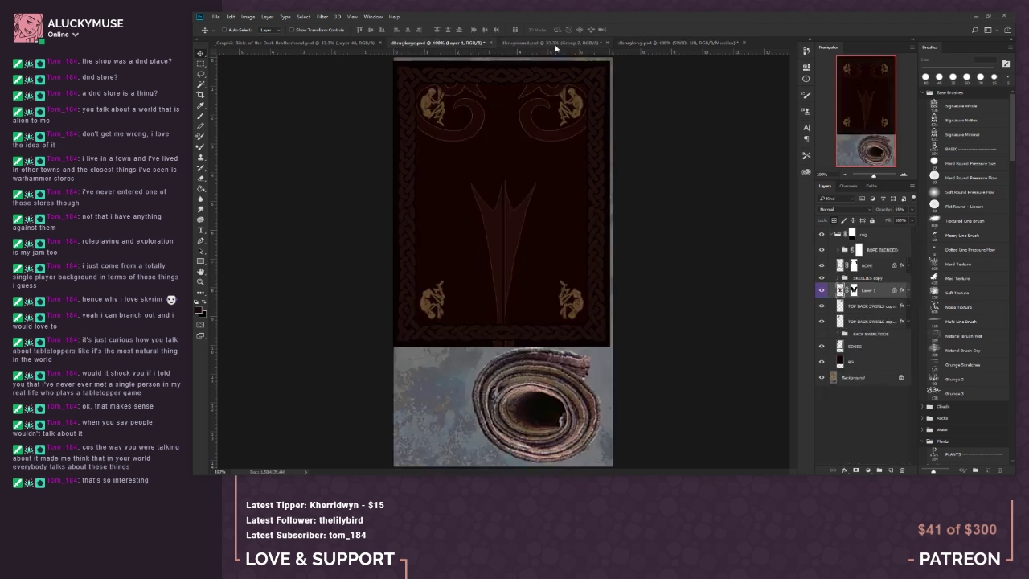
Step: Copy the lower SWIRL UR layer and Layer 6 from the round carpet document into the large carpet document
{"action": "left_click", "coordinate": [568, 44]}
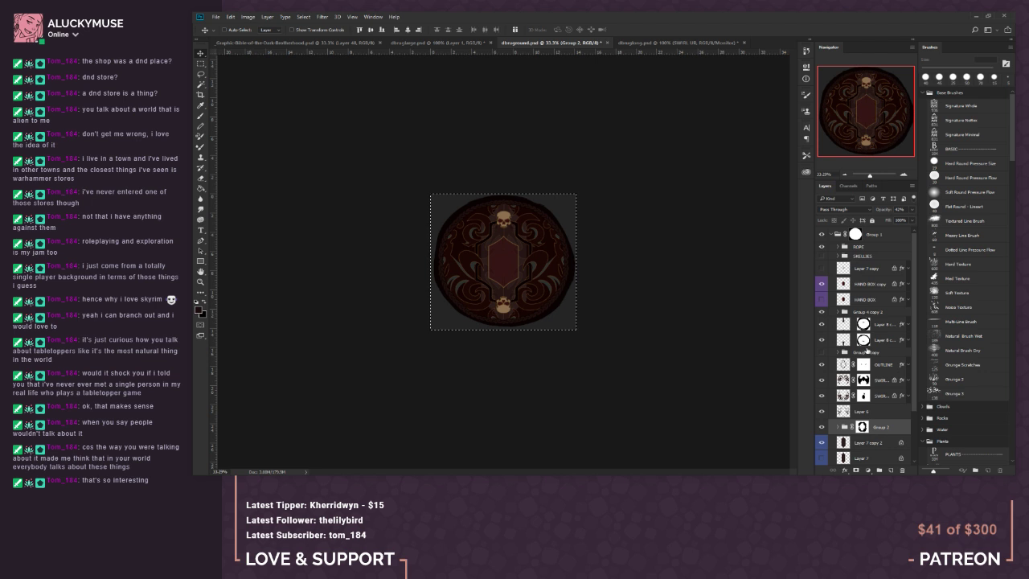
{"action": "scroll", "coordinate": [870, 356], "scroll_direction": "down", "scroll_amount": 1}
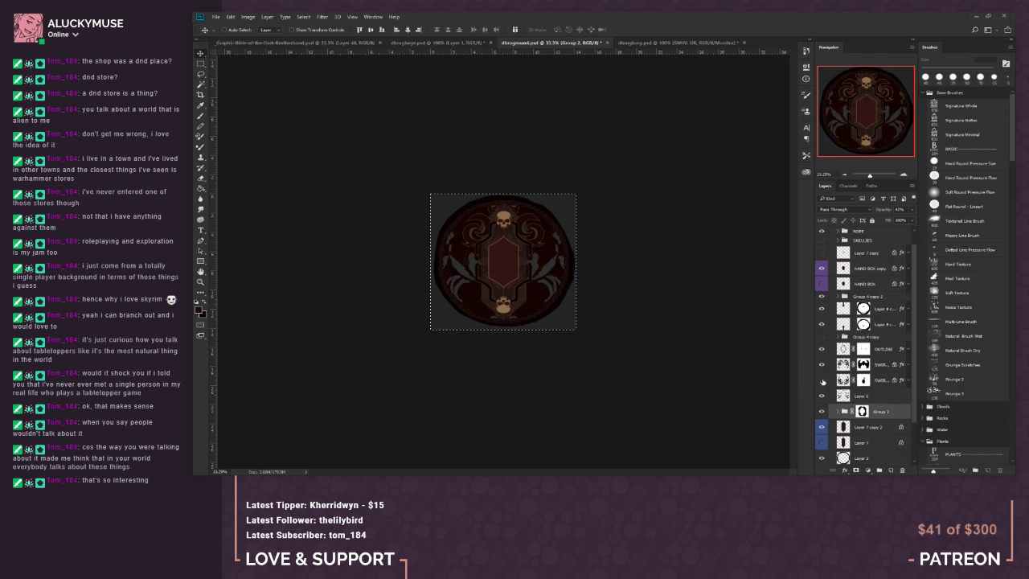
{"action": "left_click", "coordinate": [844, 384]}
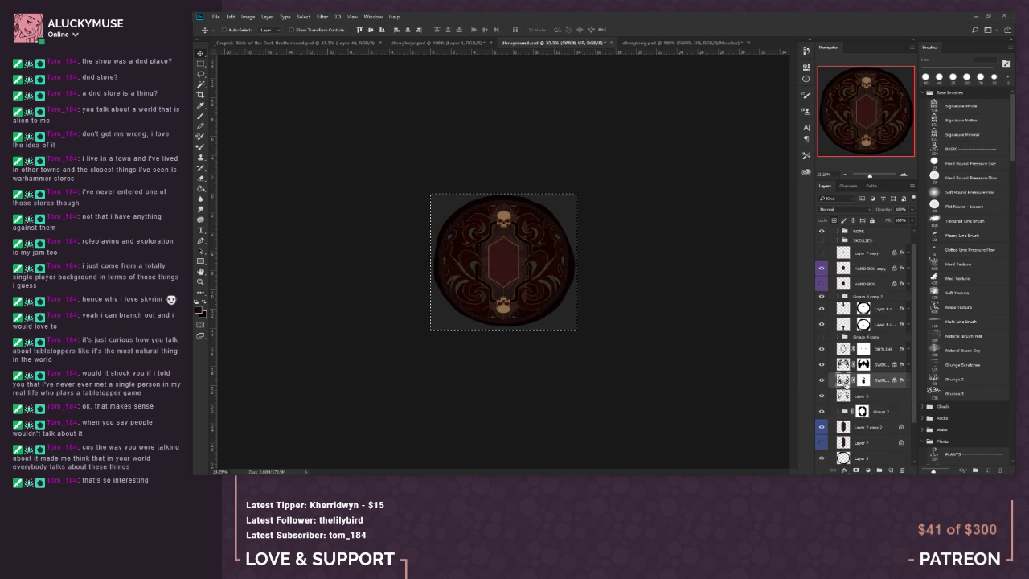
{"action": "left_click", "coordinate": [821, 396]}
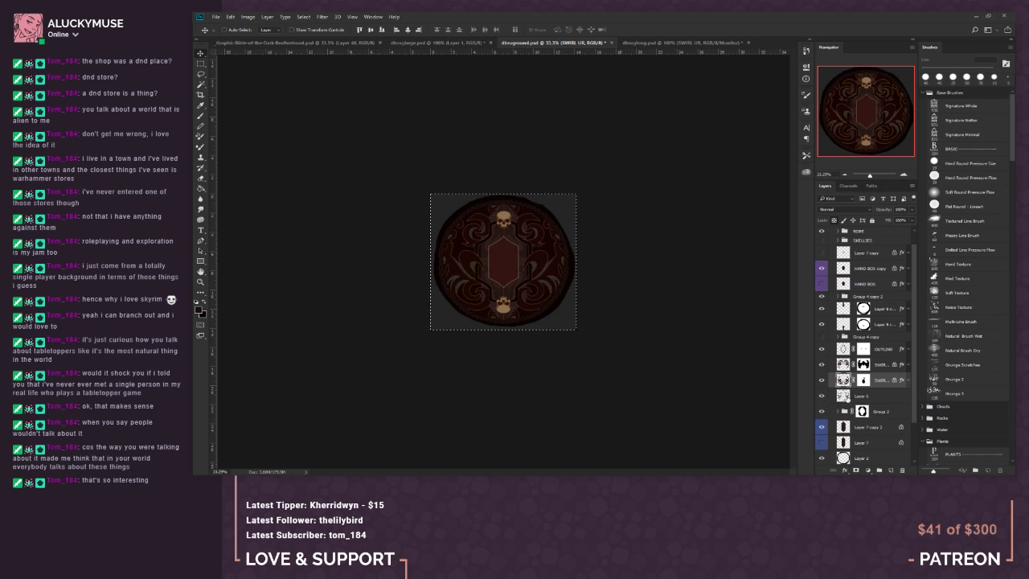
{"action": "left_click", "coordinate": [849, 398]}
{"action": "left_click_drag", "start_coordinate": [563, 45], "coordinate": [569, 111]}
{"action": "left_click_drag", "start_coordinate": [841, 405], "coordinate": [463, 258]}
{"action": "left_click_drag", "start_coordinate": [543, 116], "coordinate": [495, 45]}
{"action": "left_click", "coordinate": [442, 45]}
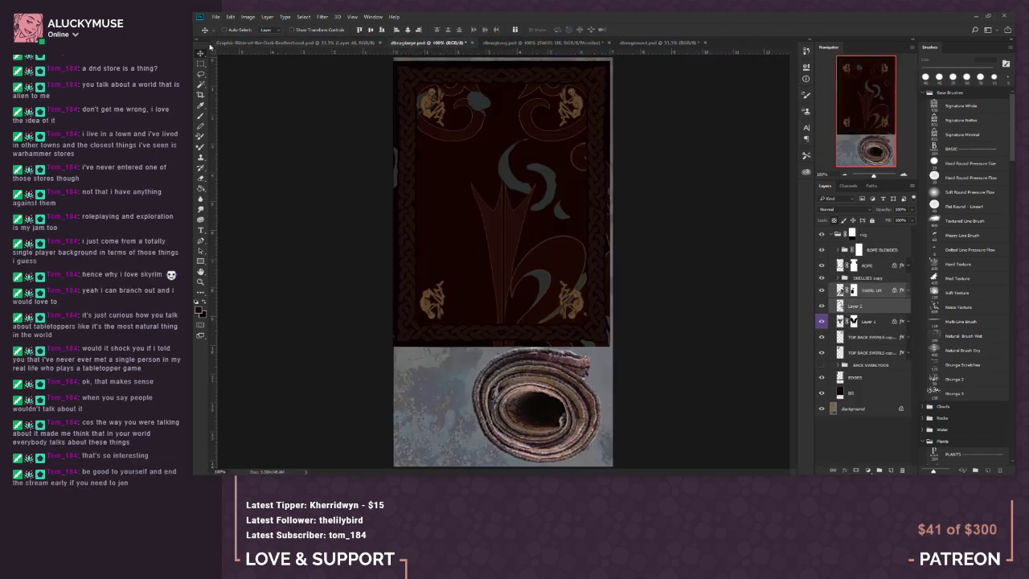
Step: Scale down the copied swirl layers together and center them between the large carpet's side borders
{"action": "left_click_drag", "start_coordinate": [523, 268], "coordinate": [524, 239]}
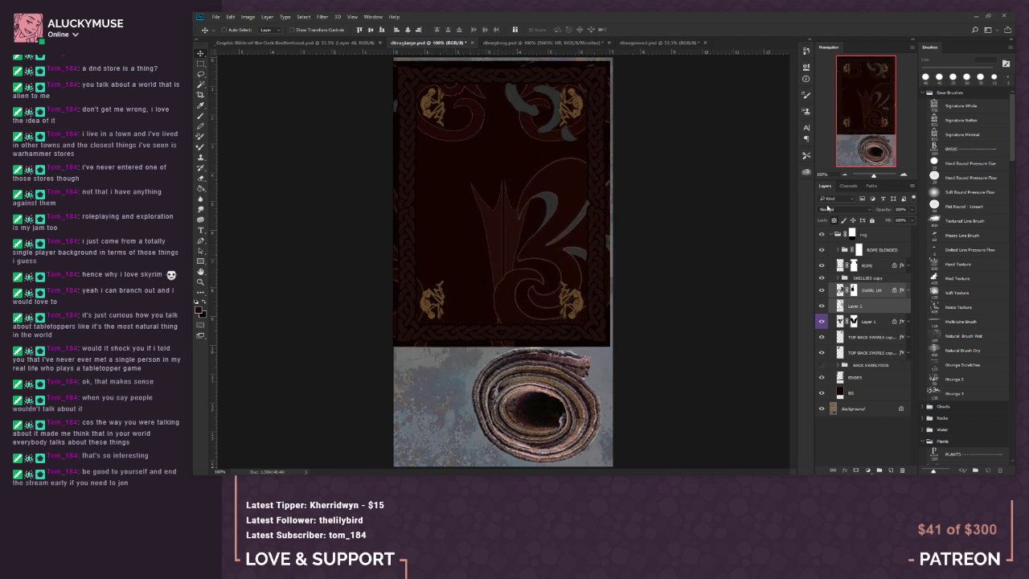
{"action": "left_click", "coordinate": [844, 174]}
{"action": "left_click", "coordinate": [203, 64]}
{"action": "right_click", "coordinate": [473, 195]}
{"action": "left_click", "coordinate": [503, 276]}
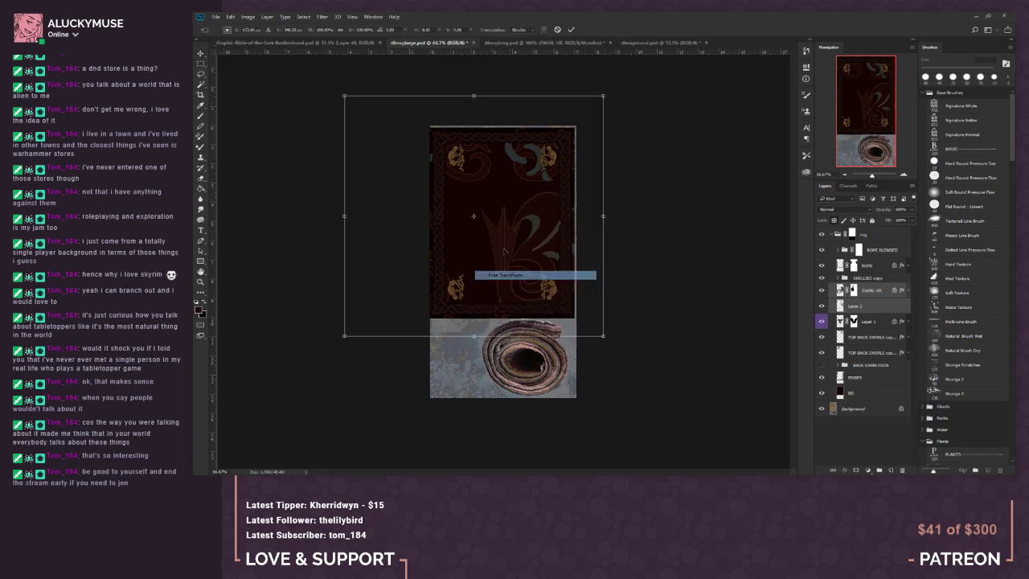
{"action": "left_click_drag", "start_coordinate": [342, 94], "coordinate": [425, 169]}
{"action": "left_click_drag", "start_coordinate": [553, 238], "coordinate": [538, 207]}
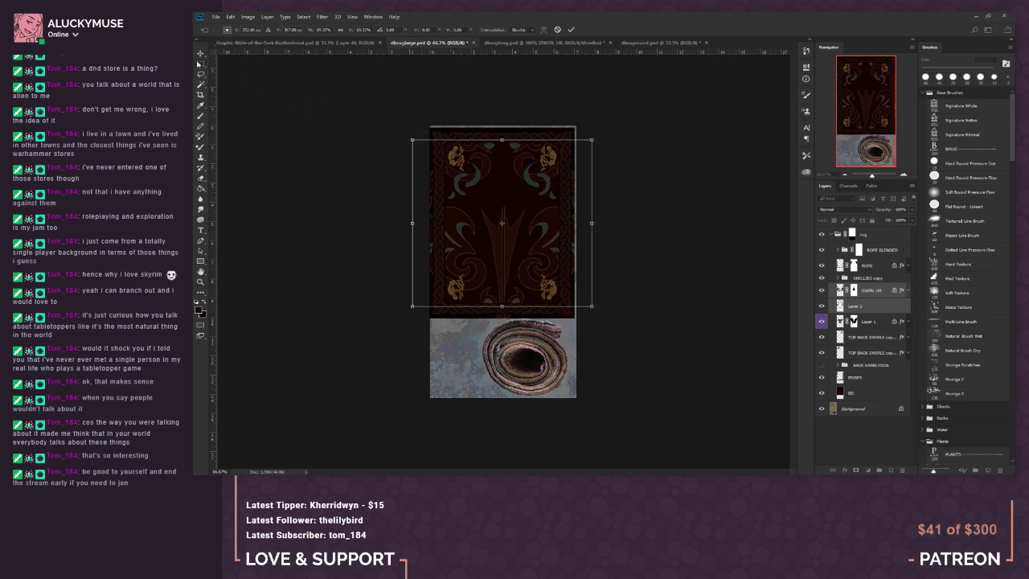
{"action": "left_click", "coordinate": [198, 64]}
{"action": "left_click", "coordinate": [560, 189]}
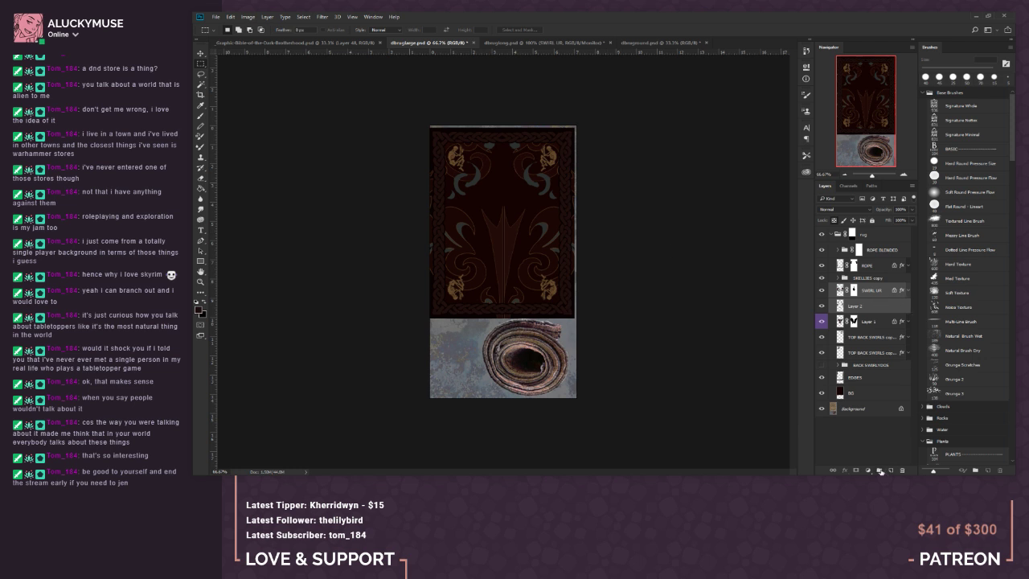
Step: Group the SWIRL UR layer with Layer 2 as Group 1 and duplicate the group
{"action": "left_click", "coordinate": [880, 471]}
{"action": "left_click", "coordinate": [839, 287]}
{"action": "left_click", "coordinate": [874, 302]}
{"action": "left_click", "coordinate": [865, 288]}
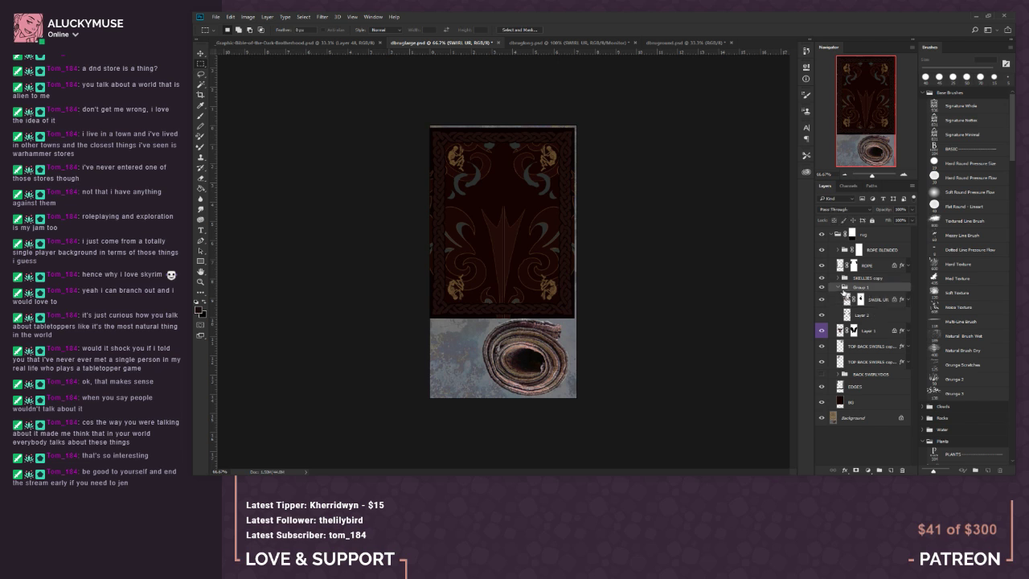
{"action": "left_click", "coordinate": [838, 287]}
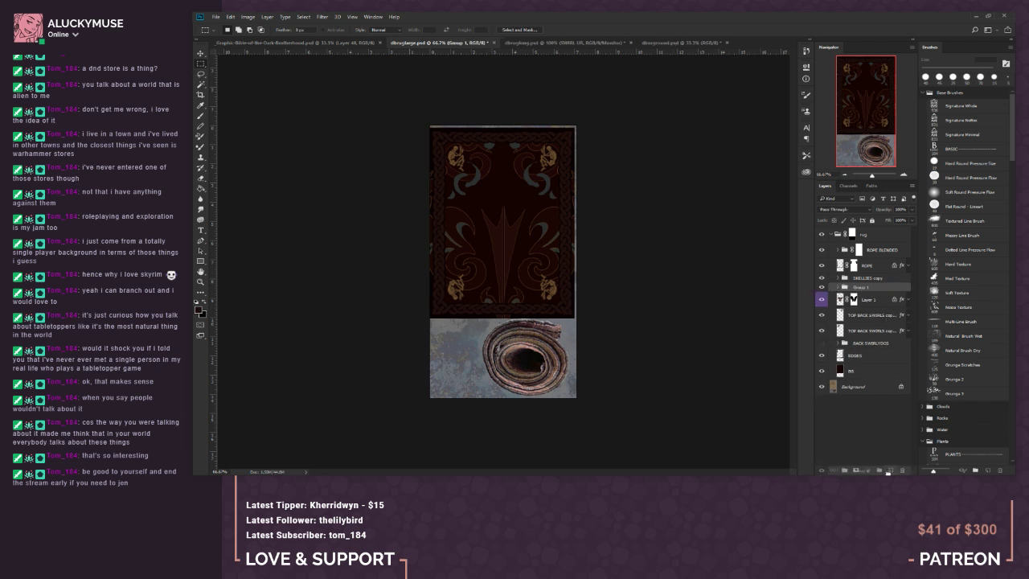
{"action": "left_click_drag", "start_coordinate": [890, 473], "coordinate": [891, 473]}
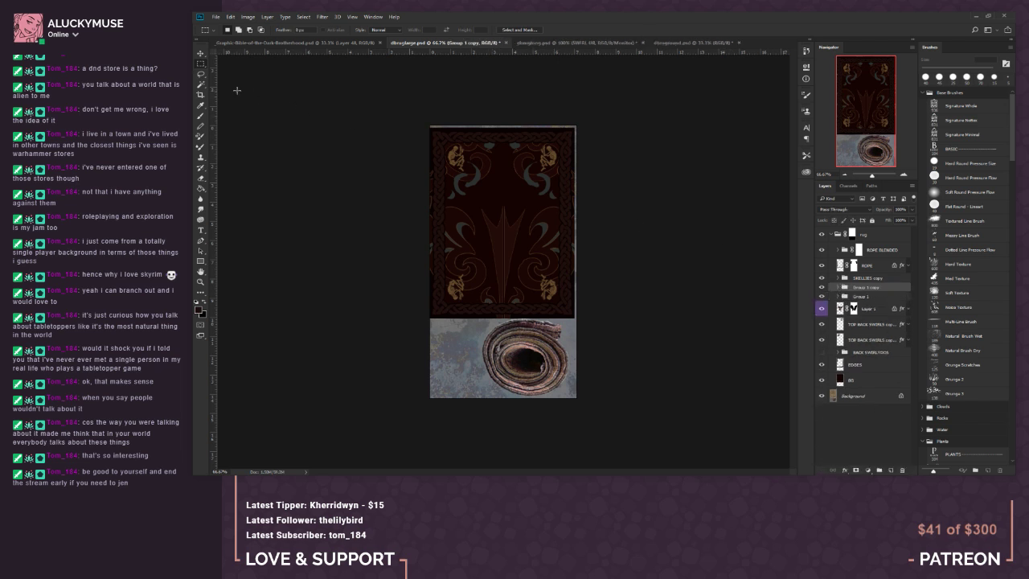
{"action": "right_click", "coordinate": [443, 188]}
{"action": "left_click", "coordinate": [513, 267]}
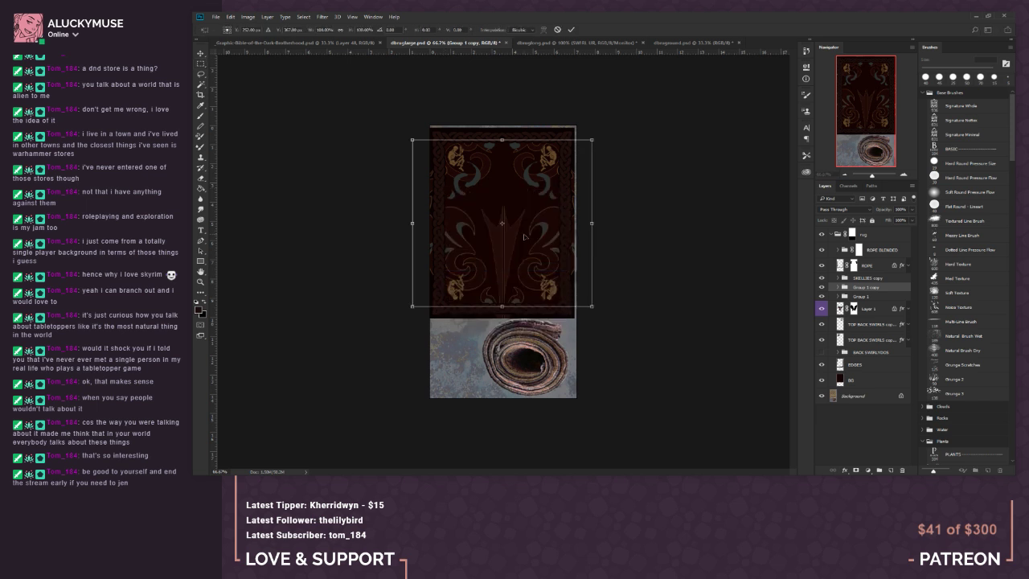
{"action": "left_click", "coordinate": [201, 63]}
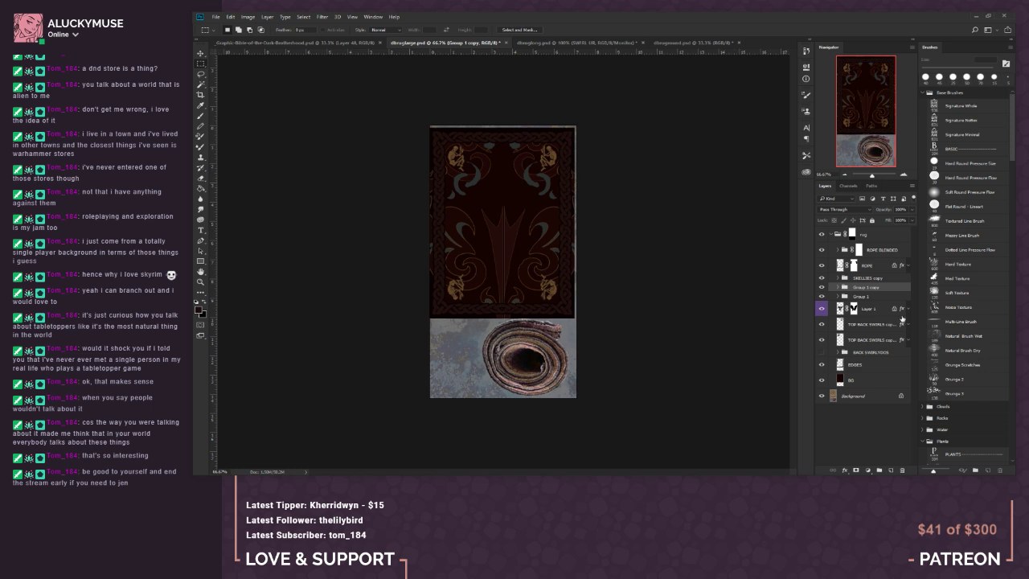
Step: Flip the duplicated swirl group vertically so it mirrors the original swirls on the carpet
{"action": "left_click", "coordinate": [852, 235], "text": "ctrl"}
{"action": "right_click", "coordinate": [496, 218]}
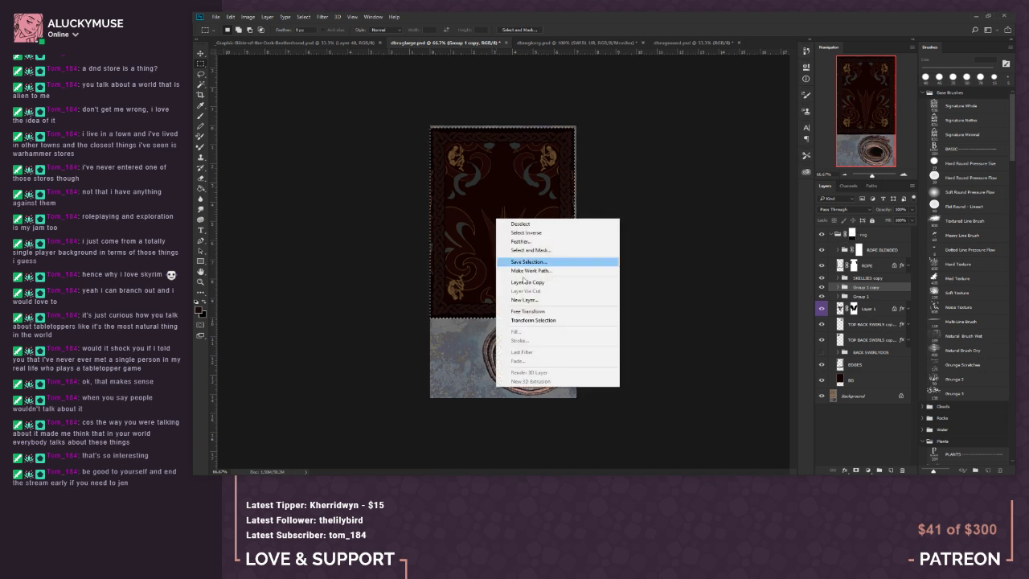
{"action": "left_click", "coordinate": [547, 308]}
{"action": "right_click", "coordinate": [535, 238]}
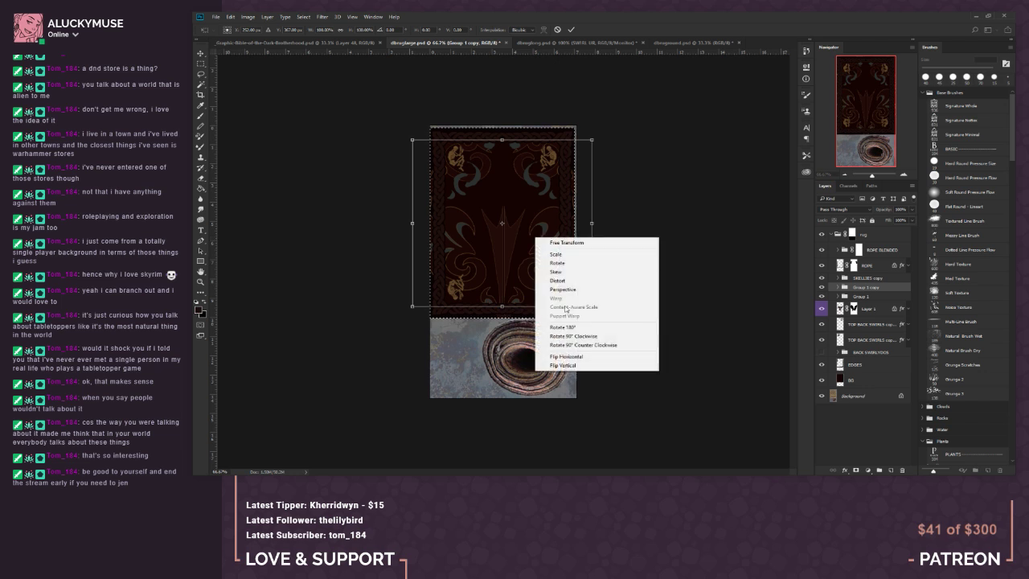
{"action": "left_click", "coordinate": [575, 356]}
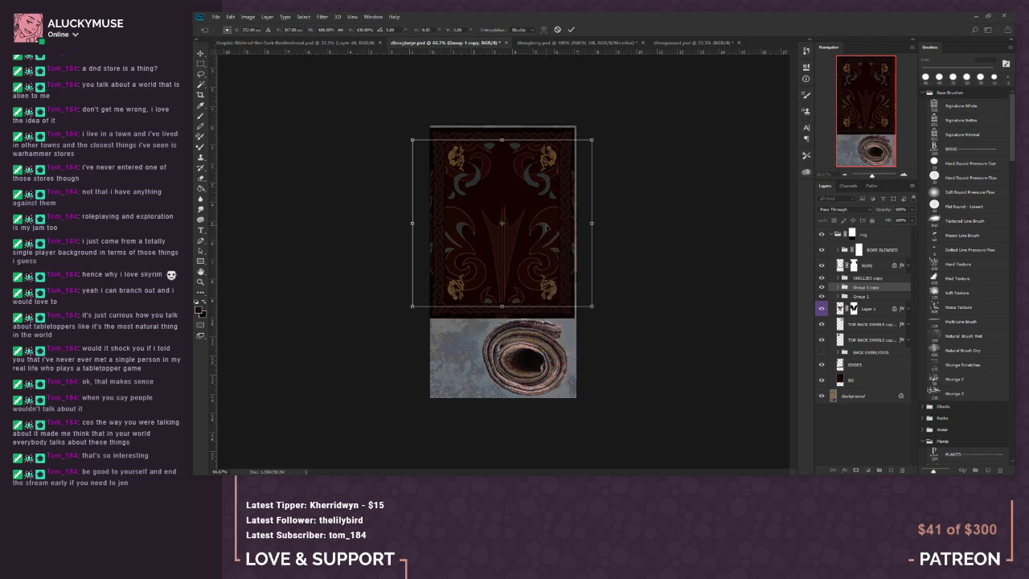
{"action": "right_click", "coordinate": [540, 219]}
{"action": "left_click", "coordinate": [552, 346]}
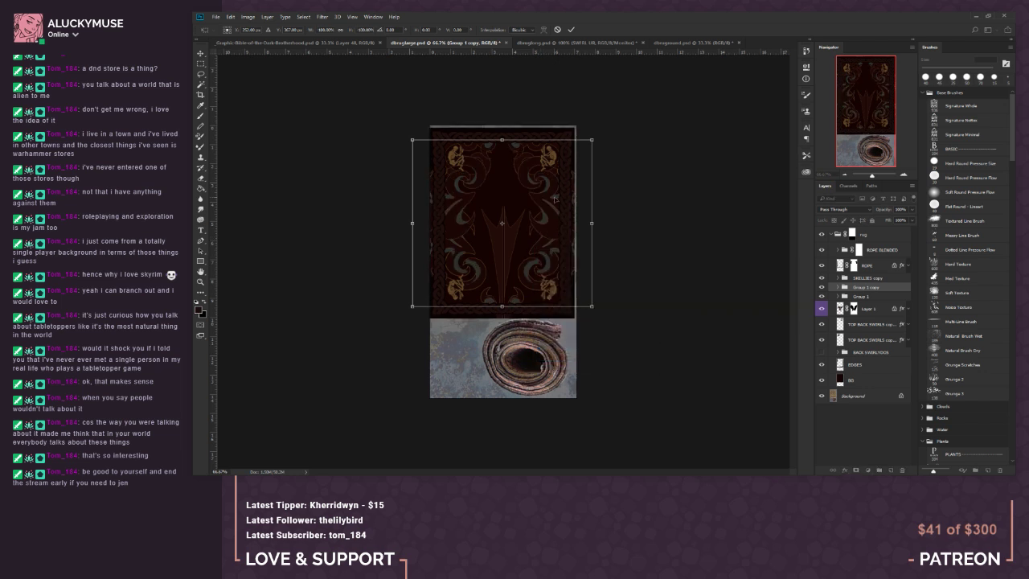
{"action": "right_click", "coordinate": [523, 195]}
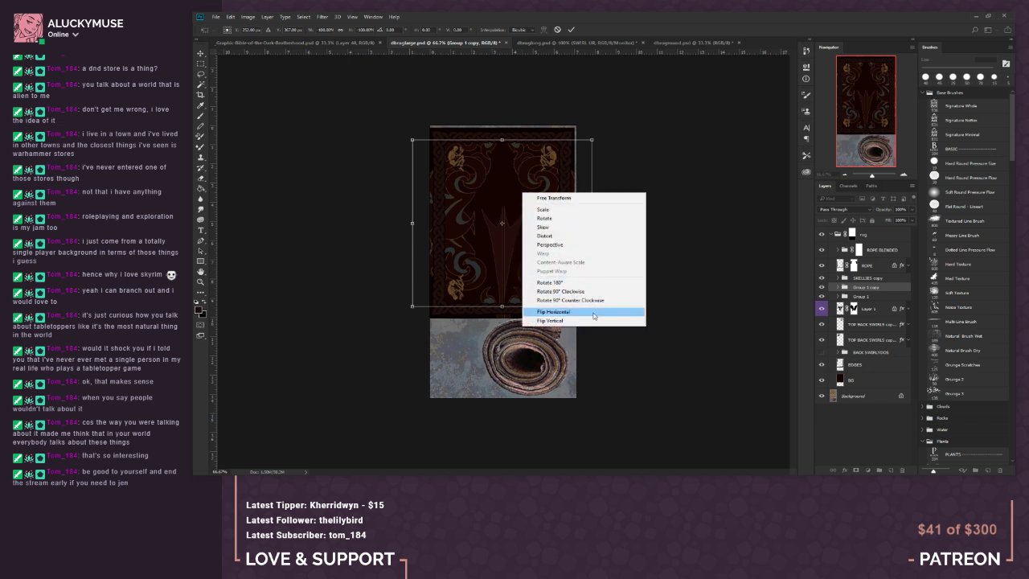
{"action": "left_click", "coordinate": [563, 311]}
{"action": "left_click", "coordinate": [202, 64]}
{"action": "left_click", "coordinate": [567, 187]}
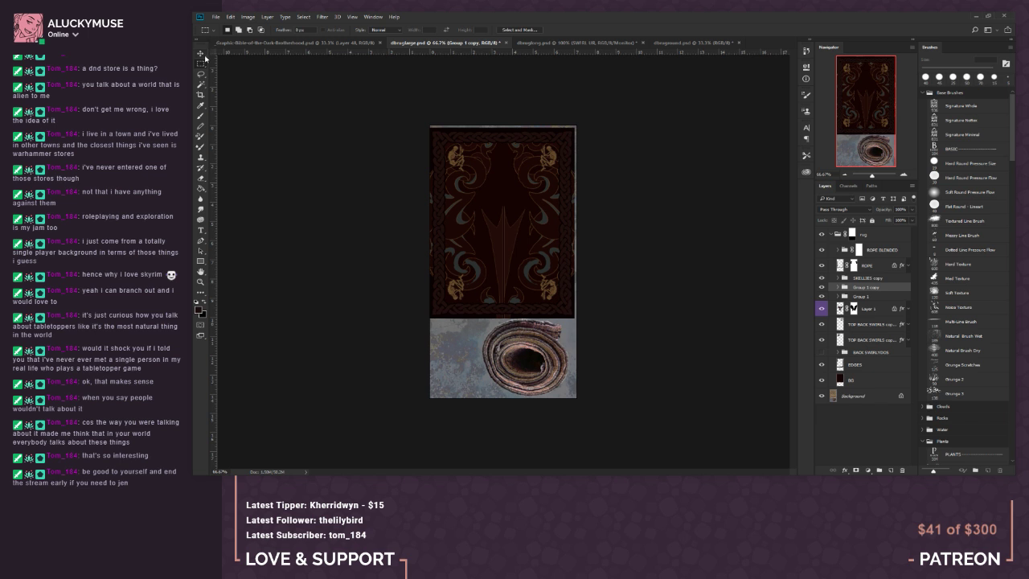
Step: Try shifting the flipped swirl group slightly upward and undo the move
{"action": "key", "text": "v"}
{"action": "left_click_drag", "start_coordinate": [526, 219], "coordinate": [527, 202]}
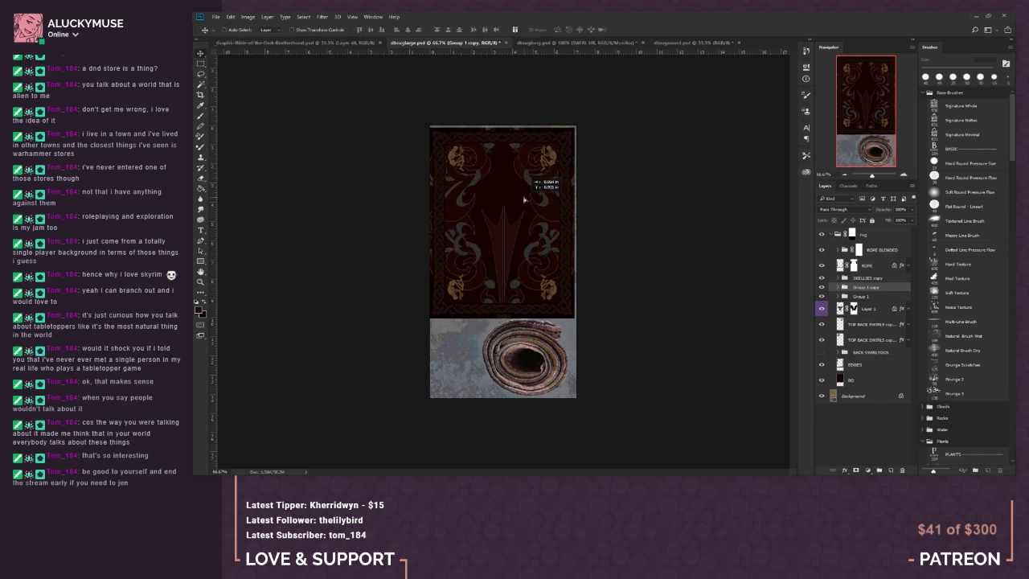
{"action": "left_click", "coordinate": [231, 18]}
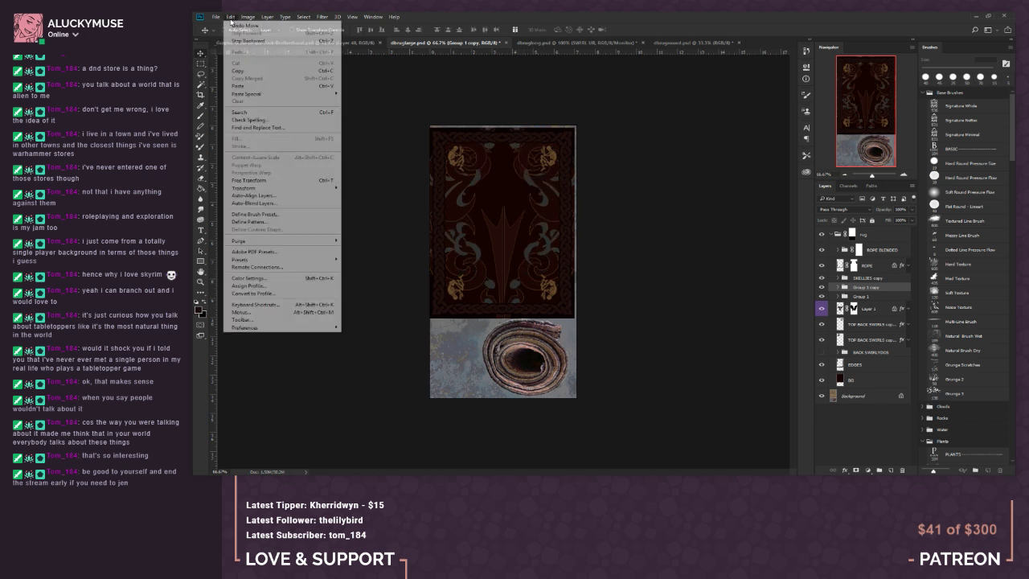
{"action": "left_click", "coordinate": [245, 25]}
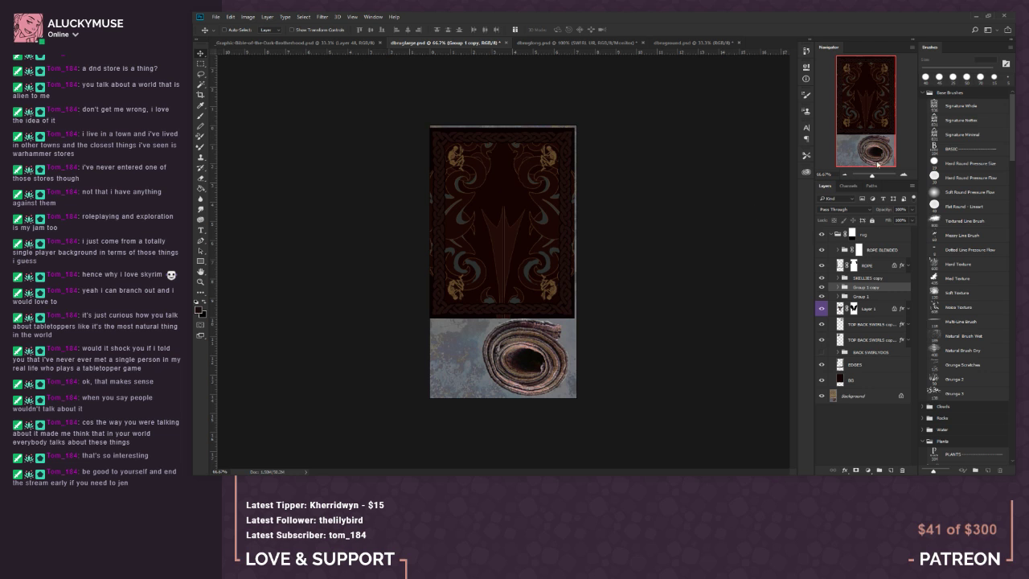
Step: Erase the large blue-grey swirl fills in the carpet's lower half from Layer 2 of Group 1 copy
{"action": "left_click", "coordinate": [904, 174]}
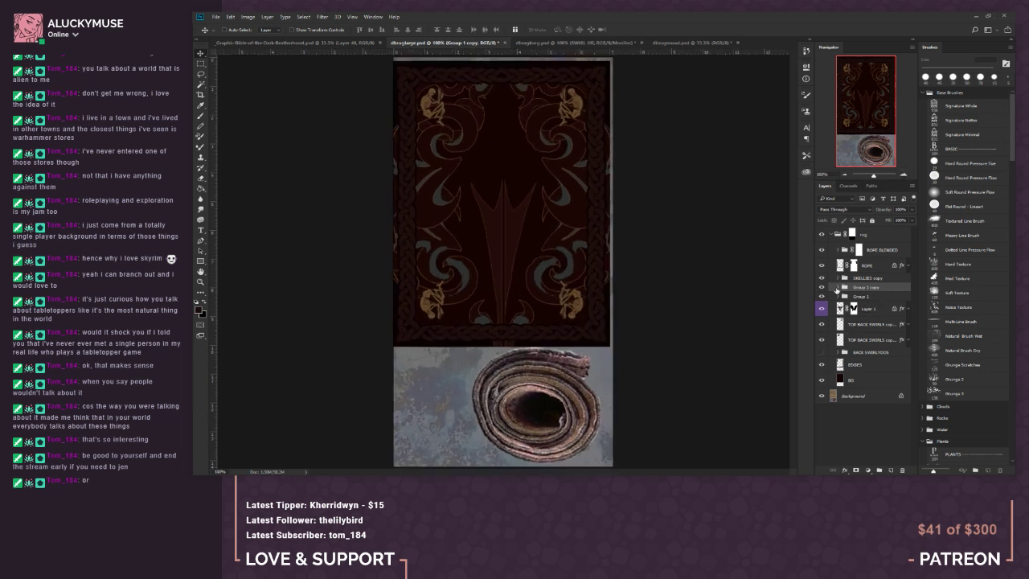
{"action": "left_click", "coordinate": [837, 287]}
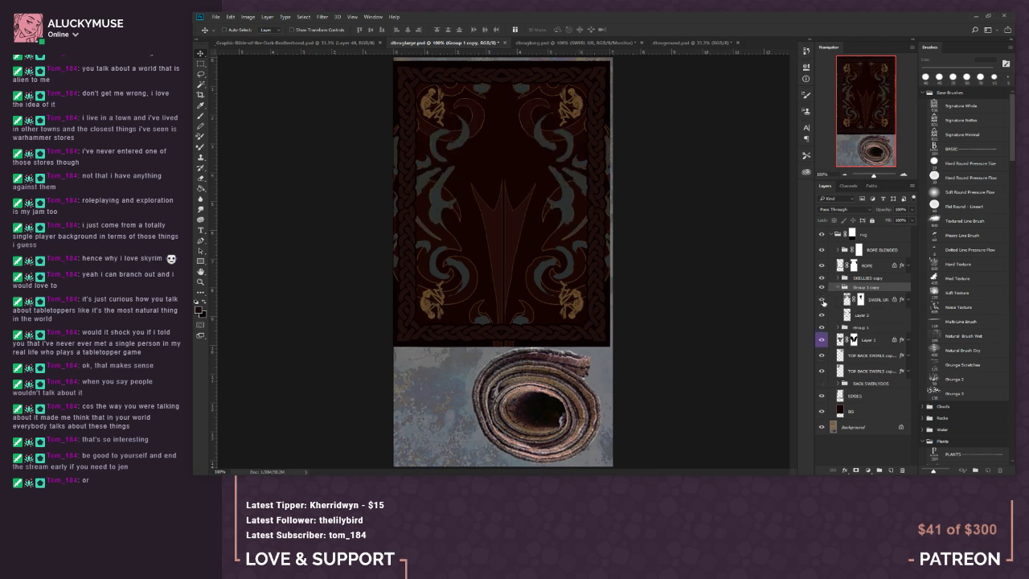
{"action": "left_click", "coordinate": [865, 317]}
{"action": "left_click", "coordinate": [201, 74]}
{"action": "mouse_move", "coordinate": [607, 306]}
{"action": "left_mouse_down"}
{"action": "mouse_move", "coordinate": [599, 256]}
{"action": "mouse_move", "coordinate": [582, 239]}
{"action": "mouse_move", "coordinate": [407, 238]}
{"action": "mouse_move", "coordinate": [465, 358]}
{"action": "mouse_move", "coordinate": [607, 305]}
{"action": "left_mouse_up"}
{"action": "left_click", "coordinate": [663, 309]}
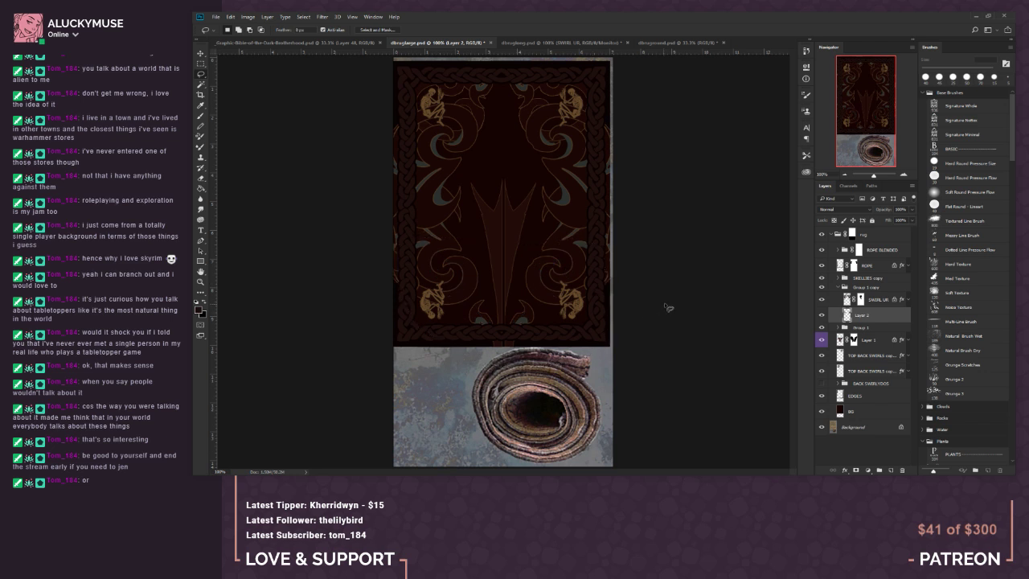
Step: Erase the upper blue-grey swirl fills from Layer 2 of Group 1, hiding Group 1 copy while working
{"action": "left_click", "coordinate": [844, 328]}
{"action": "left_click", "coordinate": [838, 328]}
{"action": "left_click", "coordinate": [862, 354]}
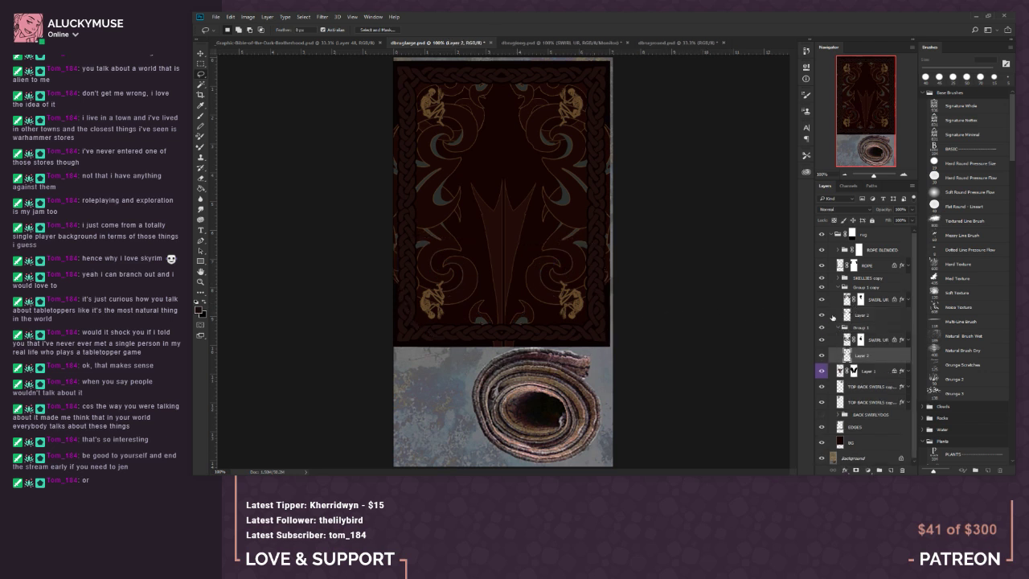
{"action": "left_click", "coordinate": [821, 299]}
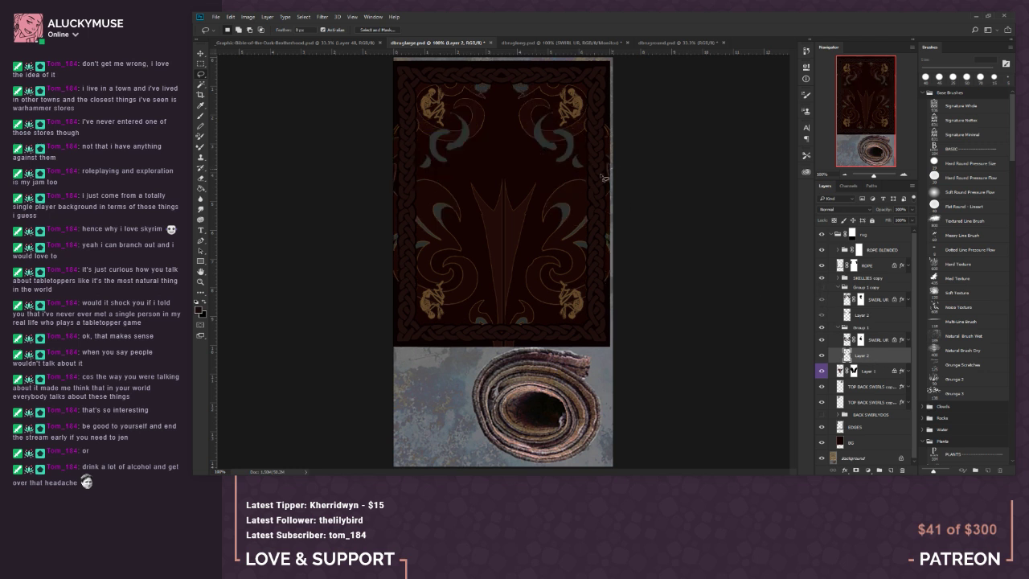
{"action": "mouse_move", "coordinate": [598, 172]}
{"action": "left_mouse_down"}
{"action": "mouse_move", "coordinate": [521, 152]}
{"action": "mouse_move", "coordinate": [428, 177]}
{"action": "mouse_move", "coordinate": [474, 70]}
{"action": "mouse_move", "coordinate": [629, 155]}
{"action": "mouse_move", "coordinate": [597, 168]}
{"action": "left_mouse_up"}
{"action": "key", "text": "Delete"}
{"action": "key", "text": "ctrl+d"}
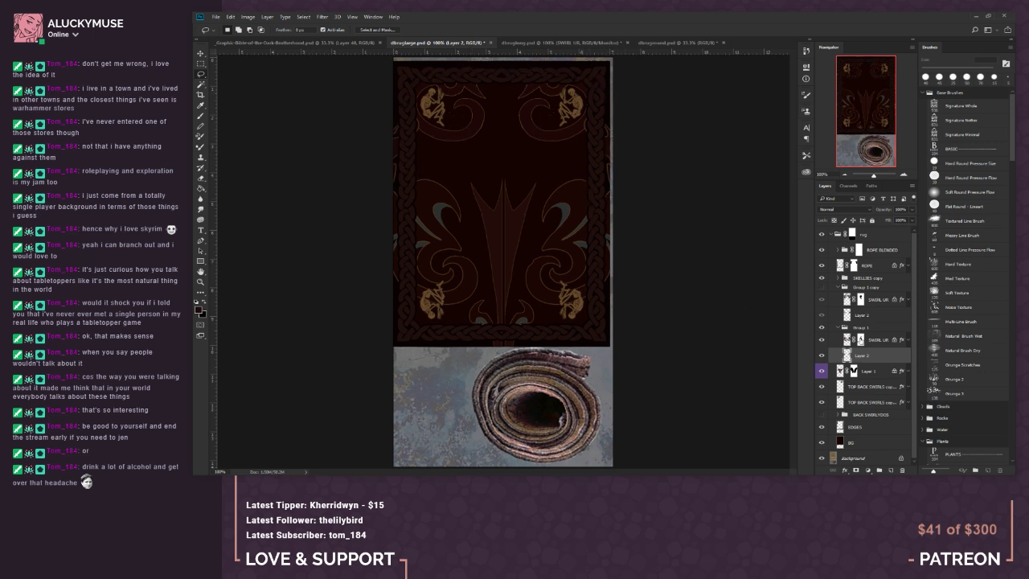
{"action": "left_click", "coordinate": [821, 287]}
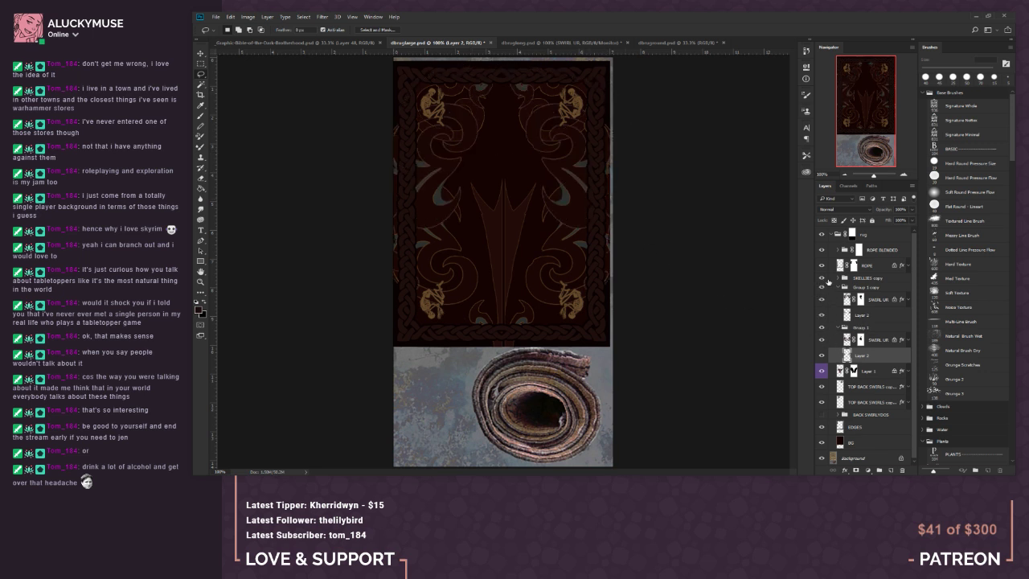
Step: Check the SKELLIES copy and Layer 1 by toggling their visibility, and hide both TOP BACK SWIRLS copy layers
{"action": "left_click", "coordinate": [820, 278]}
{"action": "left_click", "coordinate": [820, 278]}
{"action": "left_click", "coordinate": [820, 371]}
{"action": "left_click", "coordinate": [821, 371]}
{"action": "left_click", "coordinate": [821, 388]}
{"action": "left_click", "coordinate": [821, 388]}
{"action": "left_click", "coordinate": [821, 388]}
{"action": "left_click", "coordinate": [823, 403]}
{"action": "left_click", "coordinate": [200, 63]}
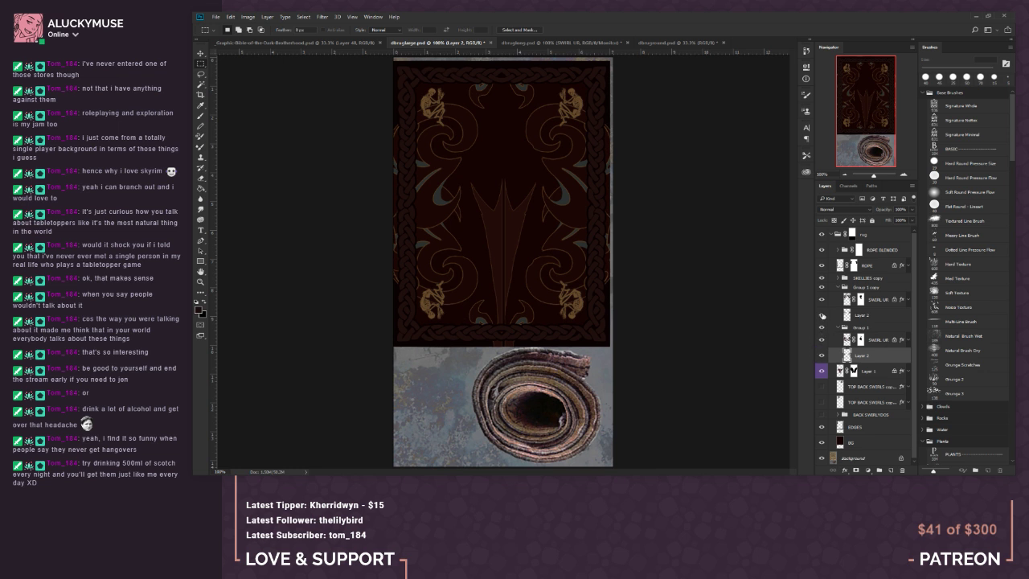
Step: Move the flipped swirls of Group 1 copy upward toward the carpet's upper border
{"action": "left_click", "coordinate": [822, 287]}
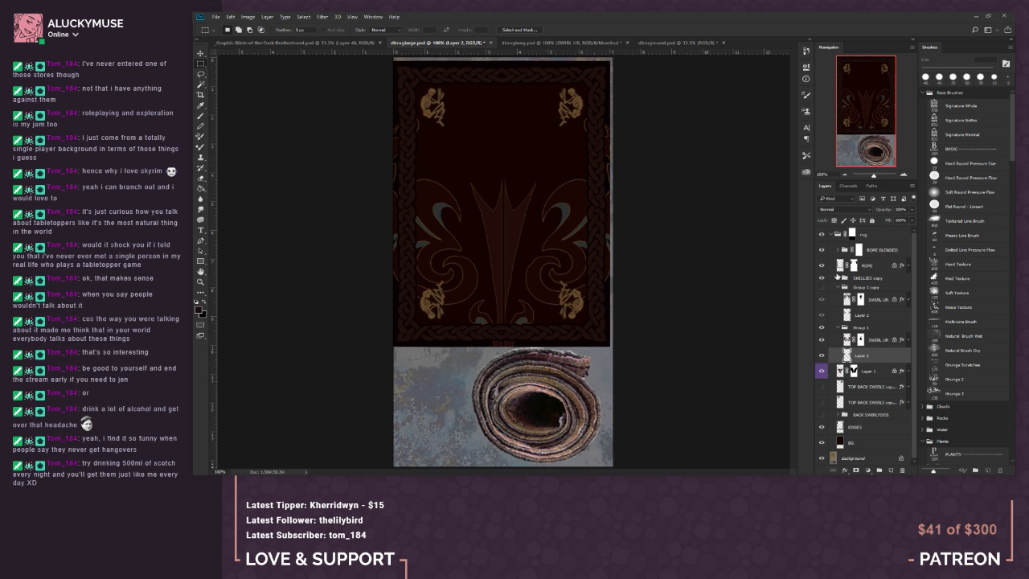
{"action": "left_click", "coordinate": [857, 328]}
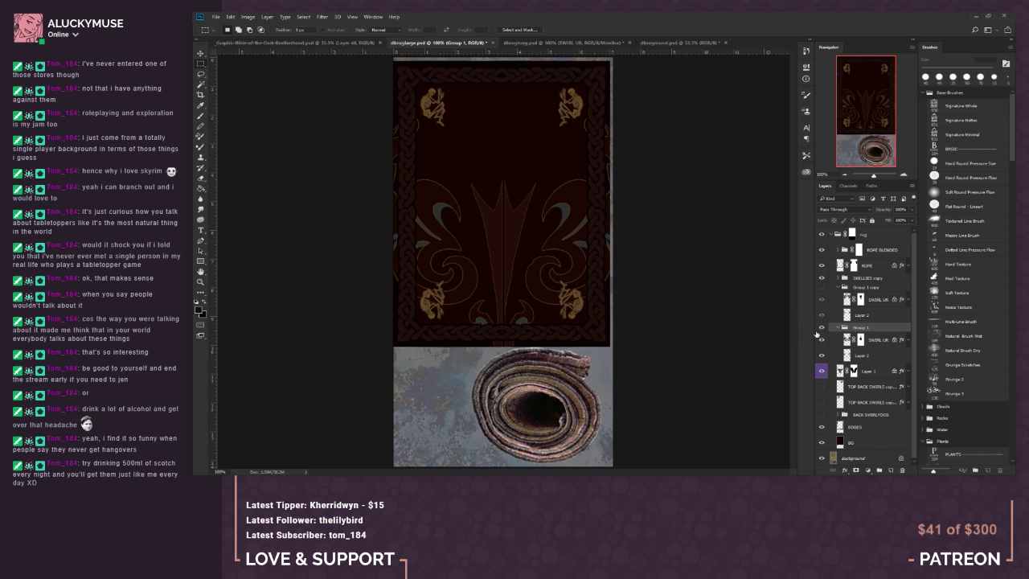
{"action": "left_click", "coordinate": [822, 288]}
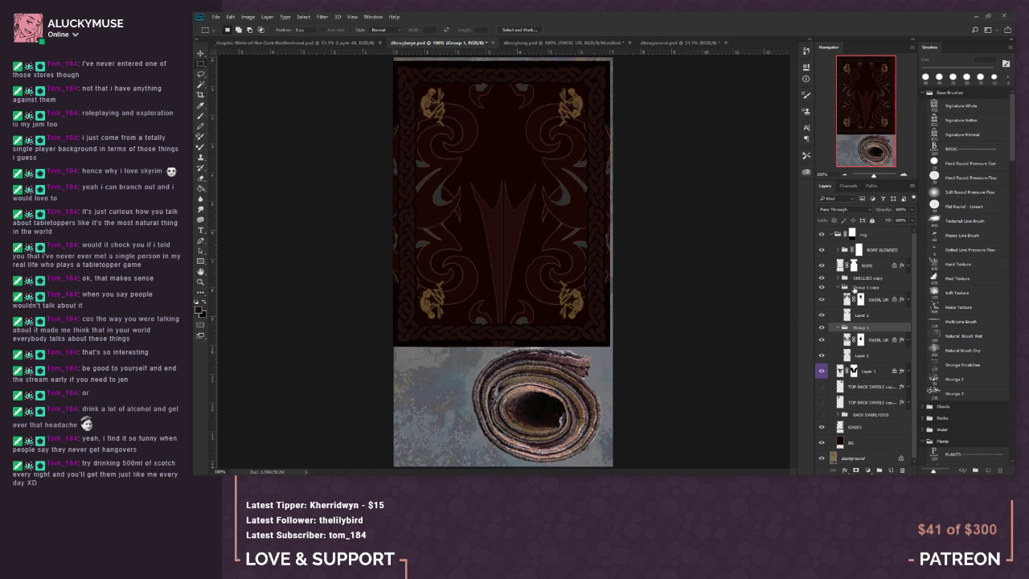
{"action": "left_click", "coordinate": [852, 288]}
{"action": "left_click", "coordinate": [201, 53]}
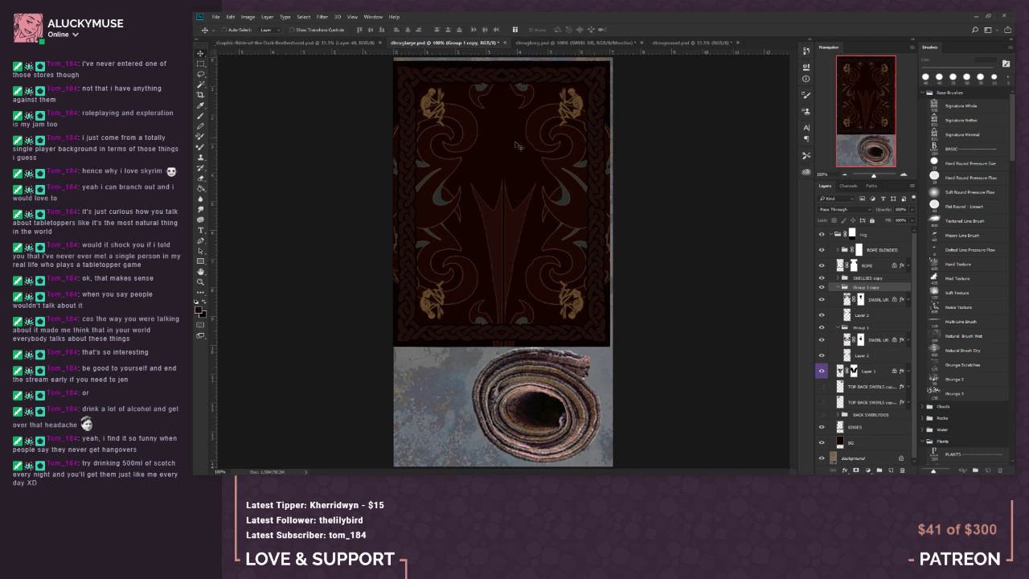
{"action": "left_click_drag", "start_coordinate": [563, 177], "coordinate": [571, 138]}
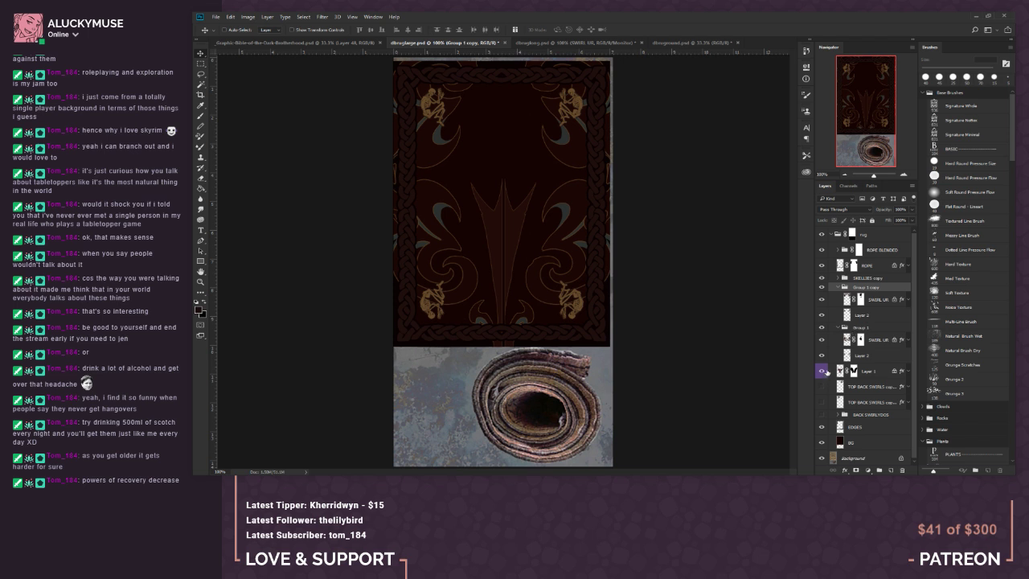
Step: Duplicate Layer 1, try flipping the copy vertically within the rug mask's selection, and undo the flip
{"action": "left_click", "coordinate": [821, 371]}
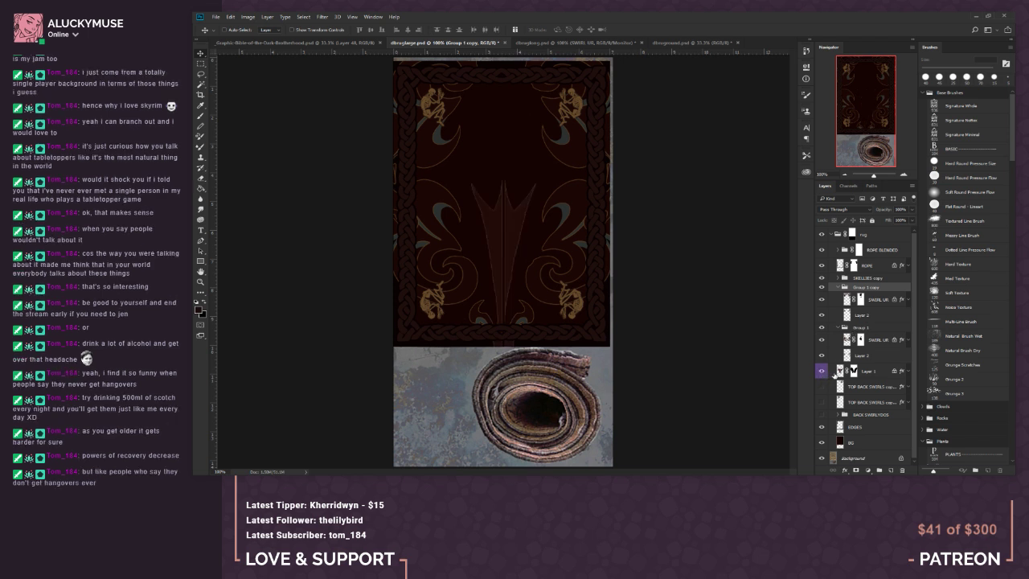
{"action": "left_click", "coordinate": [866, 373]}
{"action": "key", "text": "ctrl+j"}
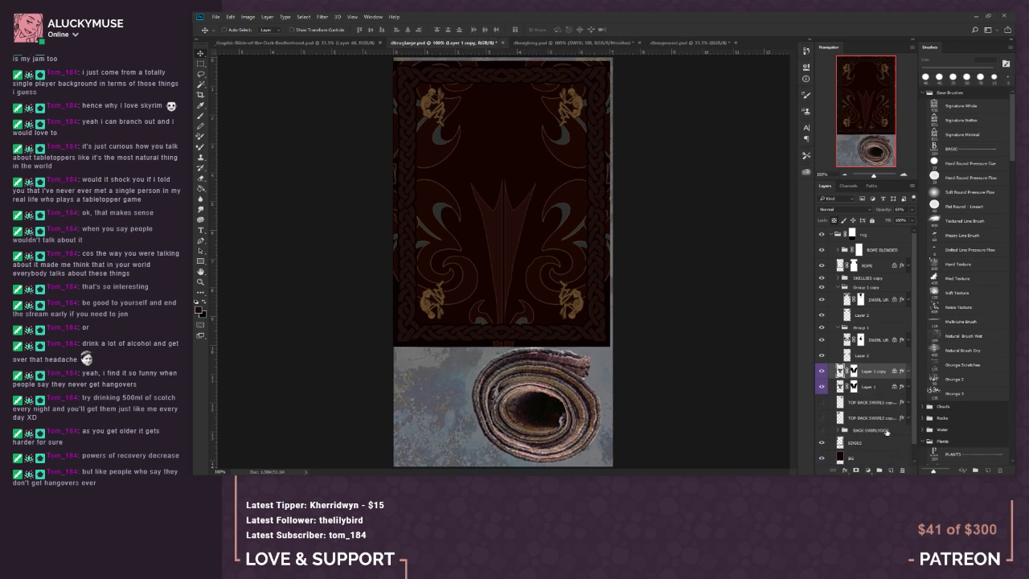
{"action": "left_click", "coordinate": [852, 234], "text": "ctrl"}
{"action": "key", "text": "m"}
{"action": "right_click", "coordinate": [501, 182]}
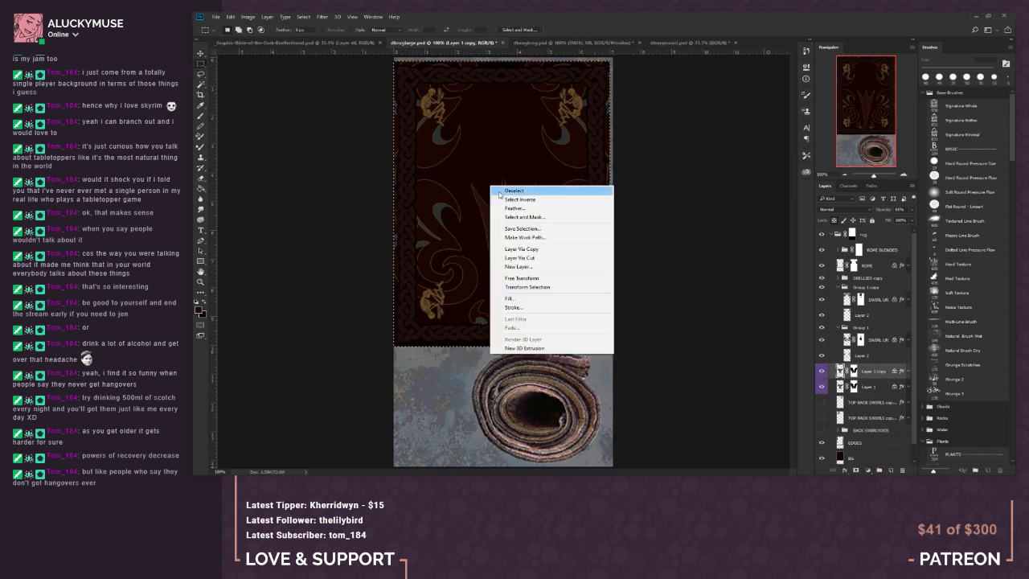
{"action": "left_click", "coordinate": [522, 278]}
{"action": "right_click", "coordinate": [531, 259]}
{"action": "left_click", "coordinate": [561, 385]}
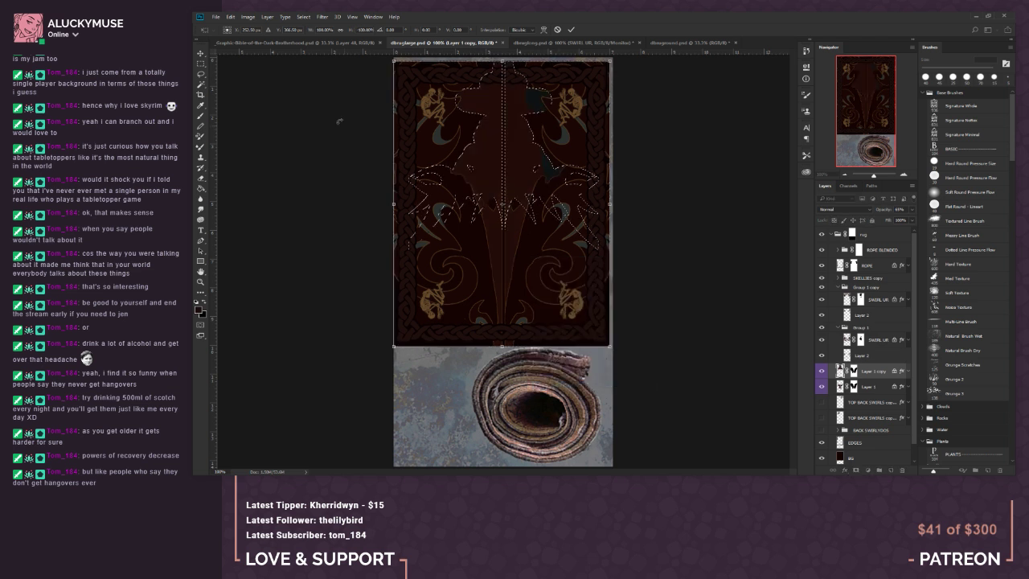
{"action": "left_click", "coordinate": [230, 16]}
{"action": "left_click", "coordinate": [233, 26]}
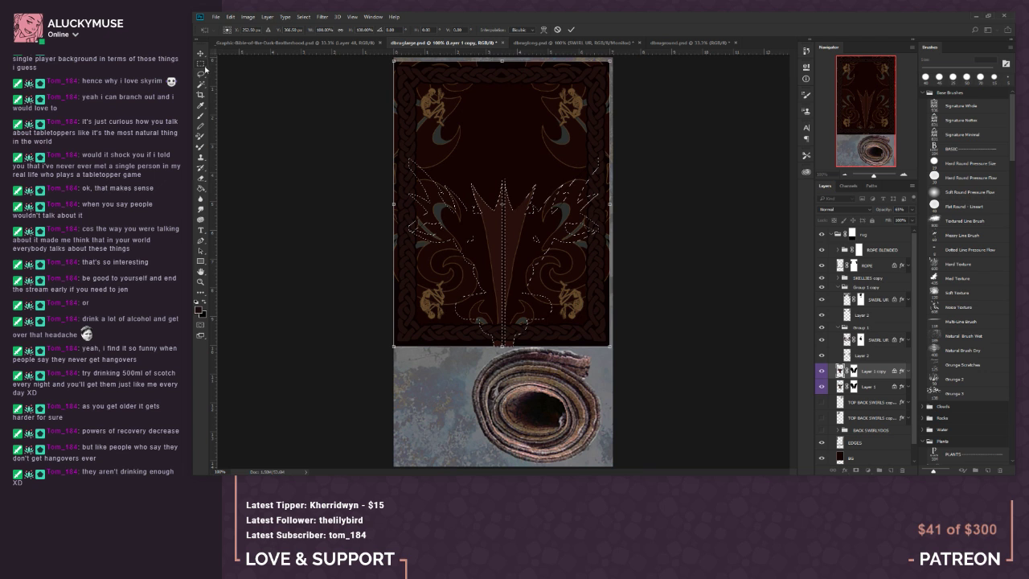
{"action": "key", "text": "ctrl+d"}
{"action": "left_click", "coordinate": [560, 187]}
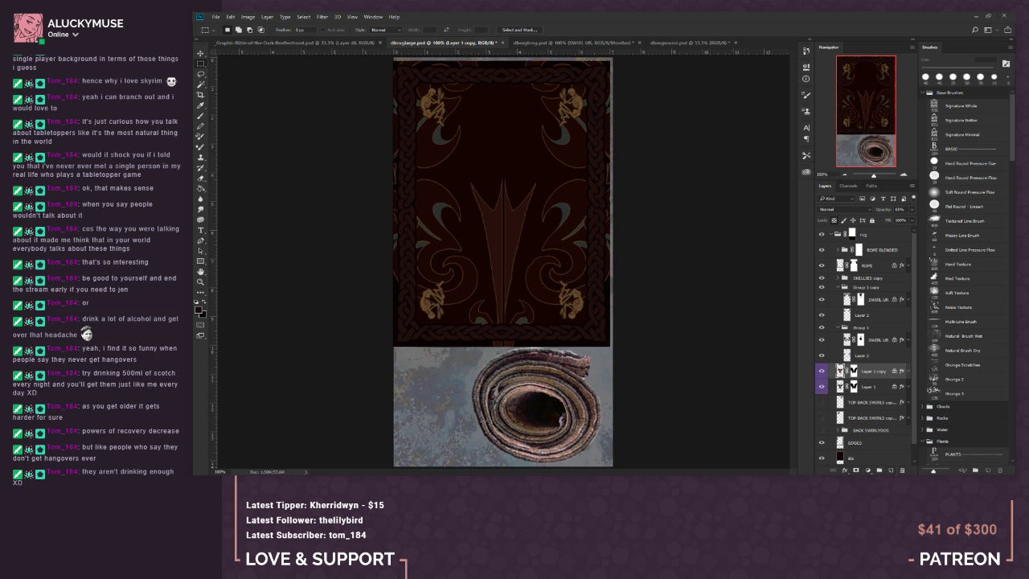
Step: Create a new empty layer and merge it with Layer 1 copy to flatten the duplicated spike motif
{"action": "left_click", "coordinate": [890, 469]}
{"action": "right_click", "coordinate": [840, 370]}
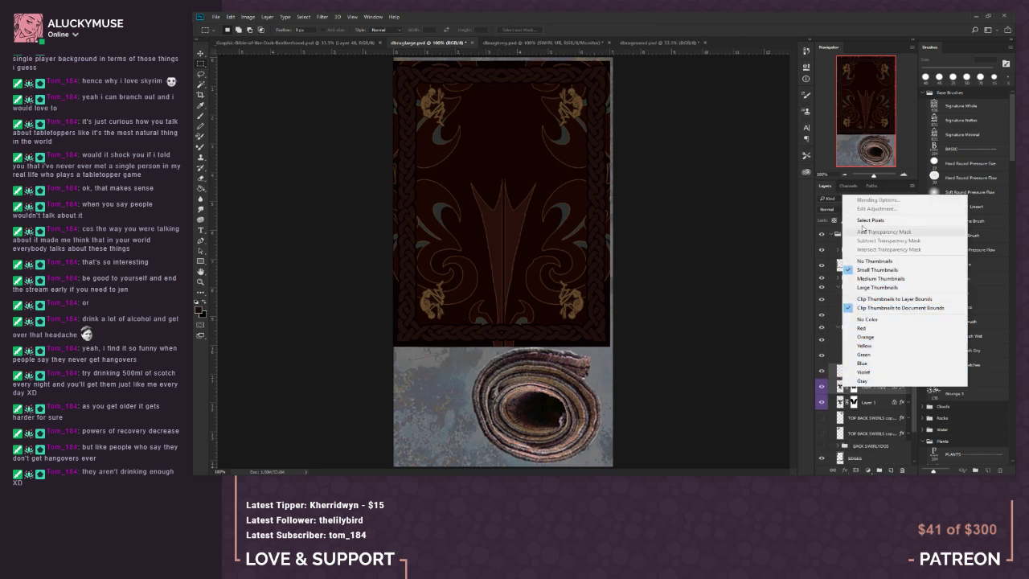
{"action": "left_click", "coordinate": [270, 18]}
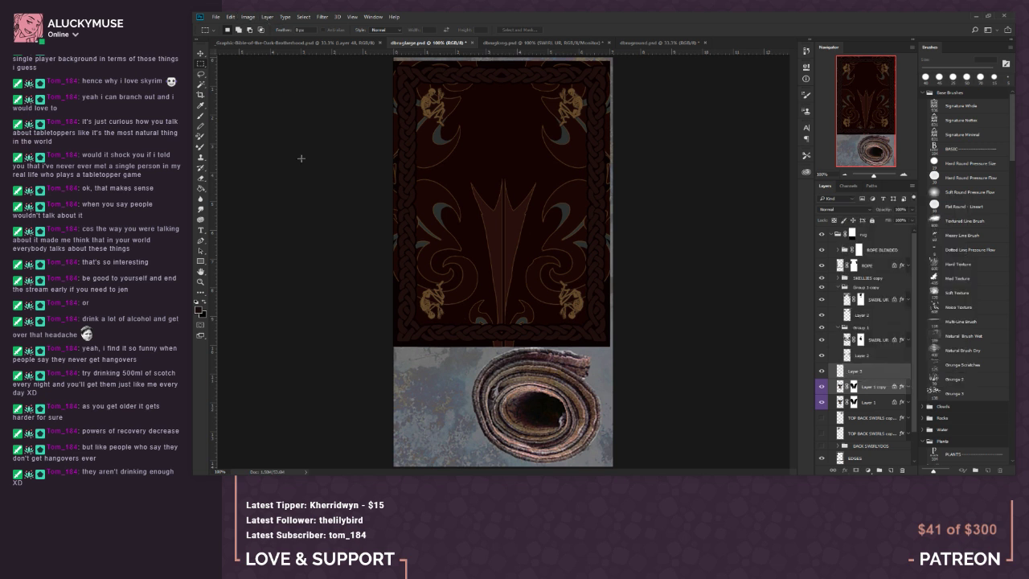
{"action": "left_click", "coordinate": [268, 17]}
{"action": "left_click", "coordinate": [283, 297]}
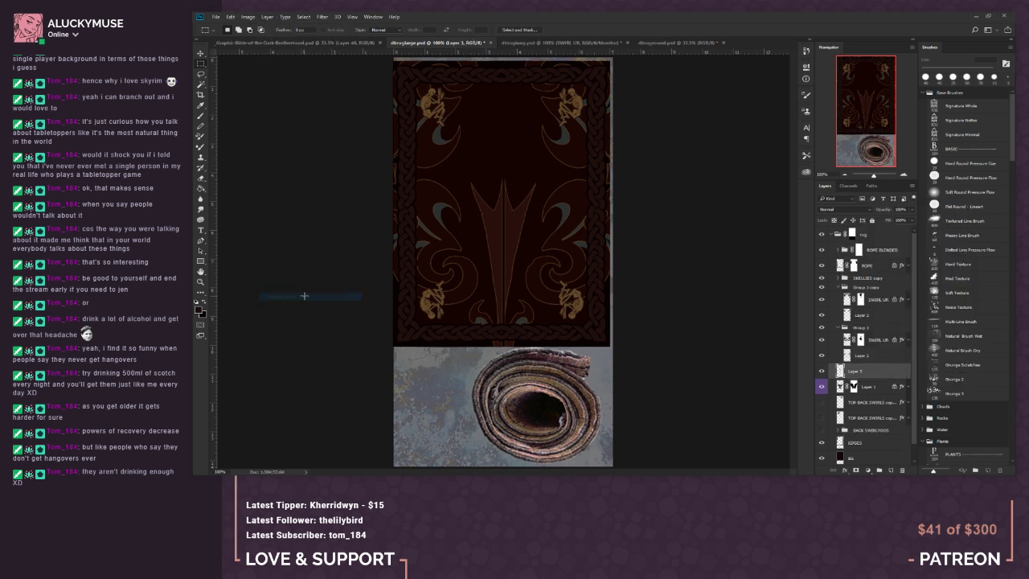
Step: Flip the merged spike layer vertically using the rug mask's selection as bounds, apply the transformation and deselect
{"action": "right_click", "coordinate": [457, 206]}
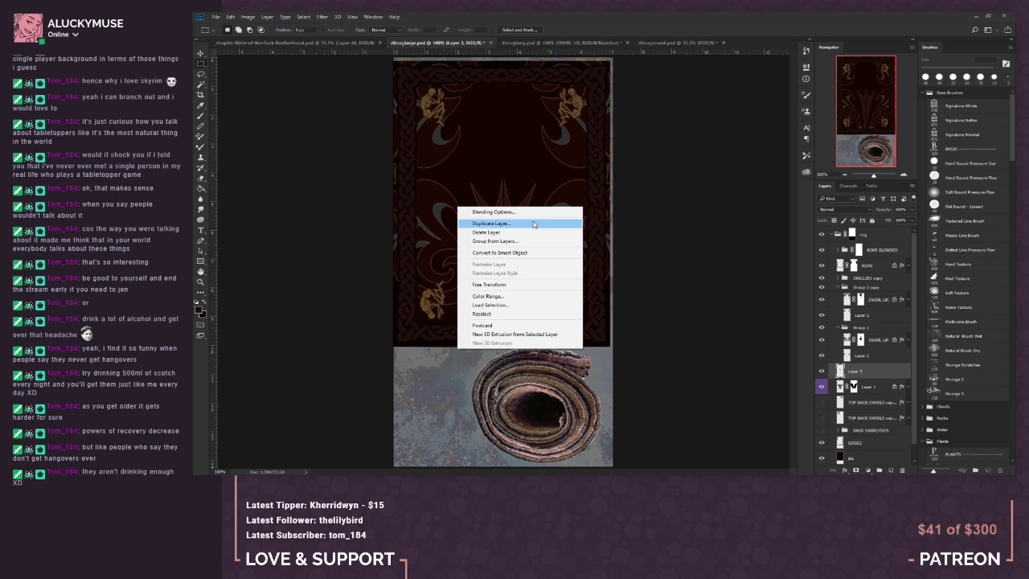
{"action": "left_click", "coordinate": [852, 241]}
{"action": "left_click", "coordinate": [852, 234], "text": "ctrl"}
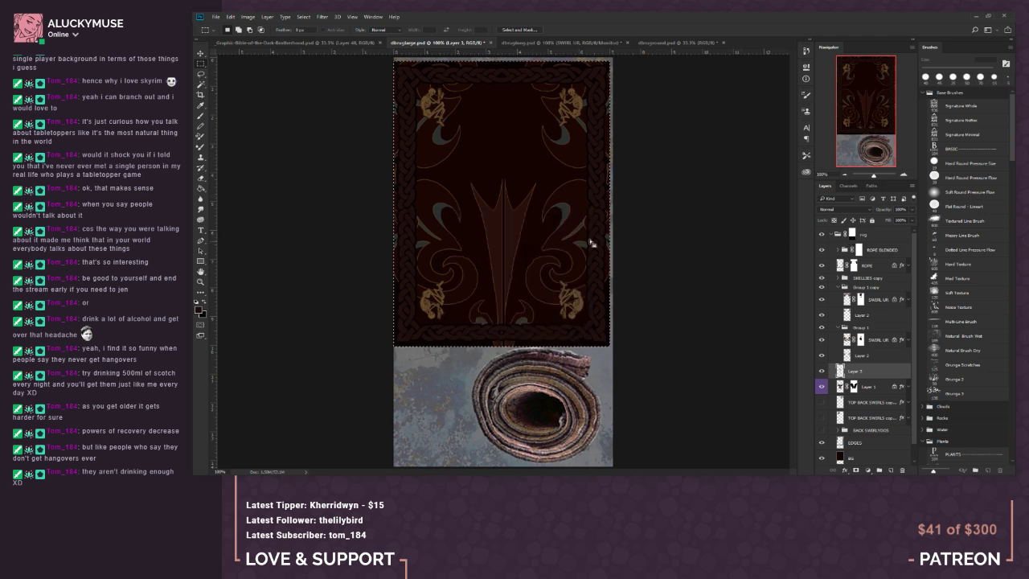
{"action": "right_click", "coordinate": [554, 230]}
{"action": "left_click", "coordinate": [578, 322]}
{"action": "right_click", "coordinate": [538, 246]}
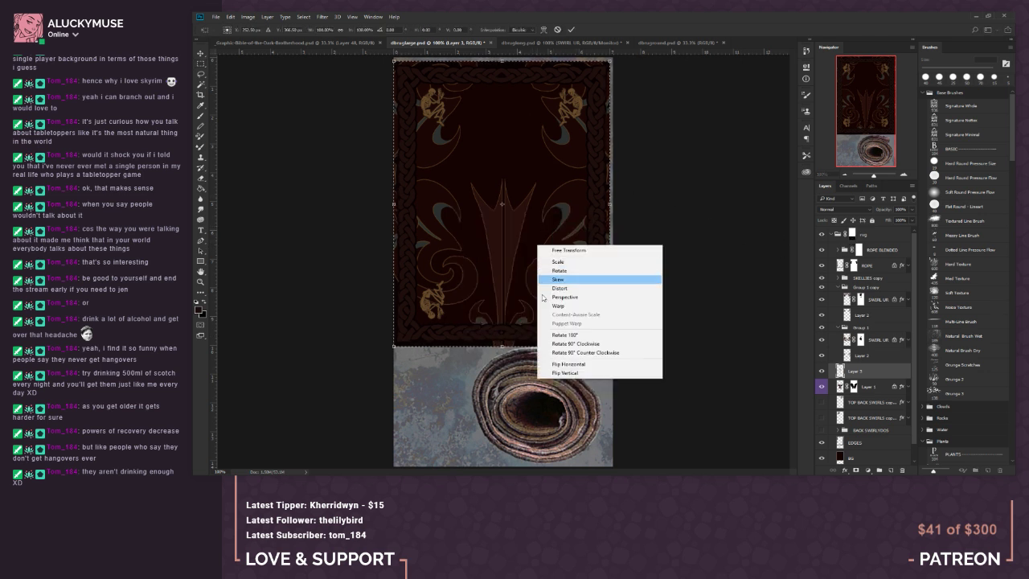
{"action": "left_click", "coordinate": [563, 372]}
{"action": "left_click", "coordinate": [201, 63]}
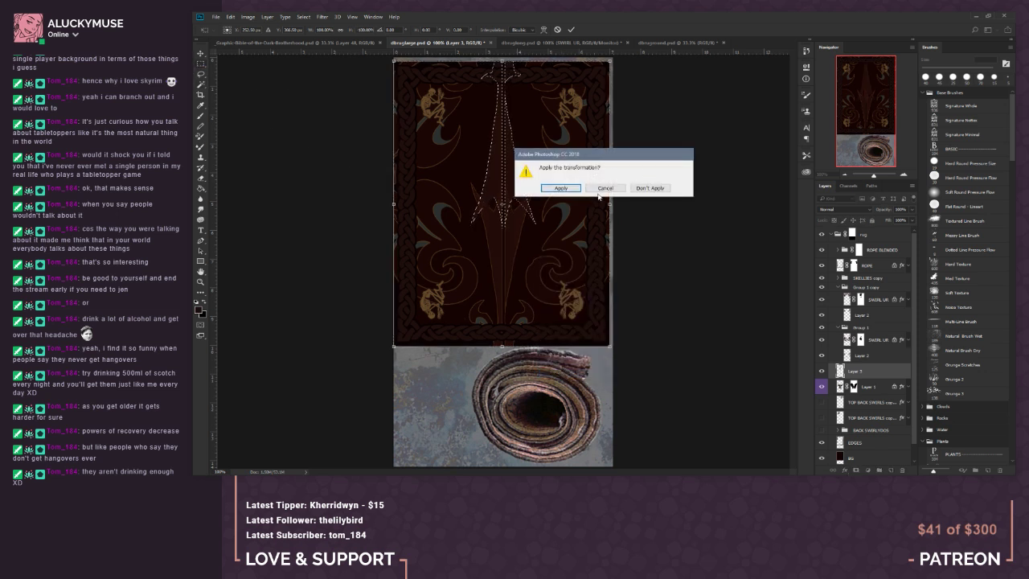
{"action": "left_click", "coordinate": [561, 197]}
{"action": "key", "text": "ctrl+d"}
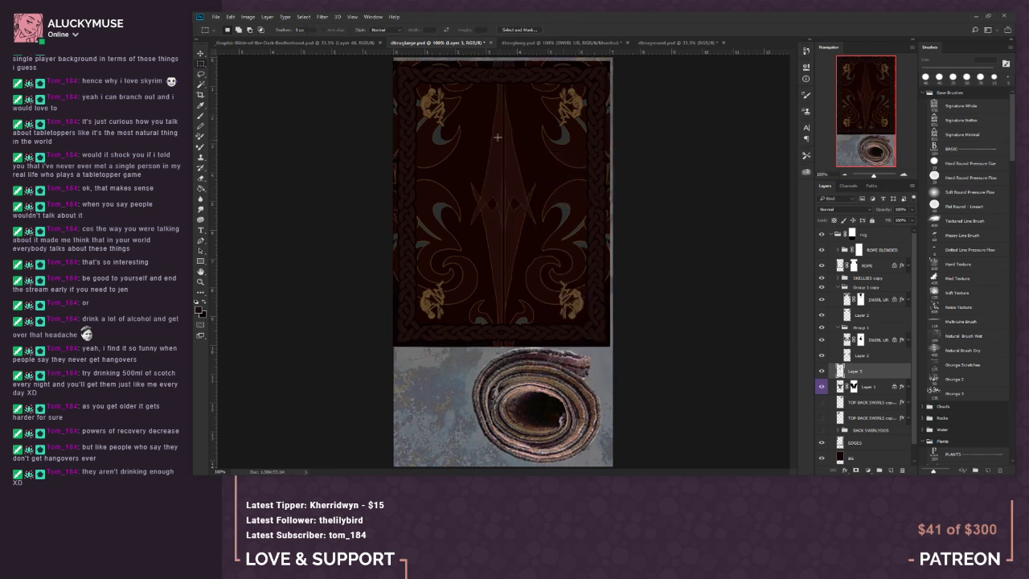
Step: Move the flipped spike upward to the carpet's upper edge and clear a trial selection over the lower spike
{"action": "left_click", "coordinate": [200, 53]}
{"action": "left_click_drag", "start_coordinate": [530, 198], "coordinate": [516, 123]}
{"action": "left_click", "coordinate": [200, 64]}
{"action": "left_click_drag", "start_coordinate": [478, 262], "coordinate": [555, 315]}
{"action": "key", "text": "ctrl+d"}
{"action": "left_click", "coordinate": [201, 53]}
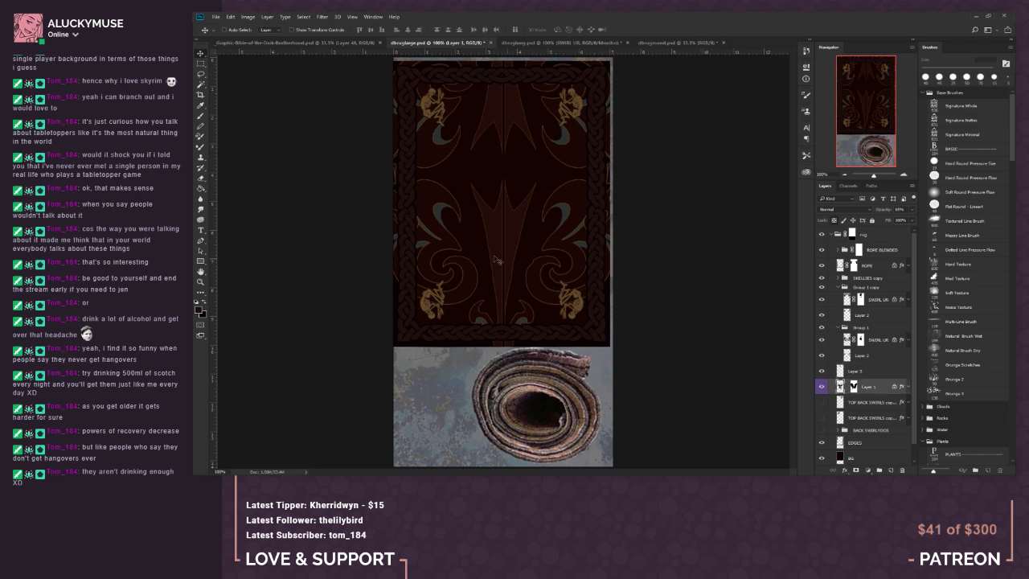
Step: Undo the last change and move Layer 1's central spike motif further down the carpet
{"action": "key", "text": "6"}
{"action": "key", "text": "9"}
{"action": "left_click", "coordinate": [230, 16]}
{"action": "left_click", "coordinate": [241, 26]}
{"action": "left_click_drag", "start_coordinate": [532, 243], "coordinate": [533, 278]}
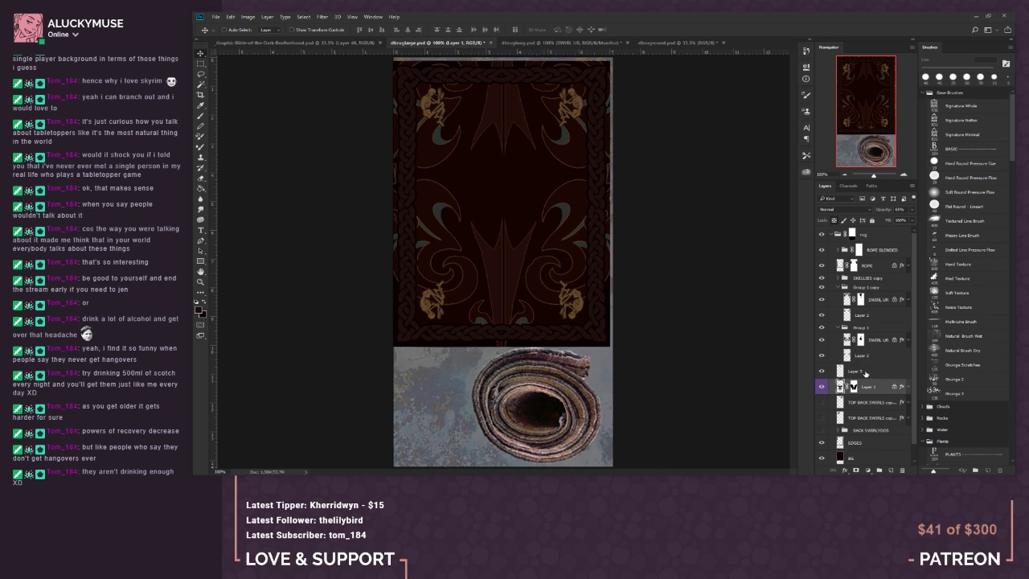
Step: Try shifting the flipped upper spike downward and delete its merged layer
{"action": "left_click", "coordinate": [865, 375]}
{"action": "left_click_drag", "start_coordinate": [509, 122], "coordinate": [514, 162]}
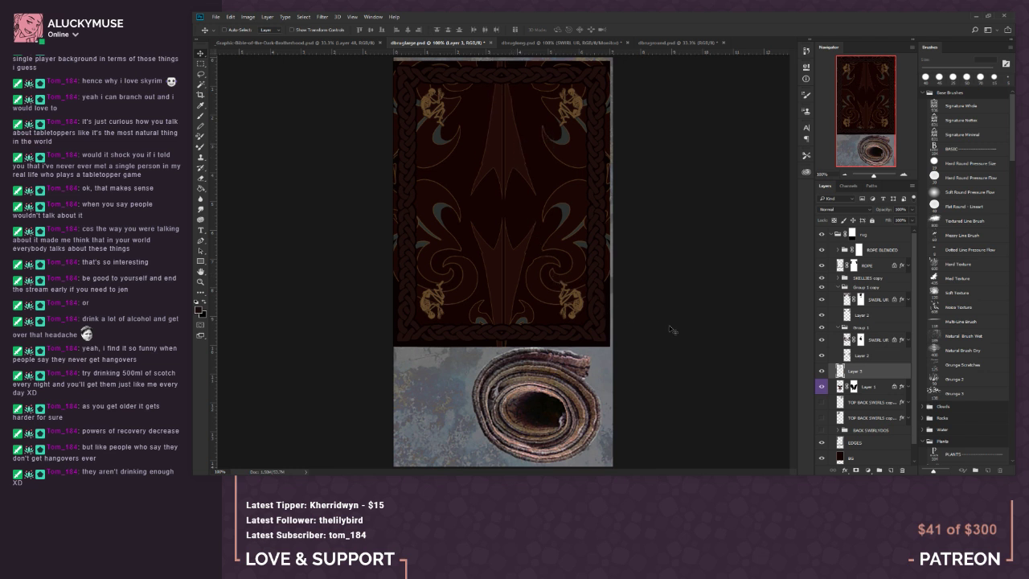
{"action": "key", "text": "Delete"}
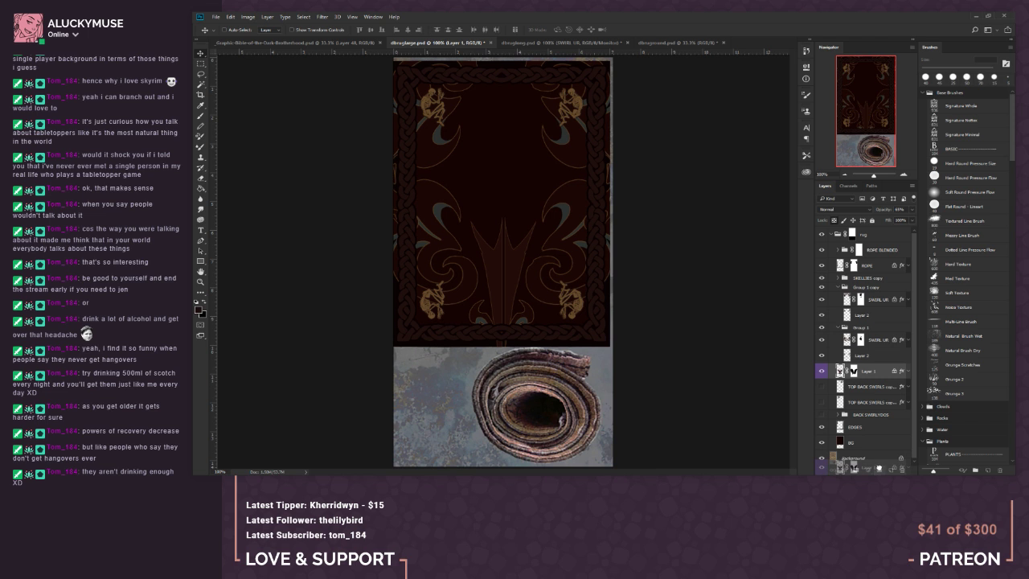
Step: Duplicate the repositioned Layer 1 and apply the copy's layer mask
{"action": "left_click_drag", "start_coordinate": [888, 470], "coordinate": [890, 470]}
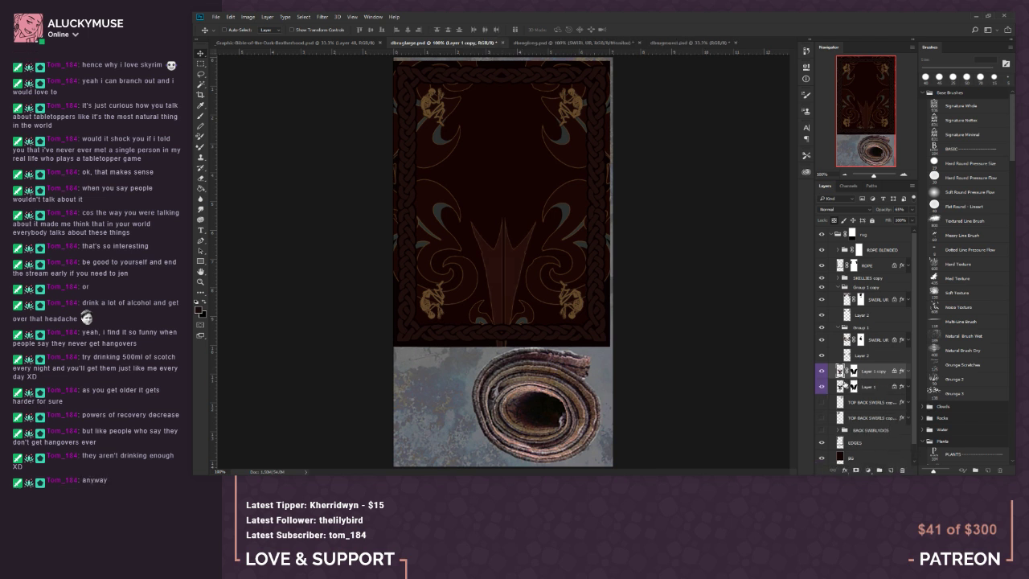
{"action": "right_click", "coordinate": [852, 373]}
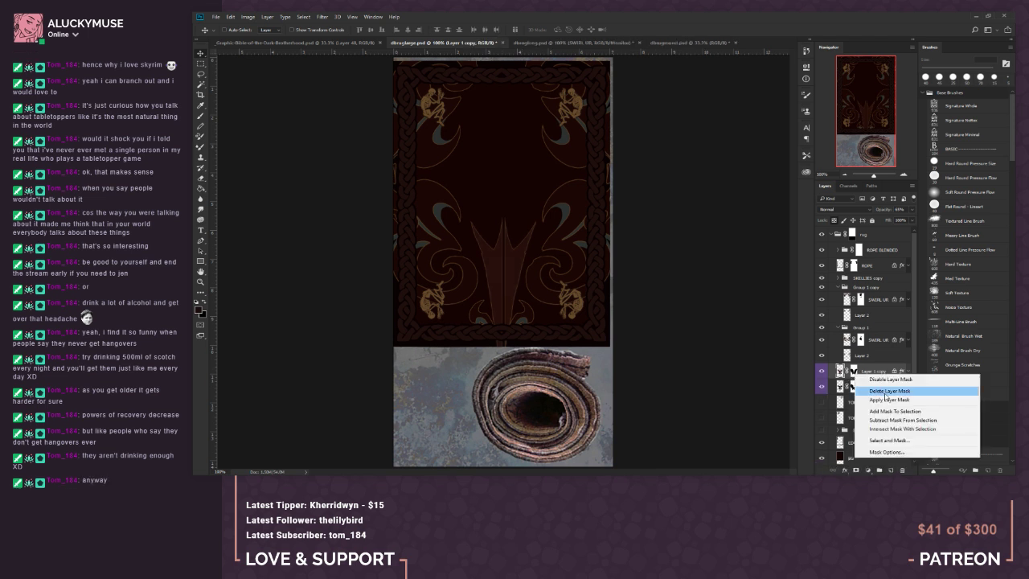
{"action": "left_click", "coordinate": [888, 401]}
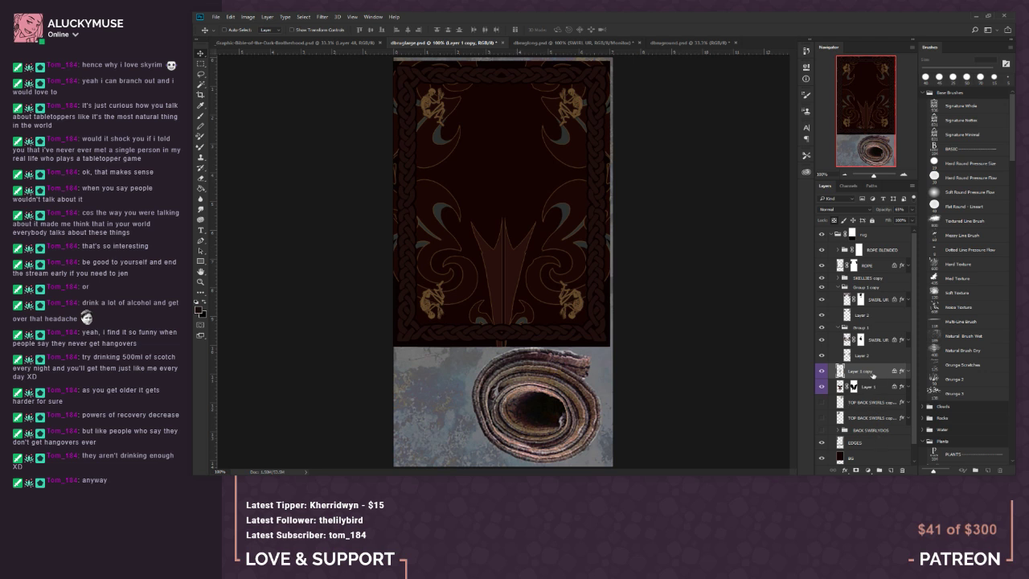
Step: Flip Layer 1 copy vertically within the rug mask's selection, apply the transformation and deselect
{"action": "left_click", "coordinate": [851, 235], "text": "ctrl"}
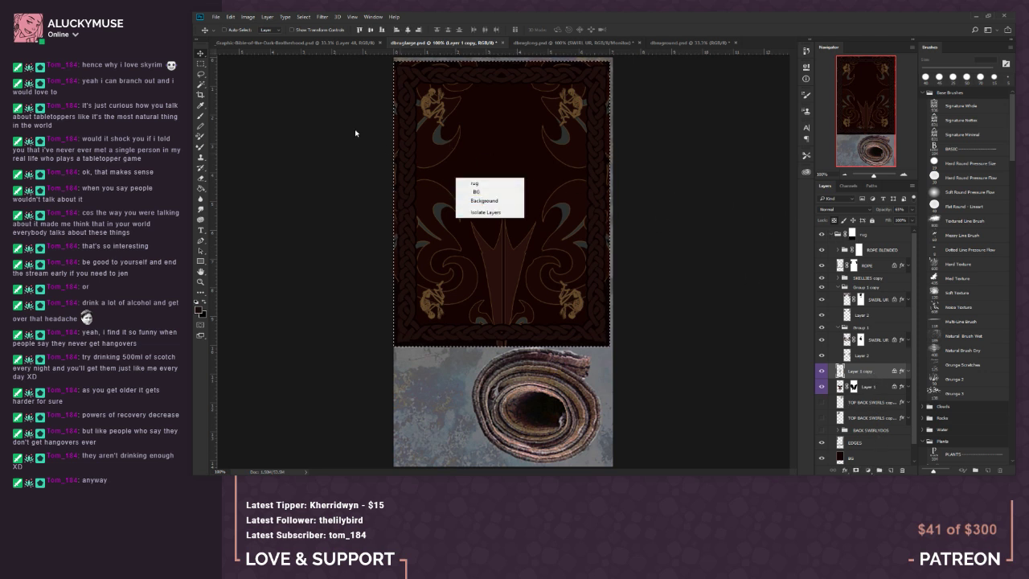
{"action": "key", "text": "Escape"}
{"action": "key", "text": "m"}
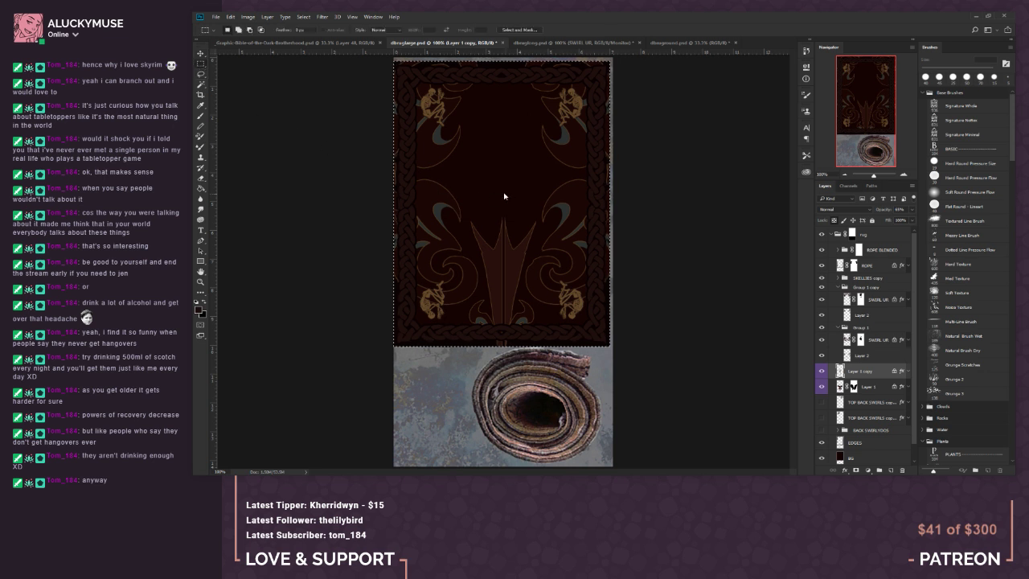
{"action": "right_click", "coordinate": [505, 197]}
{"action": "left_click", "coordinate": [550, 287]}
{"action": "right_click", "coordinate": [546, 270]}
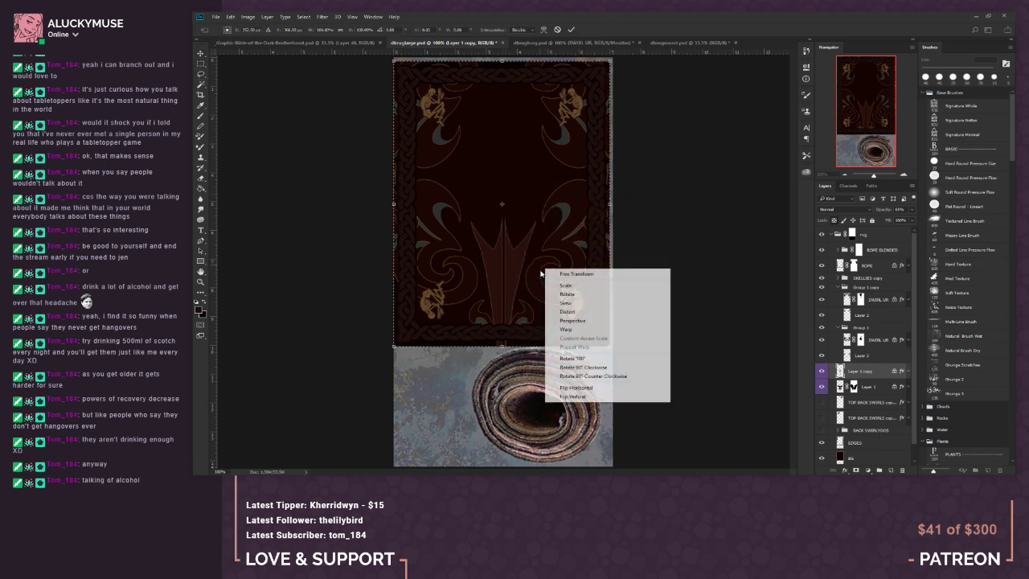
{"action": "left_click", "coordinate": [587, 397]}
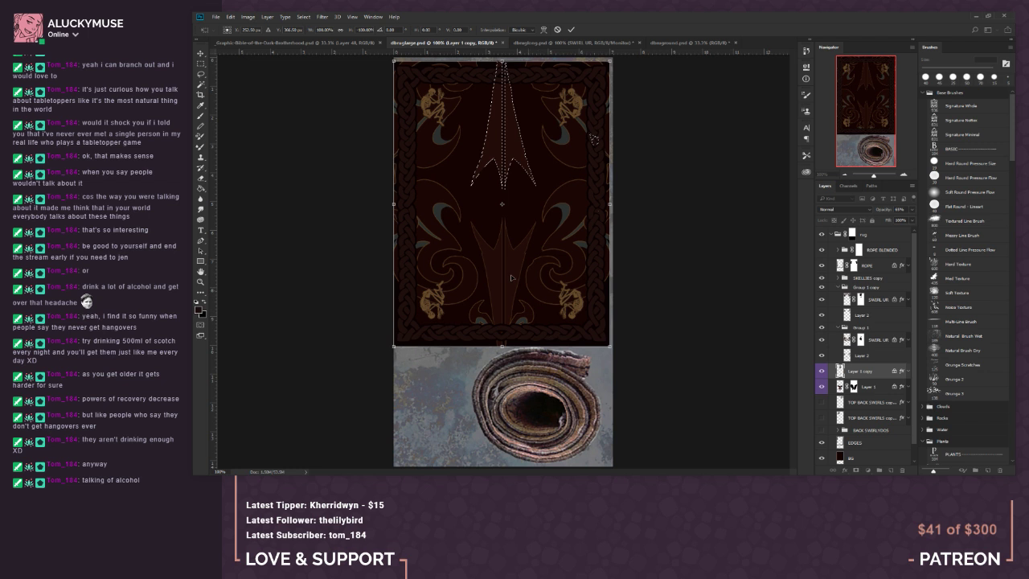
{"action": "key", "text": "v"}
{"action": "left_click", "coordinate": [563, 187]}
{"action": "key", "text": "ctrl+d"}
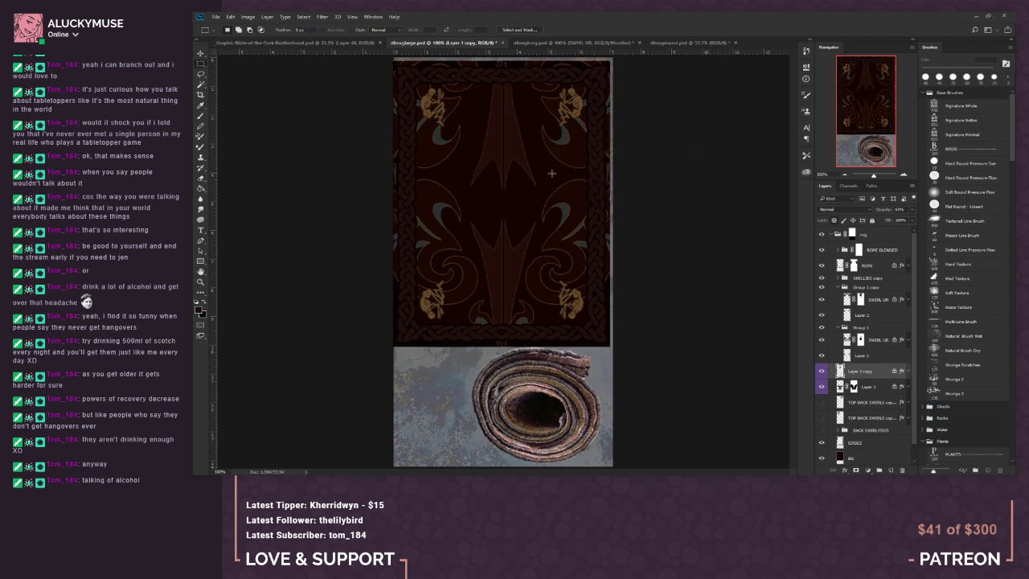
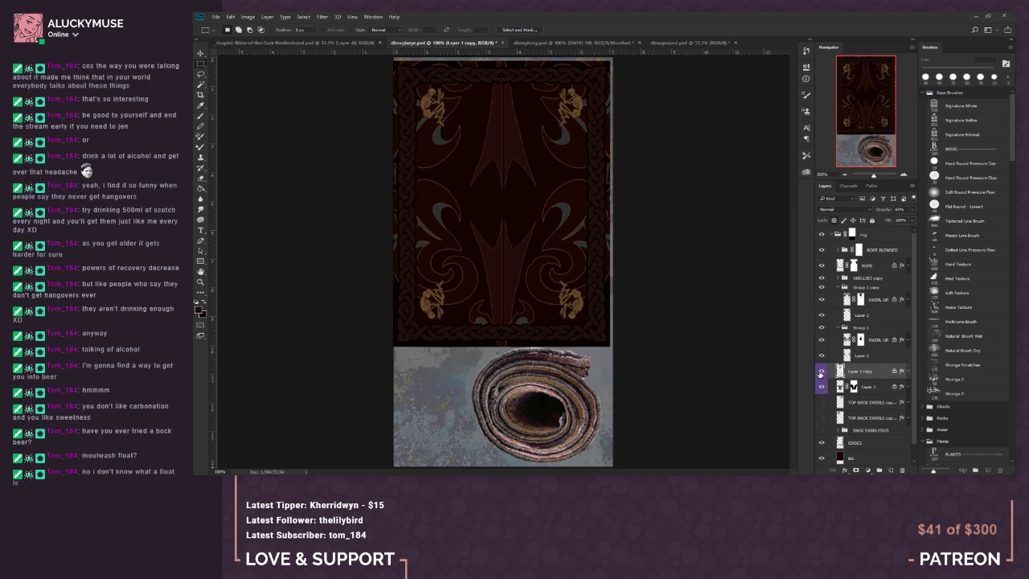
Step: Compare the carpet with and without the mirrored spike and the blue-grey swirl fills by toggling Layer 1 copy and Layer 2
{"action": "left_click", "coordinate": [820, 372]}
{"action": "left_click", "coordinate": [820, 372]}
{"action": "left_click", "coordinate": [821, 371]}
{"action": "left_click", "coordinate": [820, 372]}
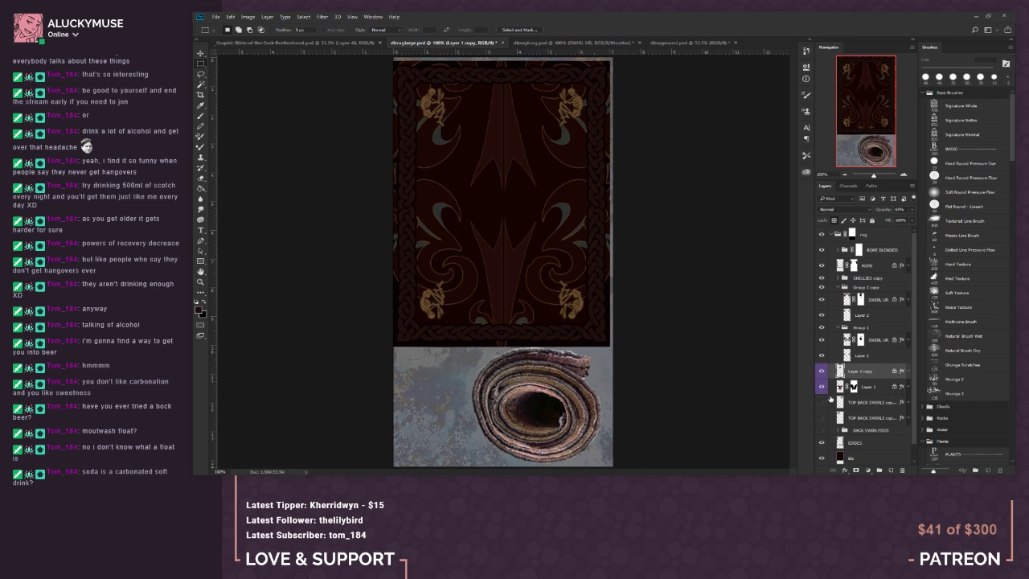
{"action": "left_click", "coordinate": [820, 356]}
{"action": "left_click", "coordinate": [820, 355]}
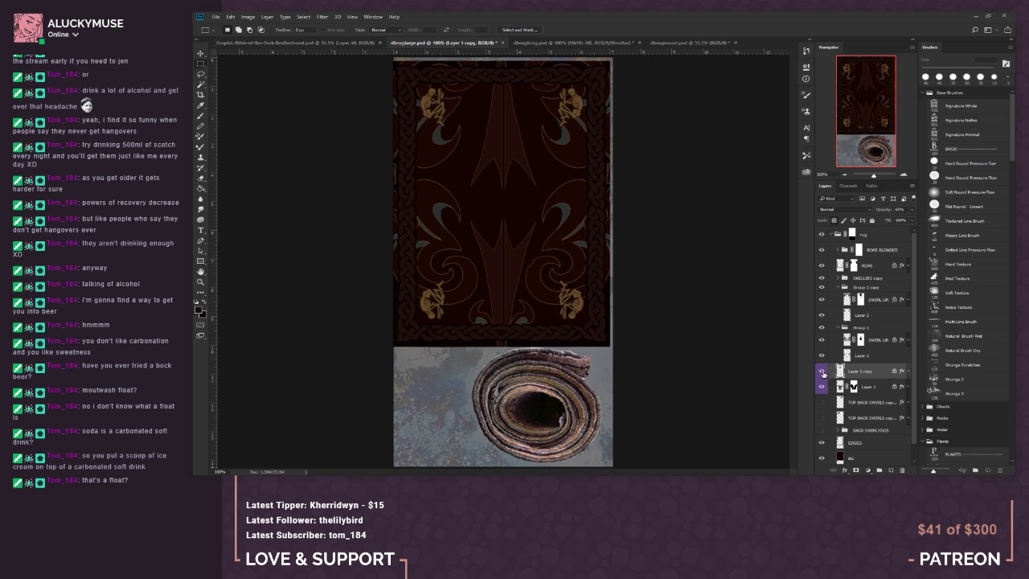
{"action": "left_click", "coordinate": [821, 371]}
{"action": "left_click", "coordinate": [822, 372]}
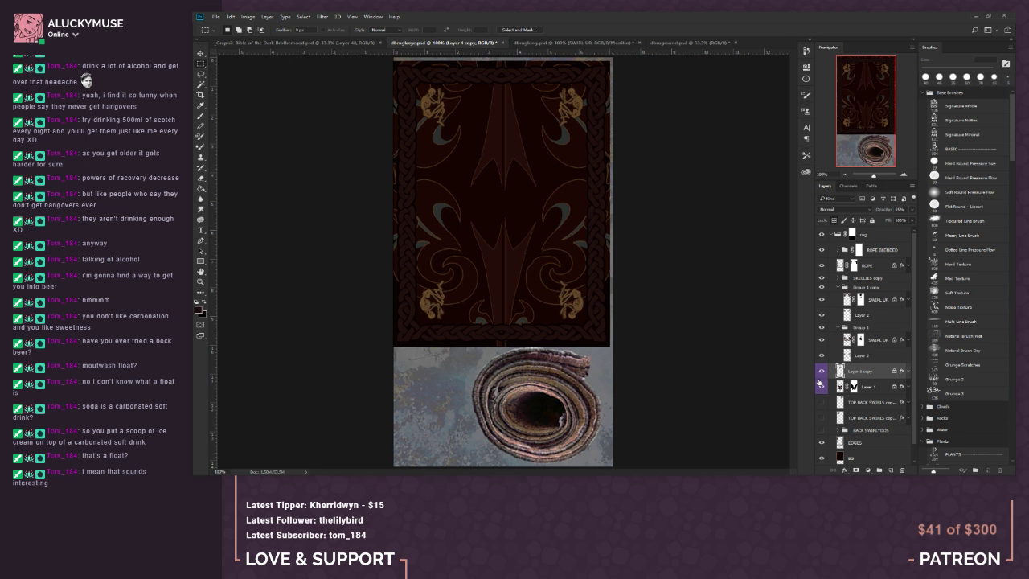
Step: Compare the carpet with and without Layer 1 copy, Group 1's blue-grey Layer 2 and its SWIRL UR layer
{"action": "left_click", "coordinate": [821, 371]}
{"action": "left_click", "coordinate": [820, 372]}
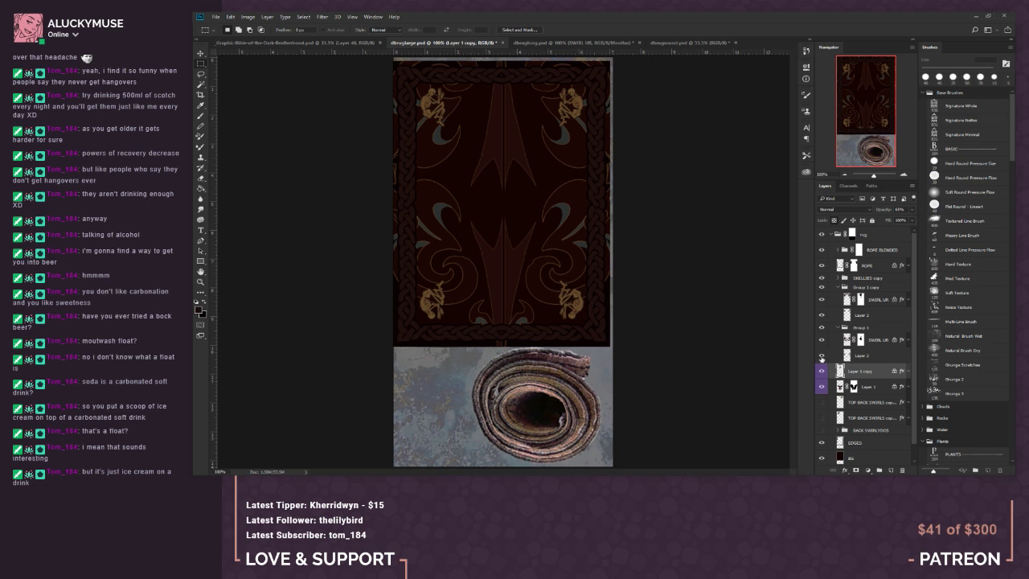
{"action": "left_click", "coordinate": [821, 356]}
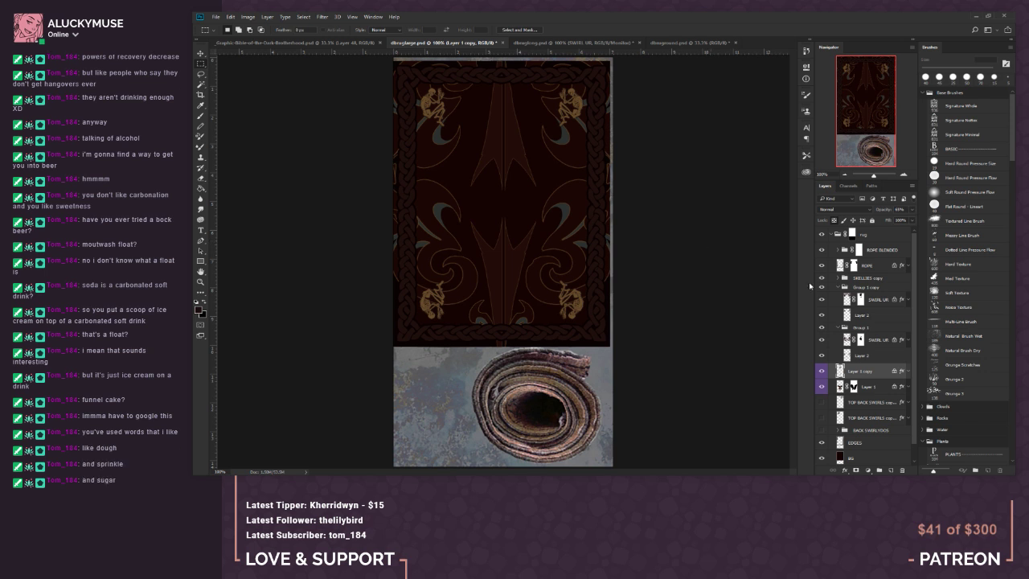
{"action": "left_click", "coordinate": [821, 340]}
{"action": "left_click", "coordinate": [821, 340]}
Step: Hide Group 1's Layer 2 and cut the lower-left swirl from its SWIRL UR layer onto a new layer using a lasso selection
{"action": "left_click", "coordinate": [845, 344]}
{"action": "left_click", "coordinate": [821, 355]}
{"action": "left_click", "coordinate": [201, 75]}
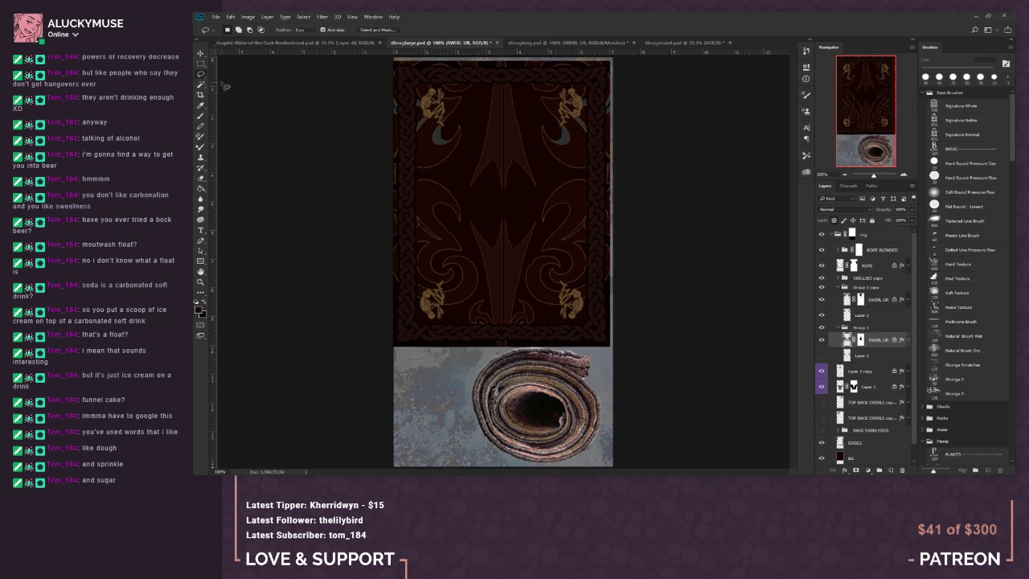
{"action": "mouse_move", "coordinate": [393, 294]}
{"action": "left_mouse_down"}
{"action": "mouse_move", "coordinate": [427, 333]}
{"action": "mouse_move", "coordinate": [479, 305]}
{"action": "mouse_move", "coordinate": [450, 317]}
{"action": "left_mouse_up"}
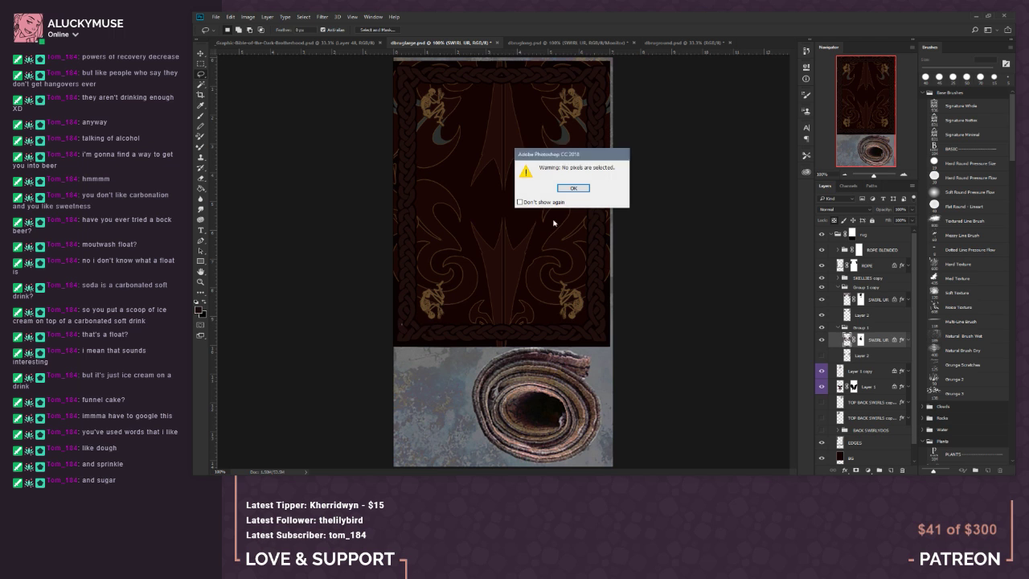
{"action": "left_click", "coordinate": [567, 190]}
{"action": "mouse_move", "coordinate": [400, 318]}
{"action": "left_mouse_down"}
{"action": "mouse_move", "coordinate": [454, 319]}
{"action": "mouse_move", "coordinate": [483, 291]}
{"action": "mouse_move", "coordinate": [474, 220]}
{"action": "mouse_move", "coordinate": [453, 193]}
{"action": "mouse_move", "coordinate": [398, 181]}
{"action": "left_mouse_up"}
{"action": "mouse_move", "coordinate": [372, 239]}
{"action": "left_mouse_down"}
{"action": "mouse_move", "coordinate": [427, 327]}
{"action": "mouse_move", "coordinate": [467, 311]}
{"action": "mouse_move", "coordinate": [485, 289]}
{"action": "mouse_move", "coordinate": [475, 215]}
{"action": "mouse_move", "coordinate": [446, 178]}
{"action": "mouse_move", "coordinate": [397, 171]}
{"action": "mouse_move", "coordinate": [371, 196]}
{"action": "left_mouse_up"}
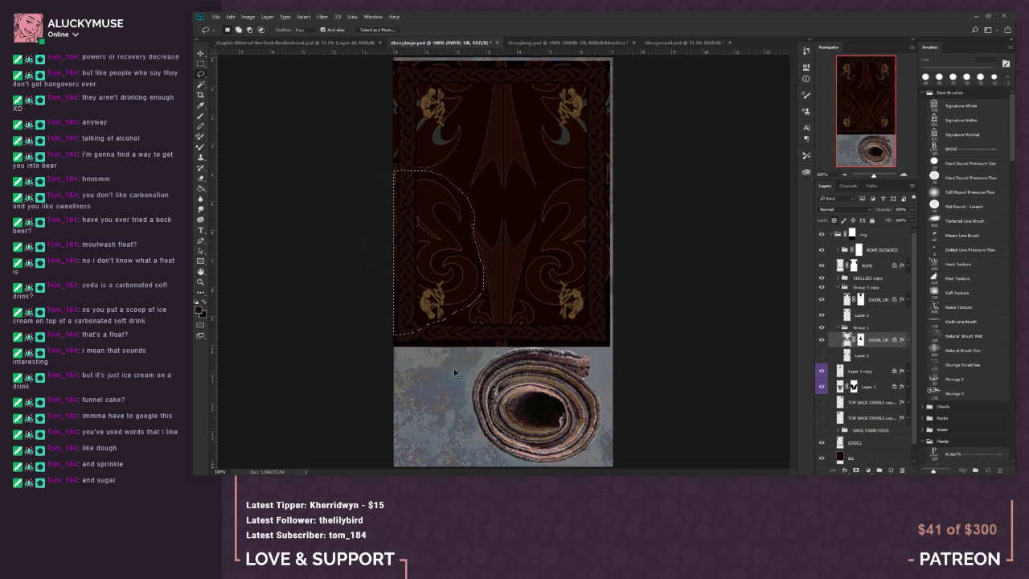
{"action": "key", "text": "Delete"}
{"action": "key", "text": "ctrl+d"}
{"action": "key", "text": "ctrl+shift+alt+n"}
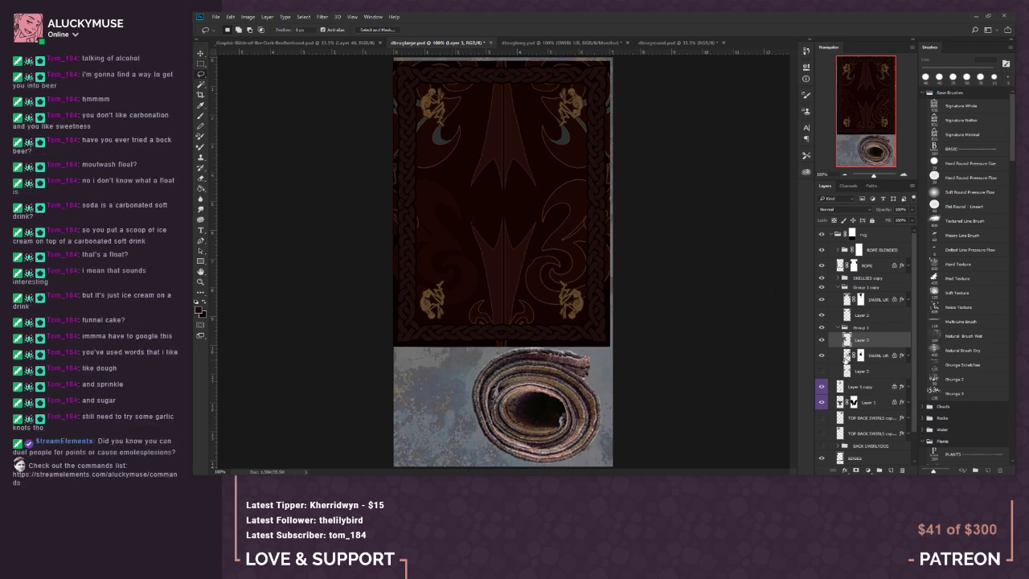
Step: Lasso the lower-right swirl on Group 1's SWIRL UR layer and cut it onto its own new layer
{"action": "left_click", "coordinate": [848, 358]}
{"action": "mouse_move", "coordinate": [605, 292]}
{"action": "left_mouse_down"}
{"action": "mouse_move", "coordinate": [586, 319]}
{"action": "mouse_move", "coordinate": [554, 322]}
{"action": "mouse_move", "coordinate": [523, 285]}
{"action": "mouse_move", "coordinate": [543, 193]}
{"action": "mouse_move", "coordinate": [576, 173]}
{"action": "mouse_move", "coordinate": [614, 193]}
{"action": "mouse_move", "coordinate": [629, 280]}
{"action": "mouse_move", "coordinate": [616, 332]}
{"action": "left_mouse_up"}
{"action": "key", "text": "Delete"}
{"action": "key", "text": "ctrl+d"}
{"action": "key", "text": "ctrl+shift+alt+n"}
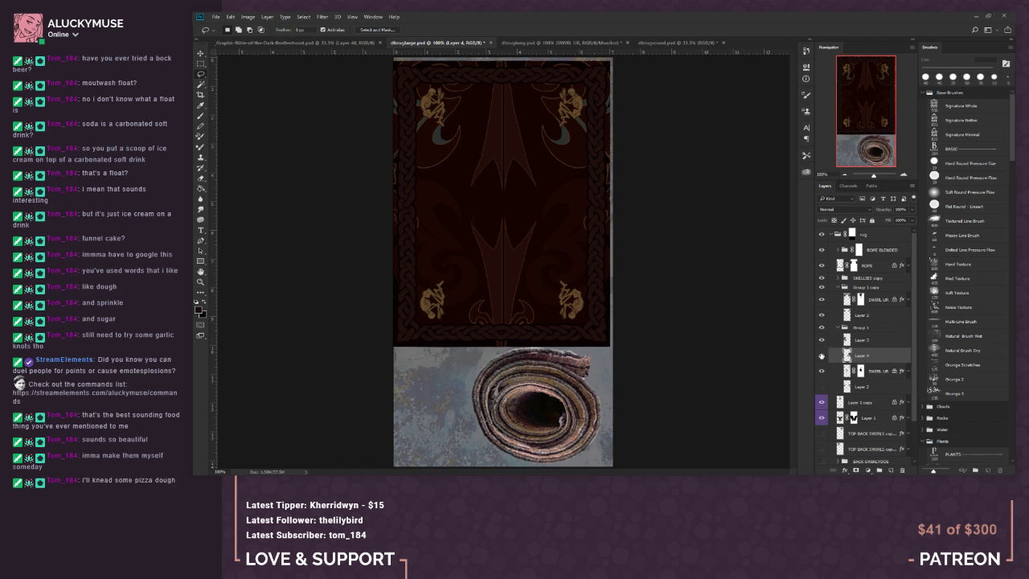
Step: Hide Group 1 copy and paint black on Group 1's SWIRL UR mask with a smaller brush, checking the layer on and off
{"action": "left_click", "coordinate": [821, 287]}
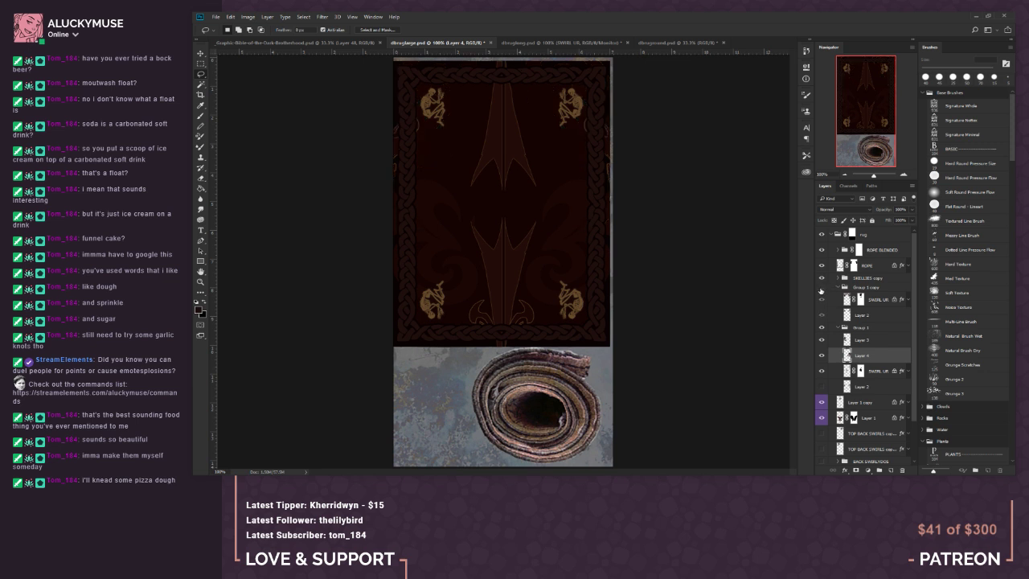
{"action": "left_click", "coordinate": [833, 371]}
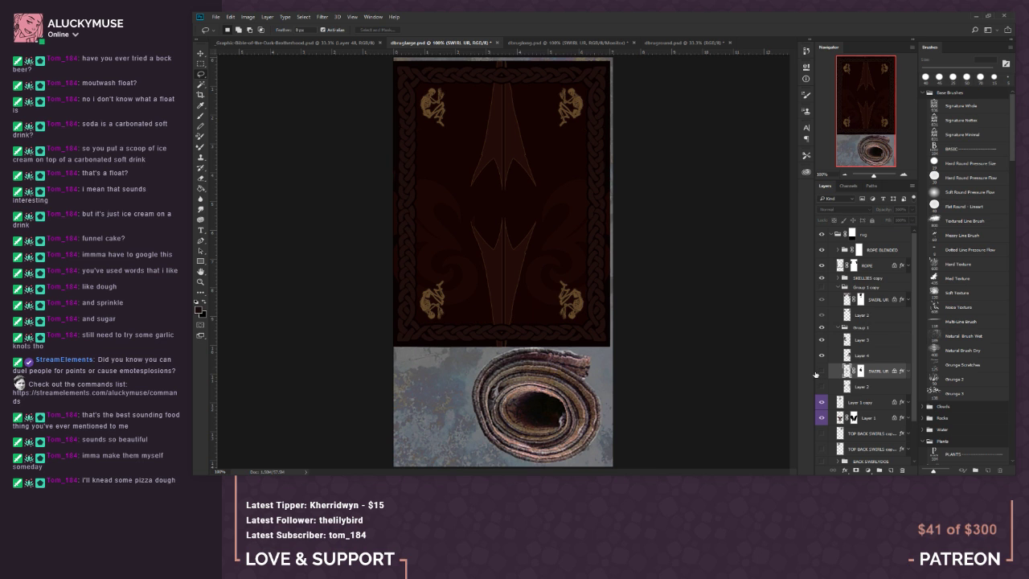
{"action": "left_click", "coordinate": [861, 370]}
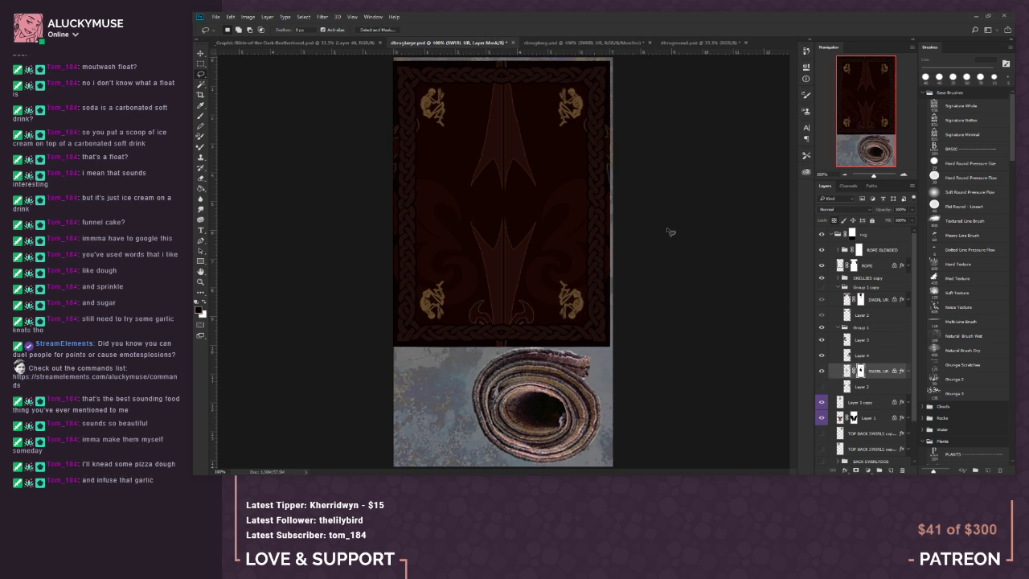
{"action": "left_click", "coordinate": [201, 117]}
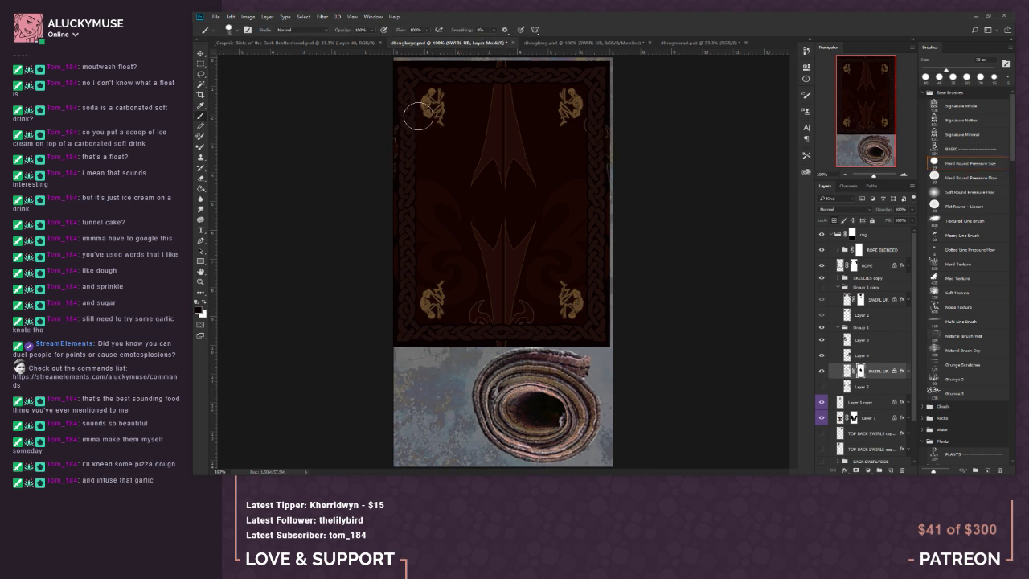
{"action": "key", "text": "bracketleft"}
{"action": "key", "text": "bracketleft"}
{"action": "key", "text": "bracketleft"}
{"action": "left_click", "coordinate": [821, 373]}
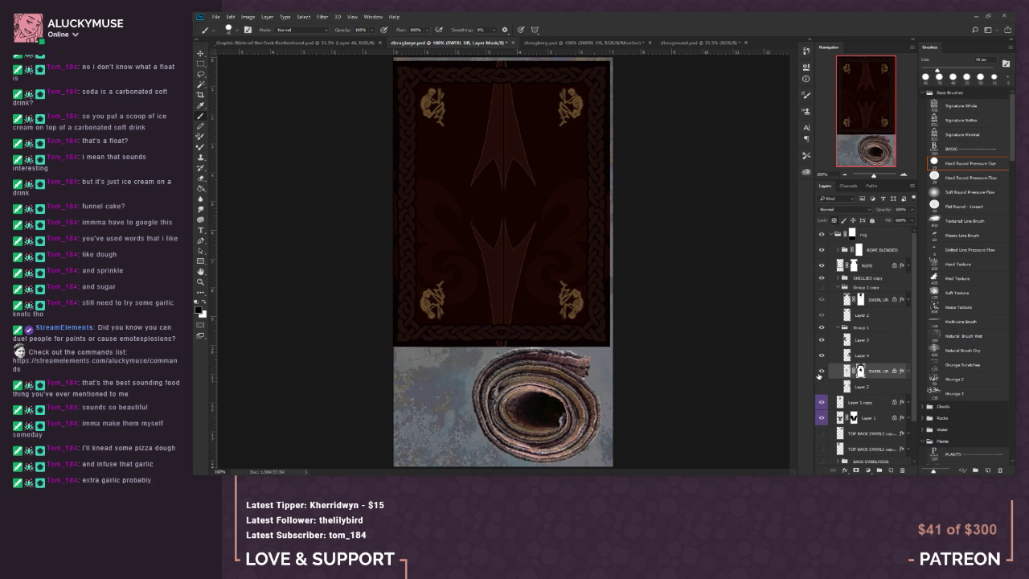
{"action": "left_click", "coordinate": [821, 373]}
Step: Select Layer 3 with the lower-left swirl and reduce the size of the Hard Round Pressure Size brush
{"action": "left_click", "coordinate": [854, 340]}
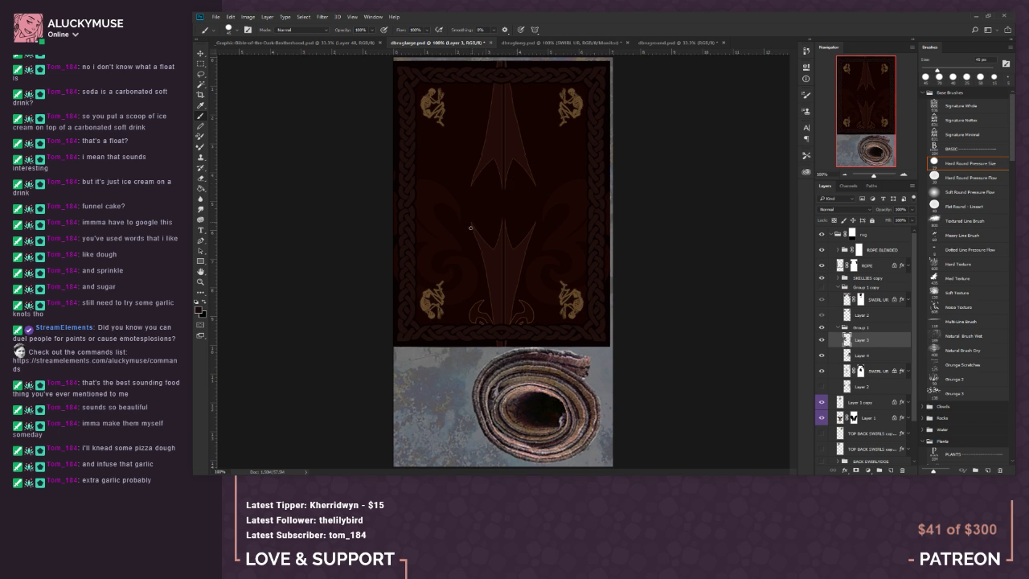
{"action": "key", "text": "period"}
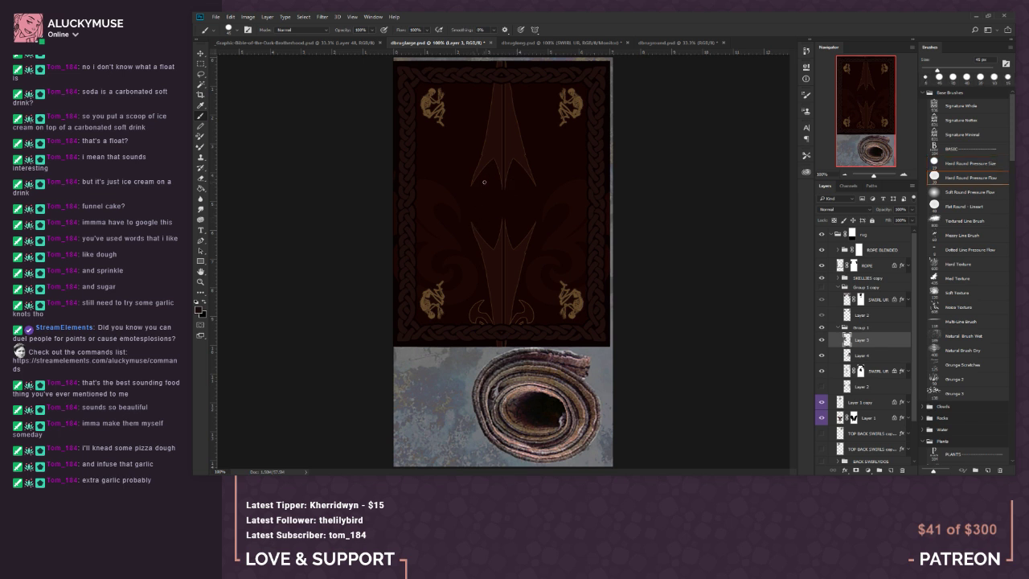
{"action": "key", "text": "comma"}
{"action": "key", "text": "bracketleft"}
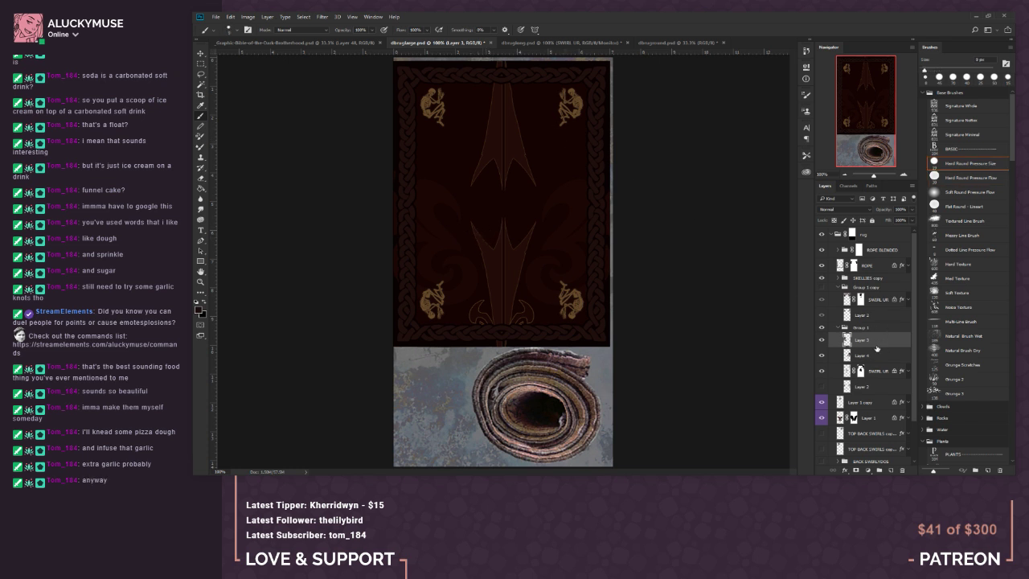
Step: Scale Layer 3's lower-left swirl to about 77%, reposition it inside the border, apply the transformation and duplicate the layer
{"action": "key", "text": "m"}
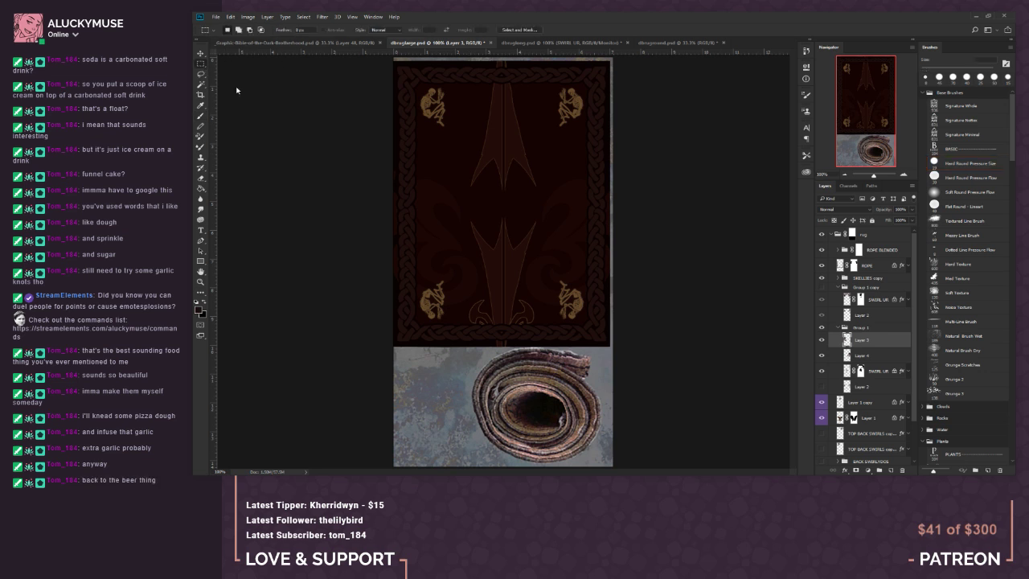
{"action": "right_click", "coordinate": [467, 221]}
{"action": "left_click", "coordinate": [502, 306]}
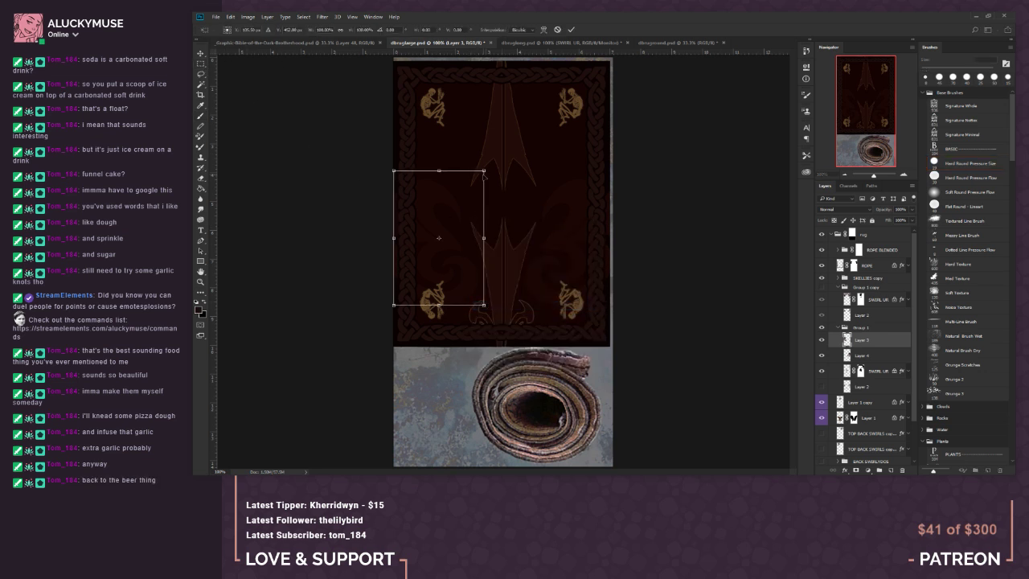
{"action": "left_click_drag", "start_coordinate": [484, 172], "coordinate": [461, 219]}
{"action": "double_click", "coordinate": [459, 224]}
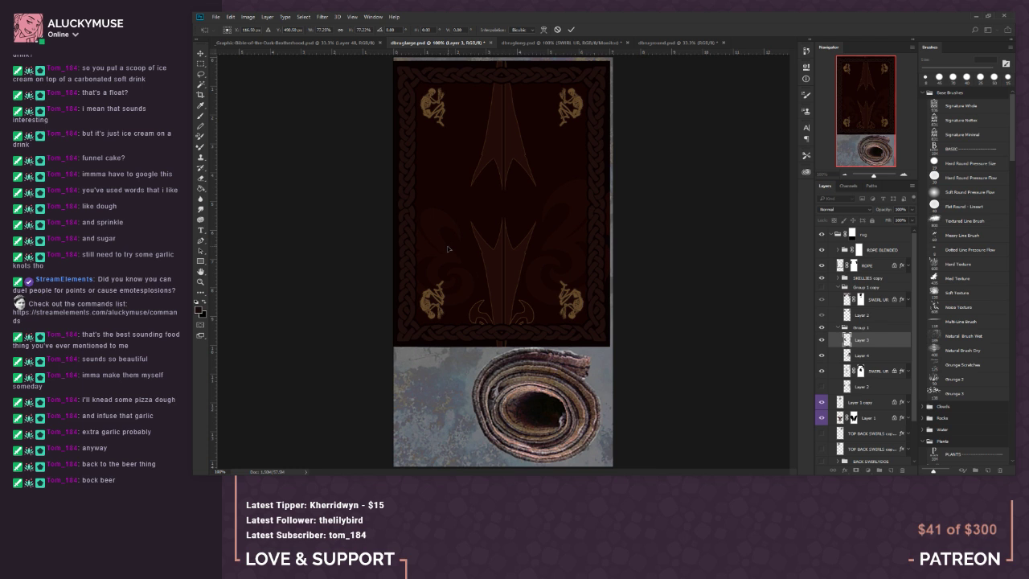
{"action": "mouse_move", "coordinate": [450, 252]}
{"action": "left_mouse_down"}
{"action": "mouse_move", "coordinate": [450, 264]}
{"action": "mouse_move", "coordinate": [443, 251]}
{"action": "left_mouse_up"}
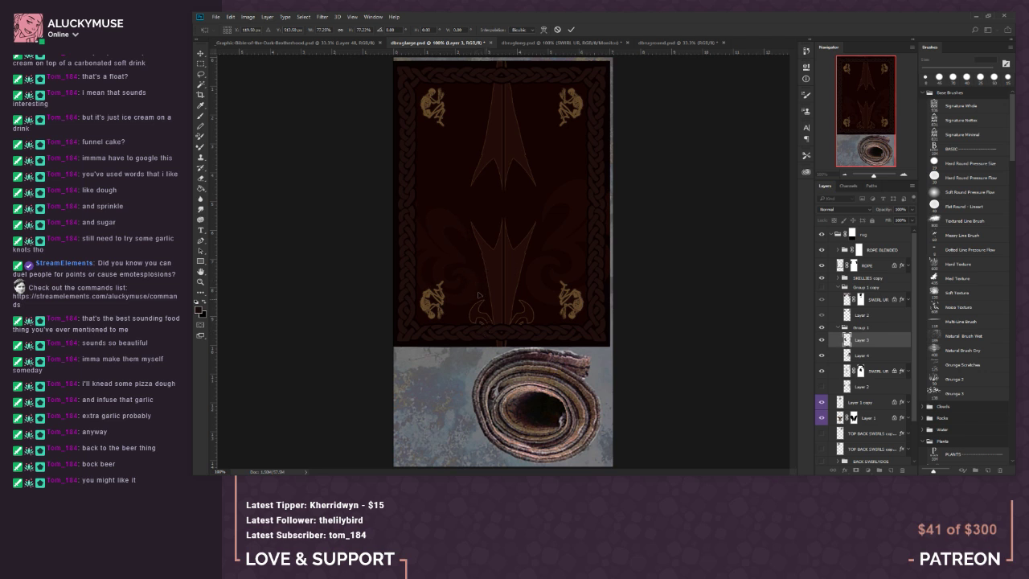
{"action": "left_click", "coordinate": [201, 63]}
{"action": "left_click", "coordinate": [561, 187]}
{"action": "left_click_drag", "start_coordinate": [834, 359], "coordinate": [891, 471]}
Step: Try to flip the duplicated swirl horizontally within the rug mask's selection while the rug group is also selected, and undo the flip
{"action": "left_click", "coordinate": [850, 234]}
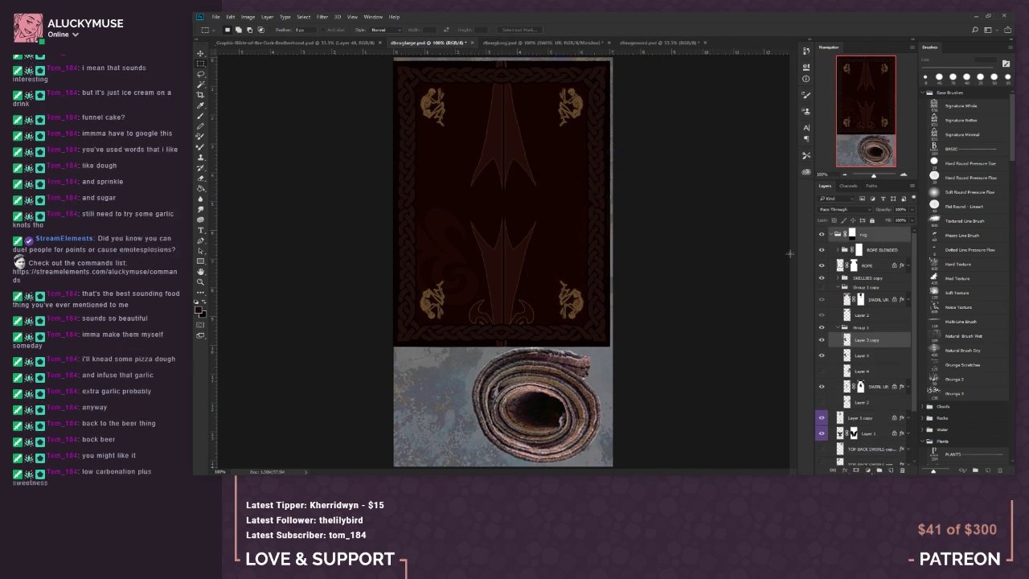
{"action": "right_click", "coordinate": [582, 255]}
{"action": "left_click", "coordinate": [615, 352]}
{"action": "right_click", "coordinate": [551, 273]}
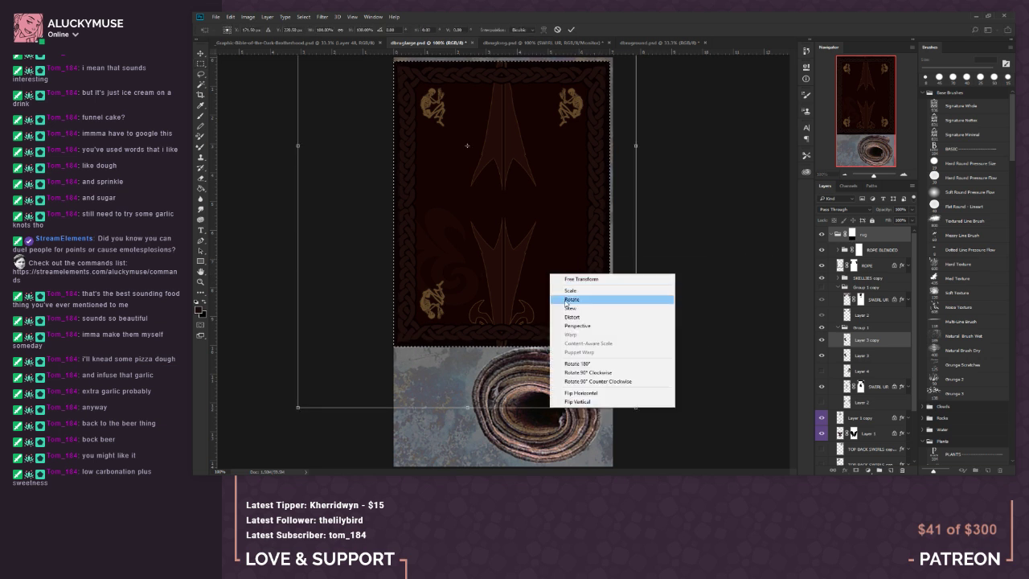
{"action": "left_click", "coordinate": [598, 396]}
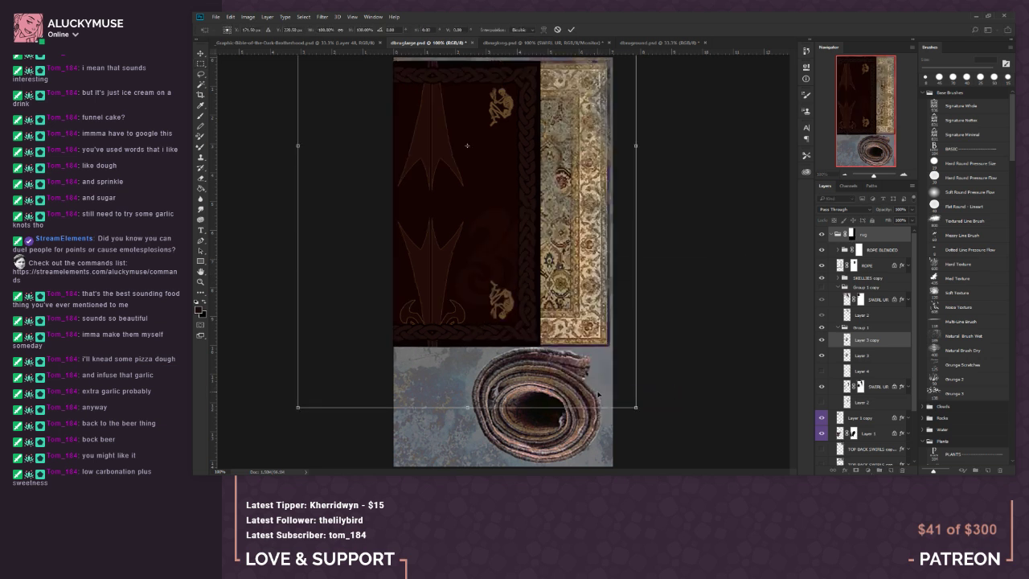
{"action": "left_click", "coordinate": [238, 19]}
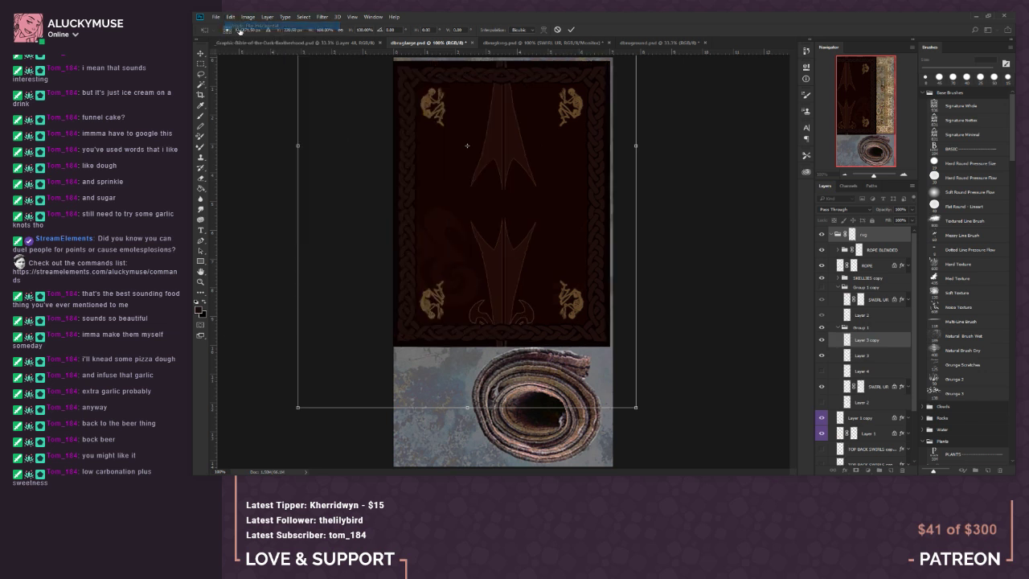
{"action": "left_click", "coordinate": [240, 30]}
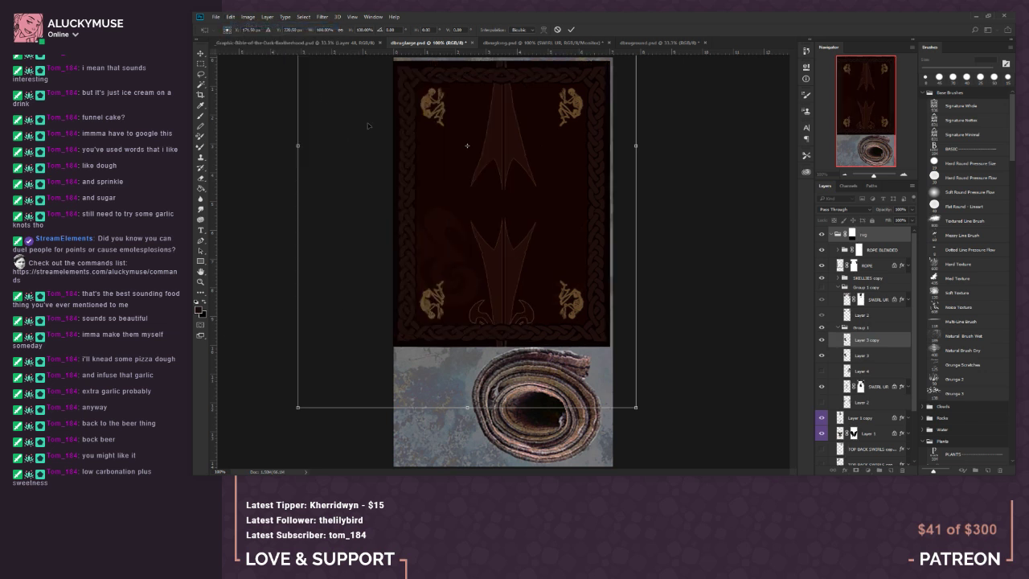
{"action": "left_click", "coordinate": [200, 65]}
{"action": "left_click", "coordinate": [557, 189]}
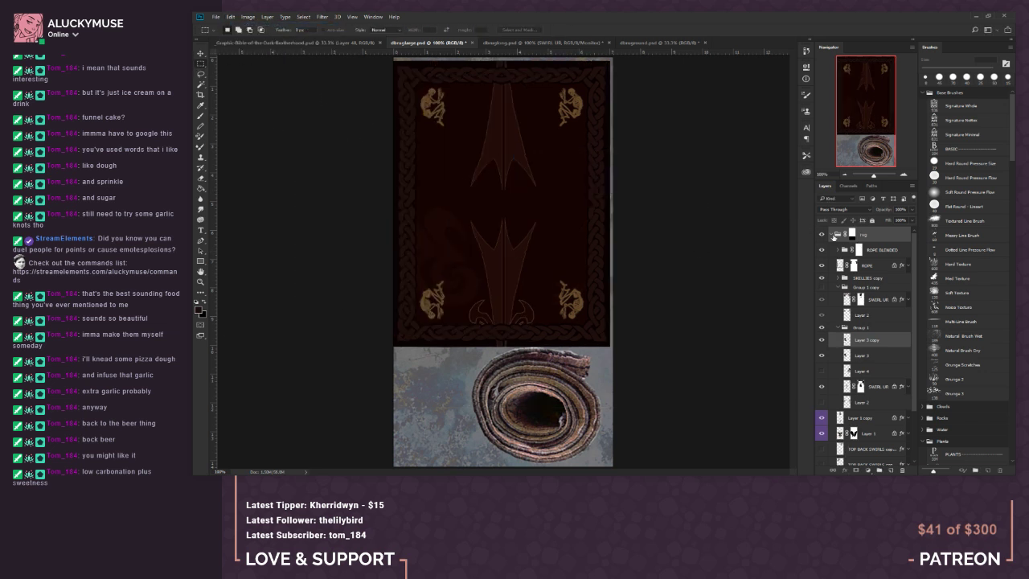
Step: Load the rug mask as a selection and put only Layer 3 copy into free transform within it
{"action": "left_click", "coordinate": [851, 235], "text": "ctrl"}
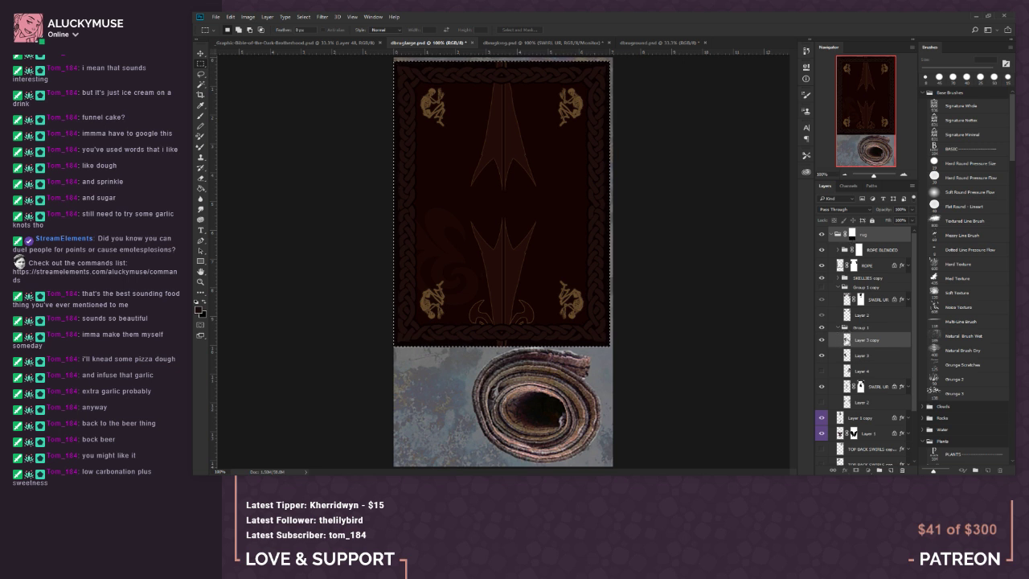
{"action": "left_click", "coordinate": [864, 340]}
{"action": "left_click", "coordinate": [820, 340]}
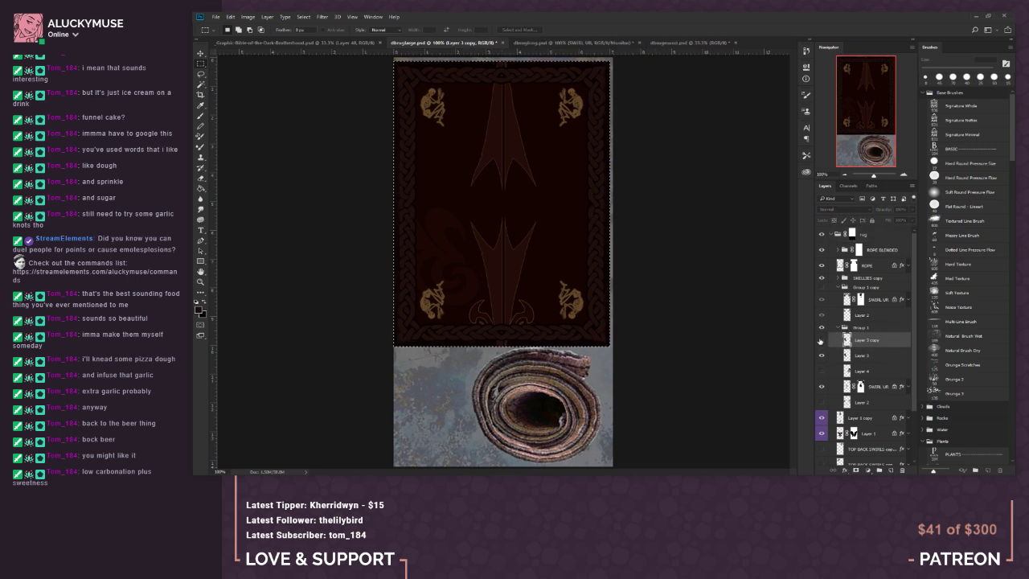
{"action": "right_click", "coordinate": [521, 183]}
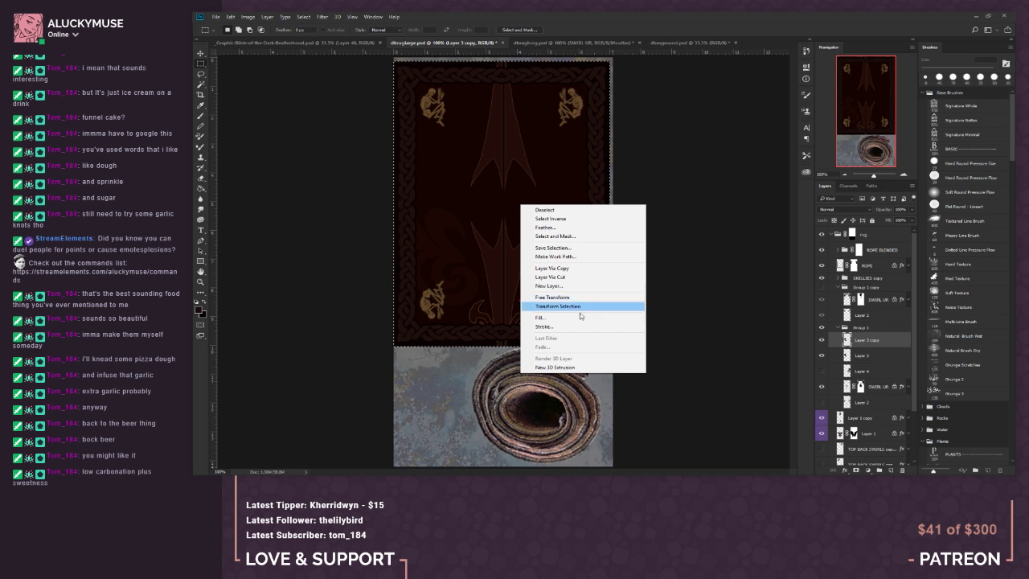
{"action": "left_click", "coordinate": [575, 297]}
Step: Try flipping Layer 3 copy vertically and undo the flip
{"action": "right_click", "coordinate": [569, 288]}
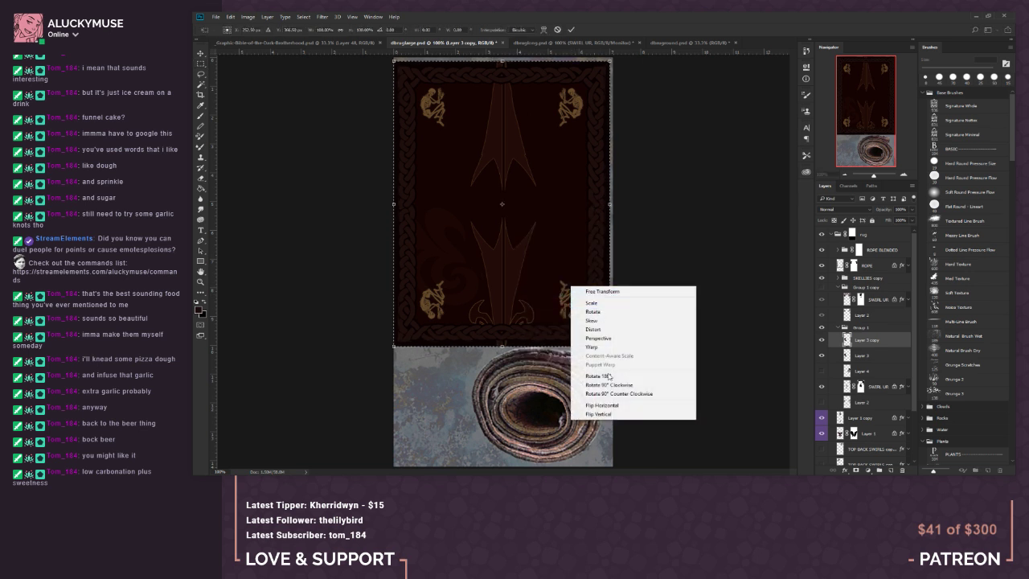
{"action": "left_click", "coordinate": [619, 414]}
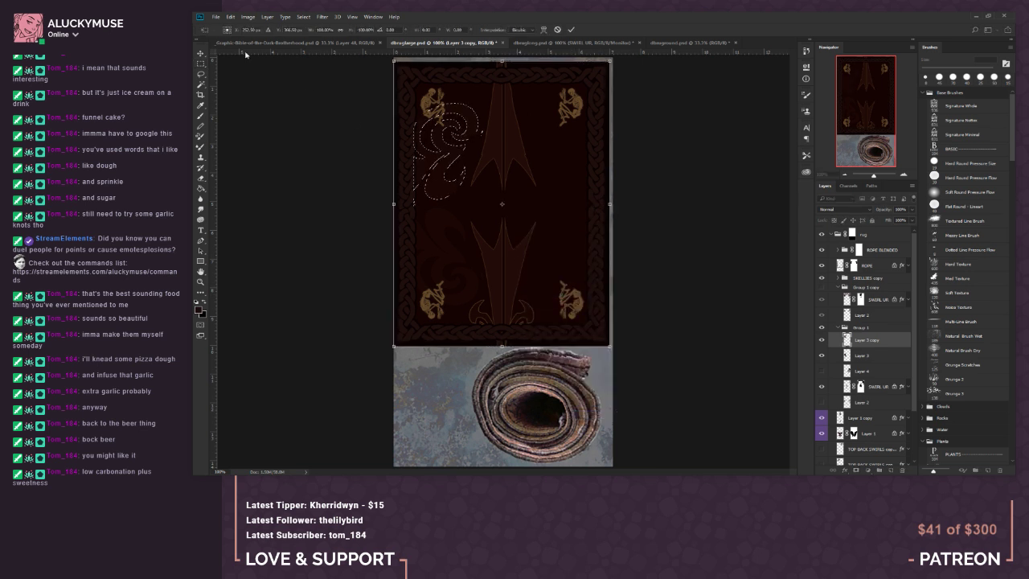
{"action": "left_click", "coordinate": [230, 16]}
{"action": "left_click", "coordinate": [237, 28]}
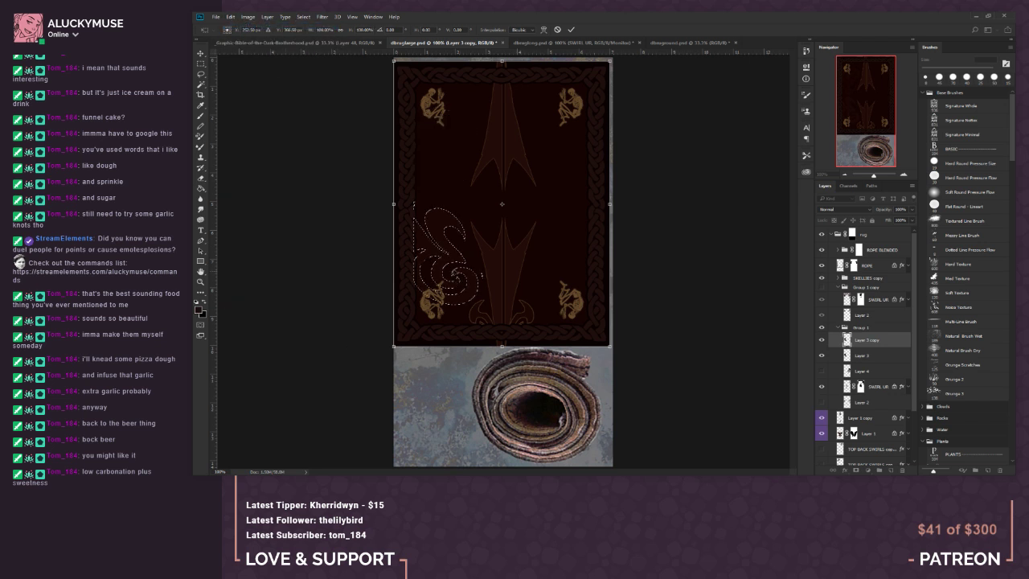
Step: Flip Layer 3 copy horizontally to mirror the swirl onto the carpet's lower-right side and apply the transformation
{"action": "right_click", "coordinate": [460, 274]}
{"action": "left_click", "coordinate": [528, 391]}
{"action": "left_click", "coordinate": [201, 65]}
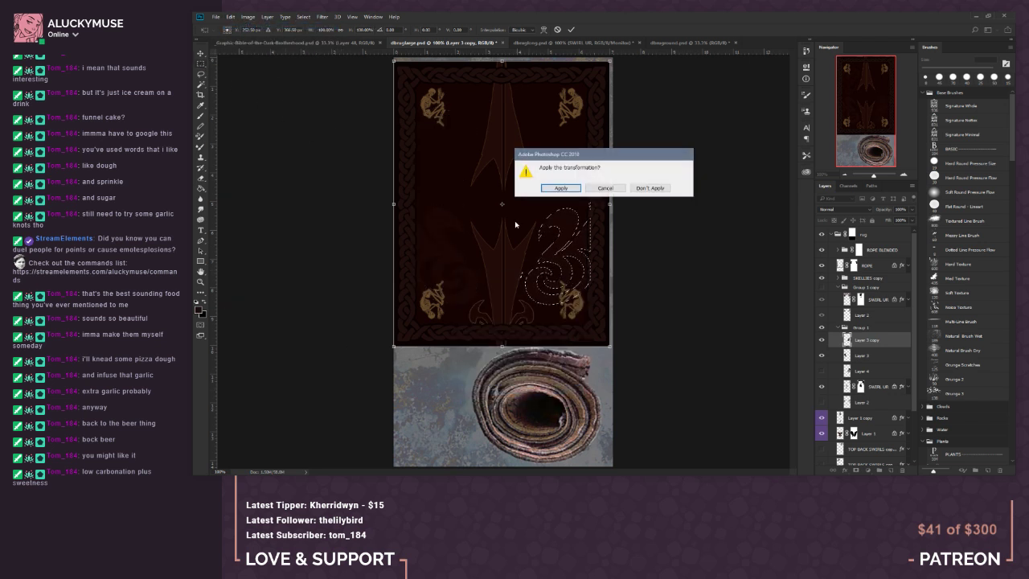
{"action": "left_click", "coordinate": [552, 189]}
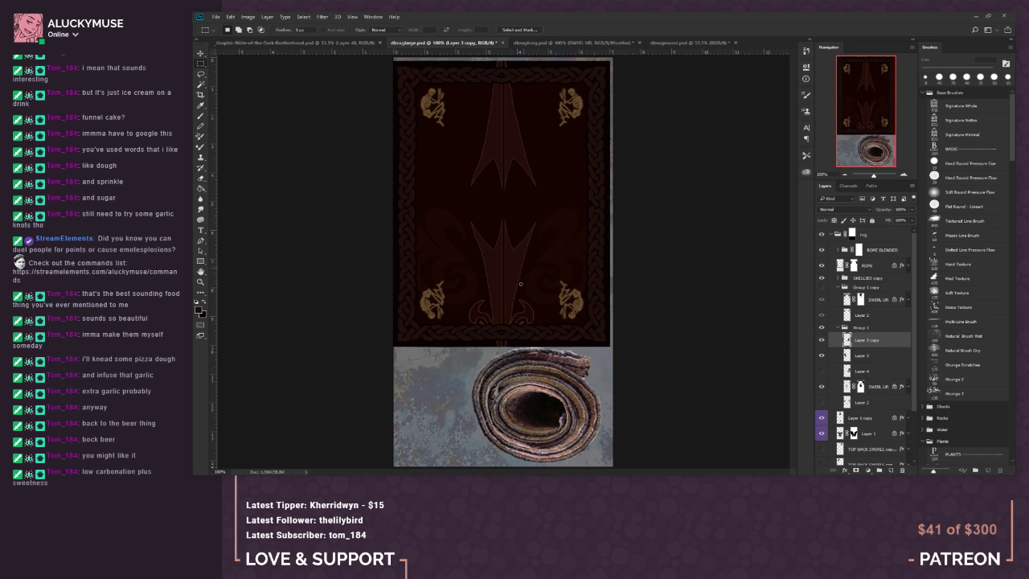
Step: Load the rug mask as a selection and duplicate Layer 3, the lower-left swirl
{"action": "key", "text": "alt+bracketleft"}
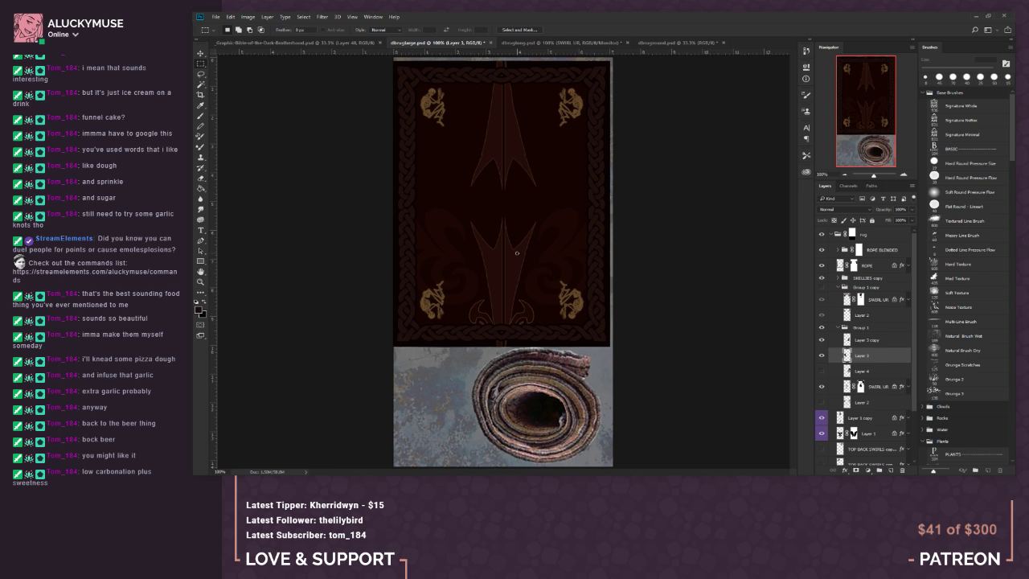
{"action": "left_click", "coordinate": [201, 117]}
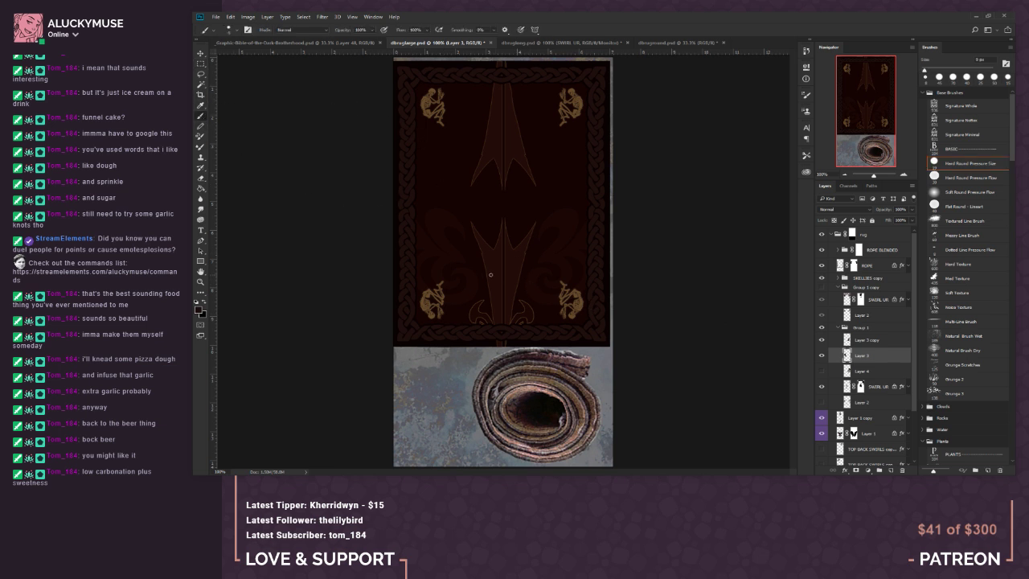
{"action": "key", "text": "period"}
{"action": "key", "text": "comma"}
{"action": "left_click", "coordinate": [847, 355], "text": "ctrl"}
{"action": "key", "text": "ctrl+j"}
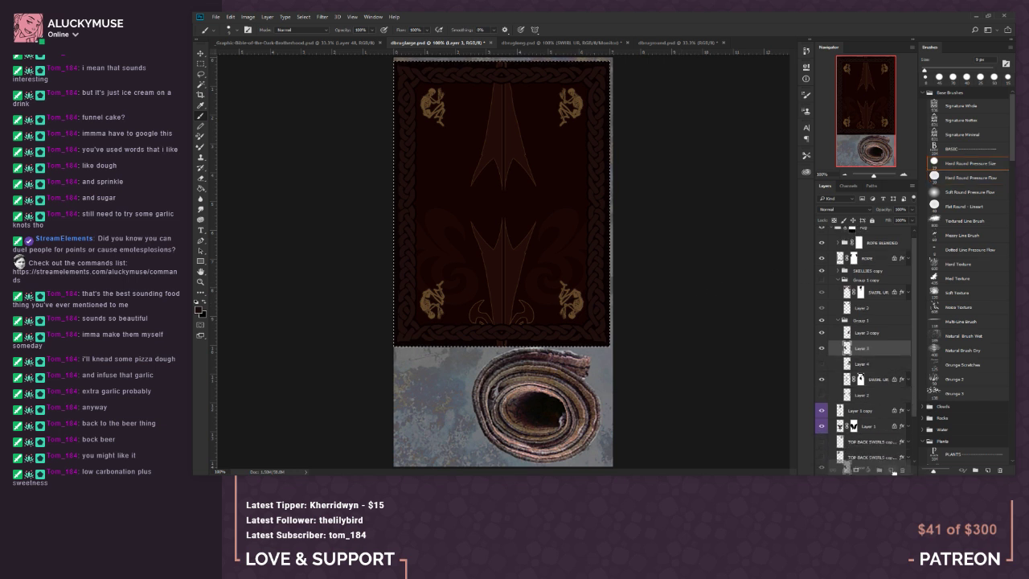
{"action": "right_click", "coordinate": [513, 197]}
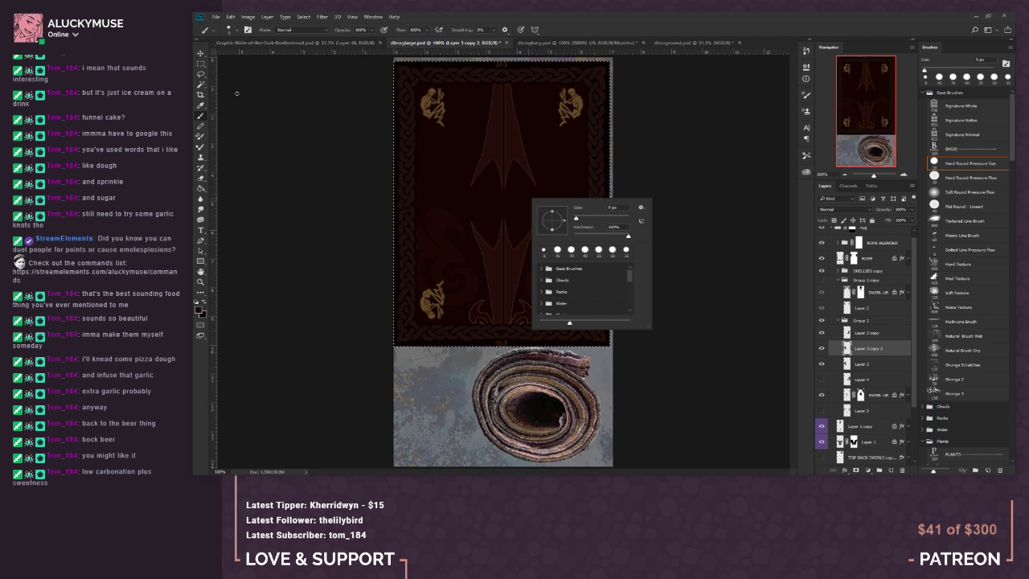
{"action": "key", "text": "Escape"}
{"action": "key", "text": "m"}
Step: Flip Layer 3 copy 2 vertically within the rug selection to mirror the swirl onto the carpet's upper-left side, and apply the transformation
{"action": "right_click", "coordinate": [495, 230]}
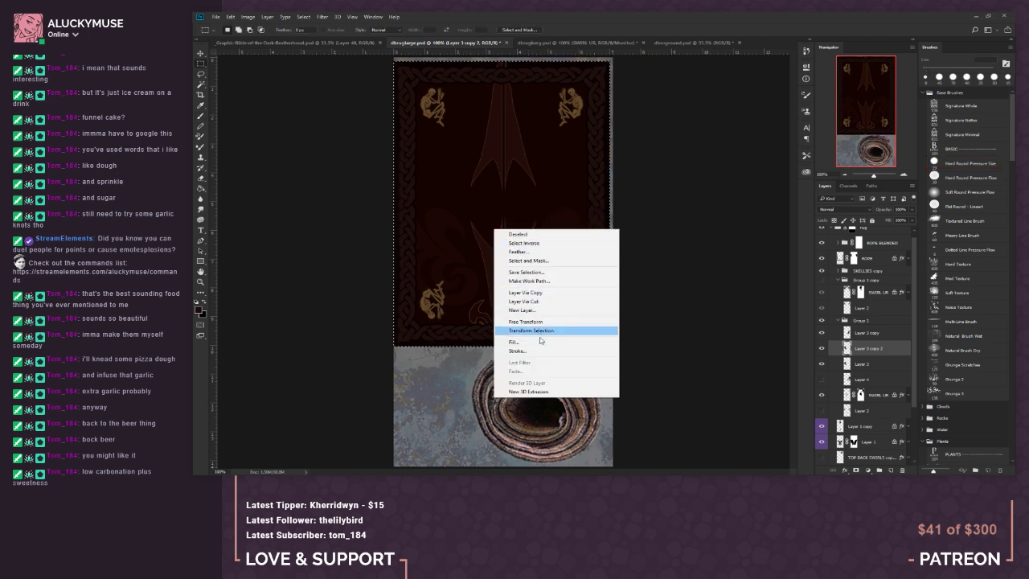
{"action": "left_click", "coordinate": [538, 322]}
{"action": "right_click", "coordinate": [530, 286]}
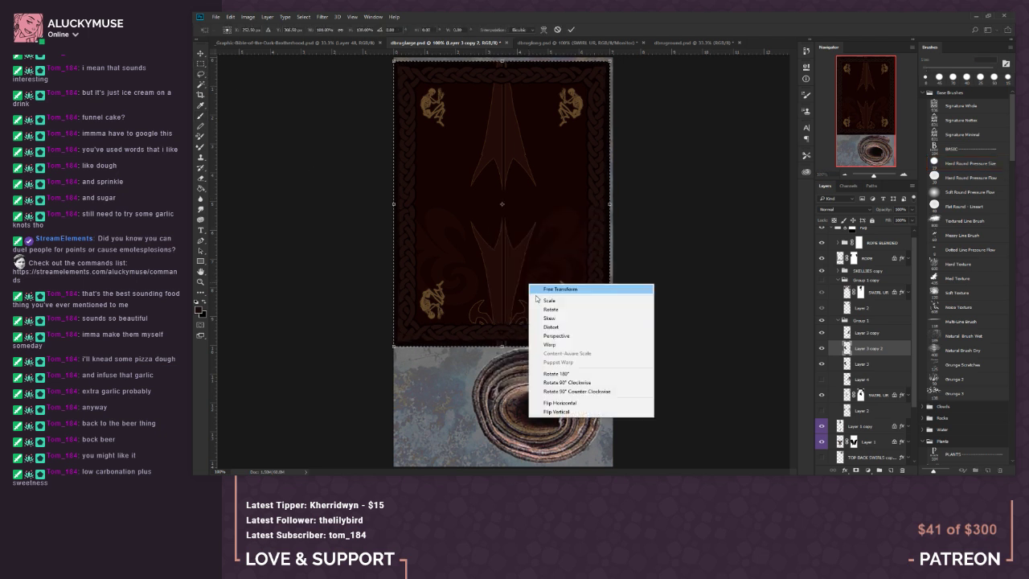
{"action": "left_click", "coordinate": [570, 413]}
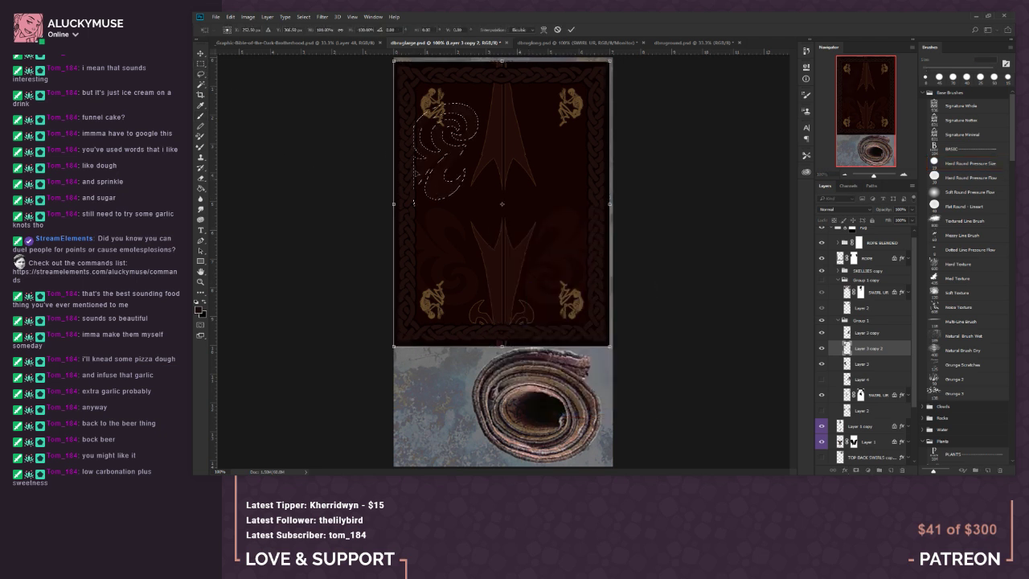
{"action": "left_click", "coordinate": [201, 63]}
{"action": "left_click", "coordinate": [560, 187]}
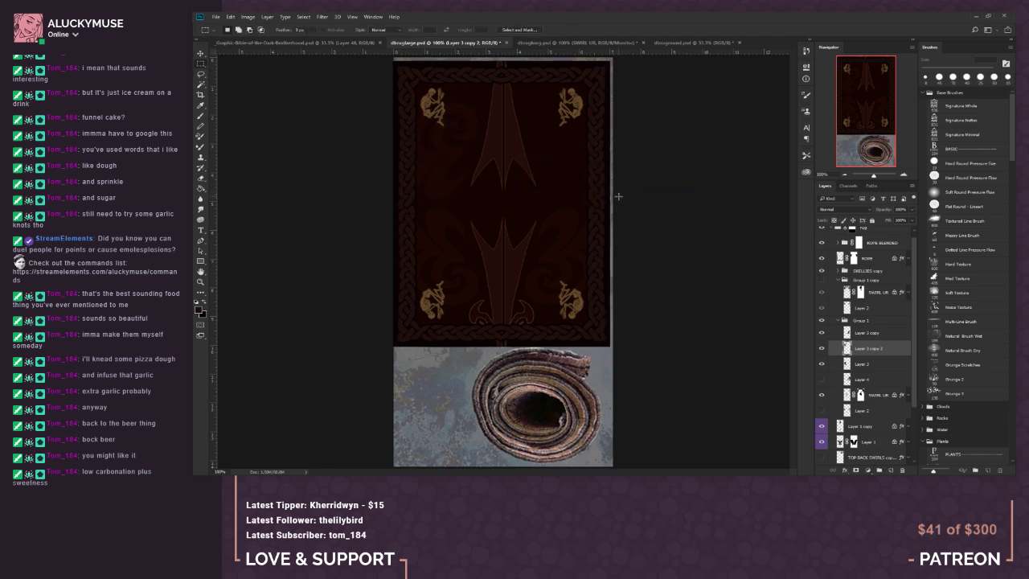
Step: Duplicate Layer 3 copy 2 and flip the duplicate horizontally within the rug mask's selection, mirroring the swirl onto the carpet's upper-right side
{"action": "left_click_drag", "start_coordinate": [892, 349], "coordinate": [891, 472]}
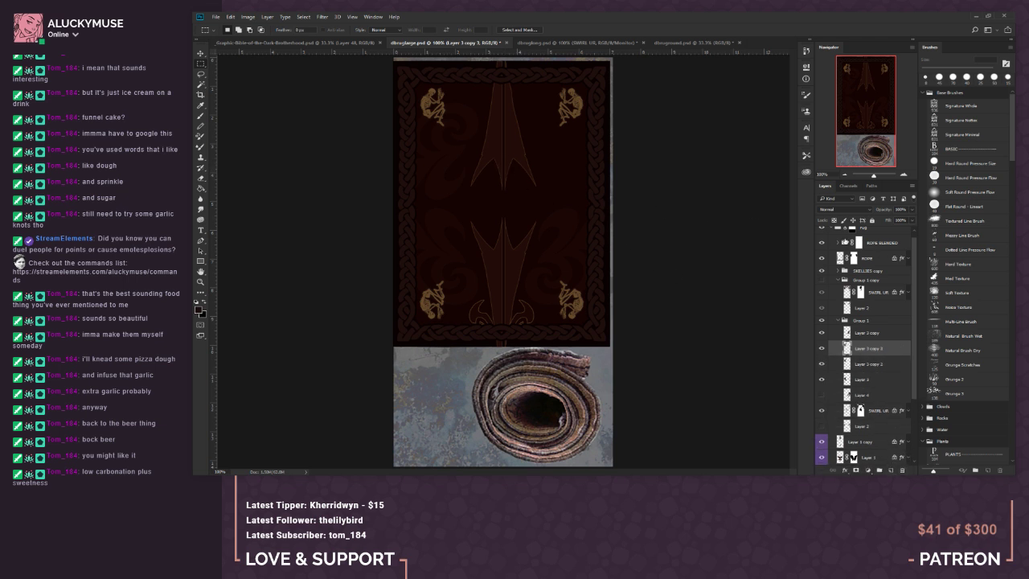
{"action": "left_click", "coordinate": [852, 230], "text": "ctrl"}
{"action": "right_click", "coordinate": [545, 223]}
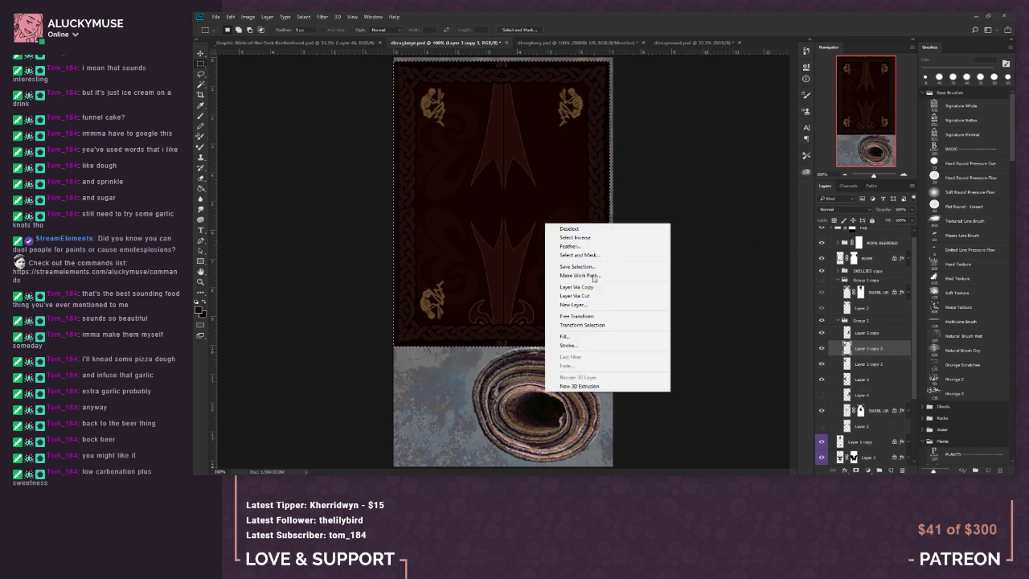
{"action": "left_click", "coordinate": [577, 316]}
{"action": "right_click", "coordinate": [537, 260]}
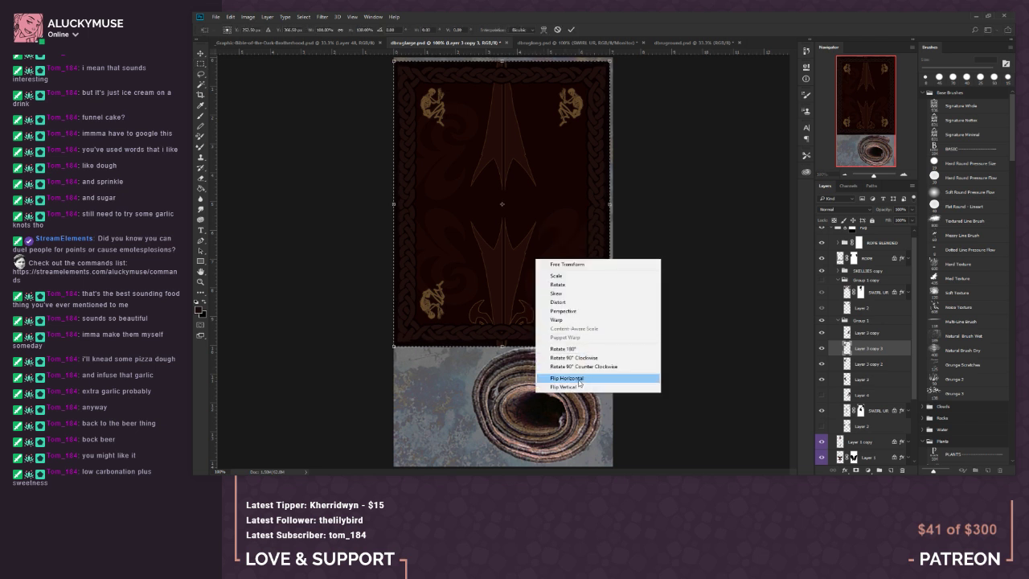
{"action": "left_click", "coordinate": [566, 378]}
{"action": "key", "text": "b"}
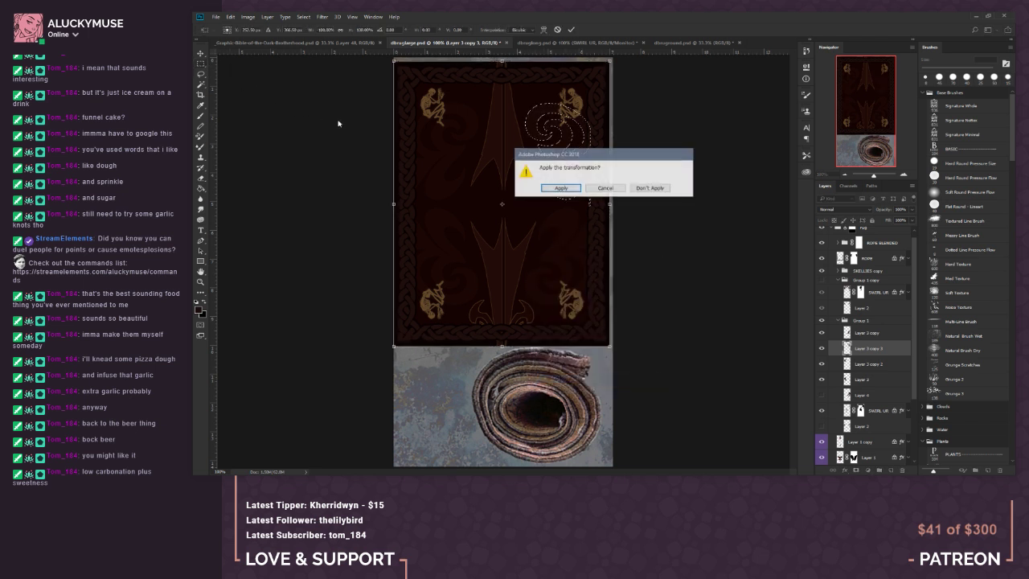
{"action": "left_click", "coordinate": [561, 188]}
{"action": "key", "text": "ctrl+d"}
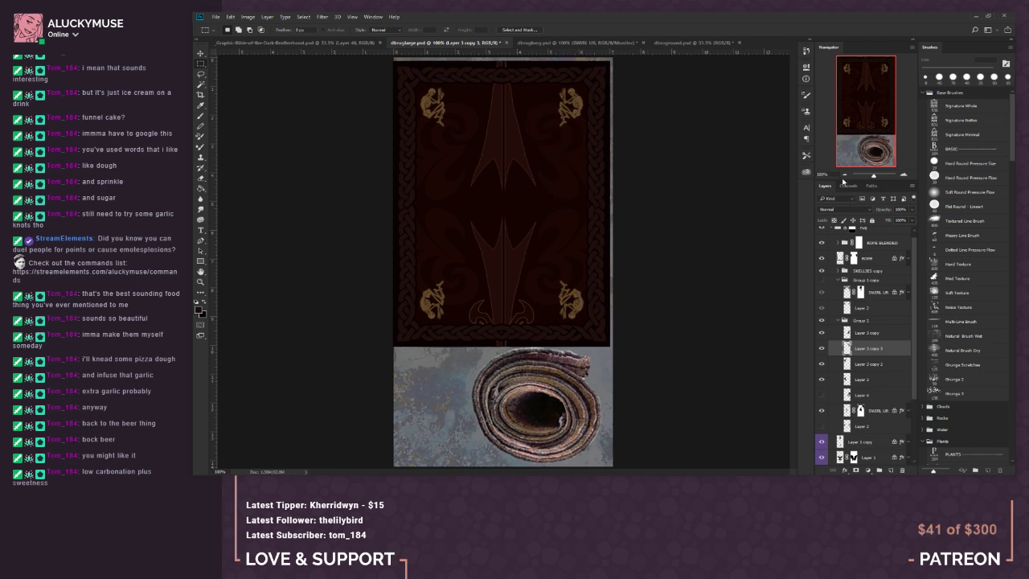
Step: Save the large carpet document
{"action": "left_click", "coordinate": [843, 175]}
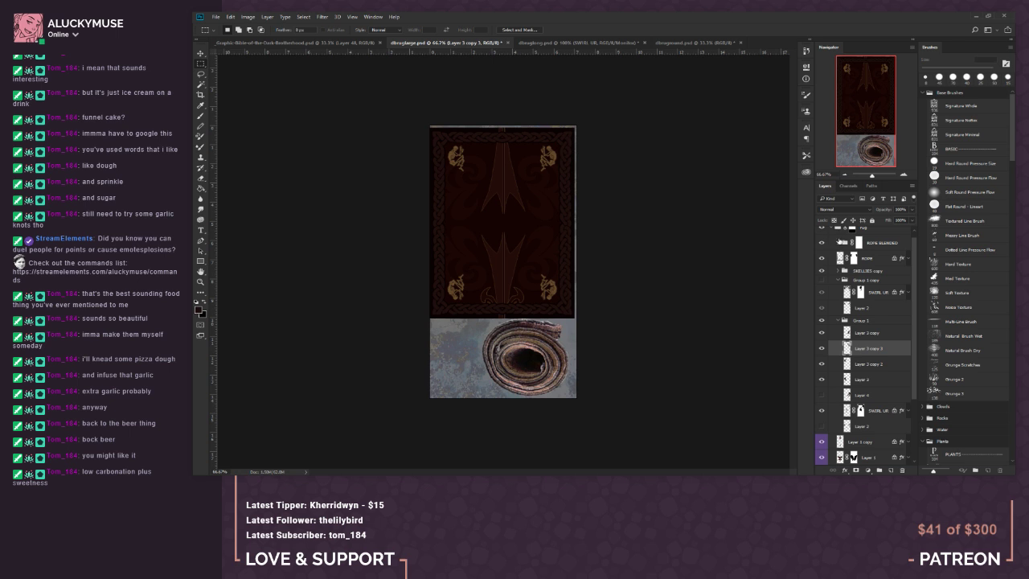
{"action": "left_click", "coordinate": [216, 18]}
{"action": "left_click", "coordinate": [238, 77]}
Step: Duplicate the SWIRL UR layer in Group 1 and load the rug mask as a selection
{"action": "left_click_drag", "start_coordinate": [911, 325], "coordinate": [912, 352]}
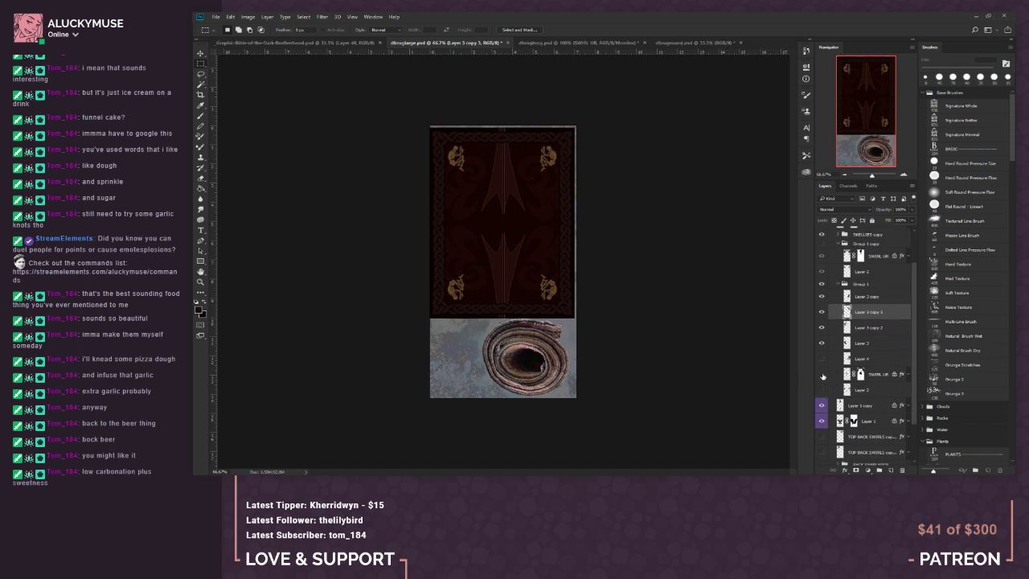
{"action": "left_click_drag", "start_coordinate": [880, 375], "coordinate": [890, 469]}
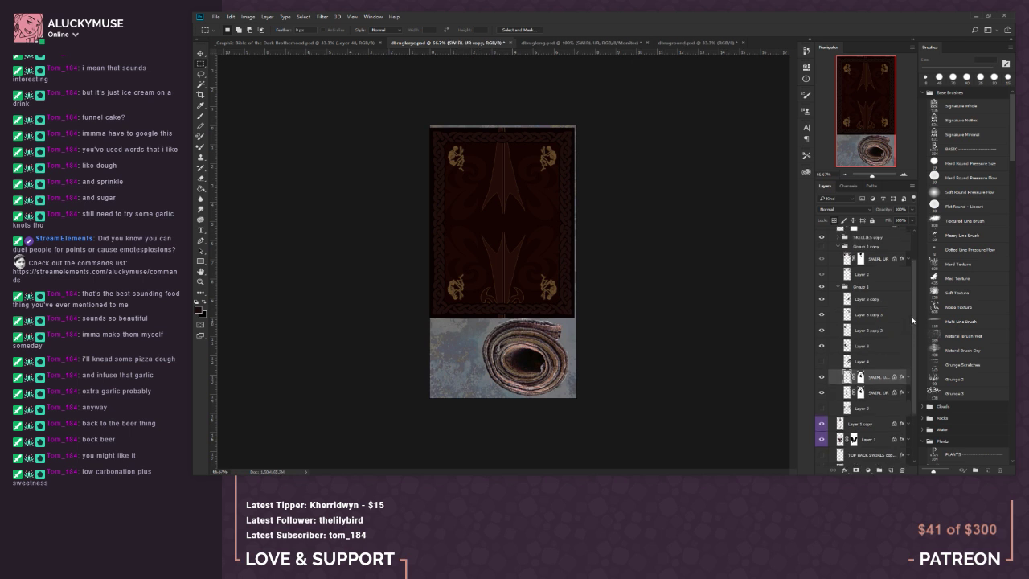
{"action": "left_click_drag", "start_coordinate": [915, 324], "coordinate": [923, 283]}
{"action": "left_click", "coordinate": [864, 234], "text": "ctrl"}
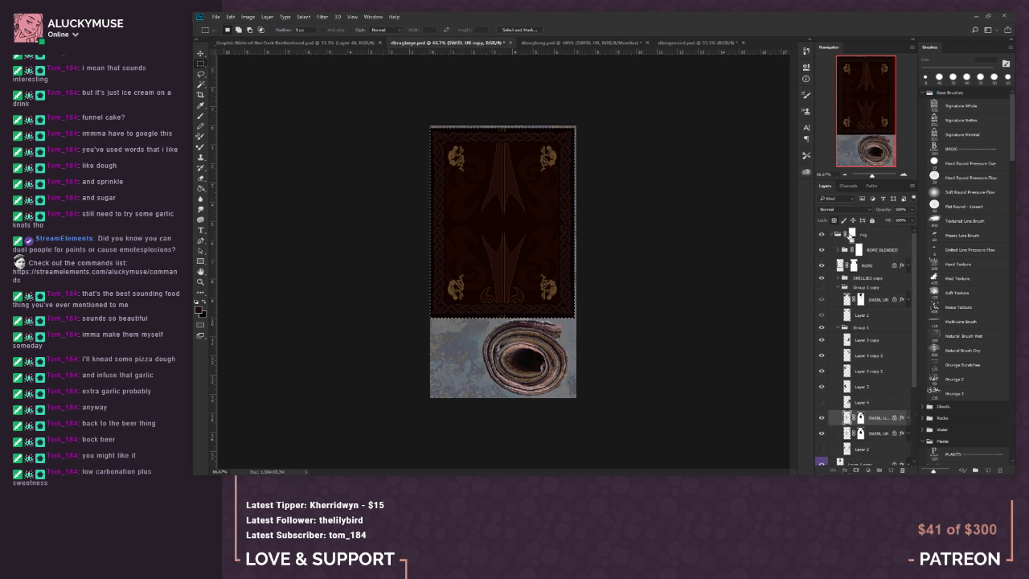
Step: Flip the SWIRL UR copy vertically within the rug selection to mirror the small swirls to the carpet's upper end, and apply the transformation
{"action": "right_click", "coordinate": [509, 218]}
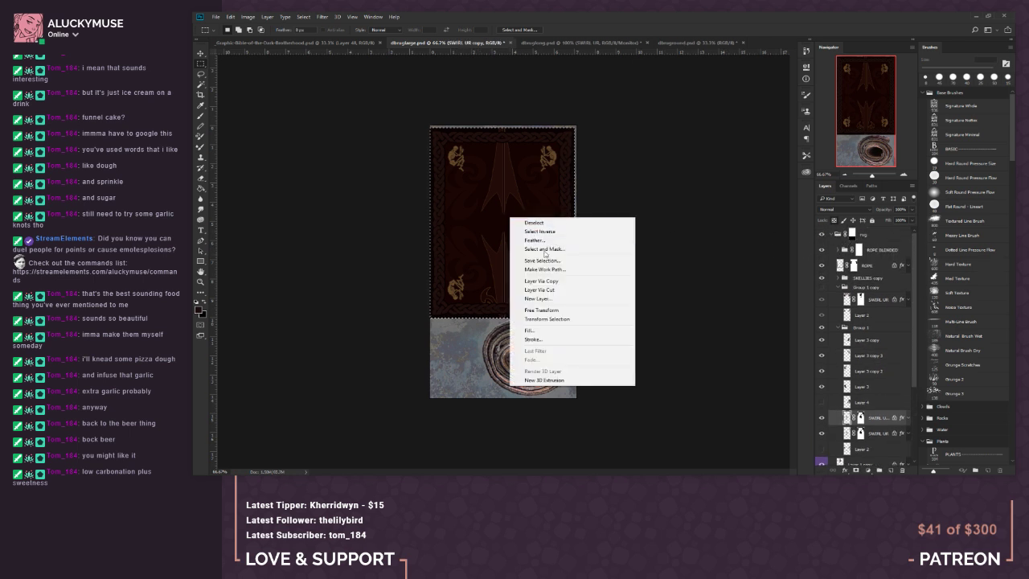
{"action": "left_click", "coordinate": [541, 309]}
{"action": "right_click", "coordinate": [518, 259]}
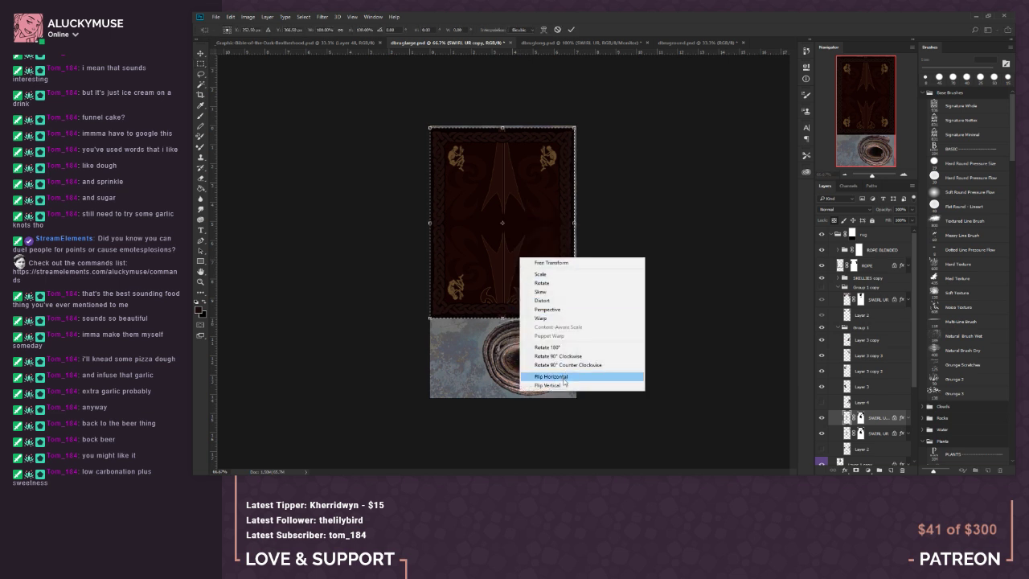
{"action": "left_click", "coordinate": [562, 384]}
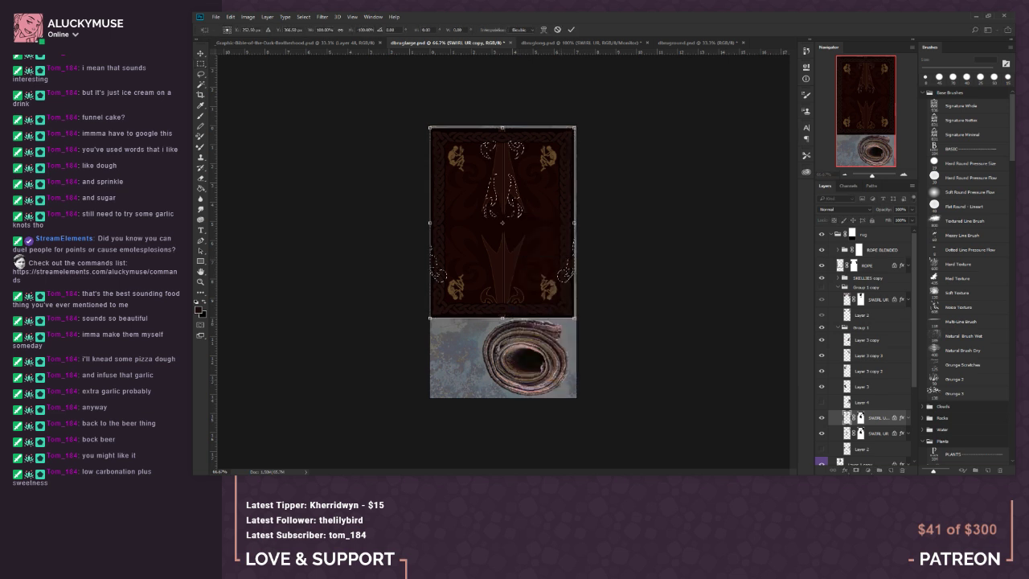
{"action": "left_click", "coordinate": [200, 65]}
{"action": "left_click", "coordinate": [562, 189]}
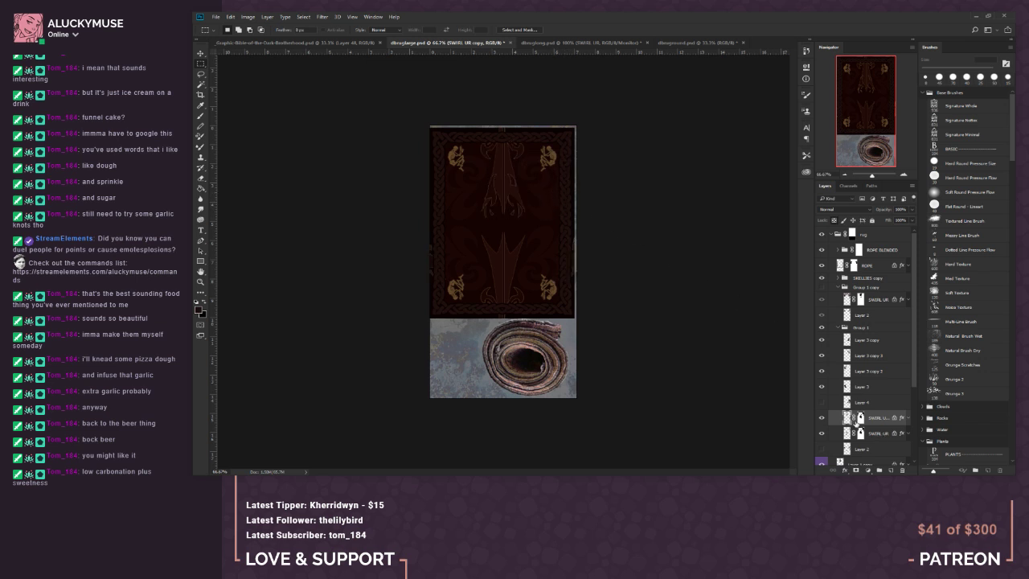
Step: Lasso and remove the stray swirl fragments around the upper spike and side borders on the SWIRL UR copy, keeping the small top swirls
{"action": "left_click", "coordinate": [201, 73]}
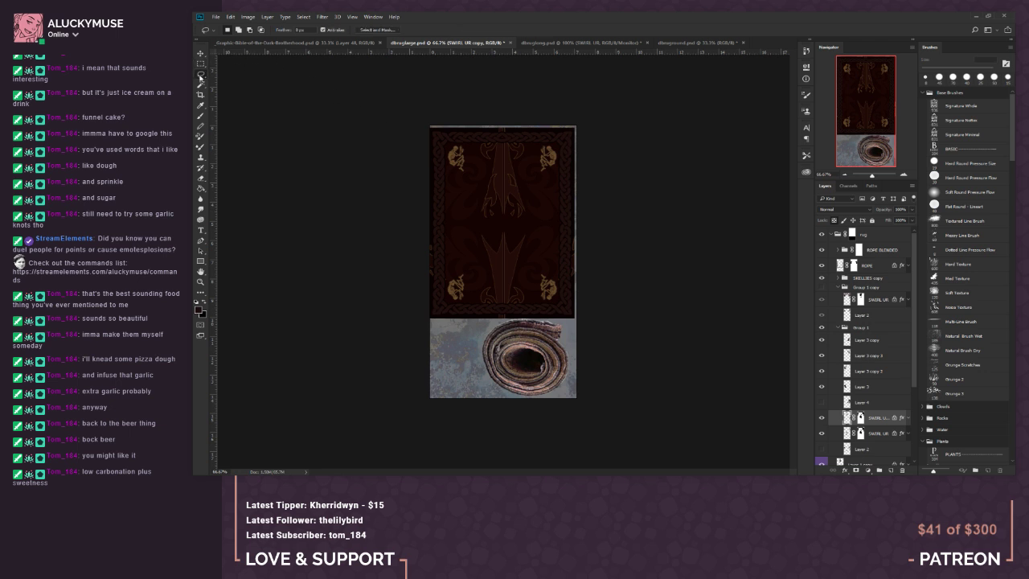
{"action": "mouse_move", "coordinate": [447, 229]}
{"action": "left_mouse_down"}
{"action": "mouse_move", "coordinate": [436, 308]}
{"action": "mouse_move", "coordinate": [456, 251]}
{"action": "mouse_move", "coordinate": [495, 236]}
{"action": "mouse_move", "coordinate": [539, 192]}
{"action": "mouse_move", "coordinate": [500, 173]}
{"action": "mouse_move", "coordinate": [464, 220]}
{"action": "left_mouse_up"}
{"action": "mouse_move", "coordinate": [572, 219]}
{"action": "left_mouse_down"}
{"action": "mouse_move", "coordinate": [563, 268]}
{"action": "mouse_move", "coordinate": [602, 252]}
{"action": "left_mouse_up"}
{"action": "mouse_move", "coordinate": [574, 215]}
{"action": "left_mouse_down"}
{"action": "mouse_move", "coordinate": [549, 249]}
{"action": "mouse_move", "coordinate": [575, 296]}
{"action": "left_mouse_up"}
{"action": "left_click", "coordinate": [542, 202]}
Step: Check Layer 1 copy and Layer 1 by toggling their visibility, and group these two spike layers together
{"action": "scroll", "coordinate": [914, 372], "scroll_direction": "down", "scroll_amount": 1}
{"action": "scroll", "coordinate": [914, 372], "scroll_direction": "down", "scroll_amount": 5}
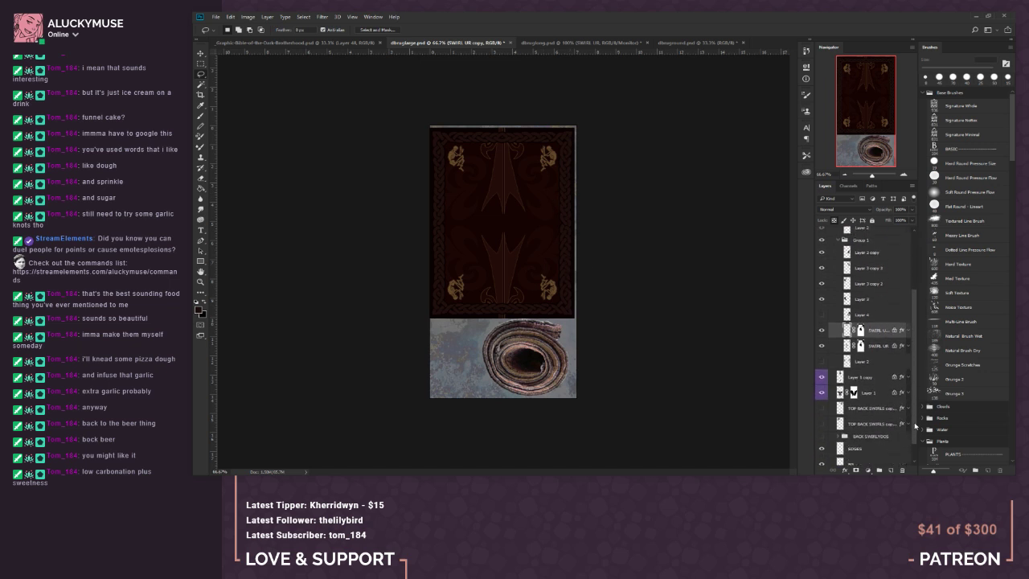
{"action": "left_click", "coordinate": [821, 387]}
{"action": "left_click", "coordinate": [820, 387]}
{"action": "left_click", "coordinate": [821, 400]}
{"action": "left_click", "coordinate": [821, 400]}
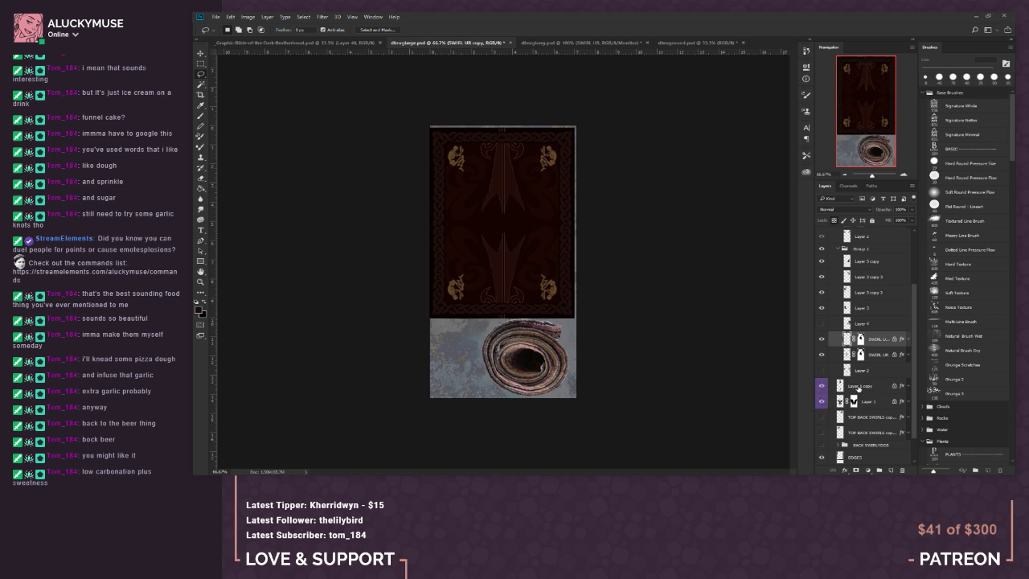
{"action": "left_click", "coordinate": [859, 389]}
{"action": "left_click_drag", "start_coordinate": [864, 389], "coordinate": [879, 470]}
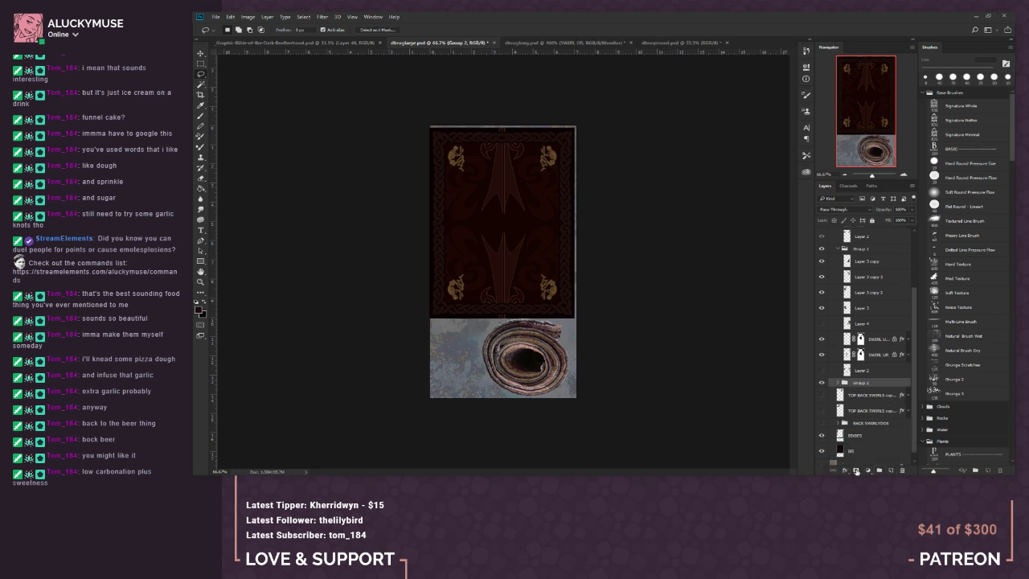
Step: Add a layer mask to the spike layers' Group 2 and enlarge the hard round brush for masking
{"action": "left_click", "coordinate": [856, 471]}
{"action": "key", "text": "b"}
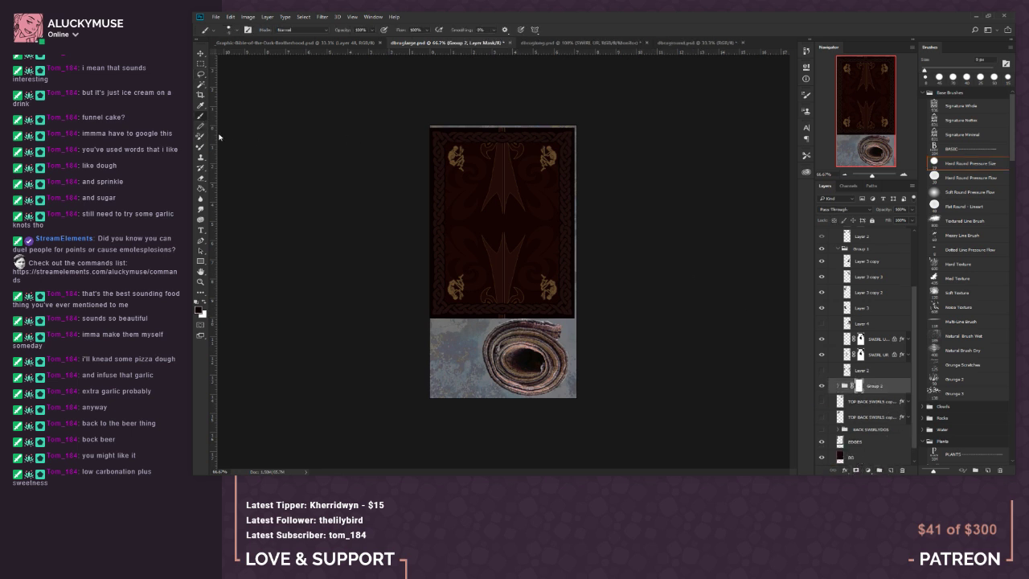
{"action": "key", "text": "bracketright"}
{"action": "key", "text": "bracketright"}
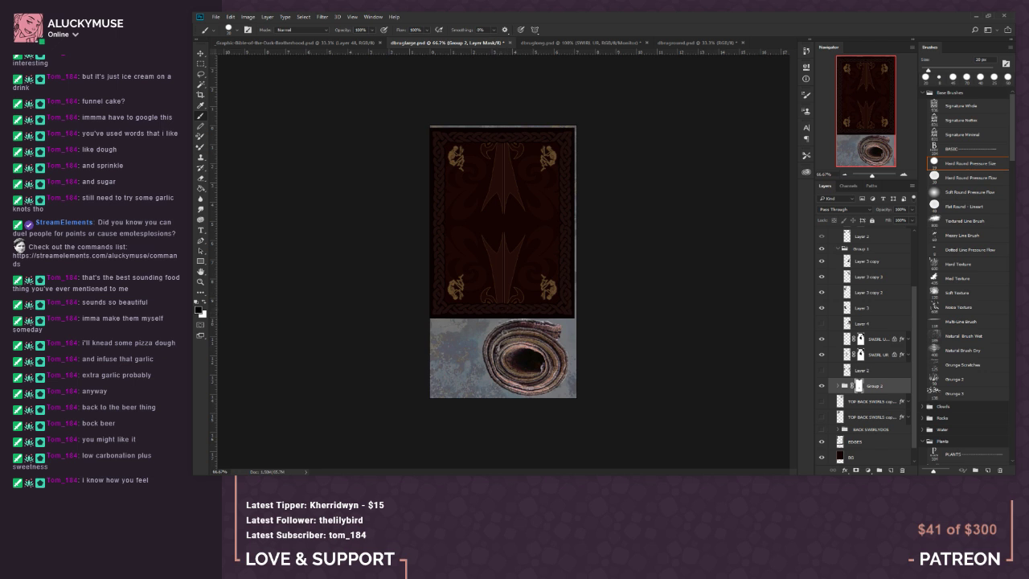
Step: Save the large carpet with the masked spike group
{"action": "left_click", "coordinate": [216, 16]}
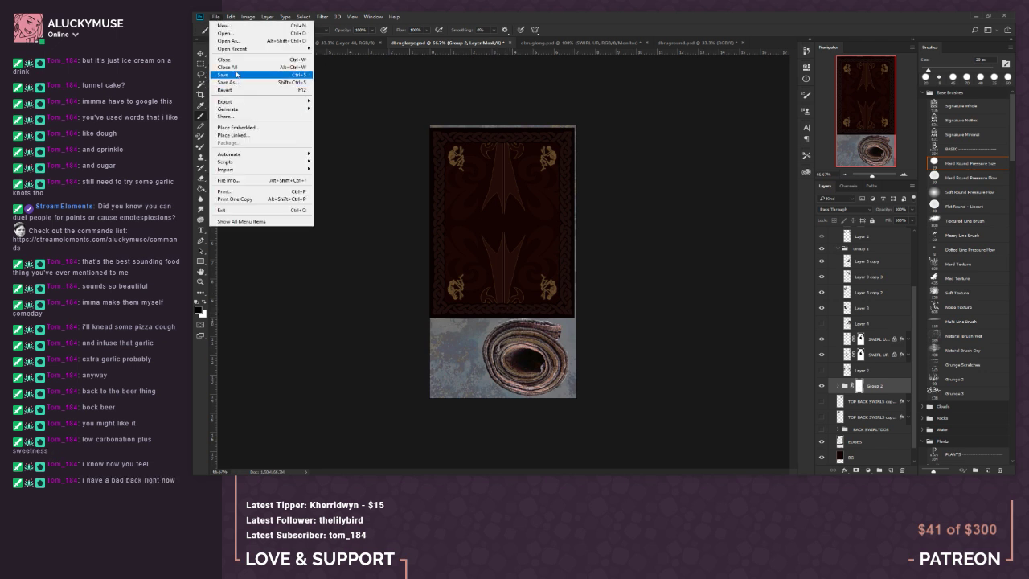
{"action": "left_click", "coordinate": [241, 74]}
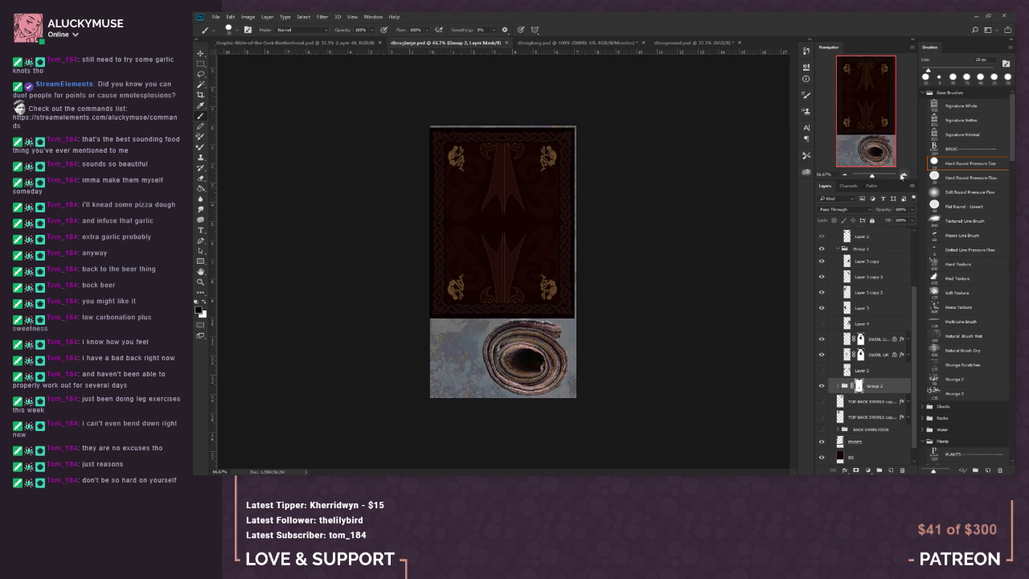
Step: Examine the large carpet with the spike group hidden and shown, and compare it with the long and round carpet documents
{"action": "left_click", "coordinate": [903, 174]}
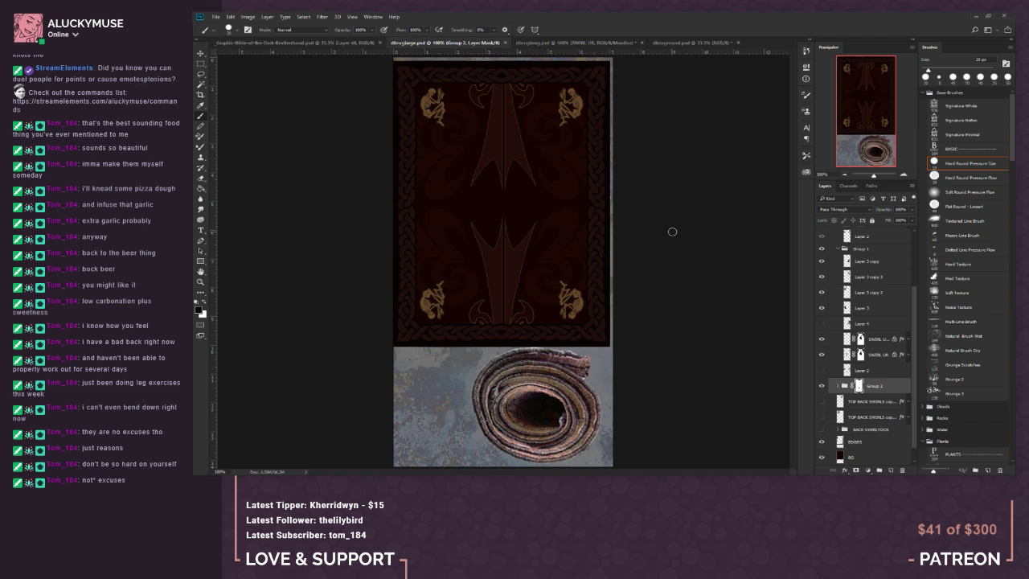
{"action": "left_click", "coordinate": [821, 386]}
{"action": "left_click", "coordinate": [821, 386]}
{"action": "left_click", "coordinate": [583, 43]}
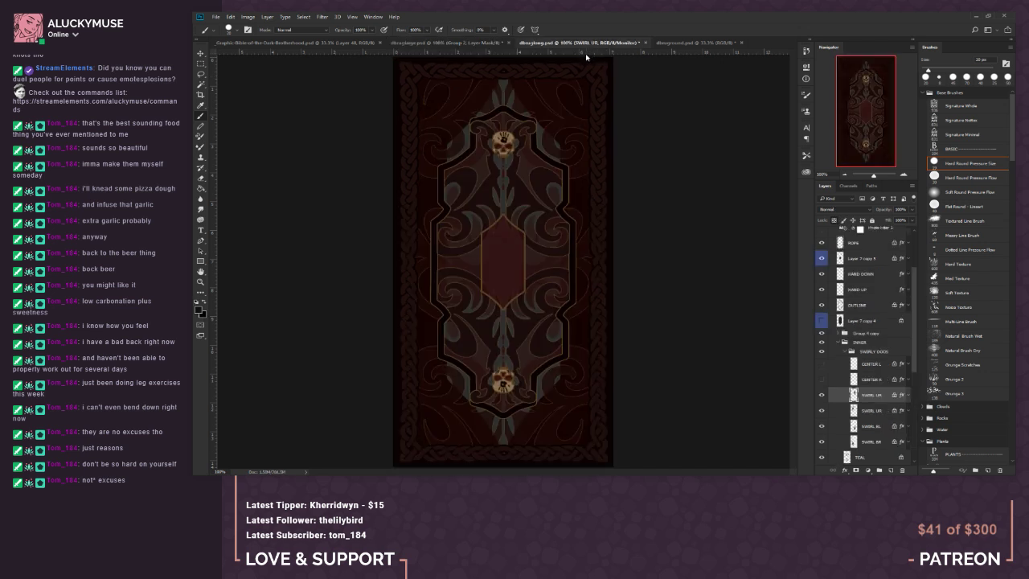
{"action": "left_click", "coordinate": [673, 43]}
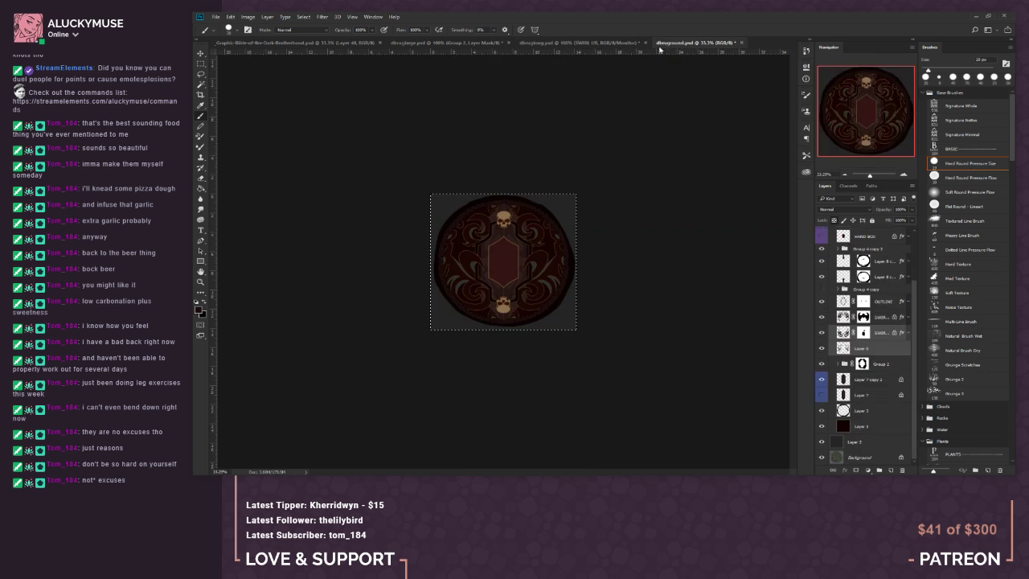
{"action": "left_click", "coordinate": [465, 43]}
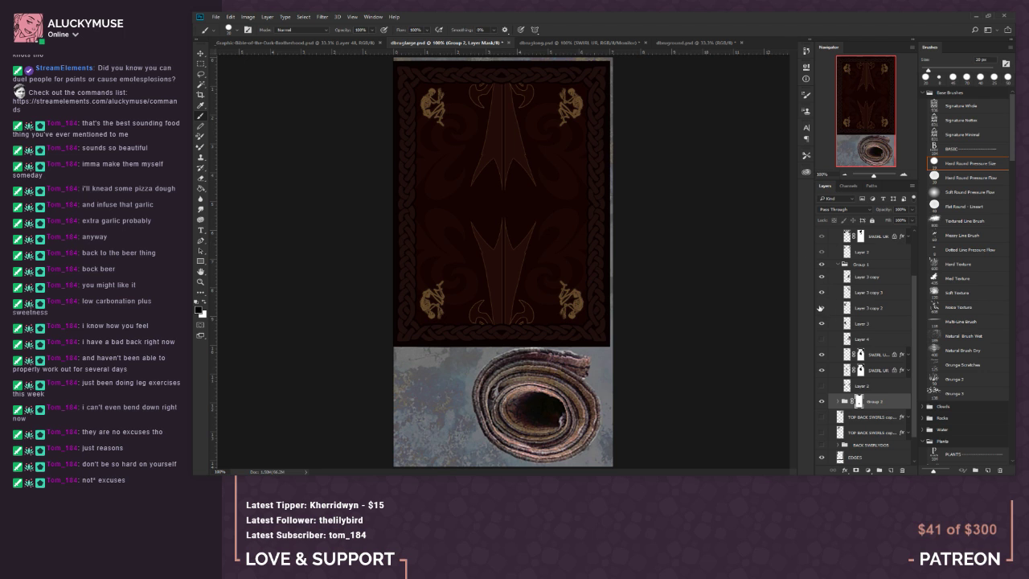
{"action": "left_click", "coordinate": [822, 401]}
{"action": "left_click", "coordinate": [822, 401]}
{"action": "left_click", "coordinate": [846, 264]}
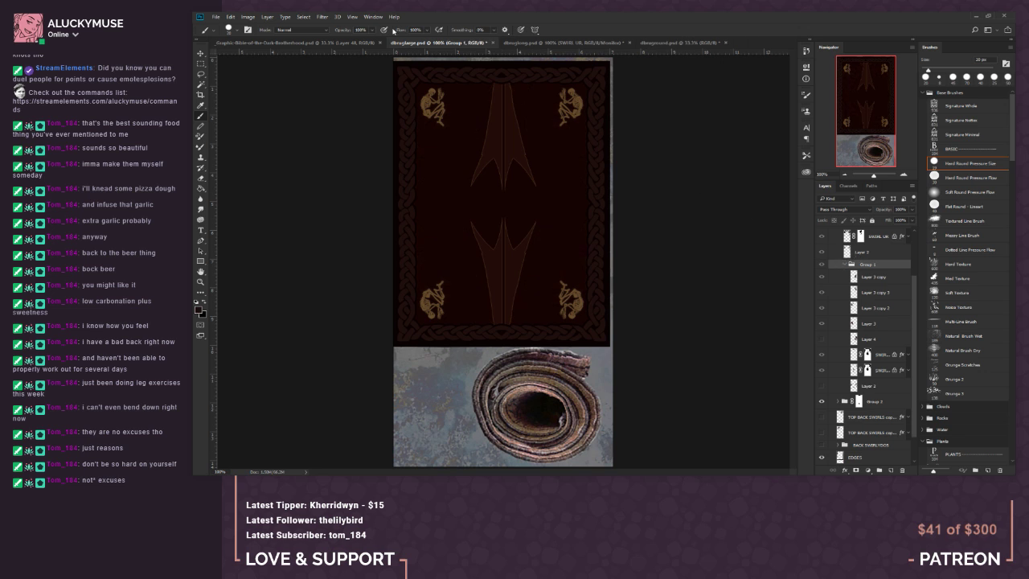
{"action": "left_click", "coordinate": [231, 17]}
{"action": "left_click", "coordinate": [242, 25]}
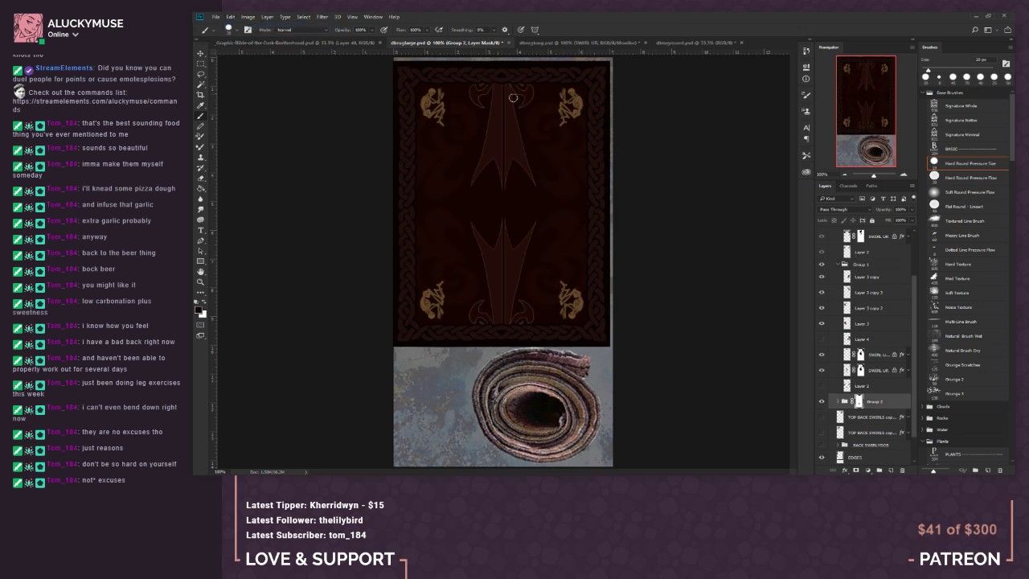
Step: Show Layer 2 in Group 1 copy and collapse the expanded swirl groups
{"action": "left_click", "coordinate": [864, 252]}
{"action": "scroll", "coordinate": [911, 285], "scroll_direction": "up", "scroll_amount": 2}
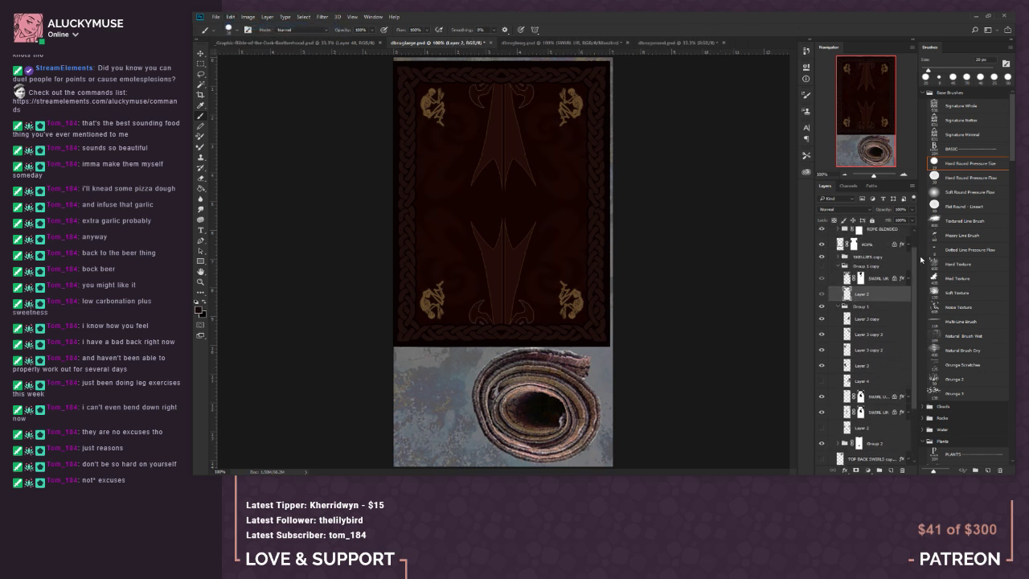
{"action": "scroll", "coordinate": [916, 266], "scroll_direction": "up", "scroll_amount": 1}
{"action": "left_click", "coordinate": [820, 310]}
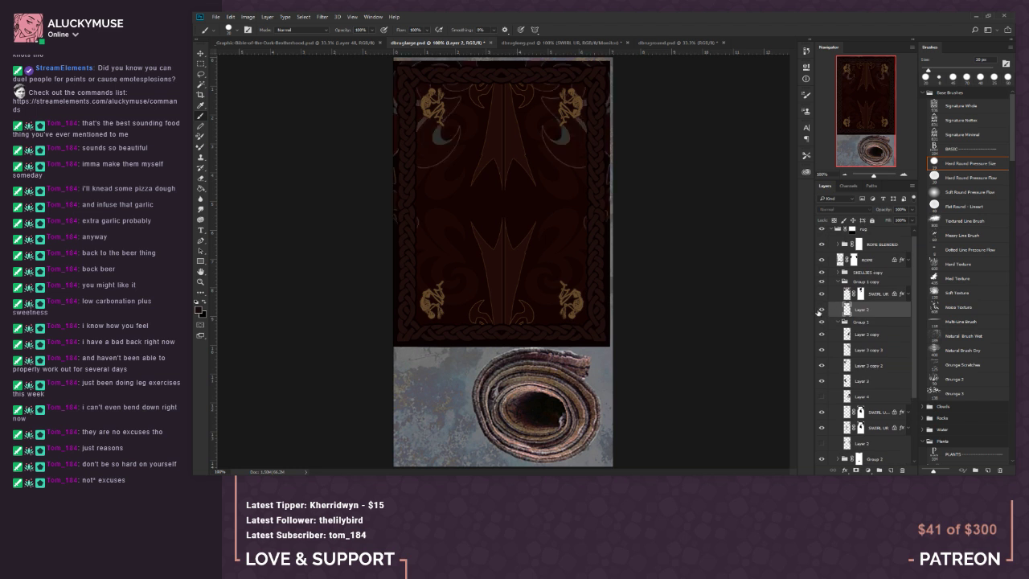
{"action": "left_click", "coordinate": [820, 309]}
{"action": "left_click", "coordinate": [820, 309]}
{"action": "left_click", "coordinate": [840, 283]}
{"action": "left_click", "coordinate": [838, 282], "text": "ctrl"}
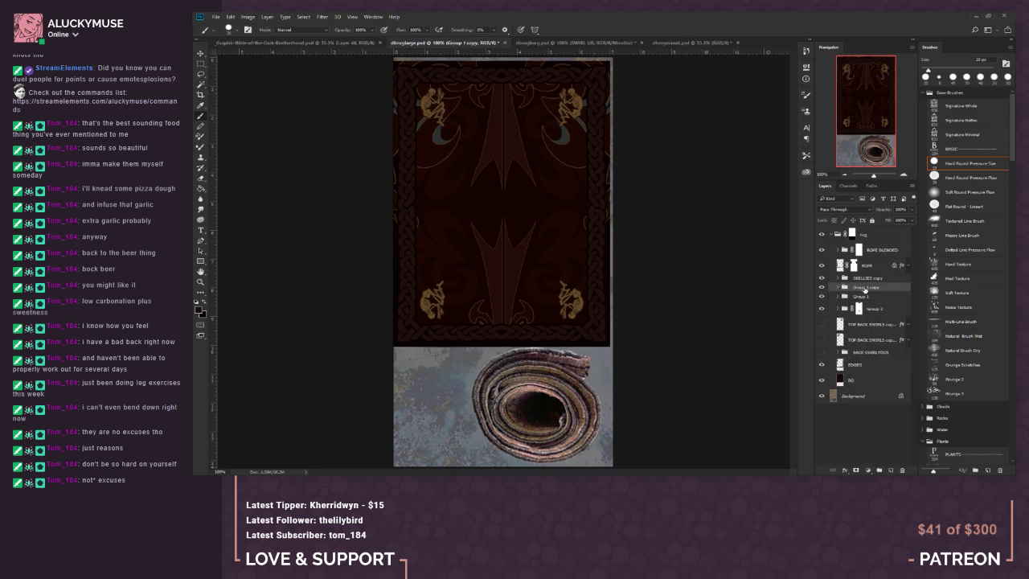
Step: Check Group 1 copy hidden and shown, and duplicate the group
{"action": "left_click", "coordinate": [821, 287]}
{"action": "left_click", "coordinate": [821, 287]}
{"action": "left_click_drag", "start_coordinate": [875, 301], "coordinate": [892, 472]}
{"action": "key", "text": "m"}
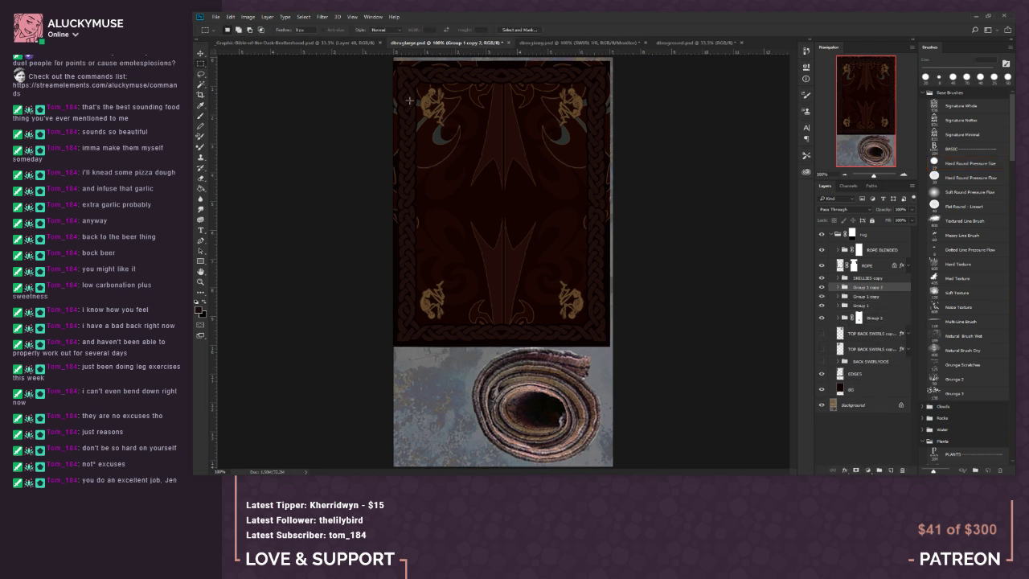
Step: Select the carpet area from the rug group's mask, flip the duplicated swirl group vertically, and move it to the carpet's lower half
{"action": "left_click", "coordinate": [849, 234], "text": "ctrl"}
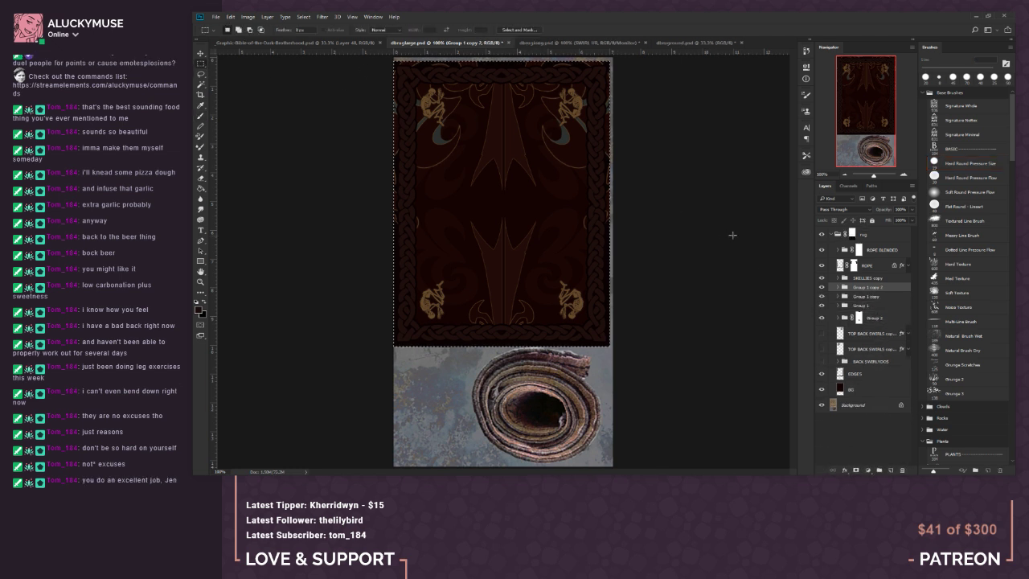
{"action": "right_click", "coordinate": [491, 151]}
{"action": "left_click", "coordinate": [540, 254]}
{"action": "right_click", "coordinate": [534, 234]}
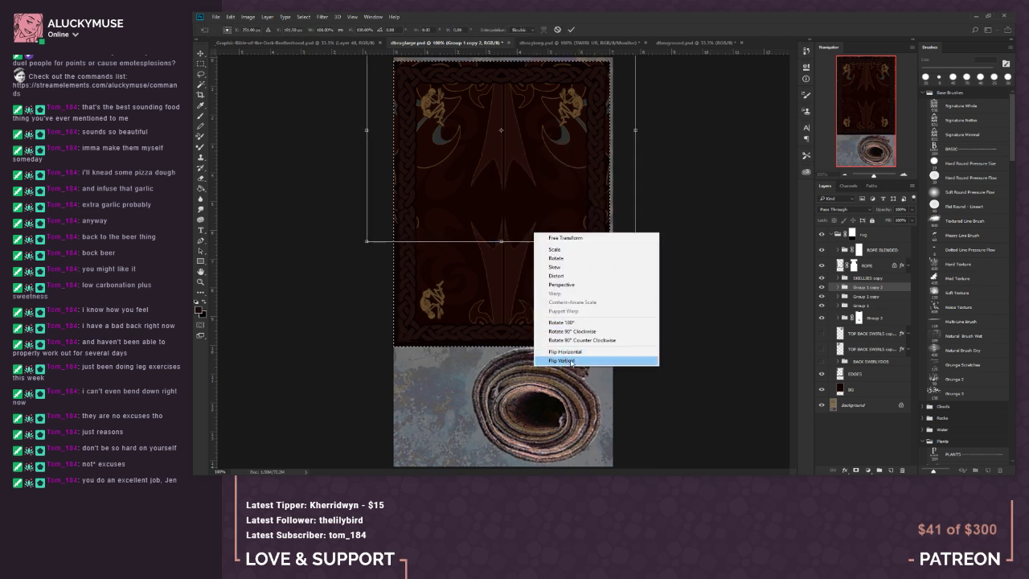
{"action": "left_click", "coordinate": [567, 361]}
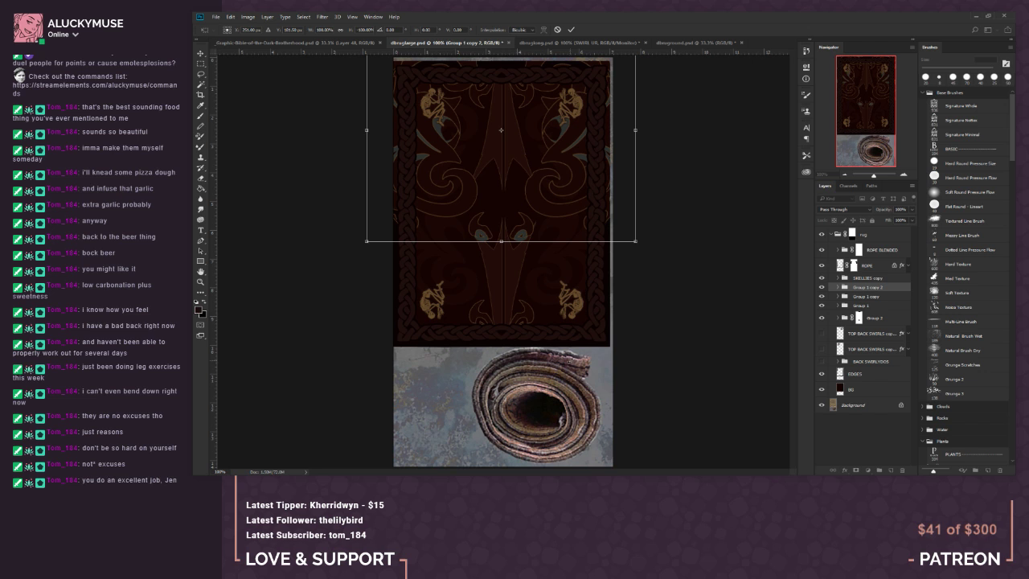
{"action": "left_click", "coordinate": [201, 65]}
{"action": "key", "text": "Return"}
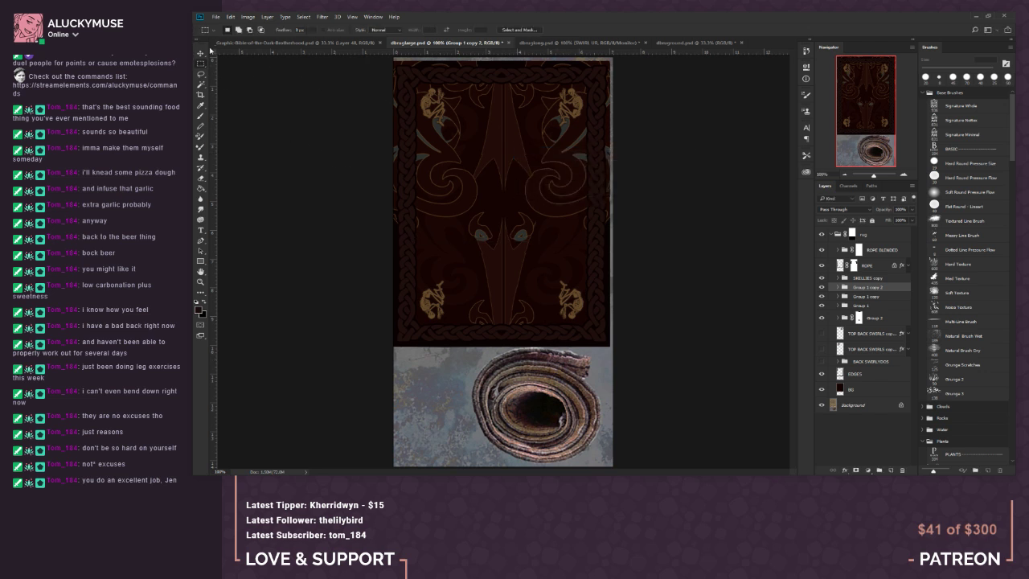
{"action": "key", "text": "v"}
{"action": "left_click_drag", "start_coordinate": [486, 121], "coordinate": [550, 189]}
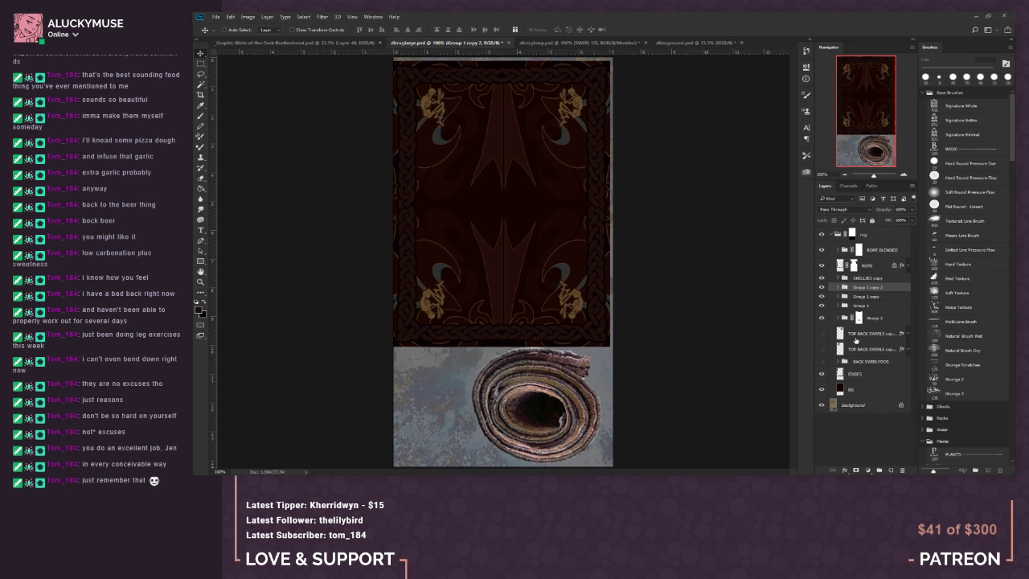
Step: Add a layer mask to Group 1 copy 2, mask out its swirls over the carpet border, and check the group hidden and shown
{"action": "left_click", "coordinate": [858, 404]}
{"action": "left_click", "coordinate": [860, 287]}
{"action": "left_click", "coordinate": [856, 471]}
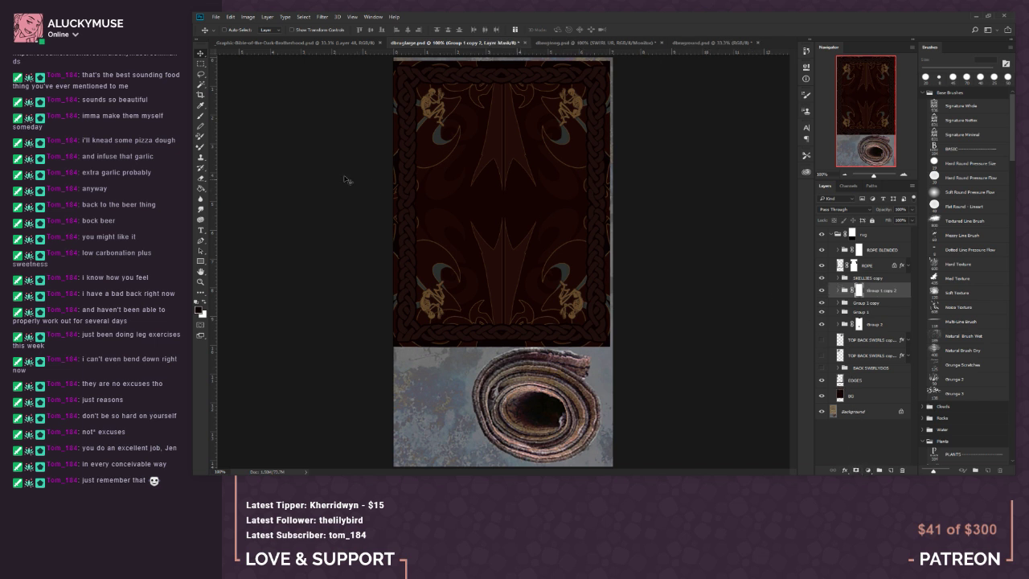
{"action": "left_click", "coordinate": [200, 118]}
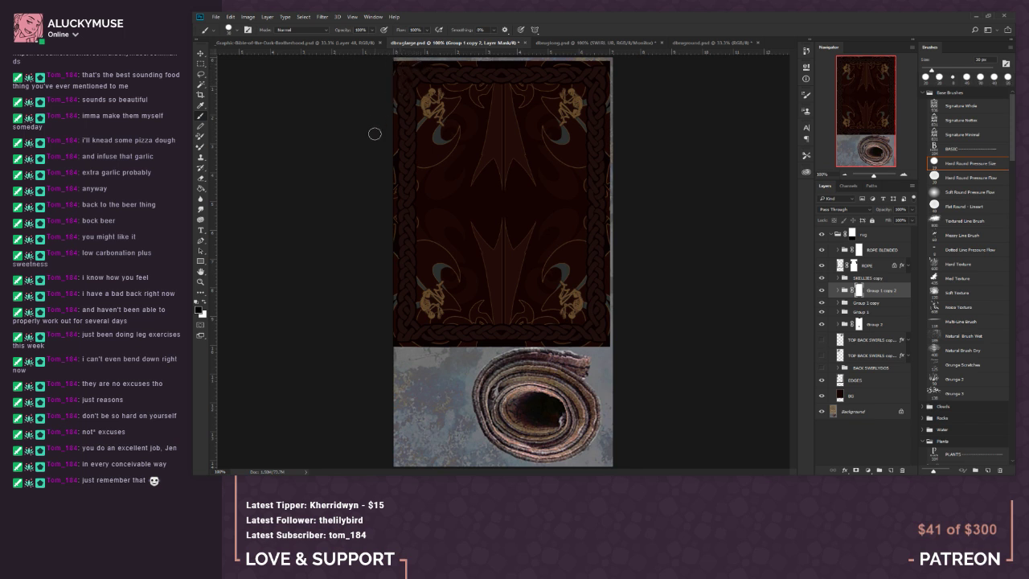
{"action": "left_click", "coordinate": [820, 291]}
{"action": "left_click", "coordinate": [820, 291]}
Step: Add a layer mask to Group 1 copy and mask out its swirls over the border, toggling the group's visibility to check
{"action": "left_click", "coordinate": [823, 303]}
{"action": "left_click", "coordinate": [822, 303]}
{"action": "left_click", "coordinate": [822, 303]}
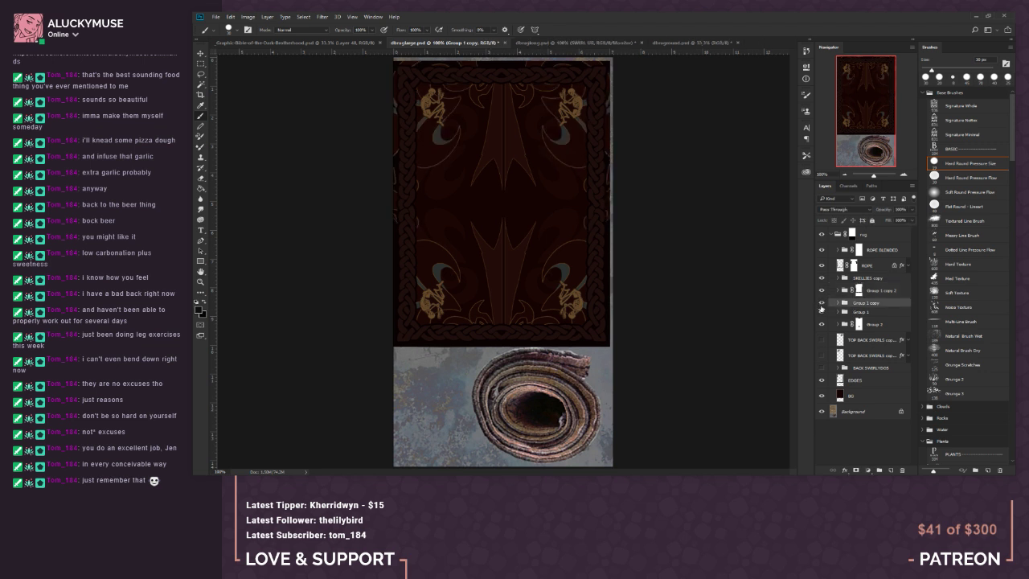
{"action": "left_click", "coordinate": [857, 470]}
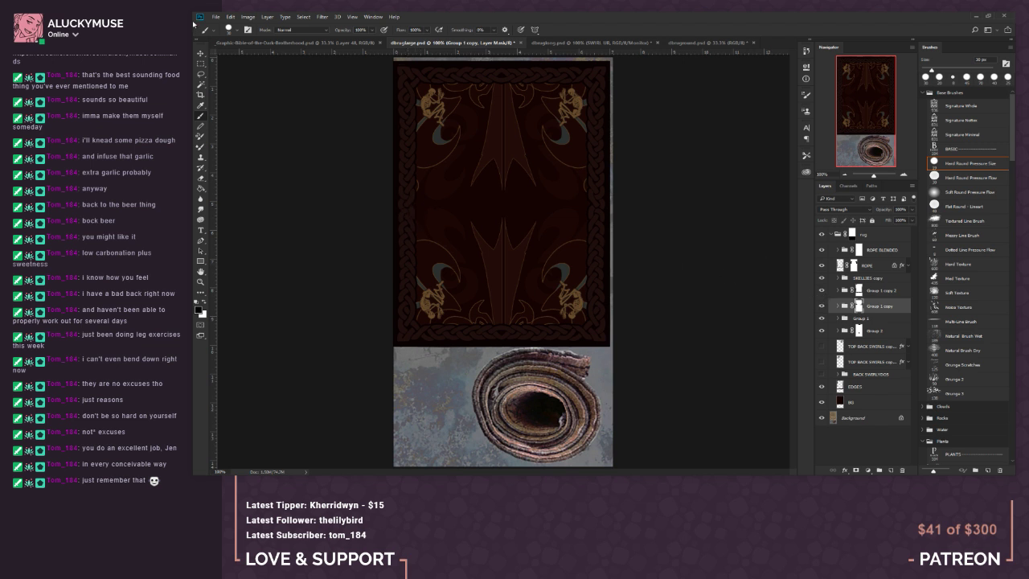
{"action": "left_click", "coordinate": [231, 16]}
{"action": "left_click", "coordinate": [231, 16]}
{"action": "left_click", "coordinate": [231, 16]}
{"action": "left_click", "coordinate": [231, 16]}
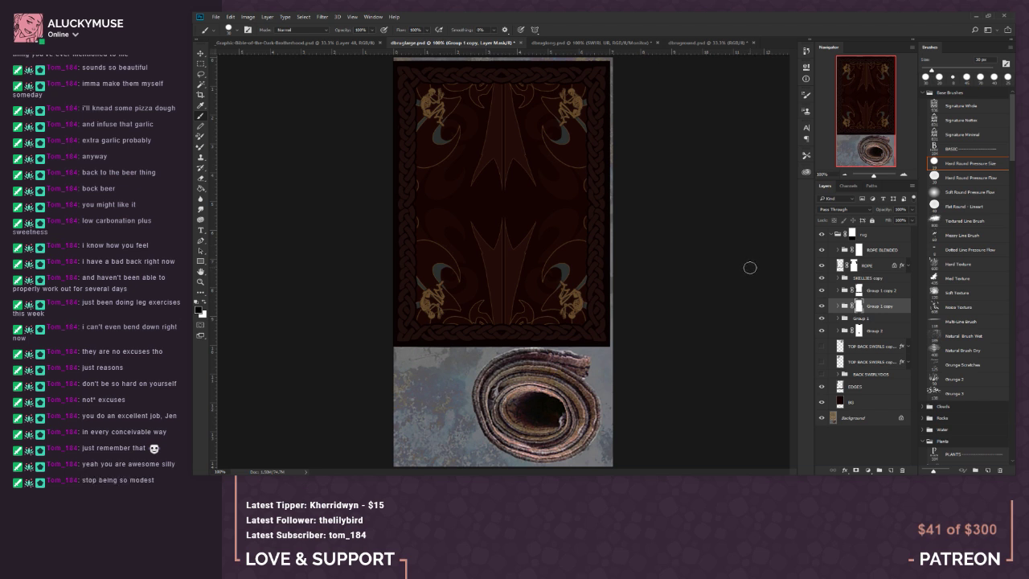
{"action": "left_click", "coordinate": [821, 306]}
{"action": "left_click", "coordinate": [821, 306]}
Step: Sample a swirl colour from the long carpet document and return to the large carpet
{"action": "left_click", "coordinate": [584, 43]}
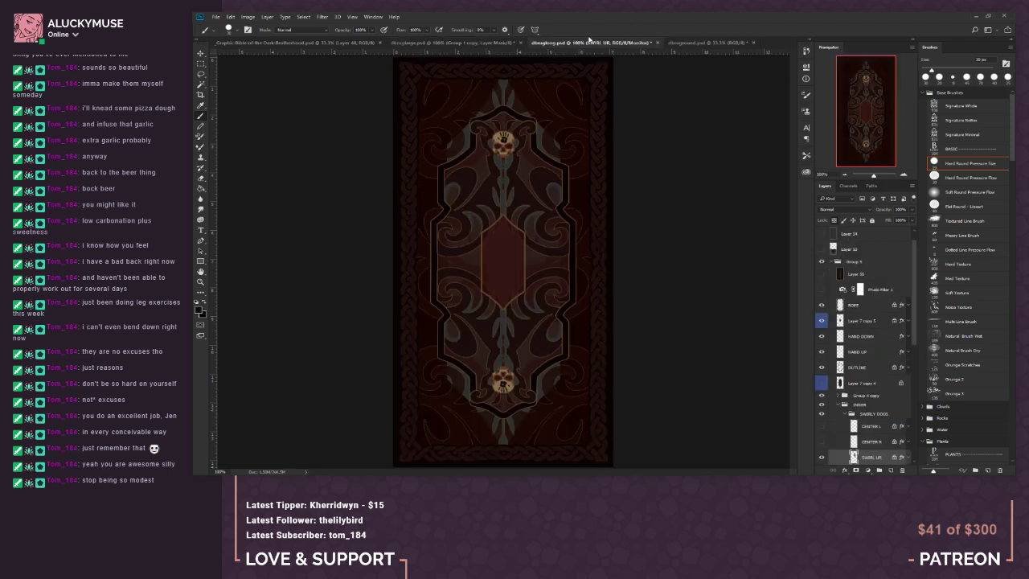
{"action": "left_click", "coordinate": [201, 106]}
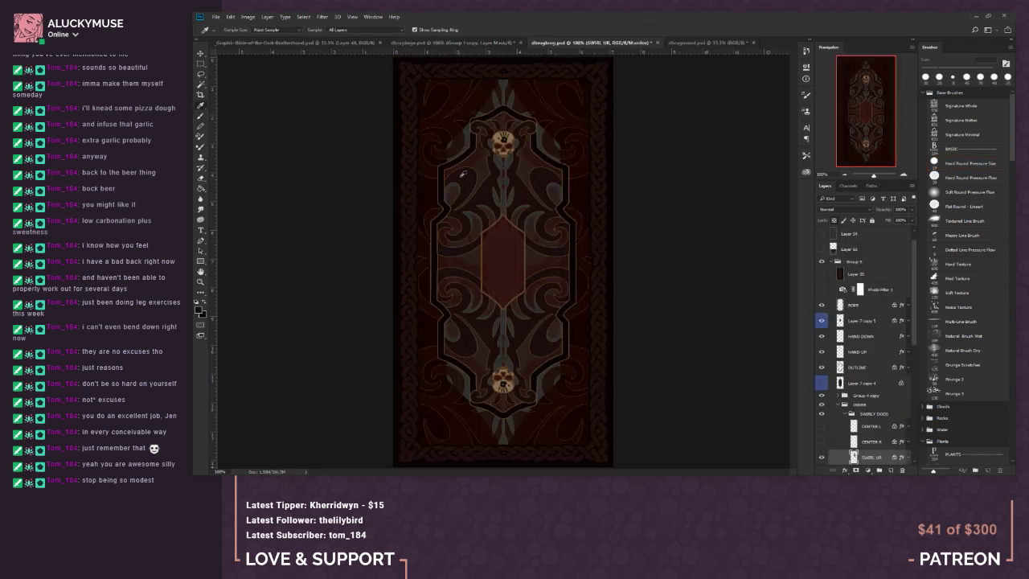
{"action": "left_click", "coordinate": [427, 43]}
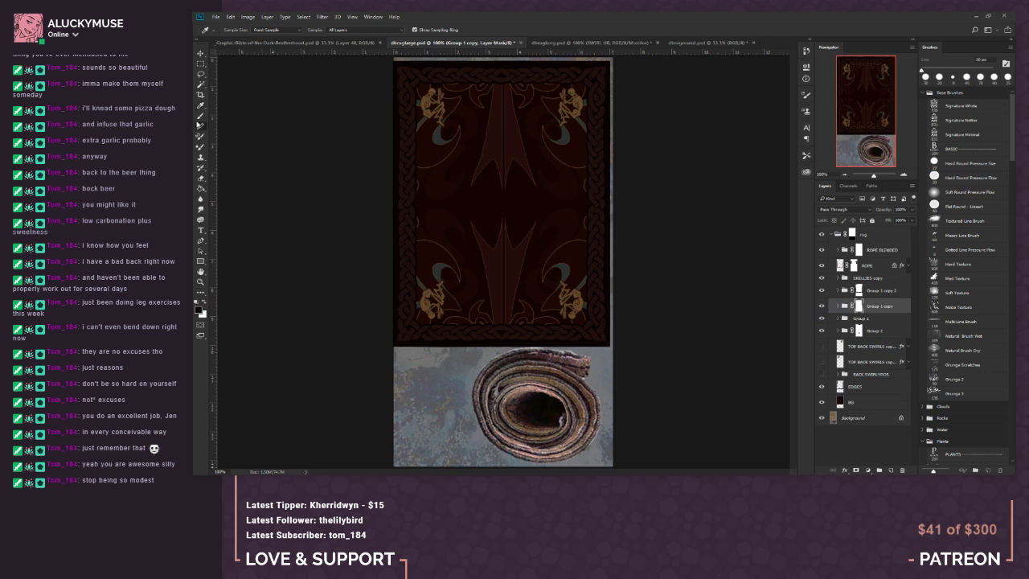
{"action": "left_click", "coordinate": [199, 125]}
Step: Check Group 1 hidden and shown, expand it, and lock the transparent pixels of Layer 3 and its three copies
{"action": "left_click", "coordinate": [821, 318]}
{"action": "left_click", "coordinate": [820, 318]}
{"action": "left_click", "coordinate": [837, 318]}
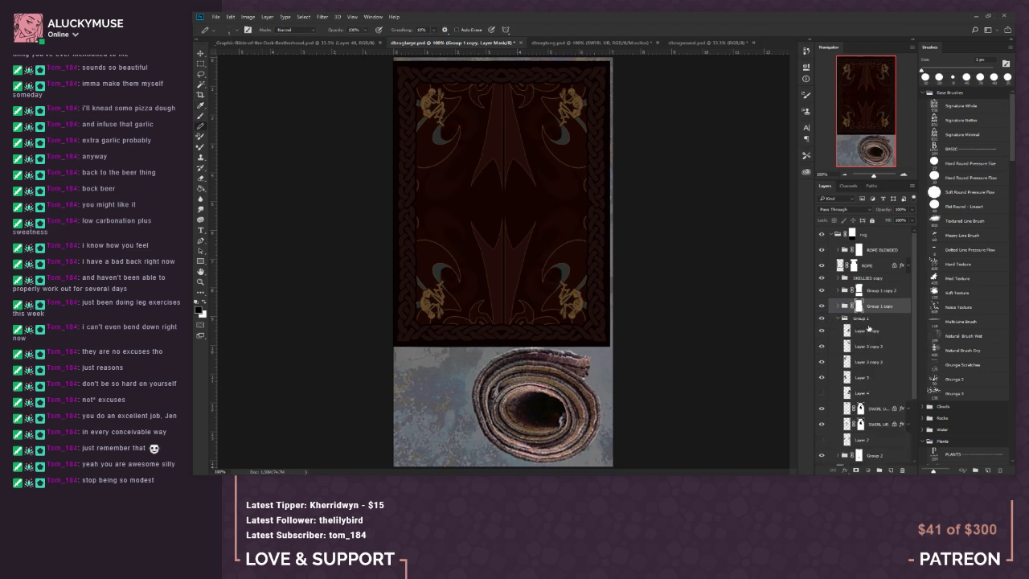
{"action": "left_click", "coordinate": [864, 325]}
{"action": "left_click", "coordinate": [850, 233]}
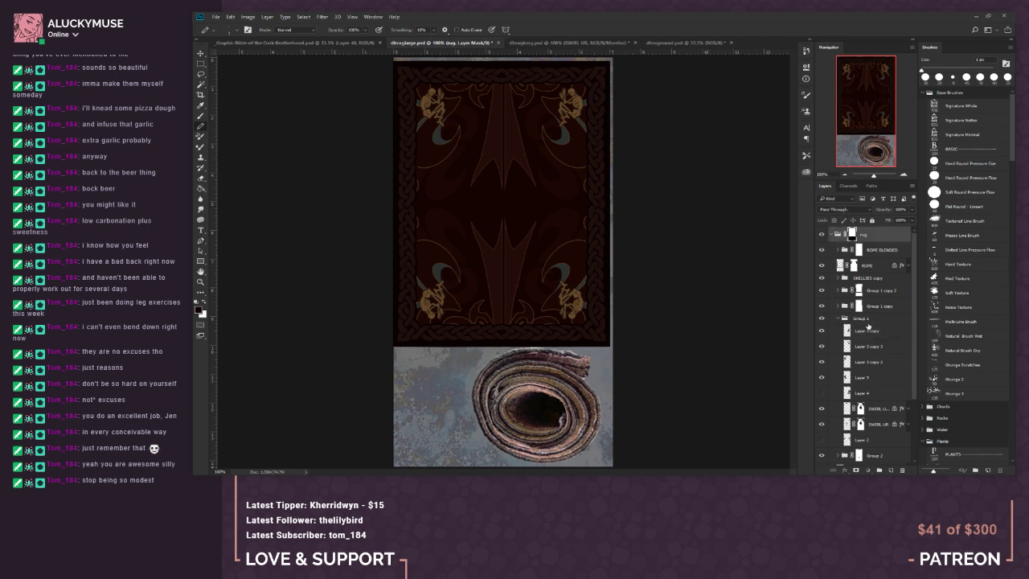
{"action": "left_click", "coordinate": [868, 330]}
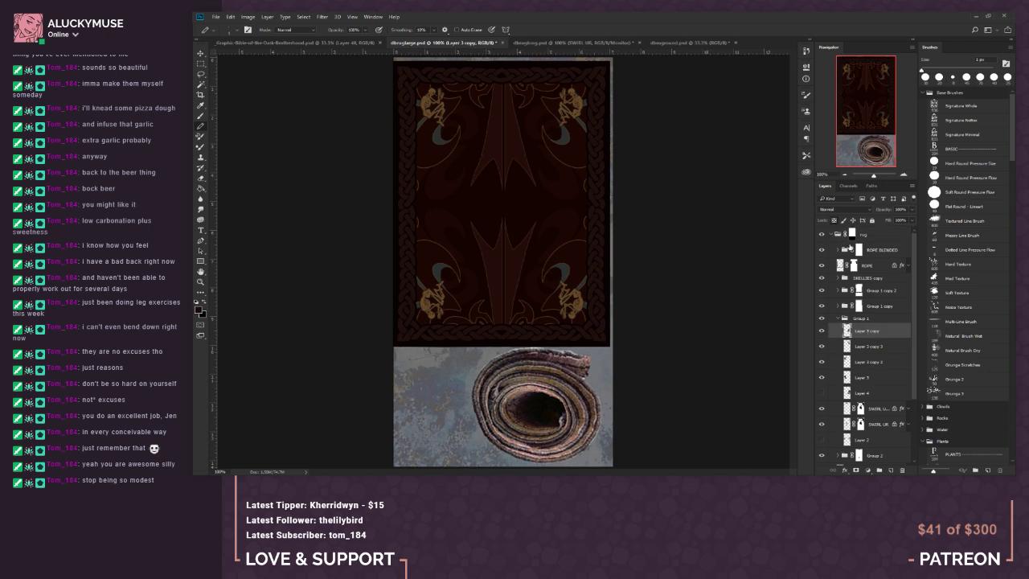
{"action": "left_click", "coordinate": [876, 345]}
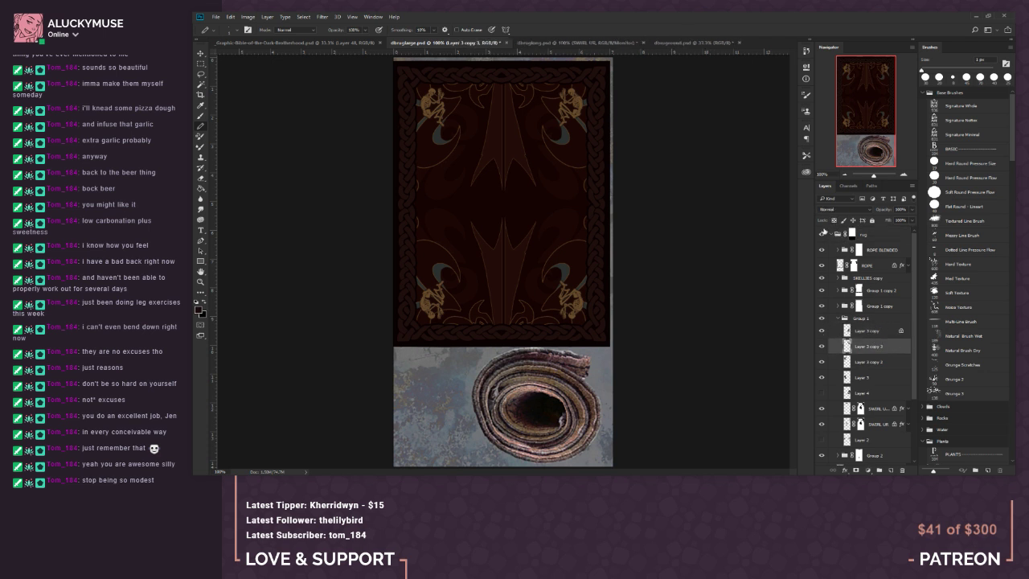
{"action": "left_click", "coordinate": [872, 362]}
{"action": "left_click", "coordinate": [862, 377]}
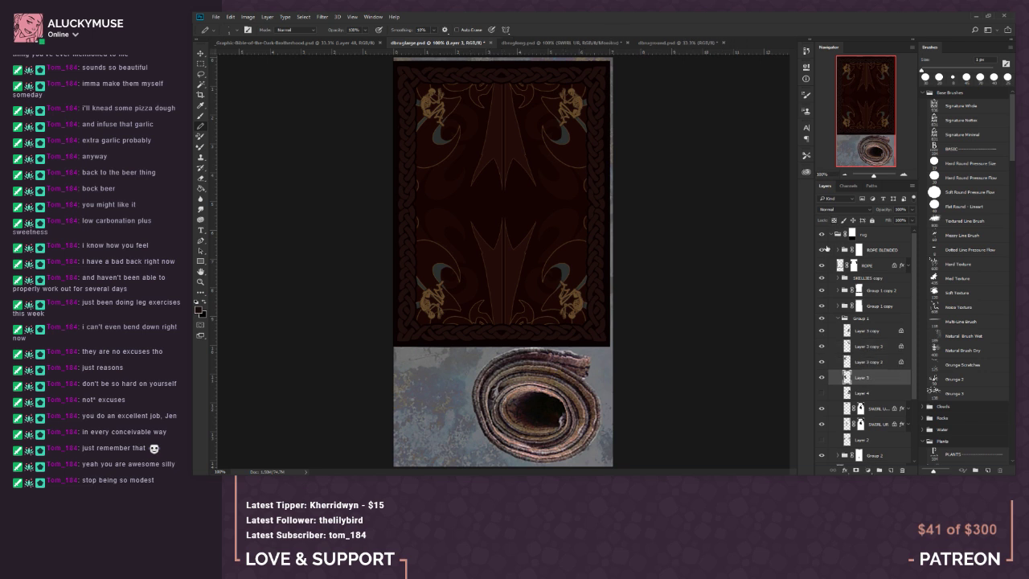
Step: Recolour the large swirls on Layer 3 and its three copies with the sampled colour, using a 175 px hard round brush
{"action": "left_click", "coordinate": [201, 116]}
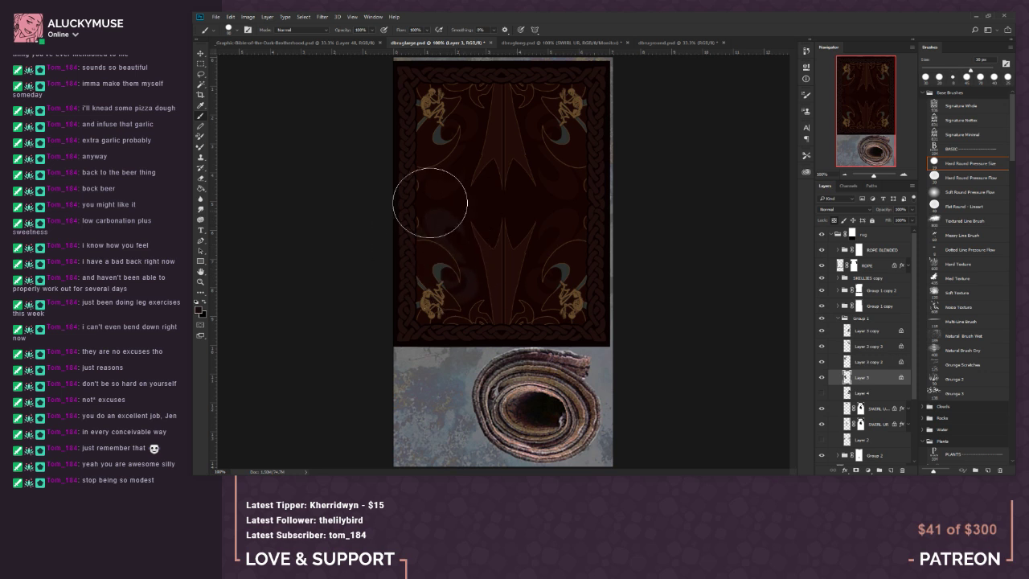
{"action": "left_click", "coordinate": [865, 360]}
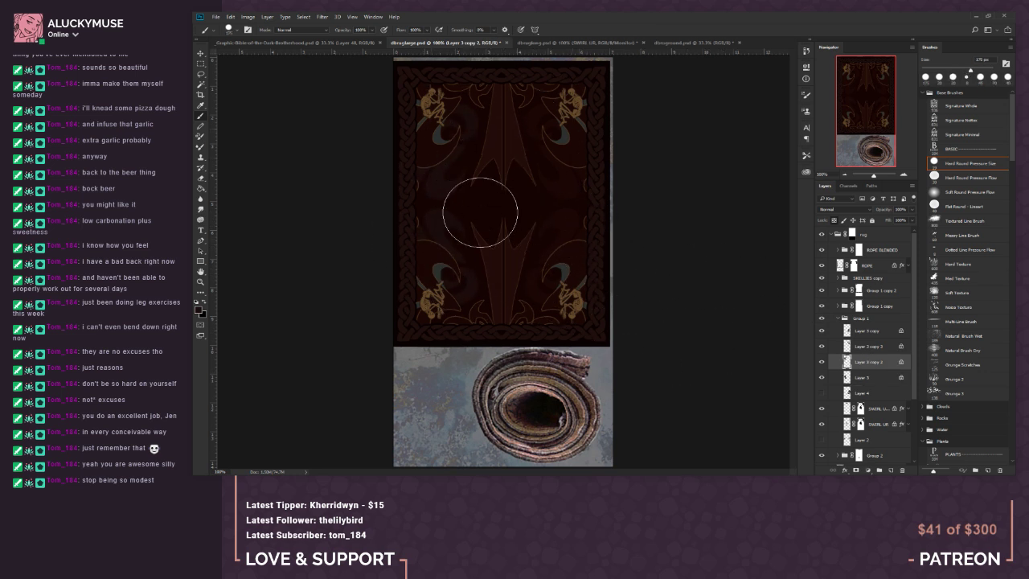
{"action": "key", "text": "alt+bracketright"}
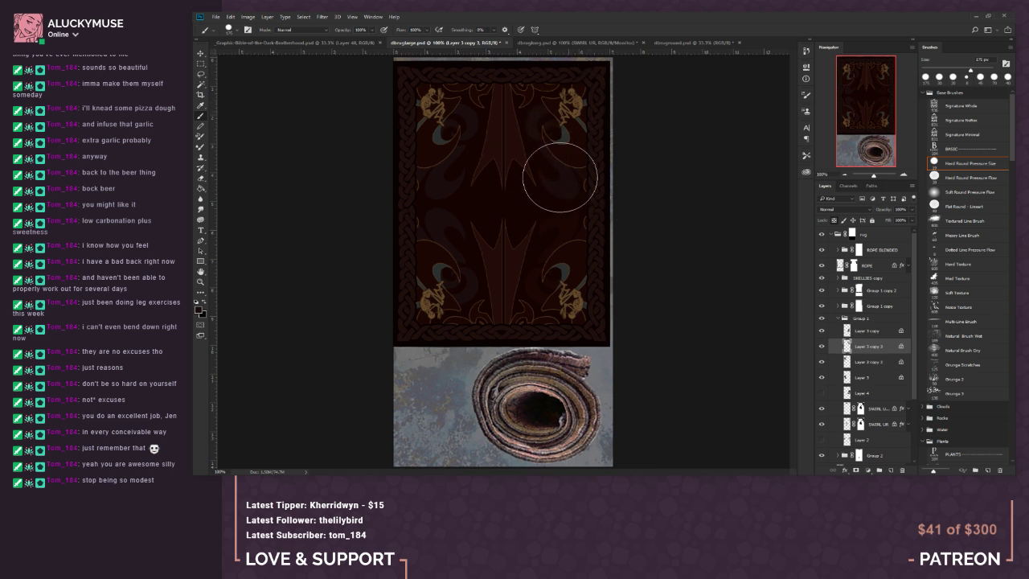
{"action": "left_click", "coordinate": [863, 331]}
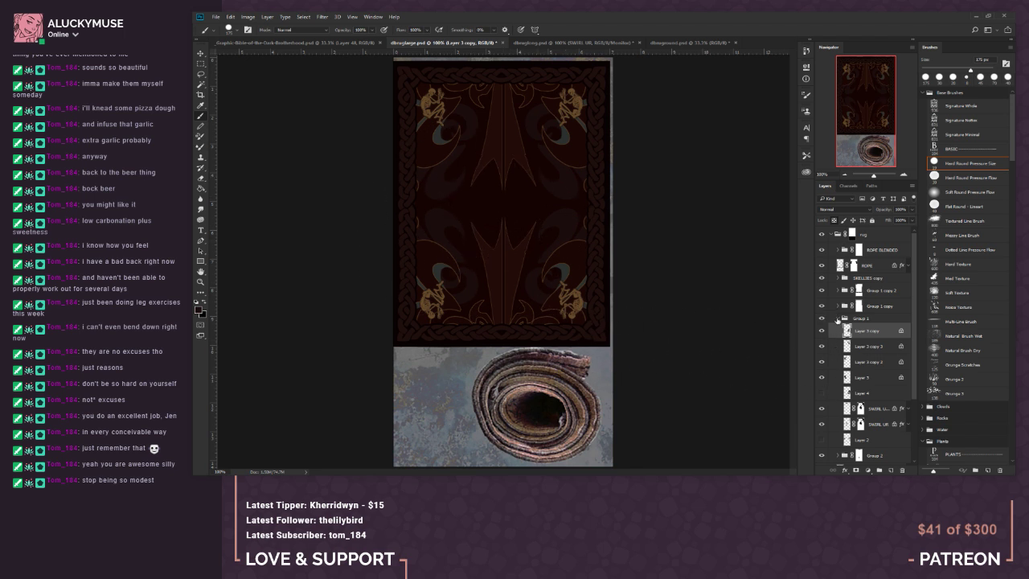
Step: Examine the recoloured carpet with Group 1 and its two SWIRL layers hidden and shown
{"action": "left_click", "coordinate": [837, 319]}
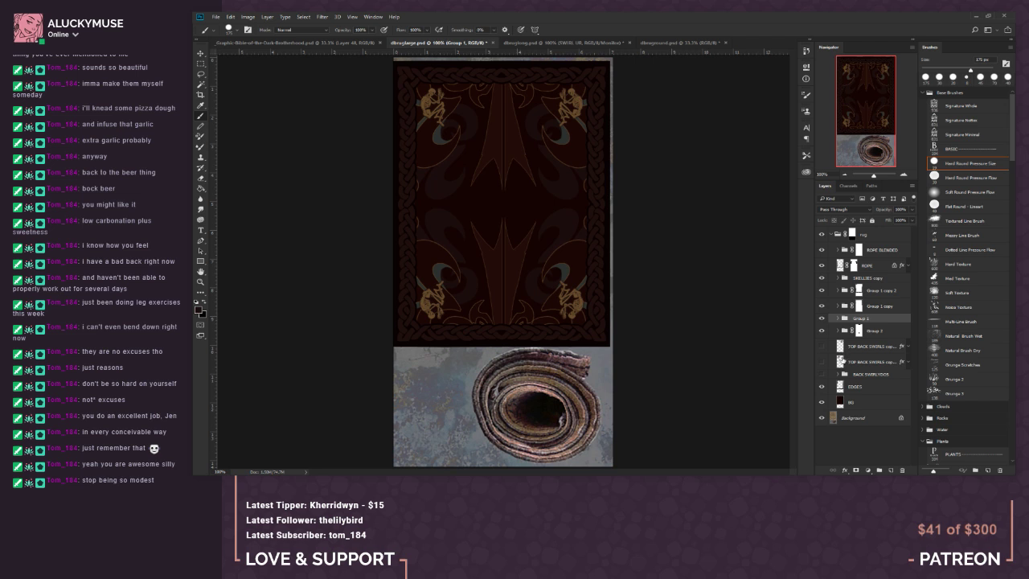
{"action": "left_click", "coordinate": [837, 319]}
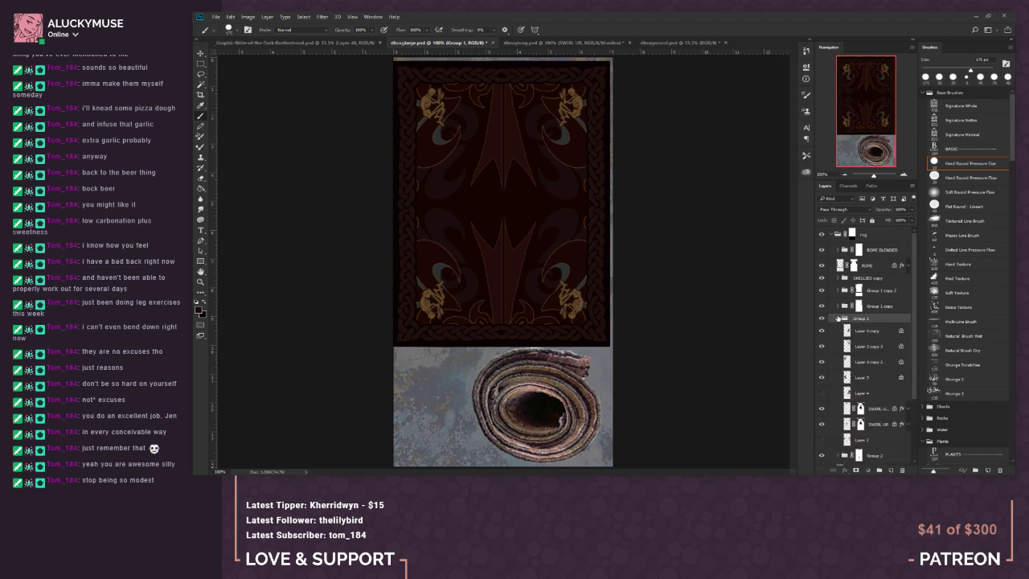
{"action": "left_click", "coordinate": [838, 319]}
{"action": "left_click", "coordinate": [820, 319]}
{"action": "left_click", "coordinate": [821, 319]}
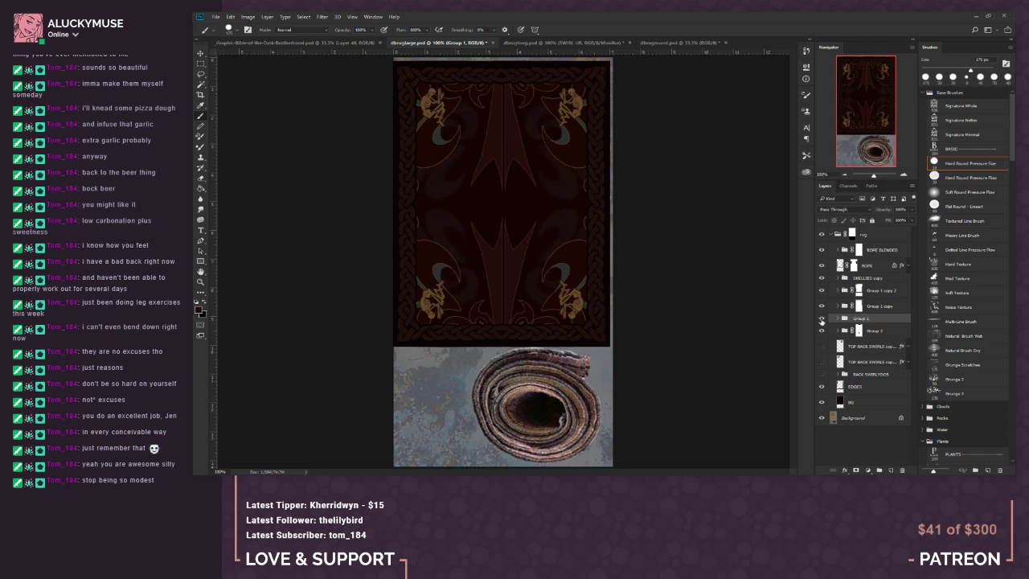
{"action": "left_click", "coordinate": [837, 320]}
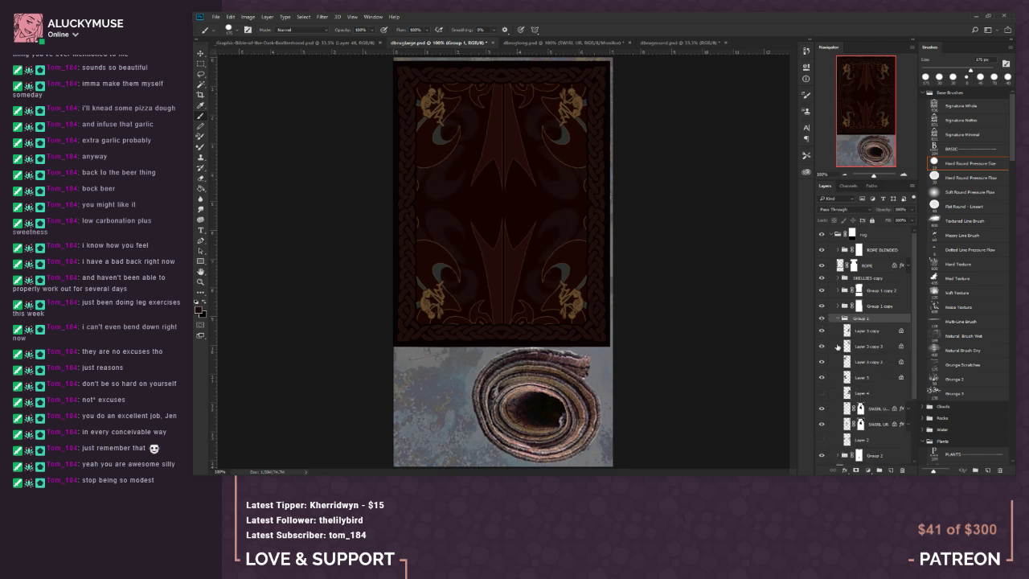
{"action": "scroll", "coordinate": [906, 338], "scroll_direction": "down", "scroll_amount": 5}
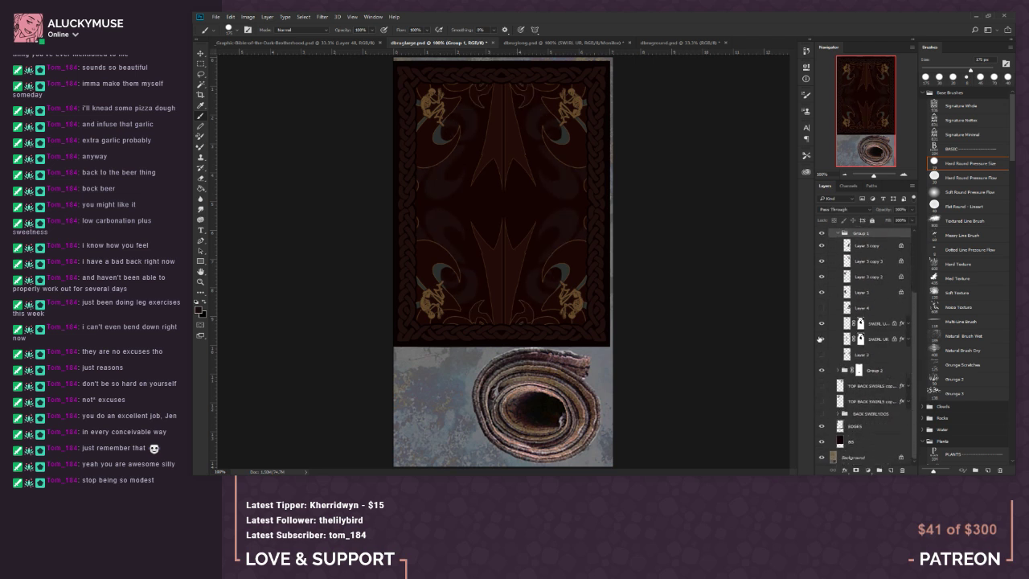
{"action": "left_click", "coordinate": [821, 324]}
{"action": "left_click", "coordinate": [822, 324]}
{"action": "left_click", "coordinate": [821, 339]}
{"action": "left_click", "coordinate": [821, 339]}
Step: Inspect the spike layers in Group 2 by toggling Layer 1 copy, dismiss the group's layer style settings, and collapse the group
{"action": "left_click", "coordinate": [839, 370]}
{"action": "left_click", "coordinate": [839, 369]}
{"action": "left_click", "coordinate": [839, 369]}
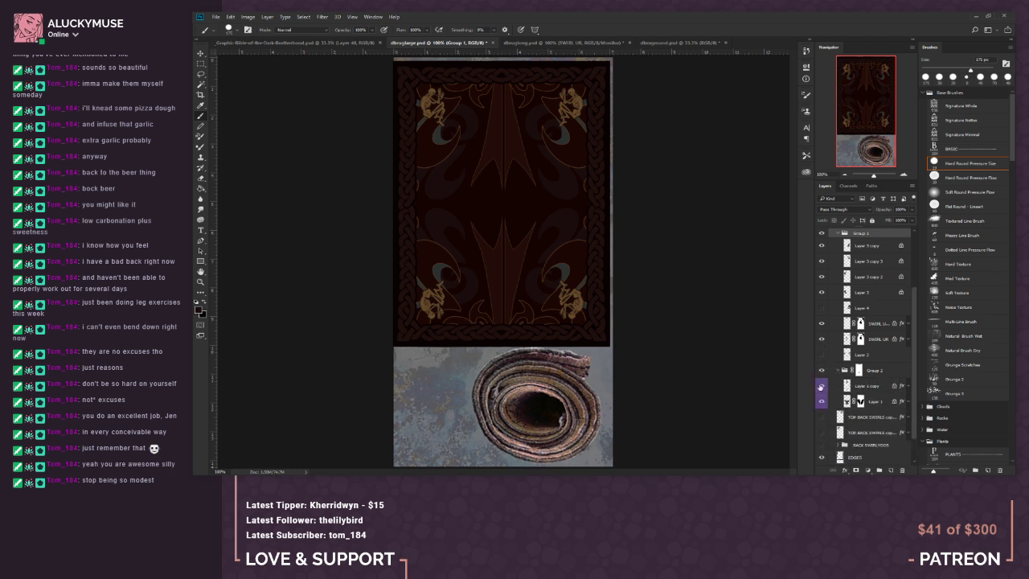
{"action": "left_click", "coordinate": [820, 387]}
{"action": "left_click", "coordinate": [821, 387]}
{"action": "left_click", "coordinate": [839, 369]}
{"action": "left_click", "coordinate": [838, 370]}
{"action": "left_click", "coordinate": [837, 371]}
{"action": "double_click", "coordinate": [837, 371]}
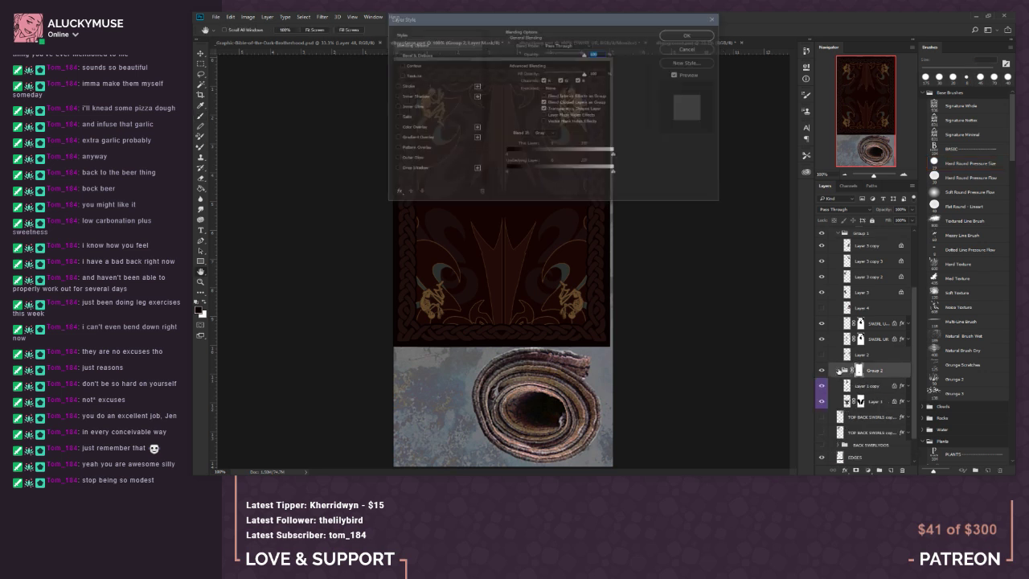
{"action": "left_click", "coordinate": [666, 50]}
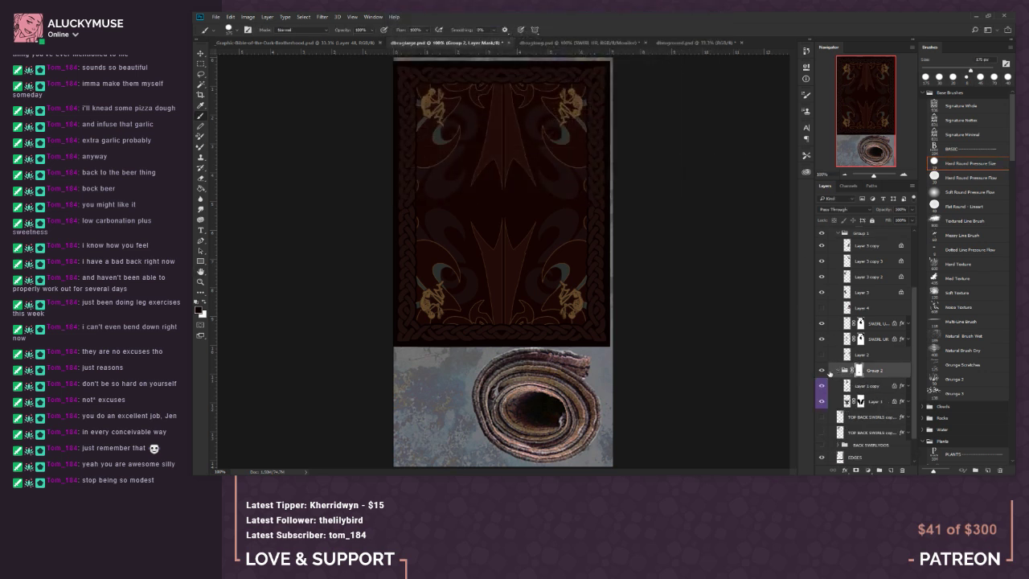
{"action": "left_click", "coordinate": [839, 370]}
{"action": "left_click", "coordinate": [819, 295]}
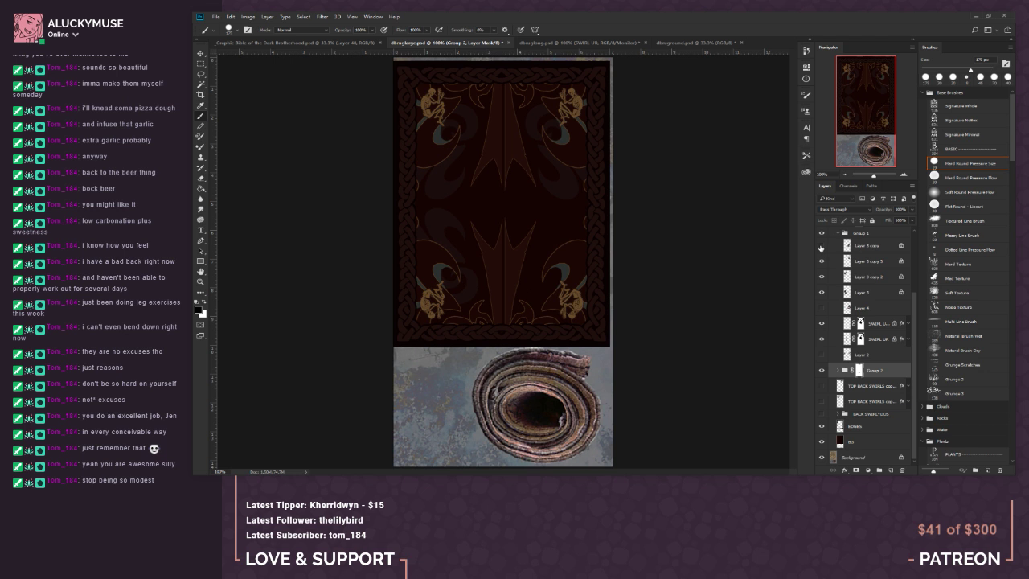
Step: Inspect Group 2 and Group 1 copy by toggling their visibility, expand Group 1 copy, collapse Group 1, and check the SWIRL UR layer
{"action": "left_click", "coordinate": [821, 370]}
{"action": "left_click", "coordinate": [821, 370]}
{"action": "scroll", "coordinate": [913, 299], "scroll_direction": "up", "scroll_amount": 3}
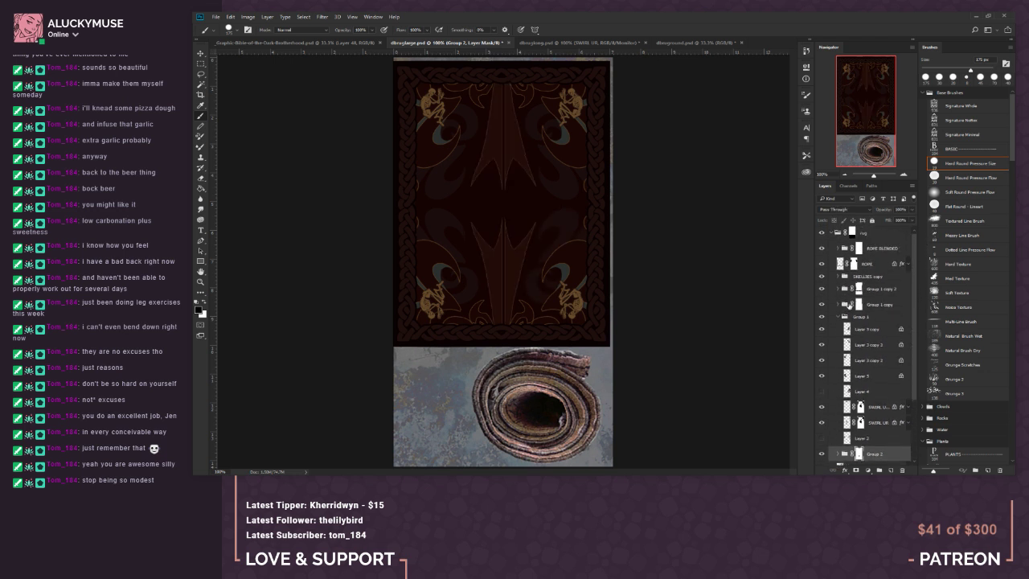
{"action": "left_click", "coordinate": [820, 306]}
{"action": "left_click", "coordinate": [821, 305]}
{"action": "left_click", "coordinate": [839, 305]}
{"action": "left_click", "coordinate": [838, 348]}
{"action": "left_click", "coordinate": [845, 322]}
{"action": "left_click", "coordinate": [821, 322]}
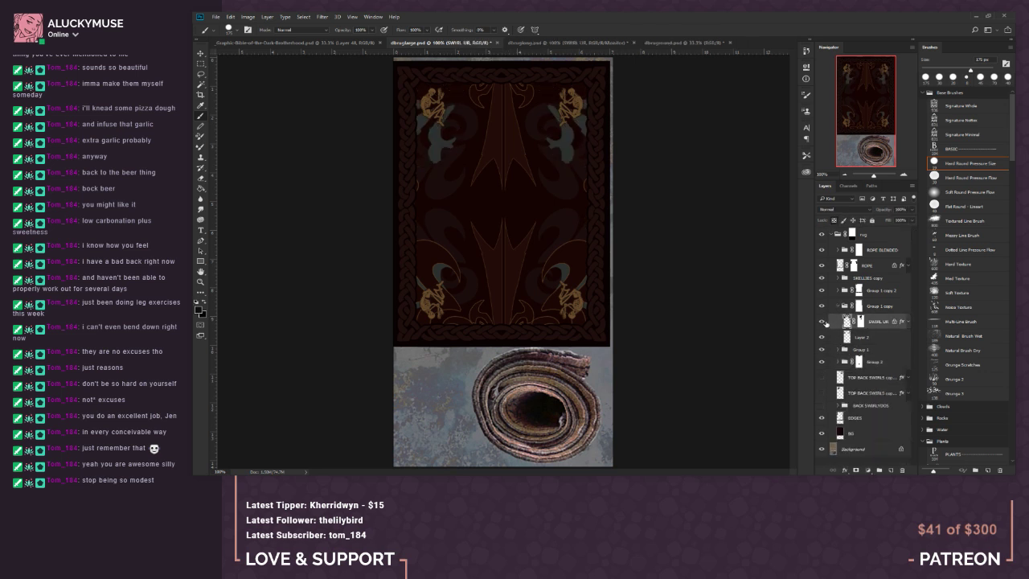
Step: Reduce the hard round brush to 20 px and inspect the carpet's swirls up close and at full view
{"action": "key", "text": "bracketleft"}
{"action": "key", "text": "bracketleft"}
{"action": "key", "text": "bracketleft"}
{"action": "key", "text": "bracketleft"}
{"action": "key", "text": "bracketleft"}
{"action": "key", "text": "bracketleft"}
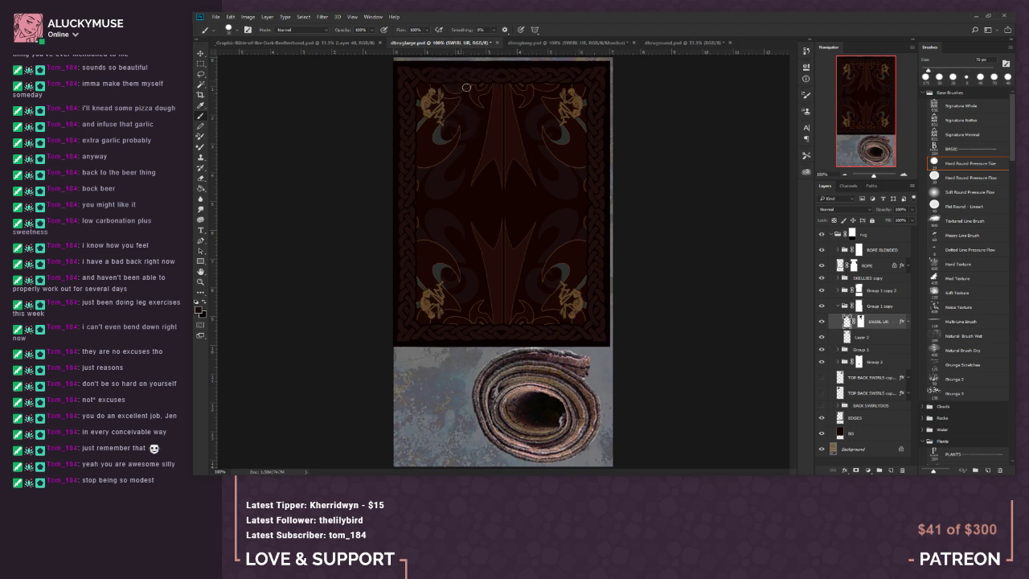
{"action": "key", "text": "bracketleft"}
{"action": "key", "text": "bracketleft"}
{"action": "key", "text": "bracketleft"}
{"action": "key", "text": "bracketleft"}
{"action": "key", "text": "bracketleft"}
{"action": "left_click", "coordinate": [842, 174]}
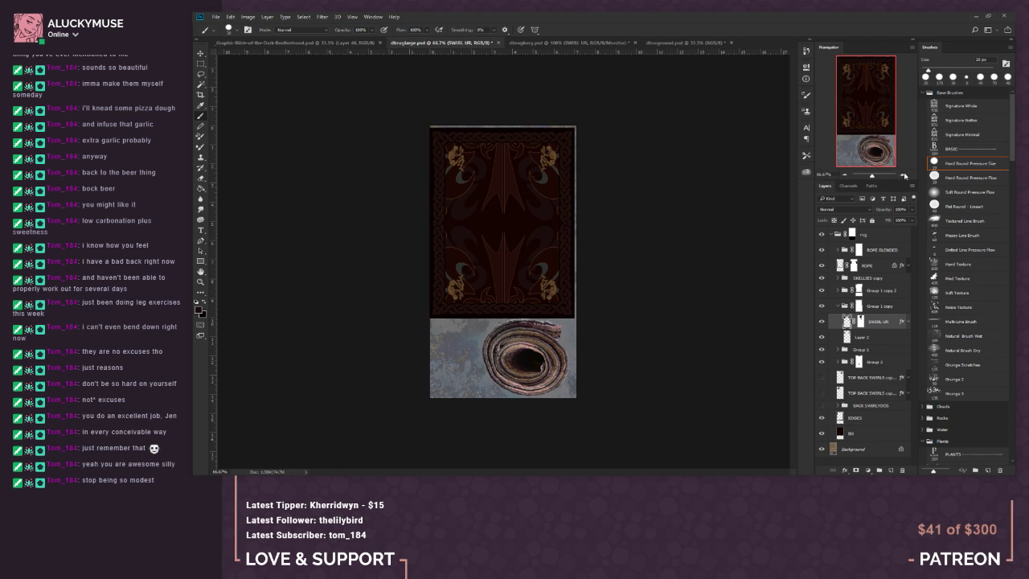
{"action": "left_click", "coordinate": [903, 174]}
{"action": "left_click", "coordinate": [903, 175]}
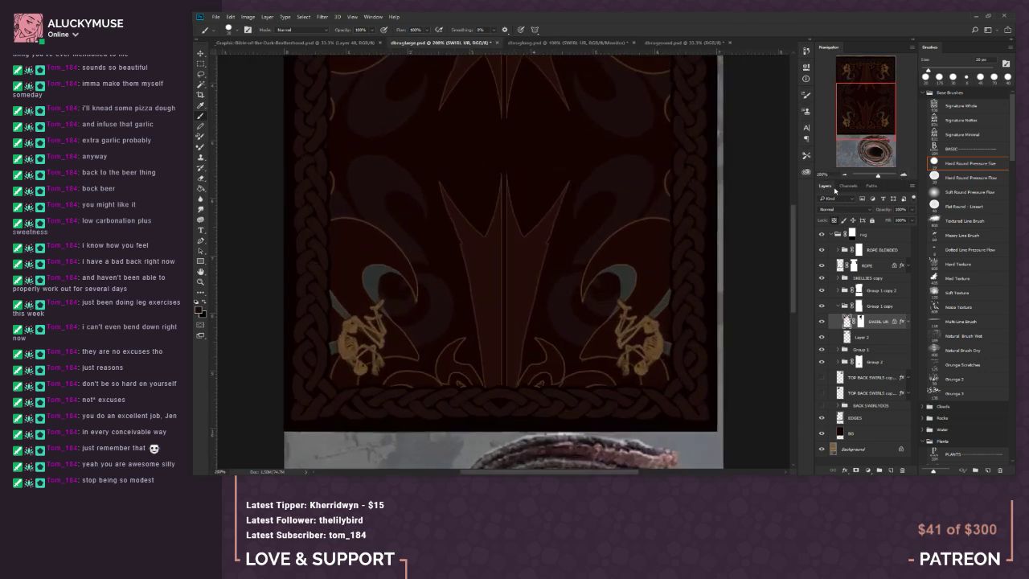
{"action": "left_click", "coordinate": [842, 174]}
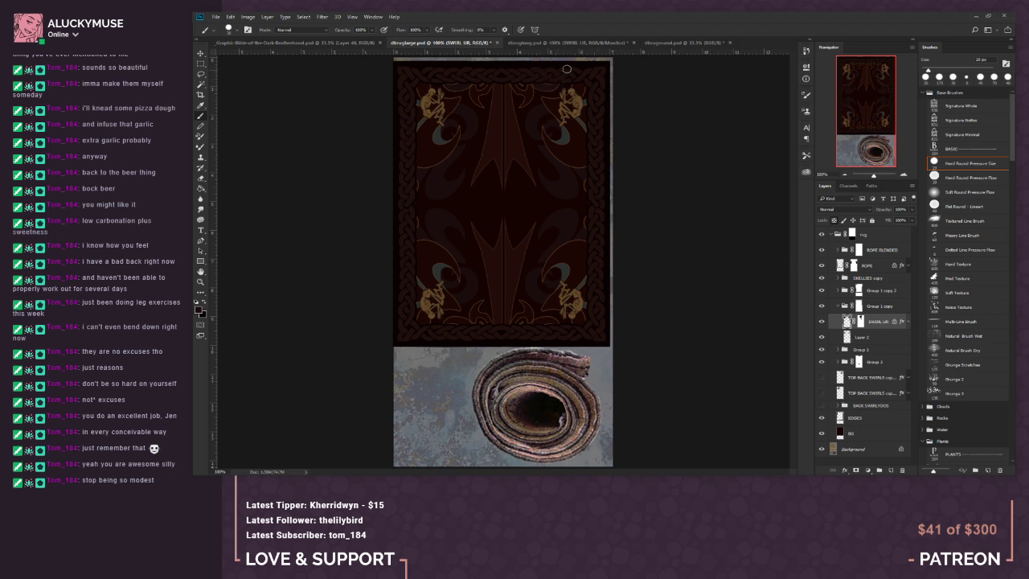
Step: Check Layer 2 in Group 1 copy, expand Group 1 copy 2, and examine its SWIRL UR layer hidden and shown
{"action": "left_click", "coordinate": [846, 338]}
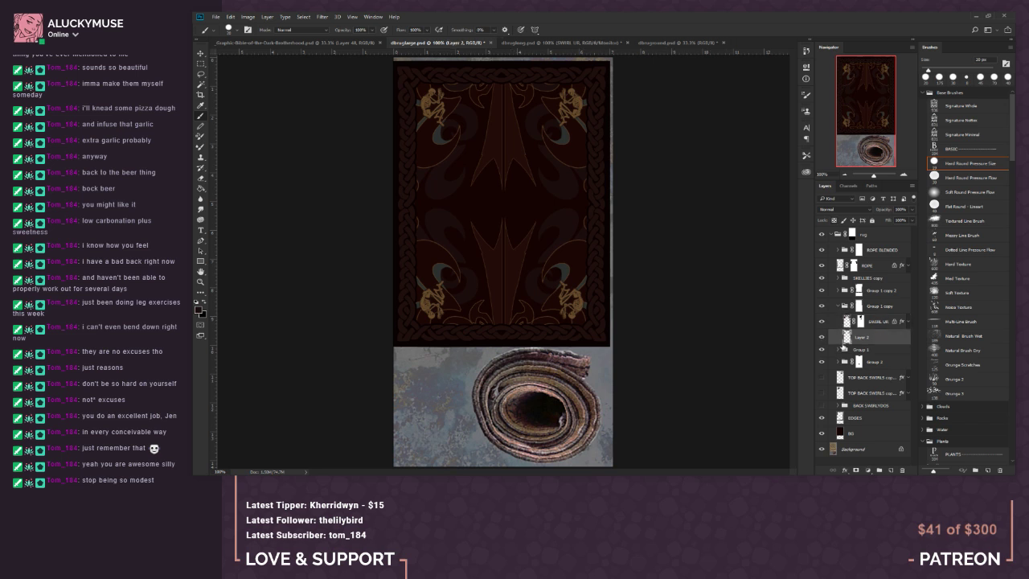
{"action": "left_click", "coordinate": [838, 291]}
{"action": "left_click", "coordinate": [844, 309]}
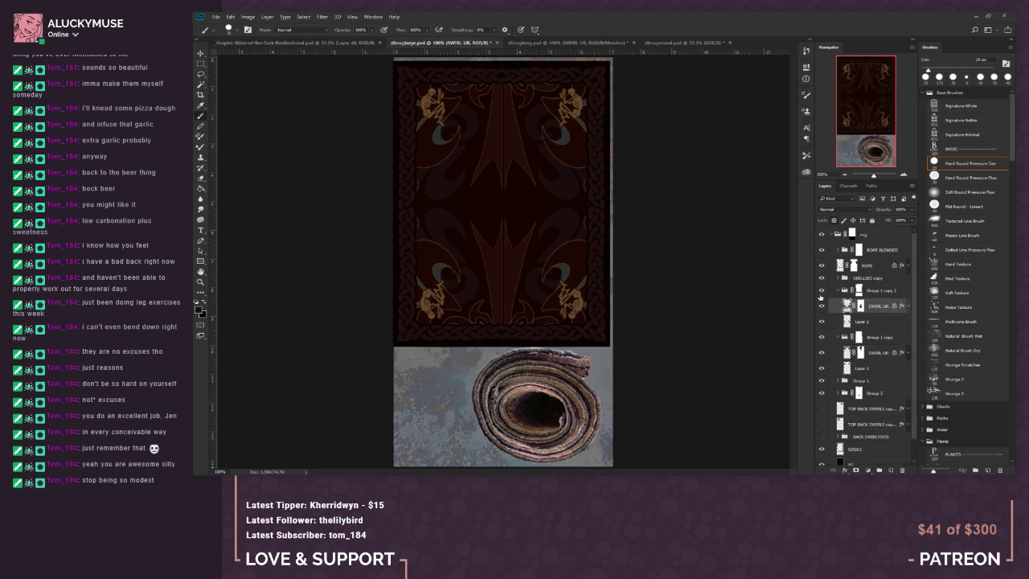
{"action": "left_click", "coordinate": [821, 307]}
{"action": "left_click", "coordinate": [821, 307]}
Step: Save the large rectangular carpet document
{"action": "left_click", "coordinate": [216, 17]}
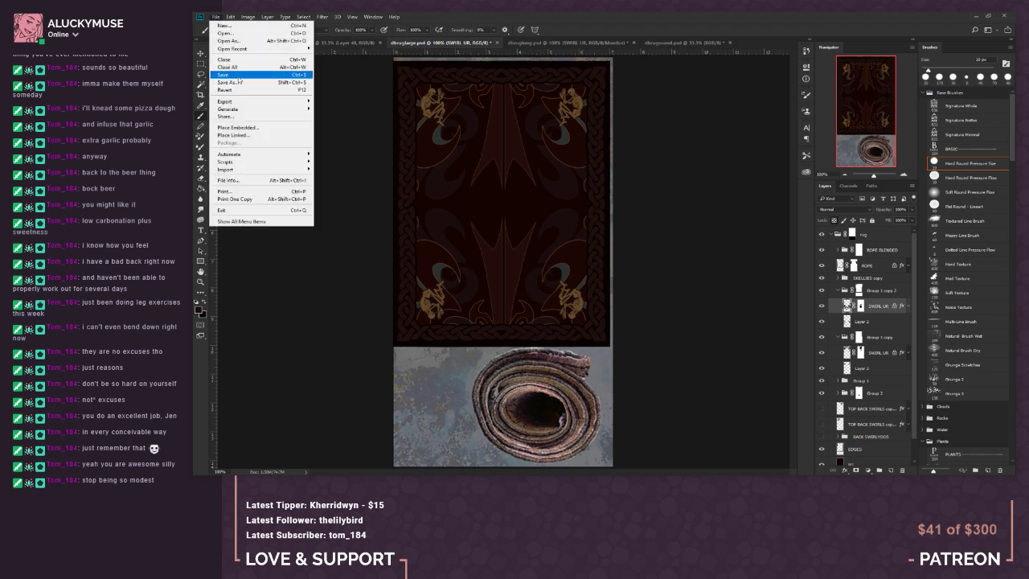
{"action": "left_click", "coordinate": [239, 76]}
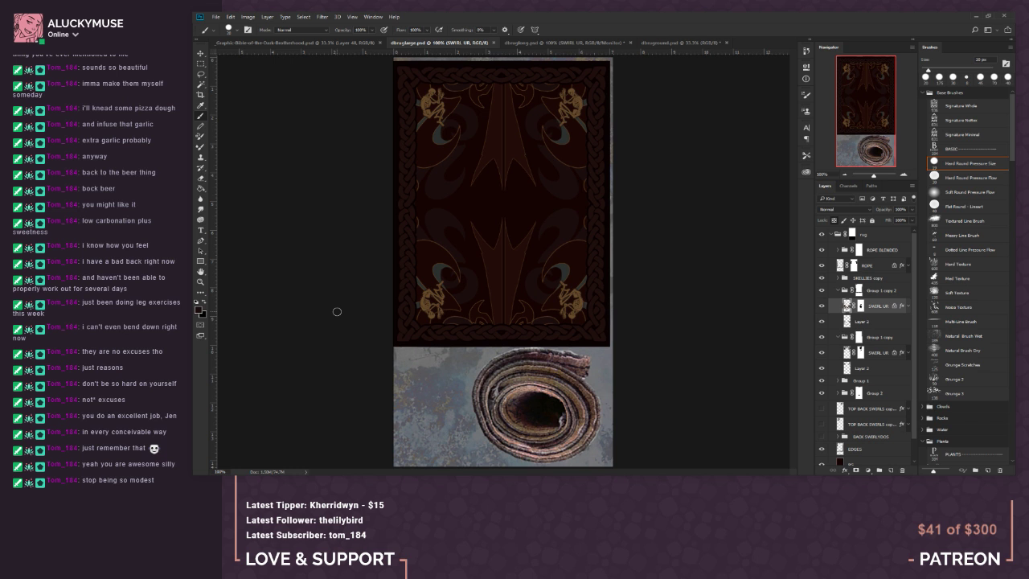
{"action": "key", "text": "ctrl+minus"}
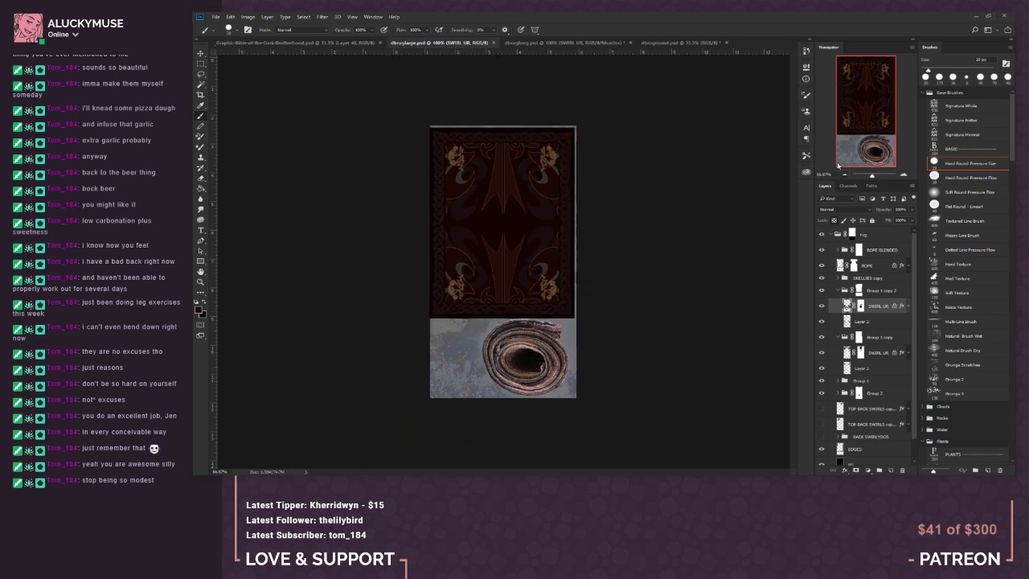
{"action": "left_click", "coordinate": [215, 17]}
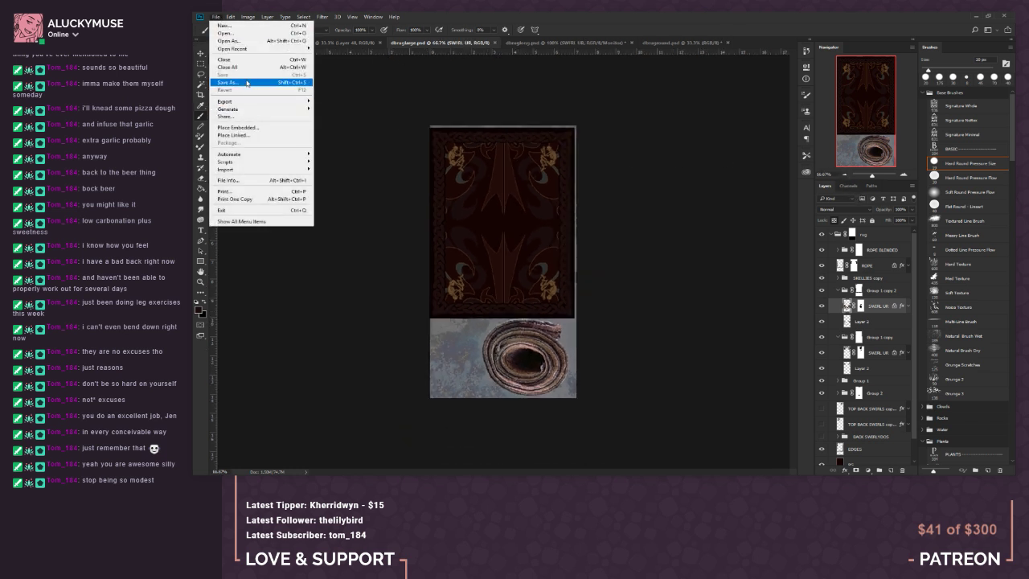
{"action": "left_click", "coordinate": [346, 159]}
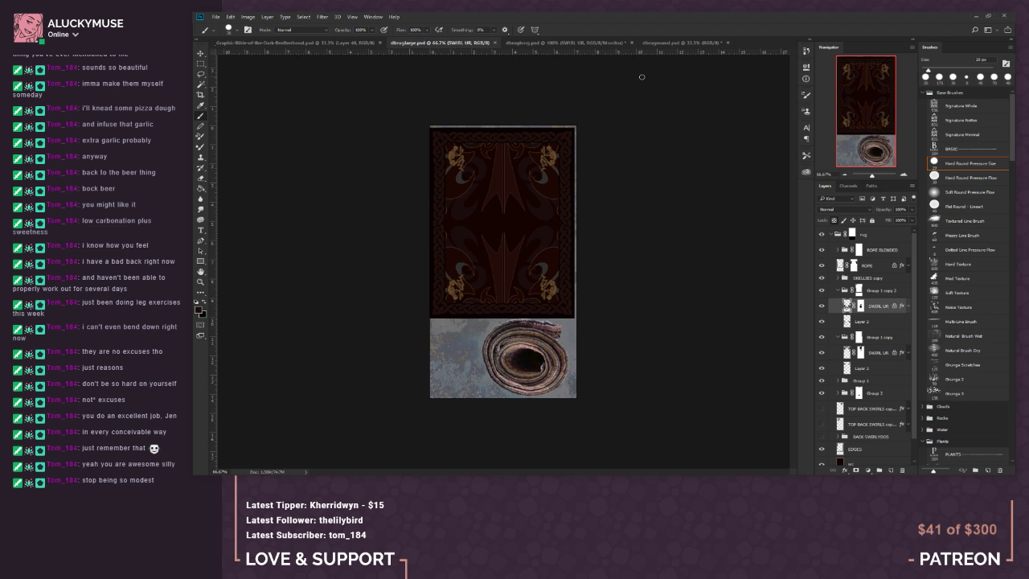
Step: Look through the long and round carpet documents, try to copy from the round carpet's selected area, and clear the selection
{"action": "left_click", "coordinate": [593, 44]}
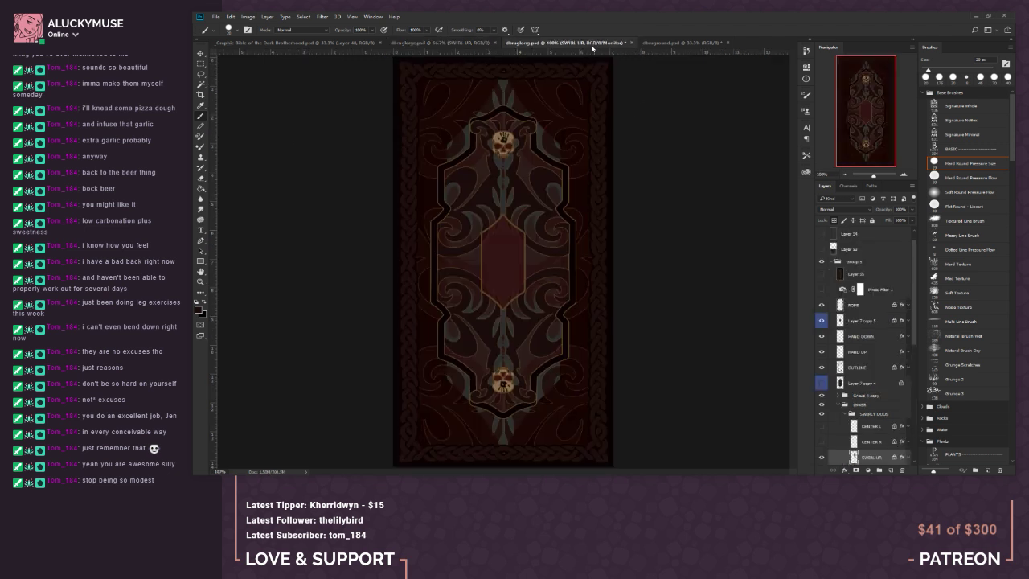
{"action": "left_click", "coordinate": [684, 45]}
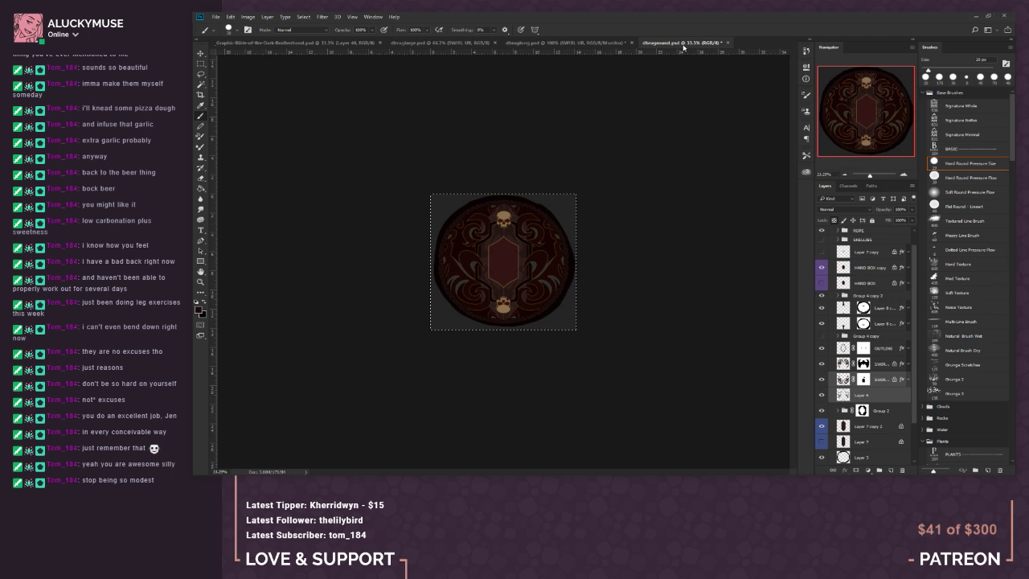
{"action": "key", "text": "ctrl+c"}
{"action": "left_click", "coordinate": [588, 189]}
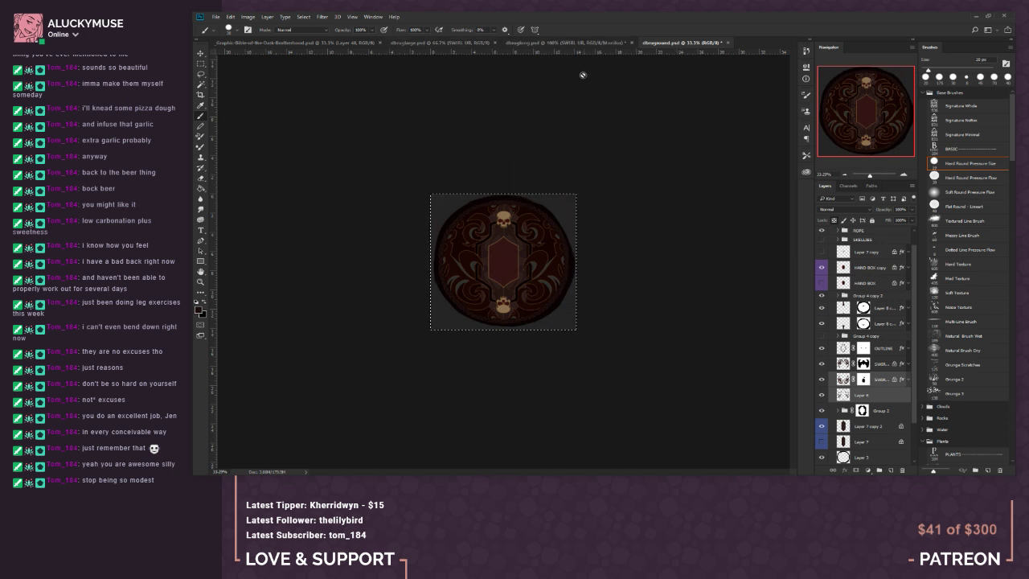
{"action": "key", "text": "m"}
{"action": "left_click", "coordinate": [344, 66]}
{"action": "key", "text": "ctrl+c"}
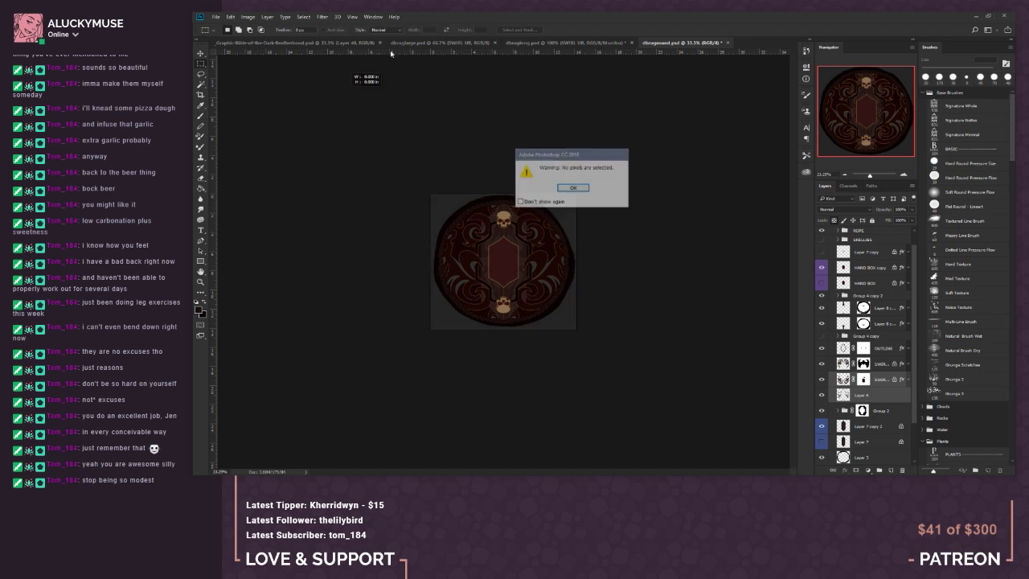
{"action": "key", "text": "Return"}
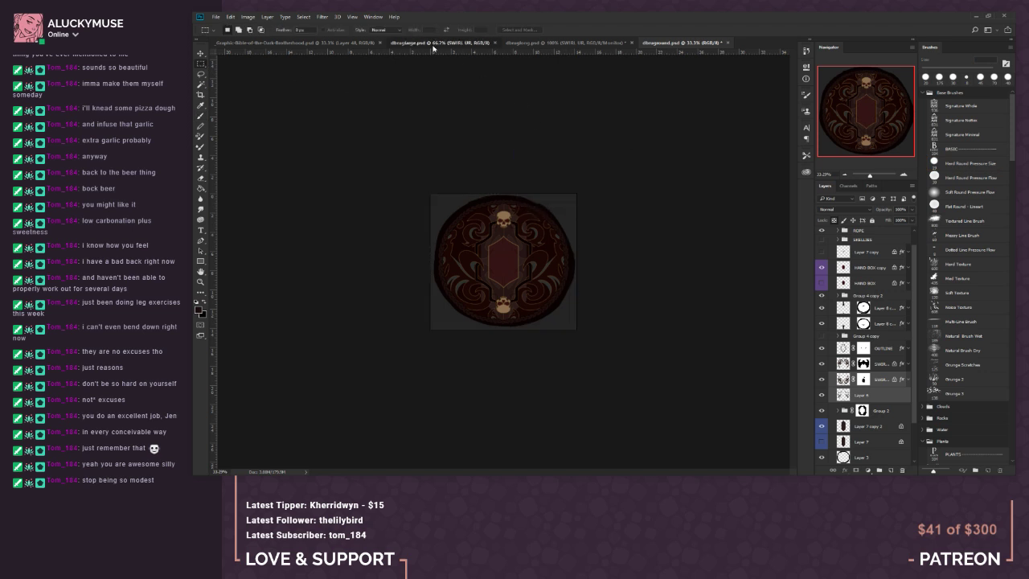
Step: Copy the HAND BOX copy layer from the round carpet document into the large carpet document, then redock the round carpet's window
{"action": "left_click", "coordinate": [433, 44]}
{"action": "left_click", "coordinate": [676, 44]}
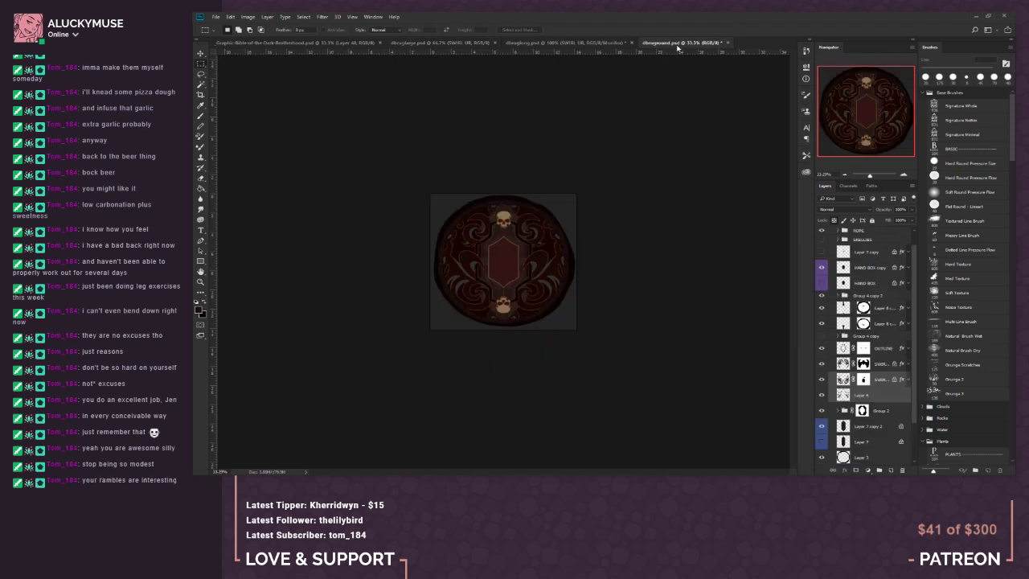
{"action": "left_click", "coordinate": [840, 271], "text": "ctrl"}
{"action": "left_click_drag", "start_coordinate": [699, 44], "coordinate": [731, 138]}
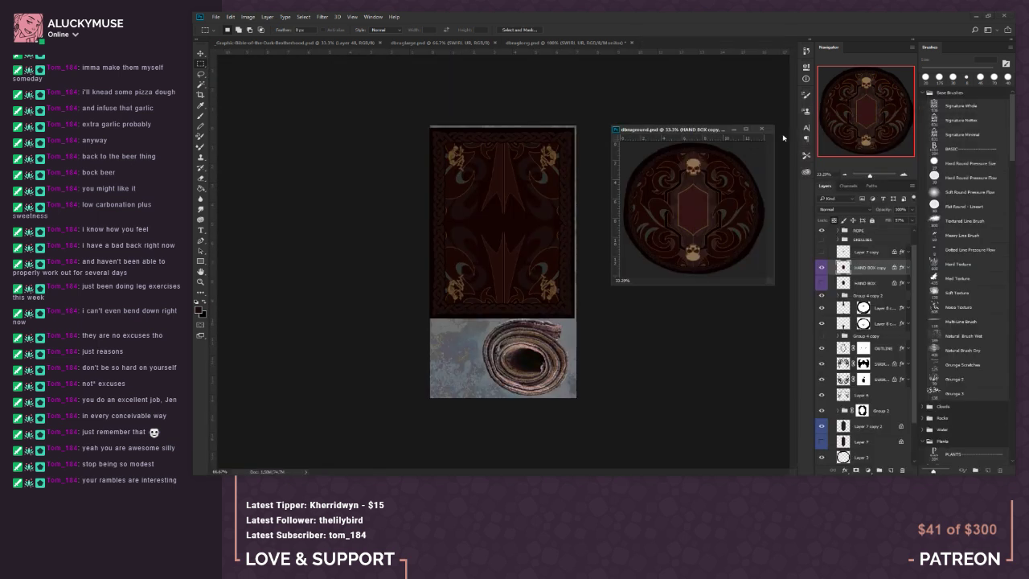
{"action": "left_click_drag", "start_coordinate": [842, 267], "coordinate": [515, 217]}
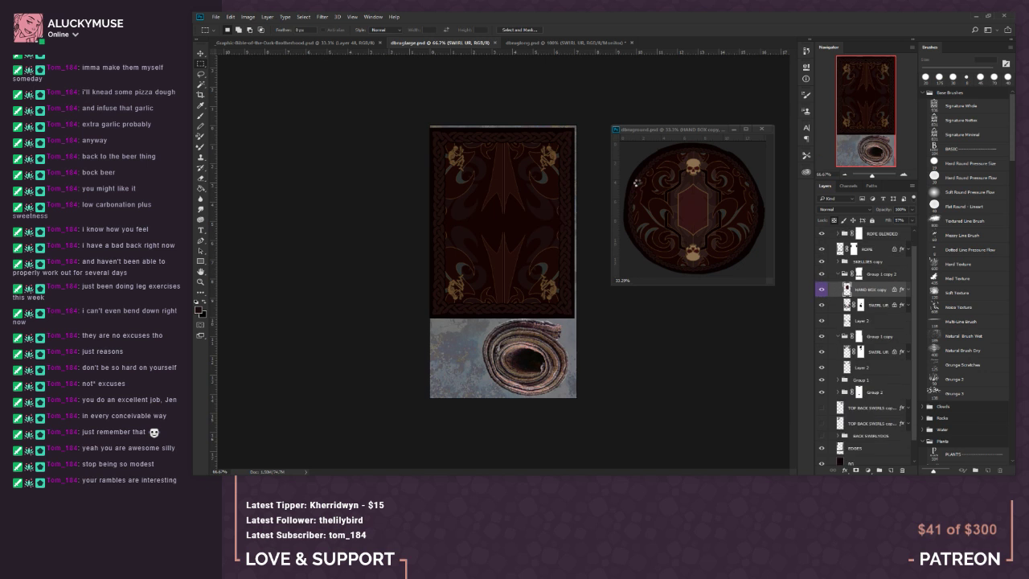
{"action": "left_click_drag", "start_coordinate": [694, 130], "coordinate": [700, 42]}
{"action": "left_click", "coordinate": [473, 42]}
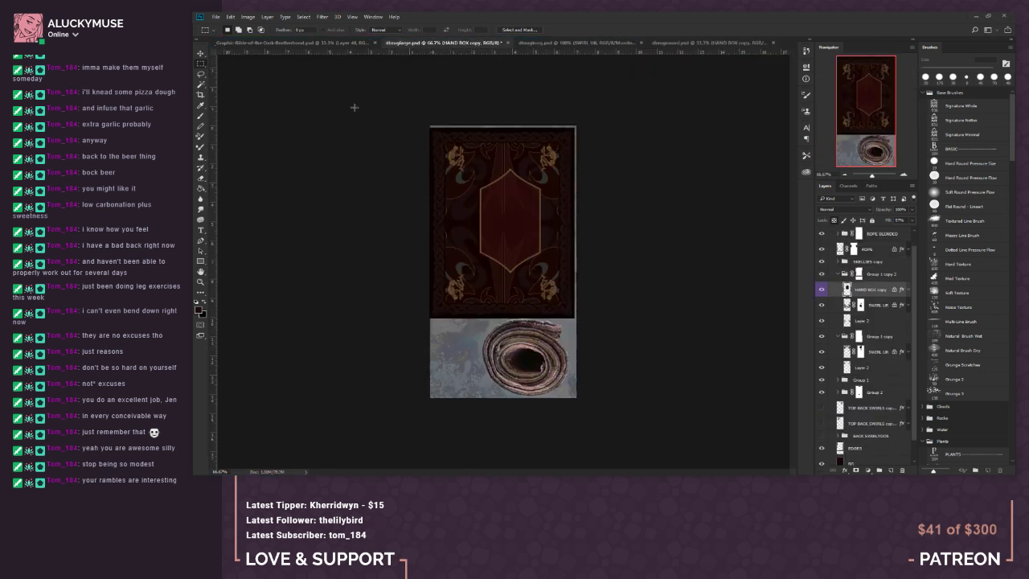
Step: Scale the hexagonal HAND BOX copy panel down proportionally to about 2.3 in wide and centre it on the large carpet
{"action": "left_click", "coordinate": [904, 174]}
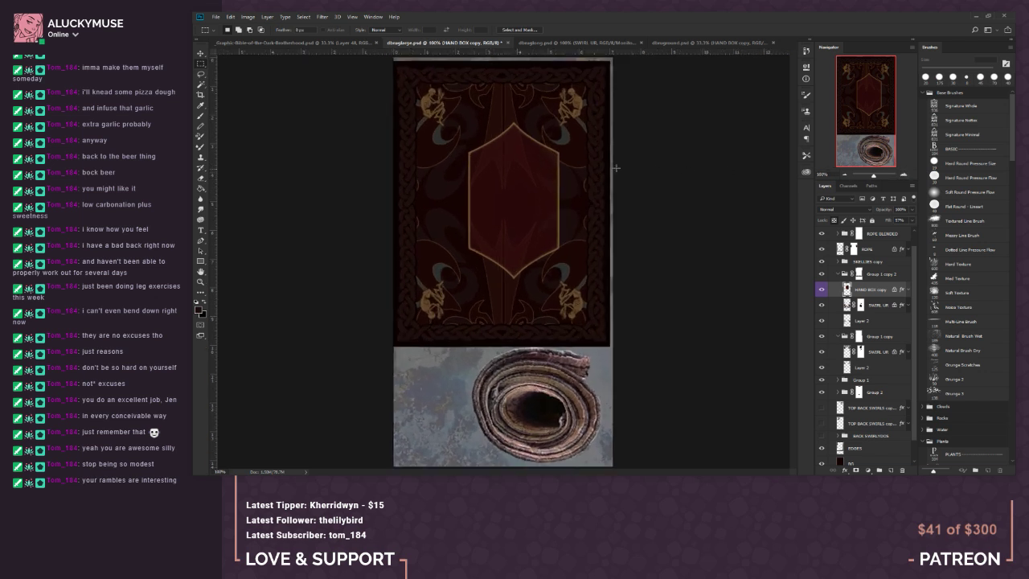
{"action": "right_click", "coordinate": [495, 174]}
{"action": "left_click", "coordinate": [538, 251]}
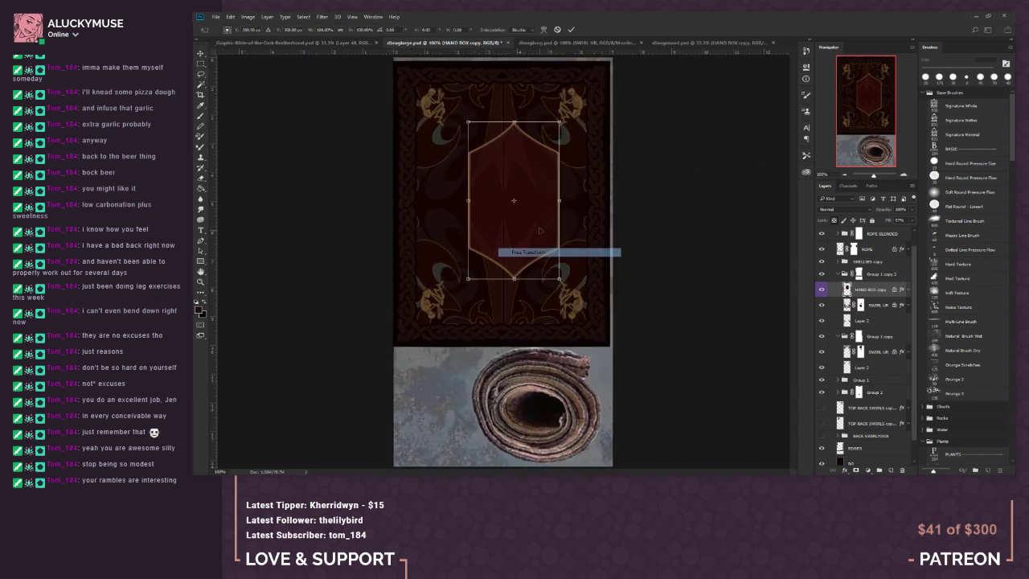
{"action": "left_click_drag", "start_coordinate": [469, 121], "coordinate": [499, 161]}
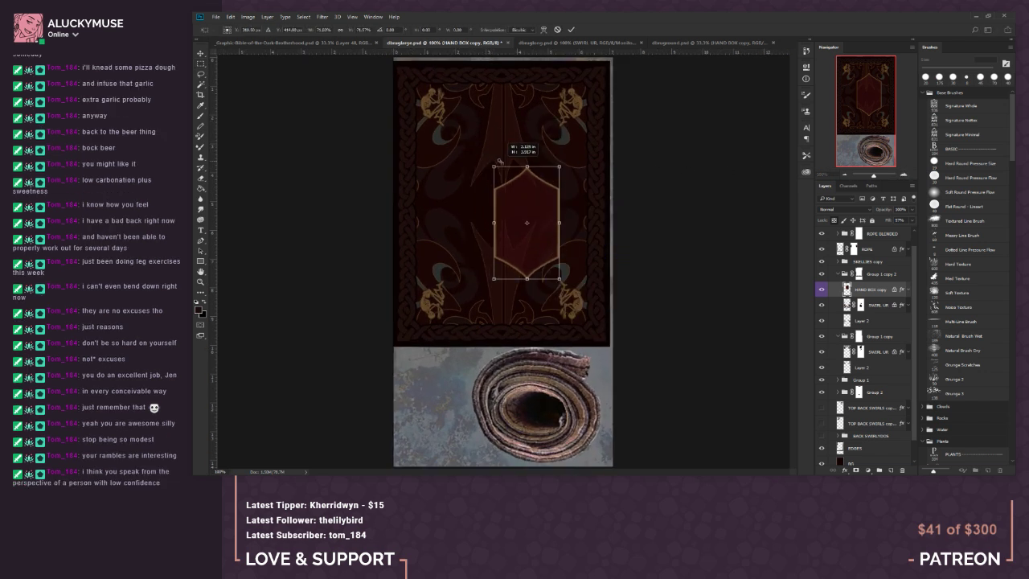
{"action": "left_click_drag", "start_coordinate": [541, 203], "coordinate": [517, 188]}
{"action": "key", "text": "ctrl+semicolon"}
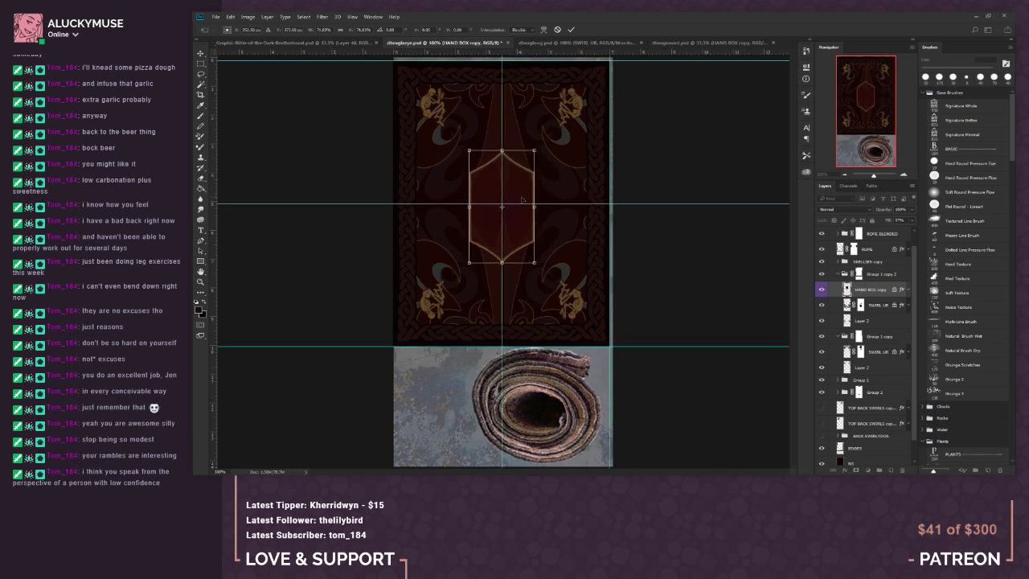
{"action": "key", "text": "ctrl+h"}
{"action": "left_click_drag", "start_coordinate": [518, 200], "coordinate": [518, 193]}
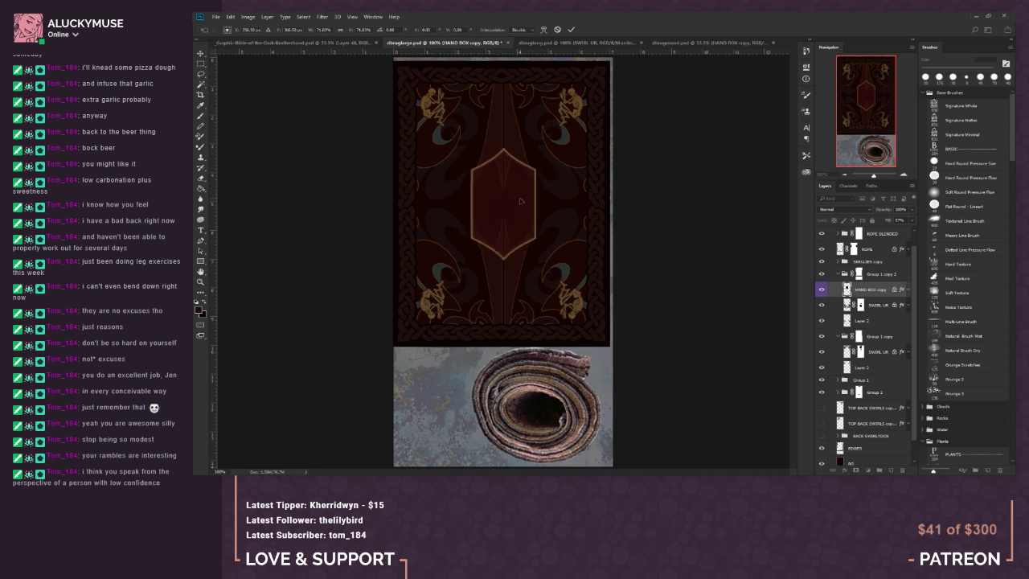
{"action": "left_click", "coordinate": [200, 64]}
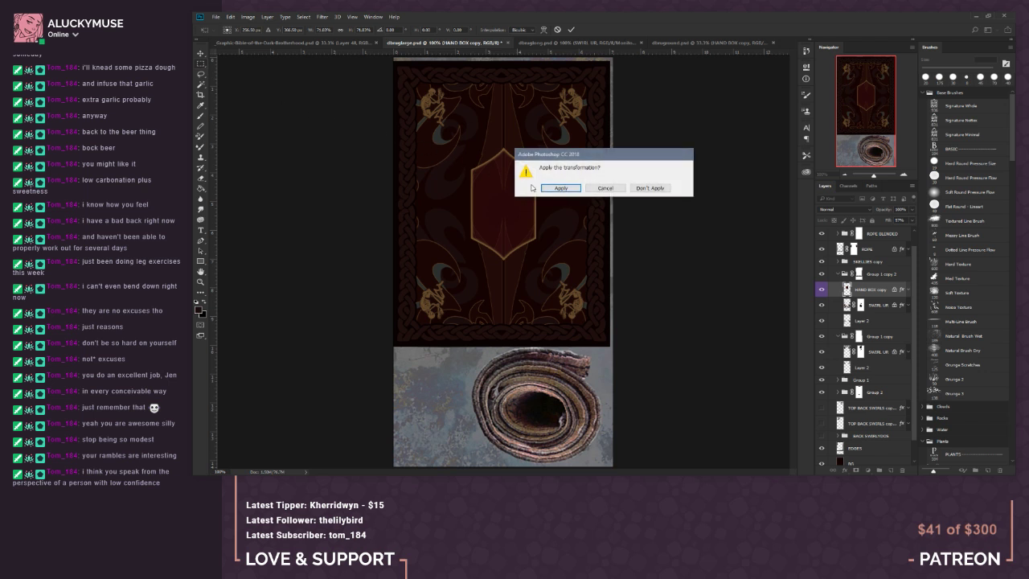
{"action": "left_click", "coordinate": [555, 188]}
{"action": "left_click", "coordinate": [200, 55]}
{"action": "left_click_drag", "start_coordinate": [504, 201], "coordinate": [516, 186]}
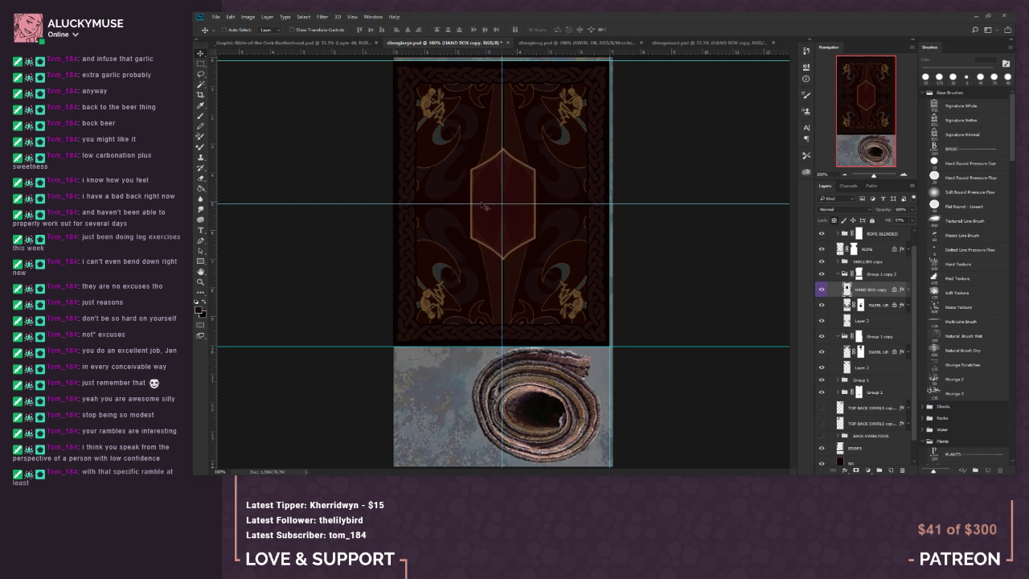
Step: Remove the horizontal guides at the carpet's middle and lower edge, dismissing the guide preferences without changes
{"action": "left_click_drag", "start_coordinate": [345, 204], "coordinate": [371, 48]}
{"action": "double_click", "coordinate": [374, 347]}
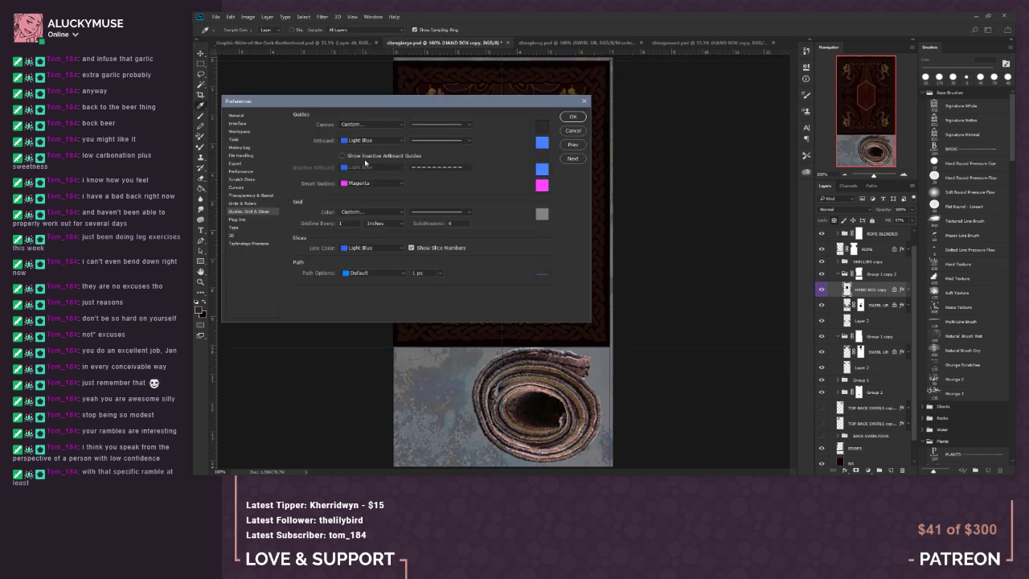
{"action": "left_click", "coordinate": [573, 130]}
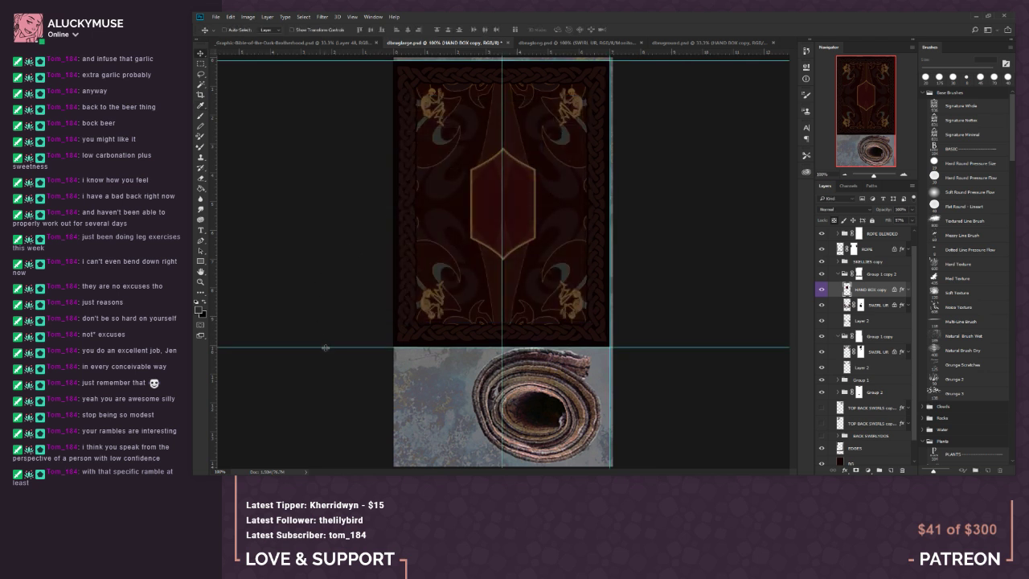
{"action": "left_click_drag", "start_coordinate": [326, 347], "coordinate": [354, 54]}
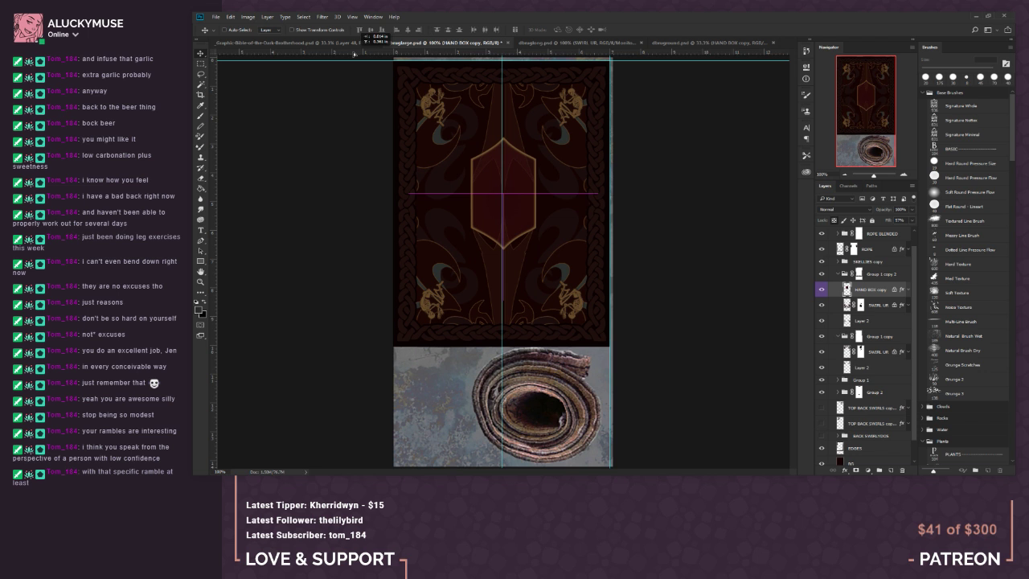
Step: Undo the accidental upward moves of the hexagonal panel and remove the horizontal guide at the carpet's upper edge
{"action": "left_click", "coordinate": [230, 16]}
{"action": "left_click", "coordinate": [241, 24]}
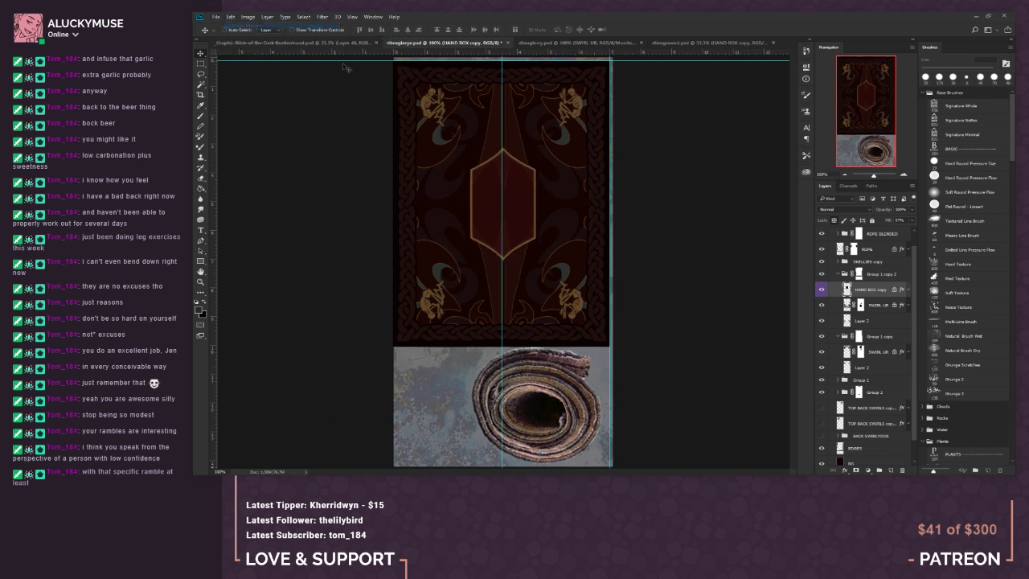
{"action": "key", "text": "ctrl+z"}
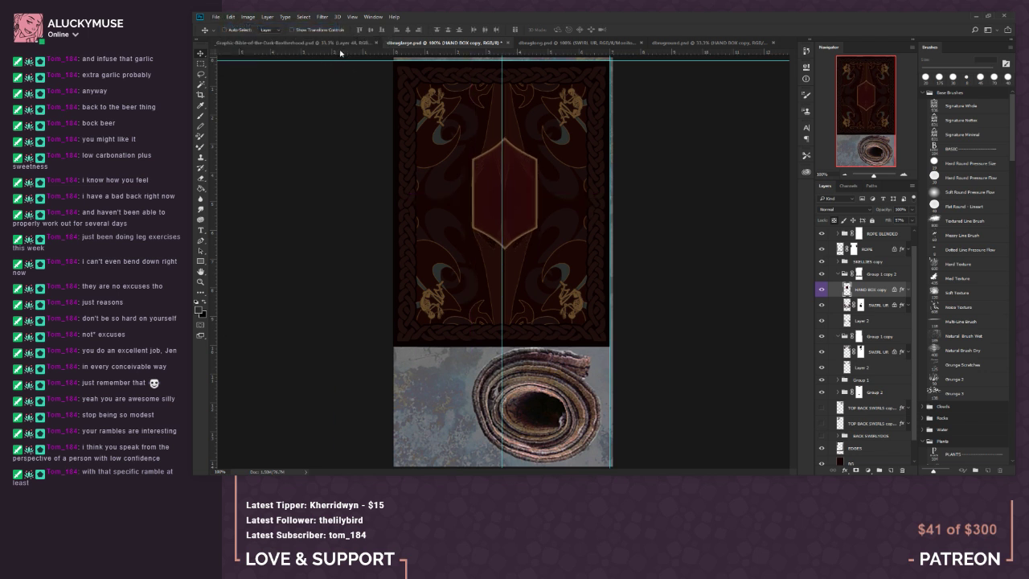
{"action": "left_click", "coordinate": [229, 16]}
{"action": "left_click", "coordinate": [241, 25]}
{"action": "left_click_drag", "start_coordinate": [260, 61], "coordinate": [261, 48]}
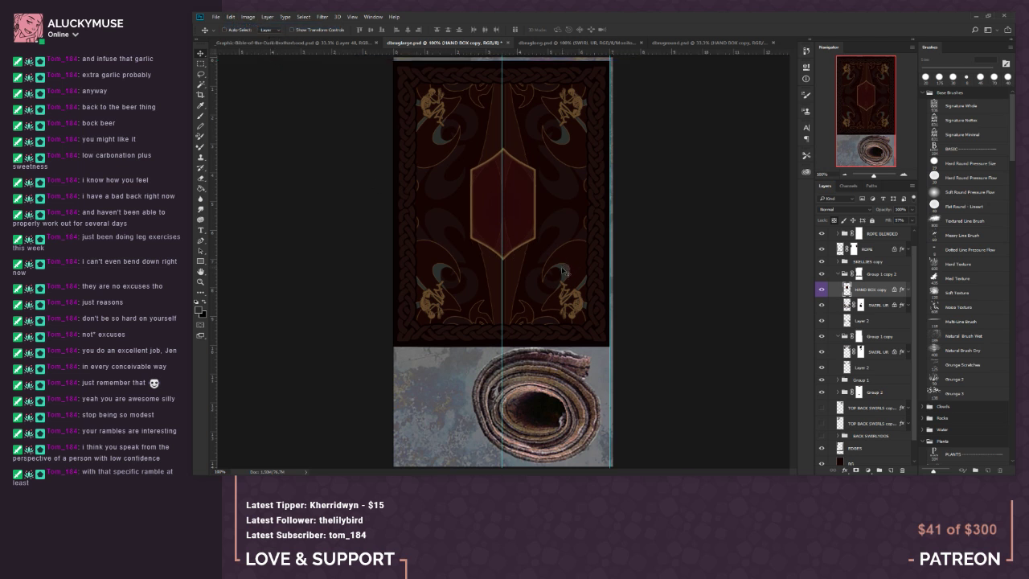
Step: Remove the vertical guides at the carpet's centre and right edge, and save the large carpet document
{"action": "left_click_drag", "start_coordinate": [502, 103], "coordinate": [214, 83]}
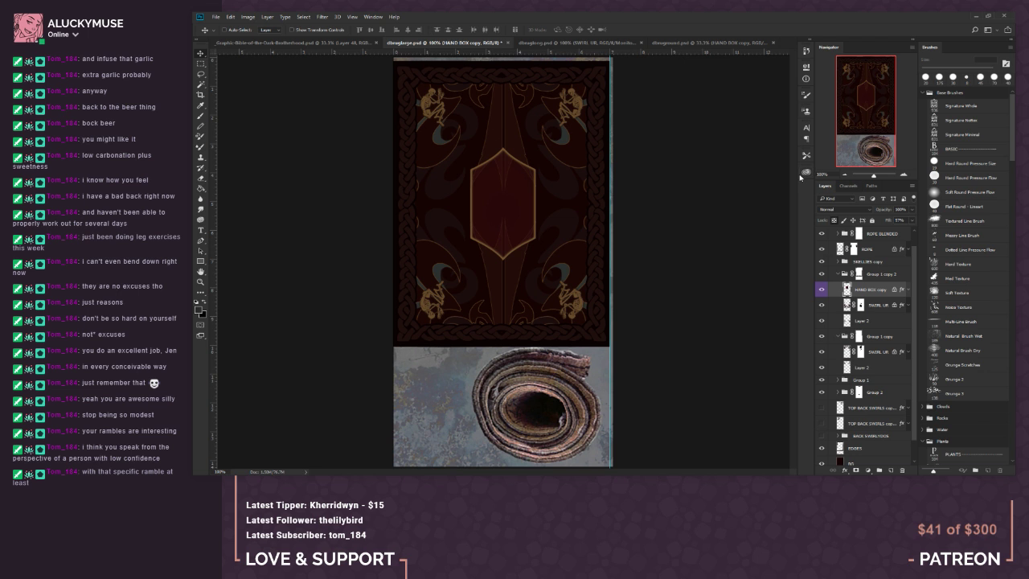
{"action": "key", "text": "ctrl+minus"}
{"action": "key", "text": "ctrl+minus"}
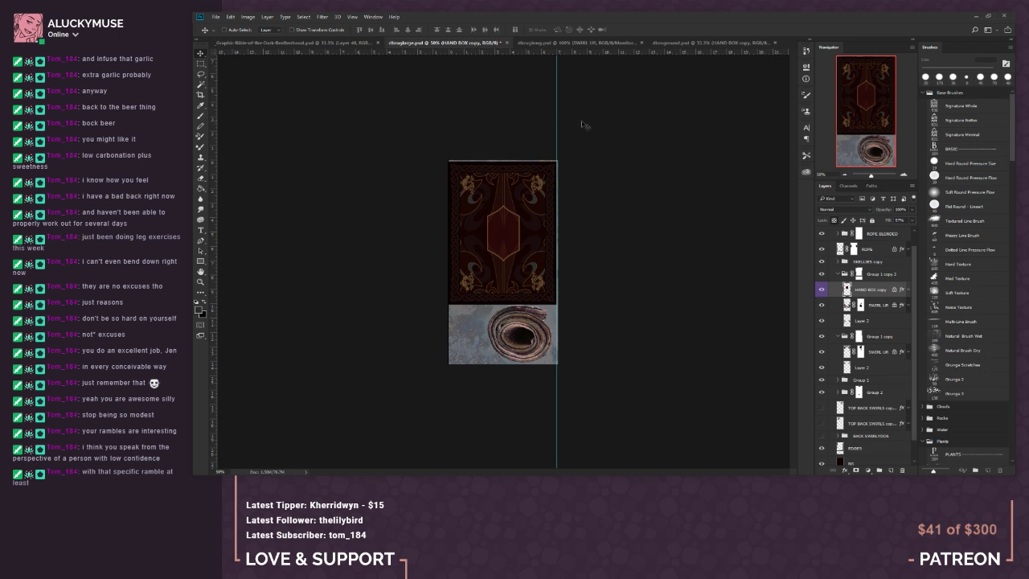
{"action": "left_click_drag", "start_coordinate": [556, 100], "coordinate": [213, 103]}
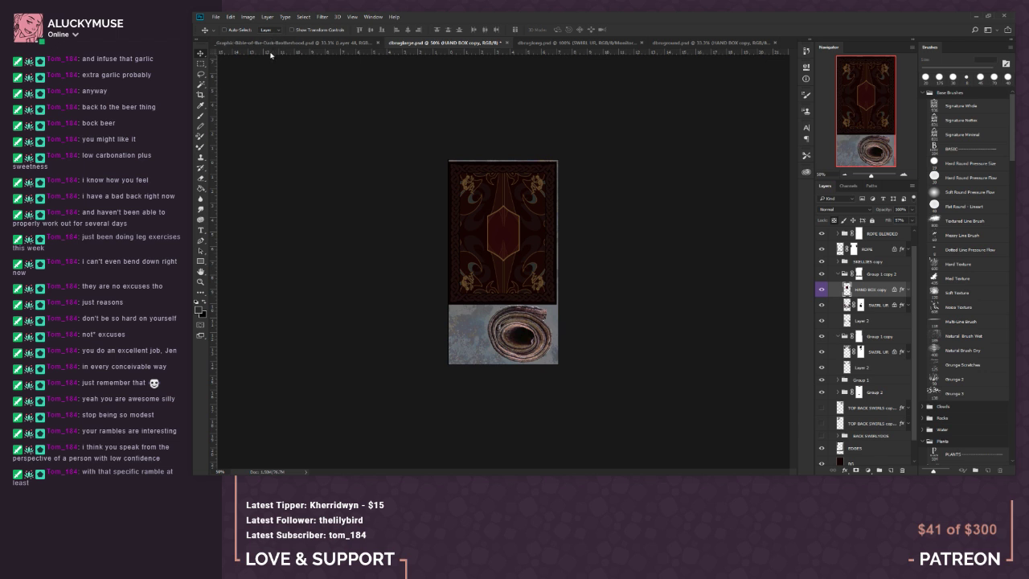
{"action": "left_click", "coordinate": [214, 18]}
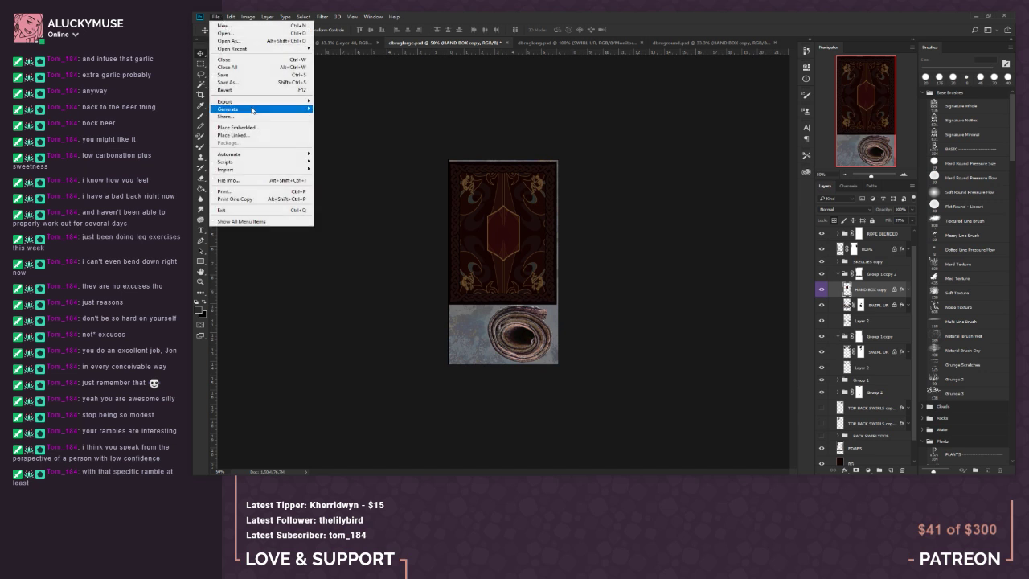
{"action": "left_click", "coordinate": [243, 75]}
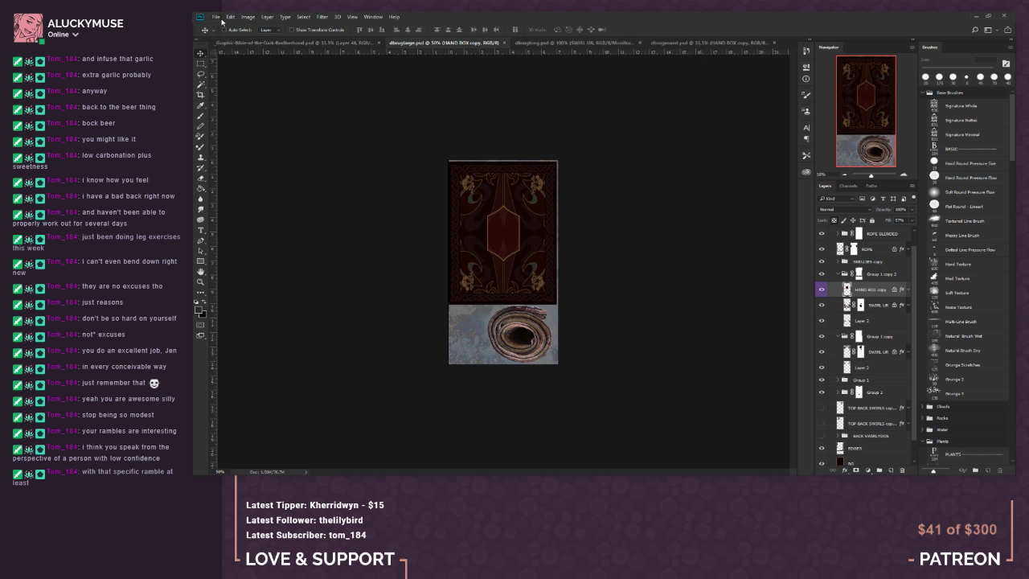
Step: Copy the OUTLINE layer from the long carpet document into the large carpet document, then redock the long carpet's window
{"action": "left_click", "coordinate": [547, 42]}
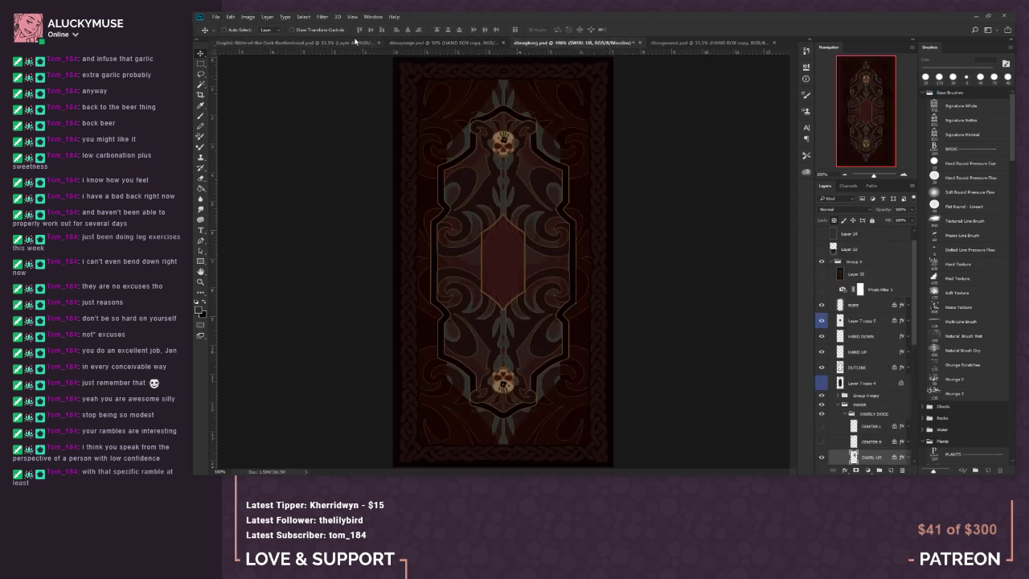
{"action": "left_click", "coordinate": [356, 42]}
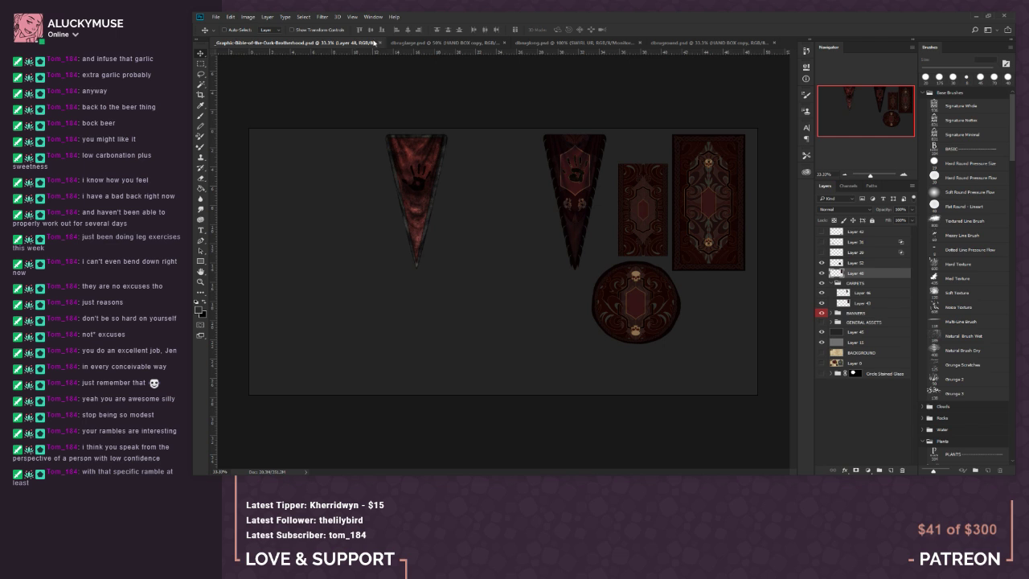
{"action": "left_click", "coordinate": [438, 42]}
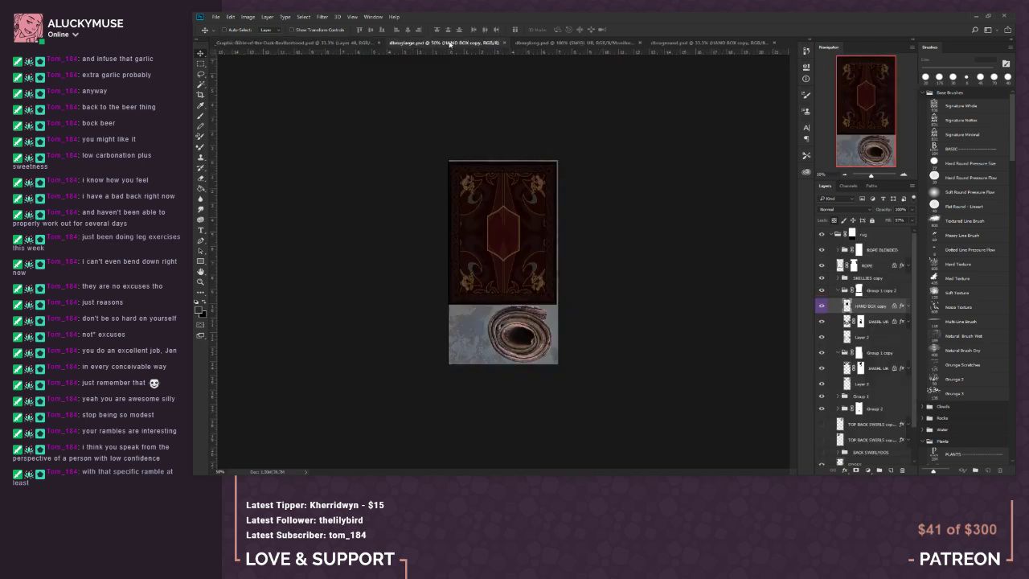
{"action": "left_click", "coordinate": [594, 44]}
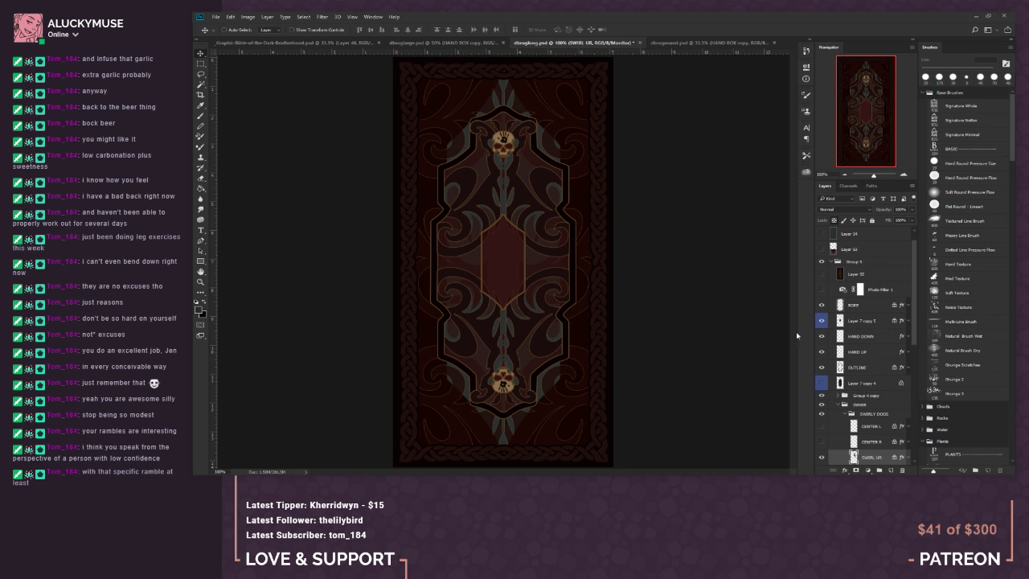
{"action": "left_click", "coordinate": [839, 308]}
{"action": "left_click", "coordinate": [850, 368]}
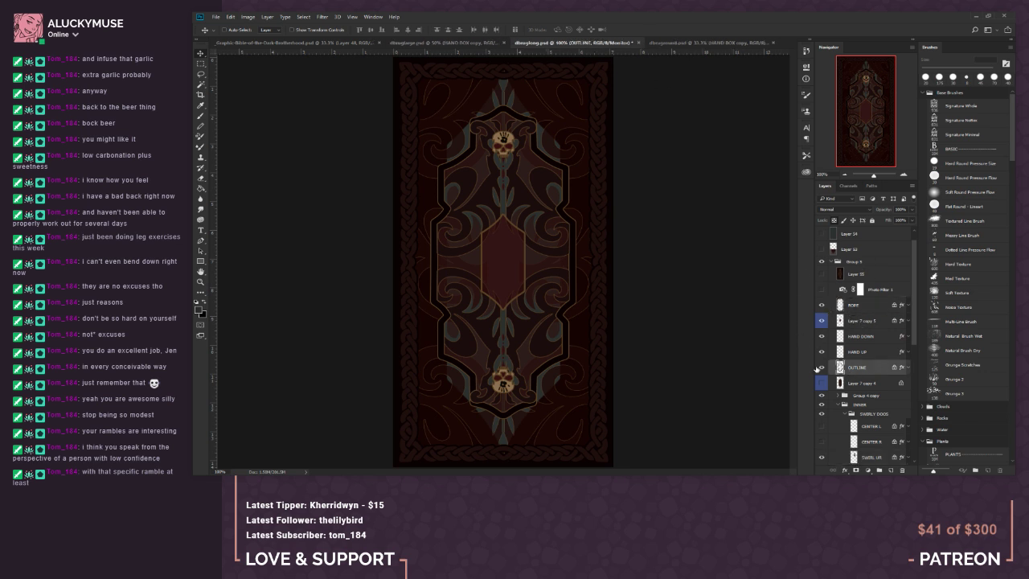
{"action": "left_click", "coordinate": [822, 368]}
{"action": "left_click_drag", "start_coordinate": [596, 42], "coordinate": [635, 84]}
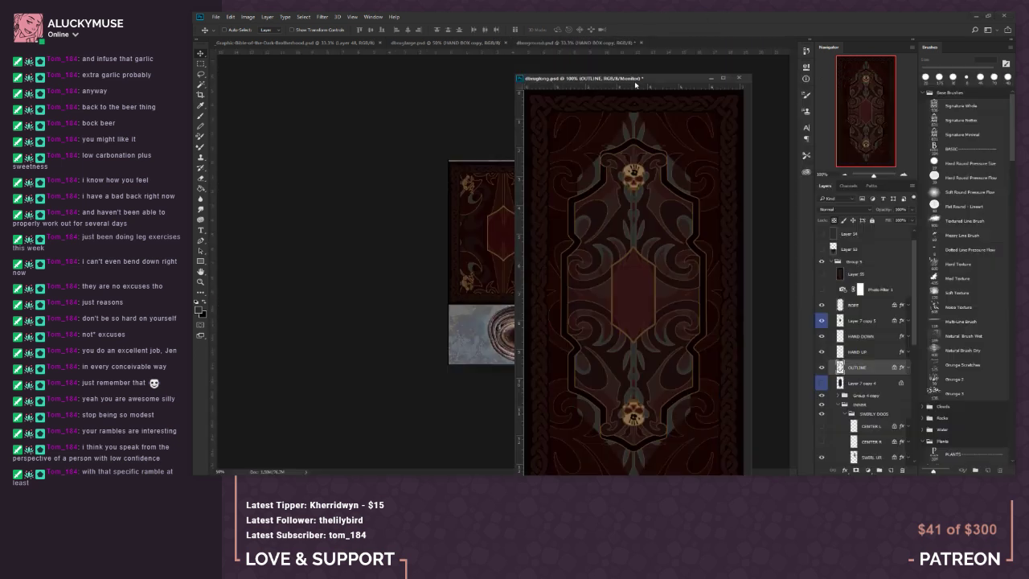
{"action": "left_click_drag", "start_coordinate": [865, 369], "coordinate": [500, 222]}
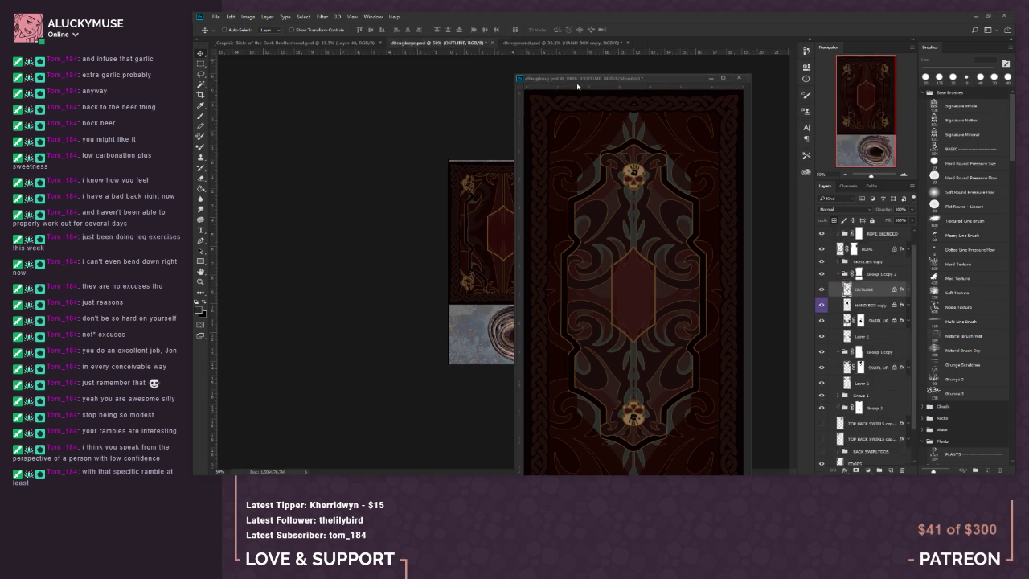
{"action": "left_click_drag", "start_coordinate": [578, 80], "coordinate": [669, 47]}
{"action": "left_click", "coordinate": [438, 42]}
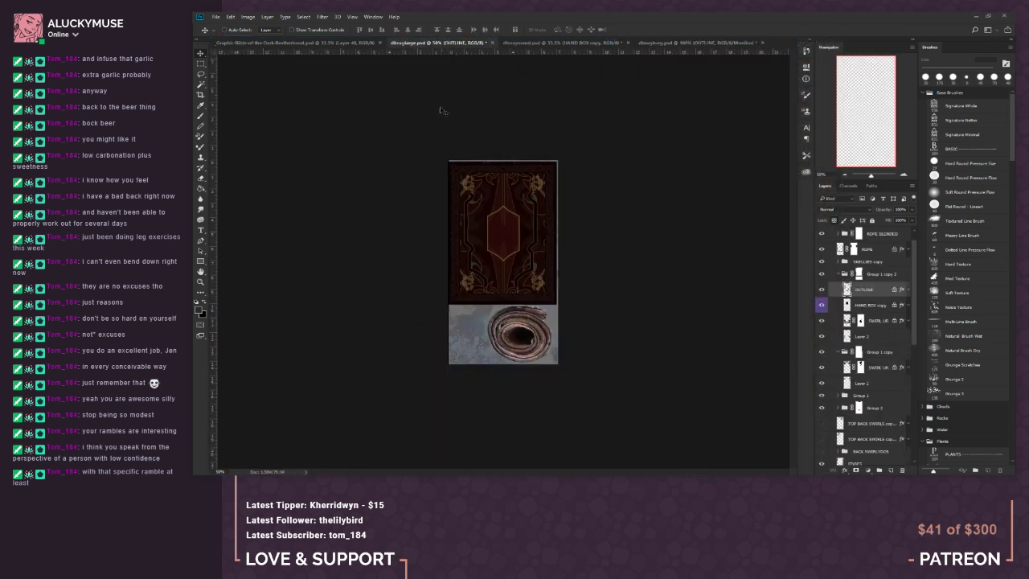
Step: Centre the OUTLINE layer's frame lines horizontally and vertically on the large carpet around the hexagonal panel
{"action": "left_click", "coordinate": [200, 63]}
{"action": "left_click", "coordinate": [286, 43]}
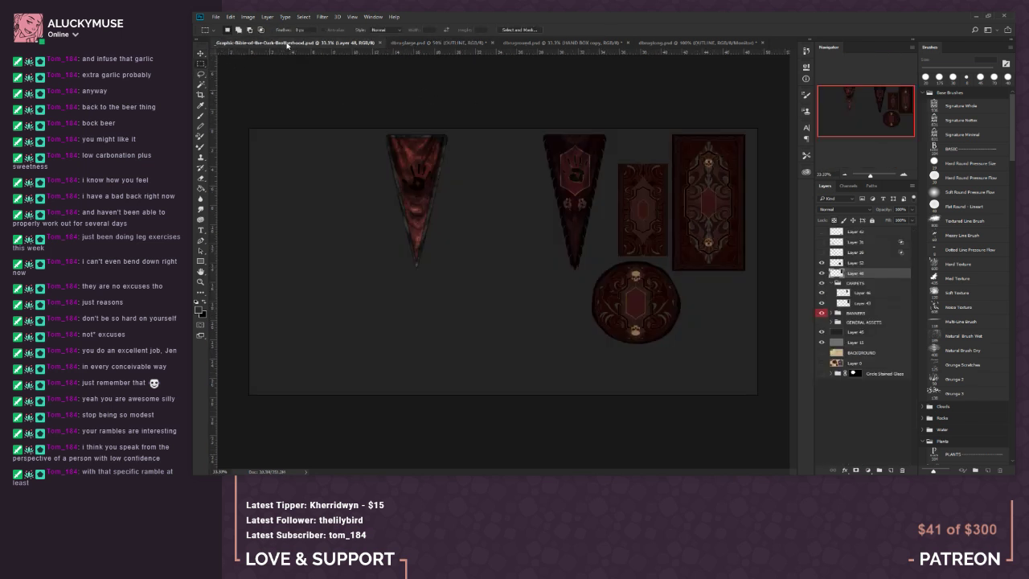
{"action": "left_click", "coordinate": [430, 42]}
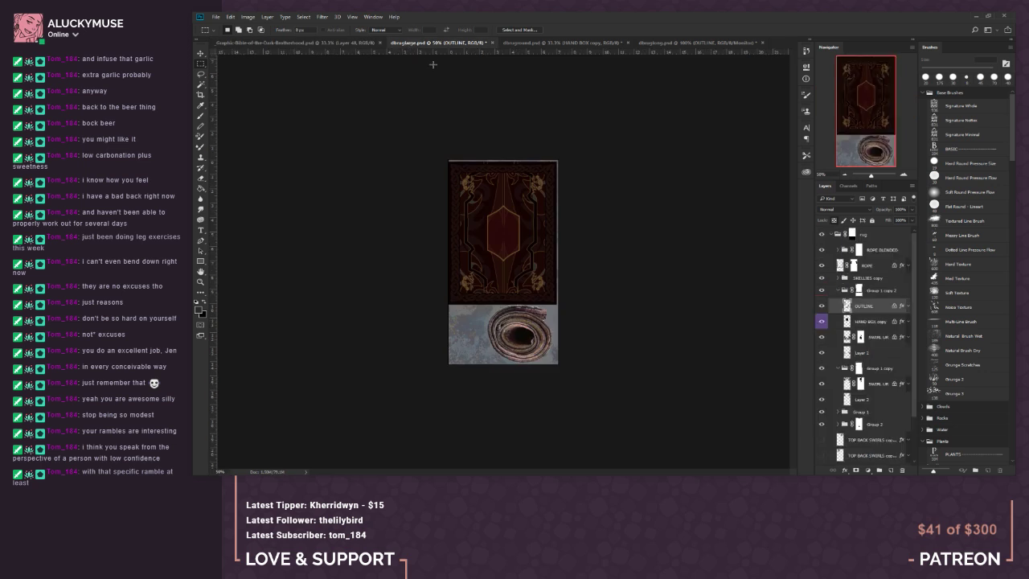
{"action": "left_click", "coordinate": [201, 54]}
{"action": "mouse_move", "coordinate": [515, 221]}
{"action": "left_mouse_down"}
{"action": "mouse_move", "coordinate": [541, 207]}
{"action": "mouse_move", "coordinate": [532, 219]}
{"action": "left_mouse_up"}
{"action": "left_click", "coordinate": [904, 175]}
{"action": "left_click", "coordinate": [904, 175]}
{"action": "left_click_drag", "start_coordinate": [563, 191], "coordinate": [560, 189]}
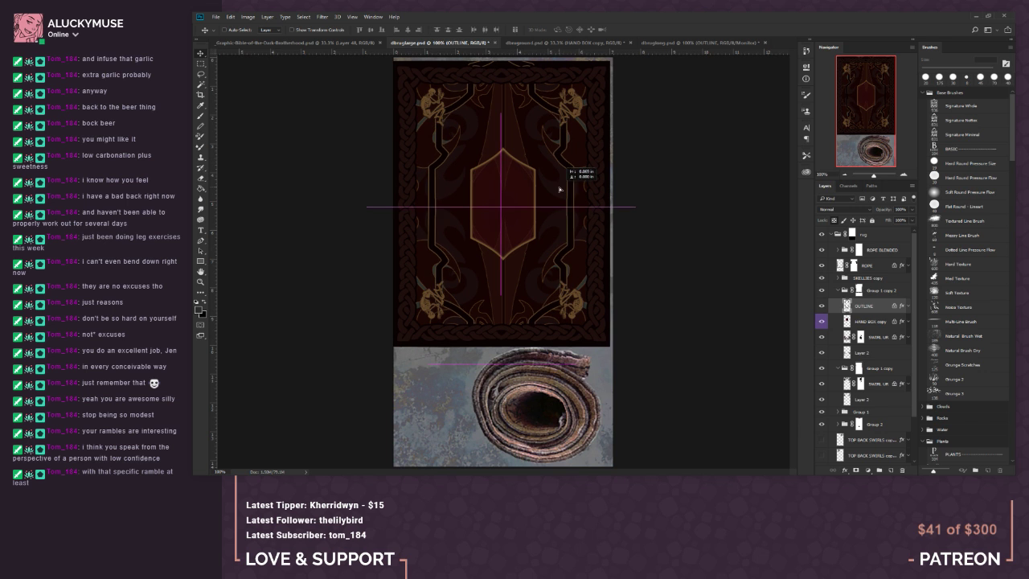
{"action": "left_click_drag", "start_coordinate": [561, 190], "coordinate": [561, 190]}
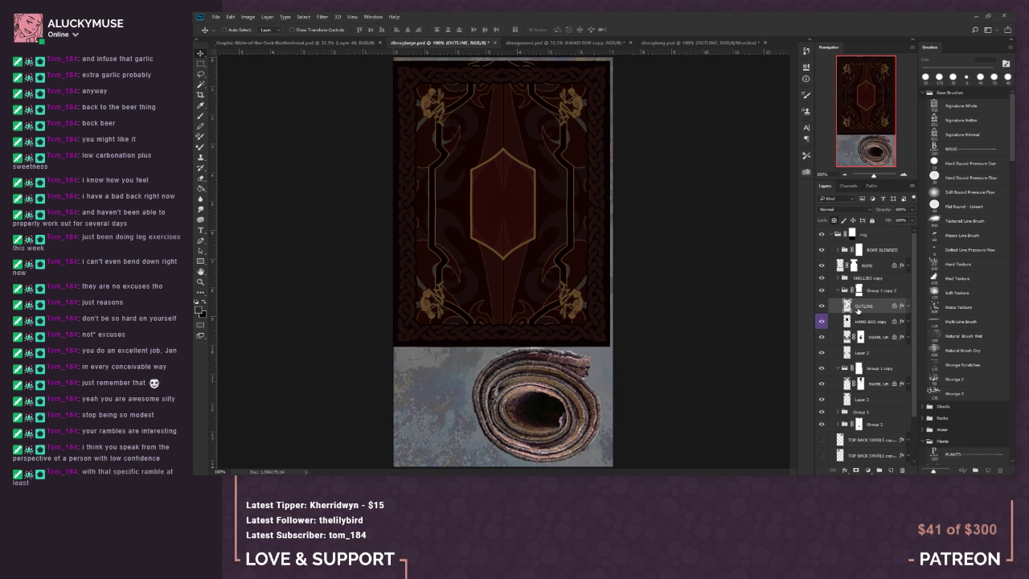
Step: Place the OUTLINE layer directly below SKELLIES copy, and group all layers from SKELLIES copy down to Group 2
{"action": "left_click_drag", "start_coordinate": [848, 309], "coordinate": [865, 286]}
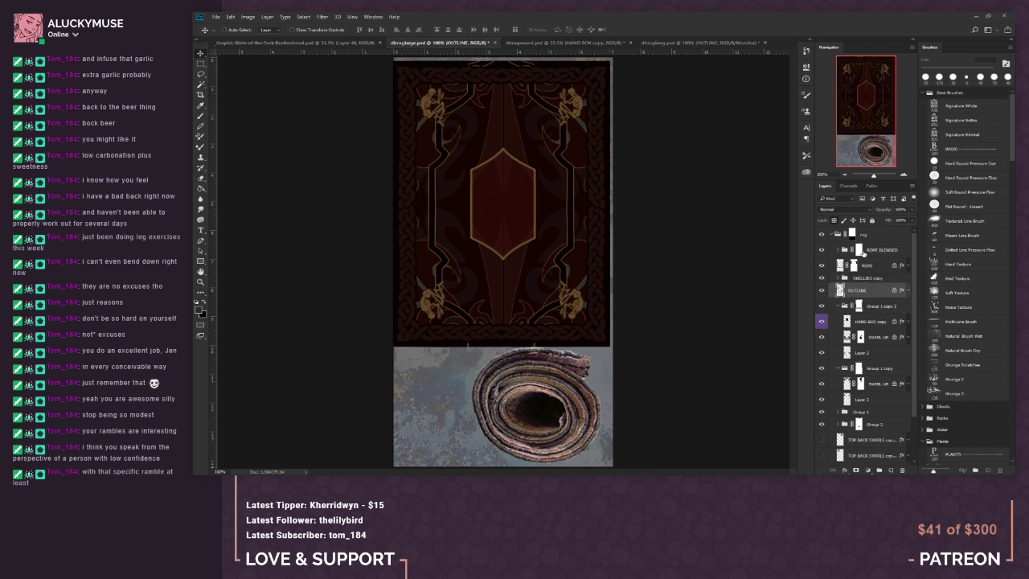
{"action": "left_click", "coordinate": [861, 279]}
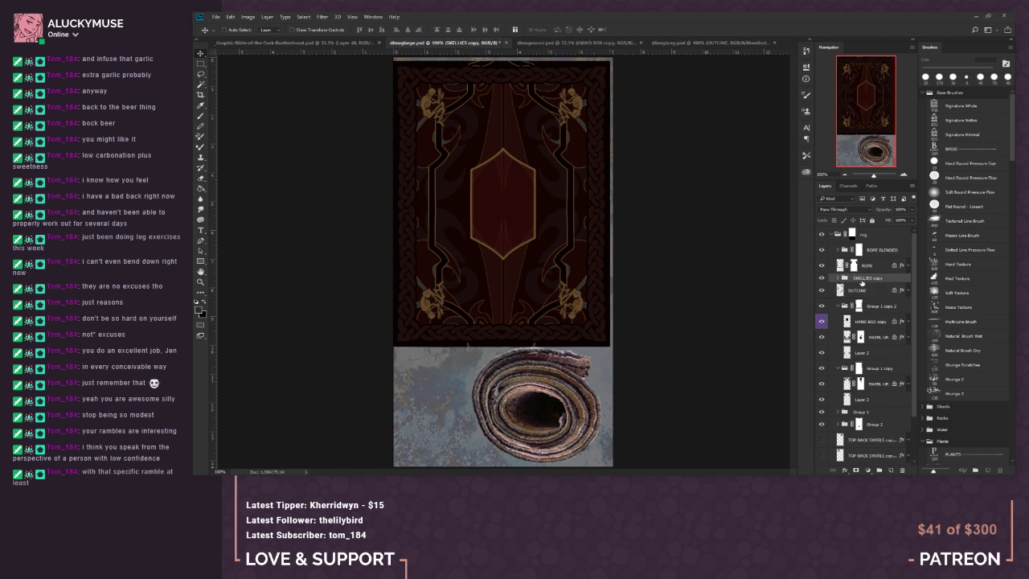
{"action": "left_click", "coordinate": [858, 291]}
{"action": "left_click", "coordinate": [862, 280]}
{"action": "left_click", "coordinate": [881, 428], "text": "shift"}
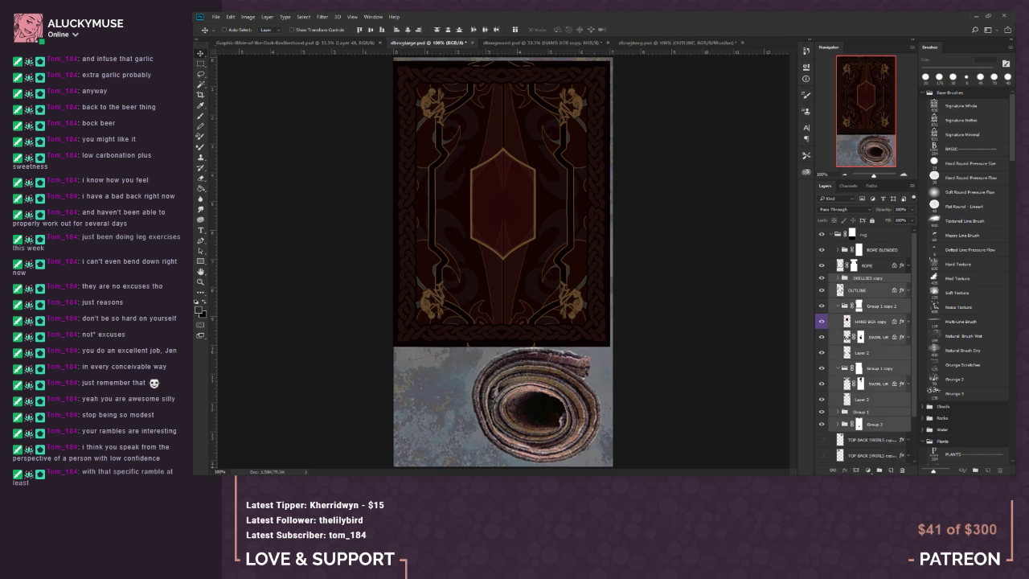
{"action": "left_click", "coordinate": [880, 471]}
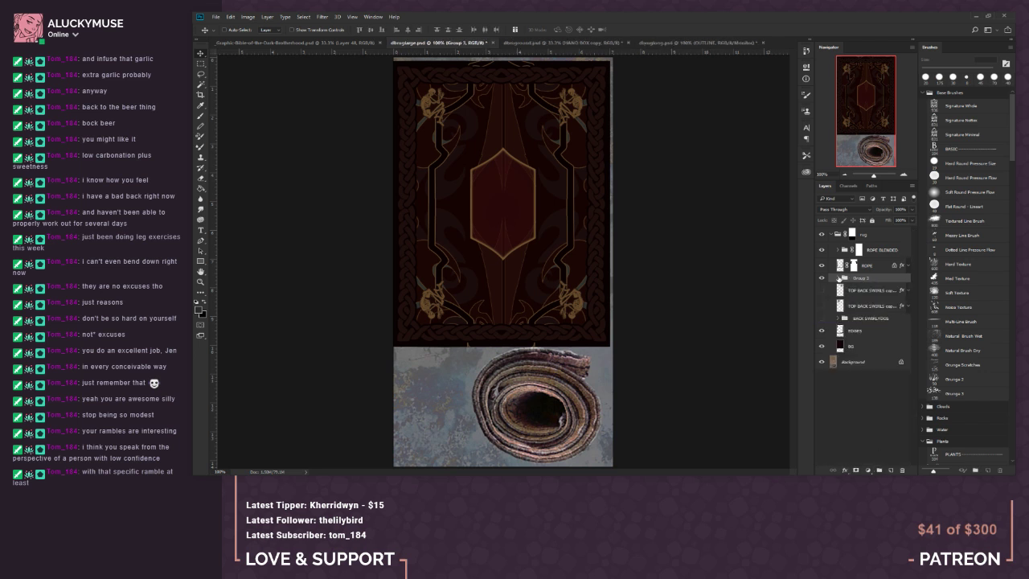
Step: Add a layer mask to the new group and paint out the outline tips extending past the carpet's lower edge
{"action": "left_click", "coordinate": [857, 471]}
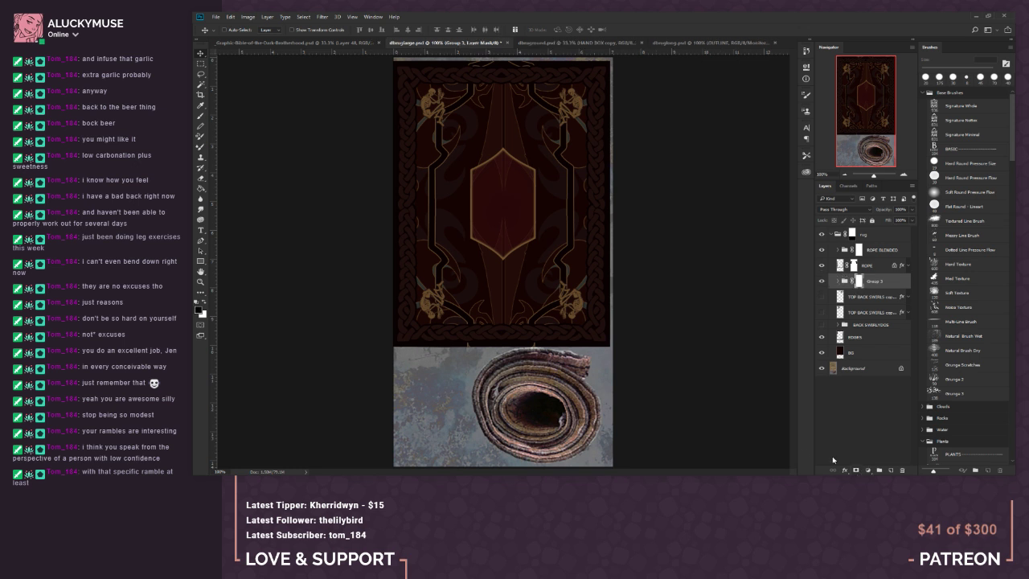
{"action": "left_click", "coordinate": [200, 116]}
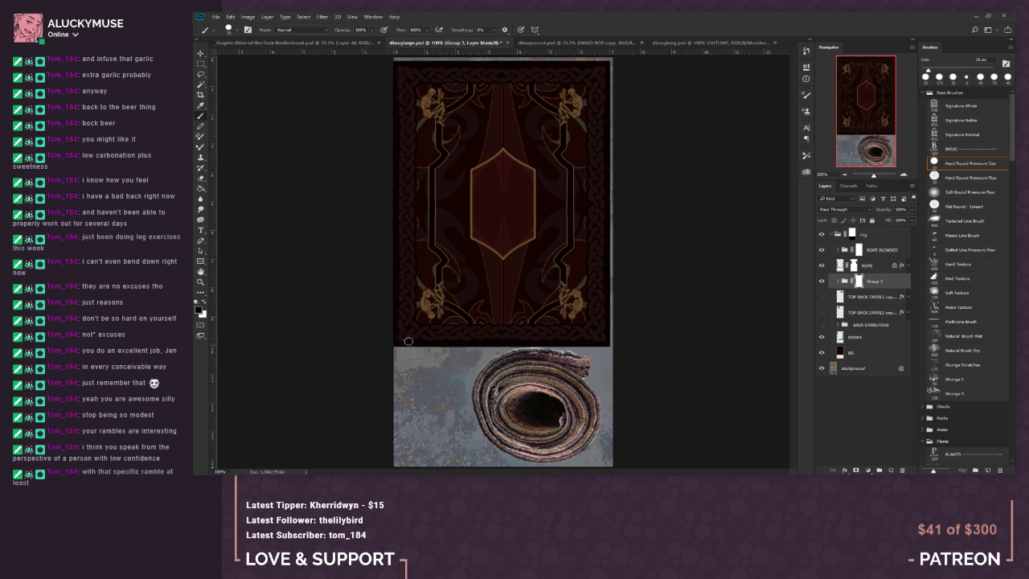
{"action": "key", "text": "m"}
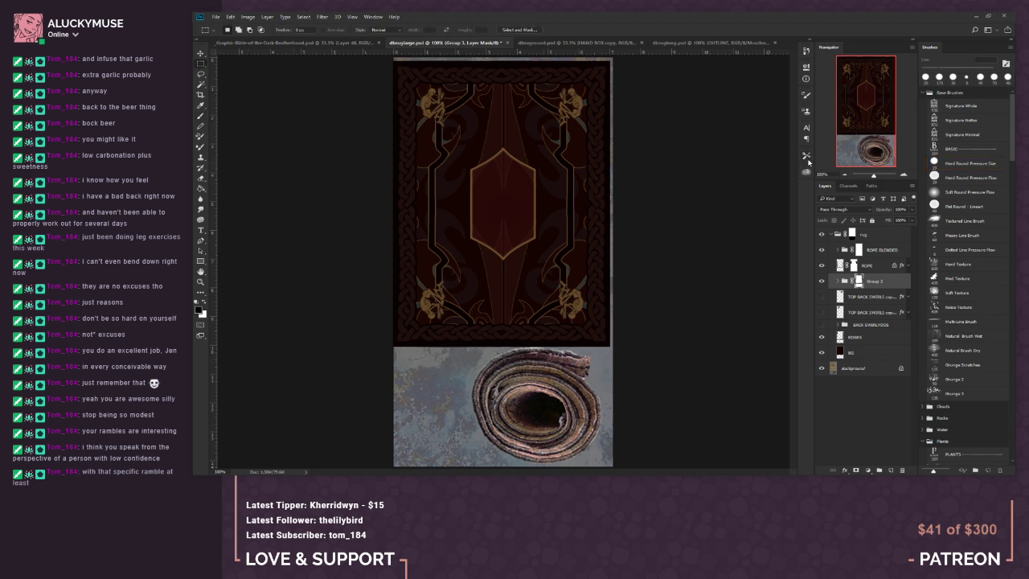
Step: Copy the visible large carpet within the rug group's mask and paste it into the Graphic Bible overview document
{"action": "left_click", "coordinate": [845, 174]}
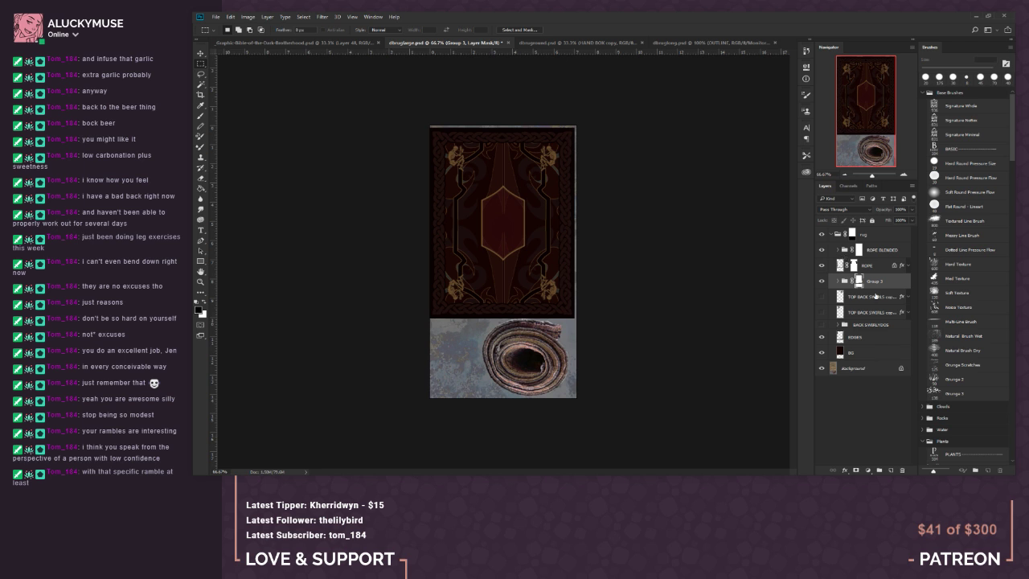
{"action": "left_click", "coordinate": [838, 281]}
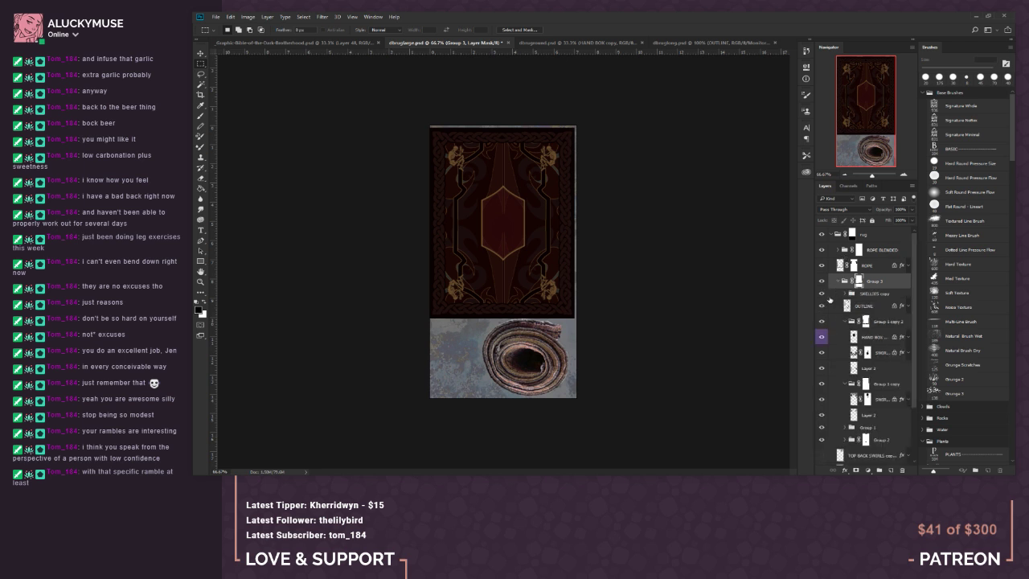
{"action": "scroll", "coordinate": [895, 326], "scroll_direction": "down", "scroll_amount": 3}
{"action": "scroll", "coordinate": [882, 332], "scroll_direction": "up", "scroll_amount": 3}
{"action": "left_click", "coordinate": [820, 306]}
{"action": "left_click", "coordinate": [821, 307]}
{"action": "left_click", "coordinate": [852, 235], "text": "ctrl"}
{"action": "left_click", "coordinate": [359, 42]}
{"action": "key", "text": "ctrl+v"}
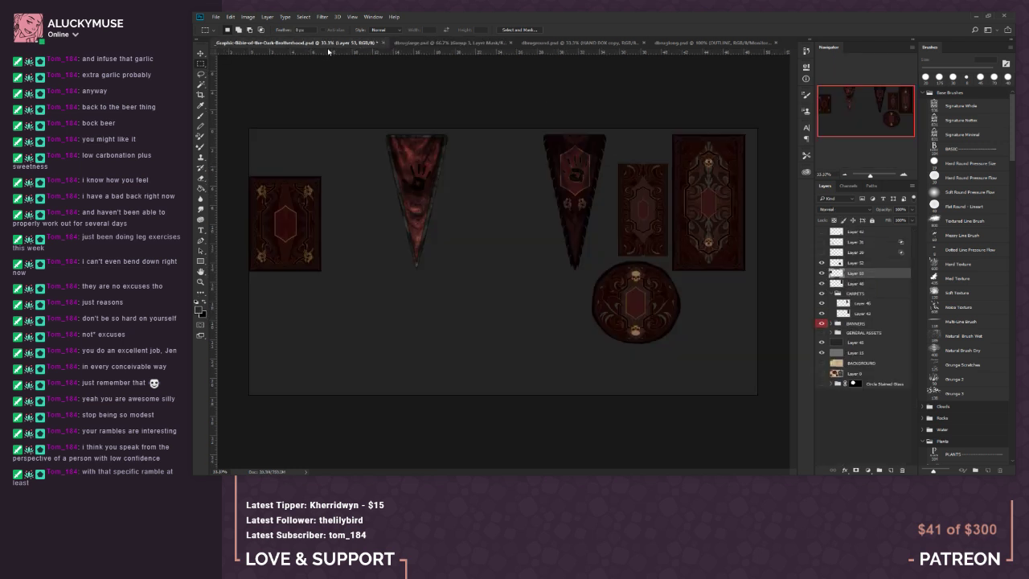
Step: Position the pasted large carpet directly below the long carpet and shift the round carpet slightly left to separate them
{"action": "left_click", "coordinate": [200, 54]}
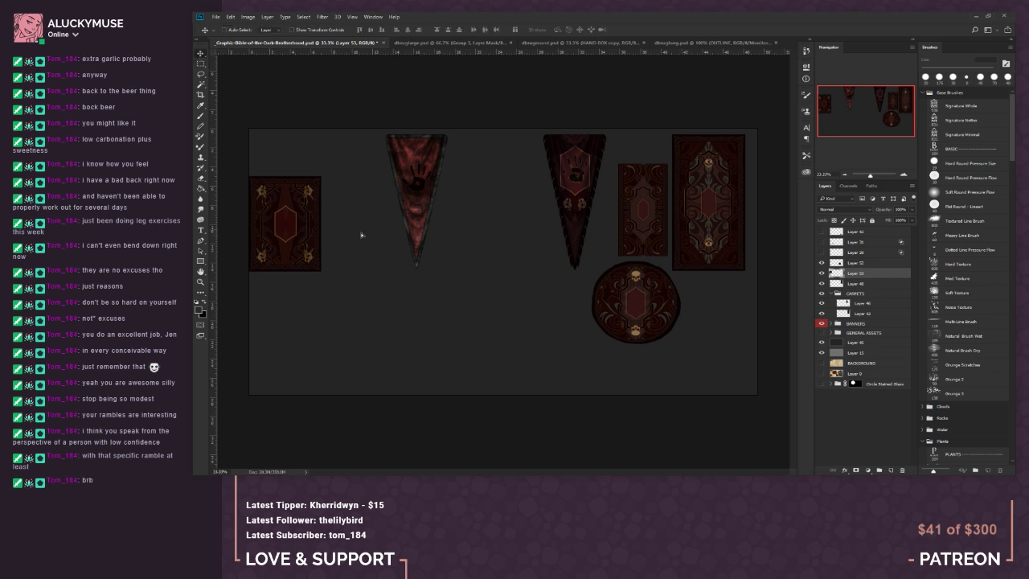
{"action": "left_click_drag", "start_coordinate": [361, 233], "coordinate": [591, 301]}
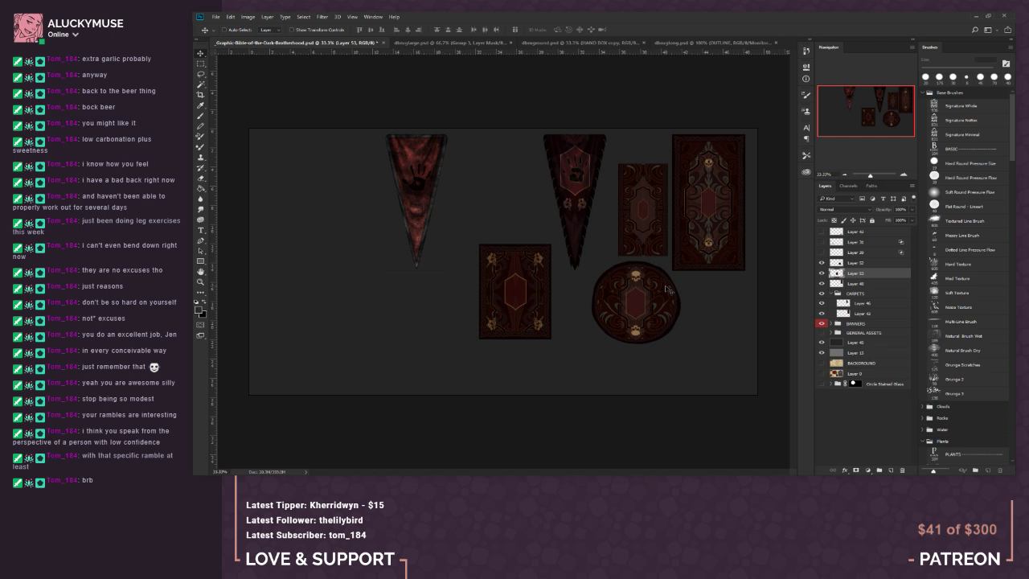
{"action": "left_click_drag", "start_coordinate": [523, 278], "coordinate": [720, 306]}
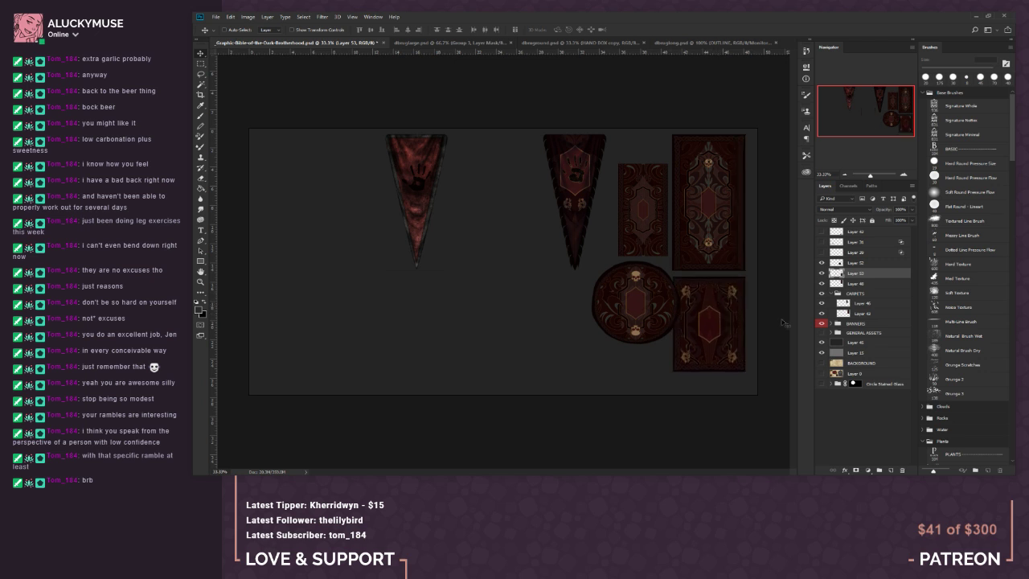
{"action": "left_click", "coordinate": [852, 263]}
{"action": "left_click_drag", "start_coordinate": [644, 303], "coordinate": [632, 300]}
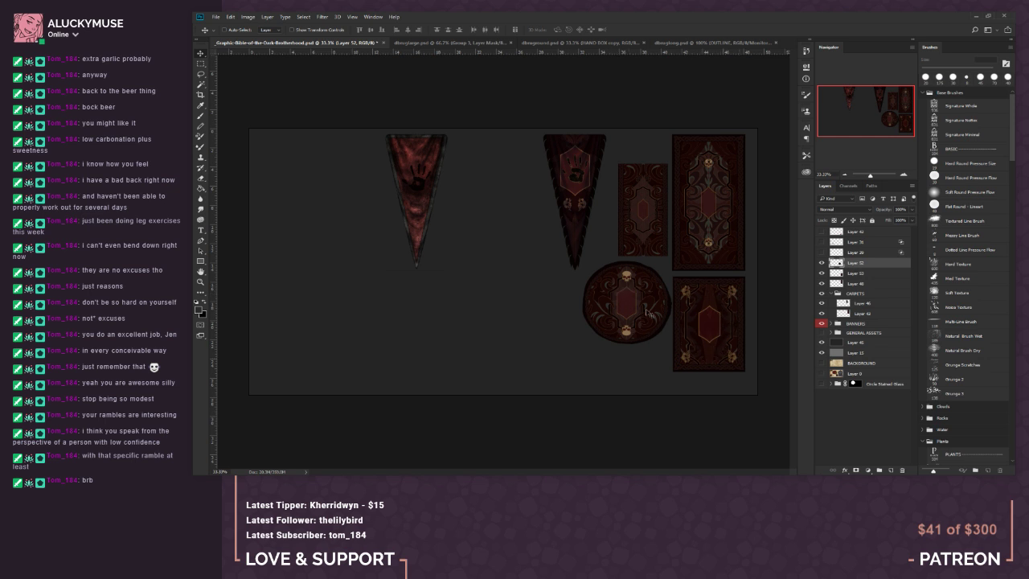
Step: Copy the Layer 7 copy 2 layer from the round carpet document into the large carpet document, then redock the round carpet's window
{"action": "left_click", "coordinate": [567, 41]}
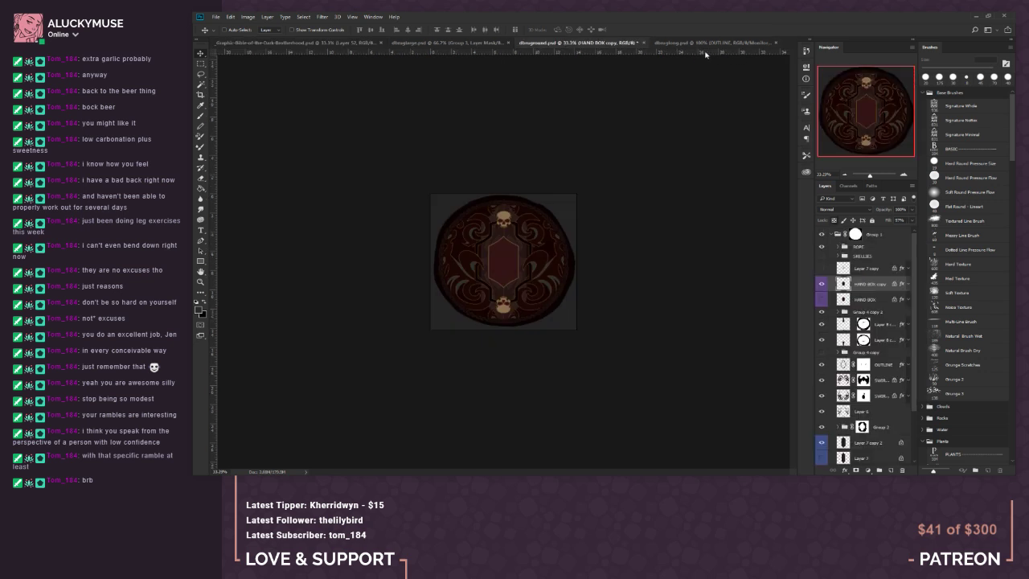
{"action": "left_click", "coordinate": [699, 43]}
{"action": "left_click", "coordinate": [609, 45]}
{"action": "scroll", "coordinate": [860, 398], "scroll_direction": "down", "scroll_amount": 1}
{"action": "left_click", "coordinate": [859, 394]}
{"action": "left_click_drag", "start_coordinate": [580, 45], "coordinate": [576, 123]}
{"action": "left_click", "coordinate": [439, 42]}
{"action": "left_click_drag", "start_coordinate": [579, 125], "coordinate": [629, 106]}
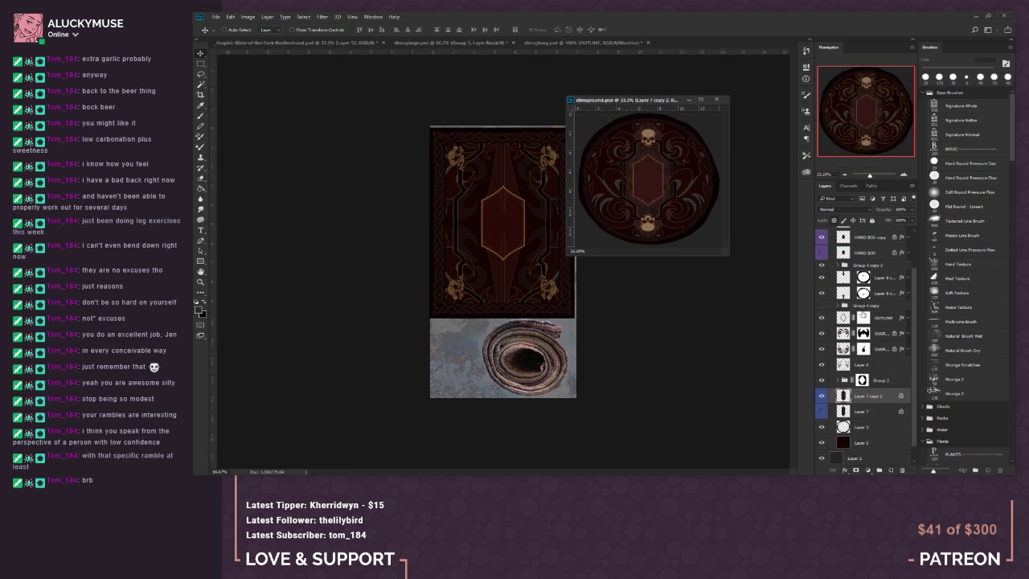
{"action": "left_click_drag", "start_coordinate": [849, 398], "coordinate": [478, 213]}
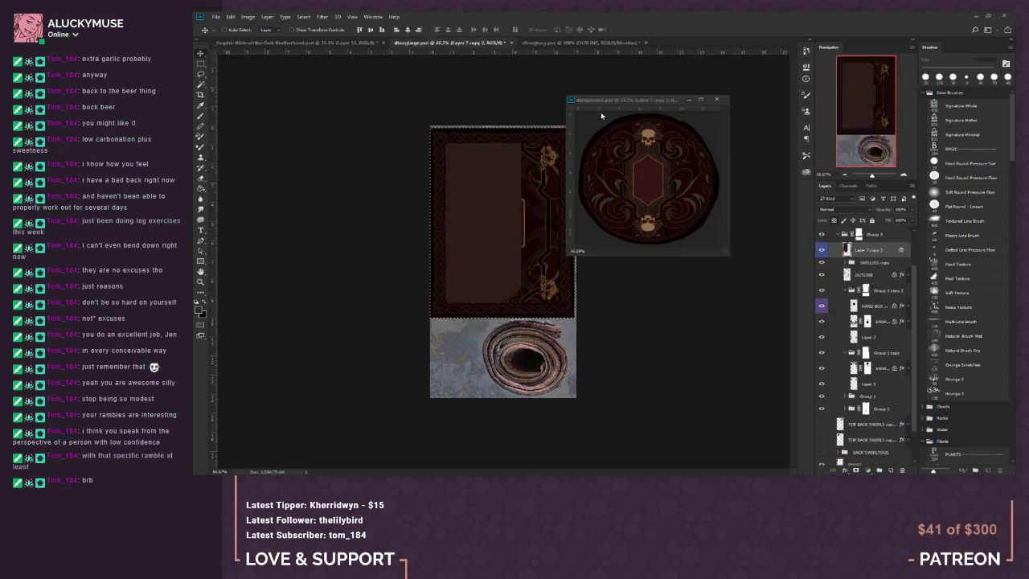
{"action": "left_click_drag", "start_coordinate": [675, 100], "coordinate": [698, 86]}
{"action": "left_click_drag", "start_coordinate": [698, 41], "coordinate": [700, 41]}
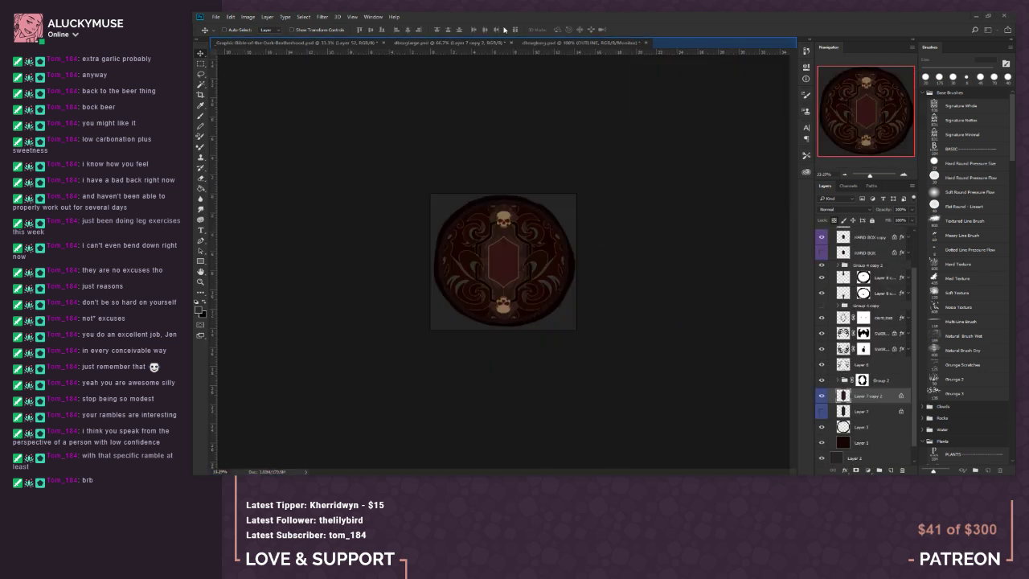
Step: Clear the active selection in the large carpet document
{"action": "left_click", "coordinate": [455, 42]}
{"action": "left_click", "coordinate": [201, 62]}
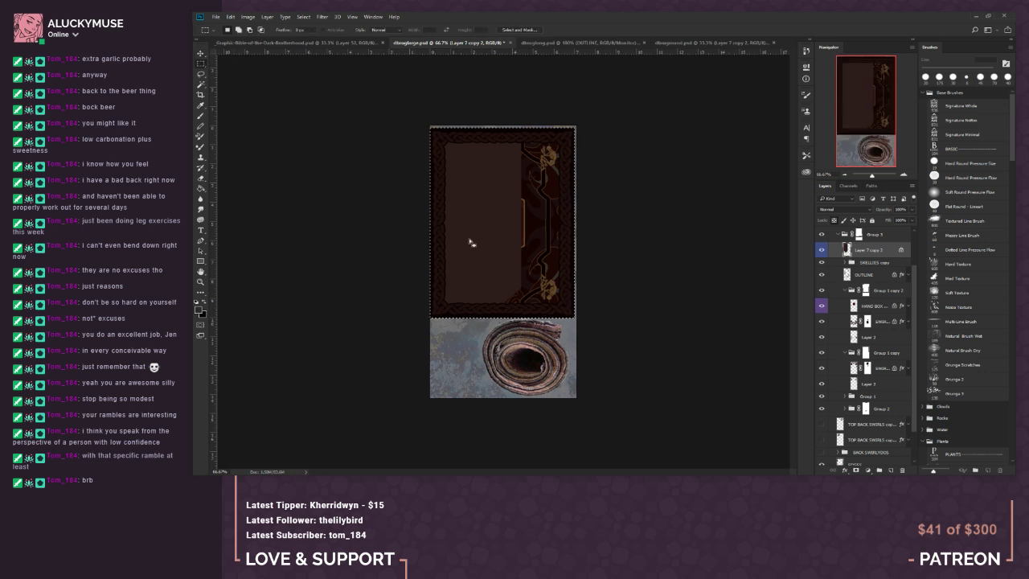
{"action": "right_click", "coordinate": [503, 245]}
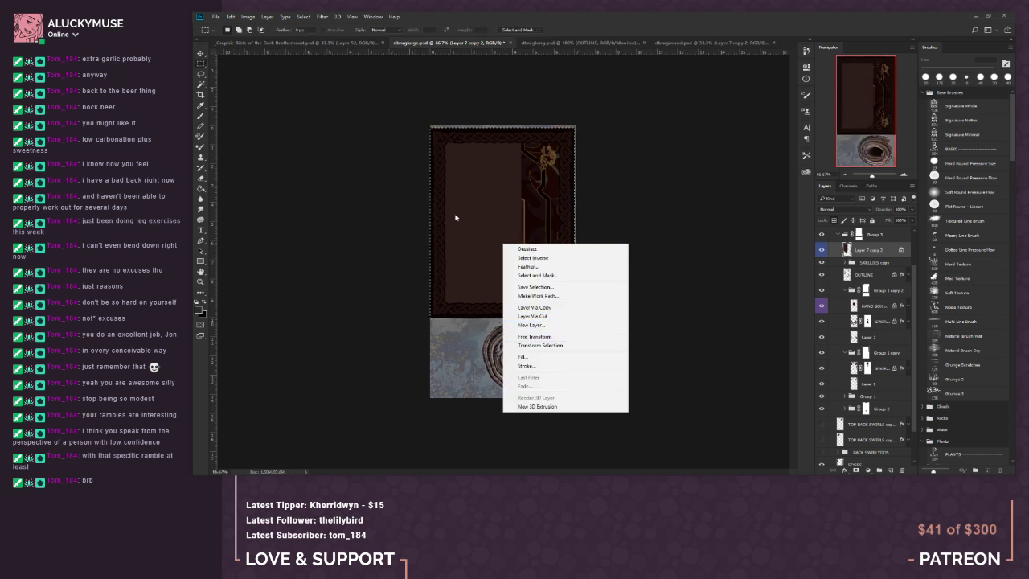
{"action": "left_click", "coordinate": [381, 142]}
{"action": "right_click", "coordinate": [530, 185]}
{"action": "left_click", "coordinate": [621, 111]}
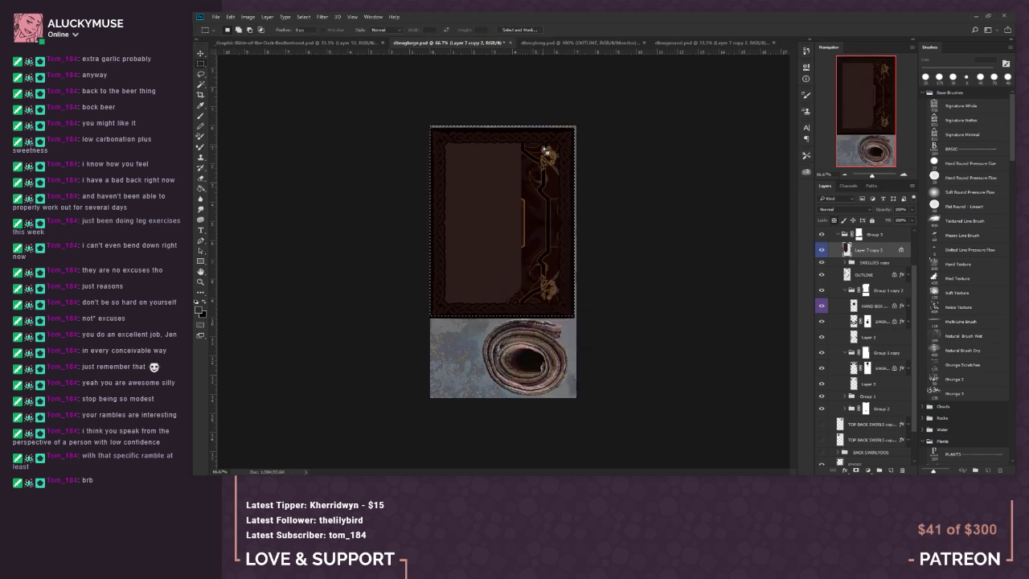
{"action": "left_click", "coordinate": [617, 149]}
Step: Free-transform Layer 7 copy 2, shrinking it and centring it inside the large carpet's inner frame
{"action": "right_click", "coordinate": [488, 186]}
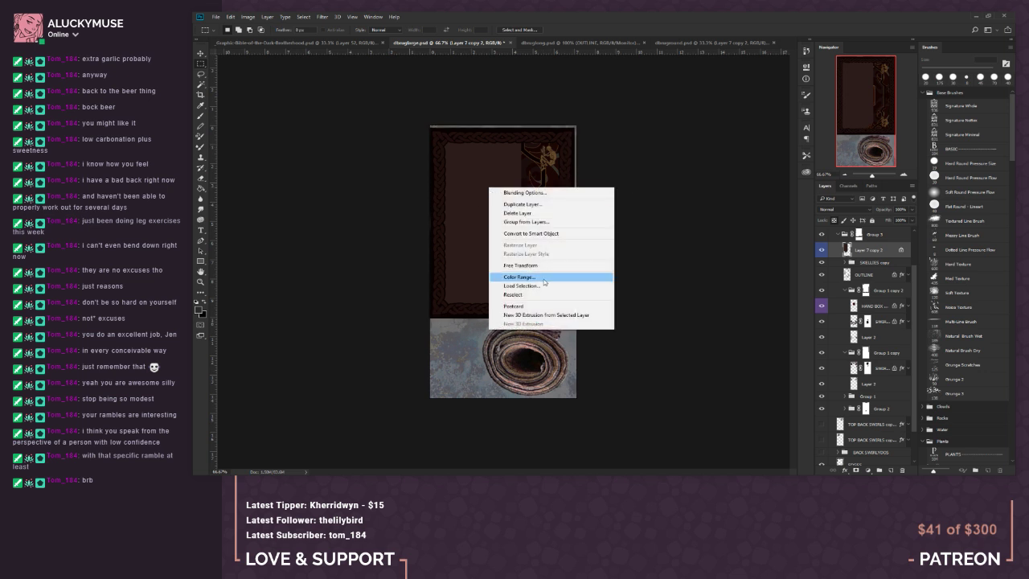
{"action": "left_click", "coordinate": [514, 268]}
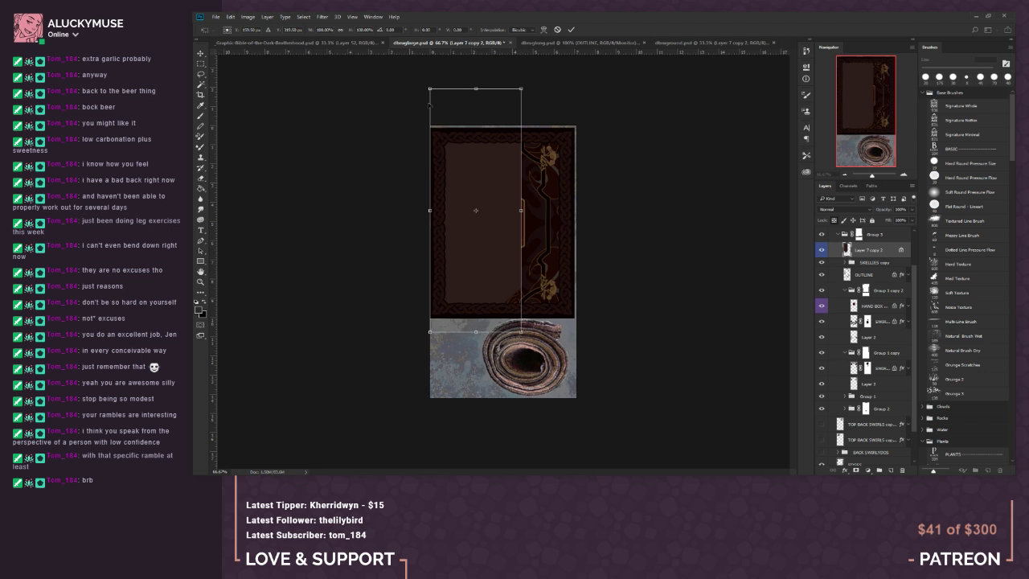
{"action": "left_click_drag", "start_coordinate": [432, 95], "coordinate": [523, 197]}
{"action": "key", "text": "m"}
{"action": "left_click", "coordinate": [566, 190]}
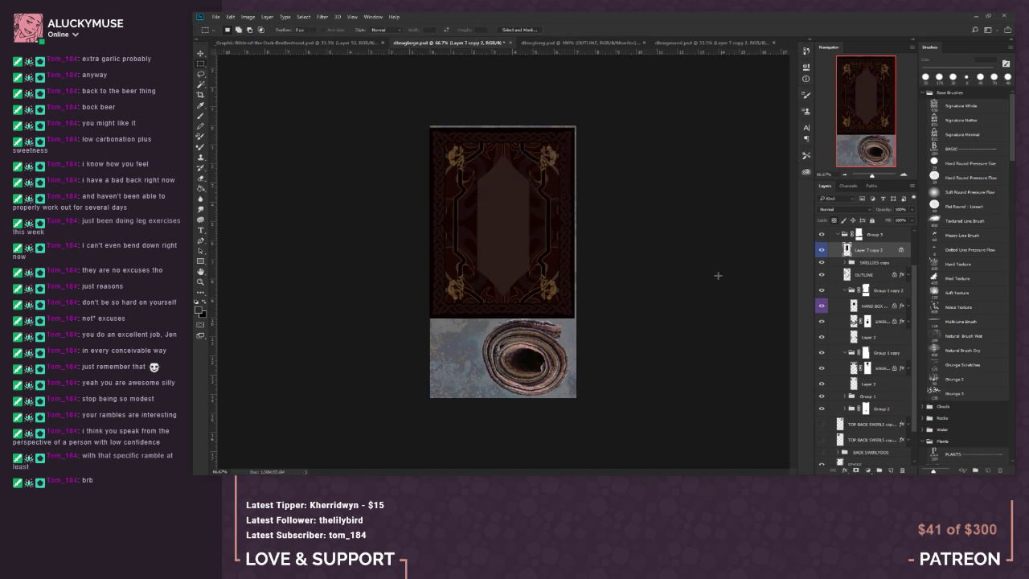
Step: Set the fill of Layer 7 copy 2 to 57% and move it directly below Layer 2 in Group 1 copy 2
{"action": "left_click_drag", "start_coordinate": [909, 223], "coordinate": [890, 232]}
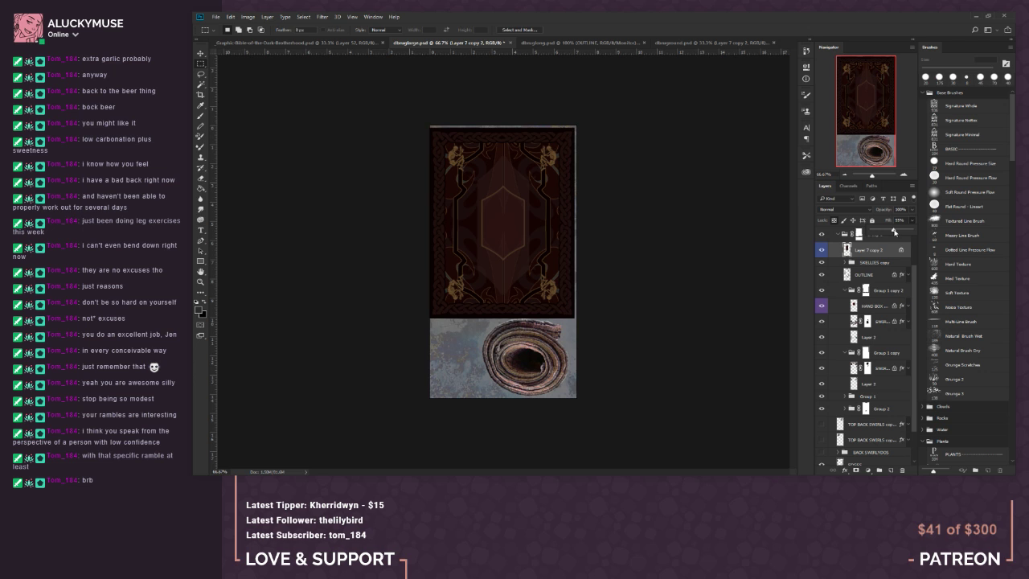
{"action": "left_click_drag", "start_coordinate": [878, 251], "coordinate": [877, 346]}
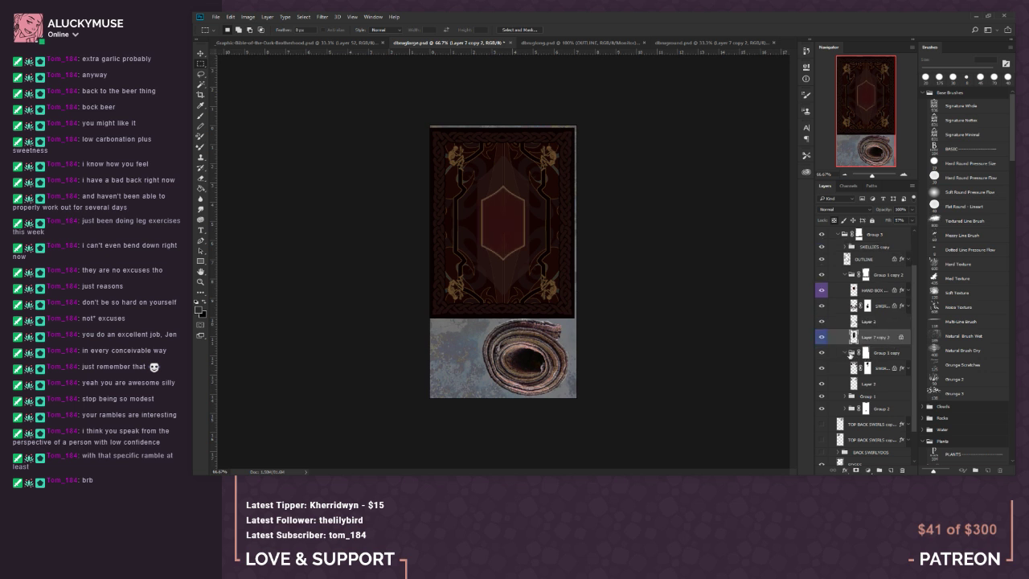
Step: Collapse Group 1 copy and reorder Layer 7 copy 2 so that it sits between Group 1 copy and Group 1
{"action": "left_click", "coordinate": [850, 354]}
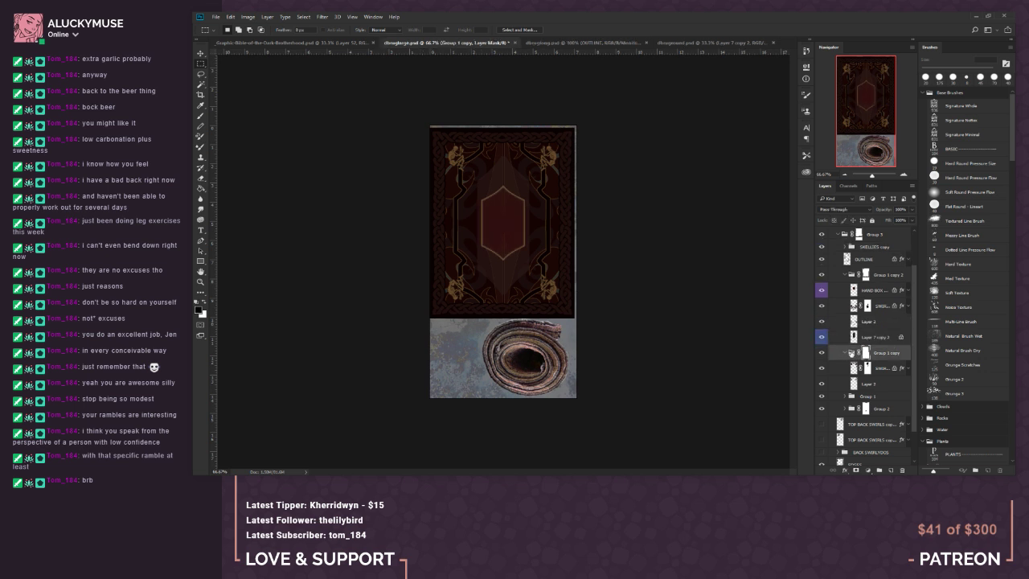
{"action": "left_click", "coordinate": [905, 177]}
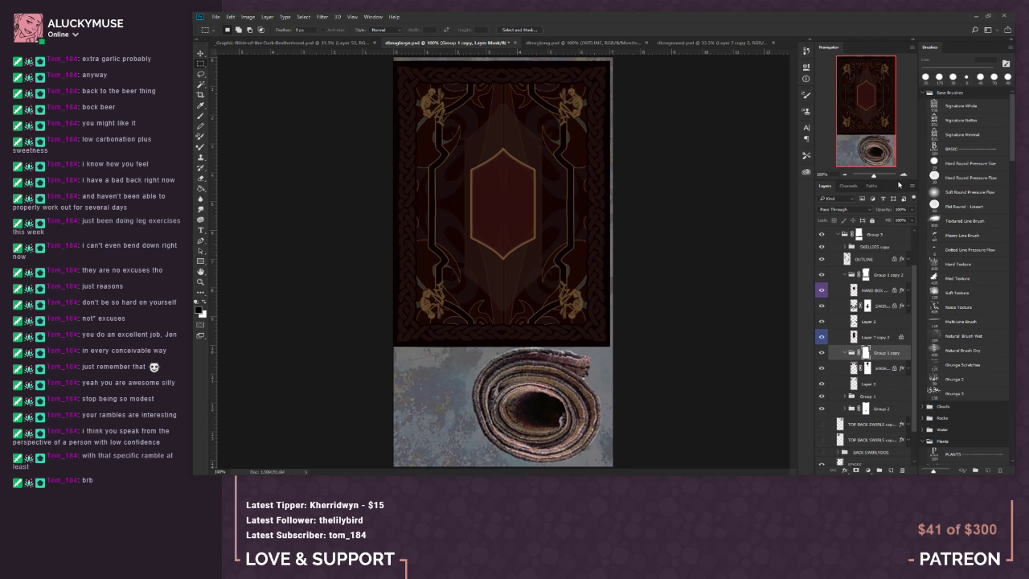
{"action": "left_click", "coordinate": [821, 354]}
{"action": "left_click", "coordinate": [822, 353]}
{"action": "key", "text": "ctrl+2"}
{"action": "left_click", "coordinate": [843, 353]}
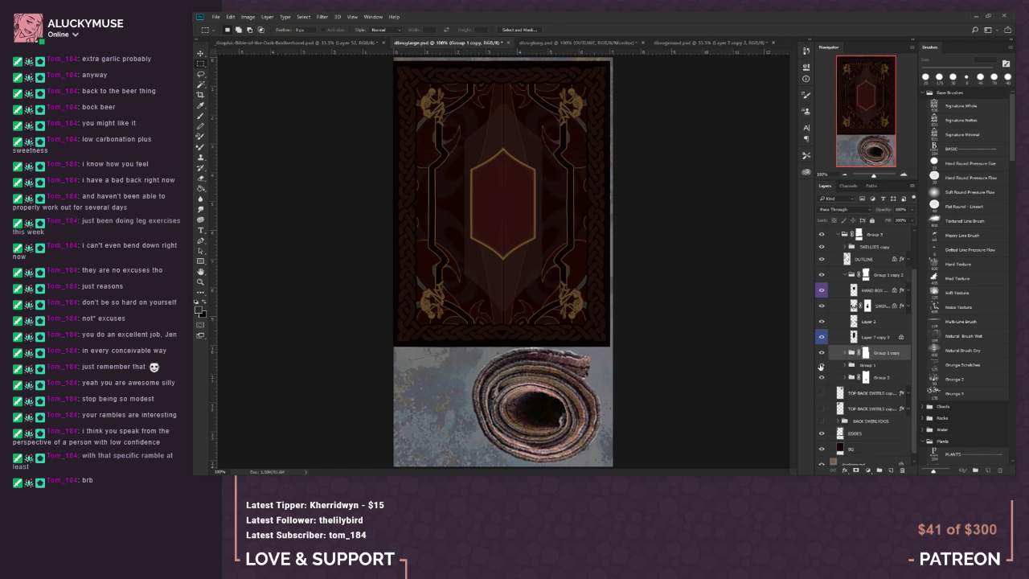
{"action": "left_click_drag", "start_coordinate": [859, 341], "coordinate": [882, 371]}
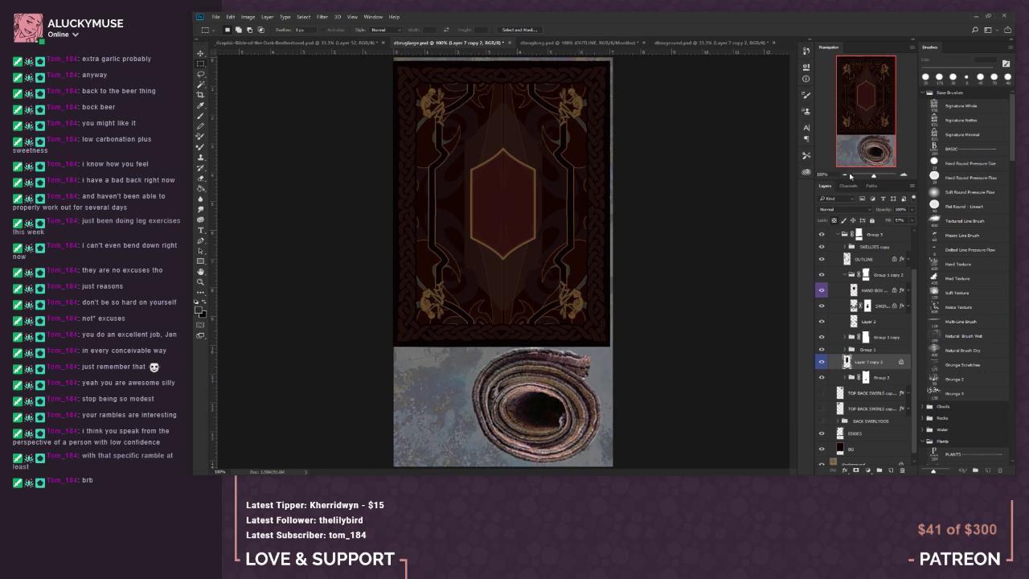
{"action": "left_click", "coordinate": [851, 175]}
{"action": "left_click_drag", "start_coordinate": [853, 176], "coordinate": [874, 178]}
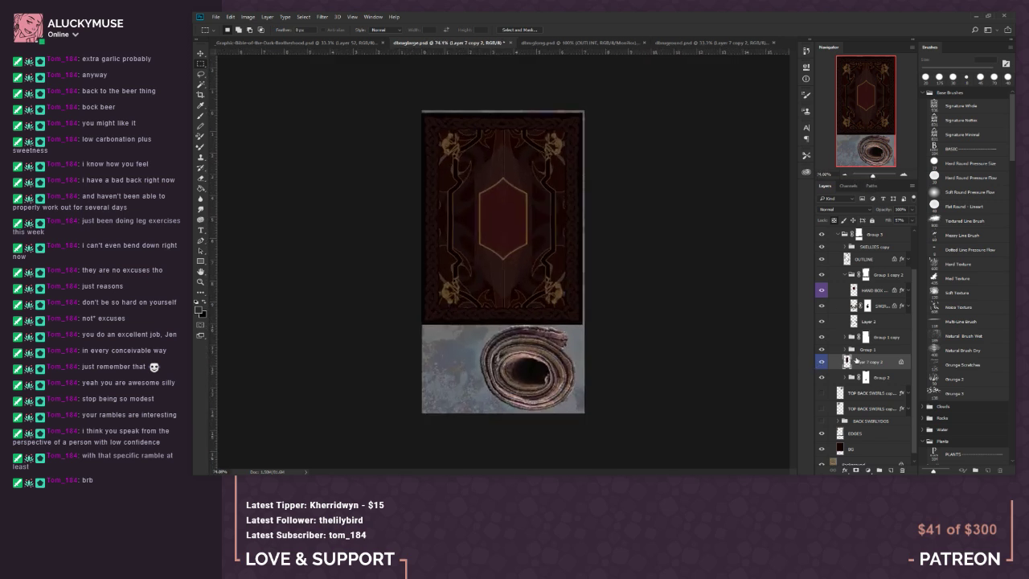
{"action": "left_click_drag", "start_coordinate": [864, 364], "coordinate": [871, 346]}
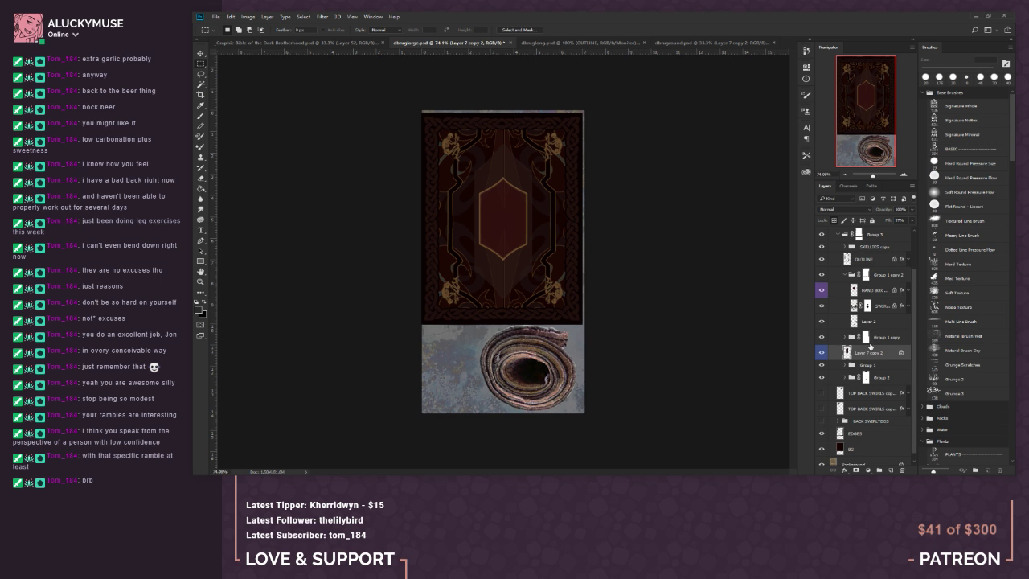
{"action": "left_click", "coordinate": [845, 175]}
{"action": "left_click", "coordinate": [845, 175]}
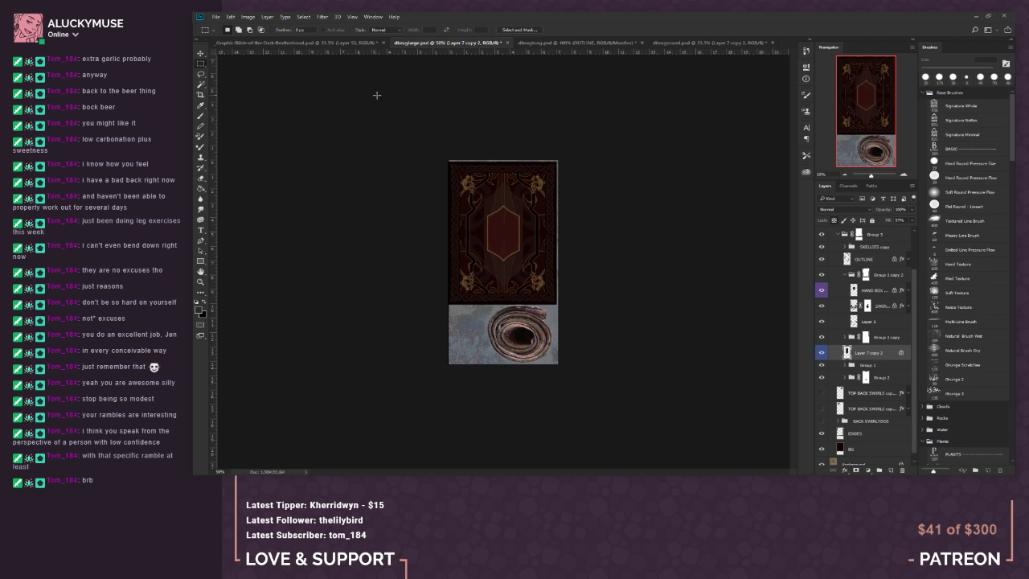
{"action": "left_click", "coordinate": [858, 234], "text": "ctrl"}
{"action": "left_click", "coordinate": [858, 233]}
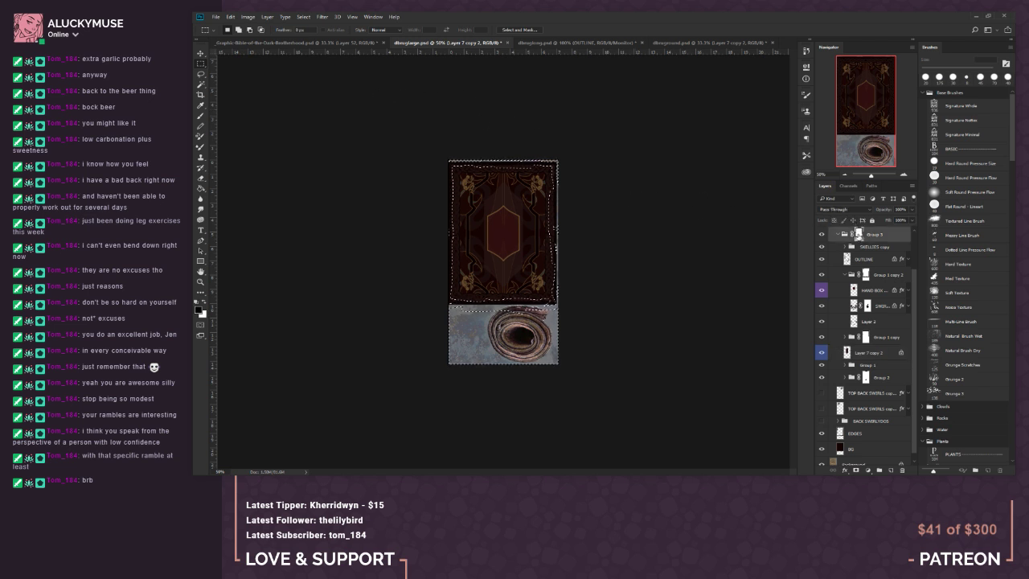
{"action": "key", "text": "ctrl+d"}
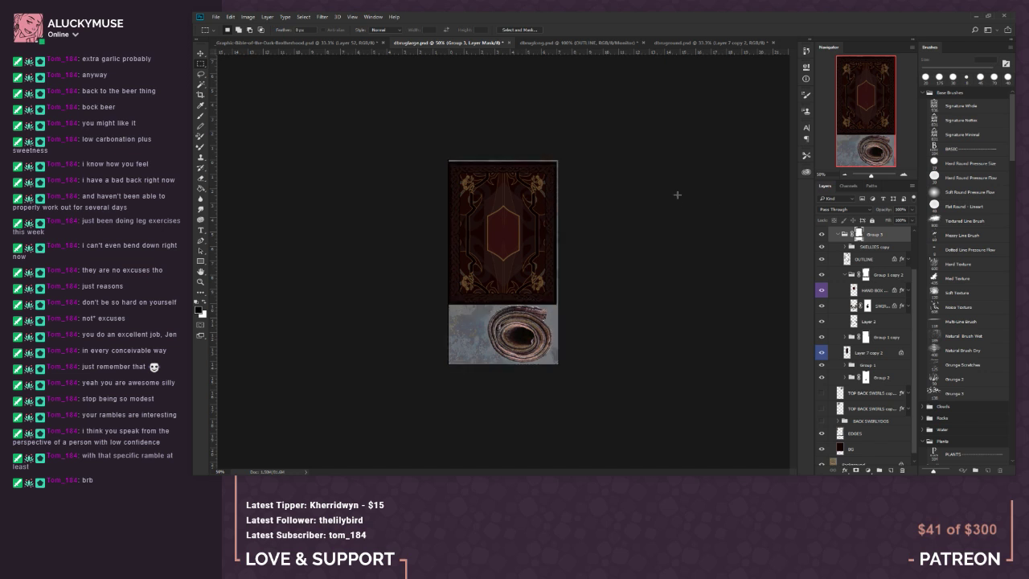
Step: Copy the merged large carpet within the rug group's mask into the Graphic Bible overview document and place it beside the round carpet, on its left
{"action": "scroll", "coordinate": [858, 234], "scroll_direction": "up", "scroll_amount": 2}
{"action": "left_click", "coordinate": [853, 234], "text": "ctrl"}
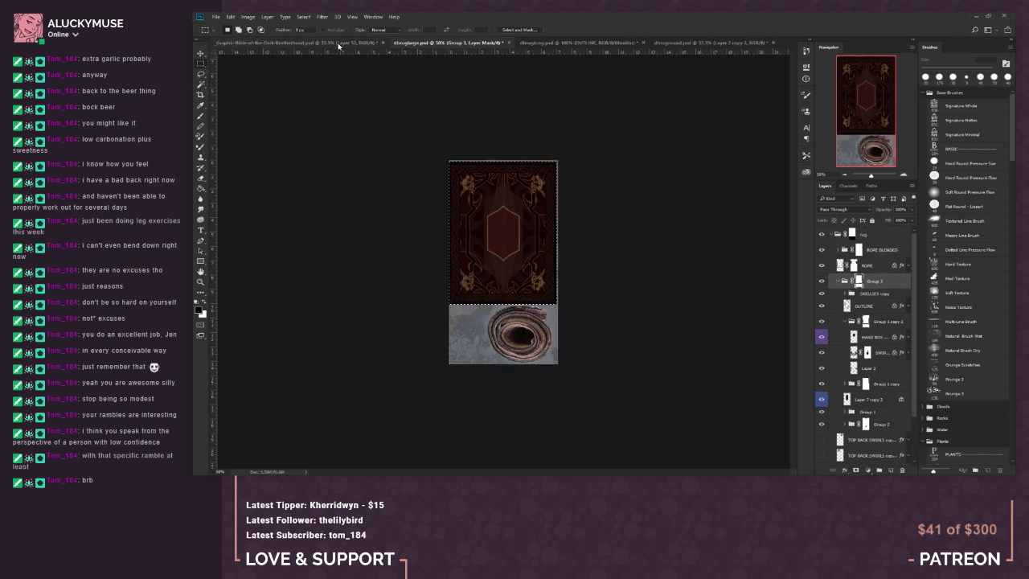
{"action": "key", "text": "ctrl+j"}
{"action": "left_click", "coordinate": [231, 17]}
{"action": "left_click", "coordinate": [241, 29]}
{"action": "left_click", "coordinate": [352, 43]}
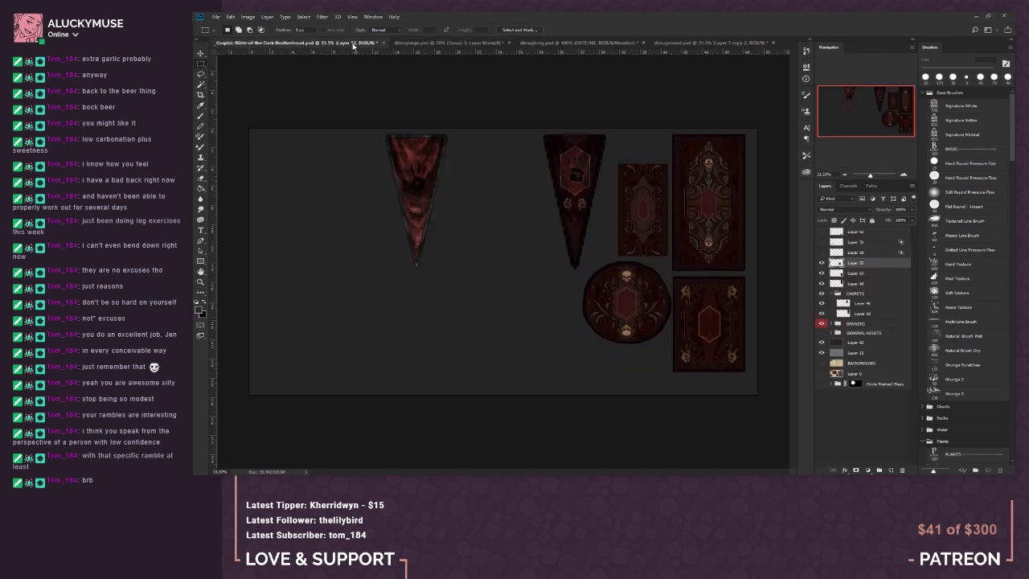
{"action": "left_click", "coordinate": [202, 53]}
{"action": "left_click_drag", "start_coordinate": [348, 200], "coordinate": [600, 290]}
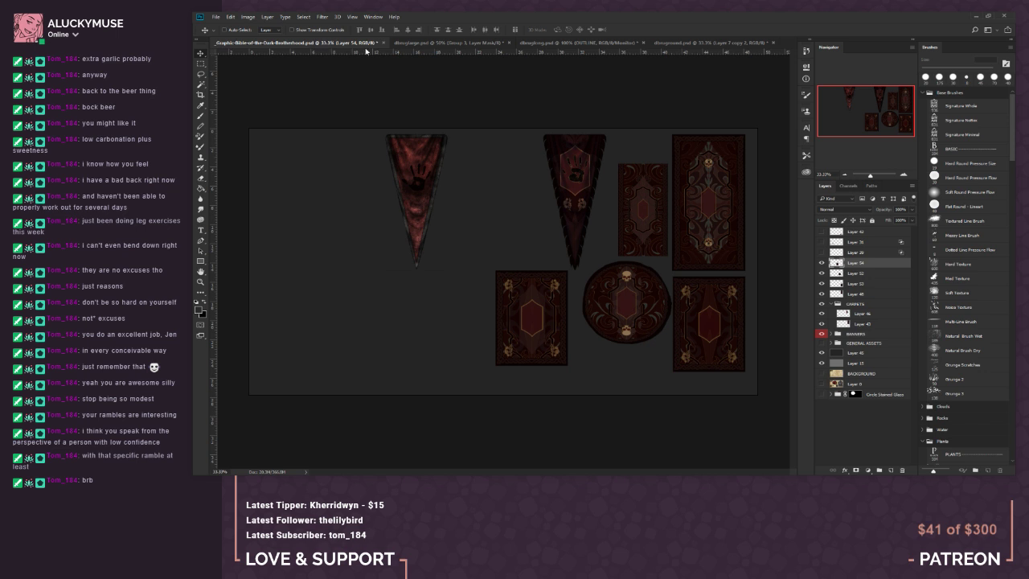
Step: Set the fill of Layer 7 copy 2 in the large carpet document to 36%
{"action": "left_click", "coordinate": [415, 45]}
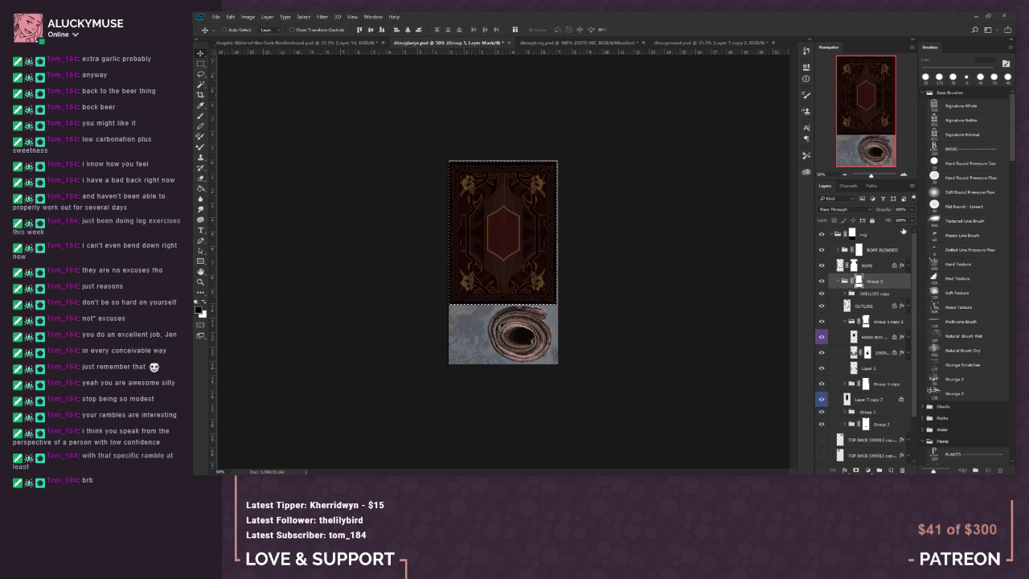
{"action": "left_click", "coordinate": [866, 399]}
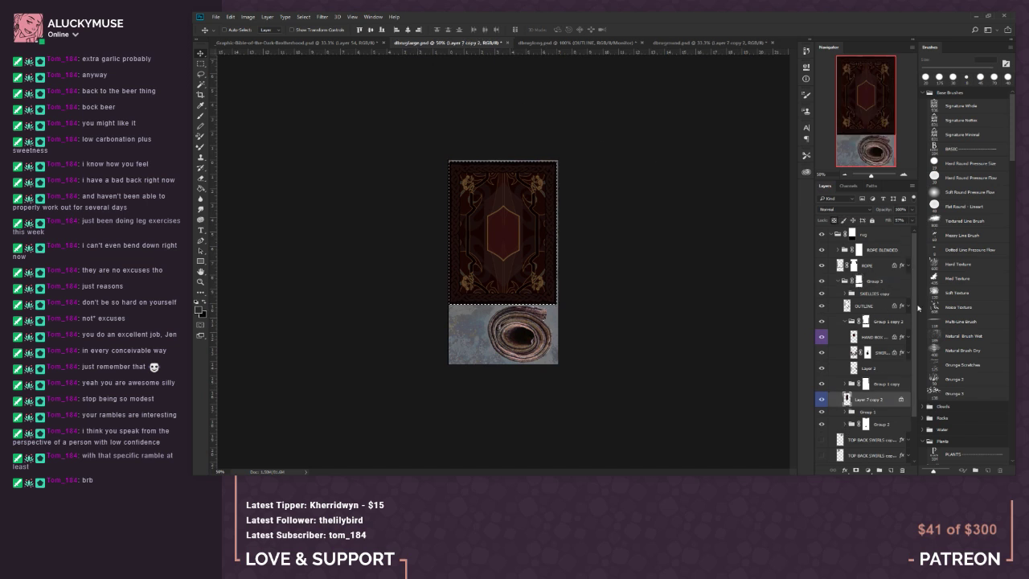
{"action": "left_click", "coordinate": [913, 211]}
{"action": "left_click_drag", "start_coordinate": [888, 234], "coordinate": [885, 232]}
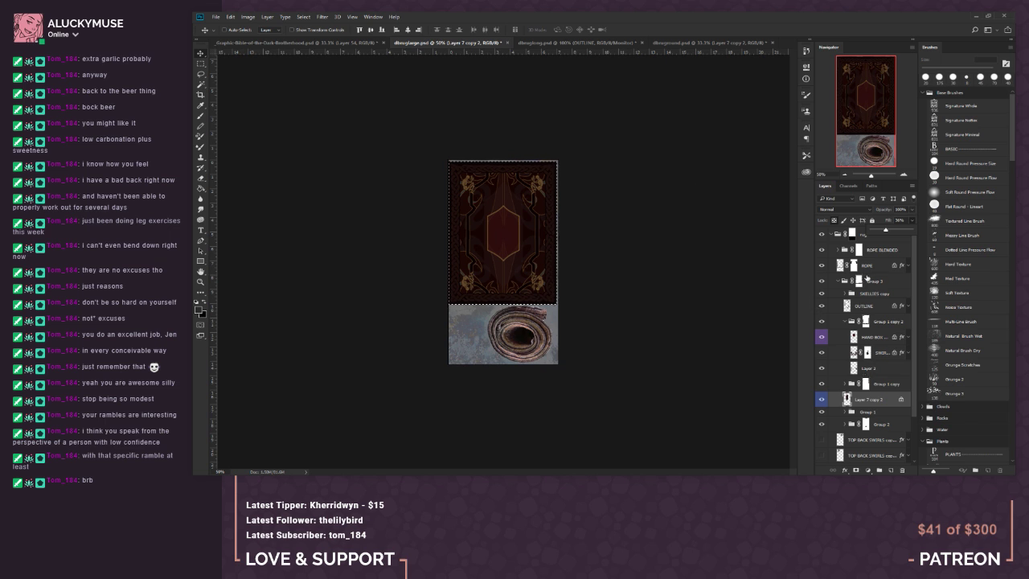
Step: Compare the HAND BOX copy hexagon in the large carpet with the fill and look of Layer 7 copy 5 in the long carpet document
{"action": "scroll", "coordinate": [867, 278], "scroll_direction": "down", "scroll_amount": 1}
{"action": "left_click", "coordinate": [869, 328]}
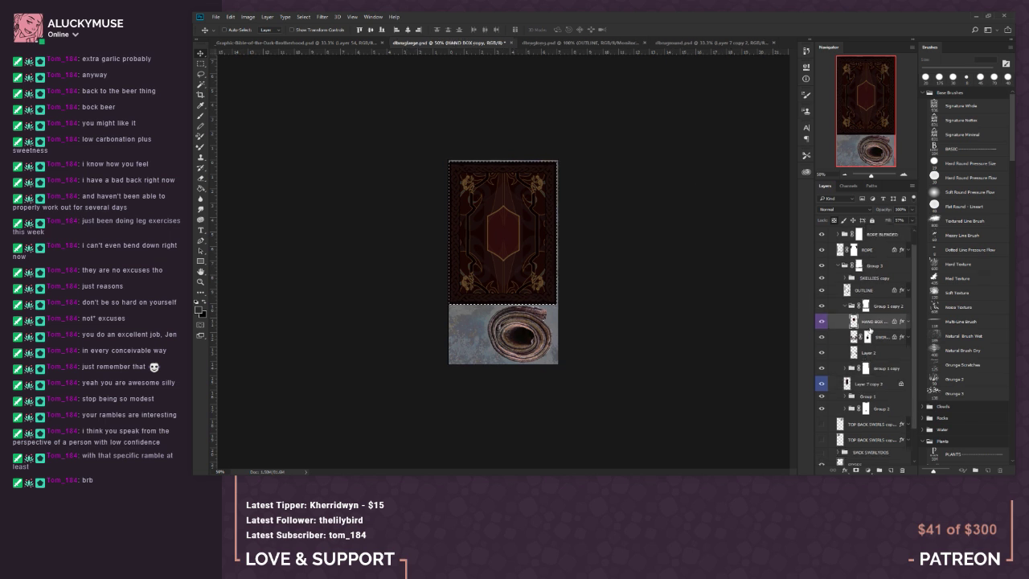
{"action": "left_click", "coordinate": [569, 44]}
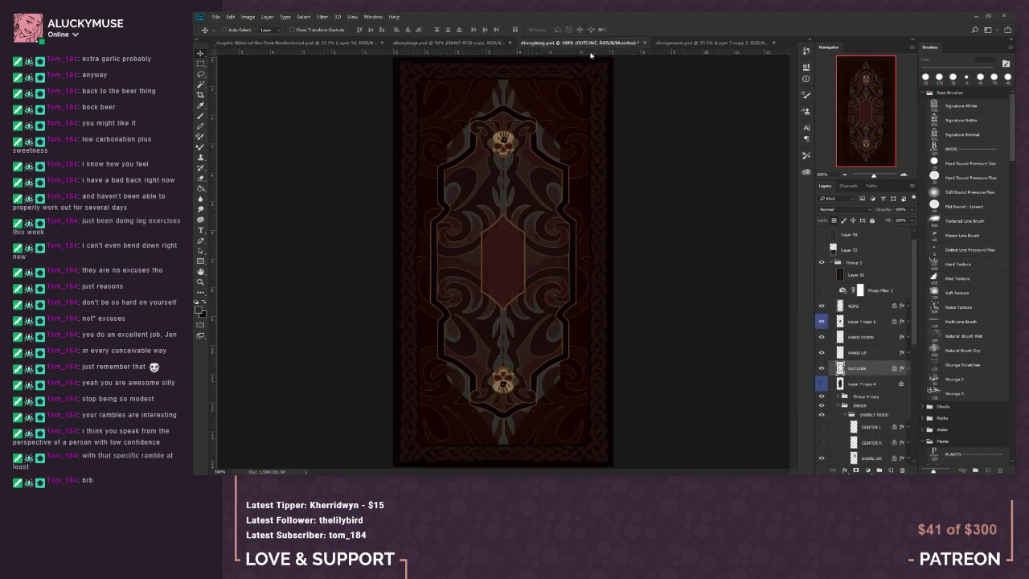
{"action": "left_click", "coordinate": [904, 174]}
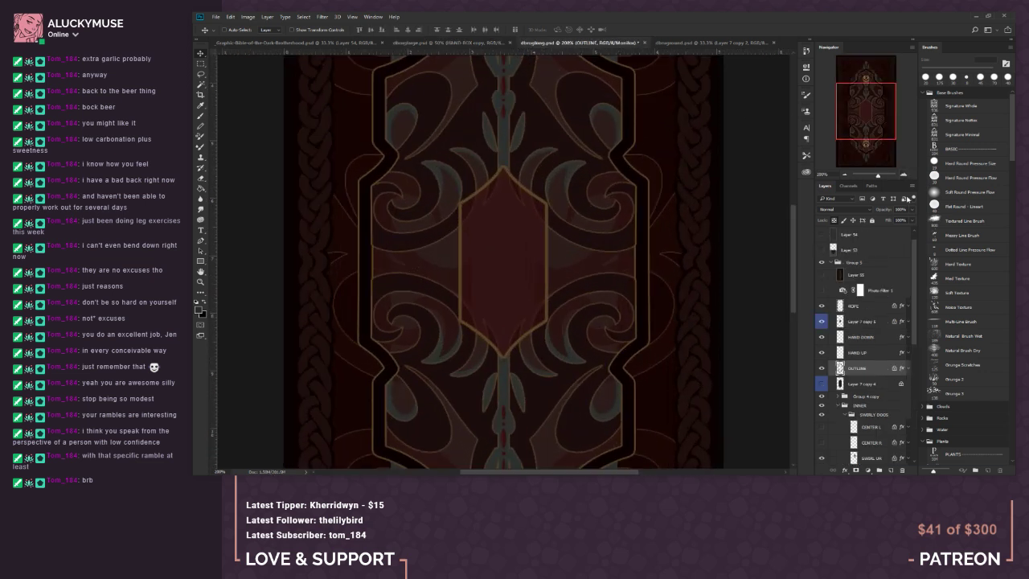
{"action": "left_click", "coordinate": [854, 324]}
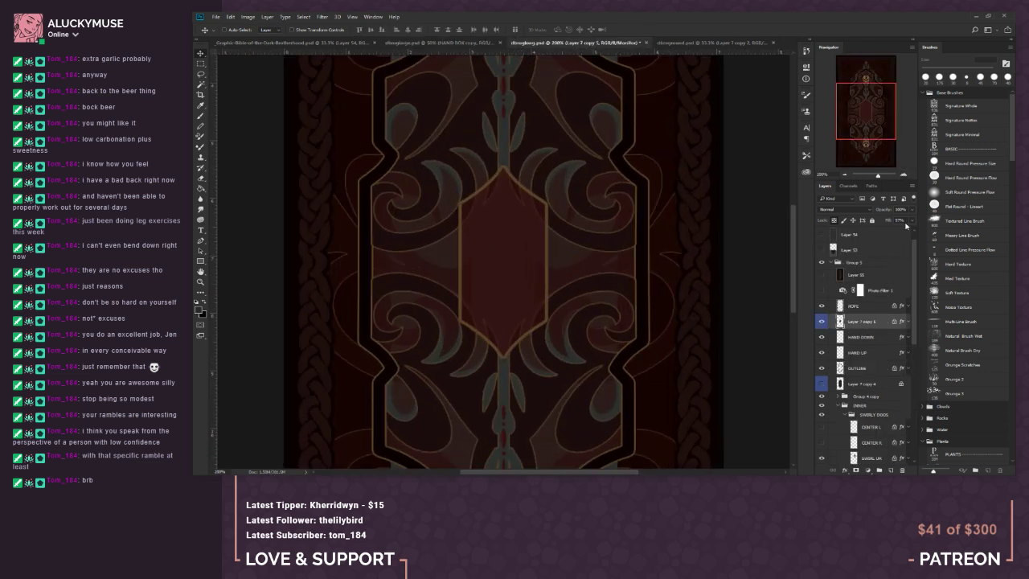
{"action": "left_click", "coordinate": [821, 321]}
{"action": "left_click", "coordinate": [821, 321]}
{"action": "left_click", "coordinate": [436, 42]}
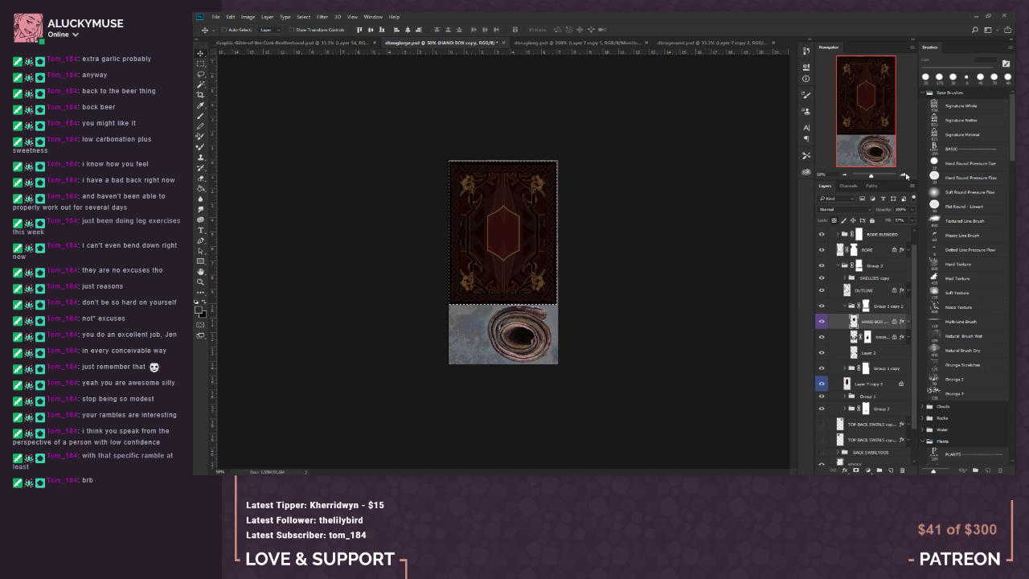
{"action": "key", "text": "ctrl+1"}
{"action": "left_click", "coordinate": [822, 306]}
{"action": "left_click", "coordinate": [822, 305]}
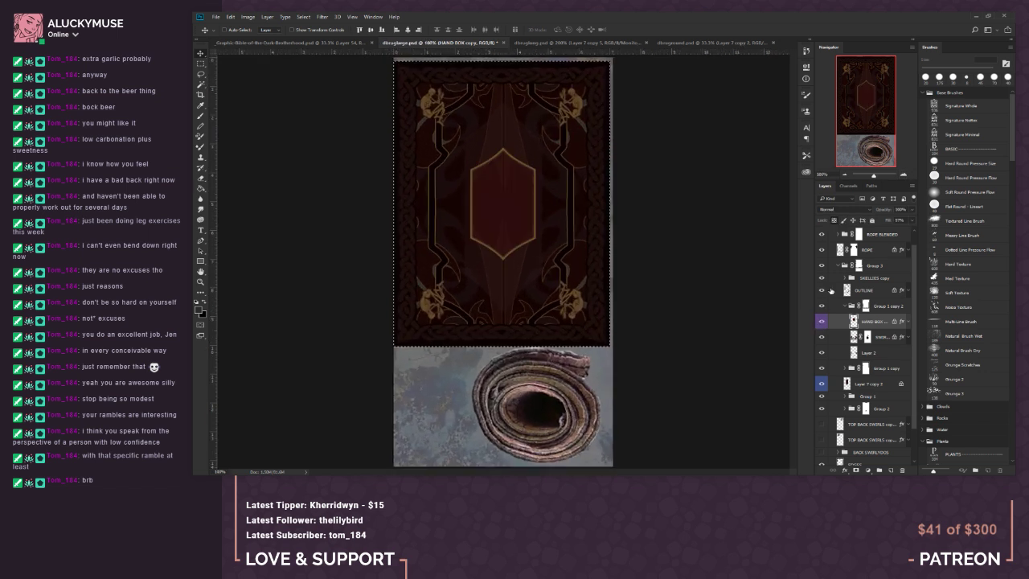
{"action": "left_click", "coordinate": [578, 42]}
{"action": "left_click", "coordinate": [910, 220]}
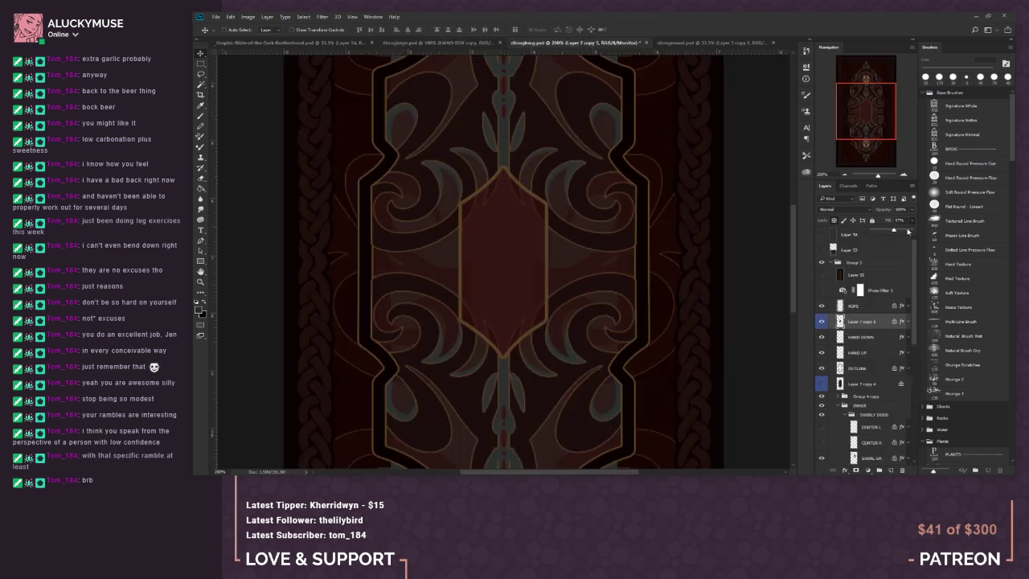
Step: Sample the long carpet's central hexagon red as the foreground colour and clear the selection in the large carpet document
{"action": "left_click", "coordinate": [200, 105]}
{"action": "left_click", "coordinate": [515, 255]}
{"action": "left_click", "coordinate": [433, 42]}
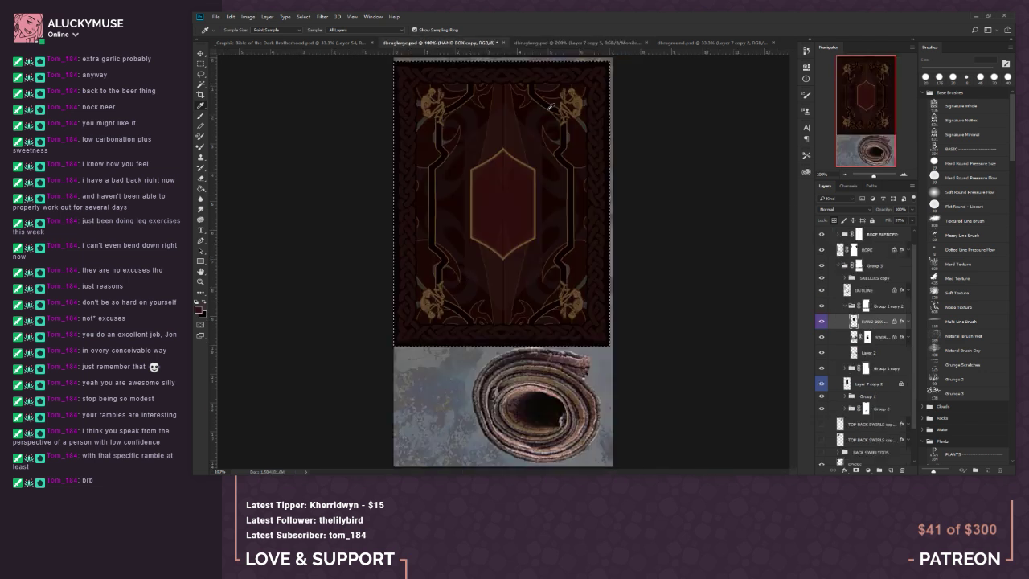
{"action": "key", "text": "g"}
{"action": "left_click", "coordinate": [200, 63]}
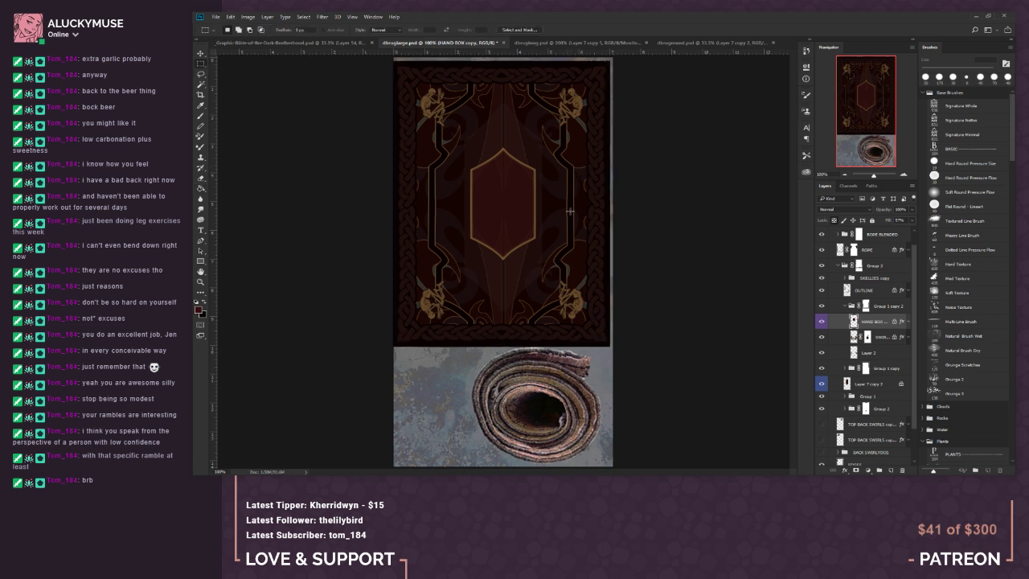
Step: Copy the updated large carpet within the rug group's mask and paste it as another version into the Graphic Bible overview document
{"action": "left_click", "coordinate": [844, 174]}
{"action": "left_click", "coordinate": [843, 174]}
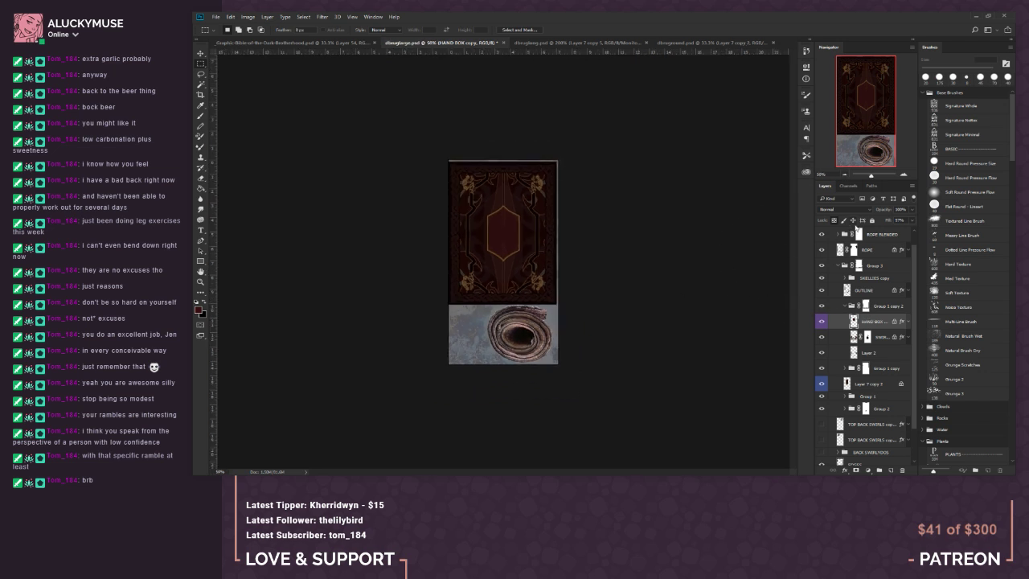
{"action": "scroll", "coordinate": [860, 236], "scroll_direction": "up", "scroll_amount": 1}
{"action": "left_click", "coordinate": [853, 236], "text": "ctrl"}
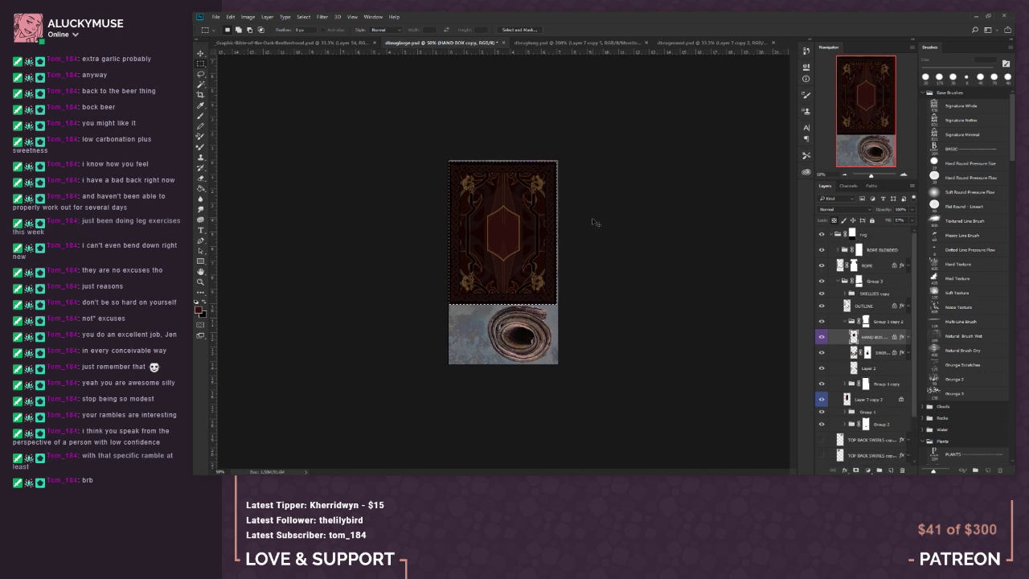
{"action": "left_click", "coordinate": [325, 42]}
{"action": "key", "text": "ctrl+v"}
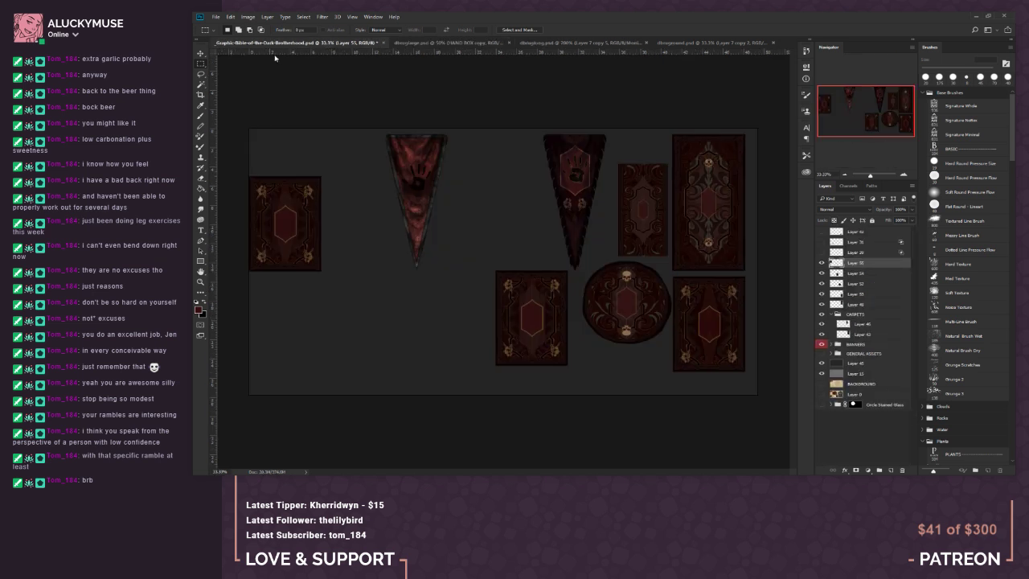
Step: Place the newest large carpet beside its previous version and delete the two older large carpet versions from the overview document
{"action": "left_click", "coordinate": [203, 54]}
{"action": "left_click_drag", "start_coordinate": [297, 229], "coordinate": [464, 317]}
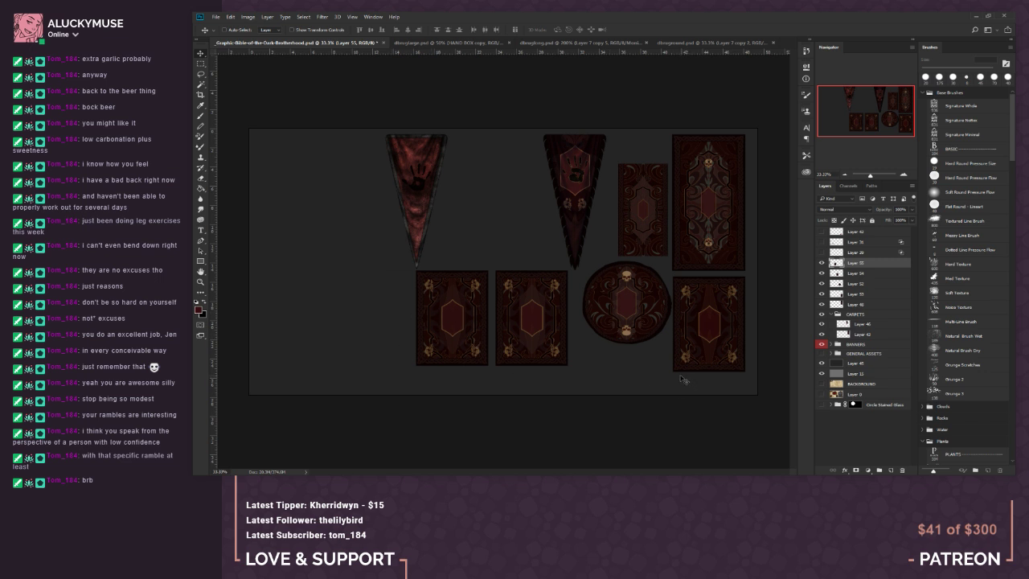
{"action": "left_click", "coordinate": [849, 274]}
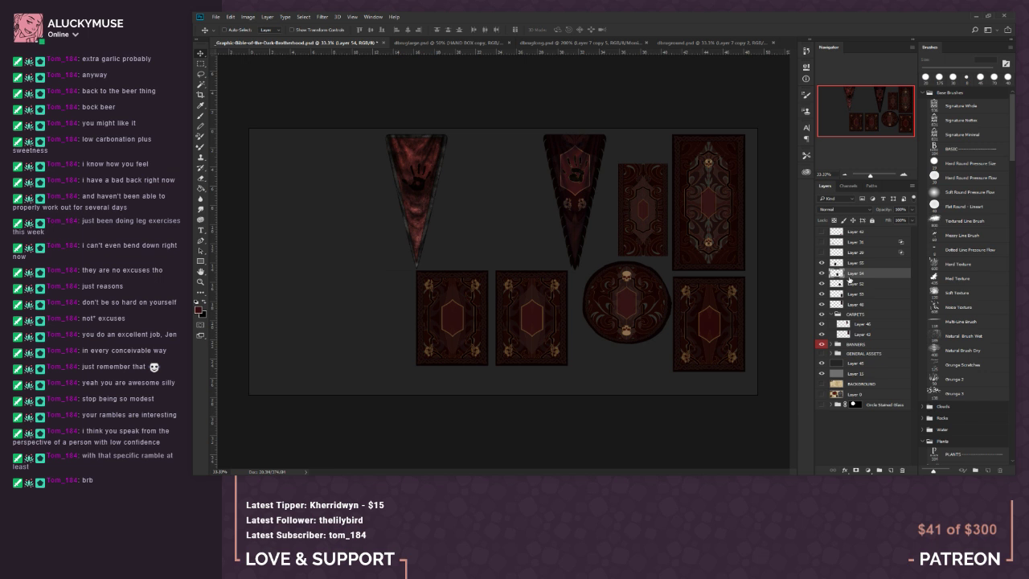
{"action": "key", "text": "Delete"}
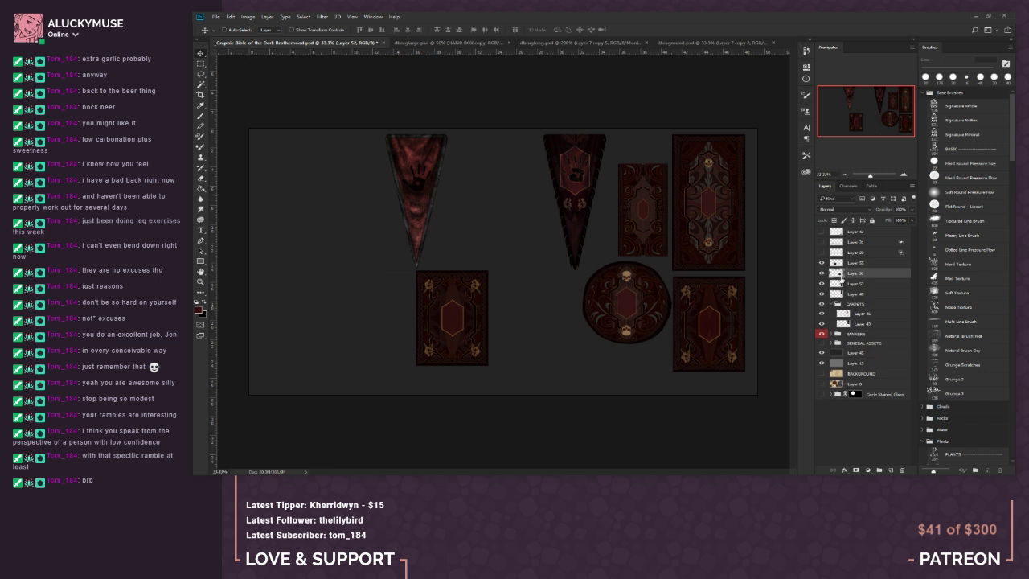
{"action": "left_click", "coordinate": [844, 284]}
{"action": "key", "text": "Delete"}
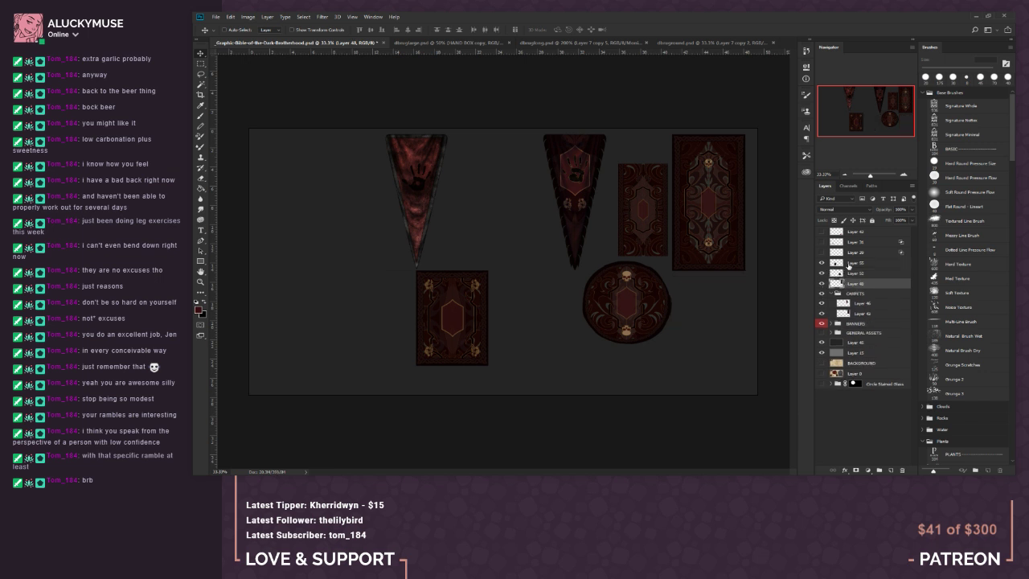
Step: Move the Layer 55 large carpet directly below the long carpet, beside the round one, and inspect the arrangement up close
{"action": "left_click", "coordinate": [848, 264]}
{"action": "left_click_drag", "start_coordinate": [450, 291], "coordinate": [704, 298]}
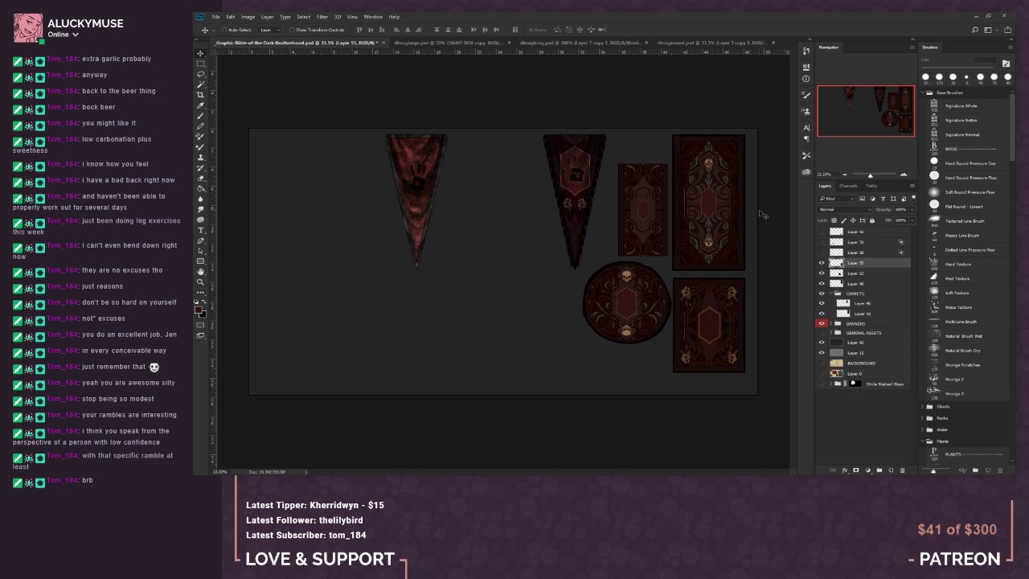
{"action": "left_click", "coordinate": [903, 175]}
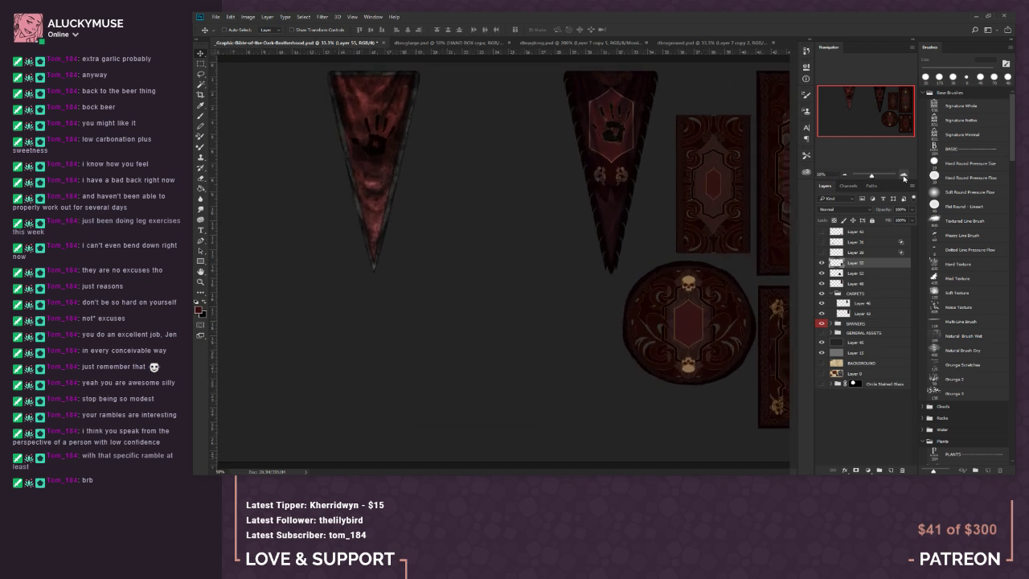
{"action": "left_click_drag", "start_coordinate": [836, 133], "coordinate": [847, 135]}
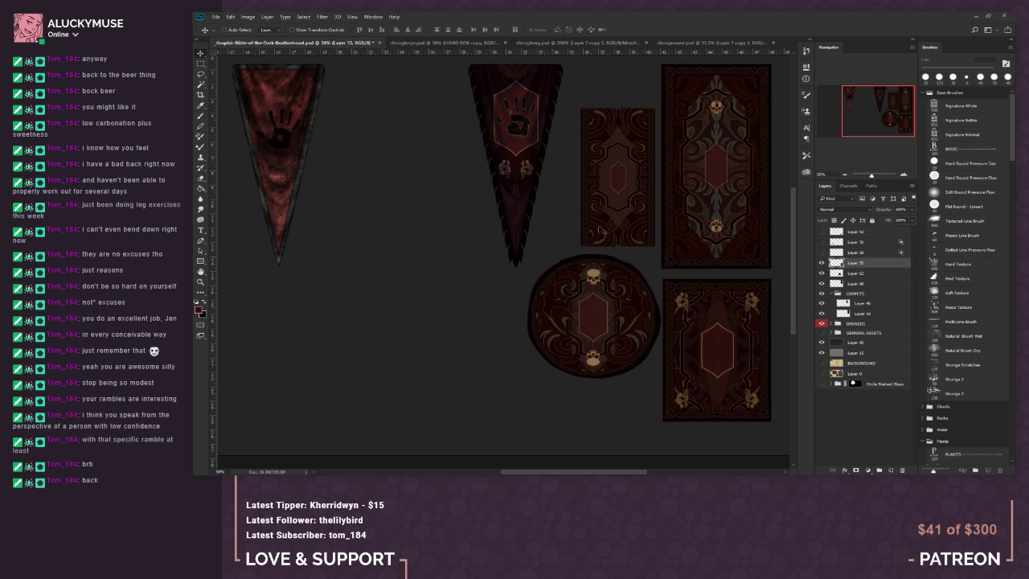
{"action": "left_click", "coordinate": [843, 175]}
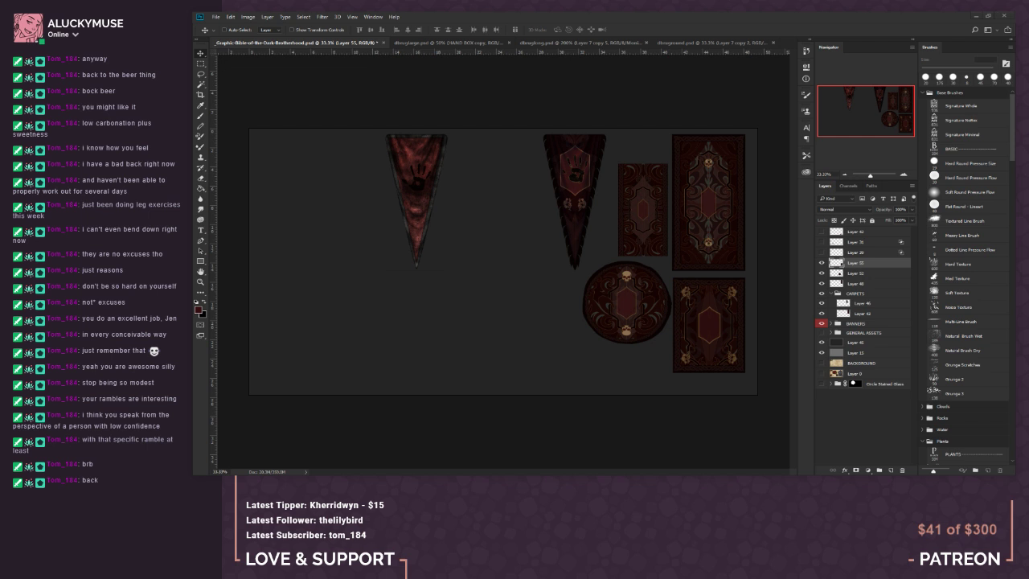
Step: Examine the Colovian Rugs concept image enlarged in IrfanView, then close it
{"action": "left_click_drag", "start_coordinate": [191, 83], "coordinate": [442, 87]}
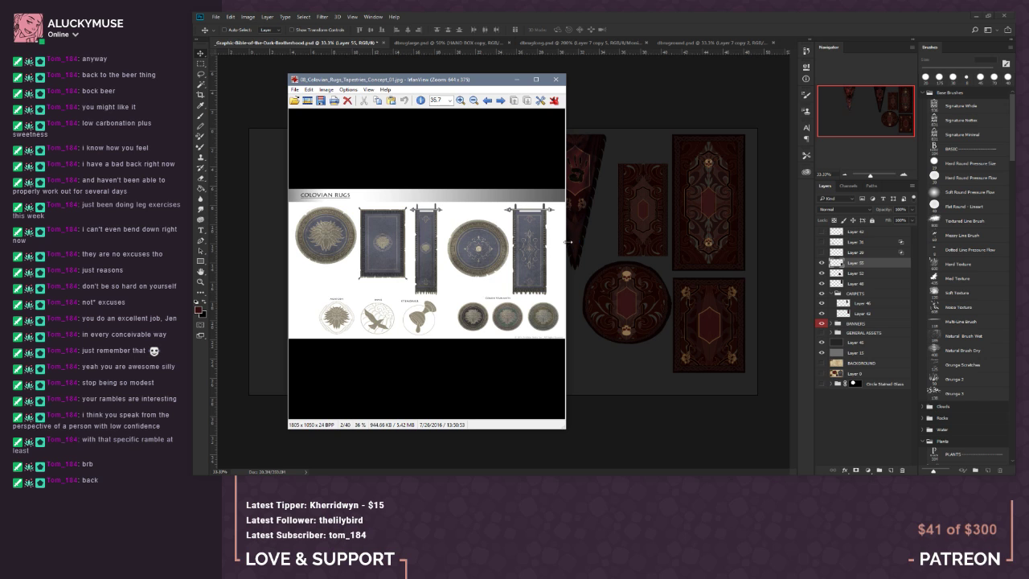
{"action": "left_click_drag", "start_coordinate": [565, 241], "coordinate": [721, 251]}
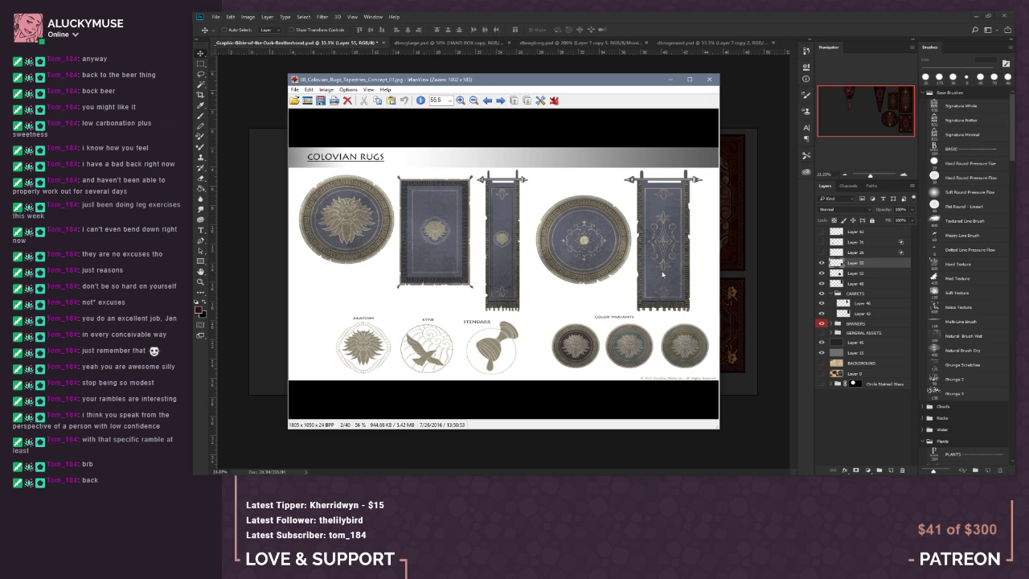
{"action": "left_click_drag", "start_coordinate": [607, 86], "coordinate": [587, 101]}
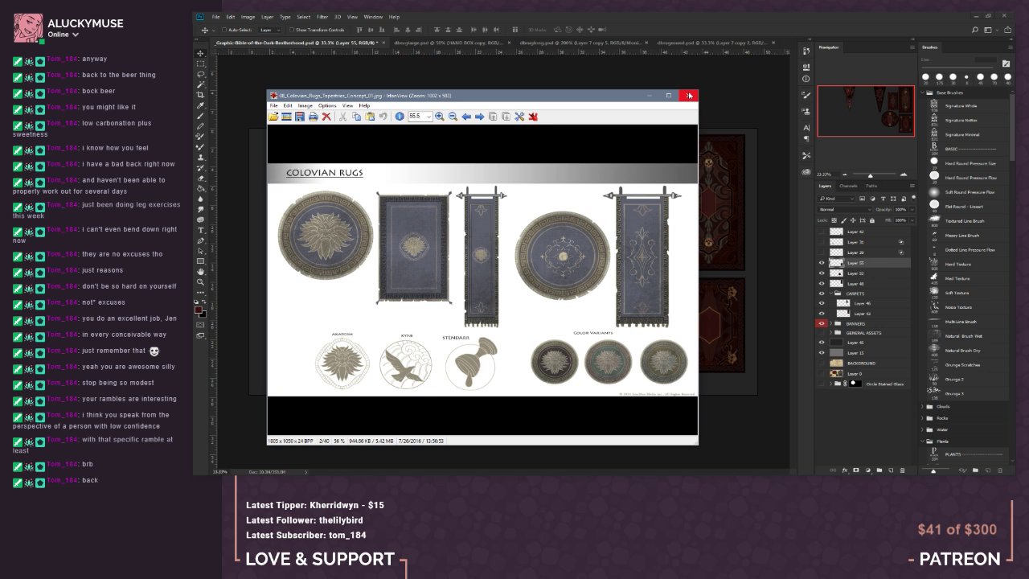
{"action": "left_click", "coordinate": [688, 96]}
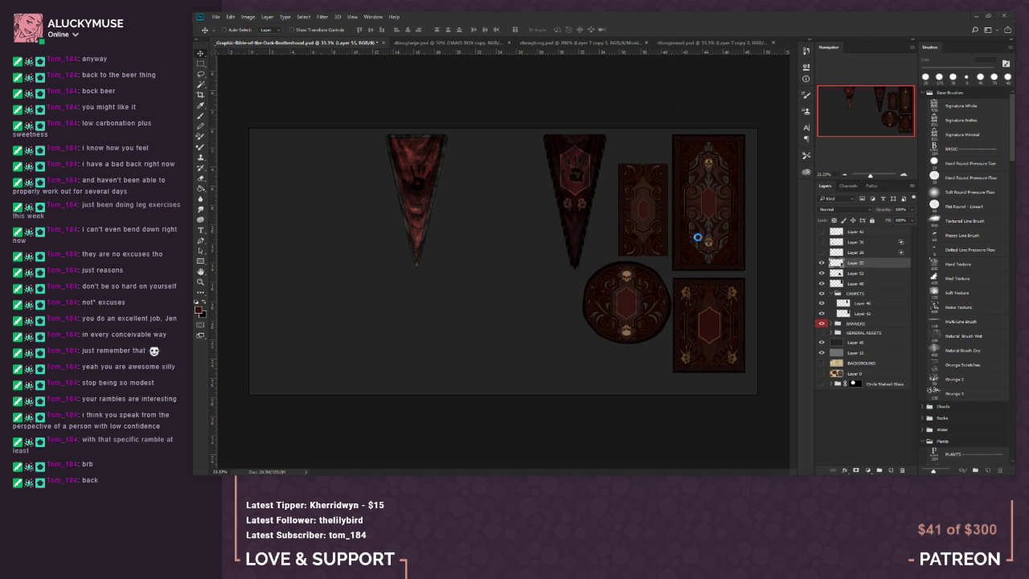
Step: Close the large, long and round carpet documents, saving the changes in each
{"action": "key", "text": "m"}
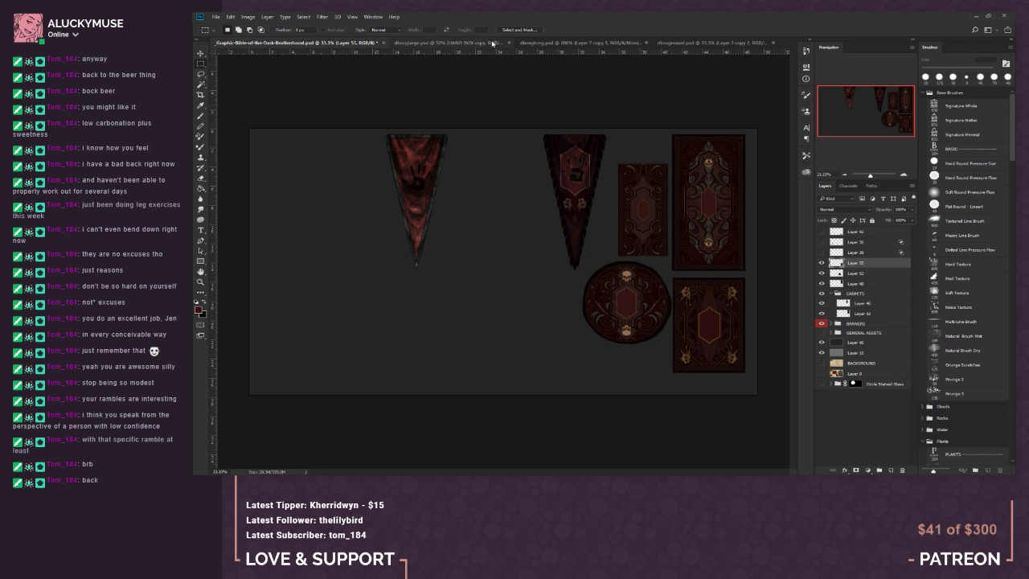
{"action": "left_click", "coordinate": [495, 42]}
{"action": "left_click", "coordinate": [503, 43]}
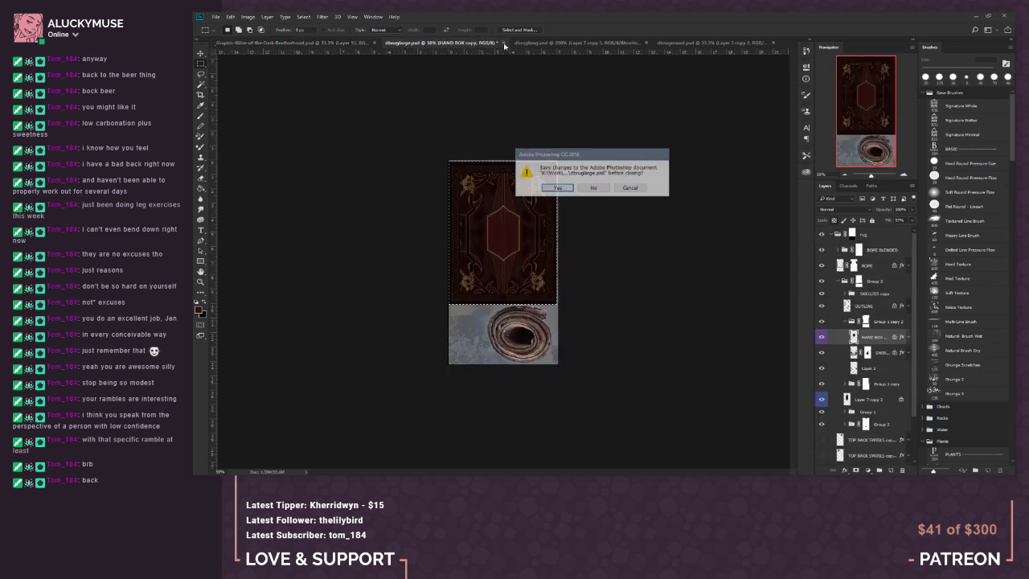
{"action": "left_click", "coordinate": [558, 188]}
{"action": "left_click", "coordinate": [527, 44]}
{"action": "left_click", "coordinate": [529, 42]}
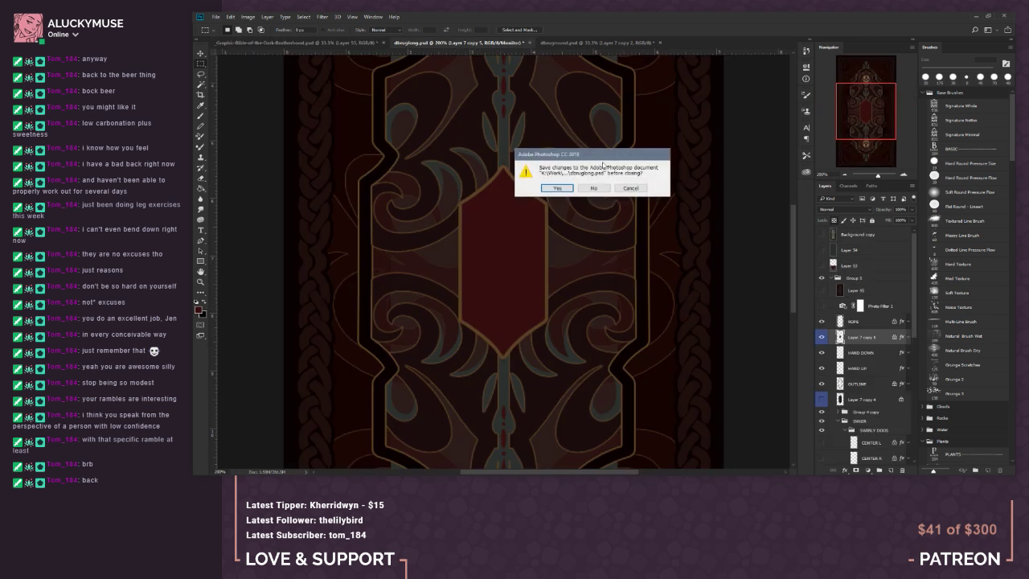
{"action": "left_click", "coordinate": [558, 189]}
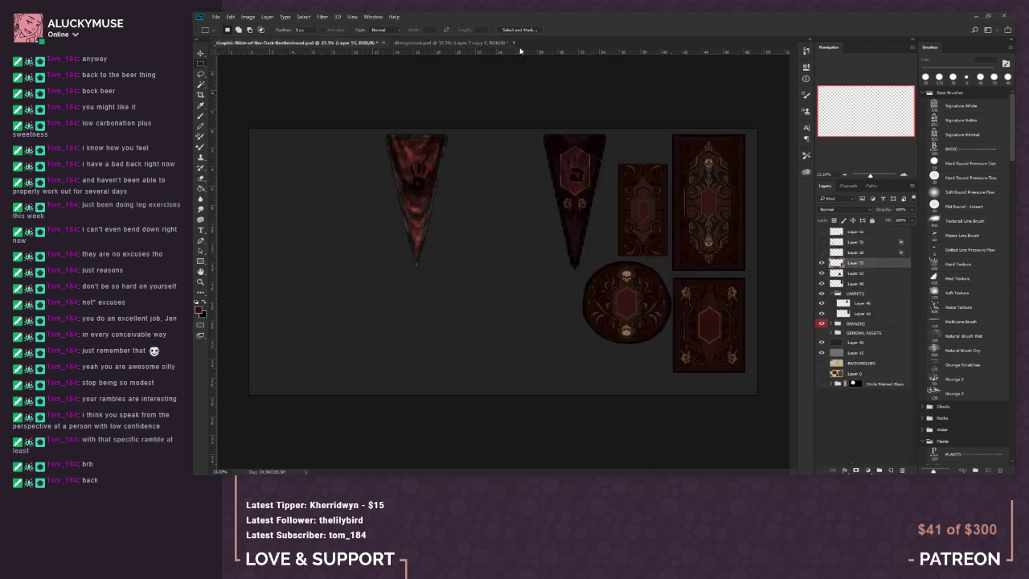
{"action": "left_click", "coordinate": [512, 45]}
{"action": "left_click", "coordinate": [513, 44]}
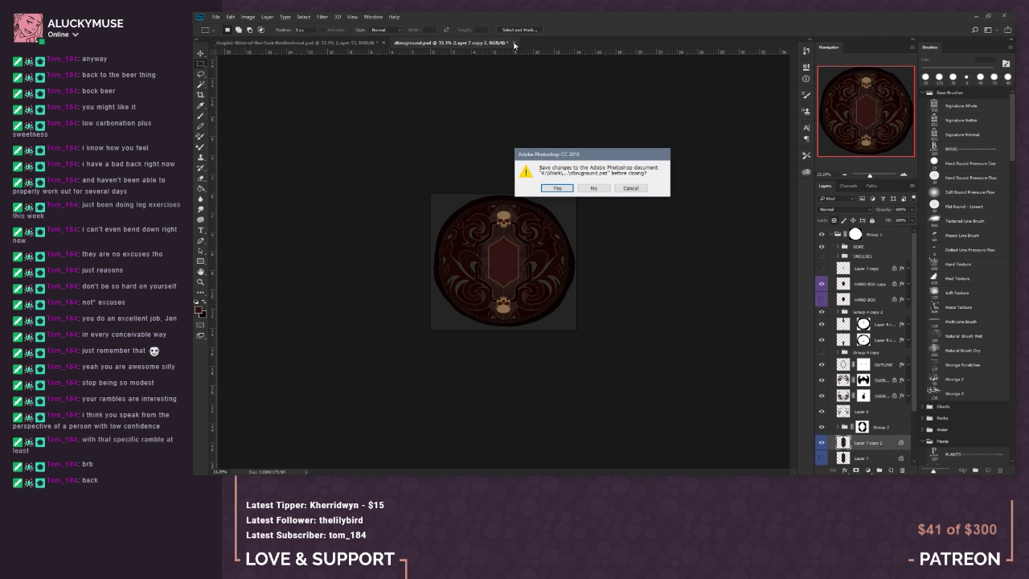
{"action": "left_click", "coordinate": [558, 188]}
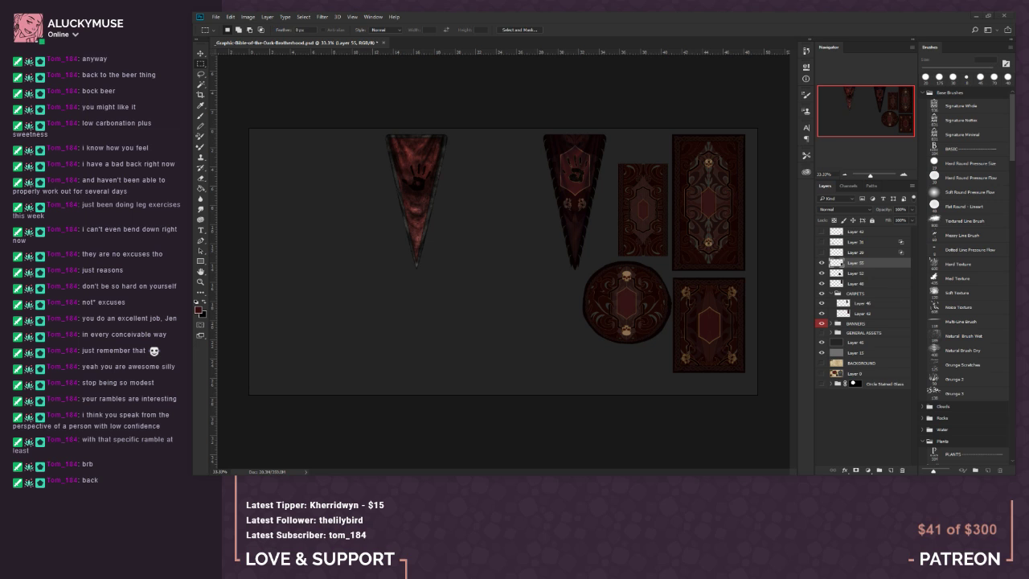
Step: Check dbruglong.psd in IrfanView, reopen it in Photoshop and set the fill of Layer 7 copy 5 to 57%
{"action": "key", "text": "alt+Tab"}
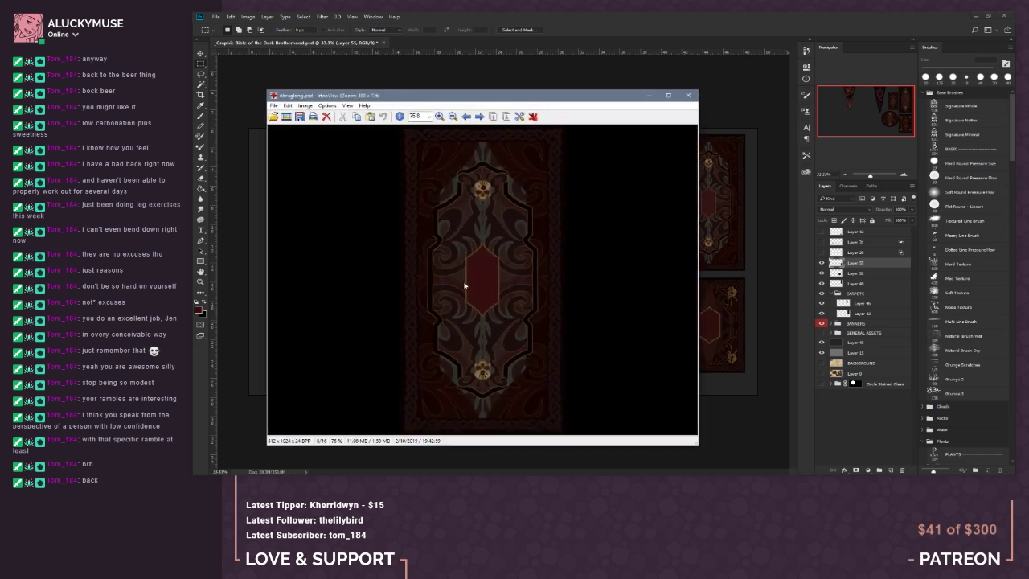
{"action": "left_click", "coordinate": [688, 94]}
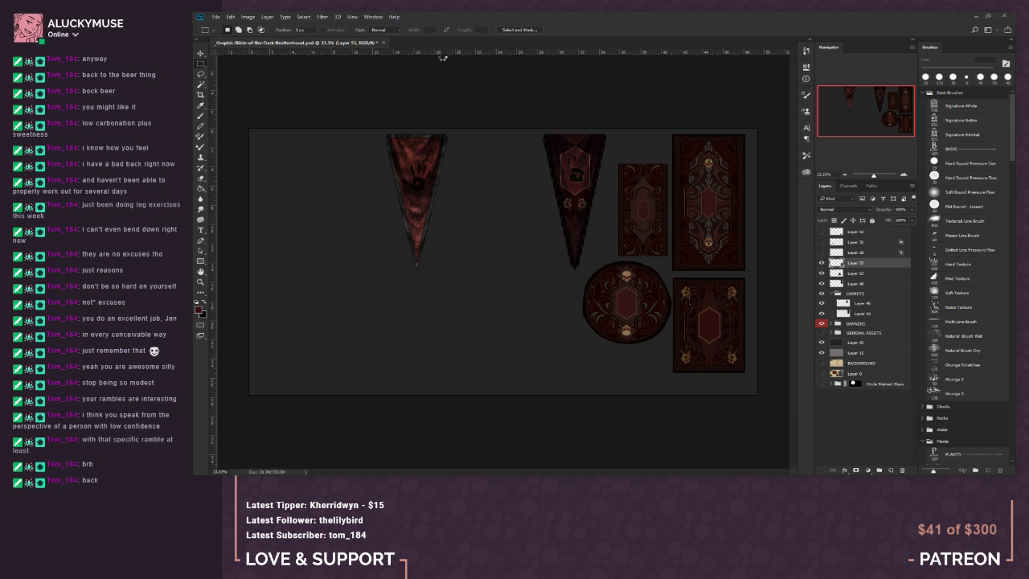
{"action": "left_click", "coordinate": [913, 219]}
{"action": "left_click_drag", "start_coordinate": [913, 231], "coordinate": [894, 234]}
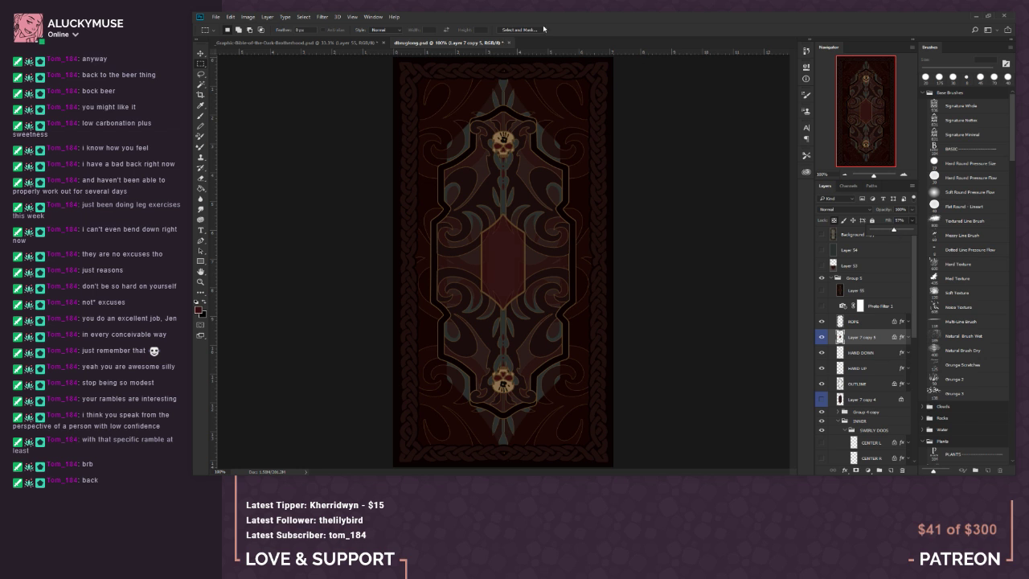
Step: Save the long carpet document under its existing name and close it
{"action": "left_click", "coordinate": [216, 17]}
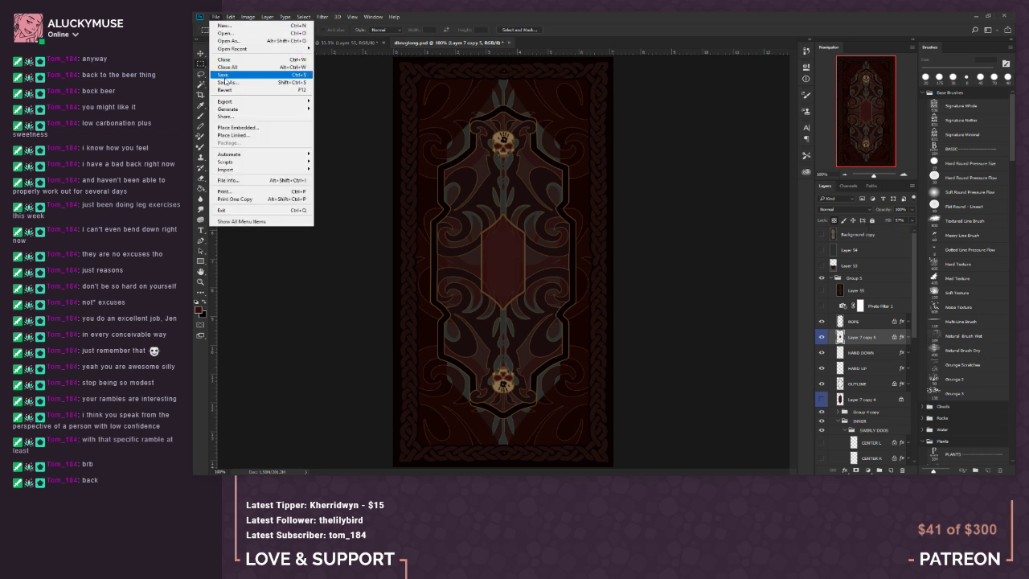
{"action": "left_click", "coordinate": [224, 75]}
{"action": "left_click", "coordinate": [506, 43]}
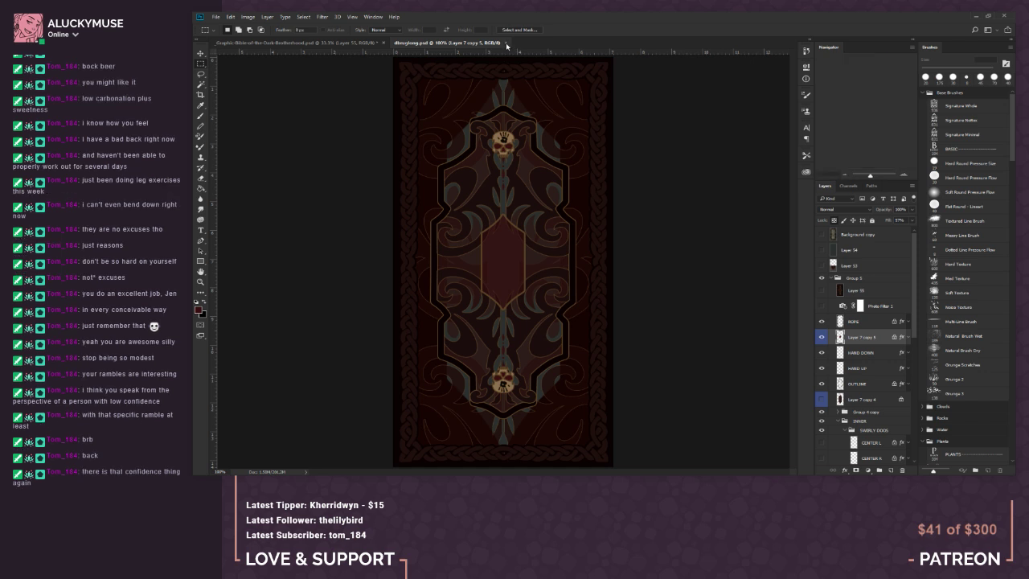
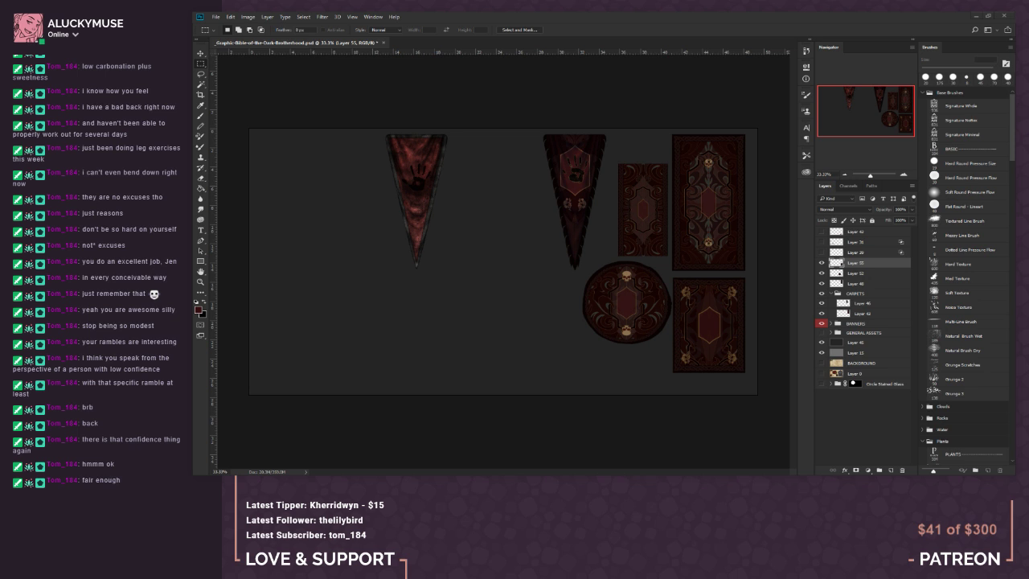
Step: Look at the Detailed Rugs 1.4 reference image in IrfanView, and save the Graphic Bible overview document in Photoshop
{"action": "key", "text": "alt+Tab"}
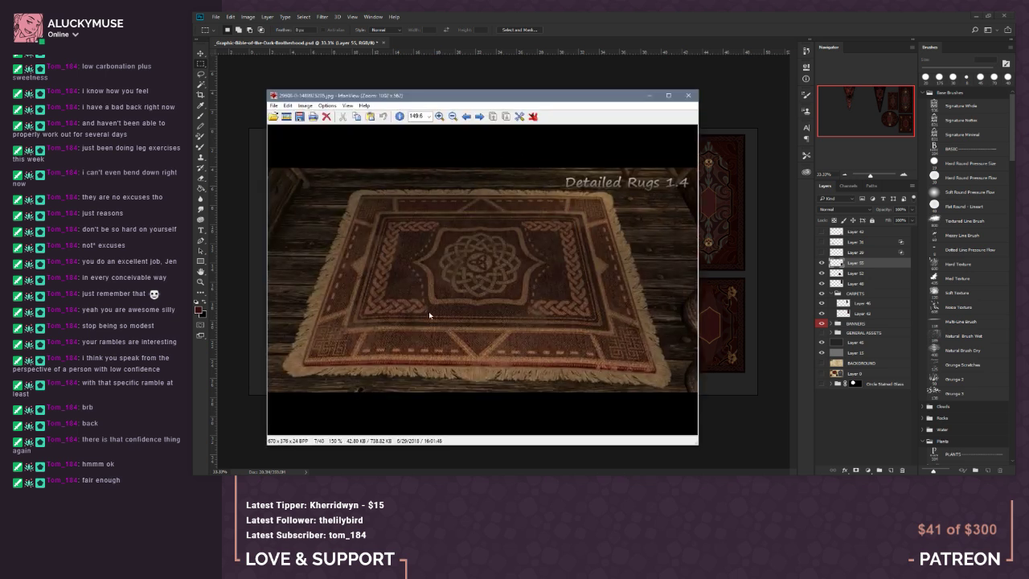
{"action": "left_click_drag", "start_coordinate": [561, 95], "coordinate": [194, 143]}
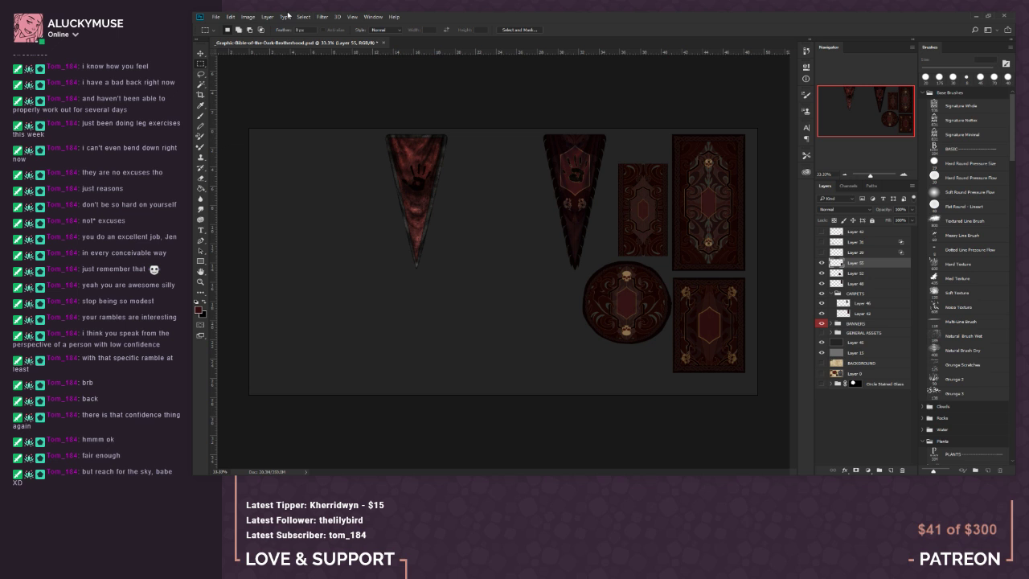
{"action": "left_click", "coordinate": [215, 16]}
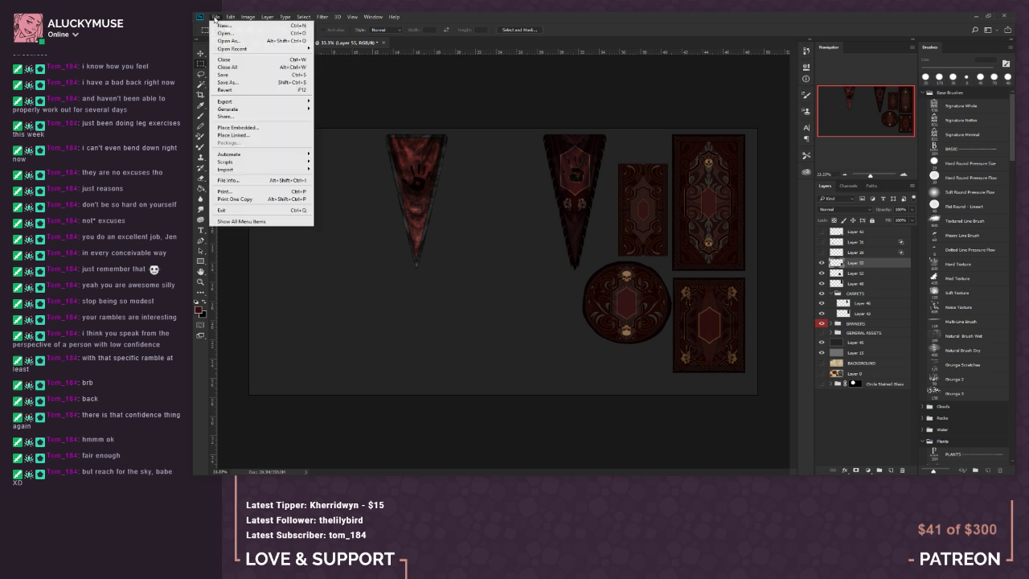
{"action": "left_click", "coordinate": [231, 81]}
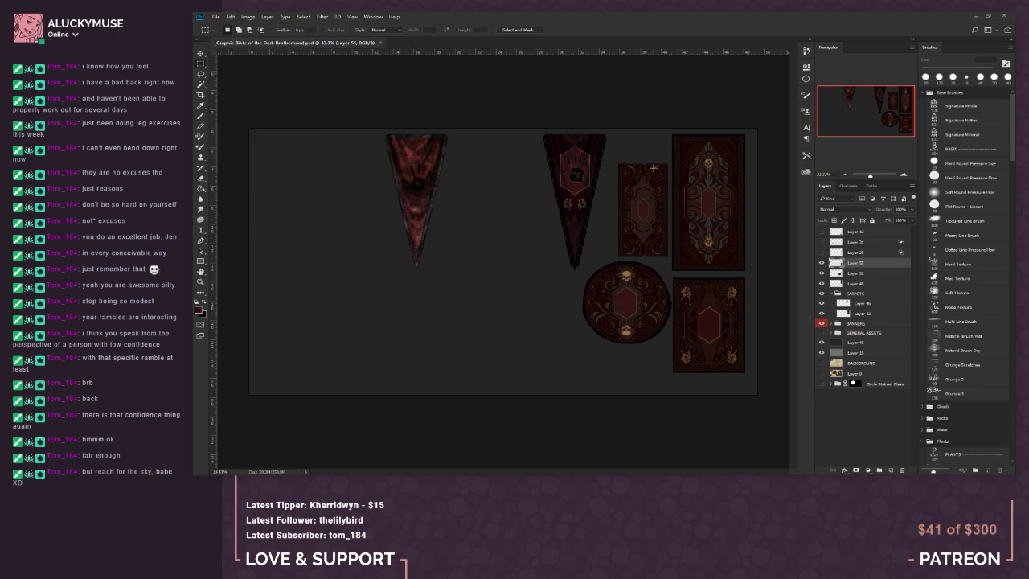